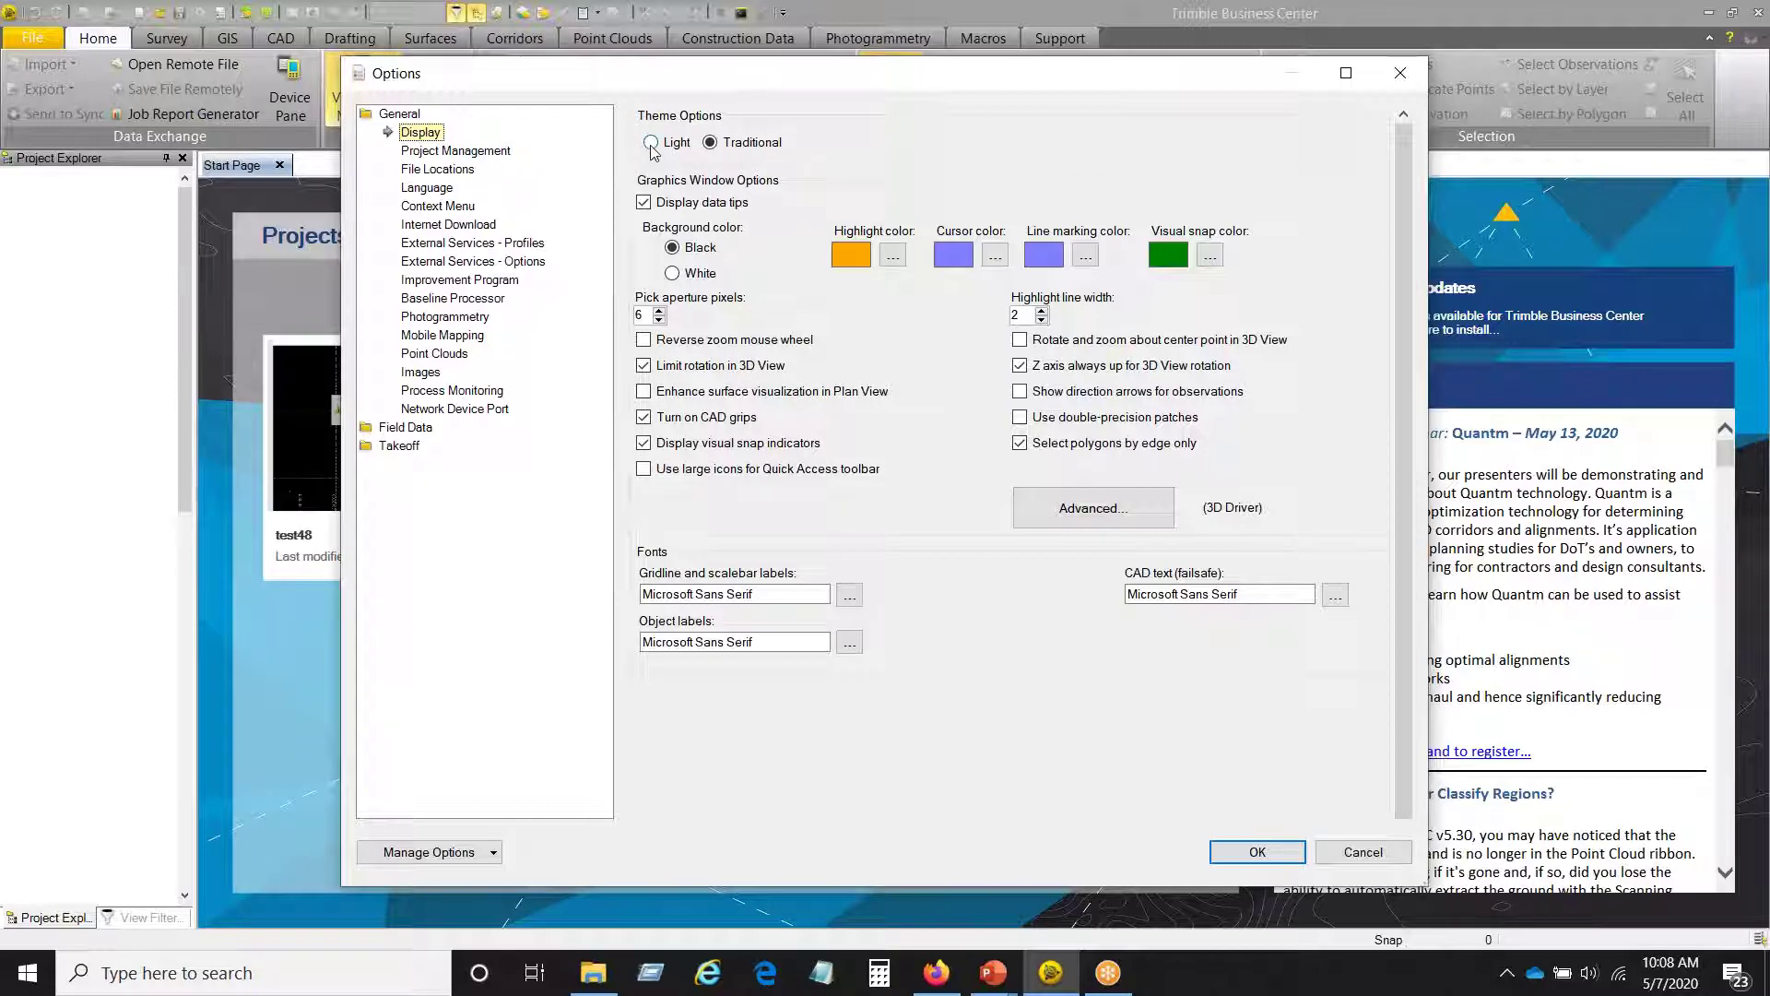
- Accept the program options and create a new project from the US Survey Foot template
{"action": "left_click", "coordinate": [1260, 849]}
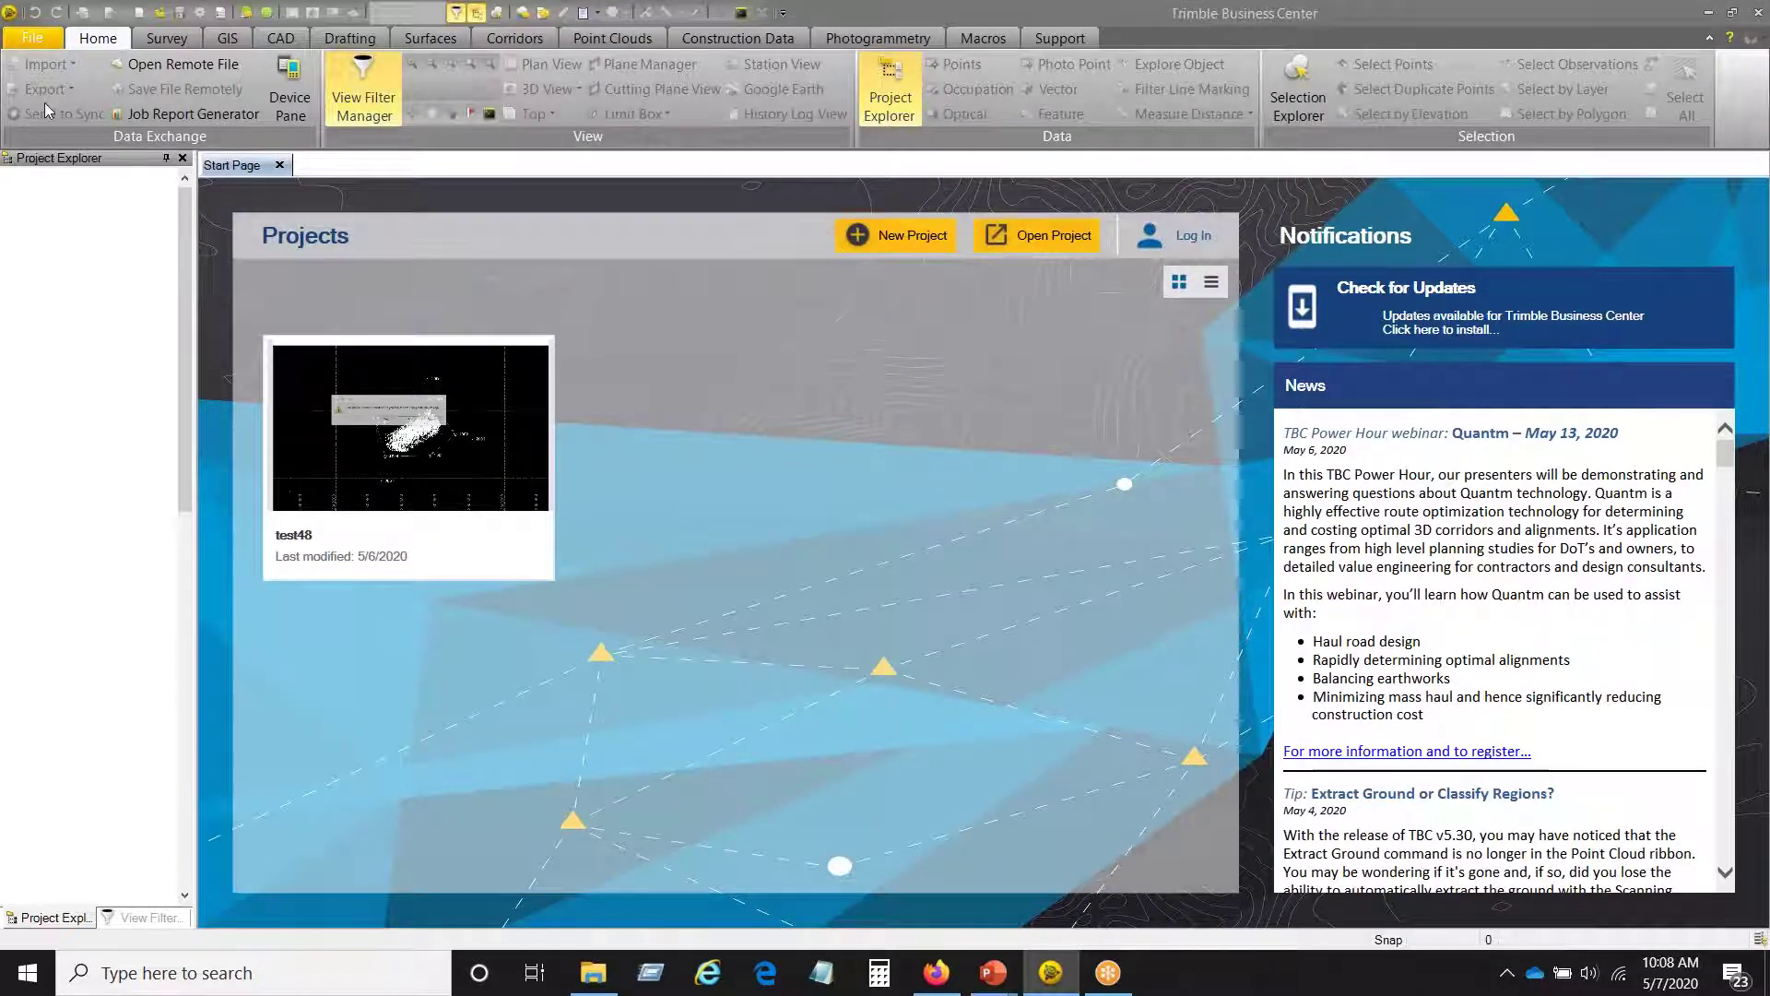
{"action": "left_click", "coordinate": [891, 243]}
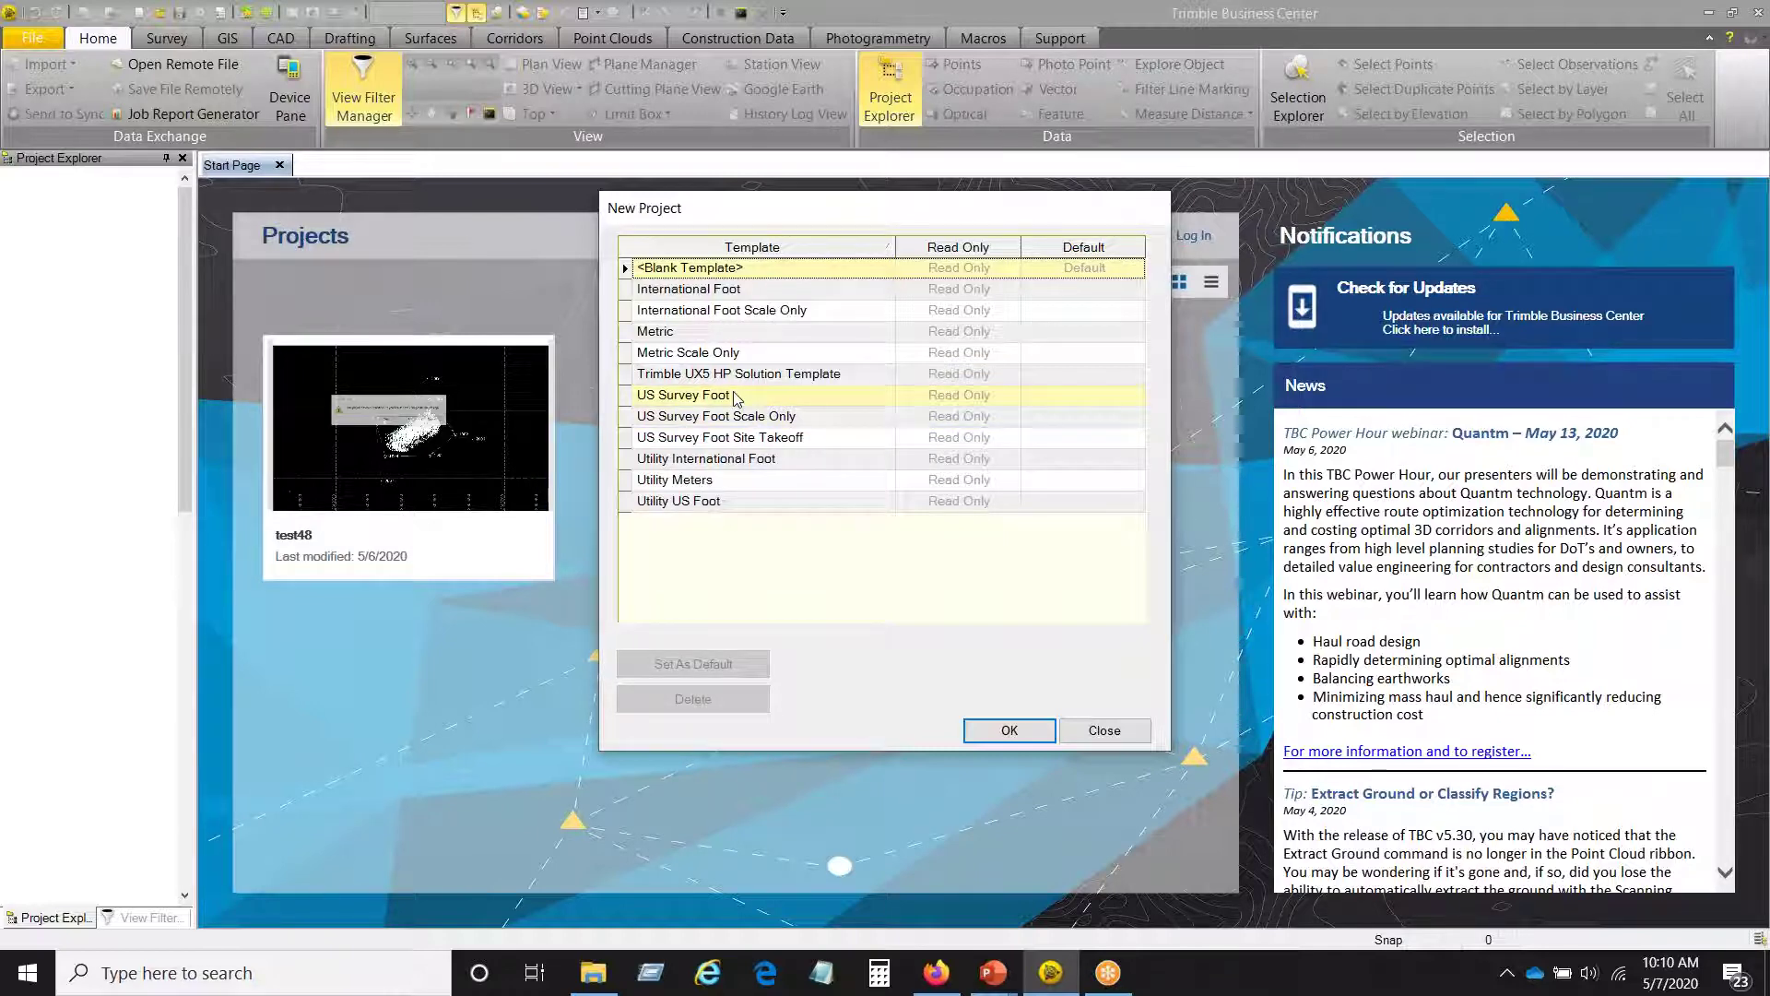
{"action": "left_click", "coordinate": [701, 397]}
{"action": "left_click", "coordinate": [996, 733]}
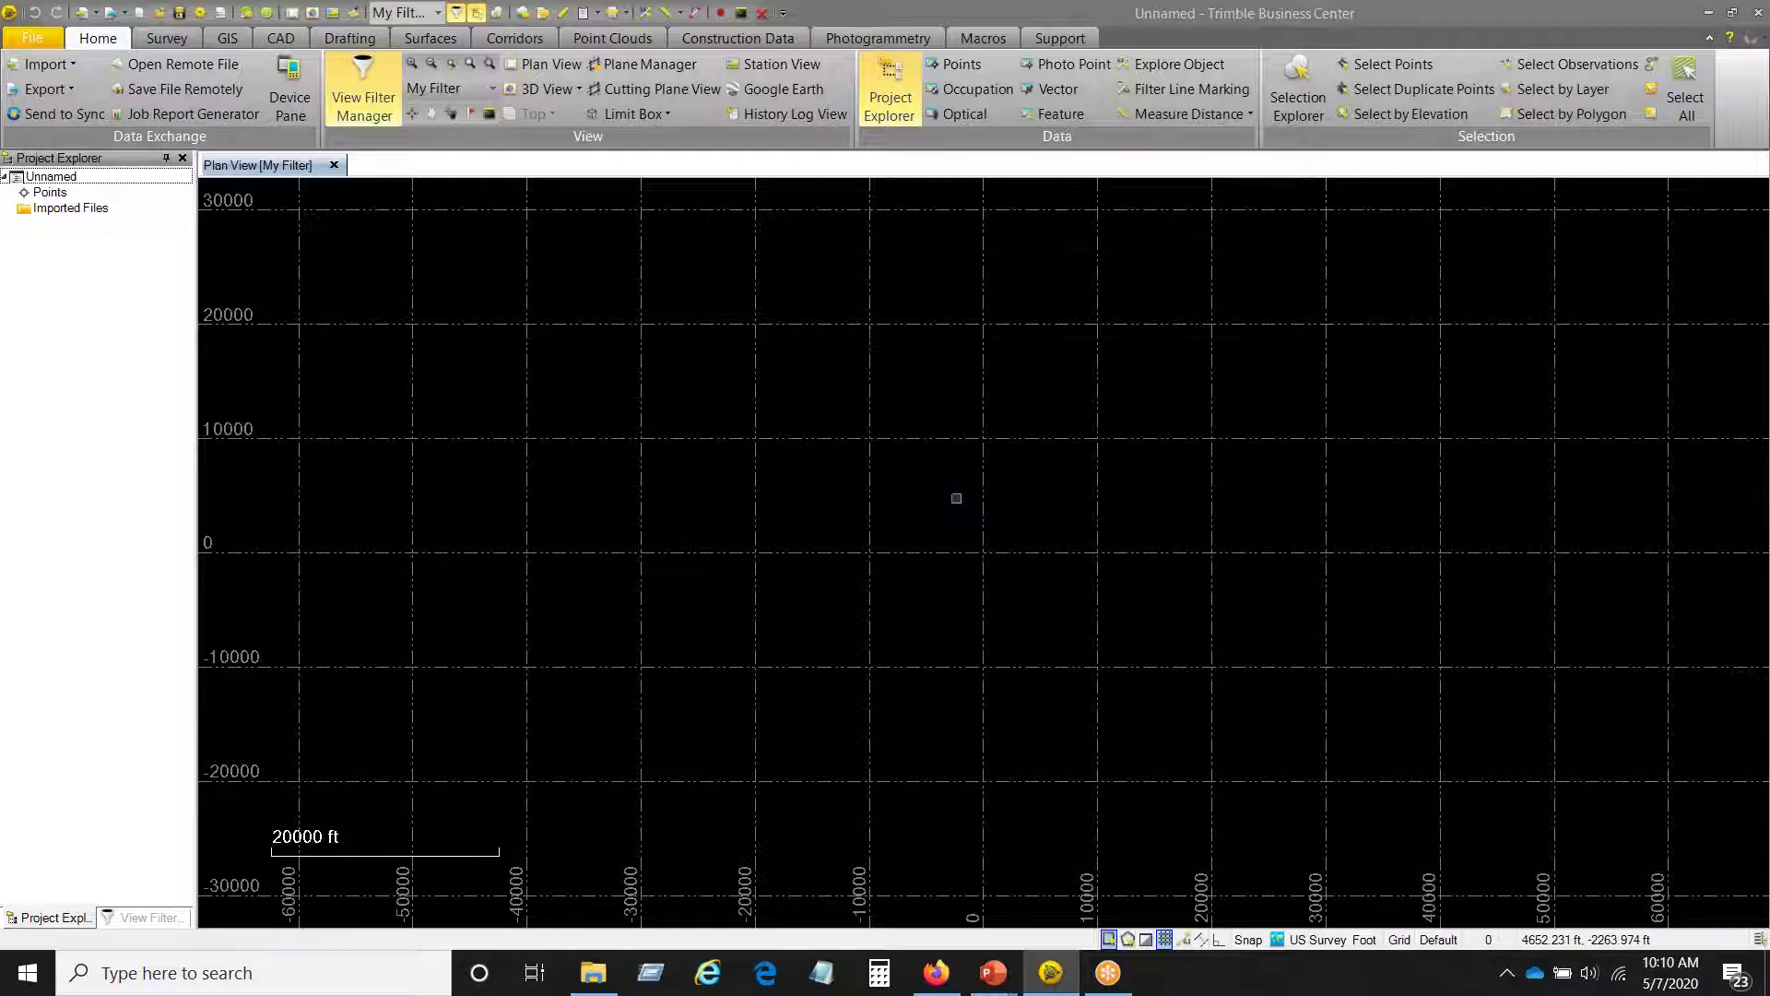
- Start changing the project's coordinate system and choose the United States/State Plane 1983 group
{"action": "left_click", "coordinate": [200, 13]}
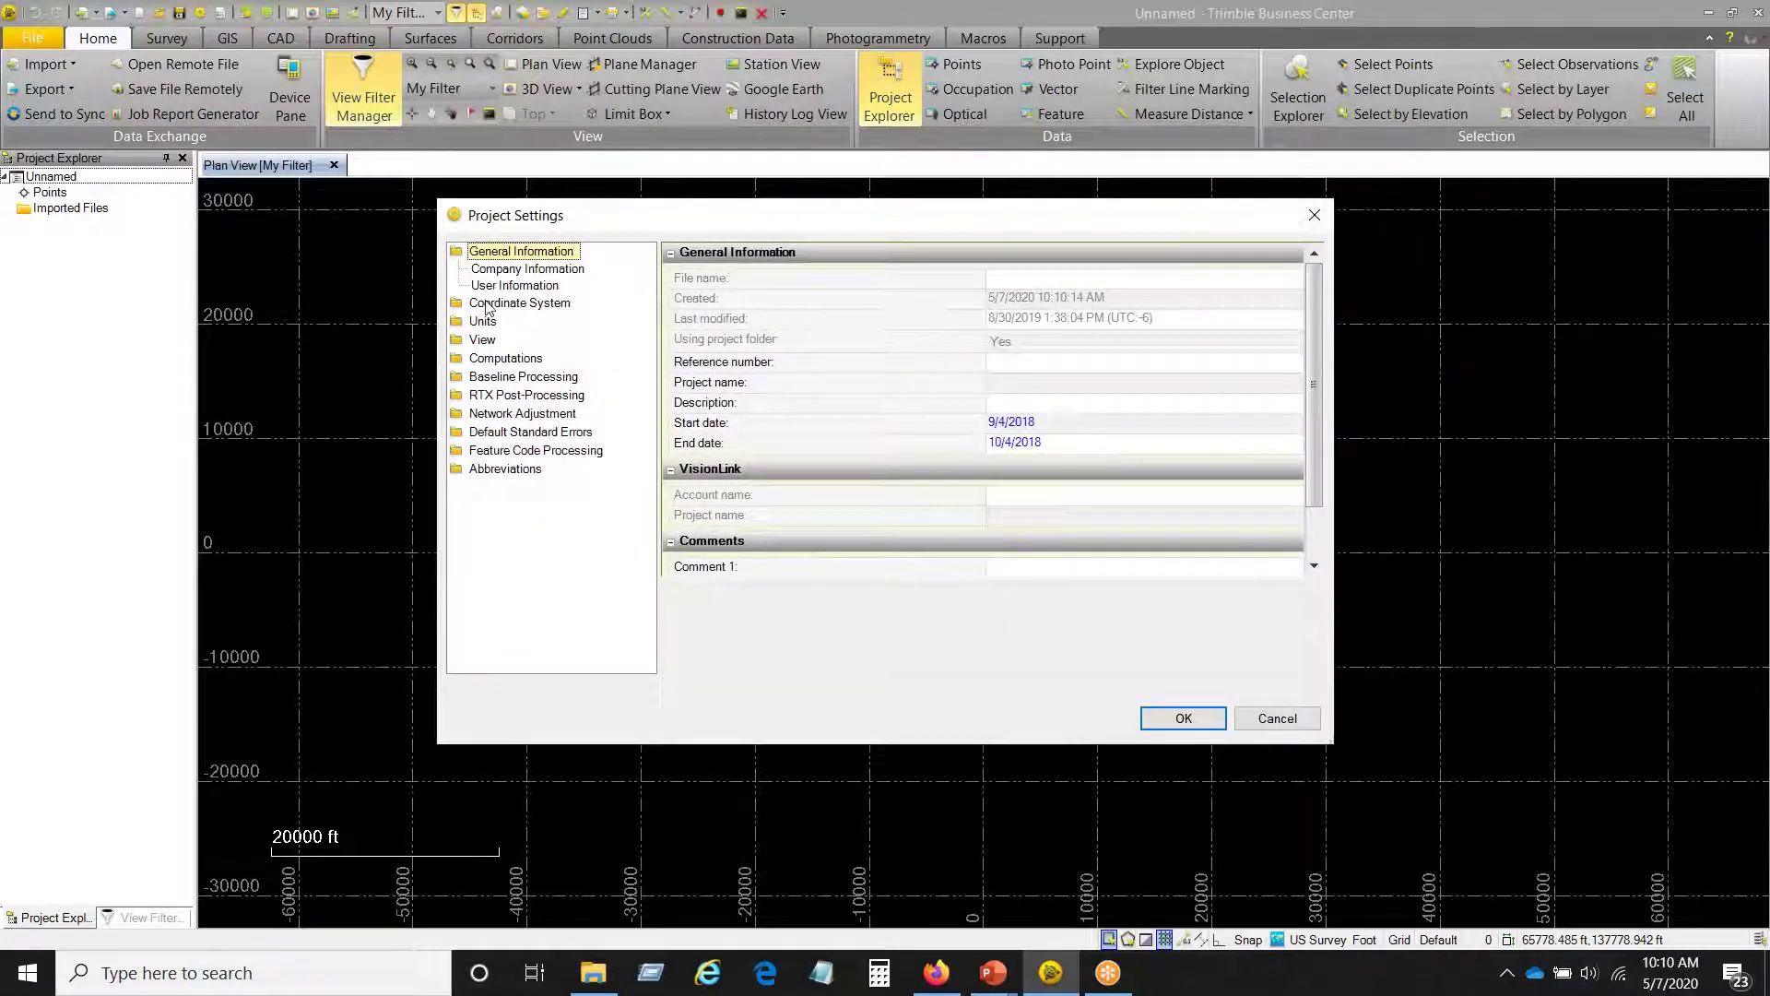
{"action": "left_click", "coordinate": [486, 305]}
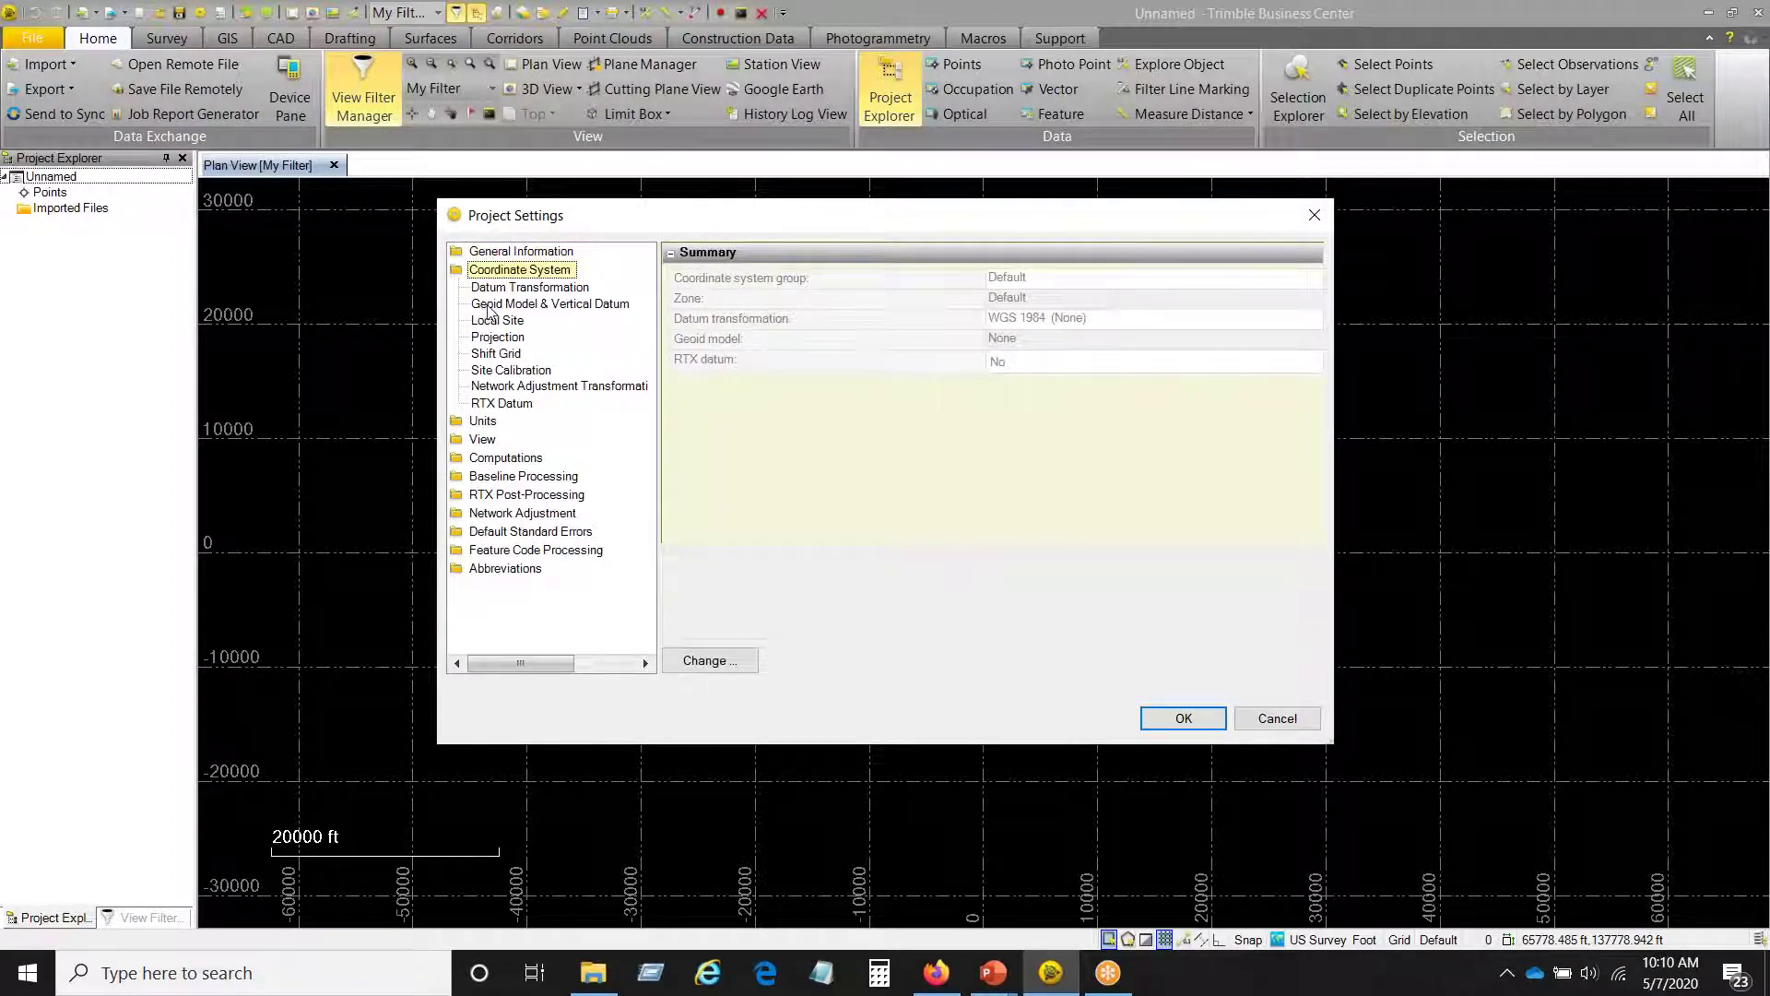
{"action": "left_click", "coordinate": [718, 664]}
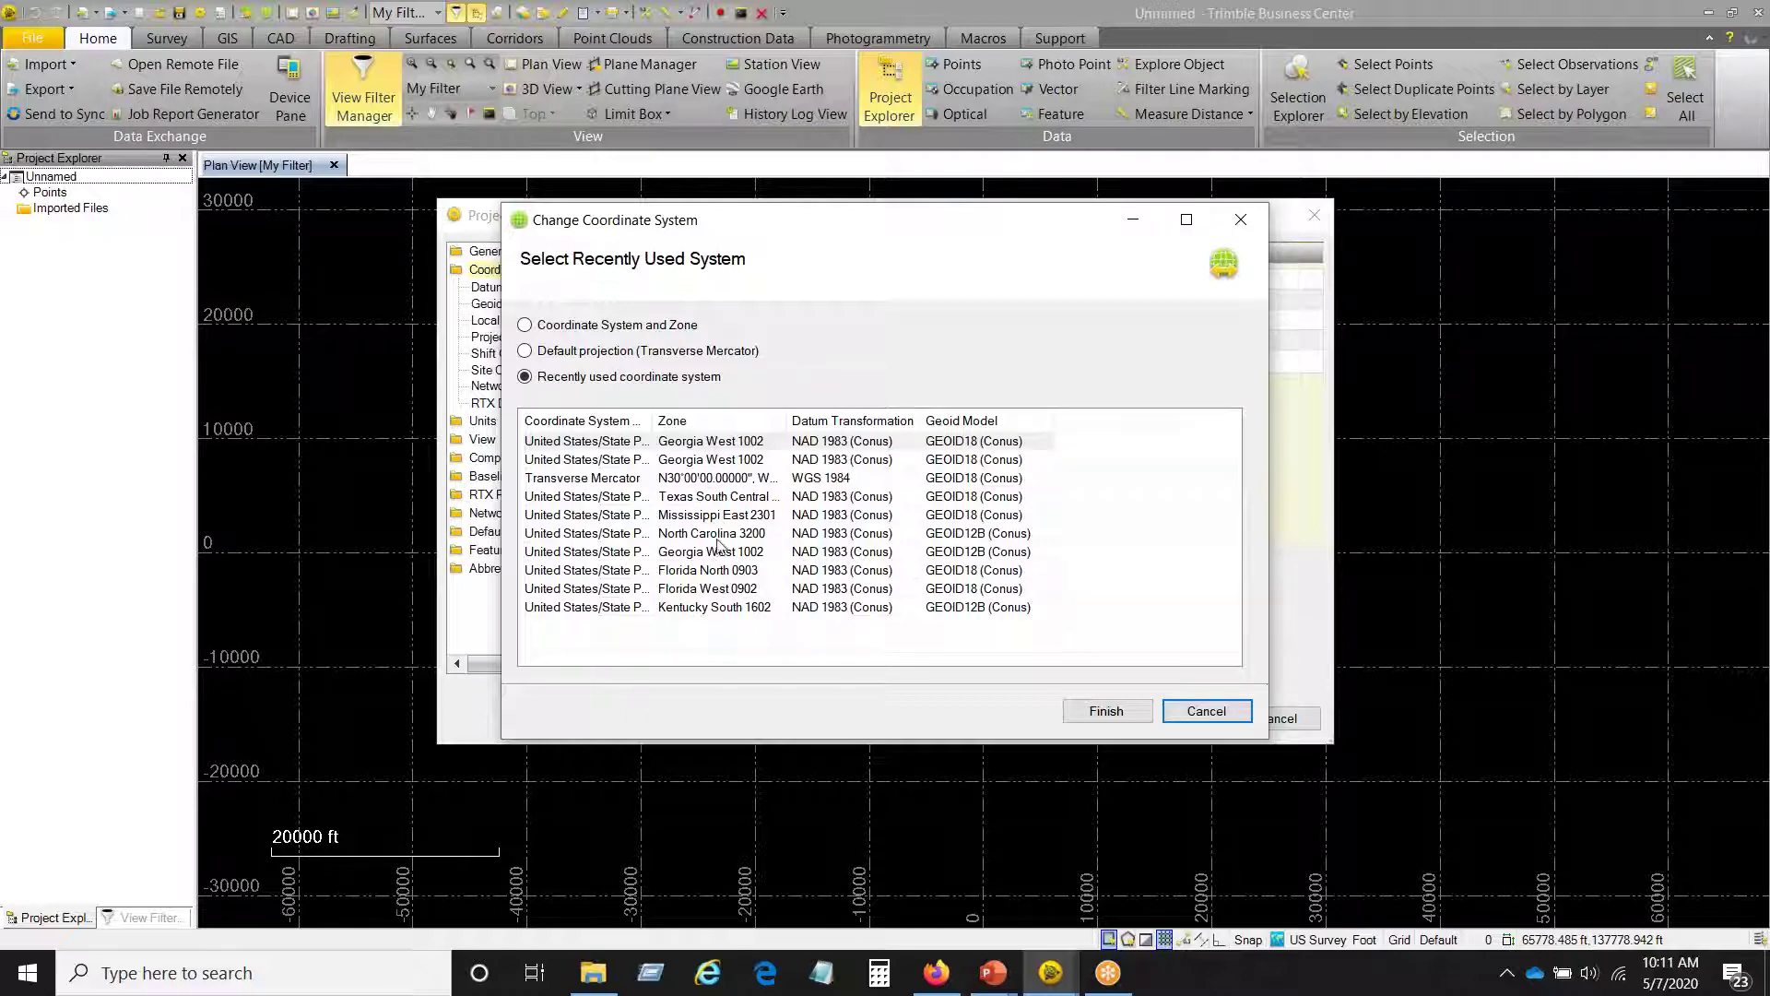
{"action": "left_click", "coordinate": [526, 325]}
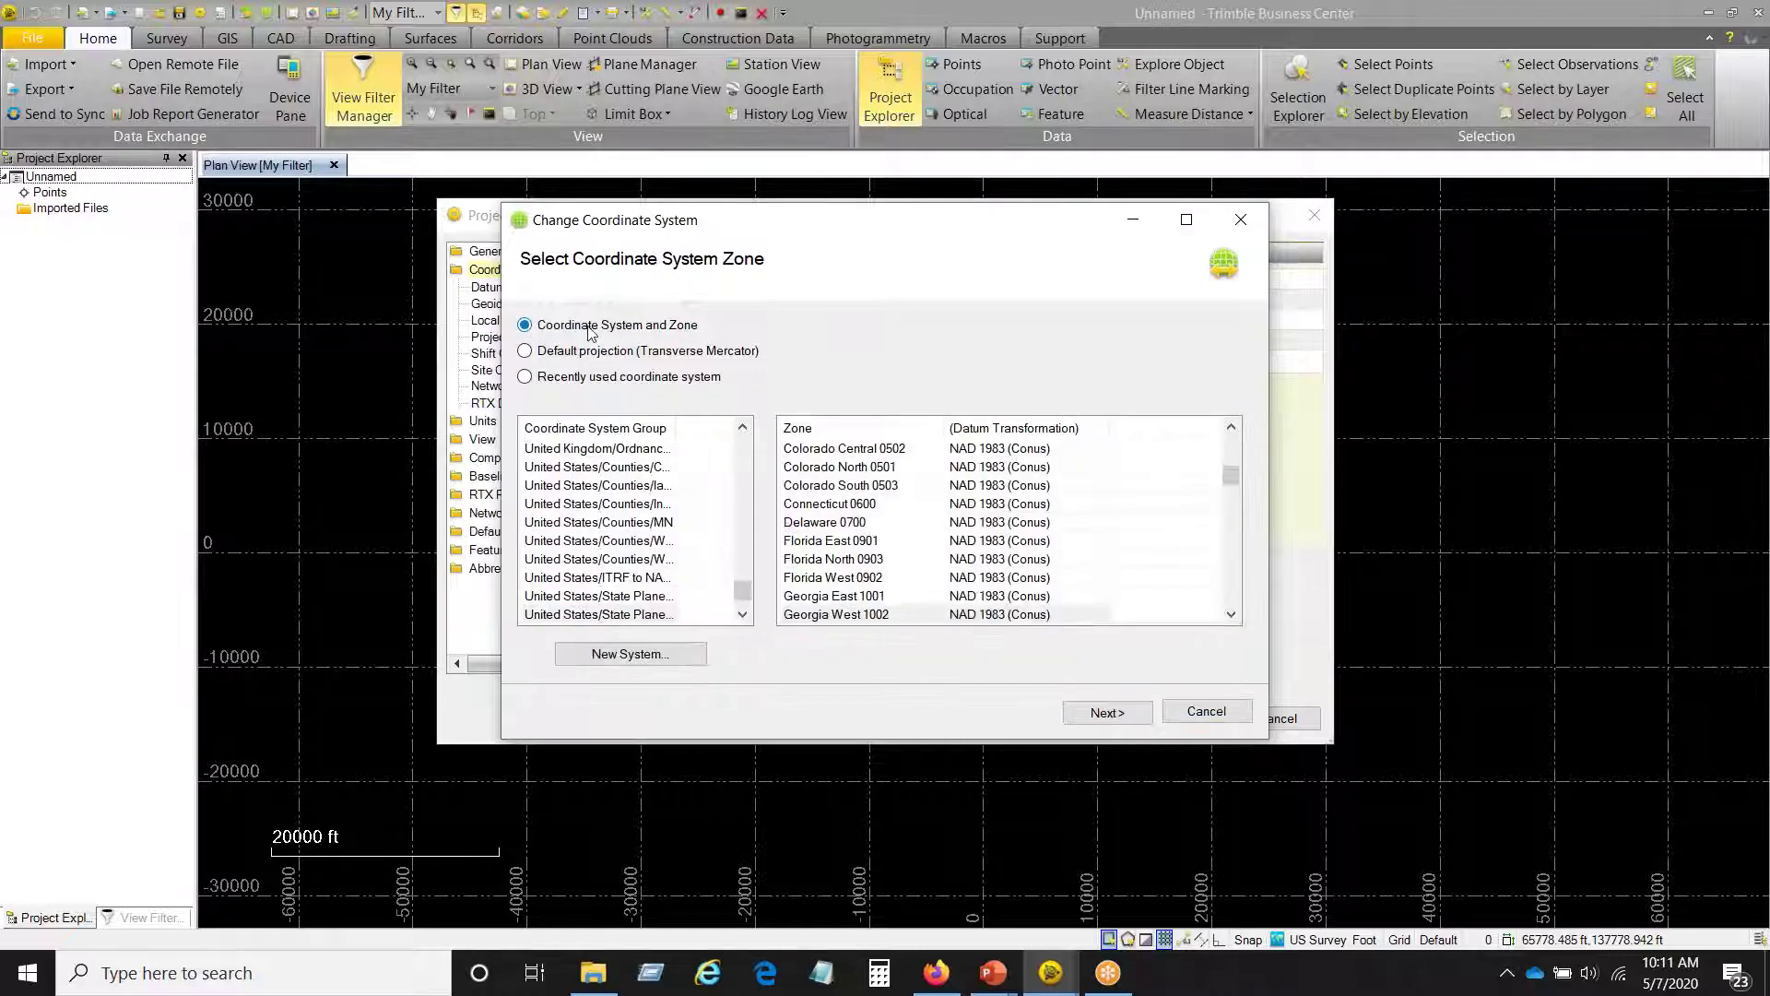
{"action": "left_click_drag", "start_coordinate": [678, 434], "coordinate": [717, 440]}
{"action": "left_click", "coordinate": [718, 441]}
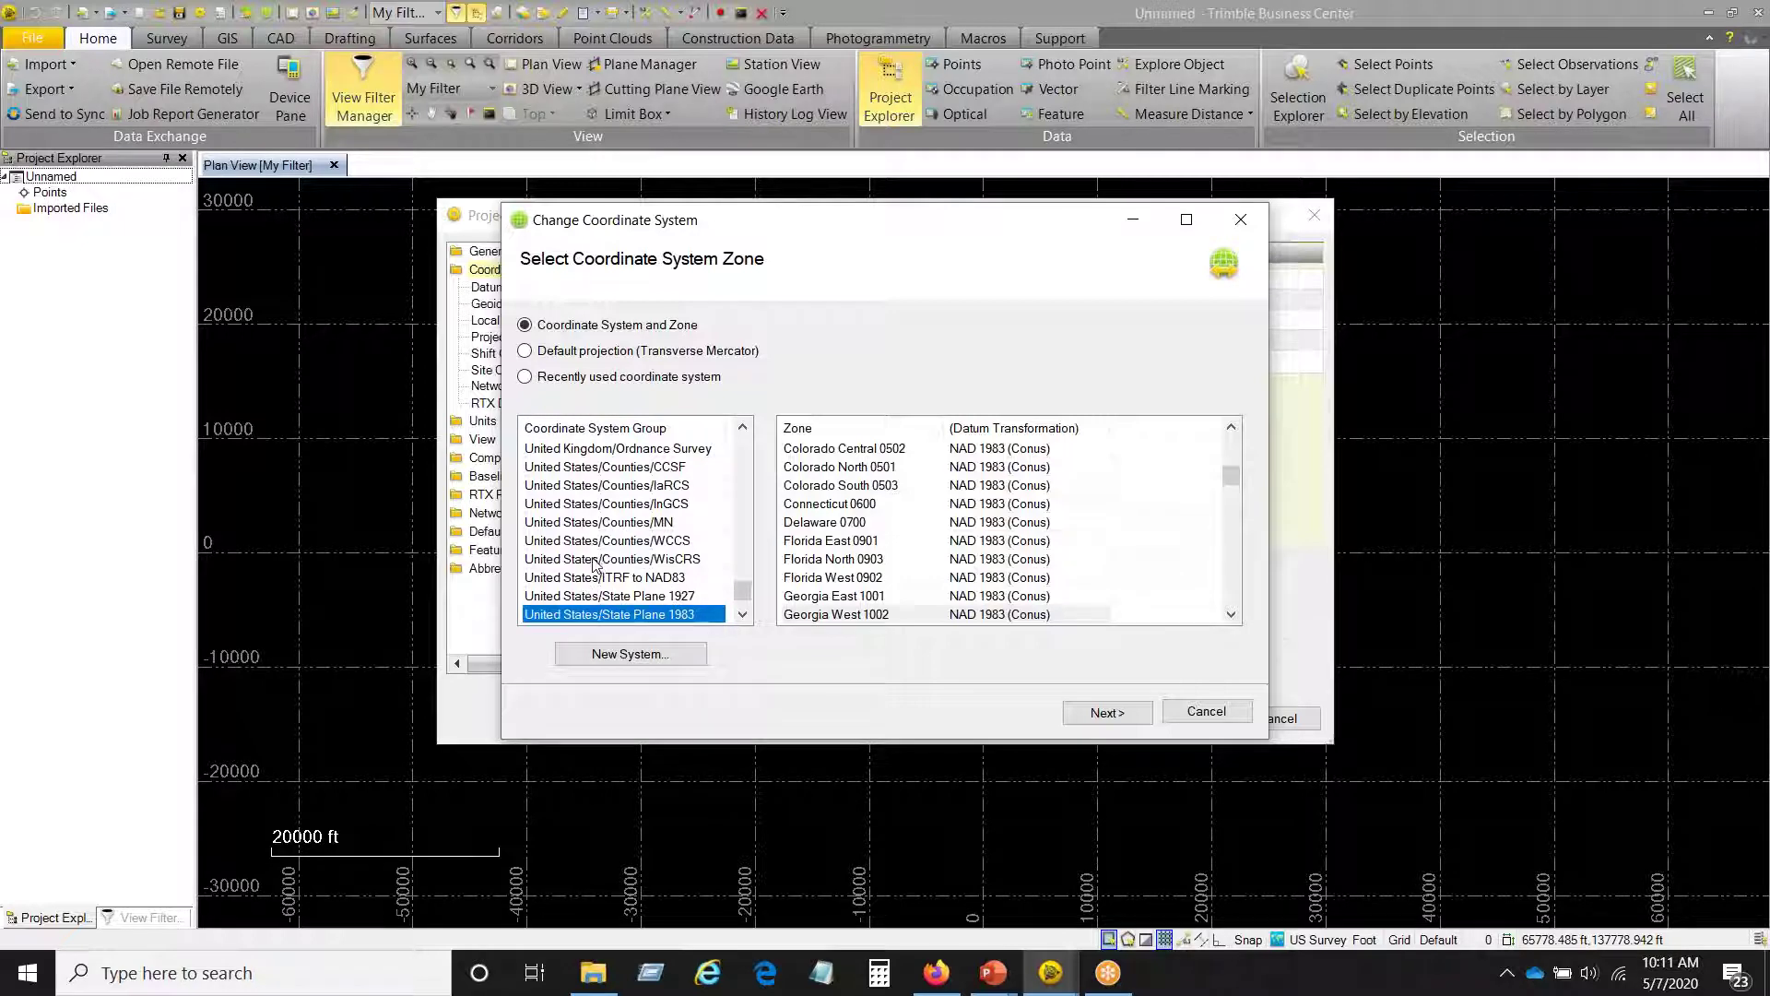
{"action": "mouse_move", "coordinate": [742, 594]}
{"action": "left_mouse_down"}
{"action": "mouse_move", "coordinate": [757, 453]}
{"action": "mouse_move", "coordinate": [740, 611]}
{"action": "left_mouse_up"}
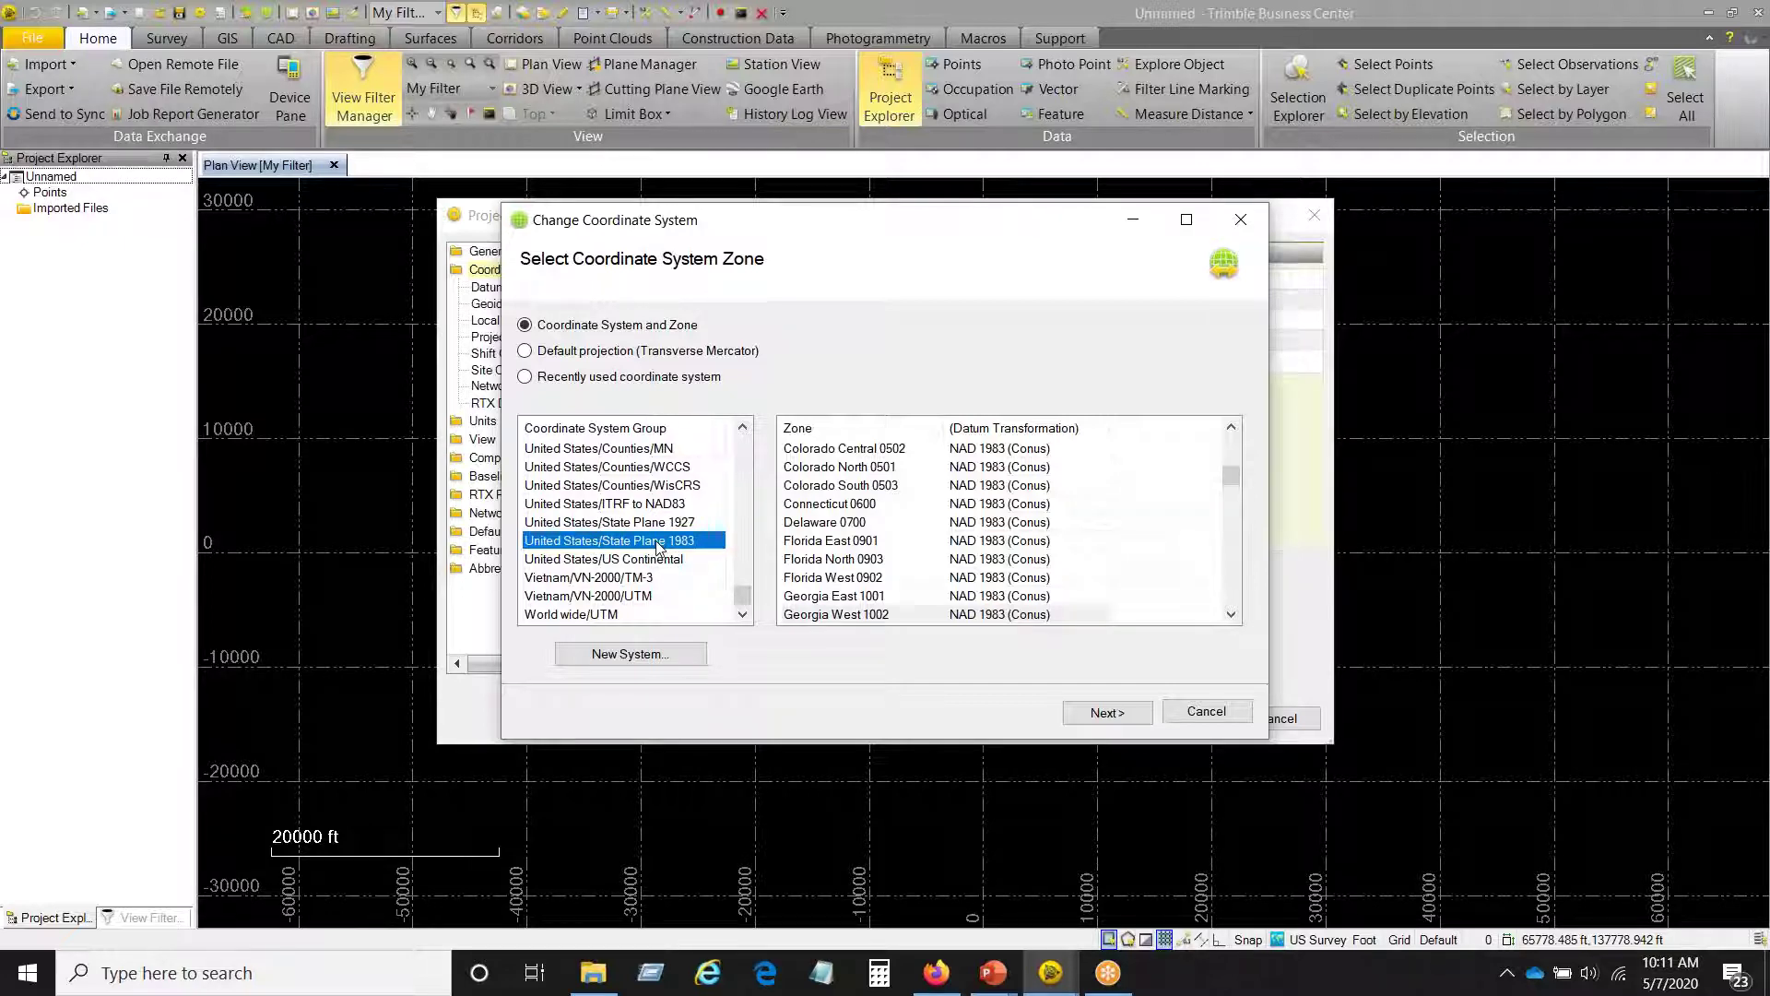
- Choose the Georgia West 1002 zone with the NAD 1983 (Conus) datum transformation and proceed to the geoid model selection
{"action": "left_click", "coordinate": [814, 615]}
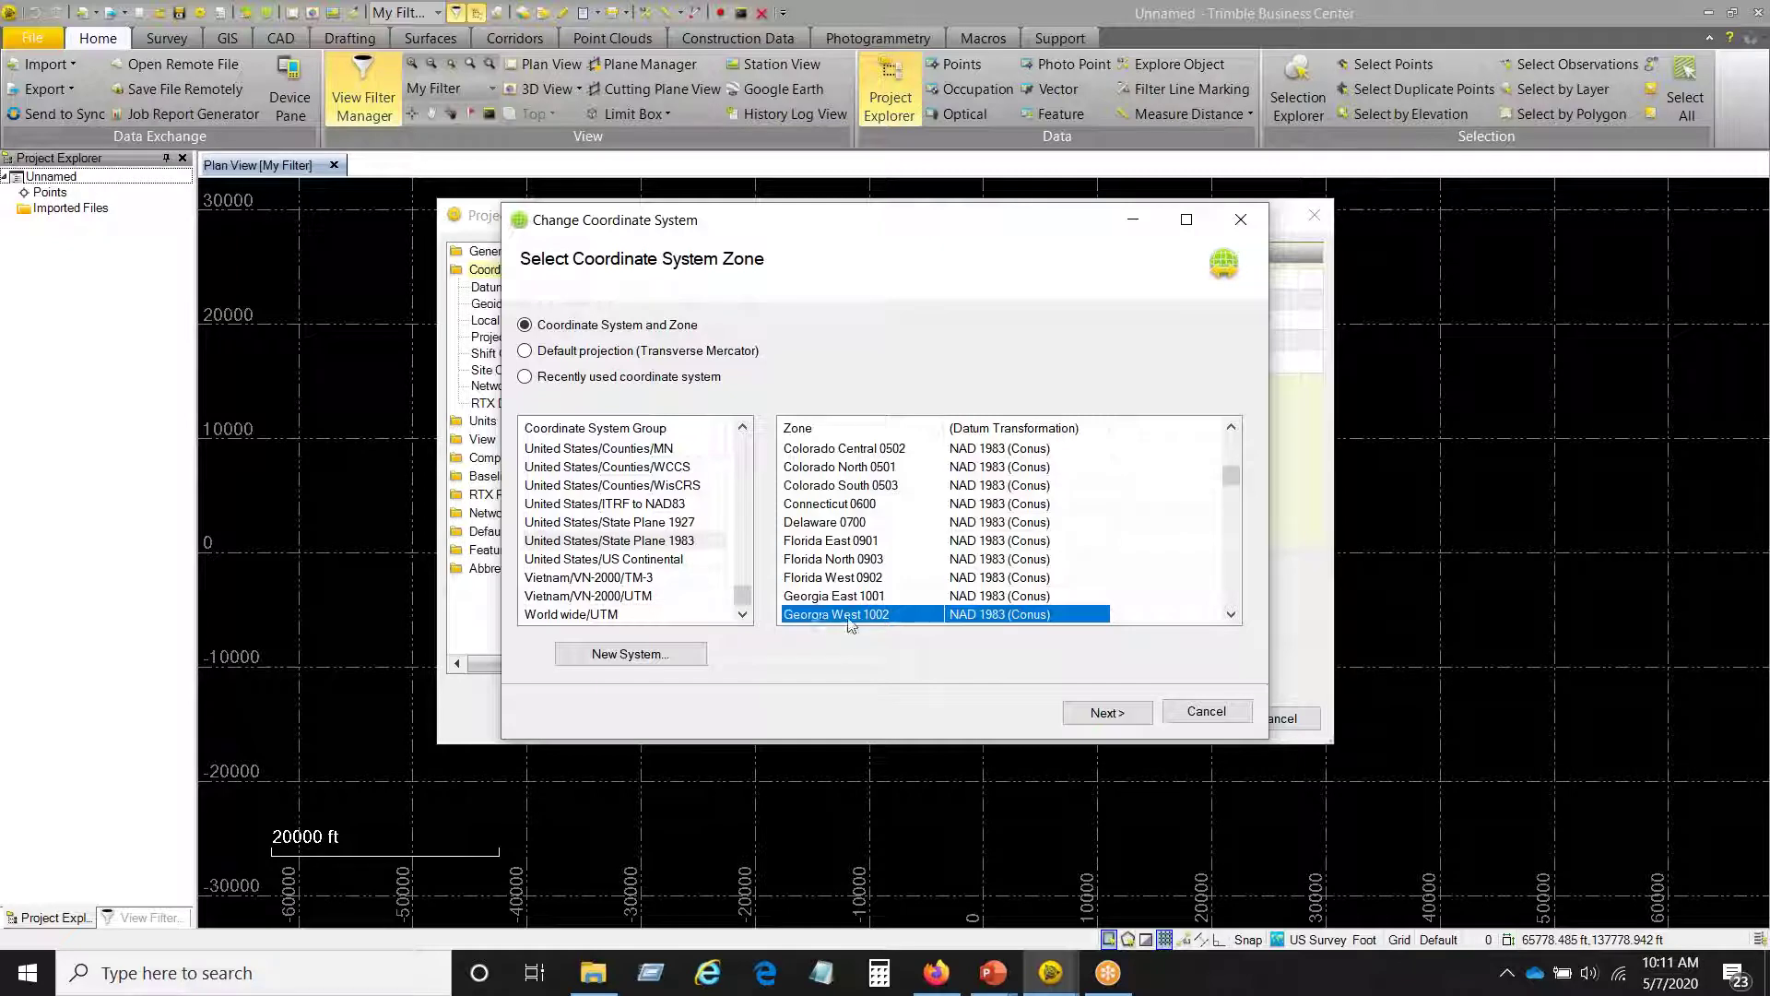
{"action": "mouse_move", "coordinate": [1237, 479]}
{"action": "left_mouse_down"}
{"action": "mouse_move", "coordinate": [1235, 508]}
{"action": "mouse_move", "coordinate": [1235, 483]}
{"action": "left_mouse_up"}
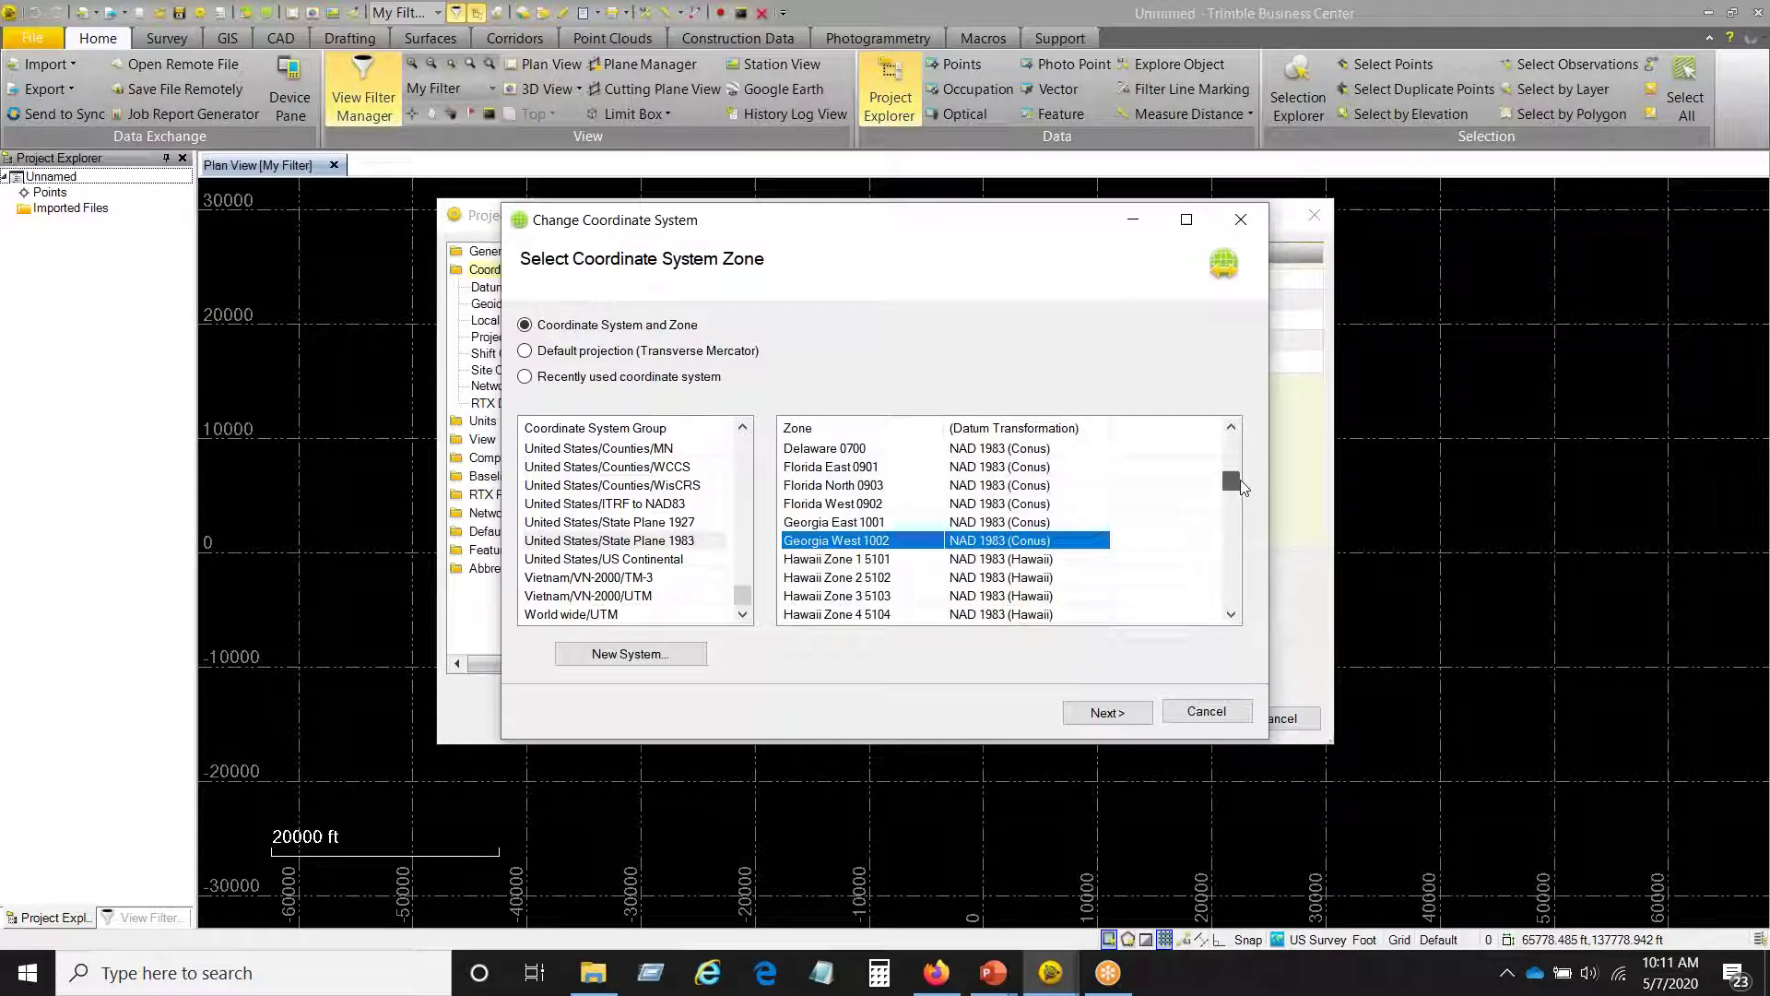
{"action": "left_click", "coordinate": [1119, 719]}
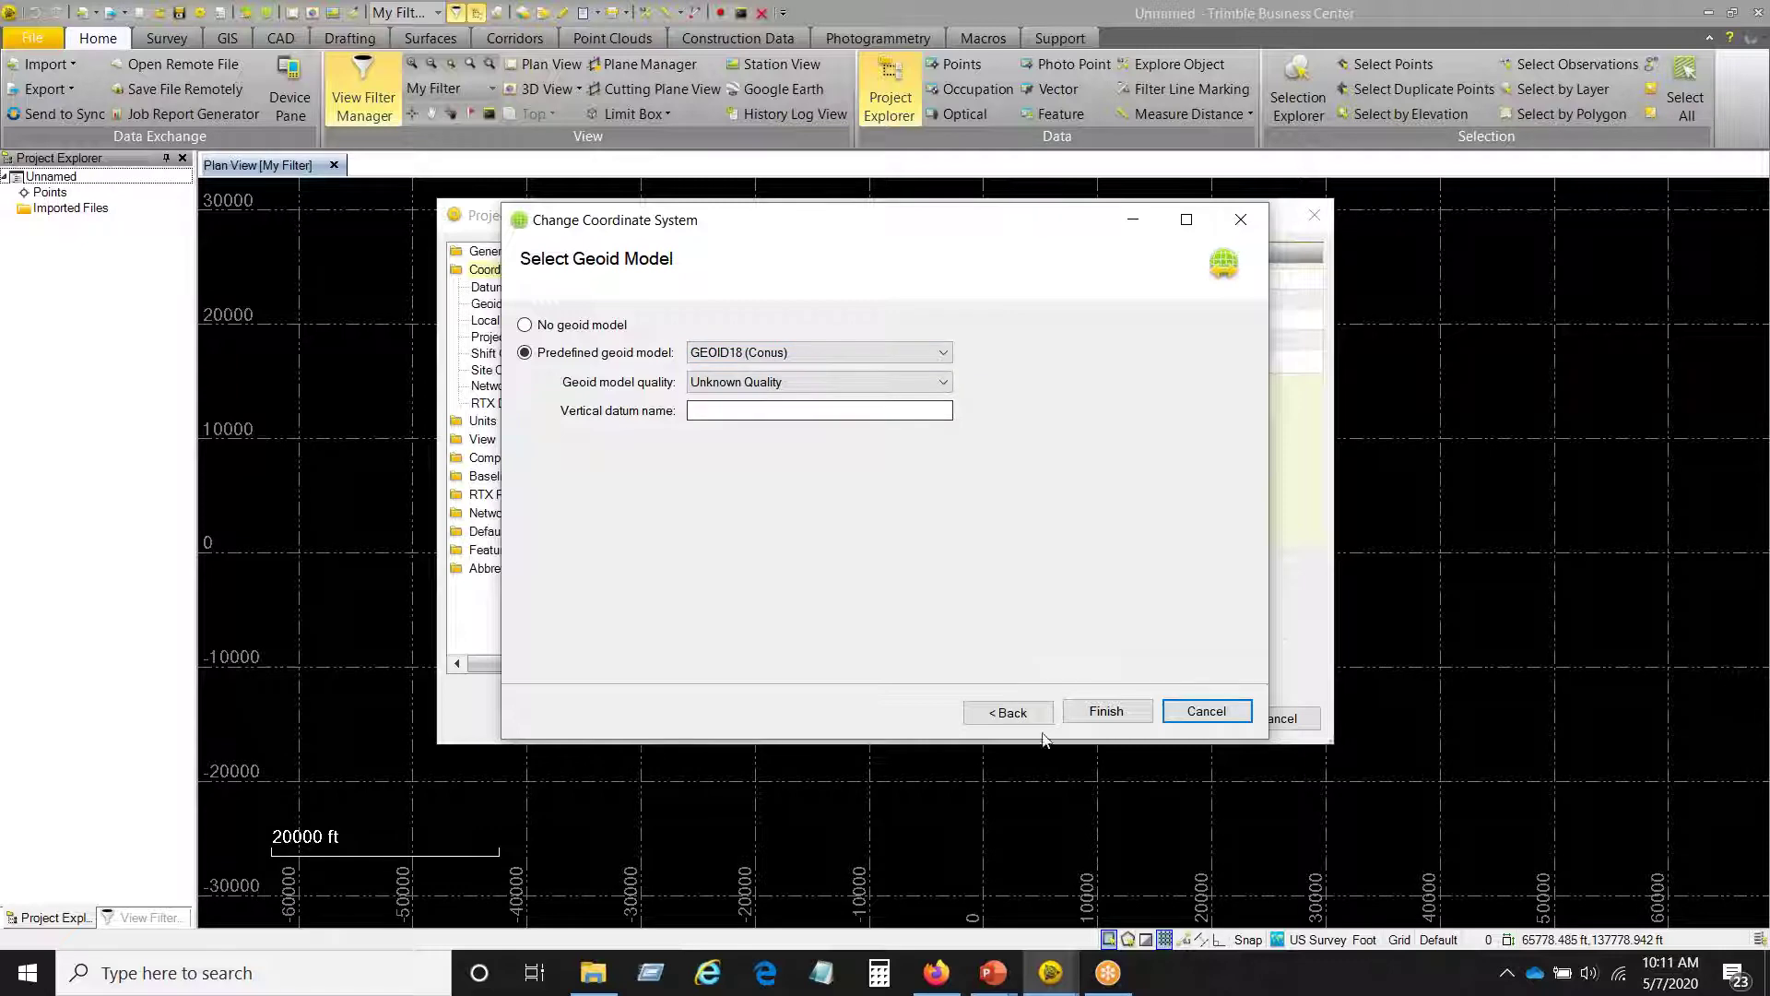
{"action": "left_click", "coordinate": [1005, 714]}
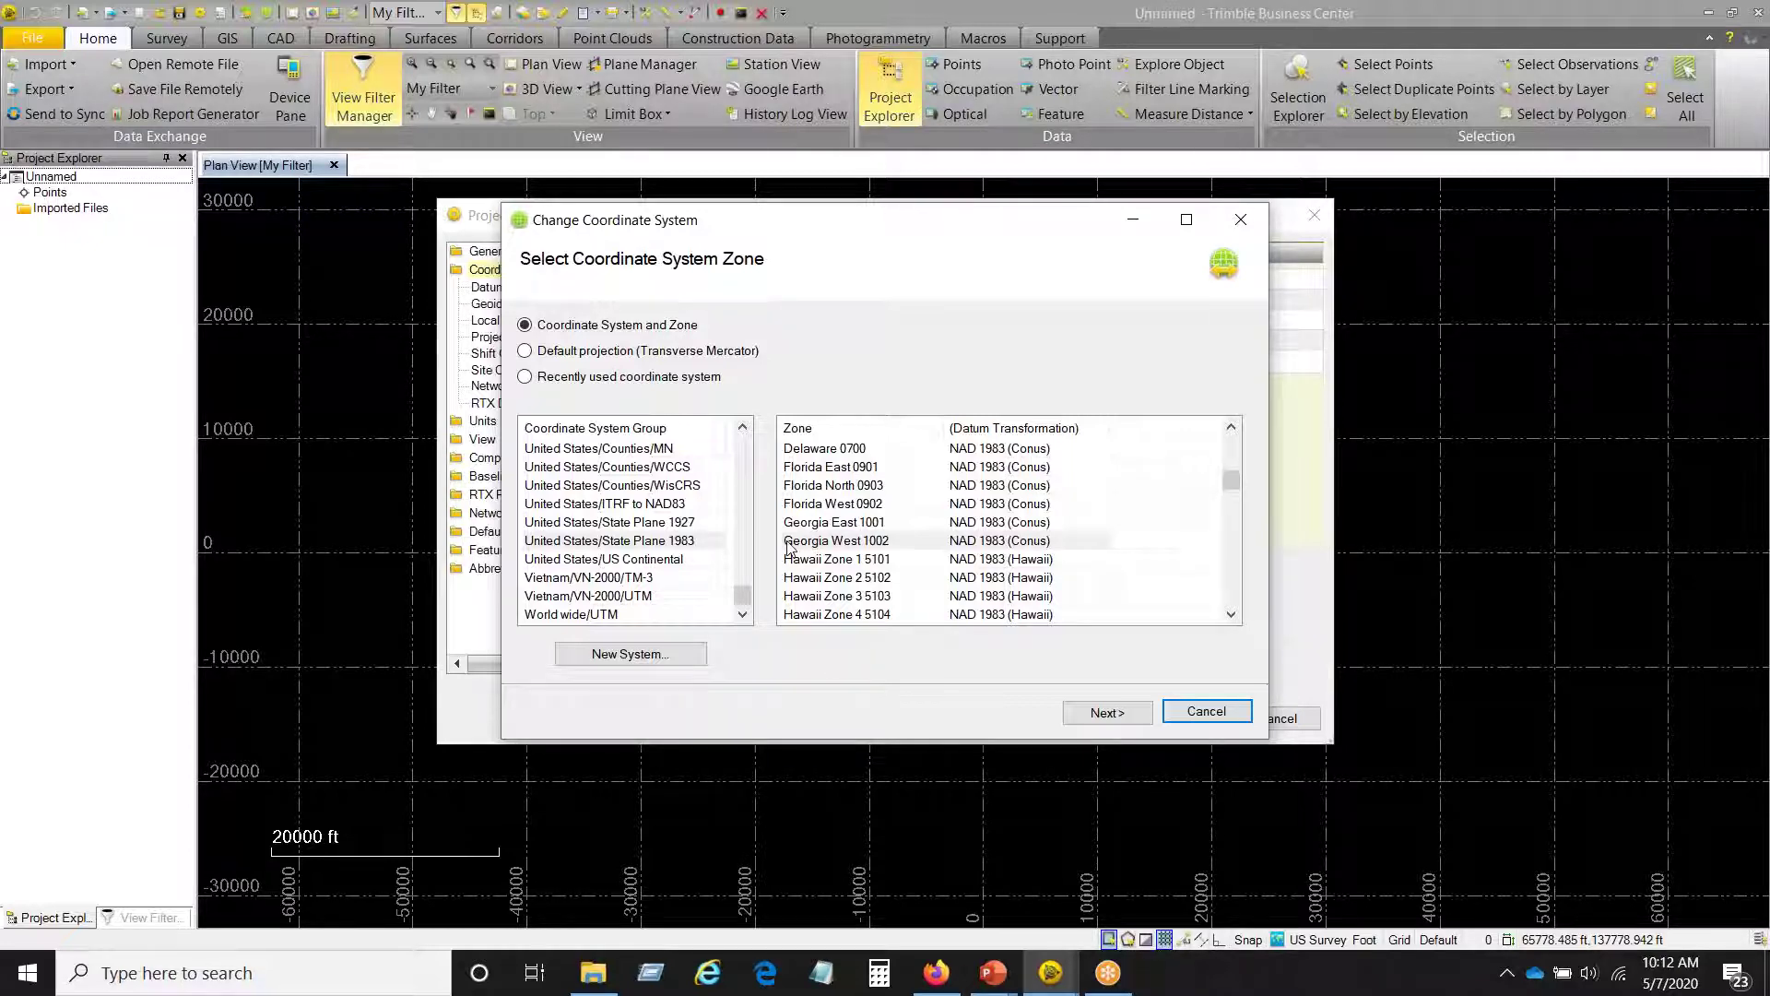
{"action": "left_click", "coordinate": [835, 545]}
{"action": "left_click", "coordinate": [1097, 713]}
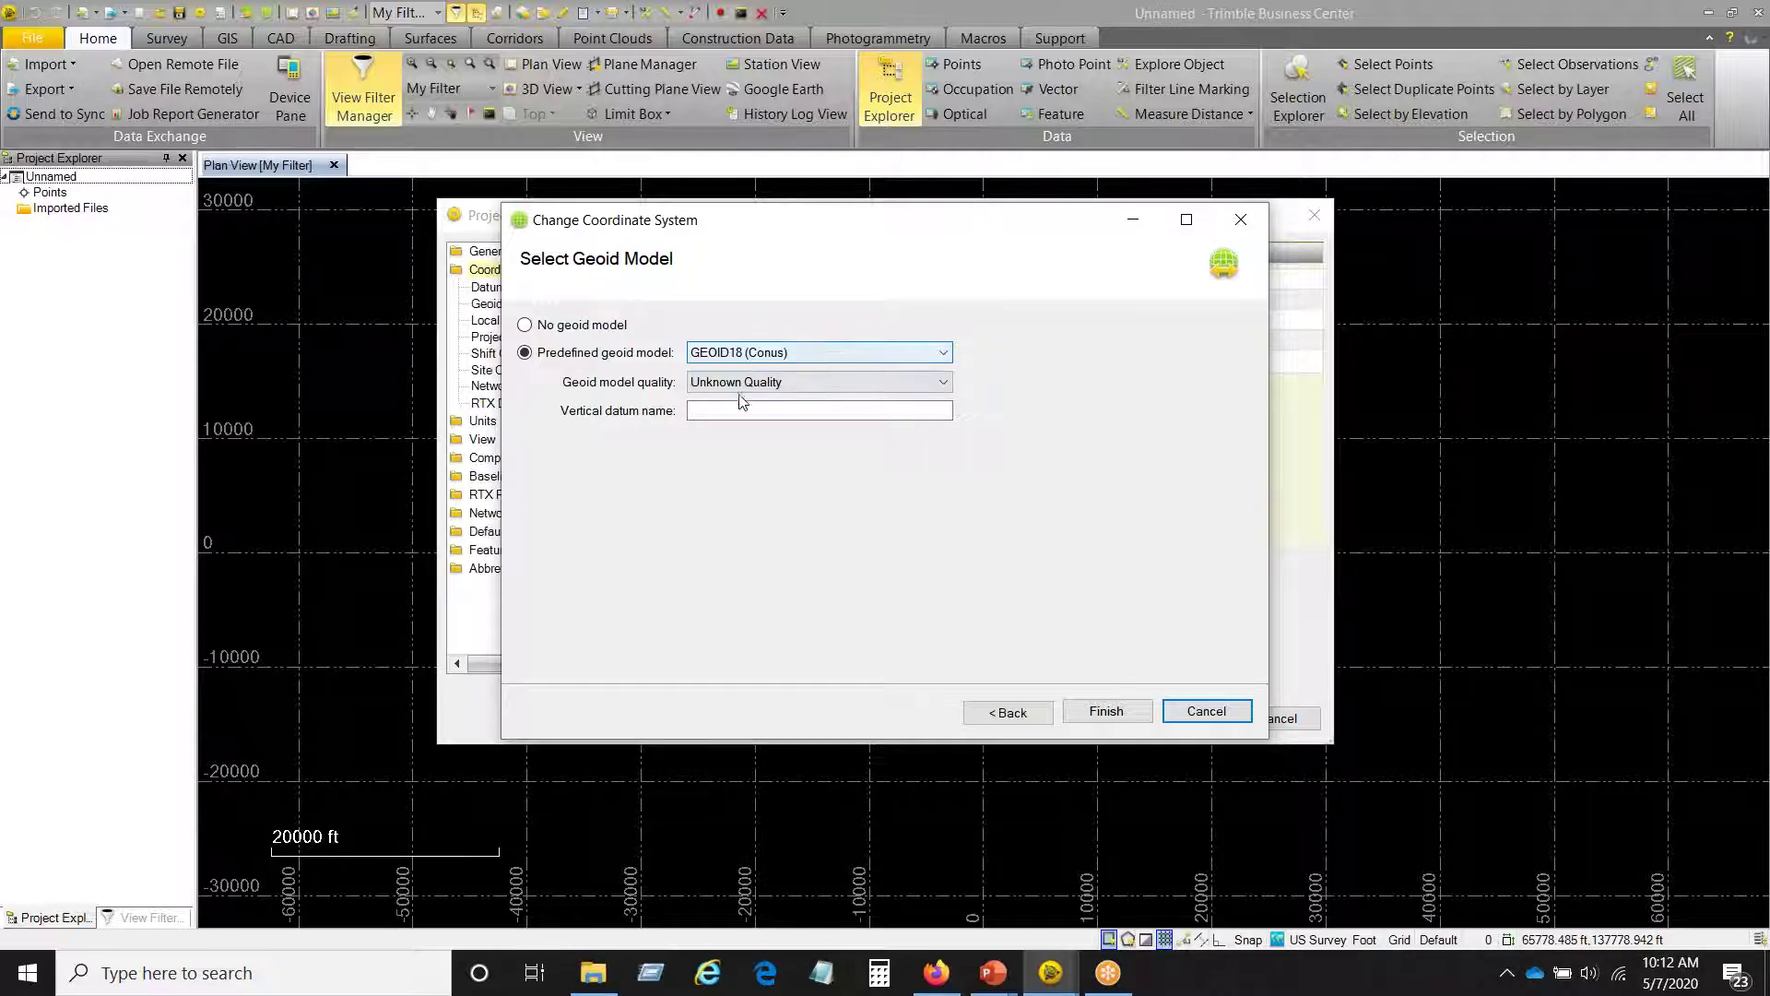
- Set the GEOID18 (Conus) geoid model quality to Survey Quality and apply the coordinate system to the project
{"action": "left_click", "coordinate": [781, 383]}
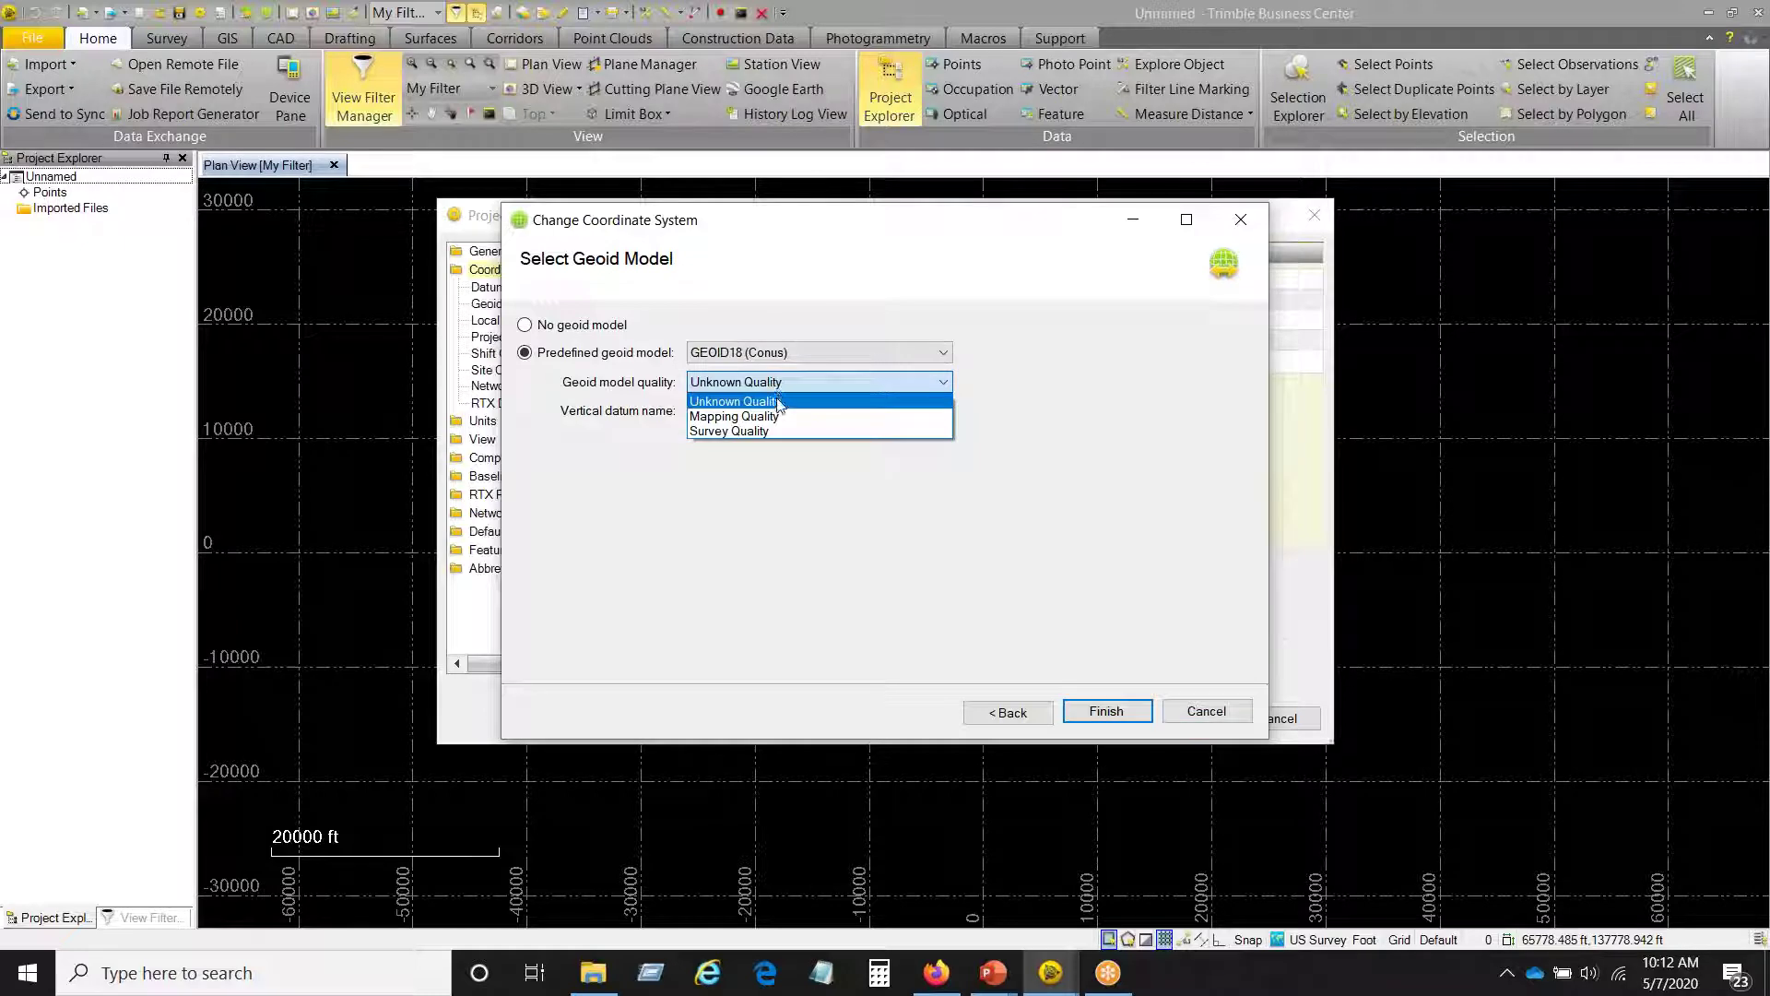
{"action": "left_click", "coordinate": [778, 431]}
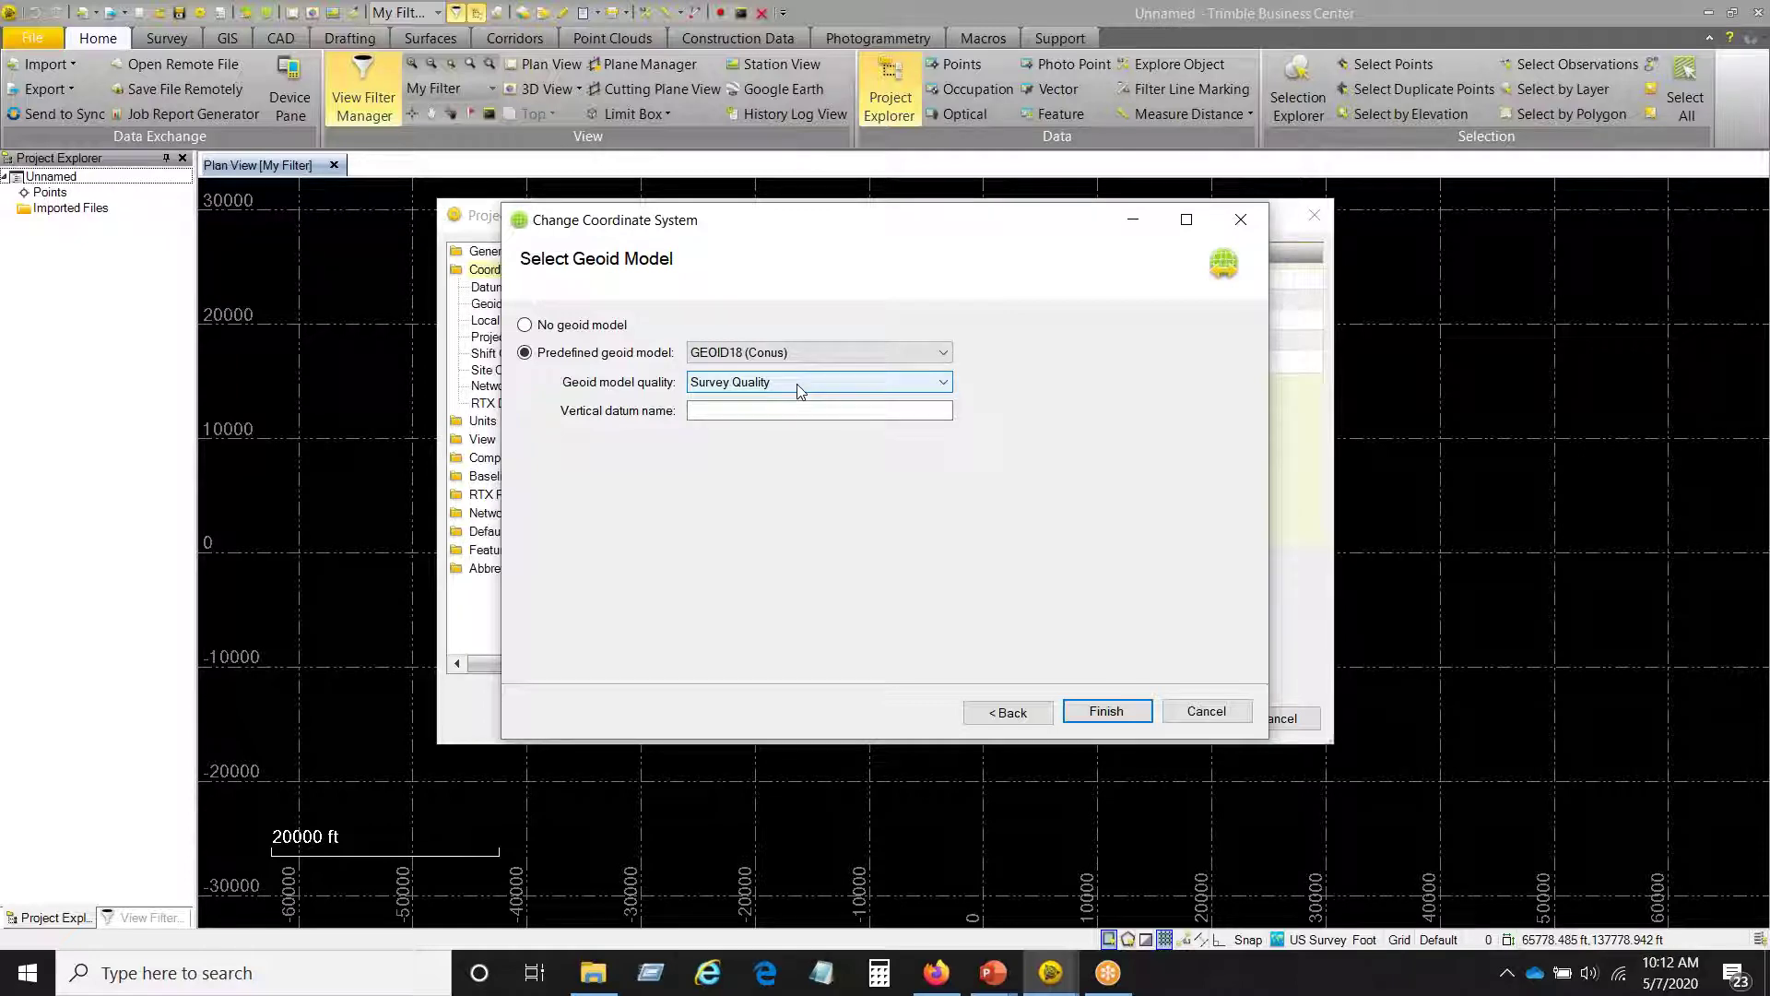
{"action": "left_click", "coordinate": [799, 380]}
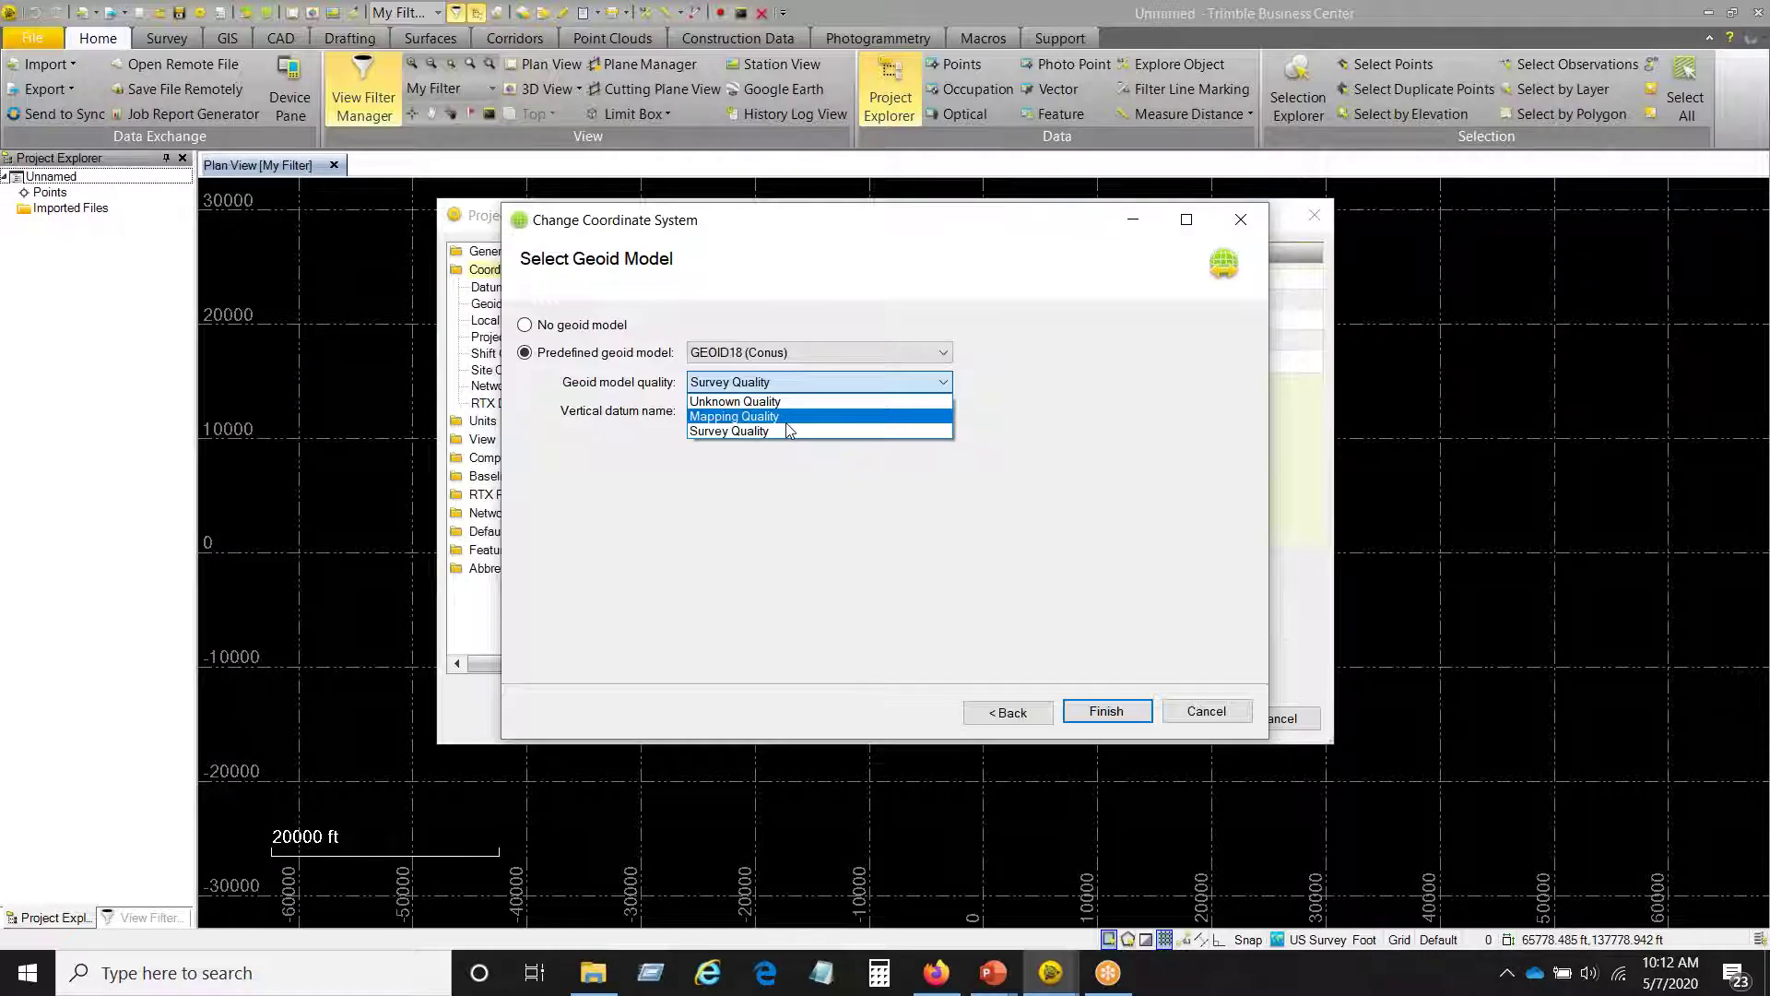
{"action": "left_click", "coordinate": [757, 431]}
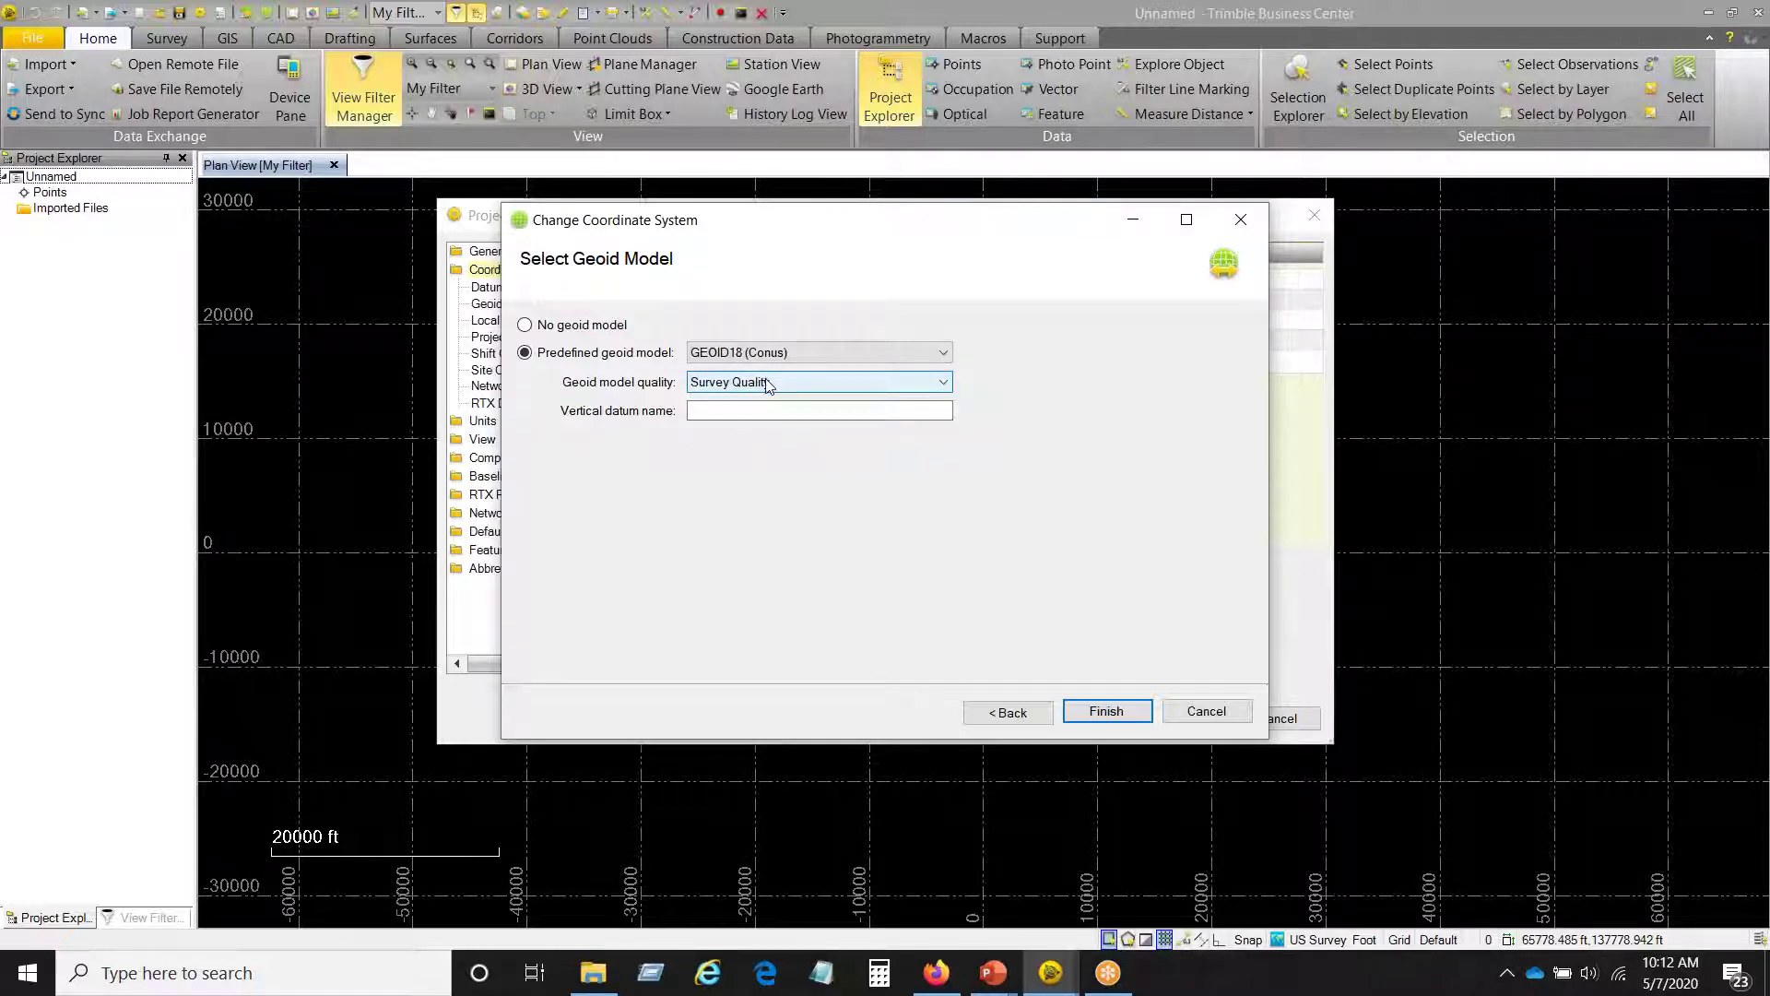
{"action": "left_click", "coordinate": [749, 412]}
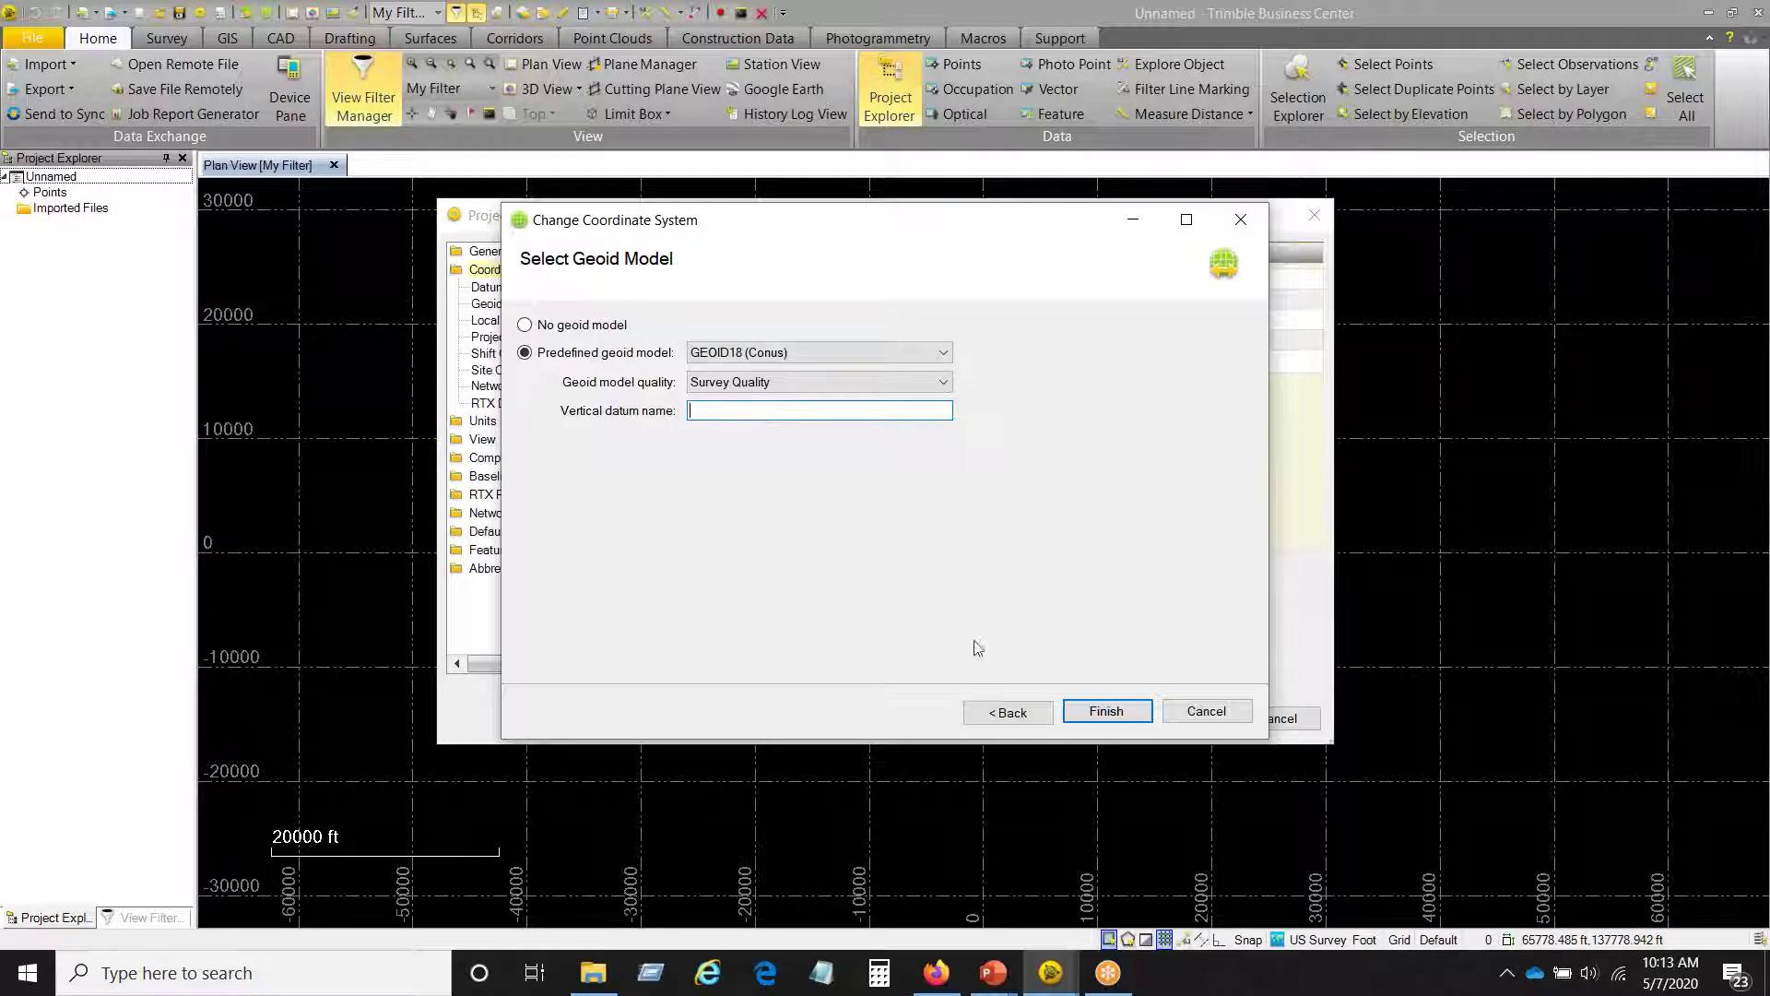
{"action": "left_click", "coordinate": [1107, 711]}
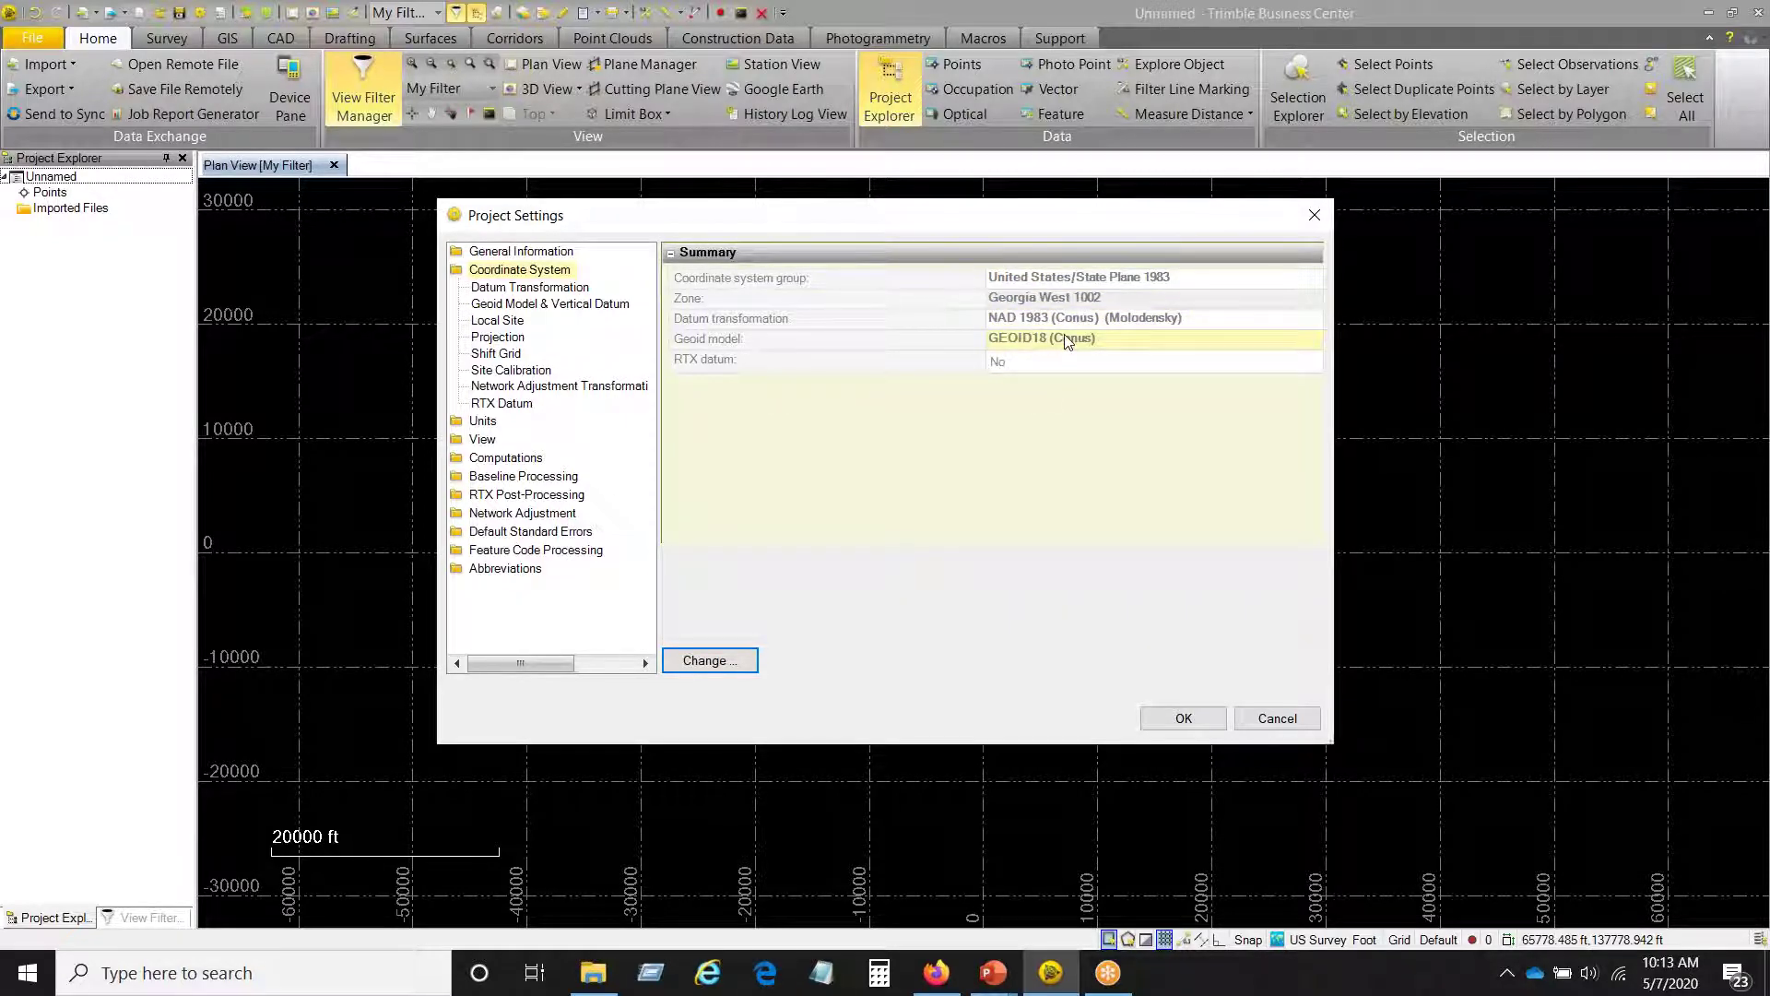
{"action": "left_click", "coordinate": [1183, 719]}
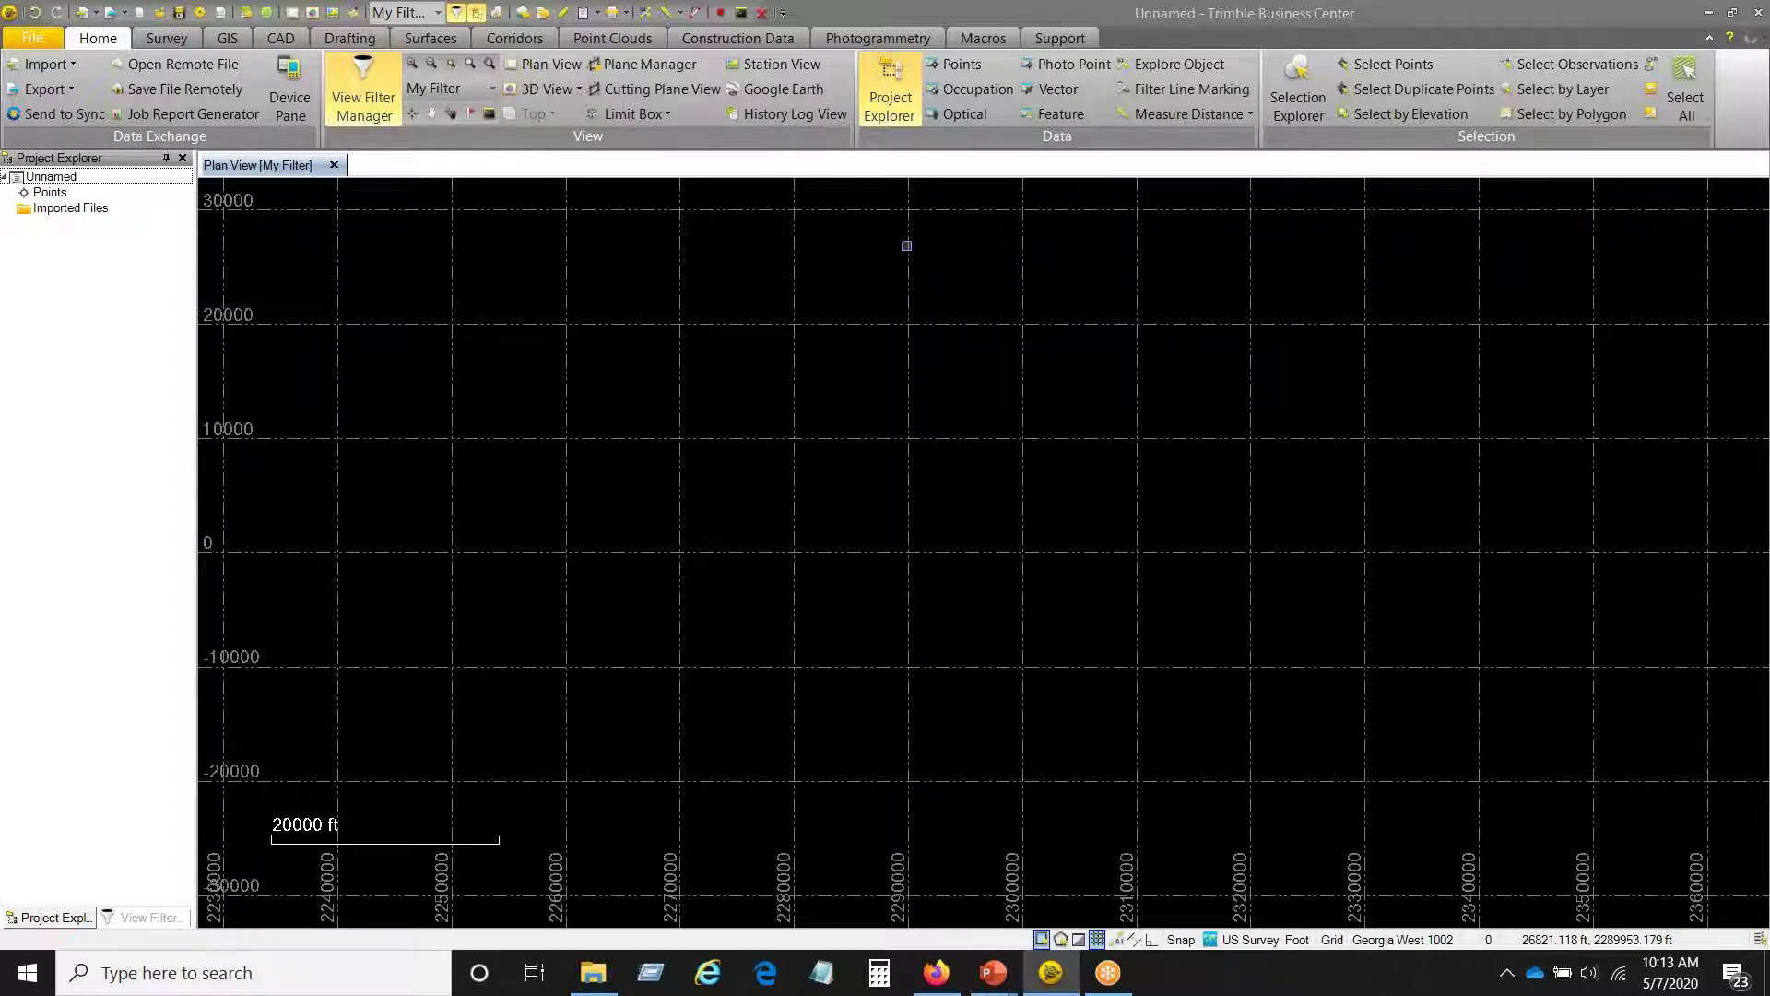
- Try the 'Save Project' reminder in the project management options, viewing its interval choices, and leave the reminder disabled
{"action": "left_click", "coordinate": [33, 38]}
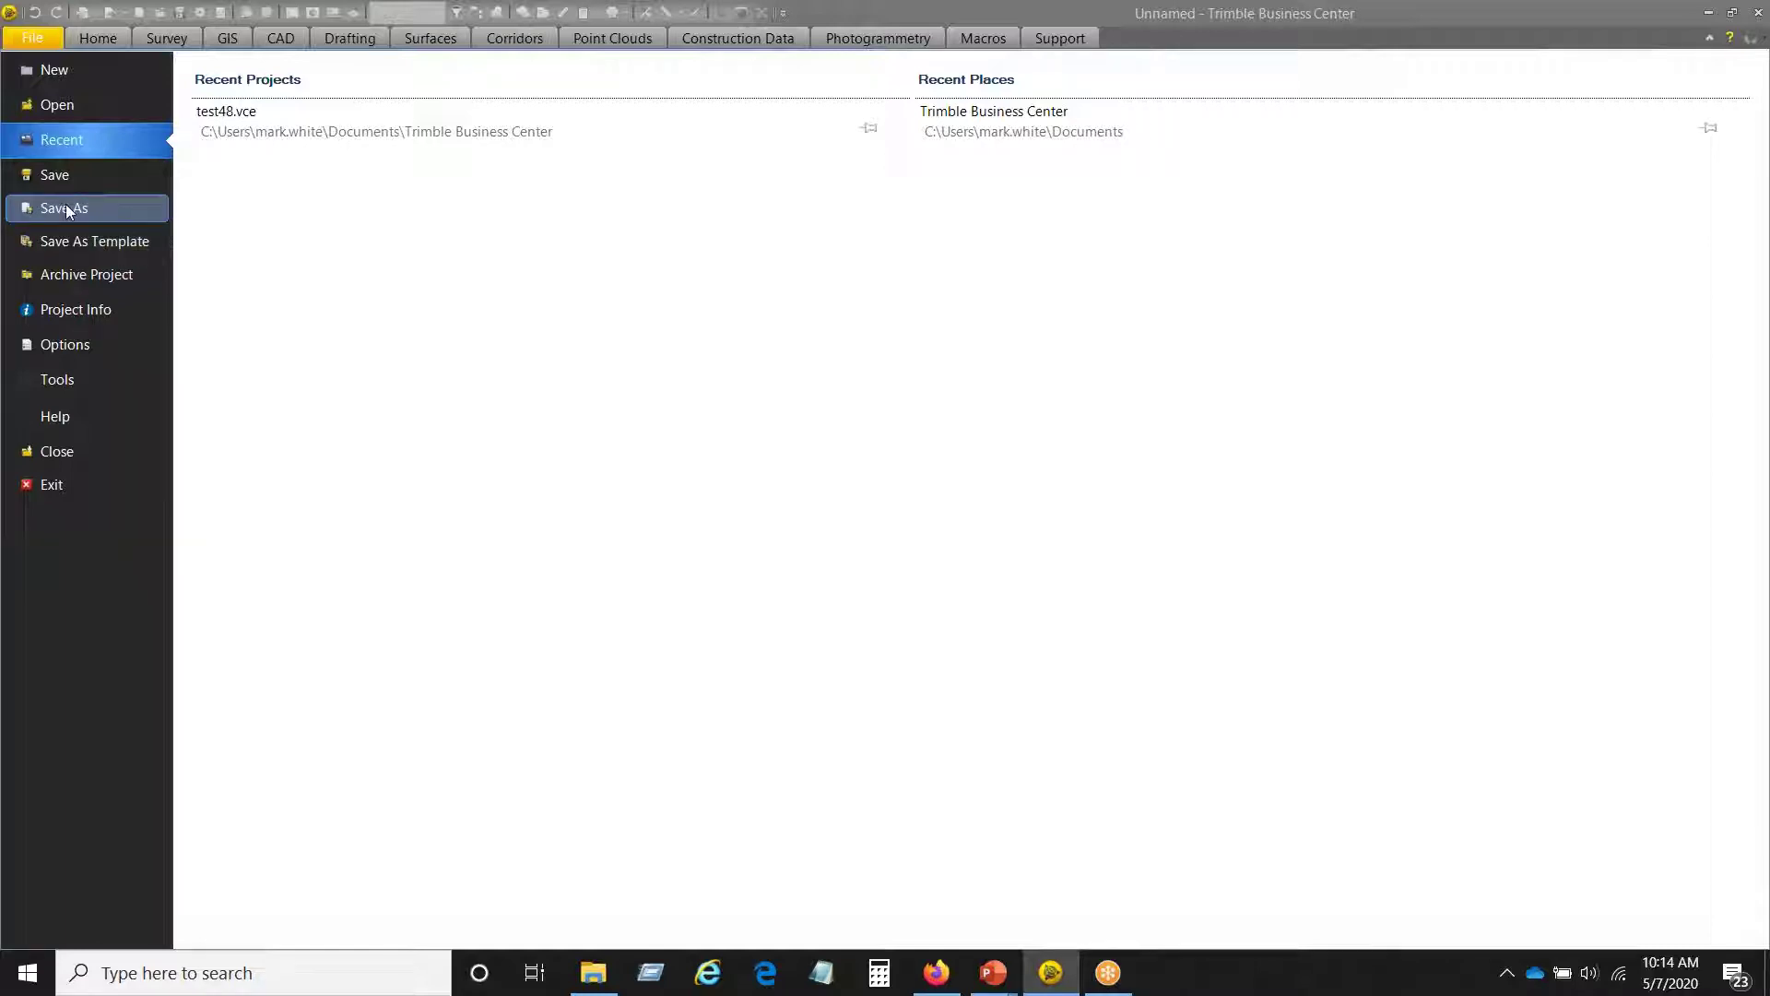
{"action": "left_click", "coordinate": [83, 345]}
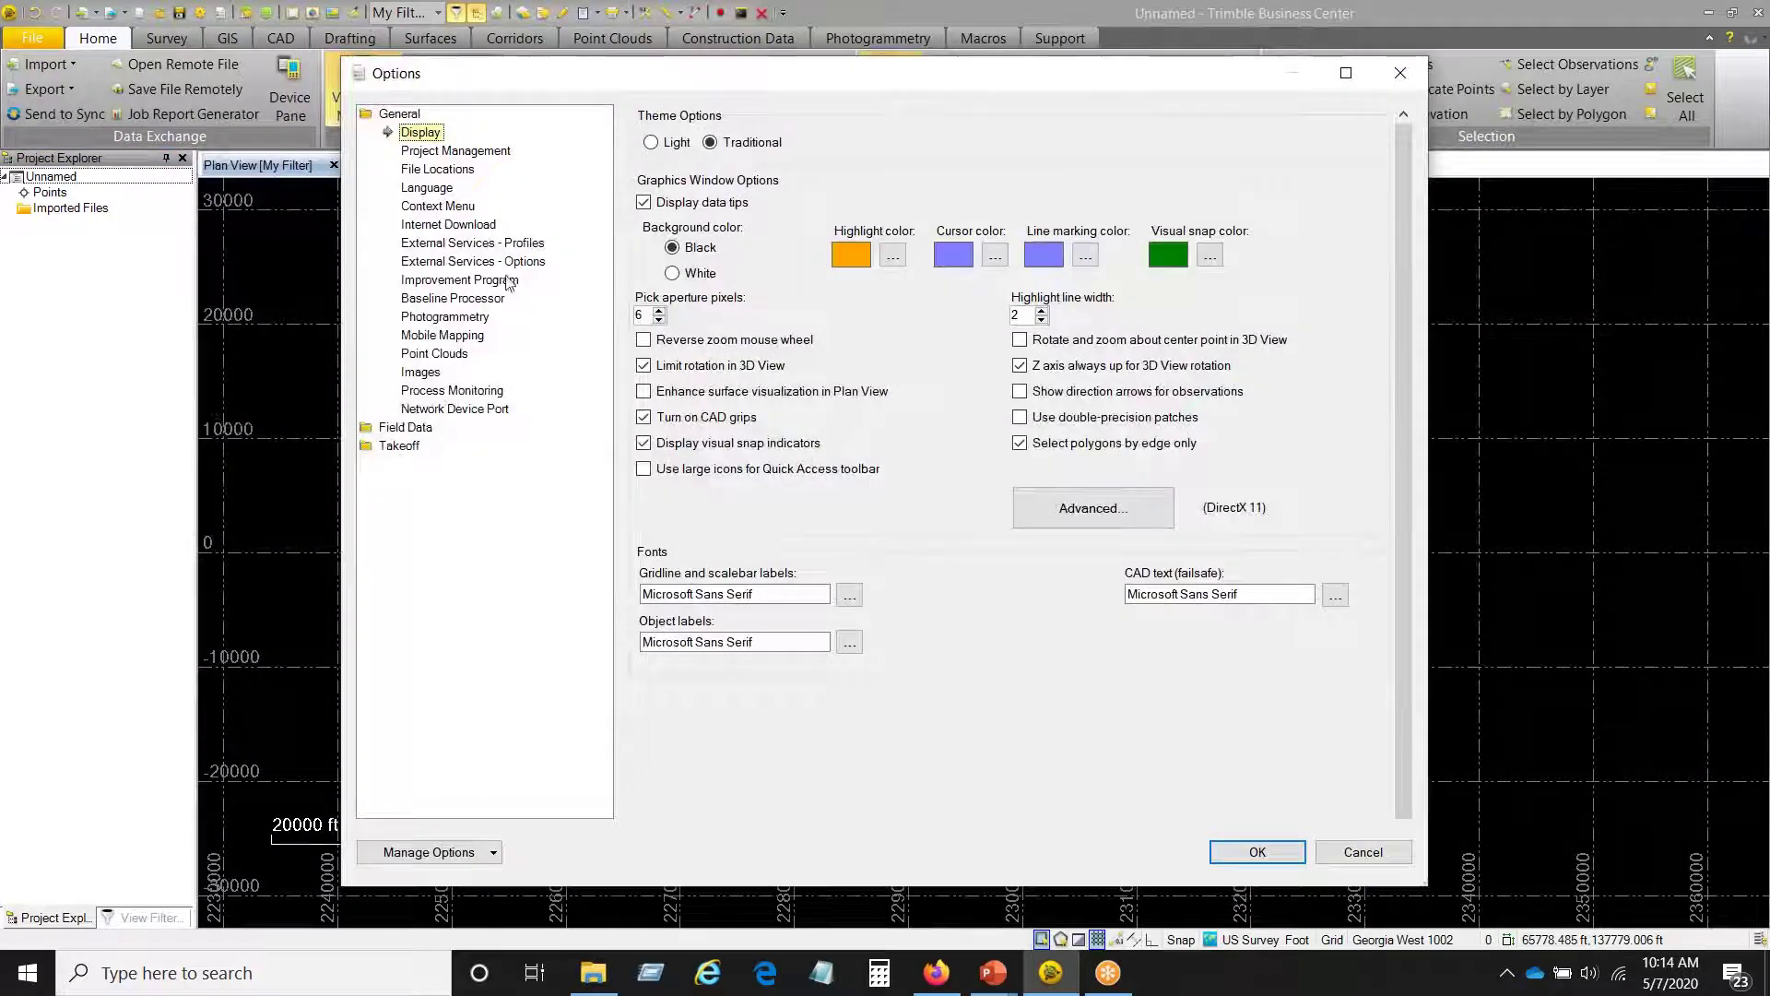
{"action": "left_click", "coordinate": [446, 151]}
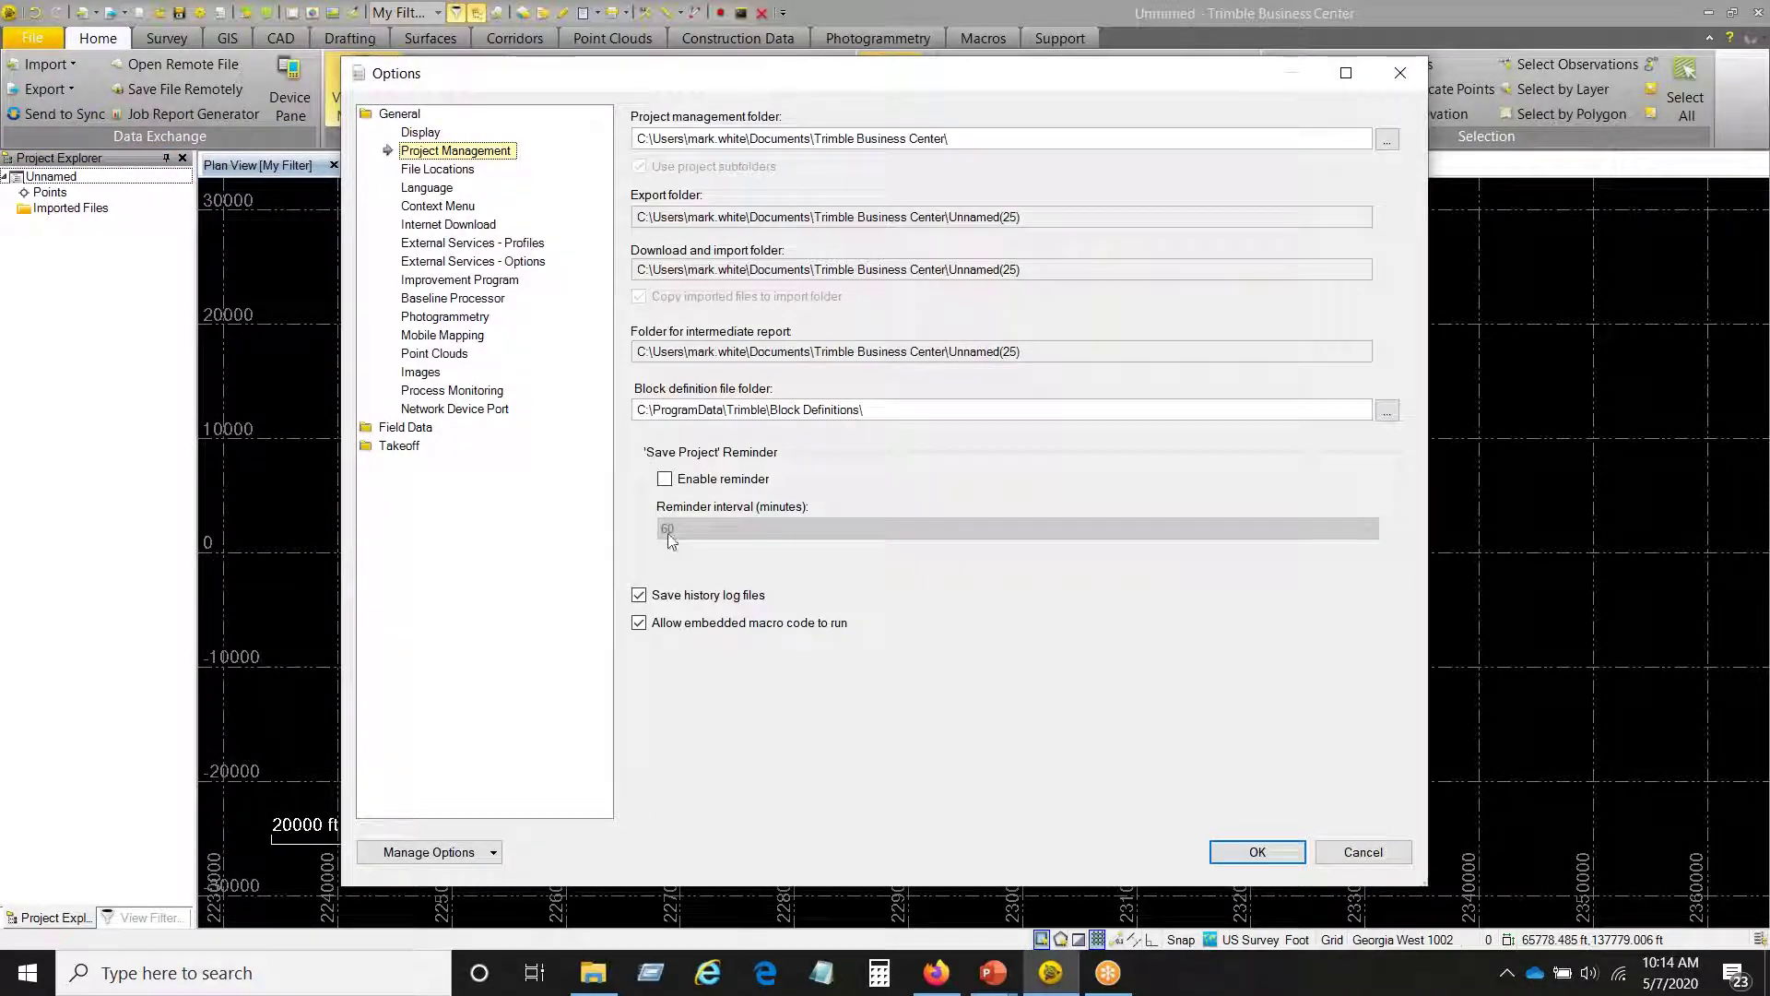
{"action": "left_click", "coordinate": [664, 479]}
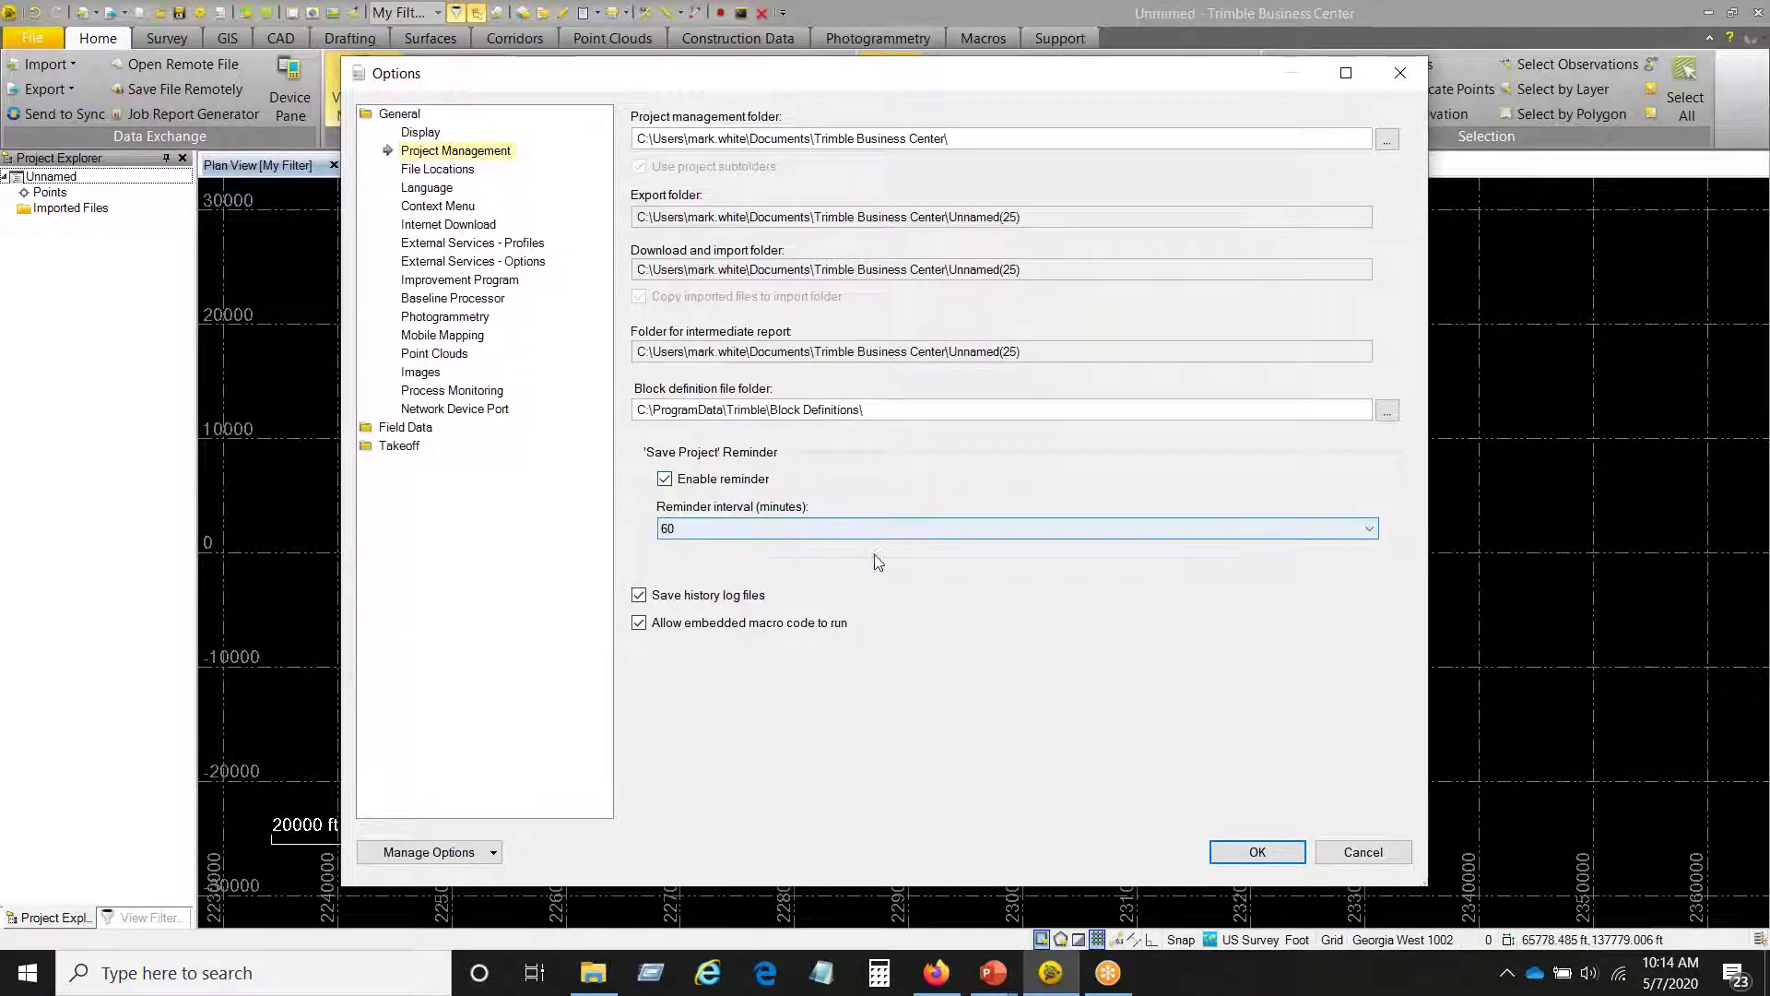
{"action": "left_click", "coordinate": [865, 532]}
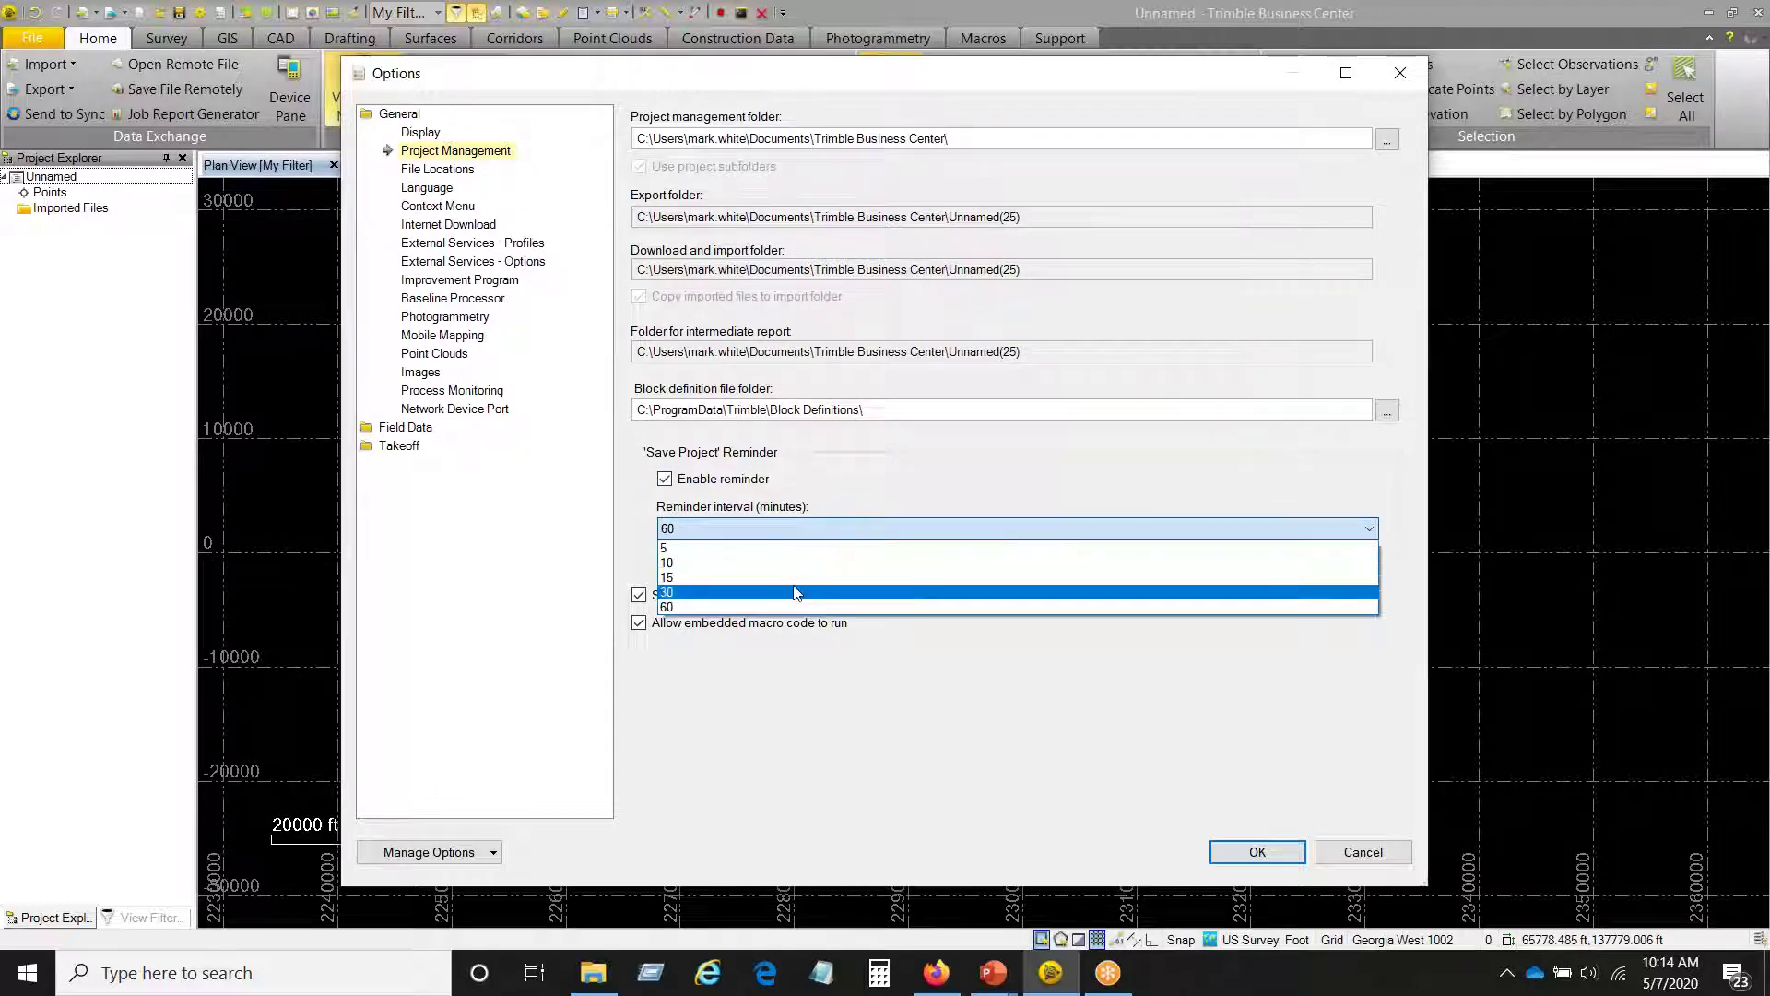
{"action": "left_click", "coordinate": [835, 528]}
{"action": "left_click", "coordinate": [665, 480]}
{"action": "left_click", "coordinate": [665, 479]}
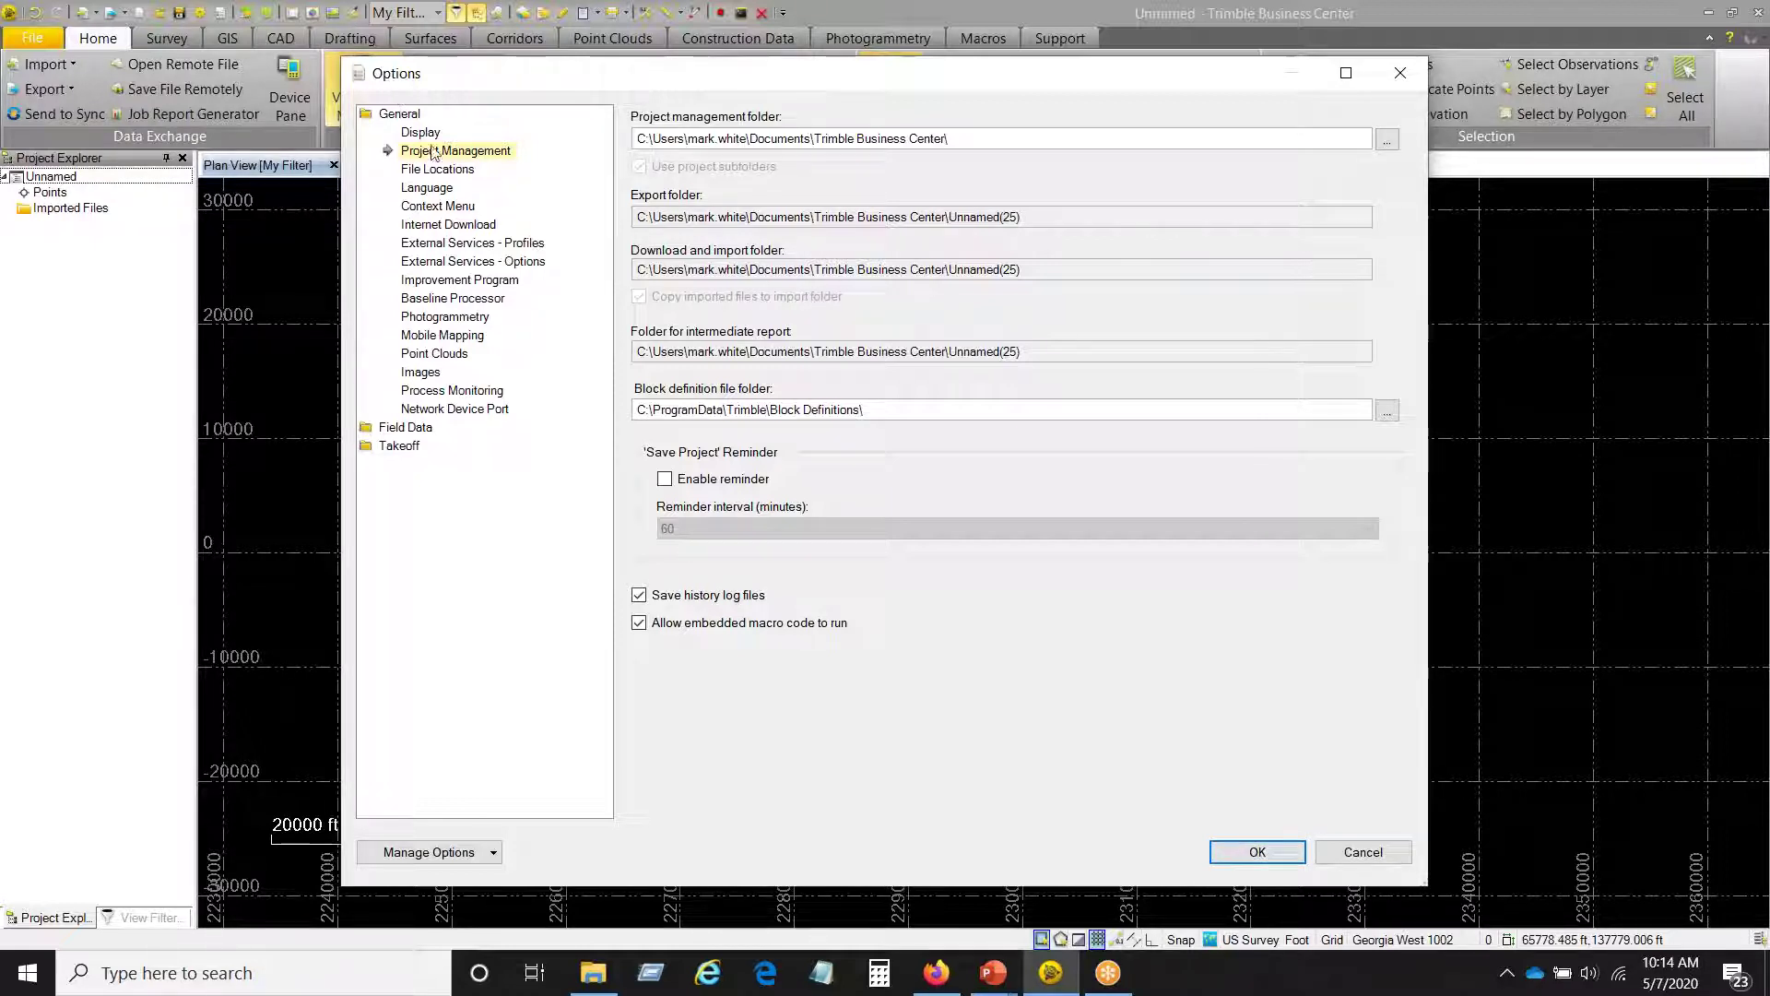
{"action": "left_click", "coordinate": [1238, 856]}
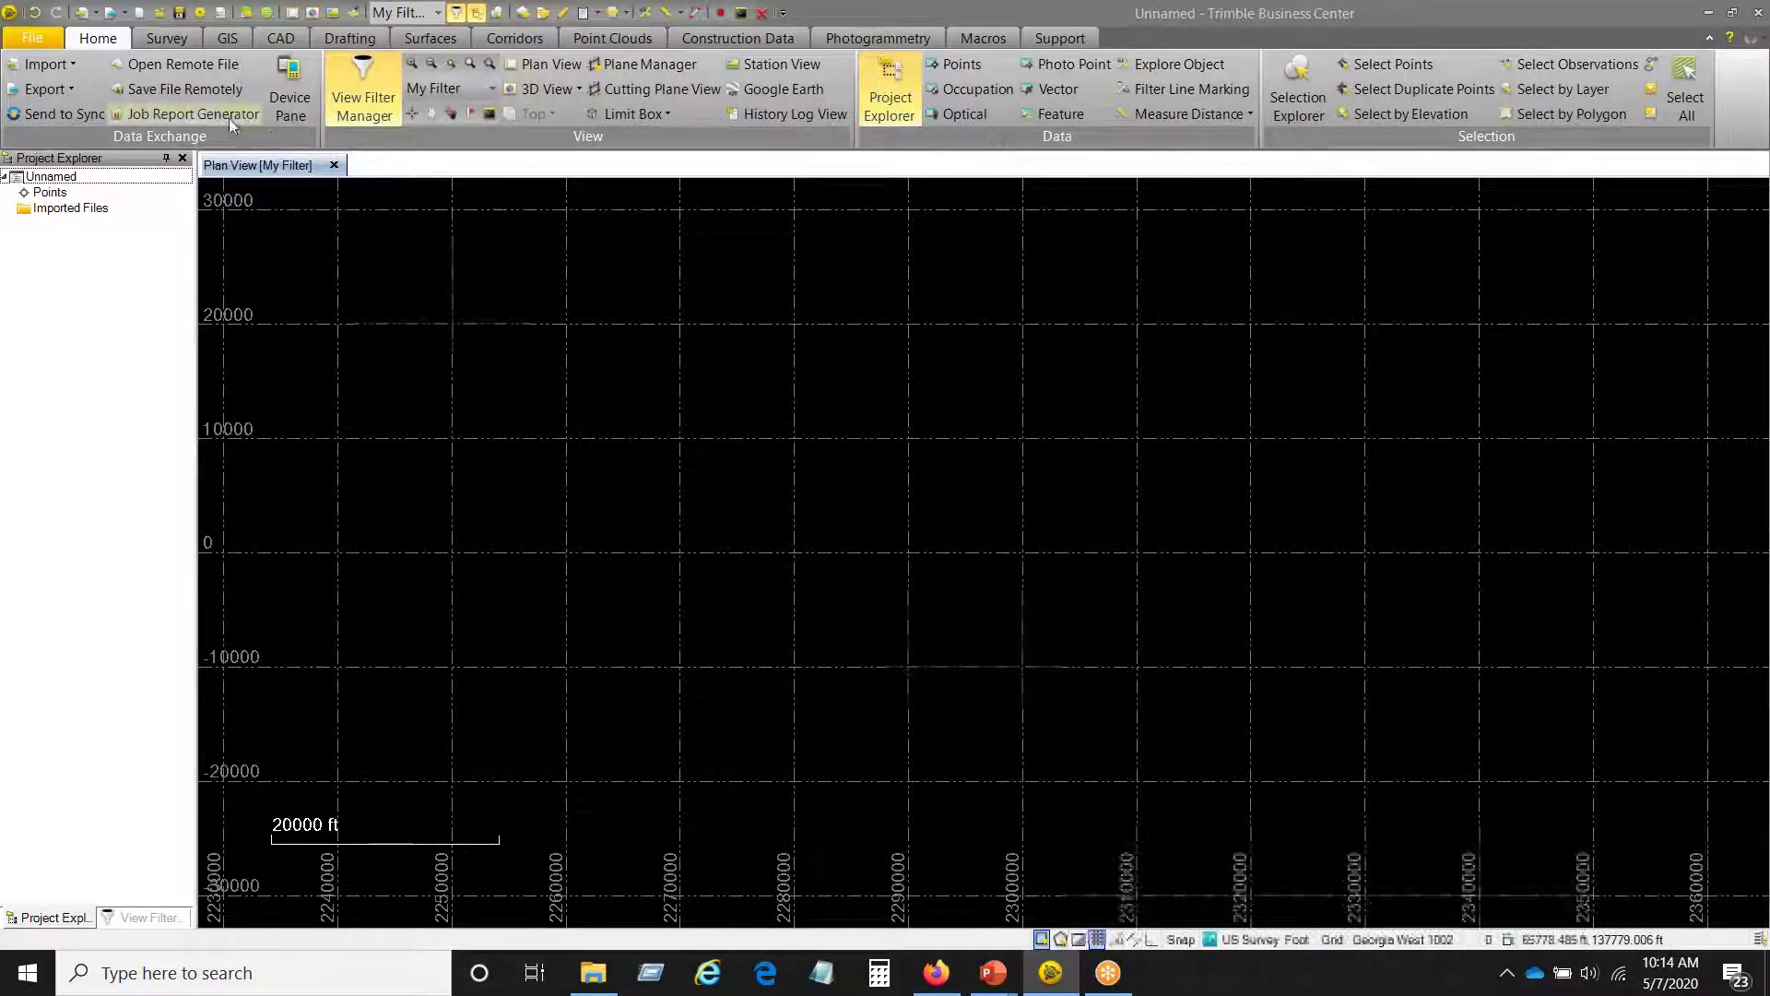
- Save the project under the file name Webinar5720 as a .vce project file
{"action": "left_click", "coordinate": [42, 41]}
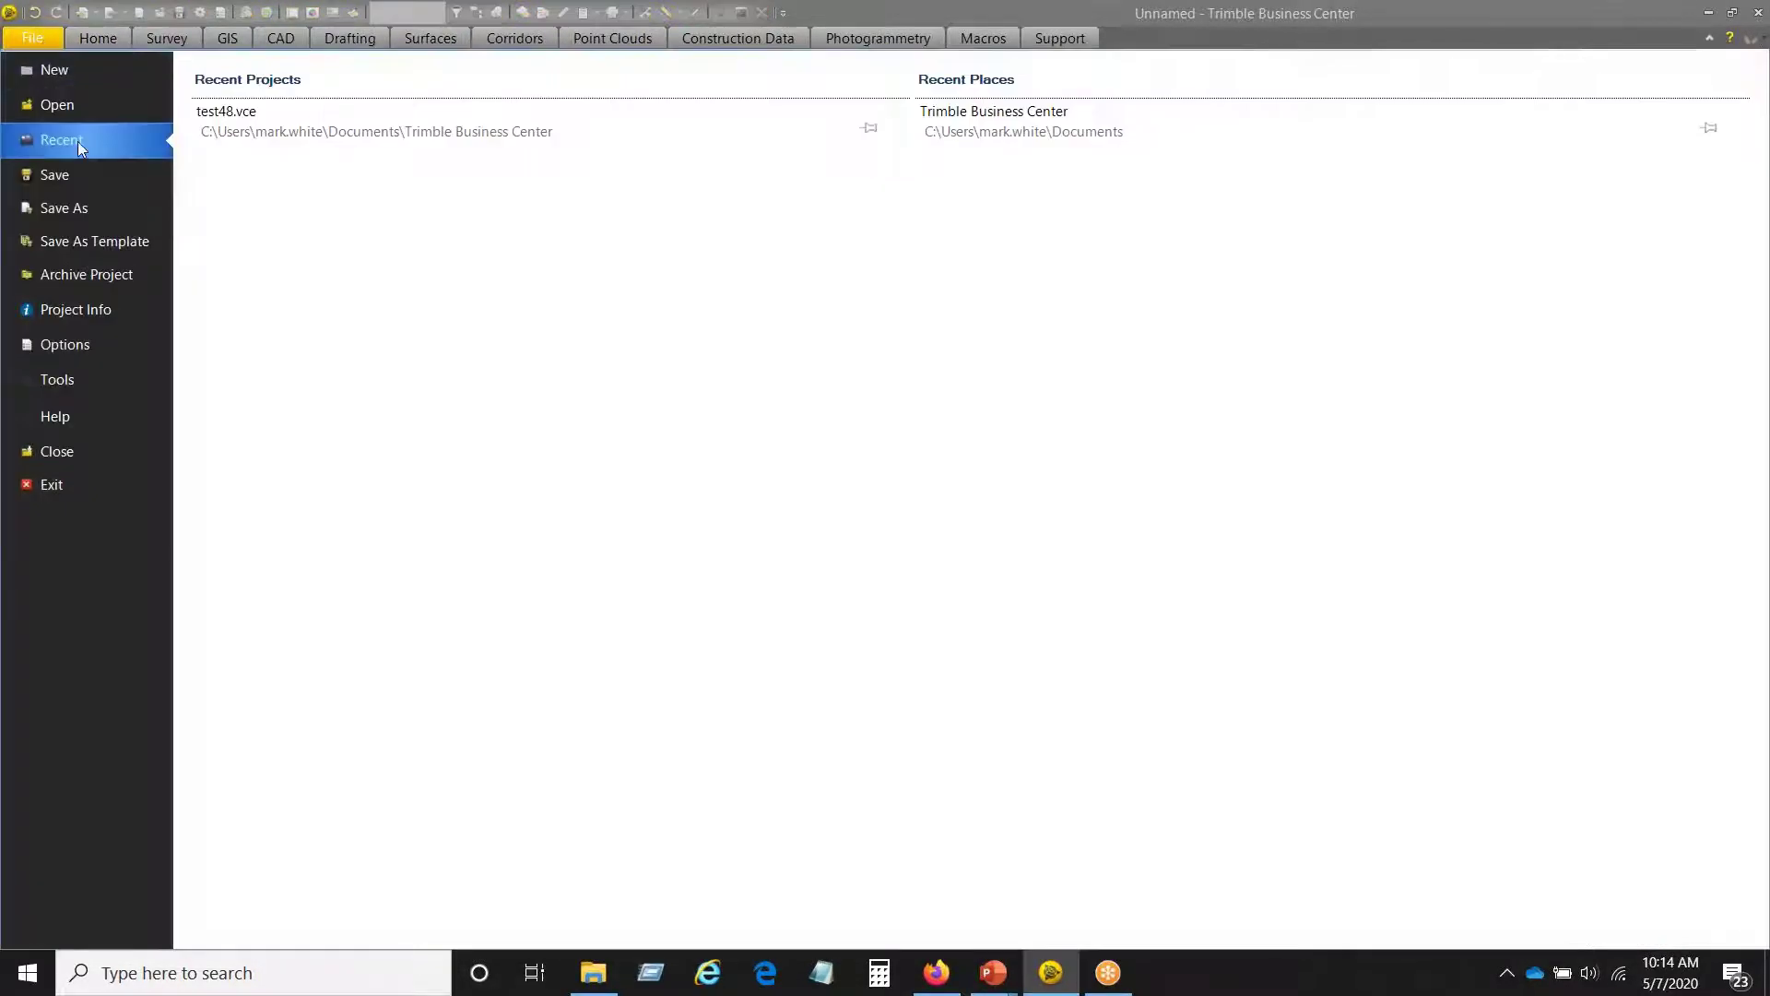
{"action": "left_click", "coordinate": [69, 209]}
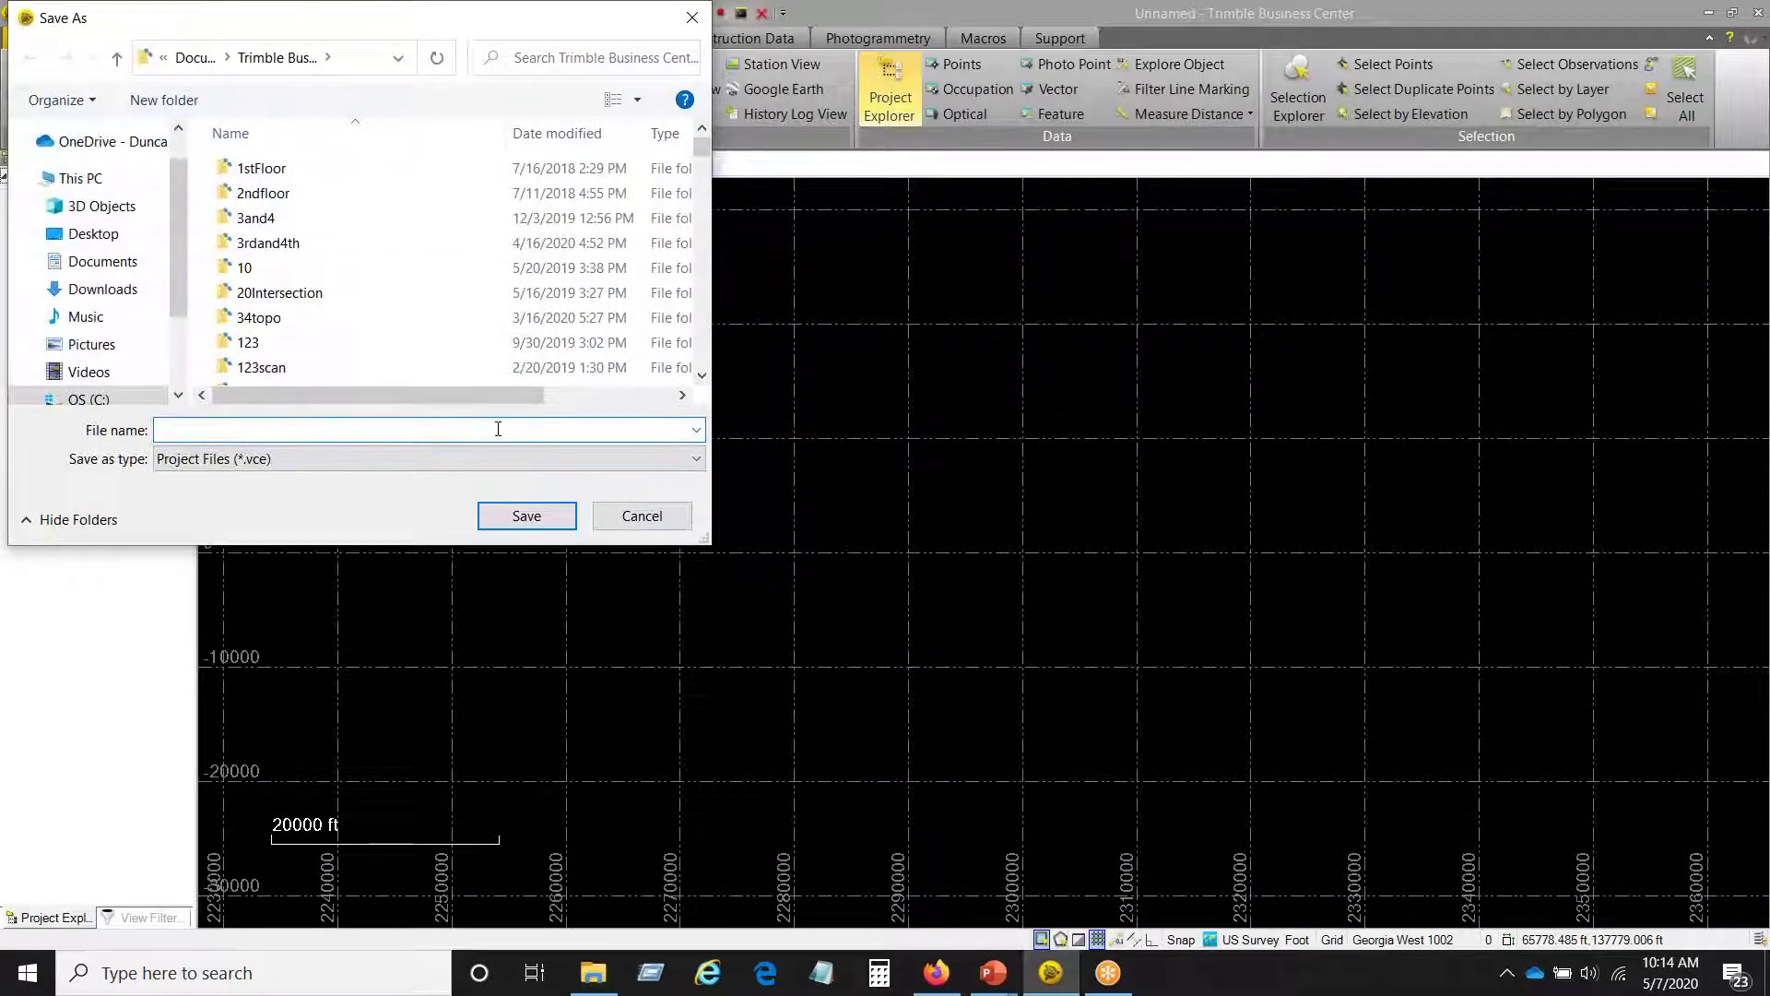
{"action": "type", "text": "W"}
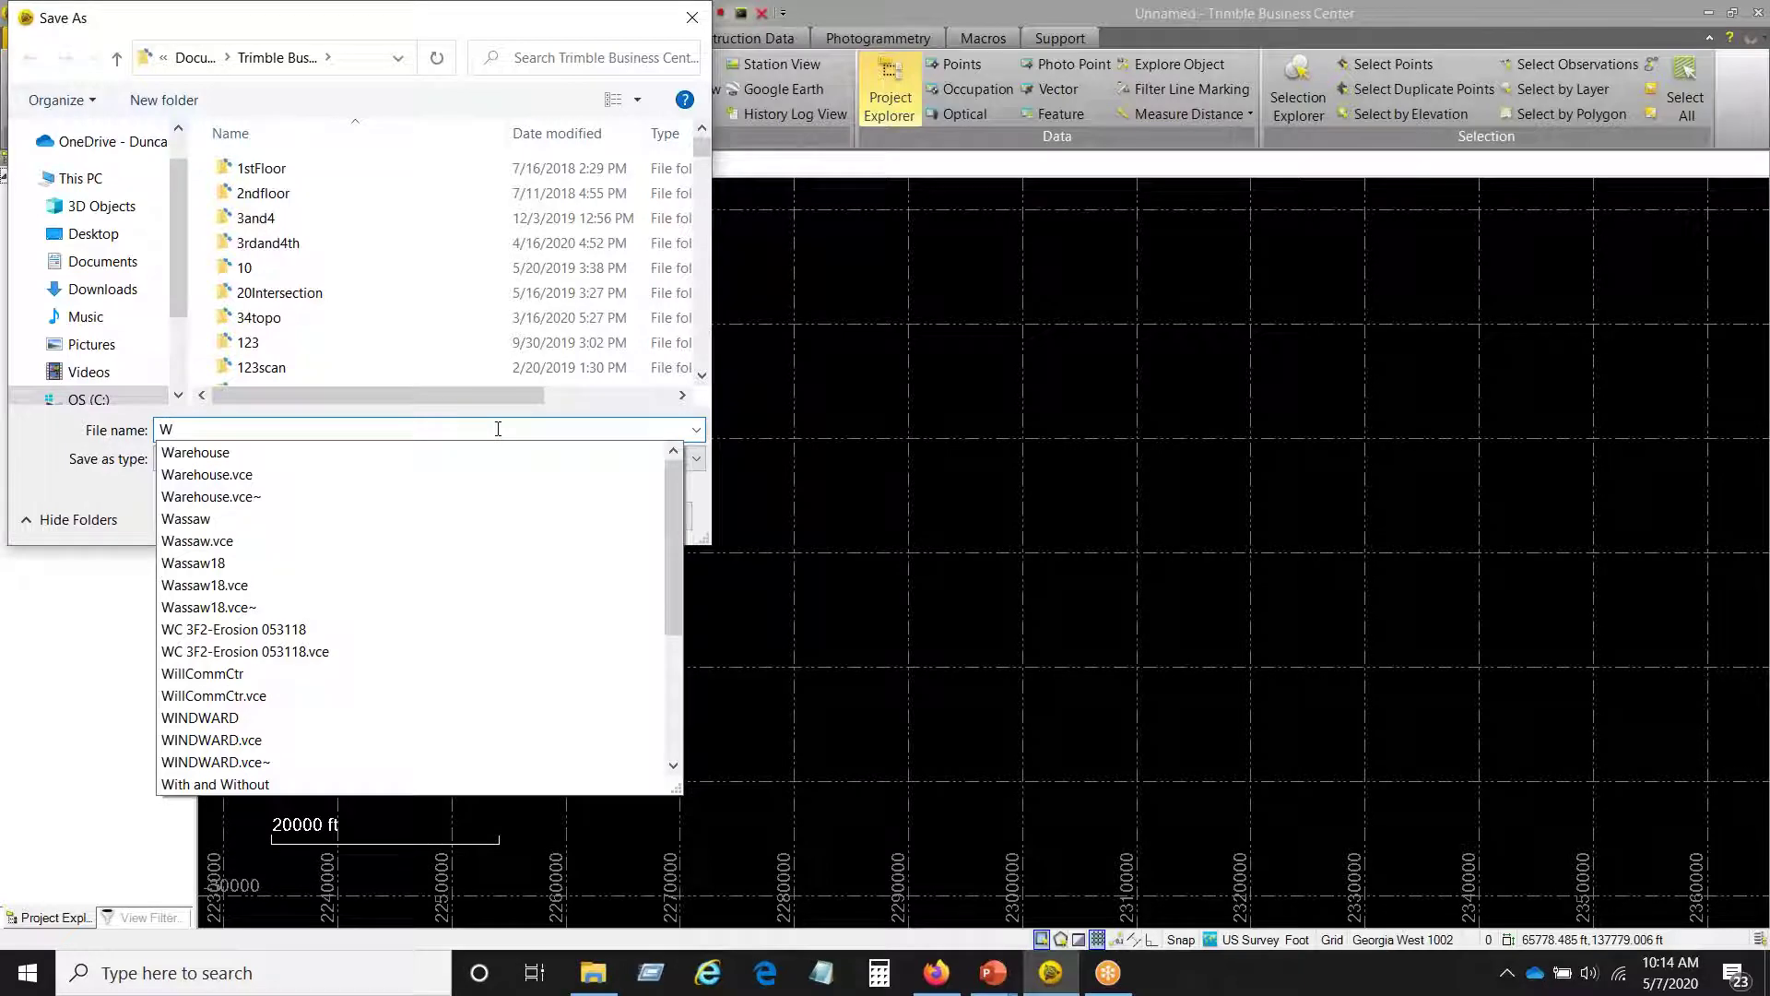
{"action": "type", "text": "ebinar"}
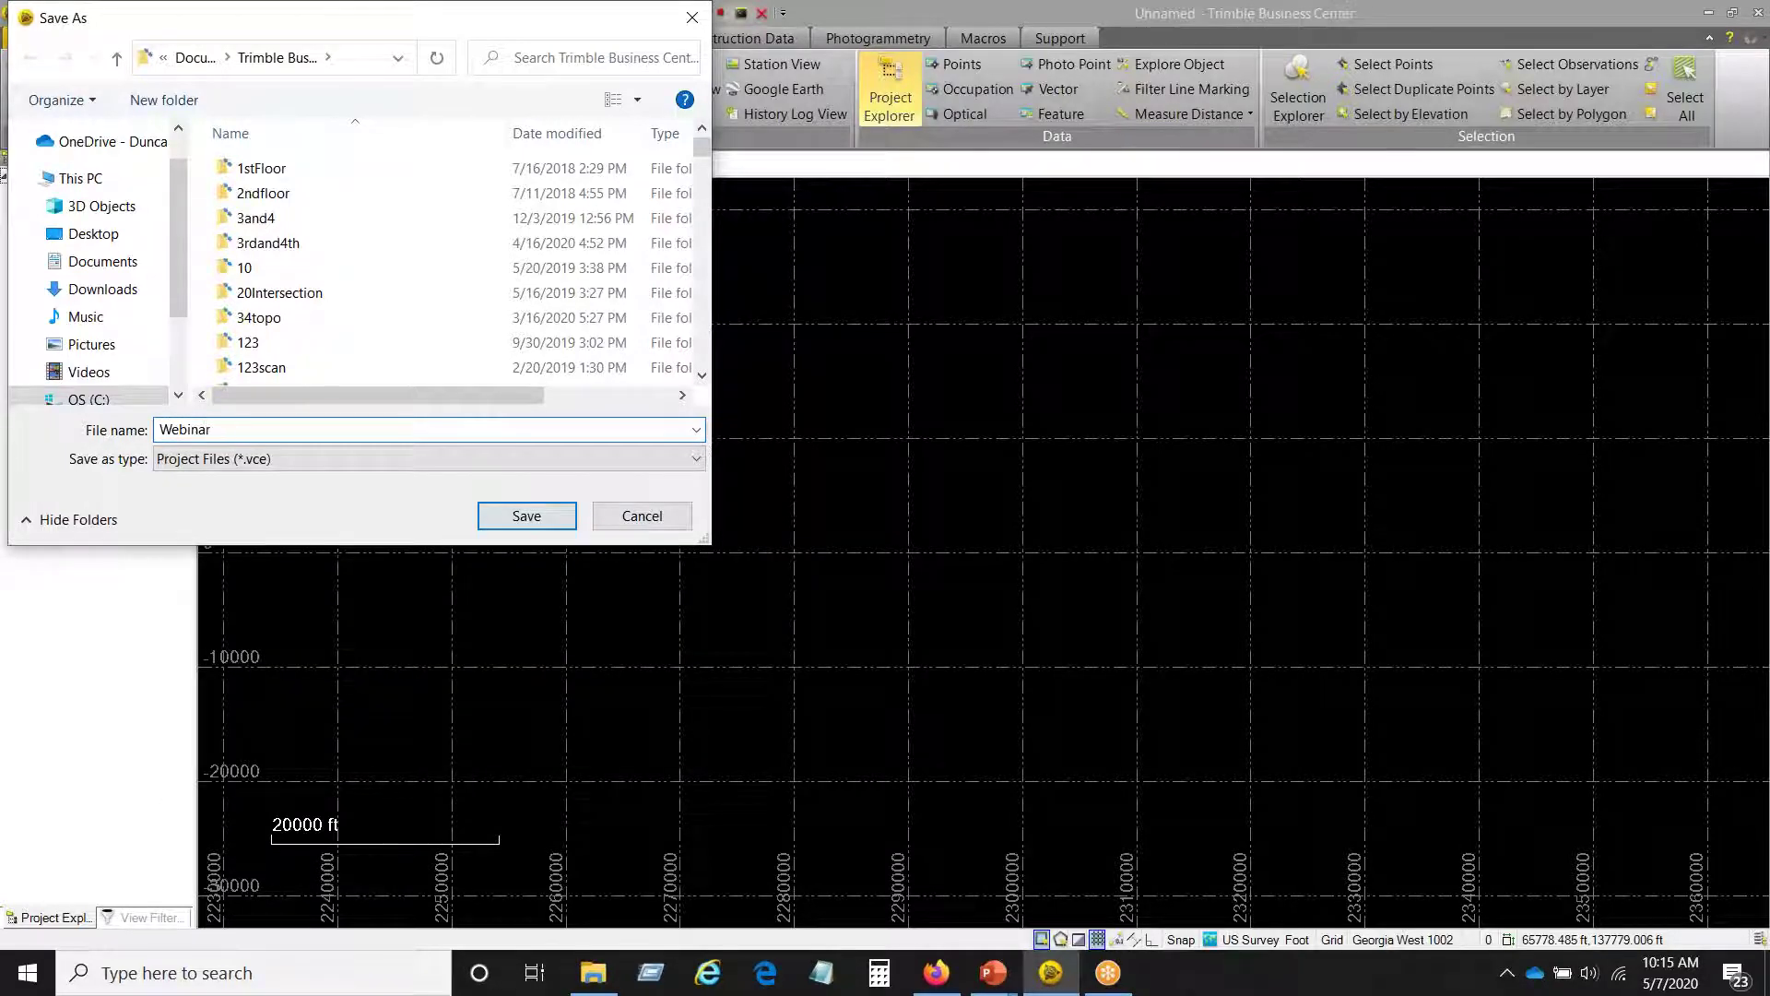
{"action": "type", "text": "5720"}
{"action": "left_click", "coordinate": [564, 515]}
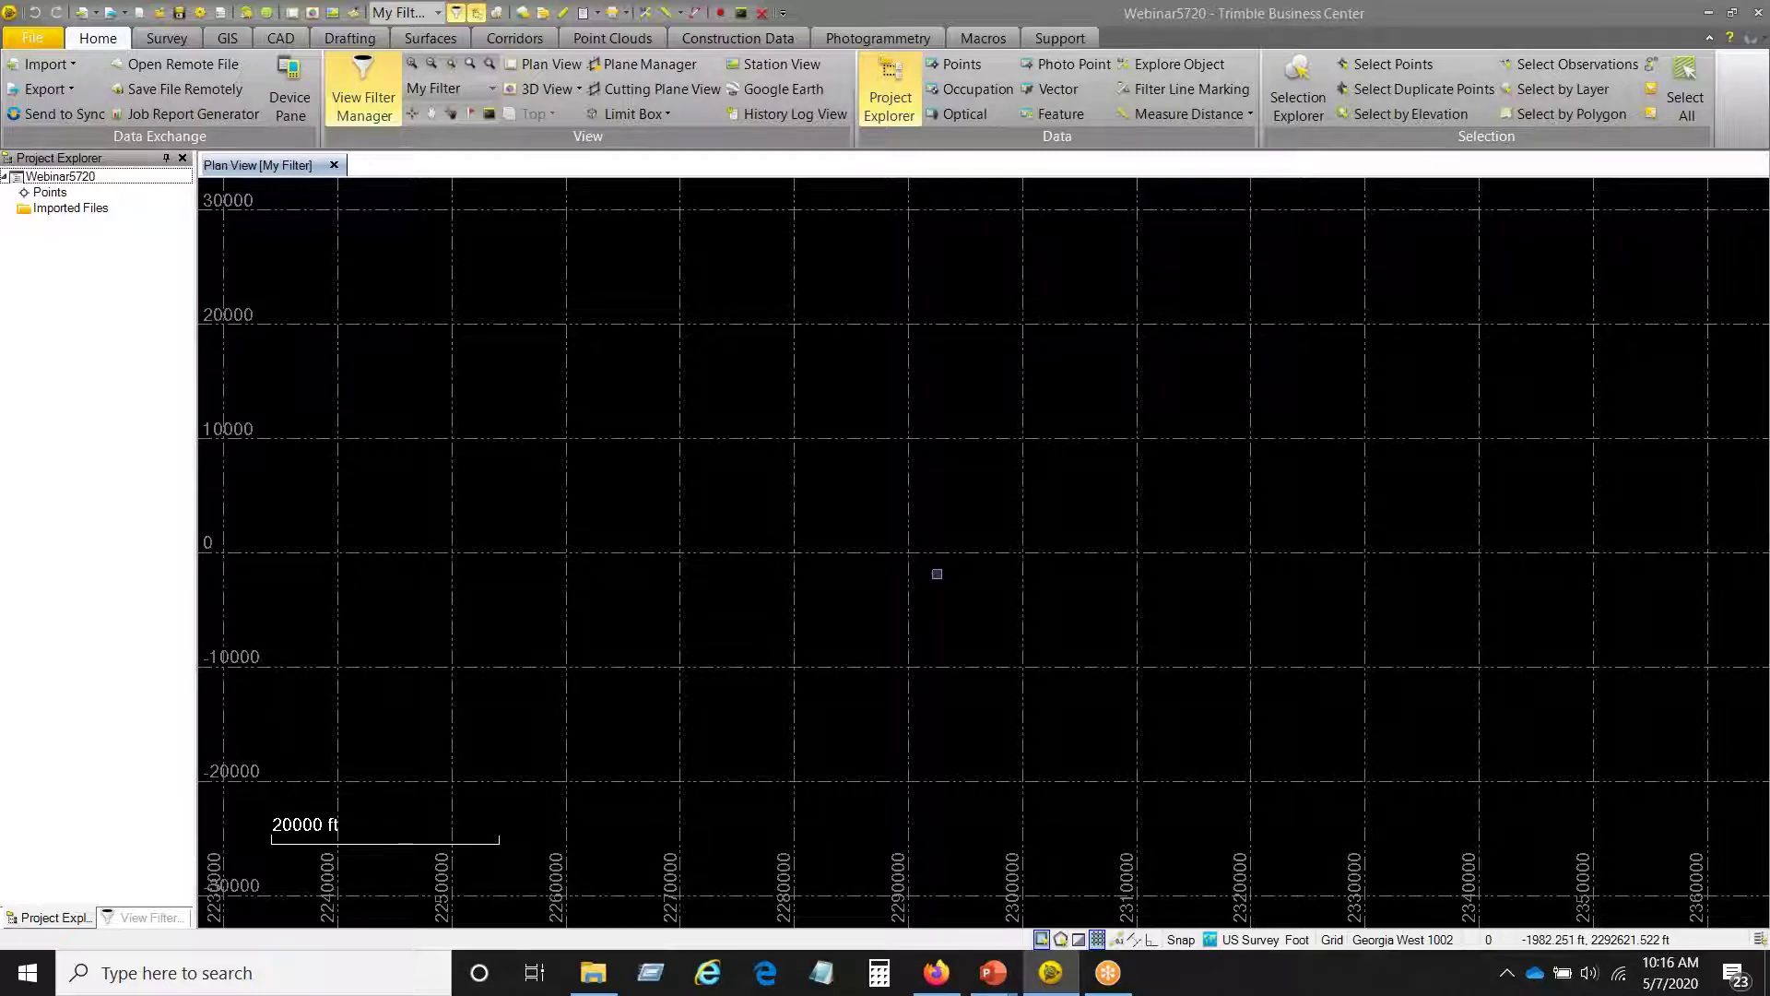
- Examine the project location, ground coordinate and coordinate display options in Local Site Settings, and close the settings
{"action": "left_click", "coordinate": [166, 38]}
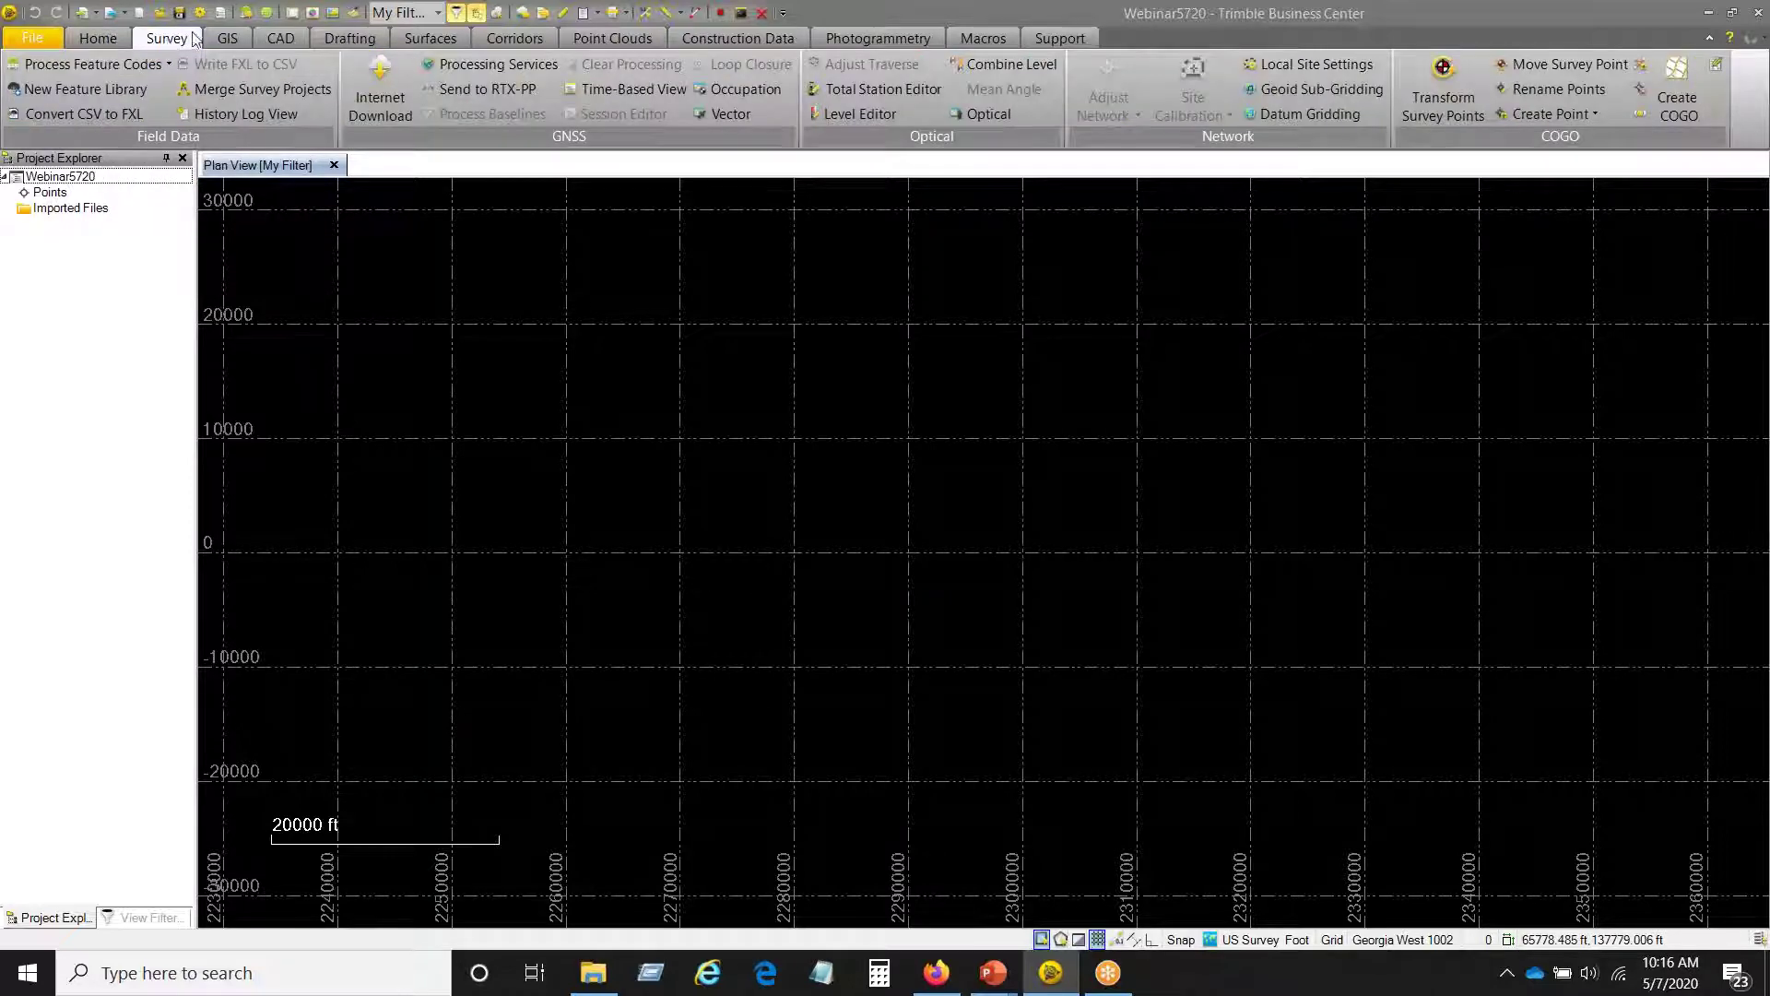
{"action": "left_click", "coordinate": [1264, 68]}
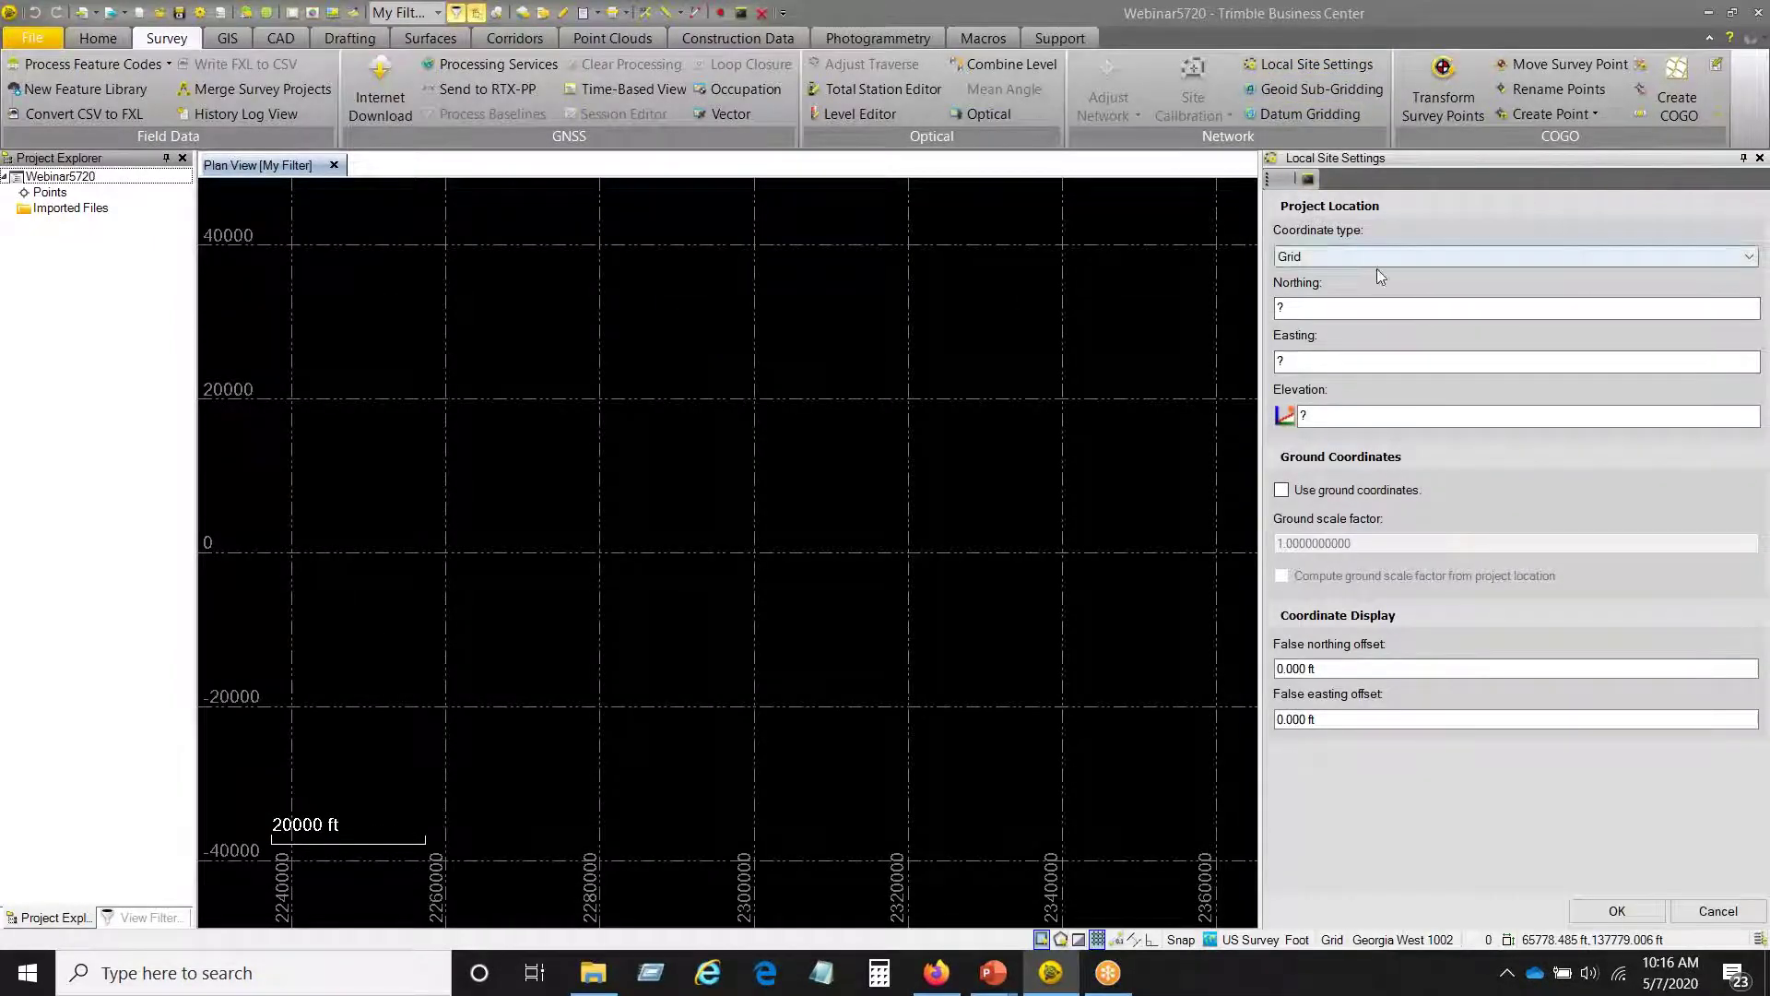
{"action": "left_click", "coordinate": [1314, 308]}
{"action": "left_click", "coordinate": [1342, 262]}
{"action": "left_click", "coordinate": [1408, 214]}
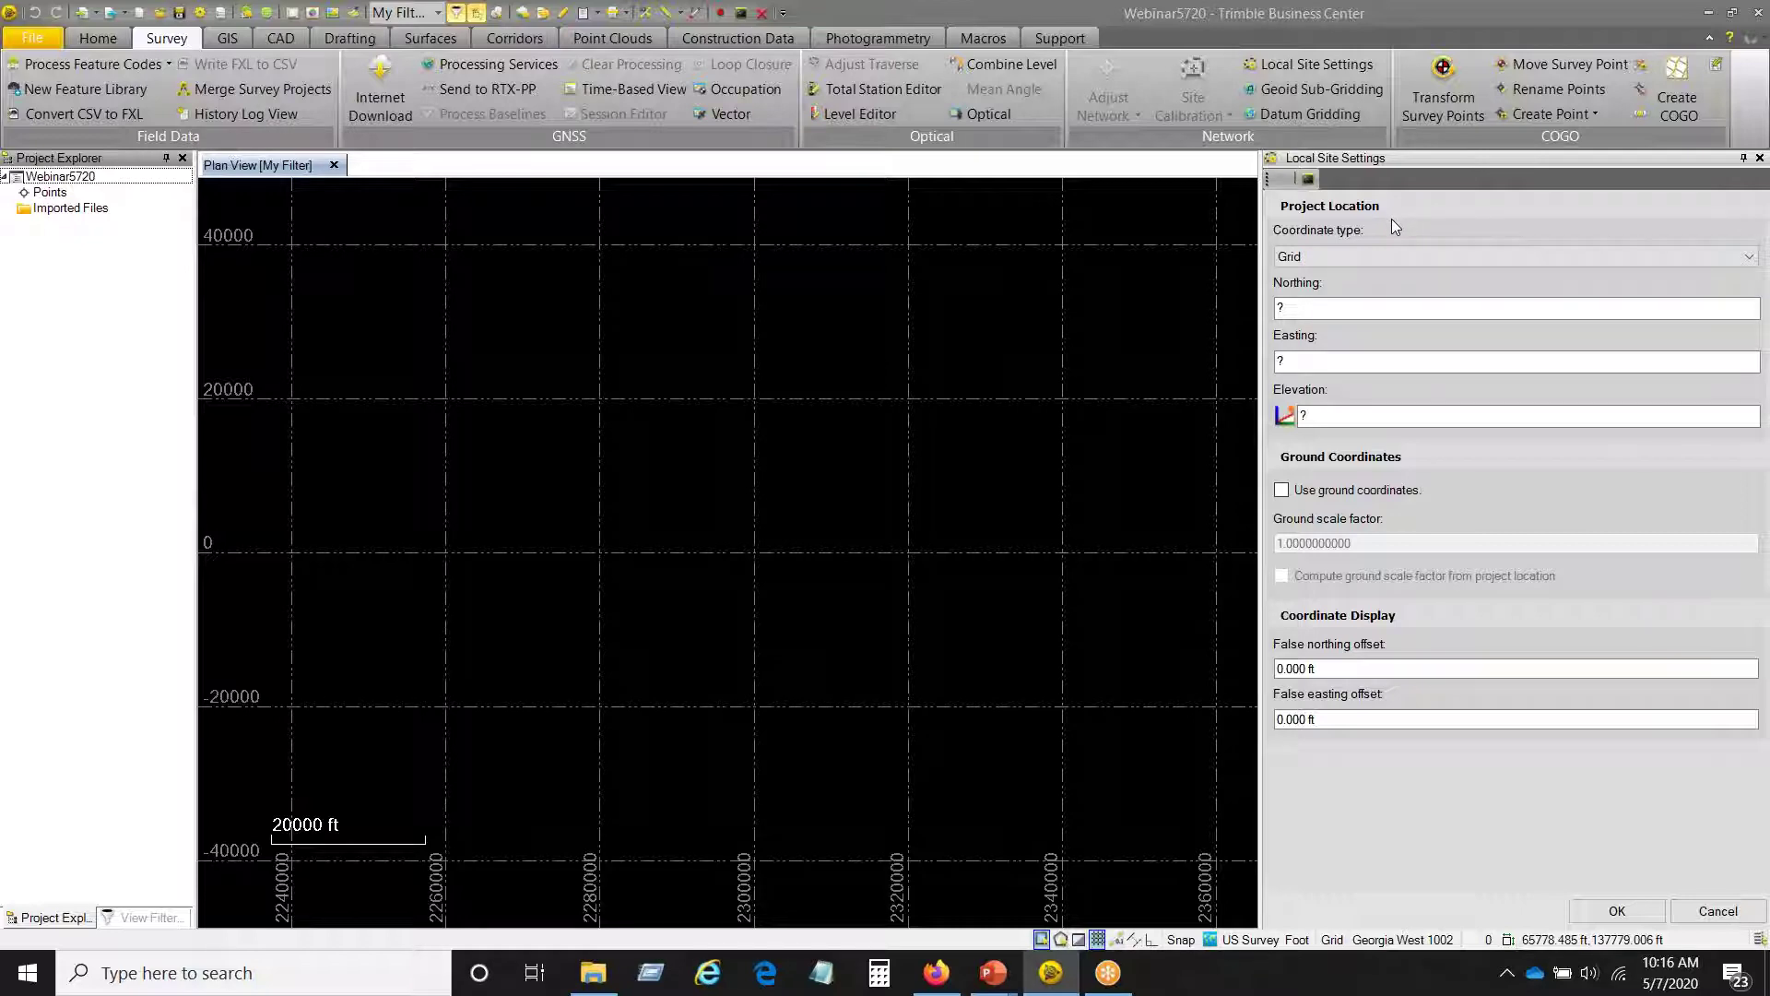
{"action": "left_click", "coordinate": [1759, 158]}
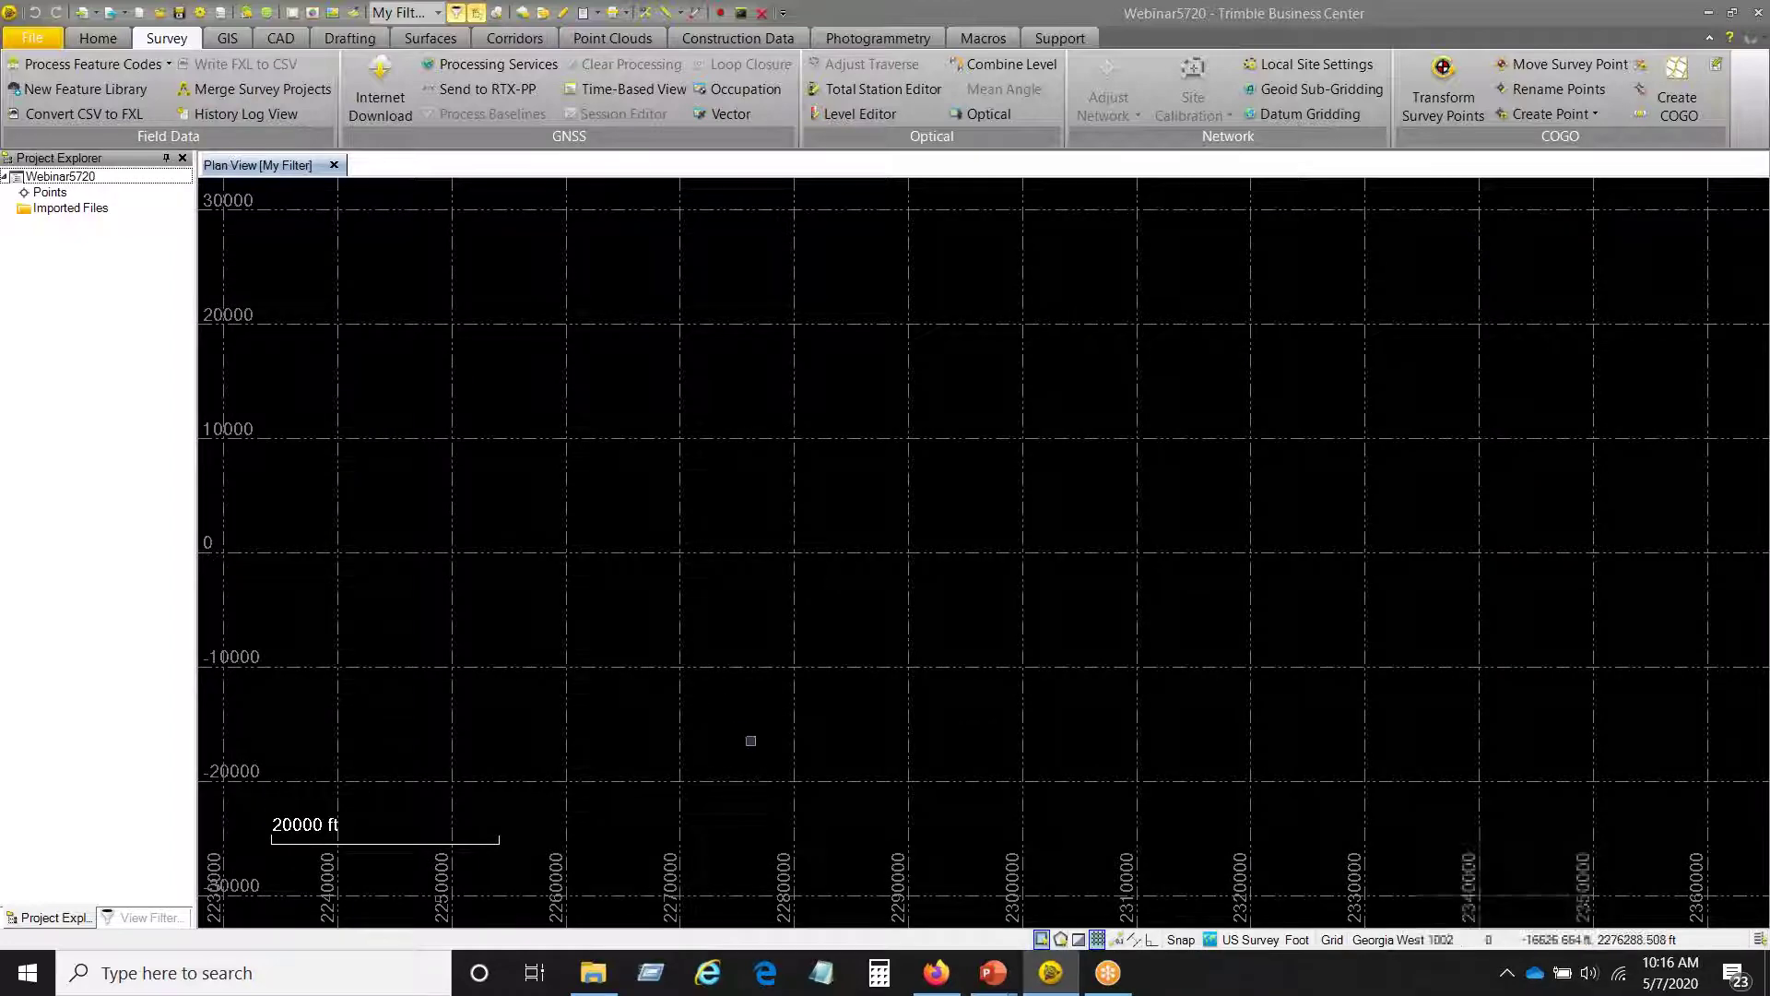
- Show the Survey Data folder in File Explorer and place its window over the lower part of the plan view
{"action": "left_click", "coordinate": [590, 980]}
{"action": "left_click_drag", "start_coordinate": [1054, 279], "coordinate": [909, 463]}
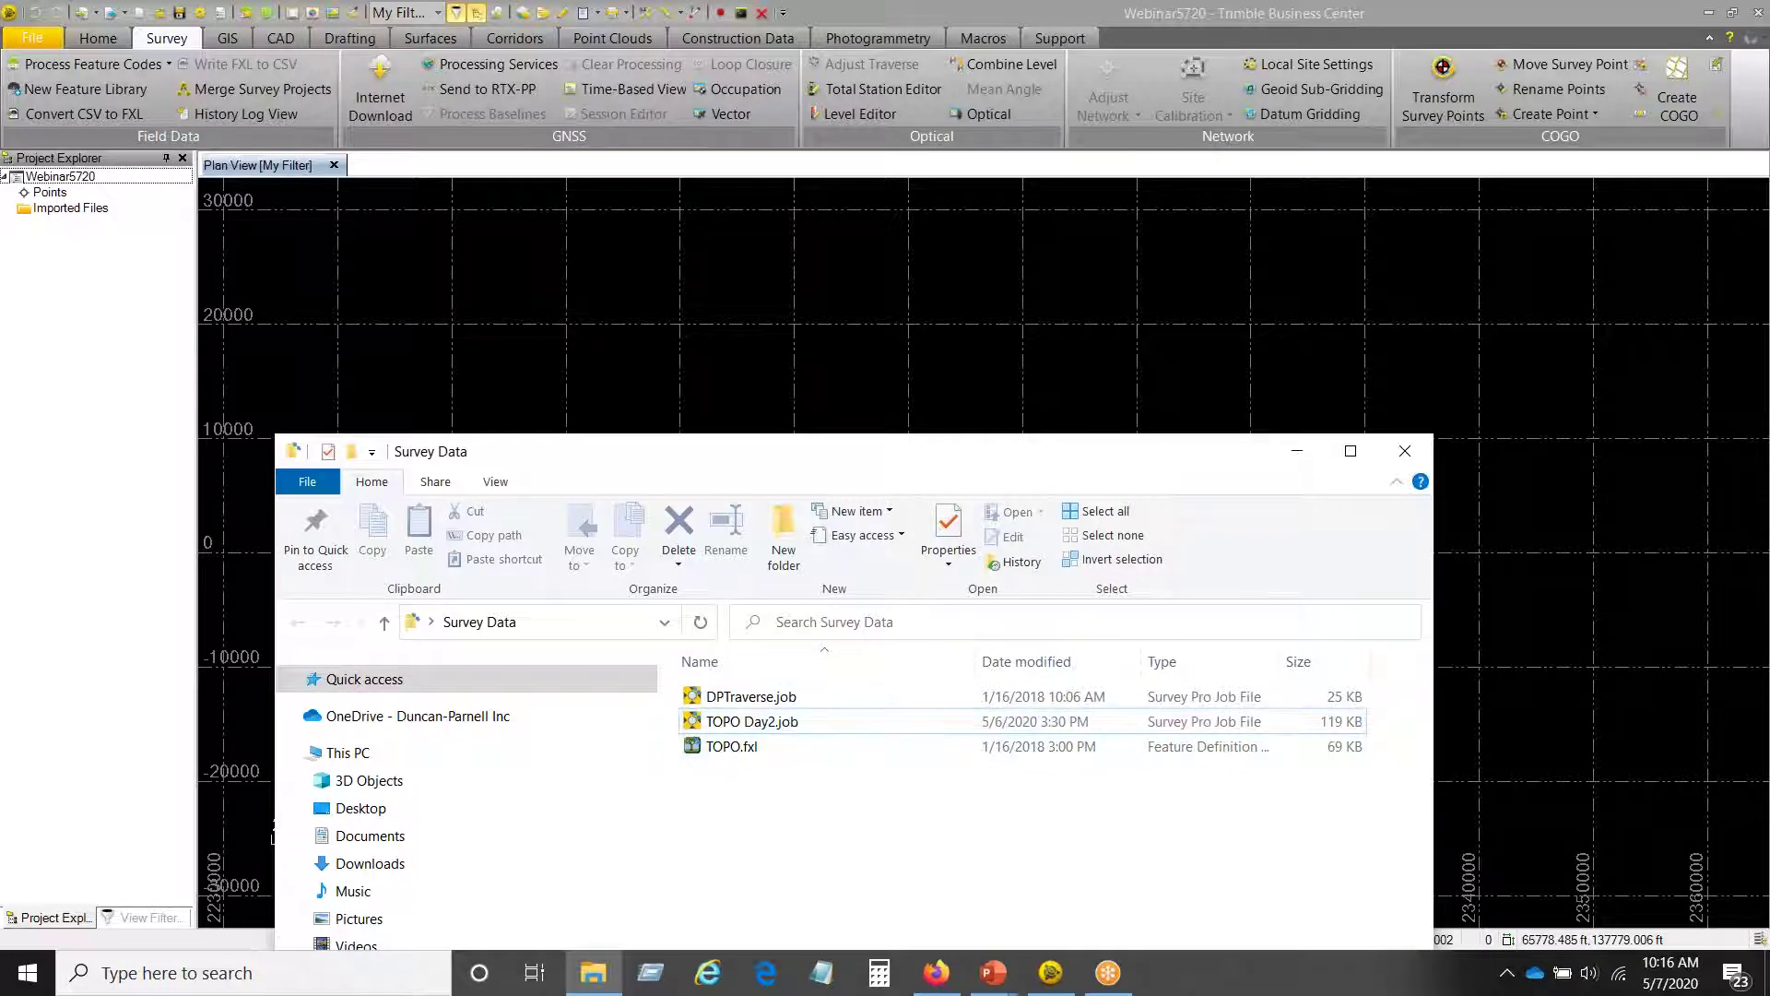
- Try the Import command with the Survey Data folder and DPTraverse.job selected, and close it without importing
{"action": "left_click", "coordinate": [88, 39]}
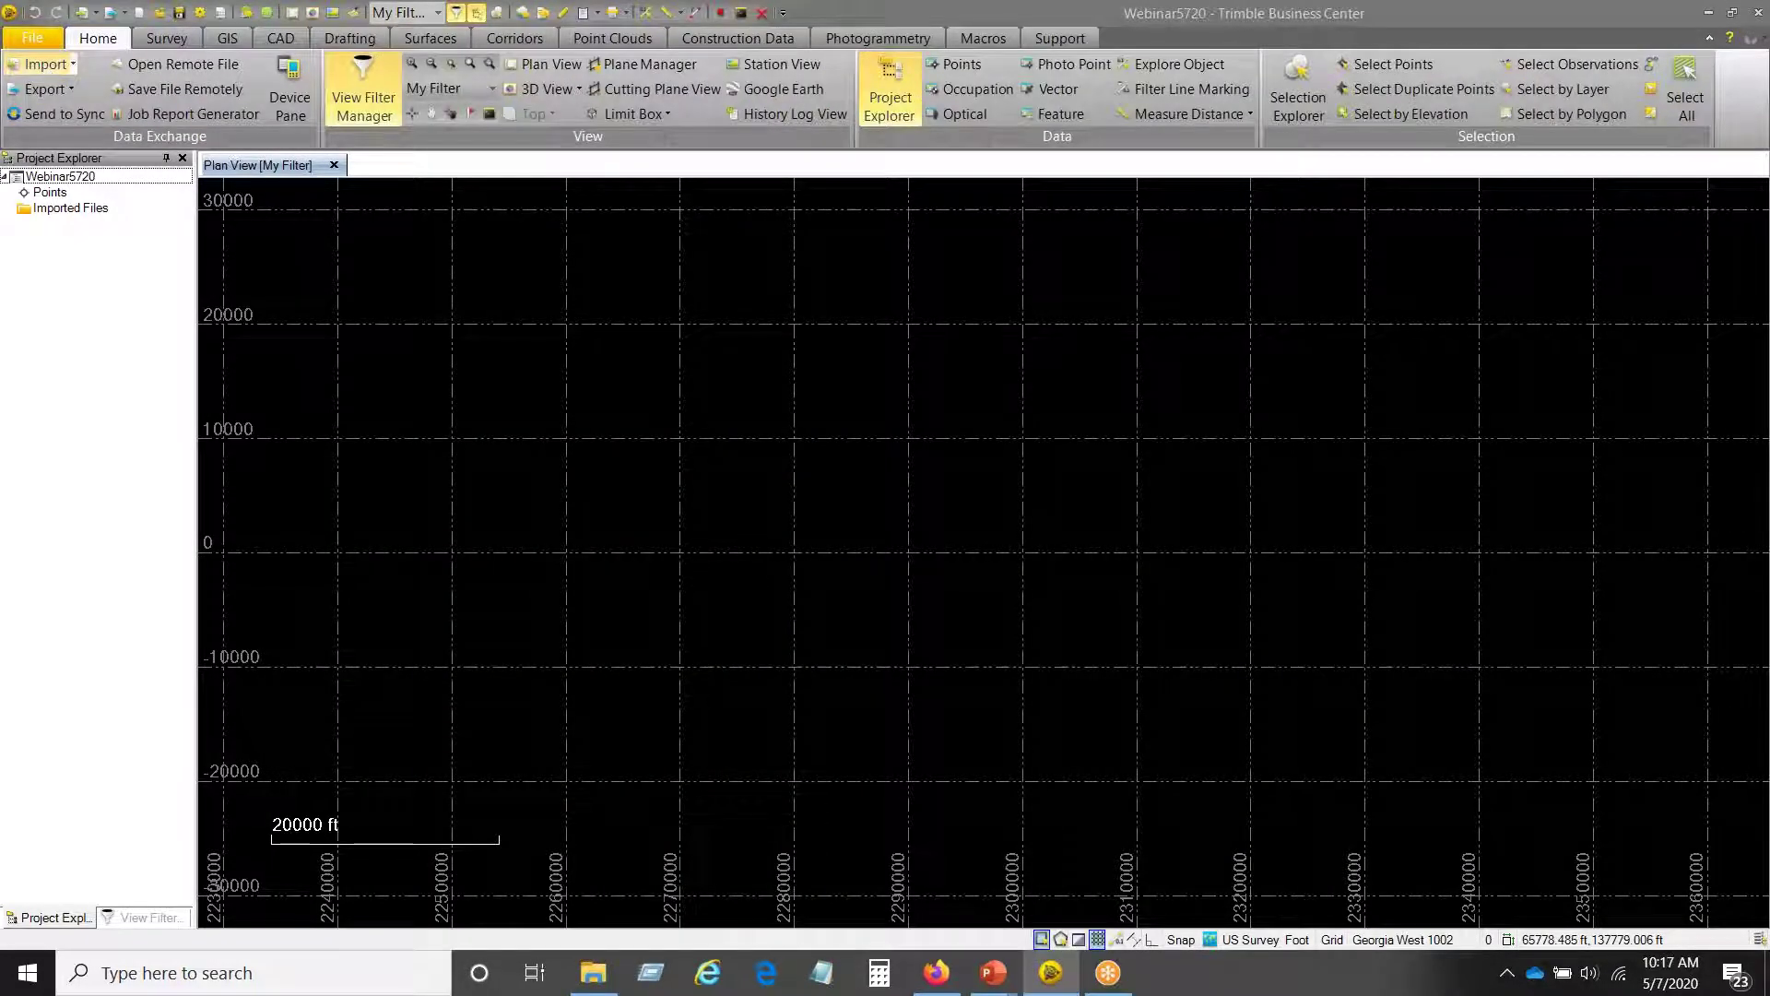
{"action": "left_click", "coordinate": [41, 63]}
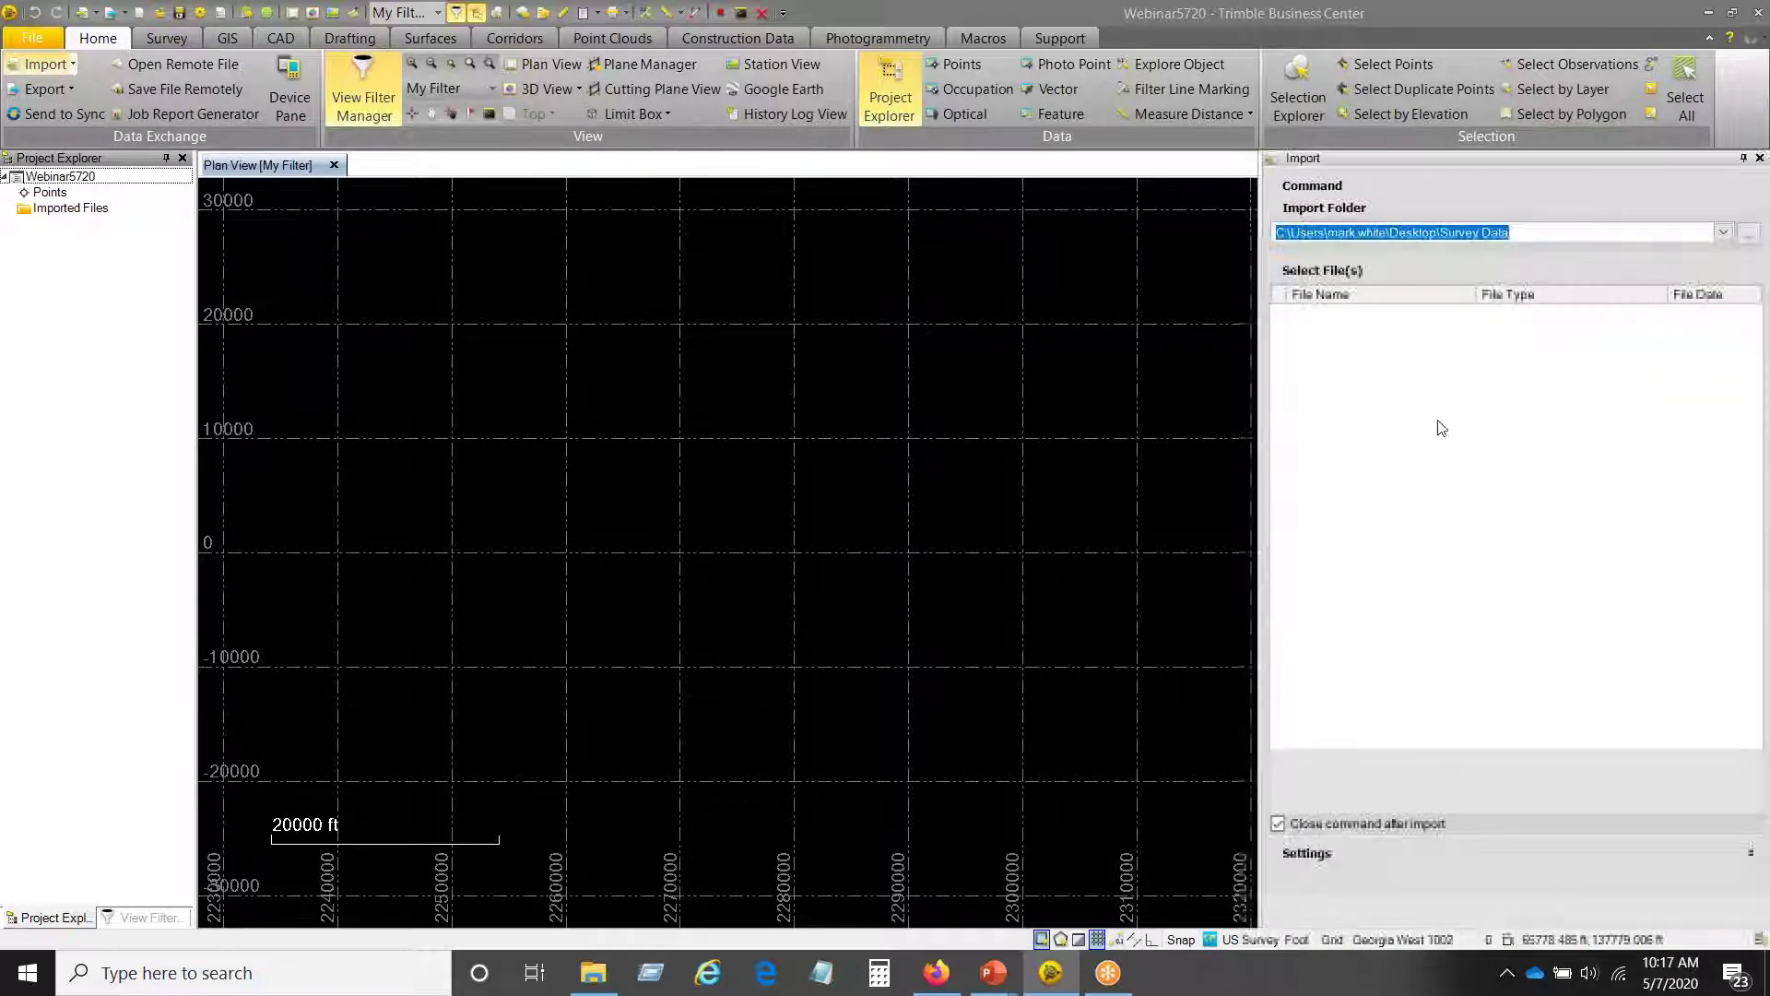
{"action": "left_click", "coordinate": [1748, 233]}
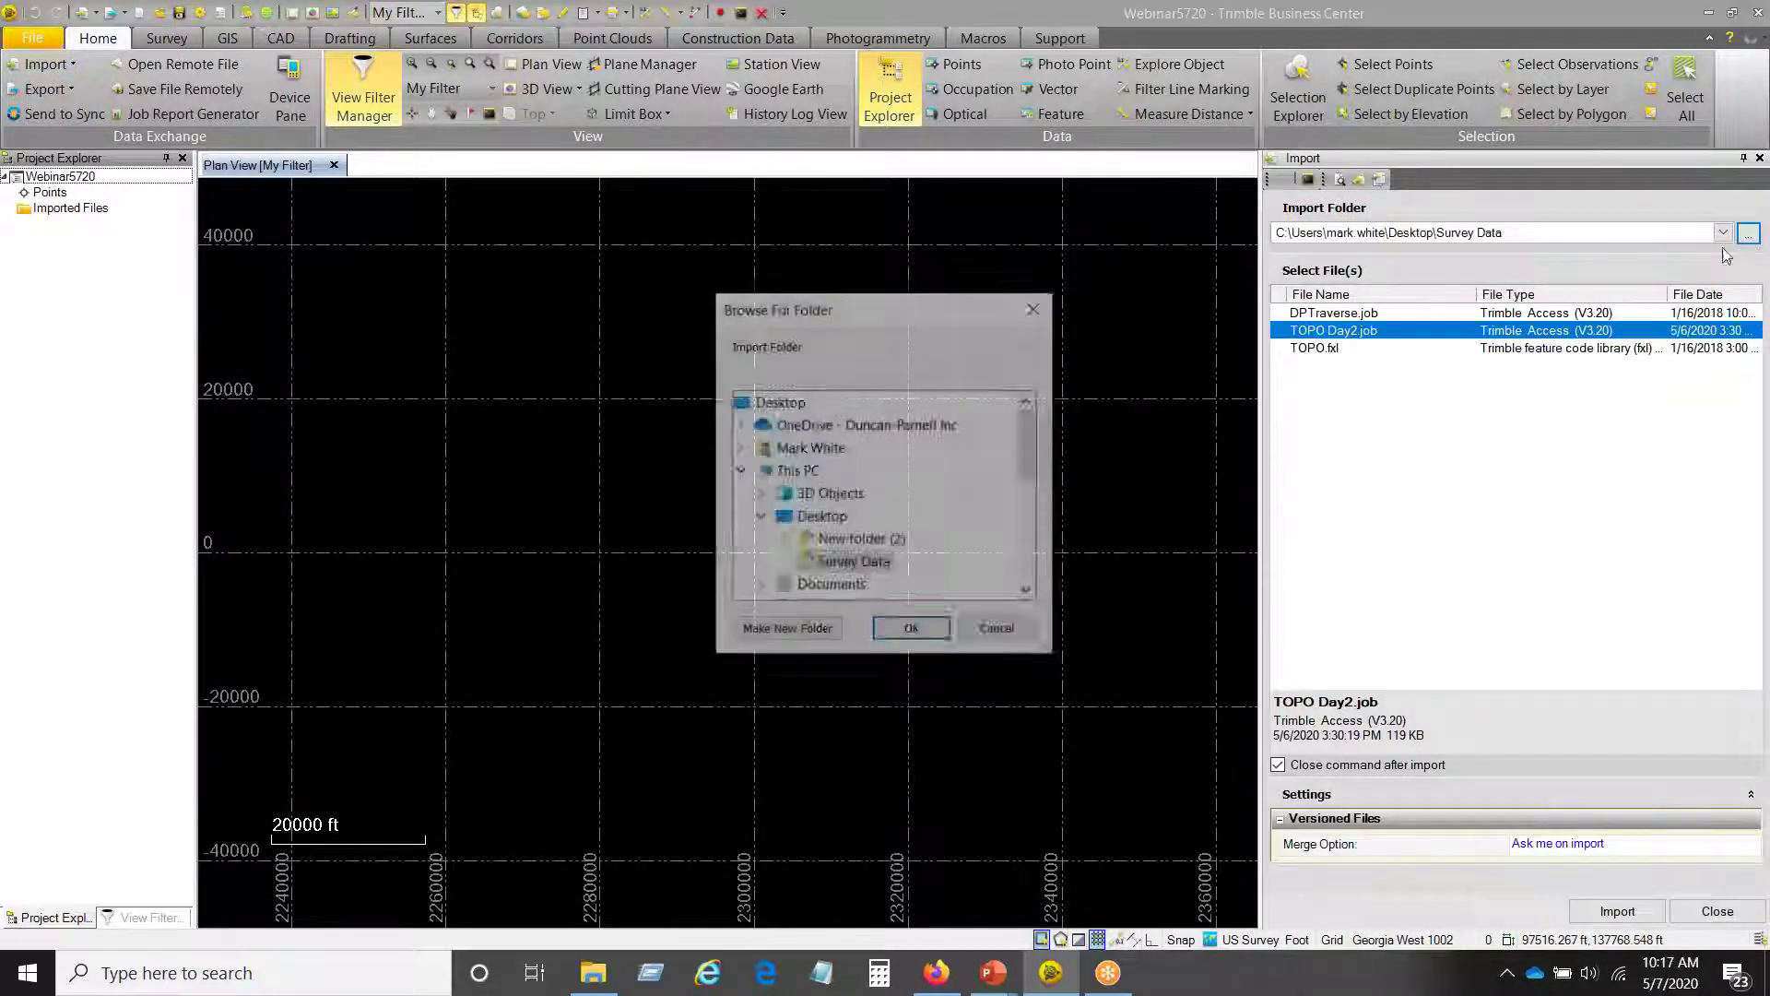
{"action": "left_click", "coordinate": [839, 566]}
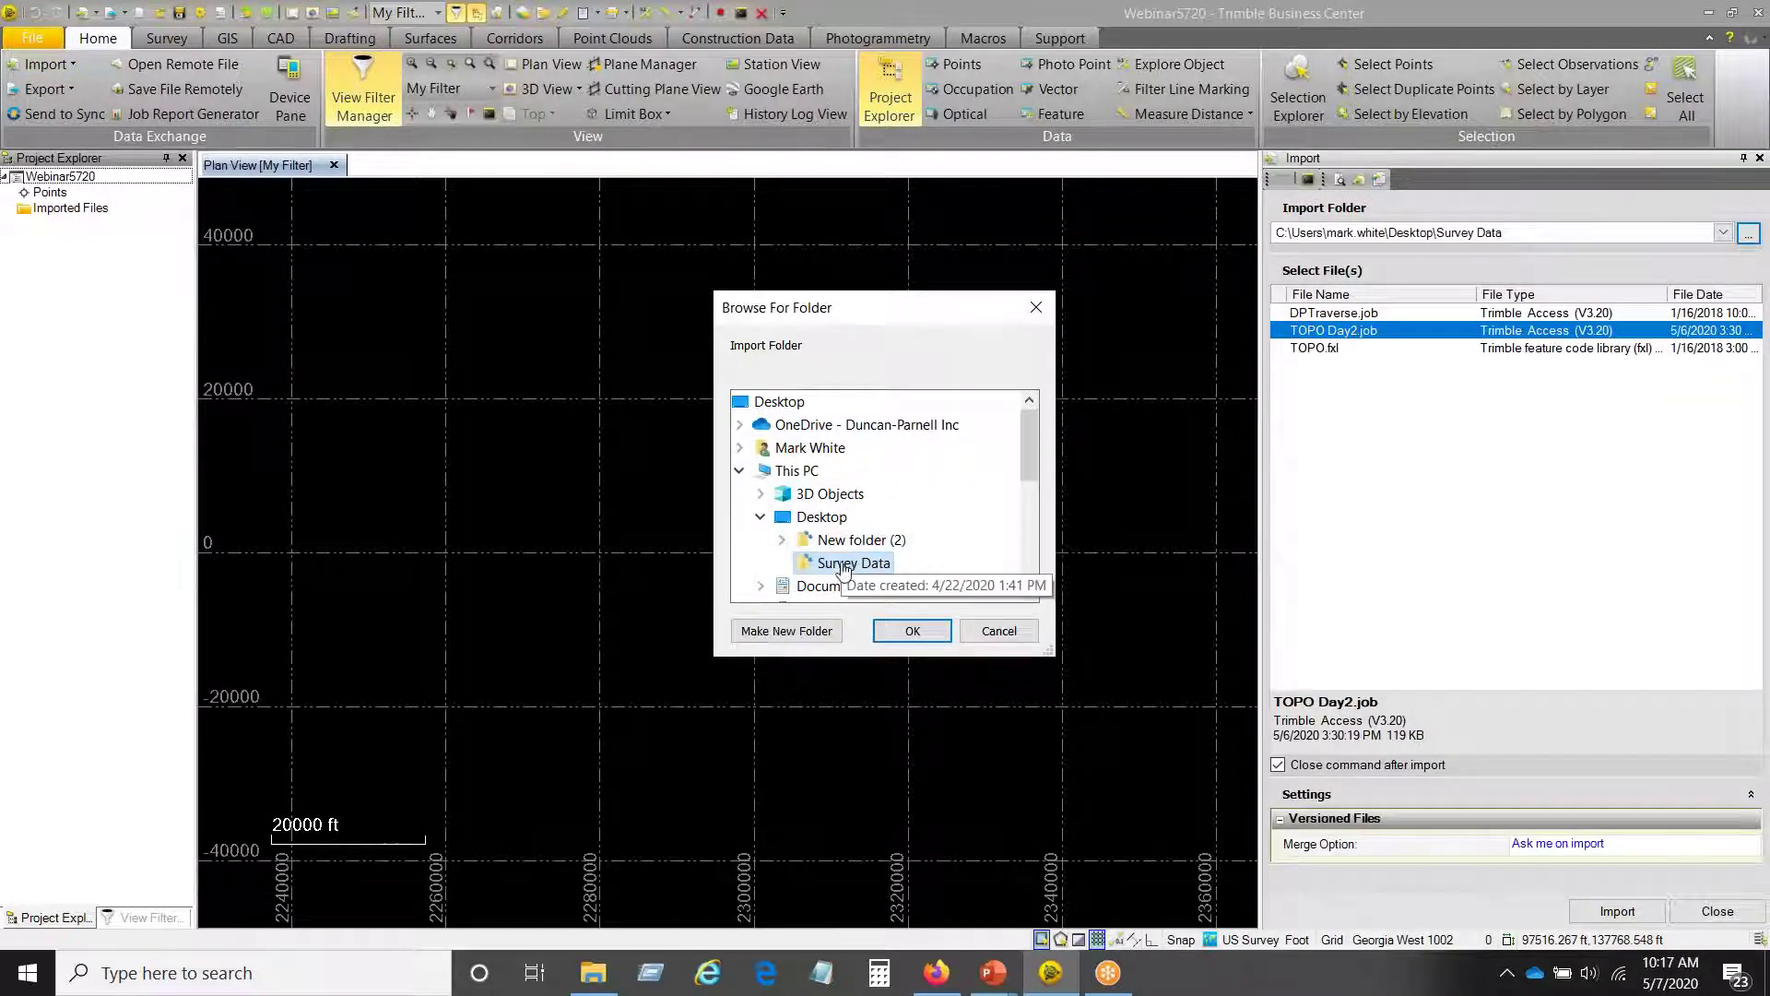
{"action": "left_click", "coordinate": [929, 631]}
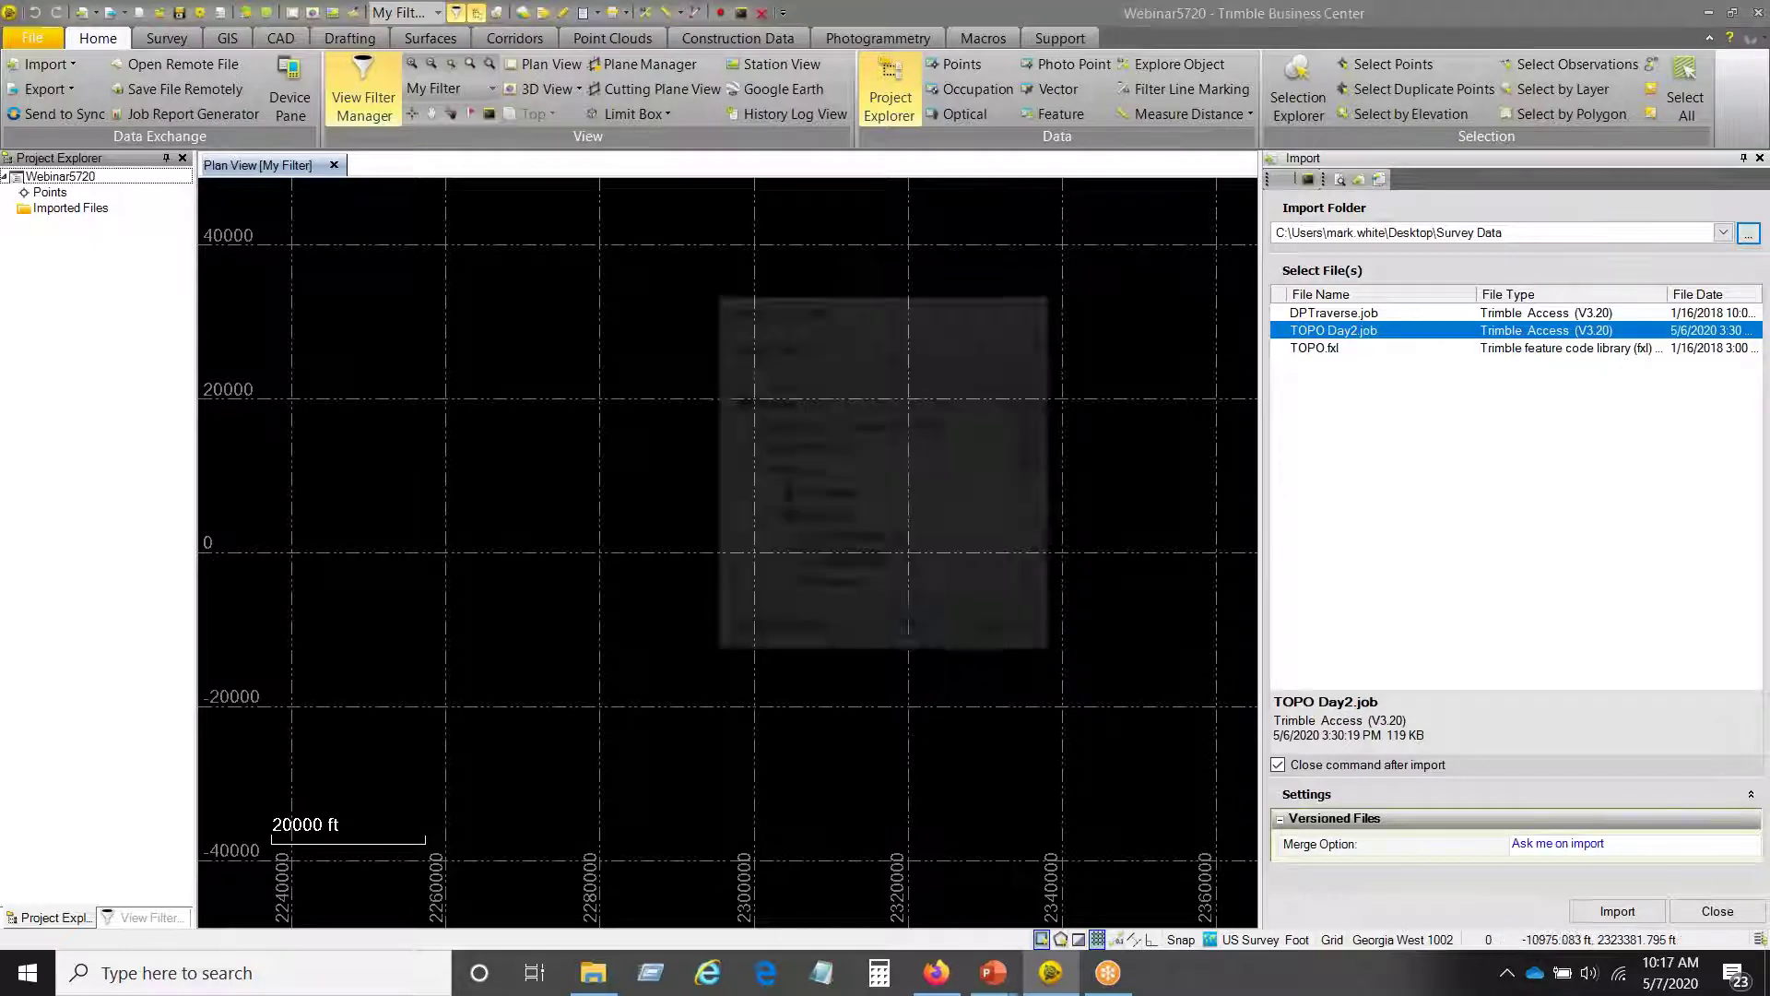
{"action": "left_click", "coordinate": [1344, 313]}
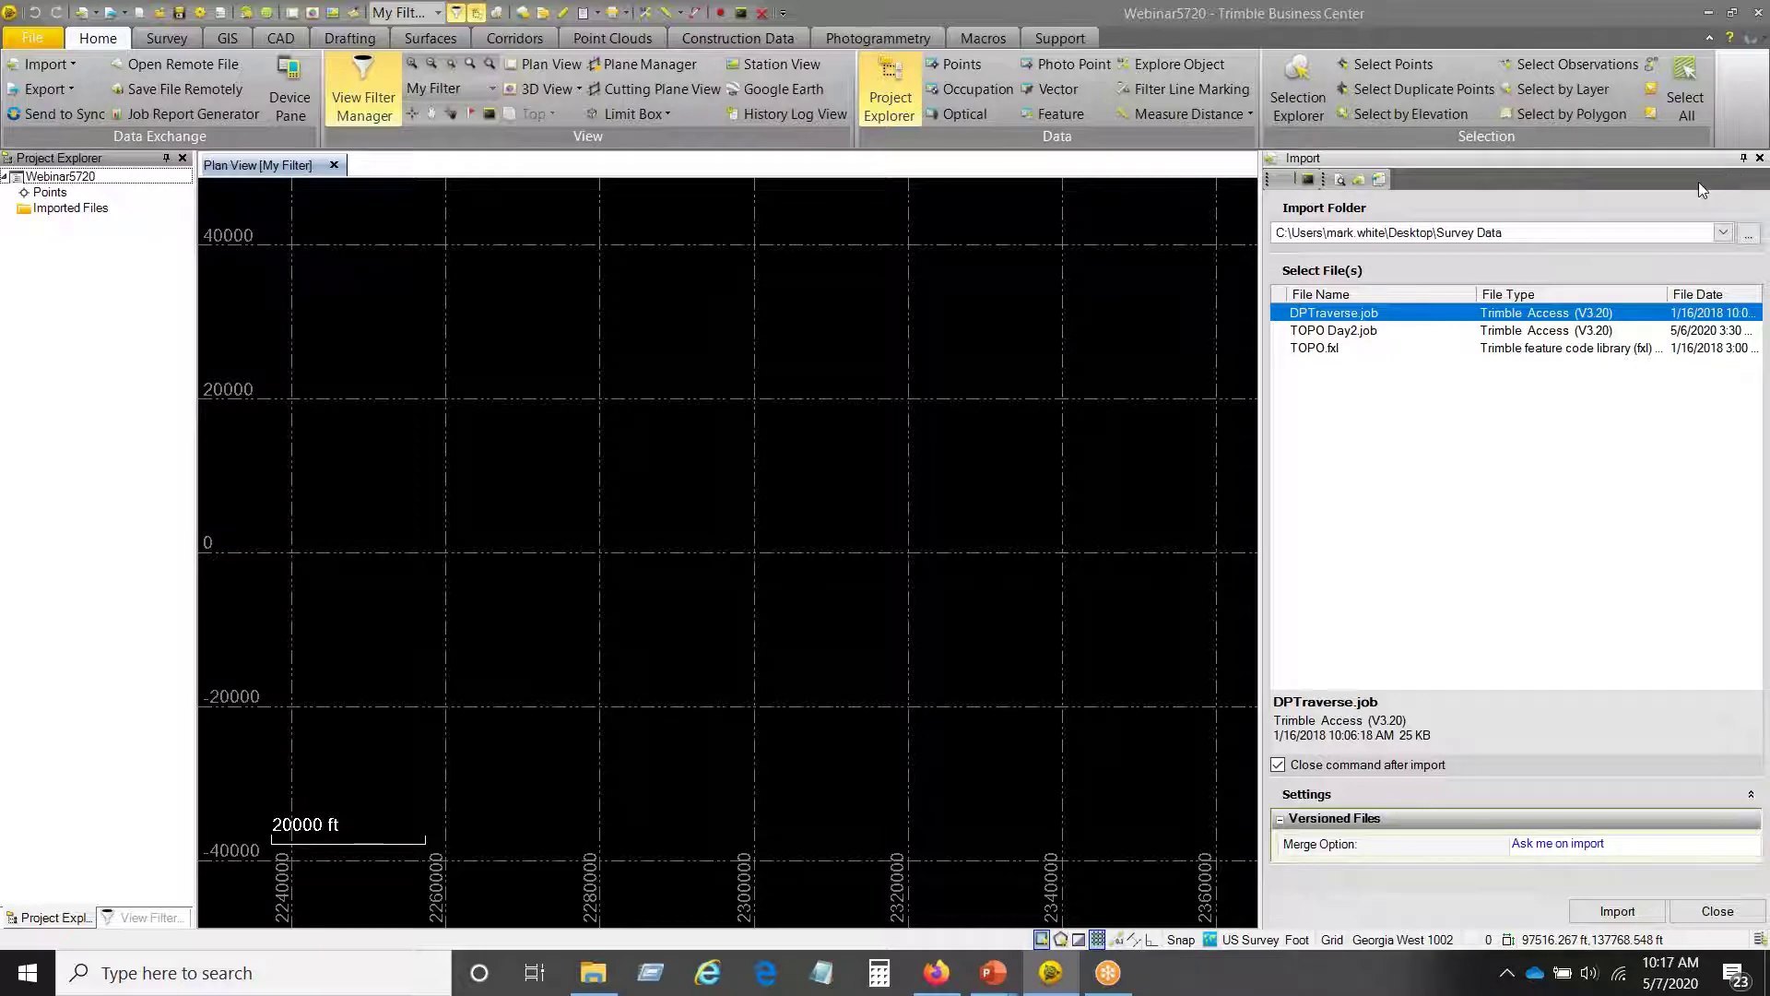
{"action": "left_click", "coordinate": [1759, 157]}
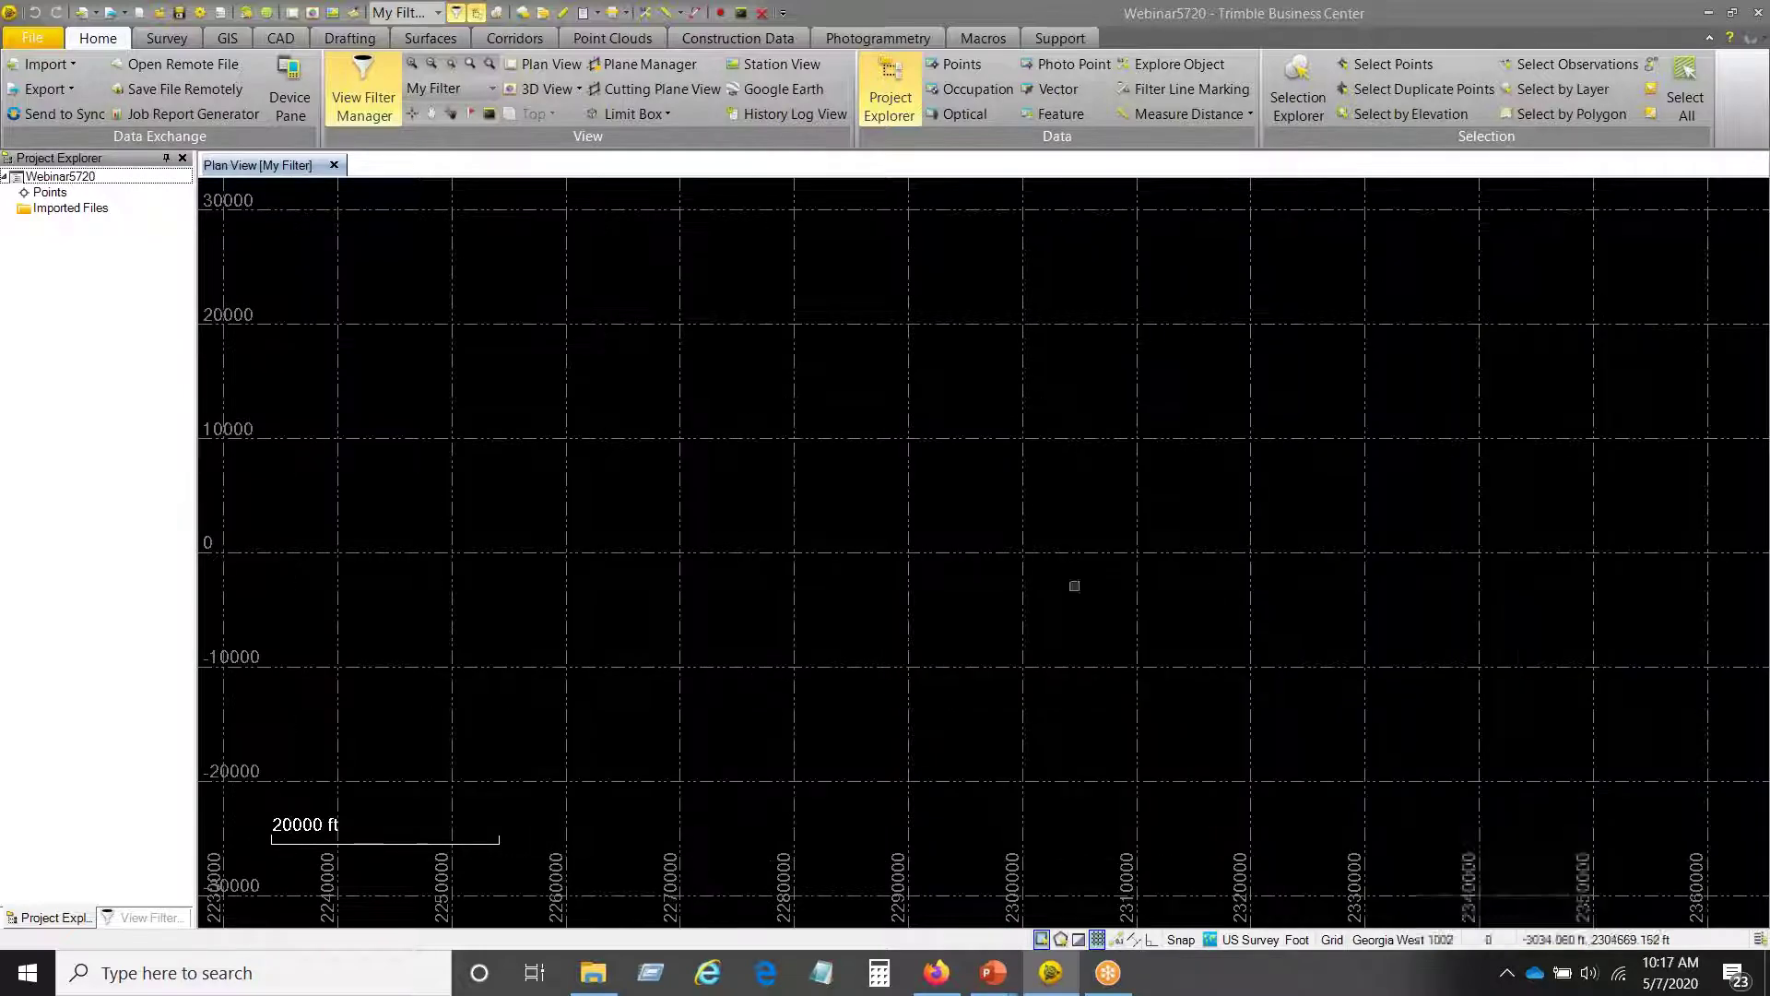
- Import DPTraverse.job, TOPO Day2.job and TOPO.fxl from the Survey Data folder in File Explorer directly into the project's plan view
{"action": "left_click", "coordinate": [594, 973]}
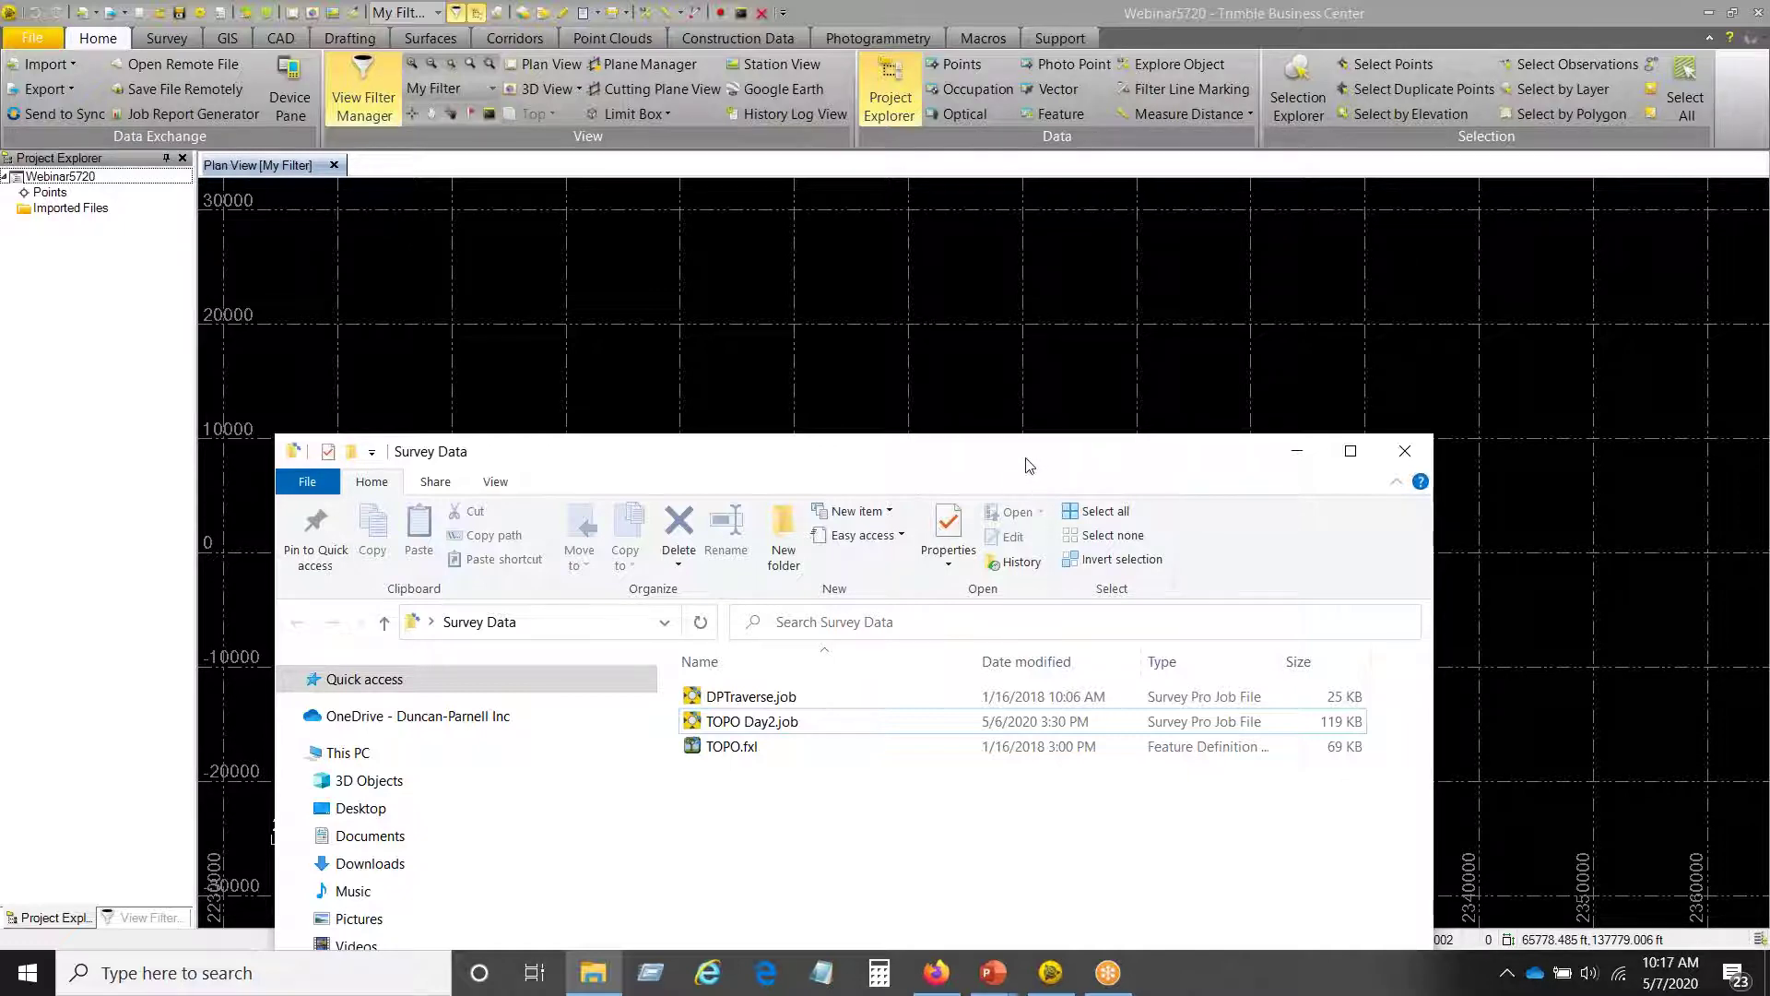
{"action": "left_click_drag", "start_coordinate": [785, 758], "coordinate": [726, 697]}
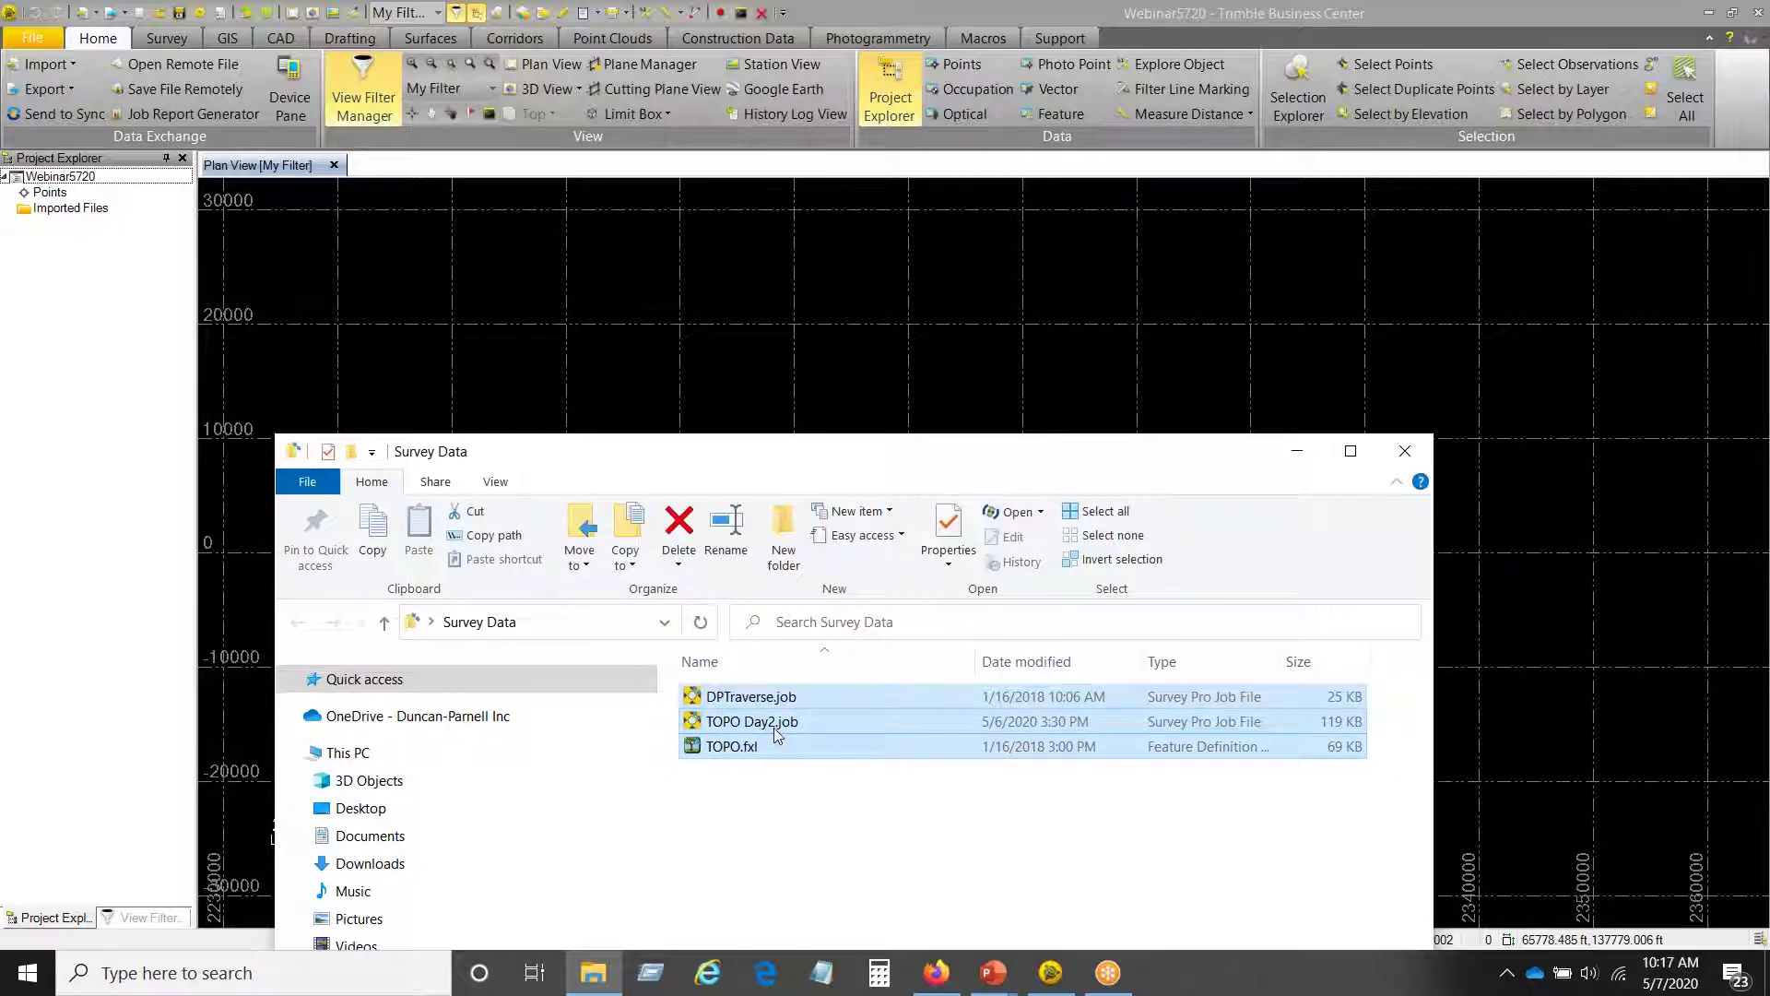
{"action": "left_click_drag", "start_coordinate": [772, 728], "coordinate": [774, 353]}
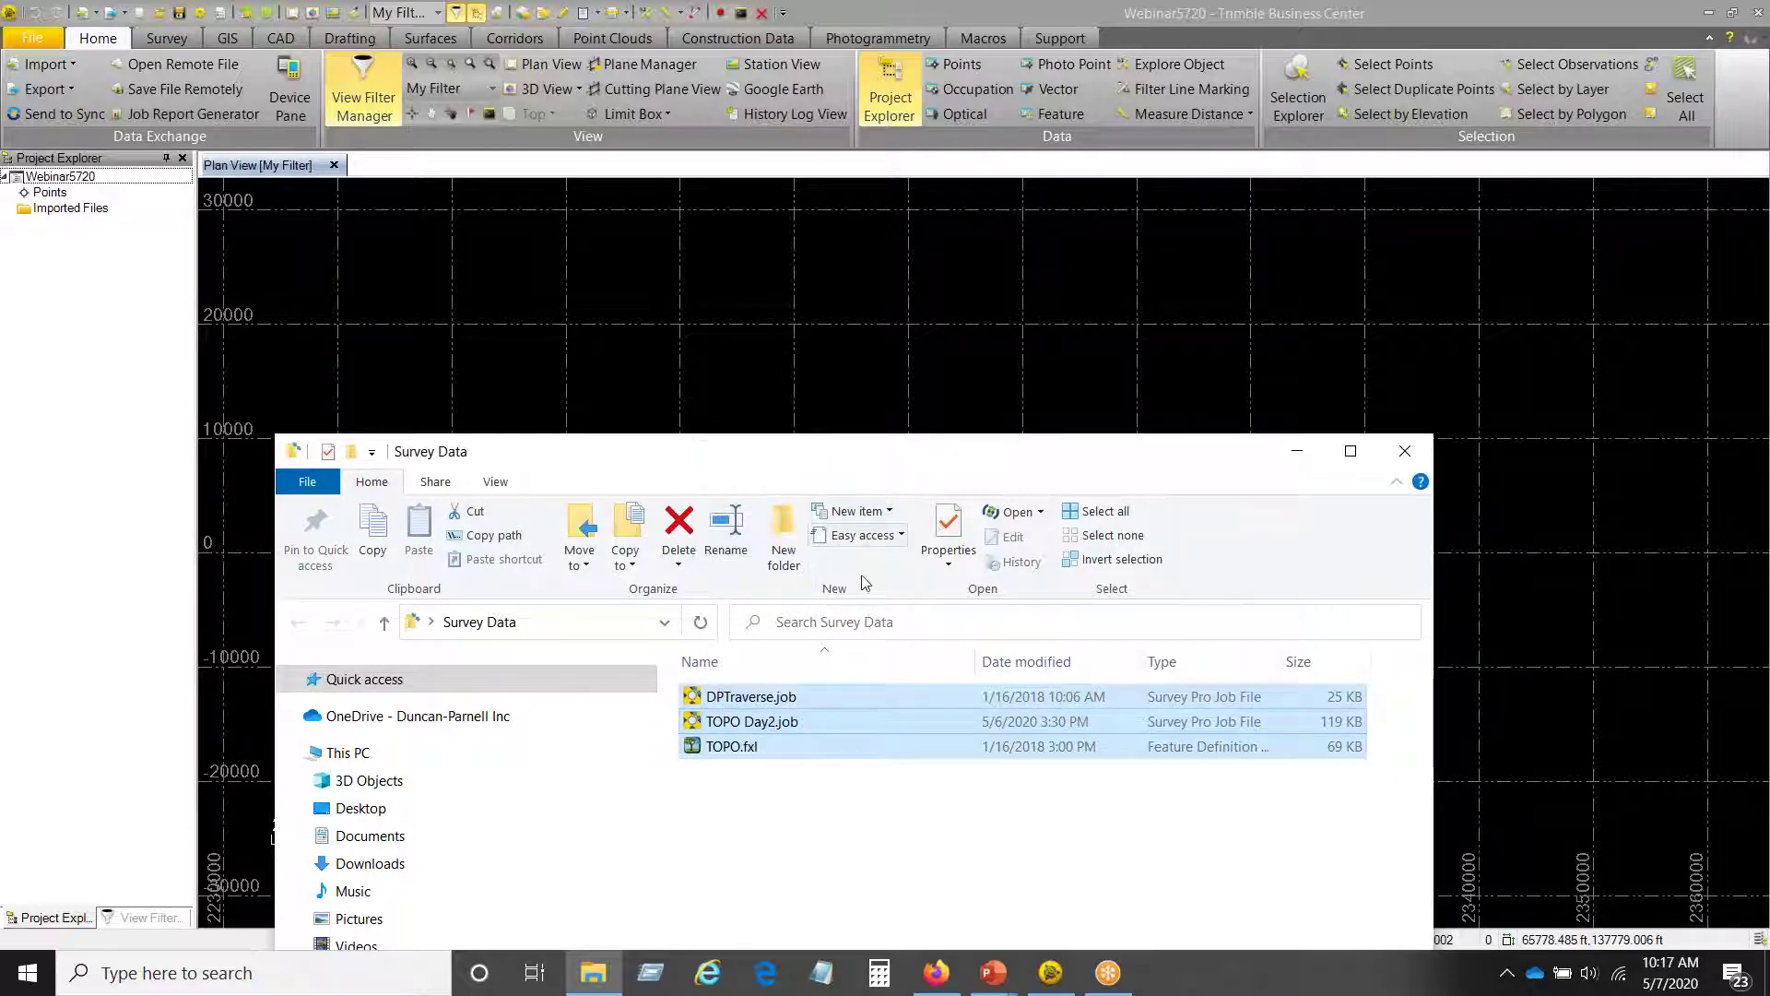
{"action": "left_click", "coordinate": [1295, 456]}
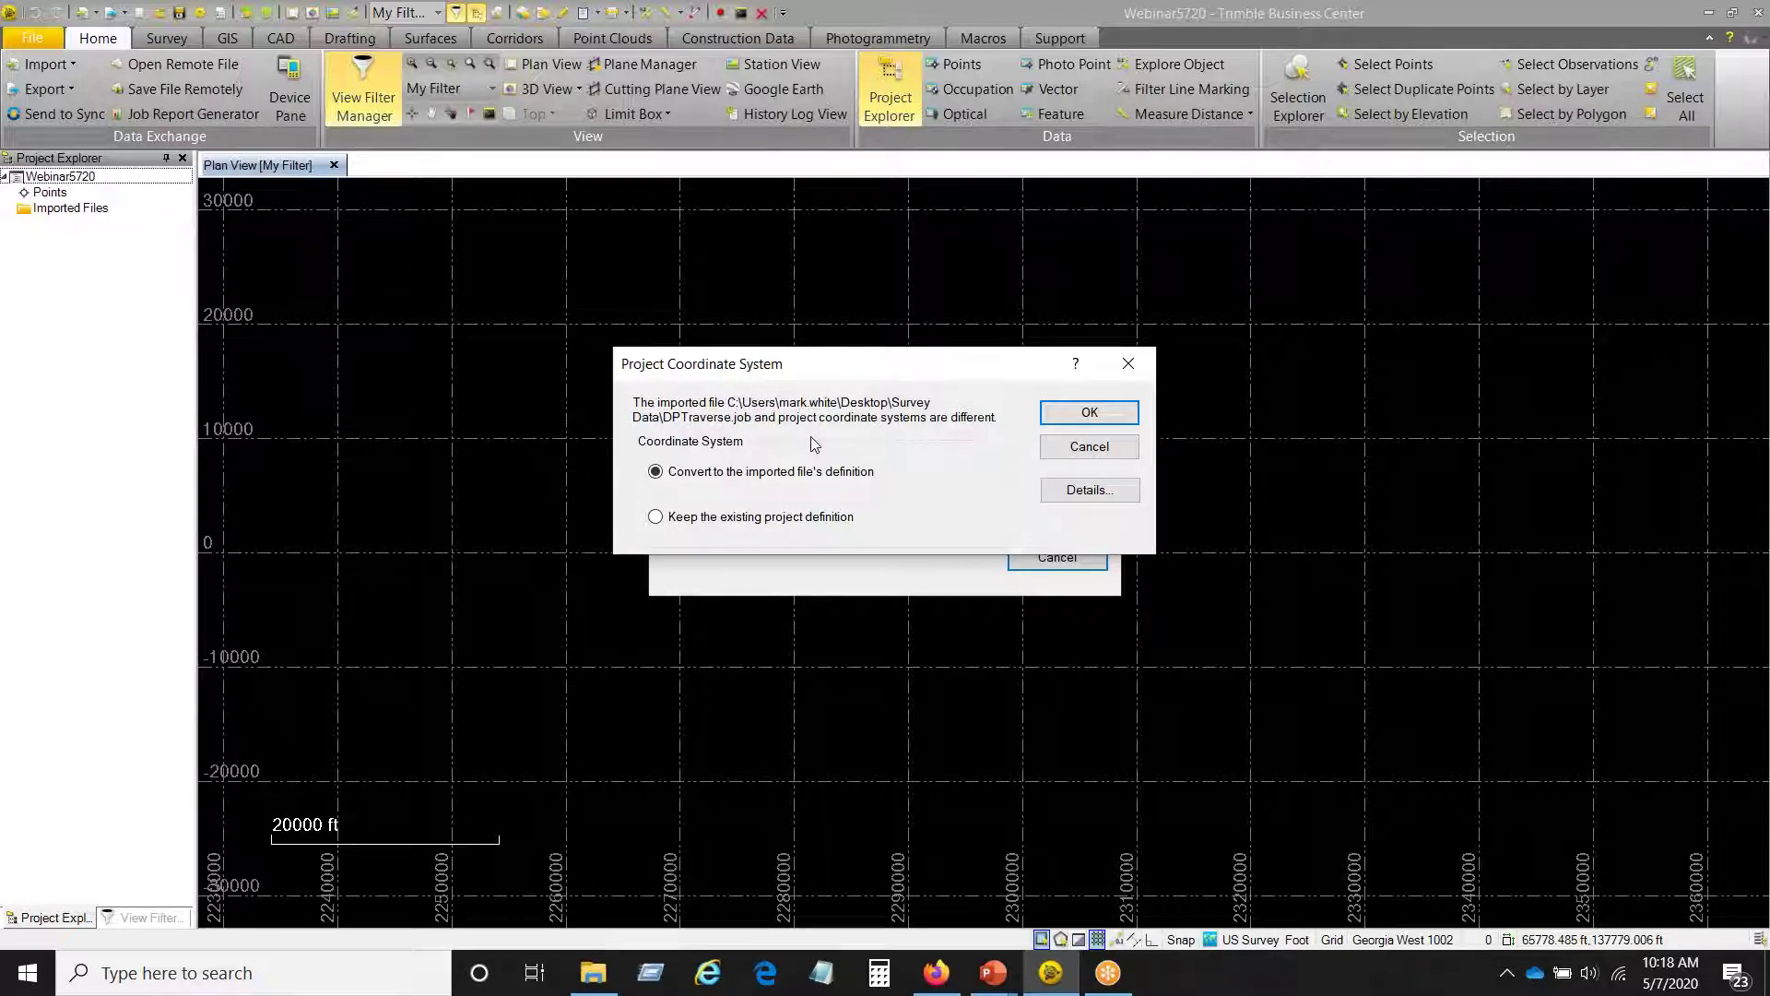
- Examine the detailed coordinate system comparison between the project and DPTraverse.job, including projection, local site settings and geoid model, and close the report
{"action": "left_click", "coordinate": [1076, 491]}
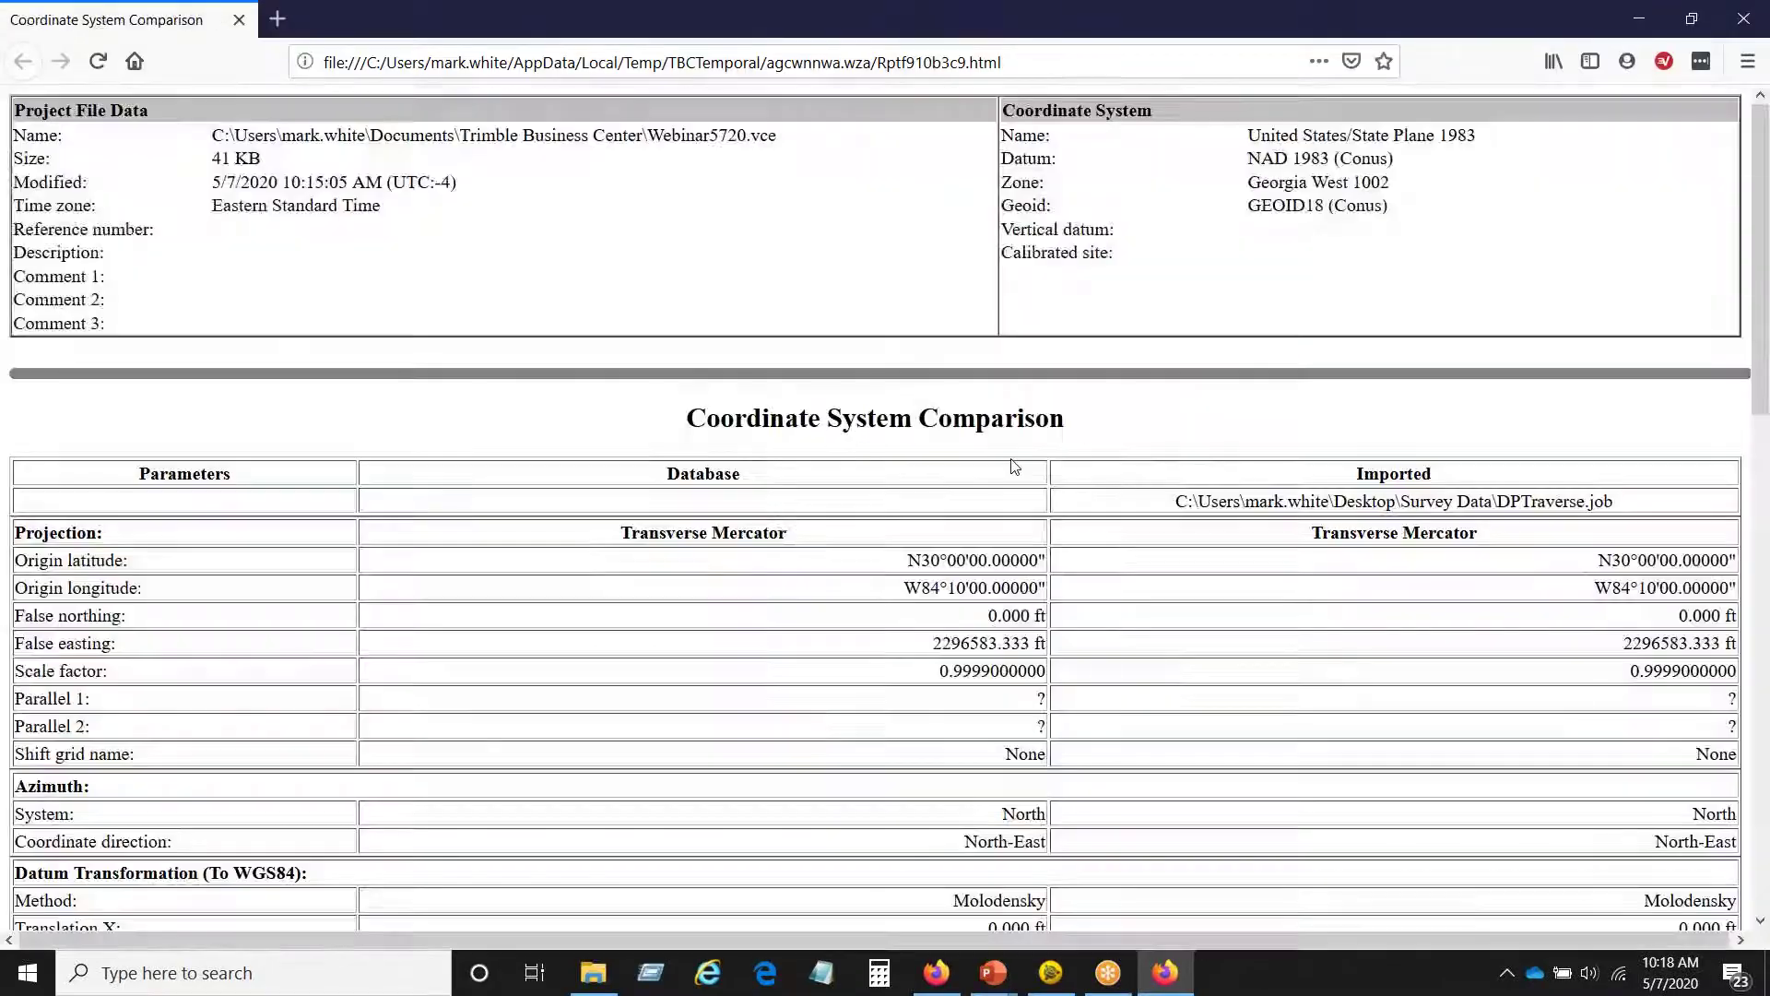
{"action": "scroll", "coordinate": [1015, 467], "scroll_direction": "down", "scroll_amount": 10}
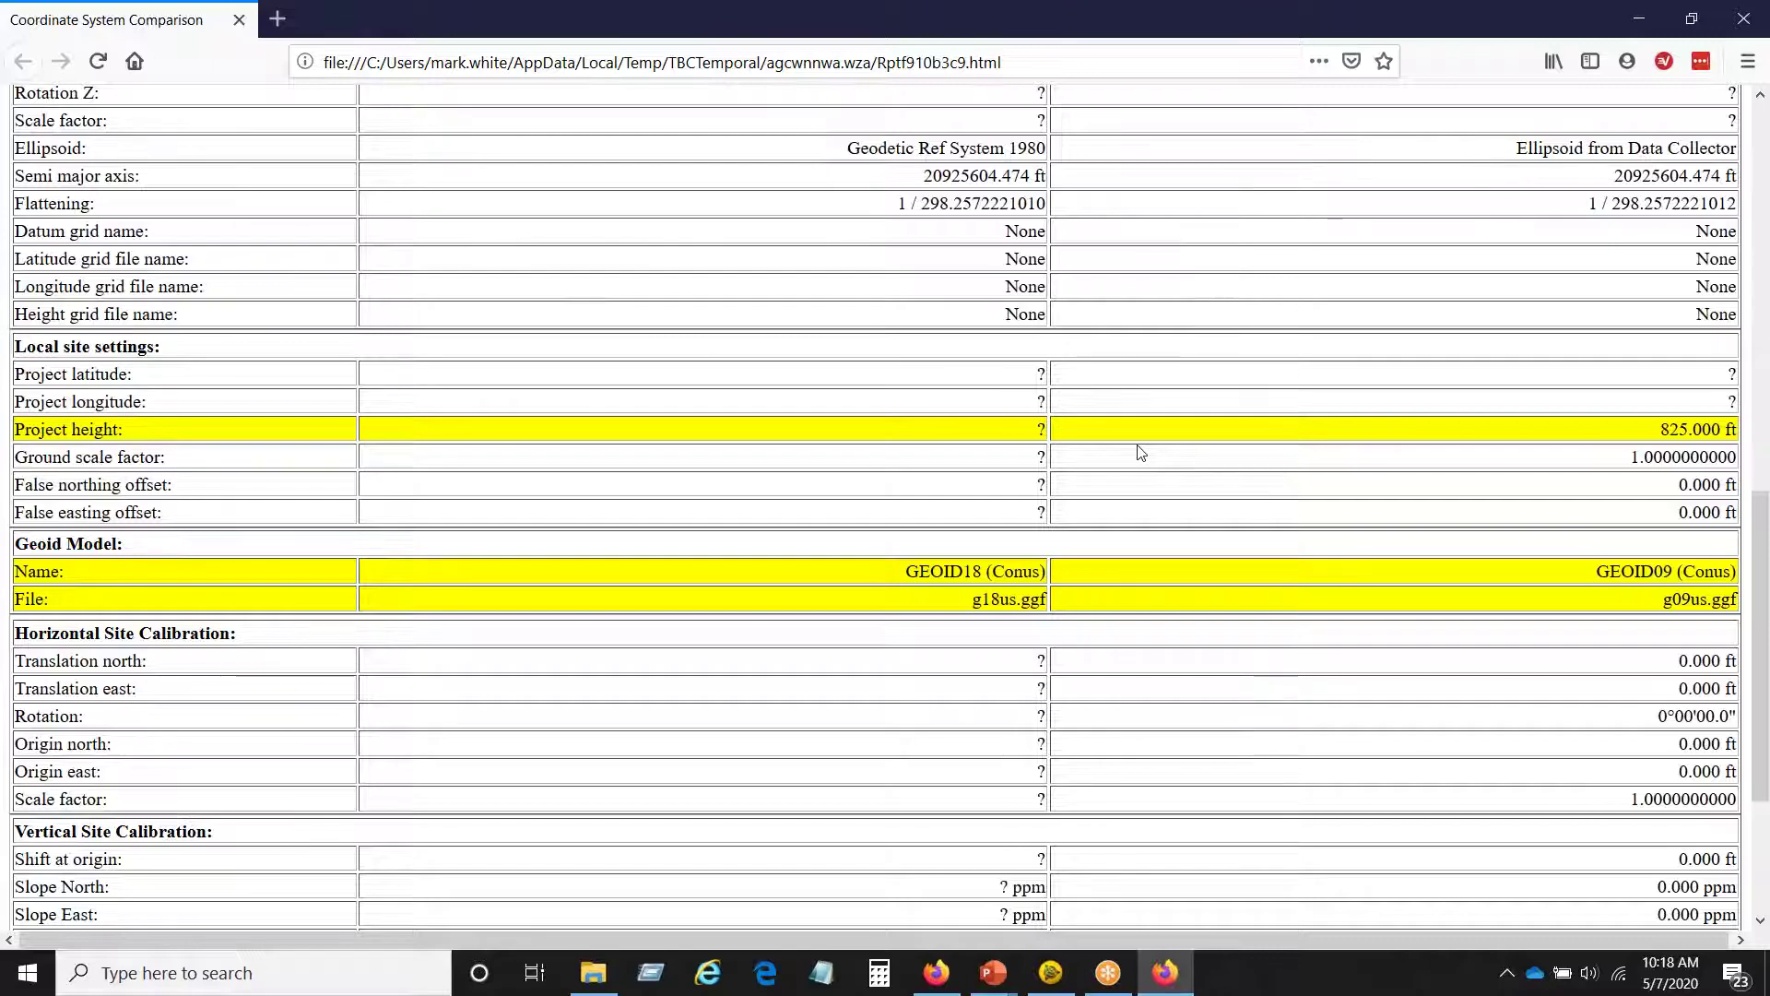
{"action": "scroll", "coordinate": [1136, 456], "scroll_direction": "down", "scroll_amount": 3}
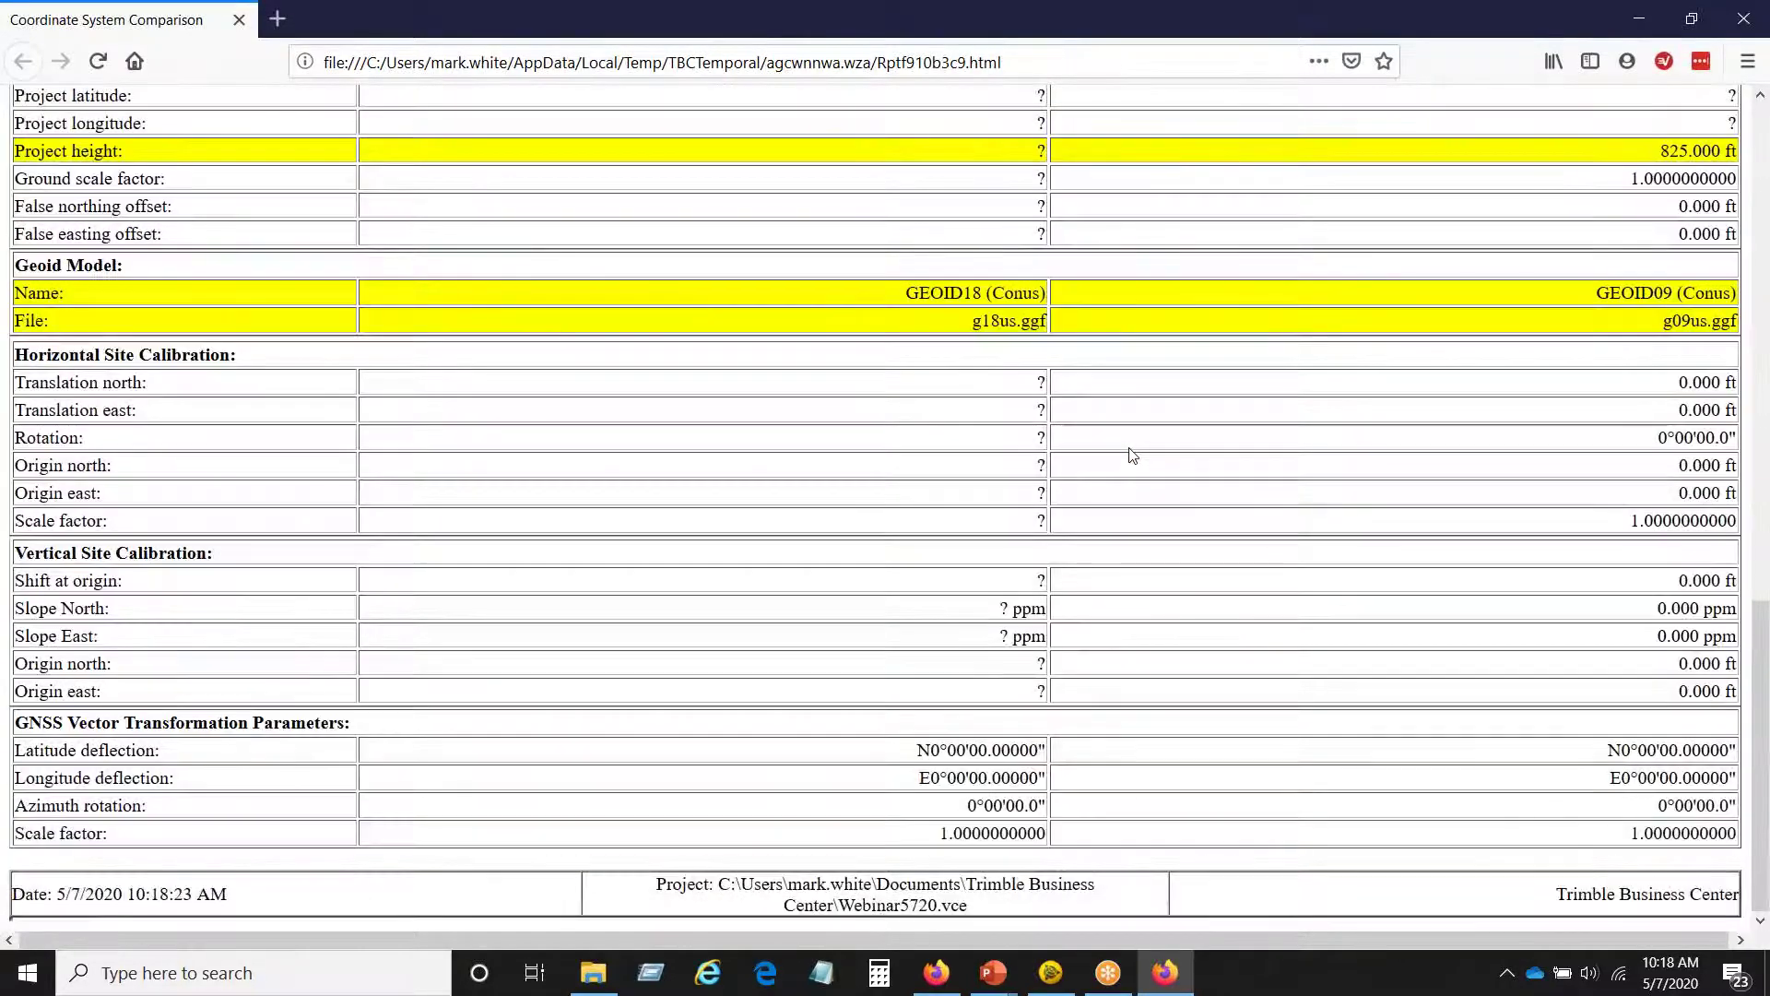
{"action": "scroll", "coordinate": [1161, 424], "scroll_direction": "up", "scroll_amount": 2}
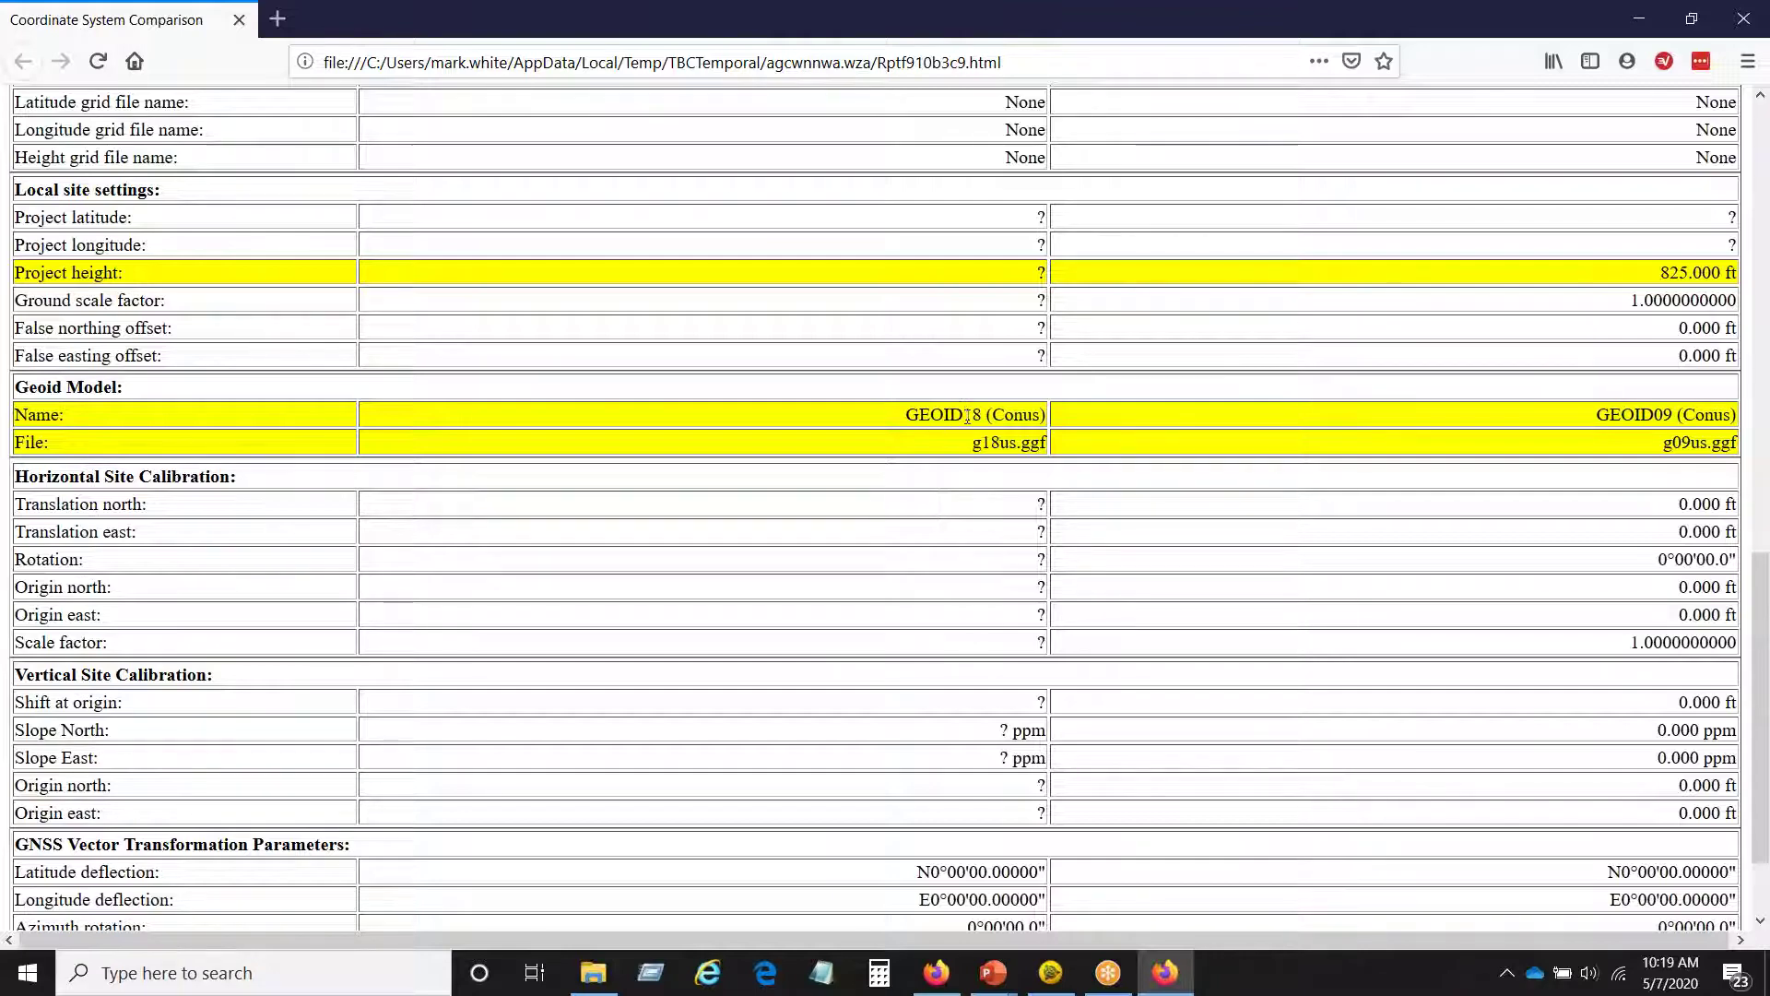
{"action": "scroll", "coordinate": [968, 546], "scroll_direction": "down", "scroll_amount": 2}
{"action": "scroll", "coordinate": [968, 551], "scroll_direction": "up", "scroll_amount": 20}
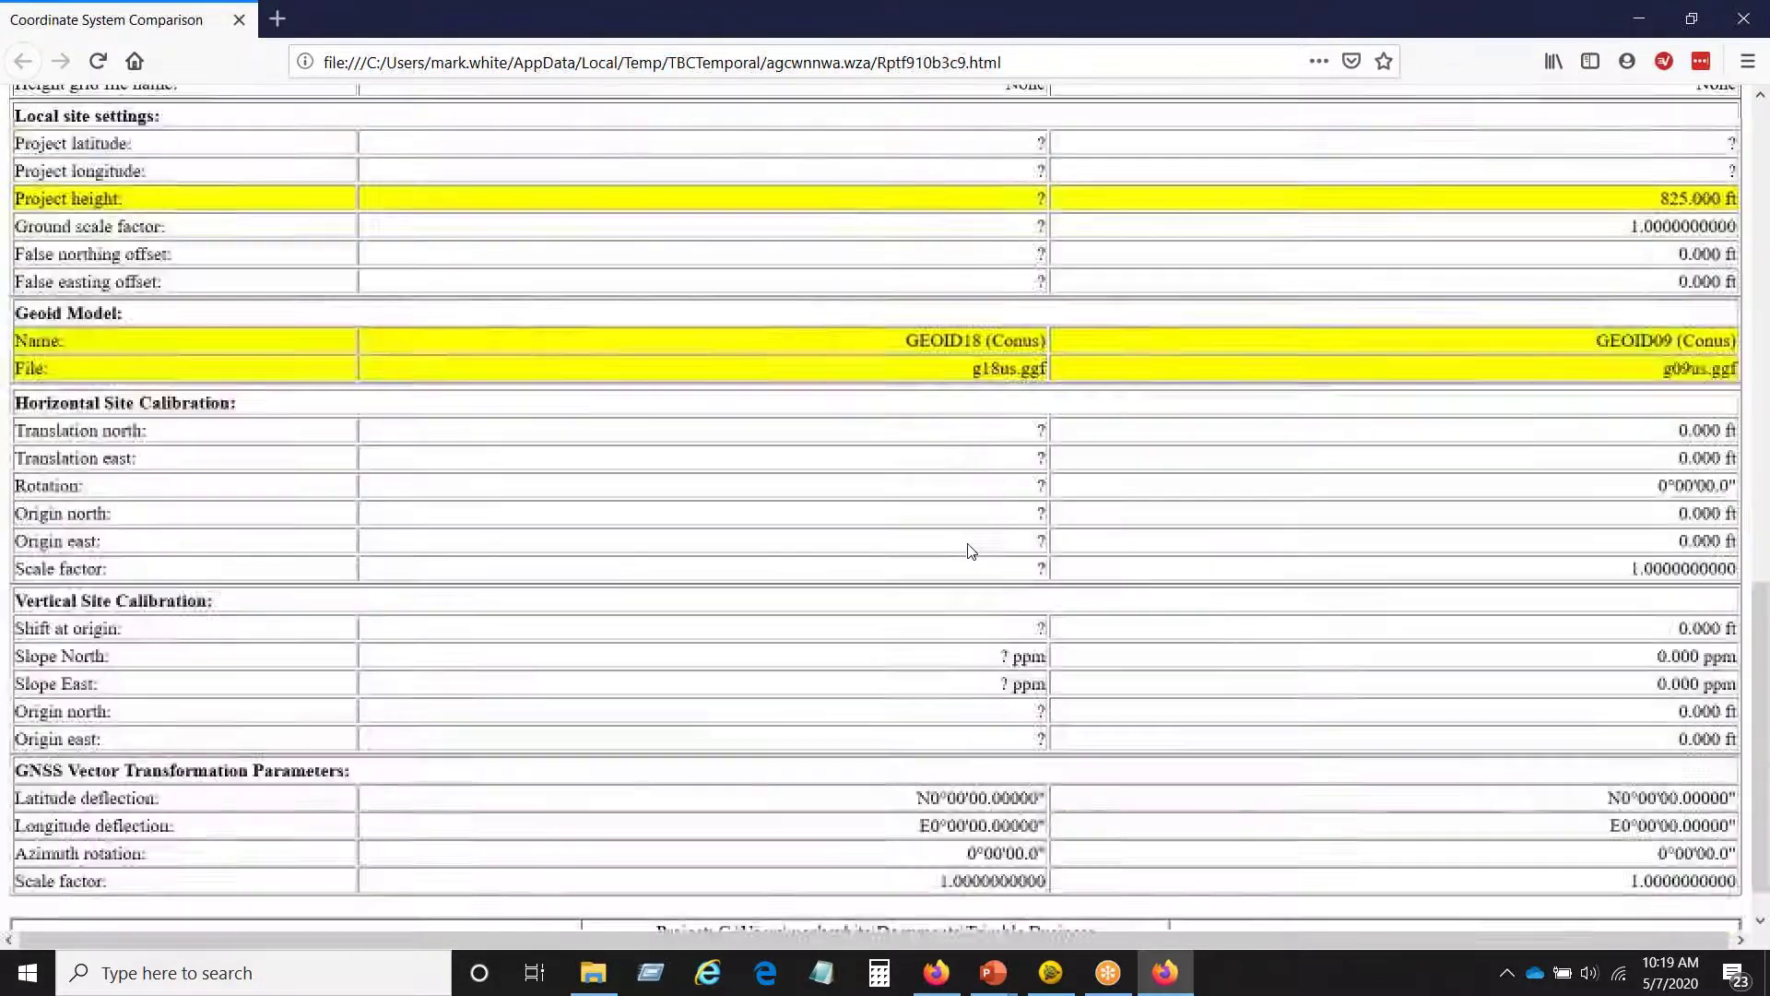
{"action": "scroll", "coordinate": [970, 546], "scroll_direction": "down", "scroll_amount": 5}
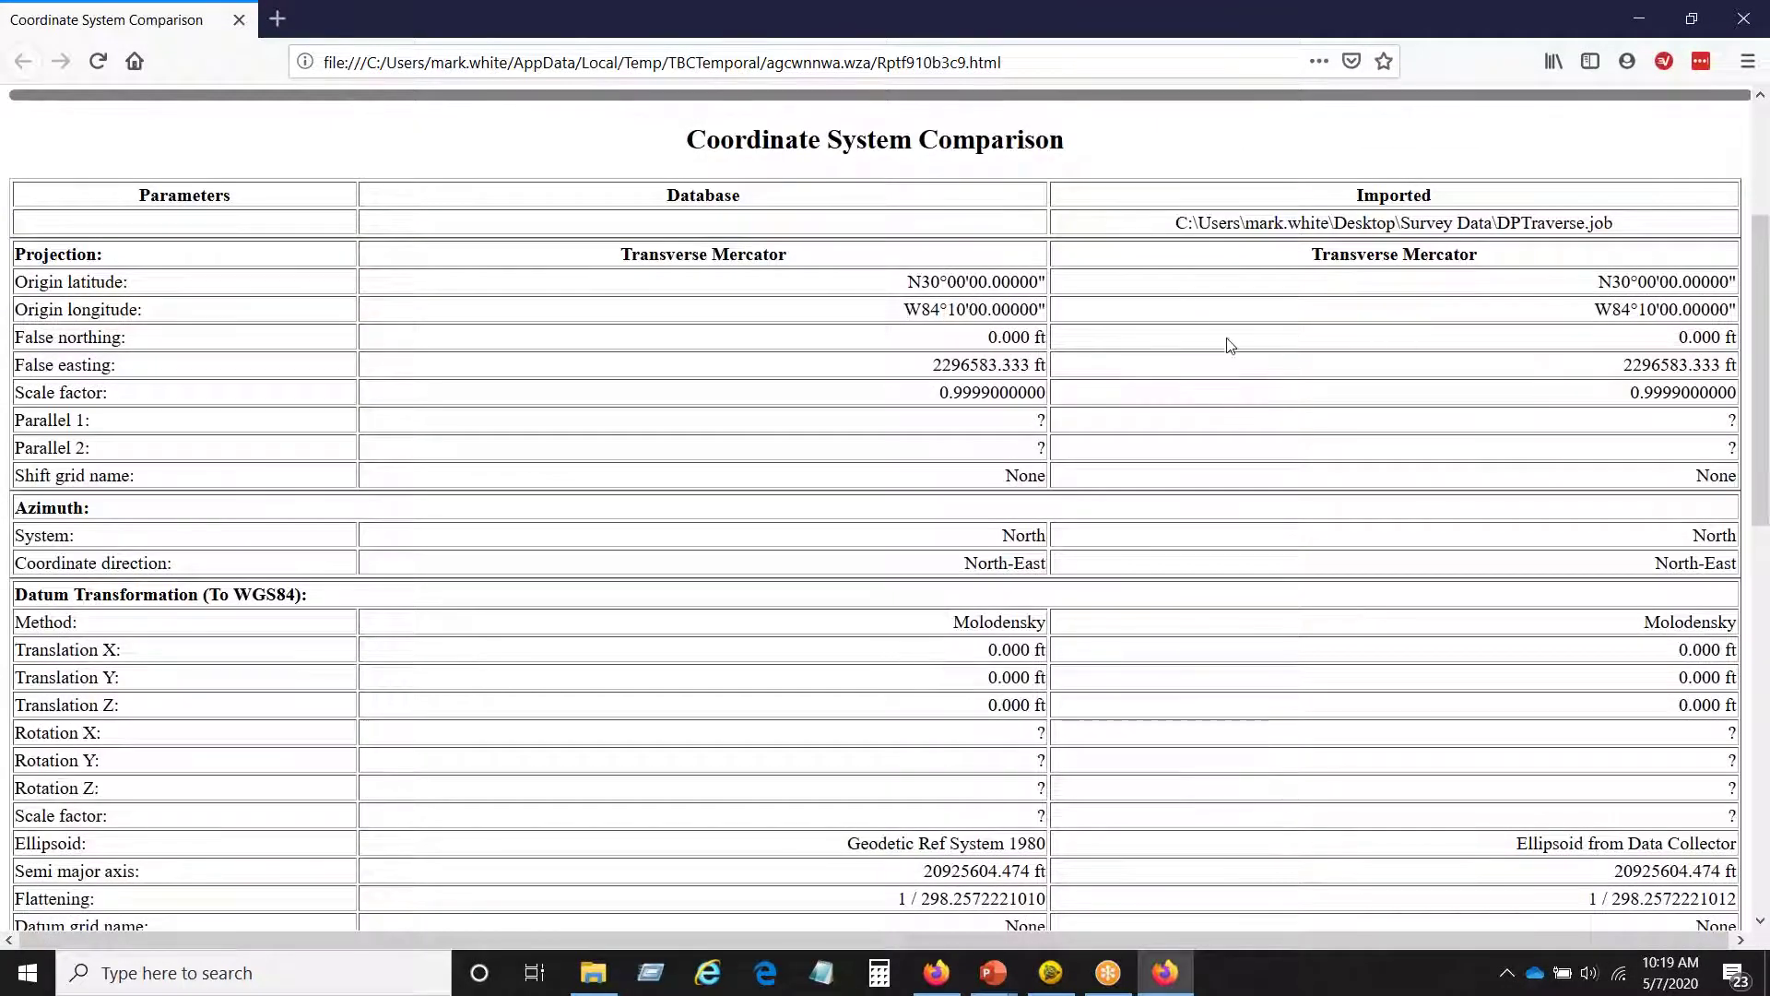
{"action": "scroll", "coordinate": [1213, 377], "scroll_direction": "up", "scroll_amount": 4}
{"action": "scroll", "coordinate": [1209, 380], "scroll_direction": "down", "scroll_amount": 15}
{"action": "scroll", "coordinate": [1206, 374], "scroll_direction": "down", "scroll_amount": 8}
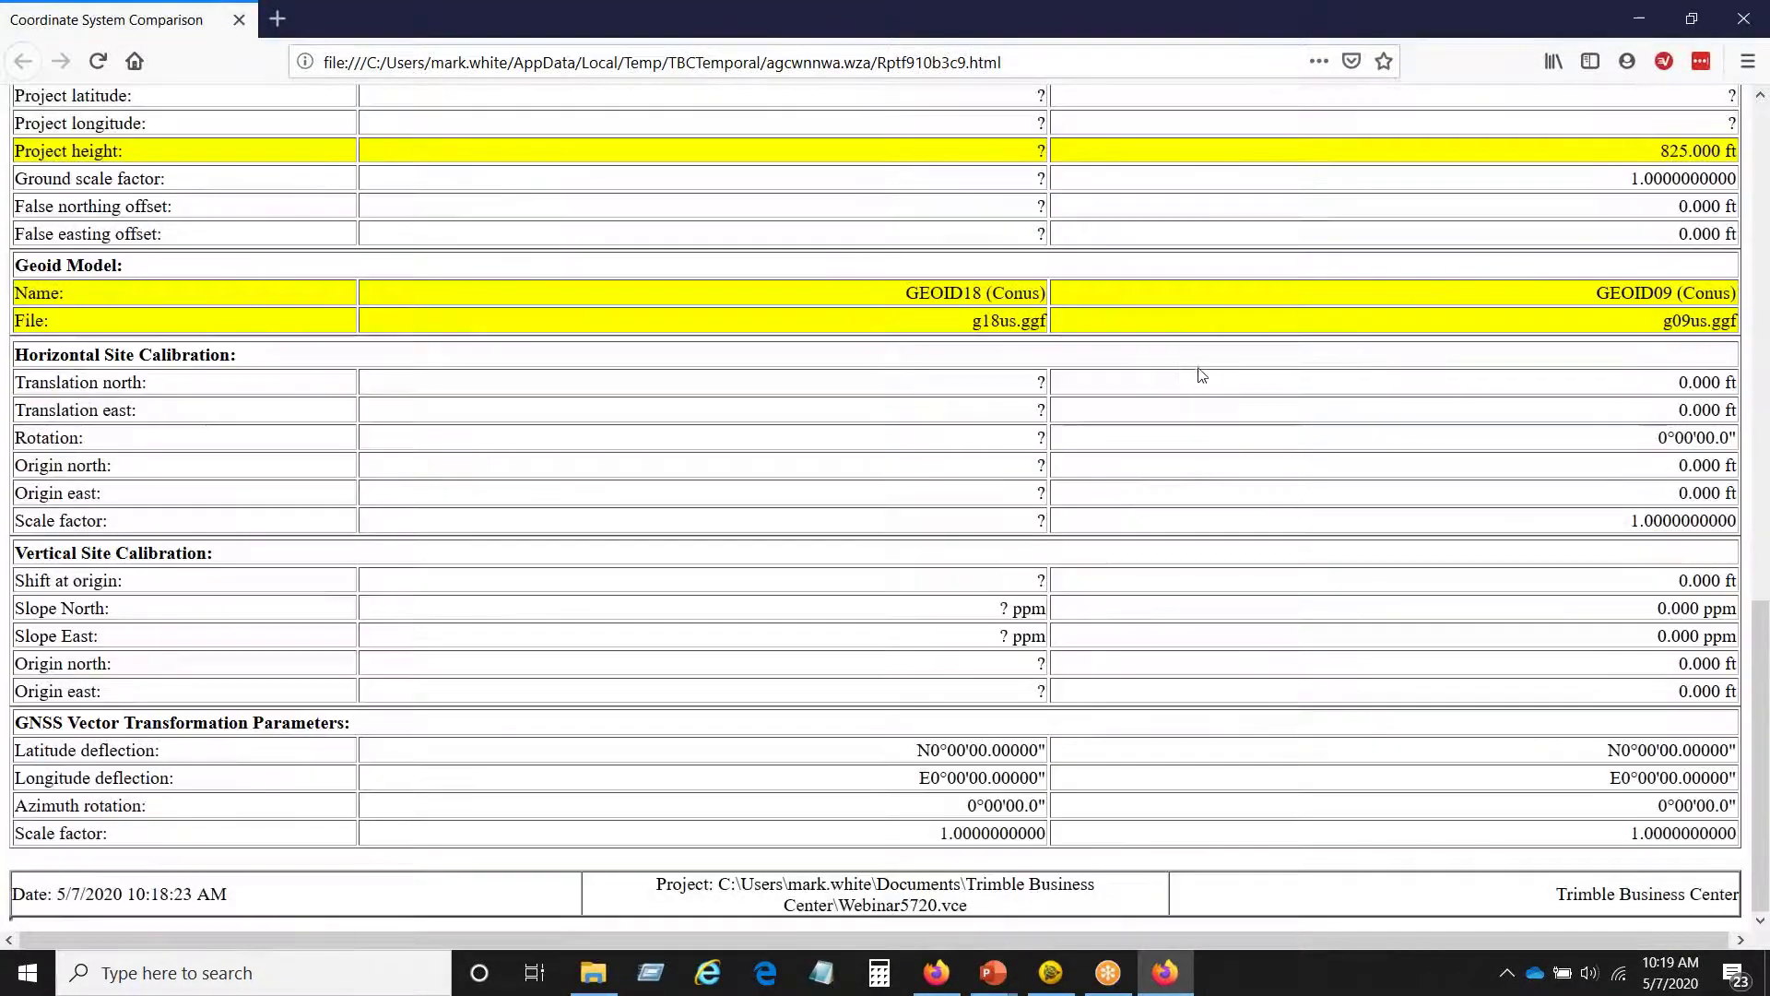
{"action": "left_click", "coordinate": [1749, 20]}
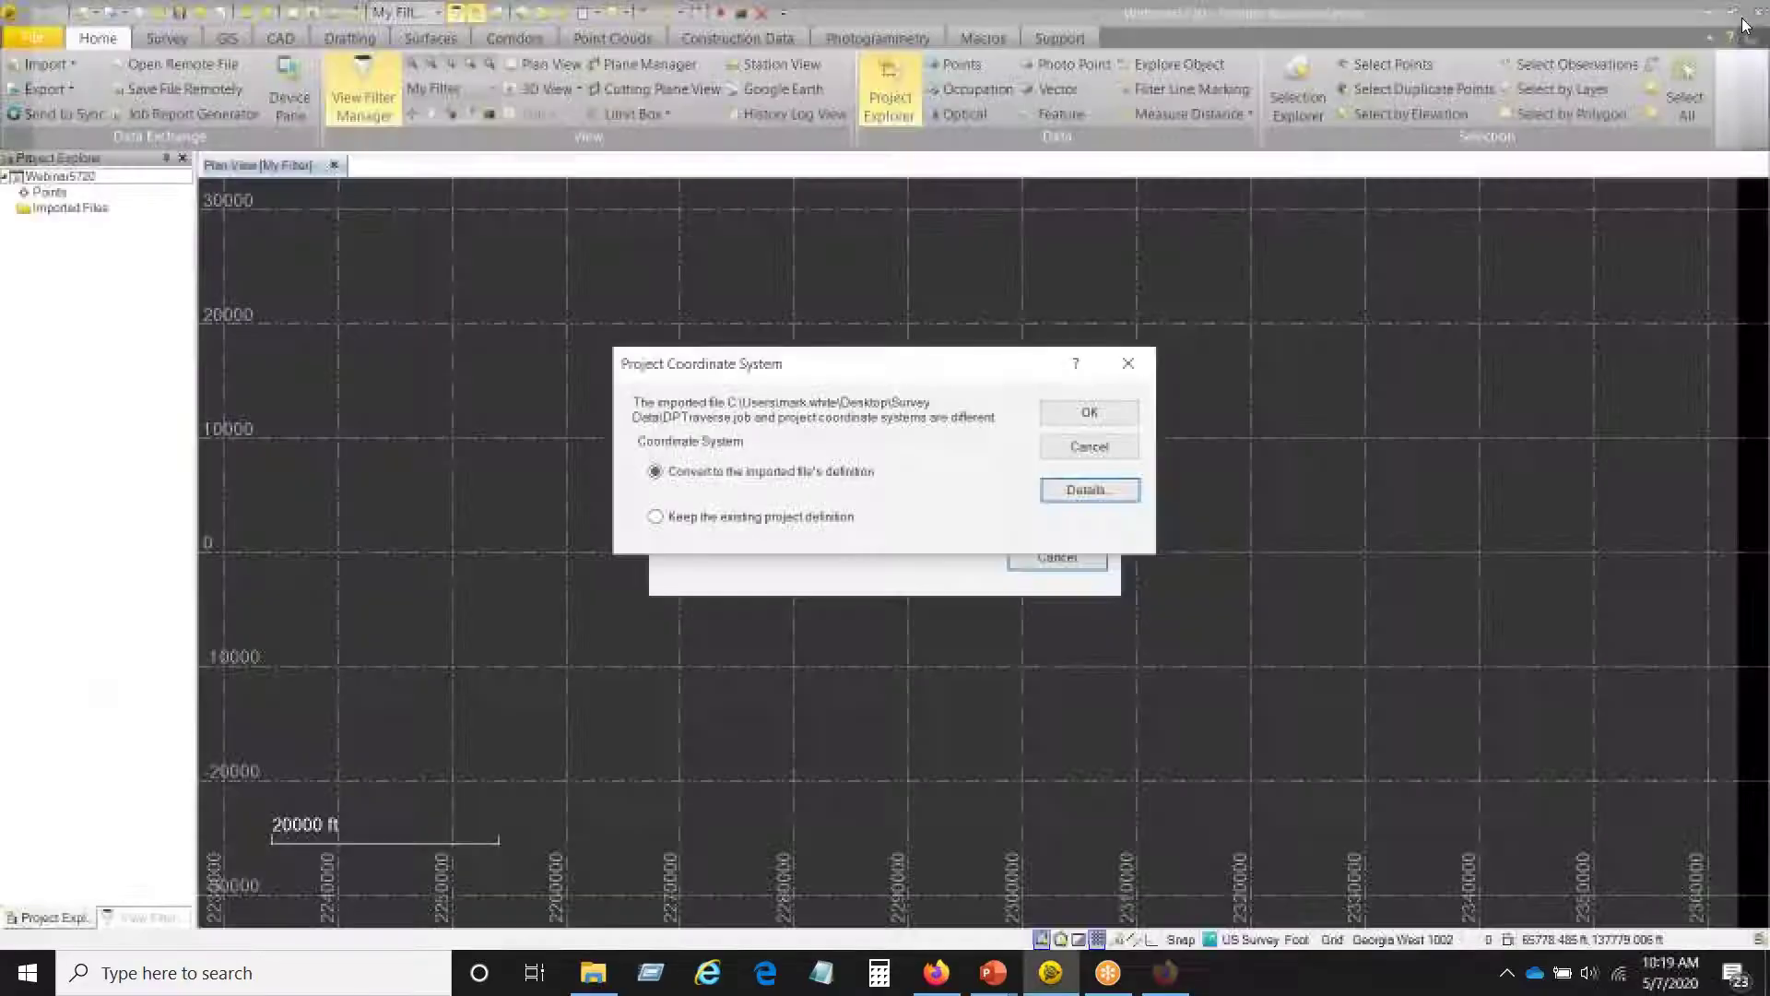
- Keep the existing project coordinate system definition when importing DPTraverse.job
{"action": "left_click", "coordinate": [657, 518]}
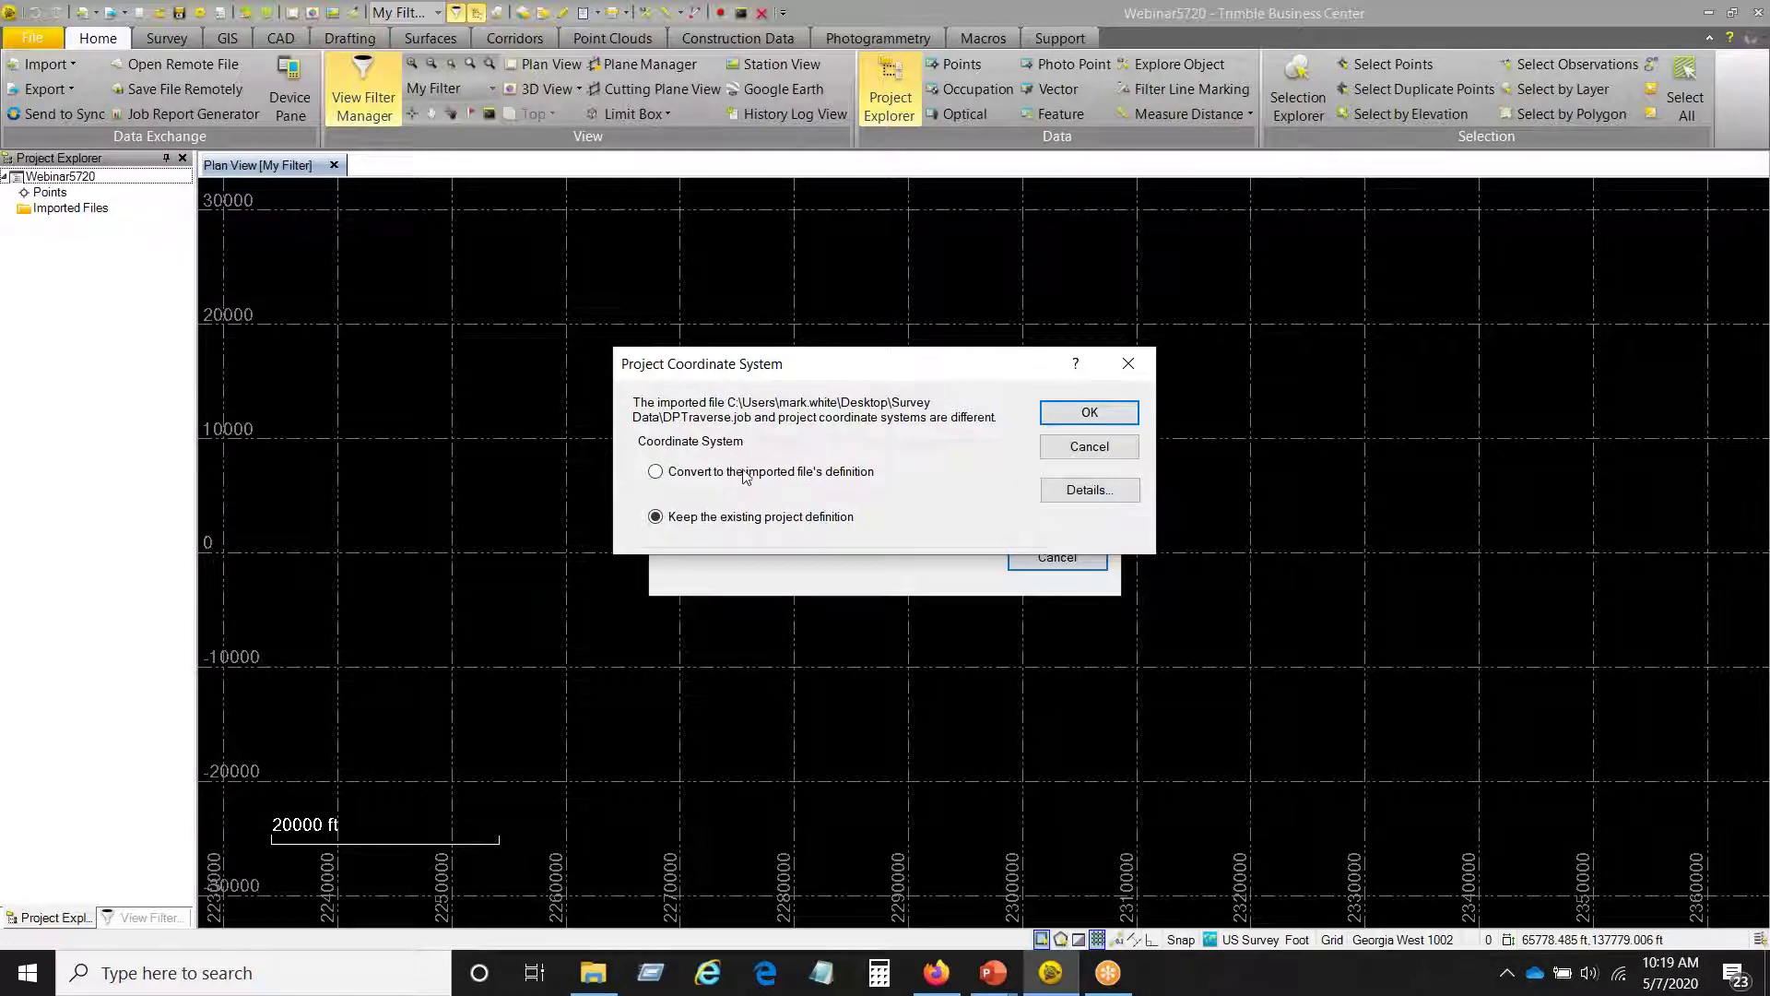
{"action": "left_click", "coordinate": [1060, 414]}
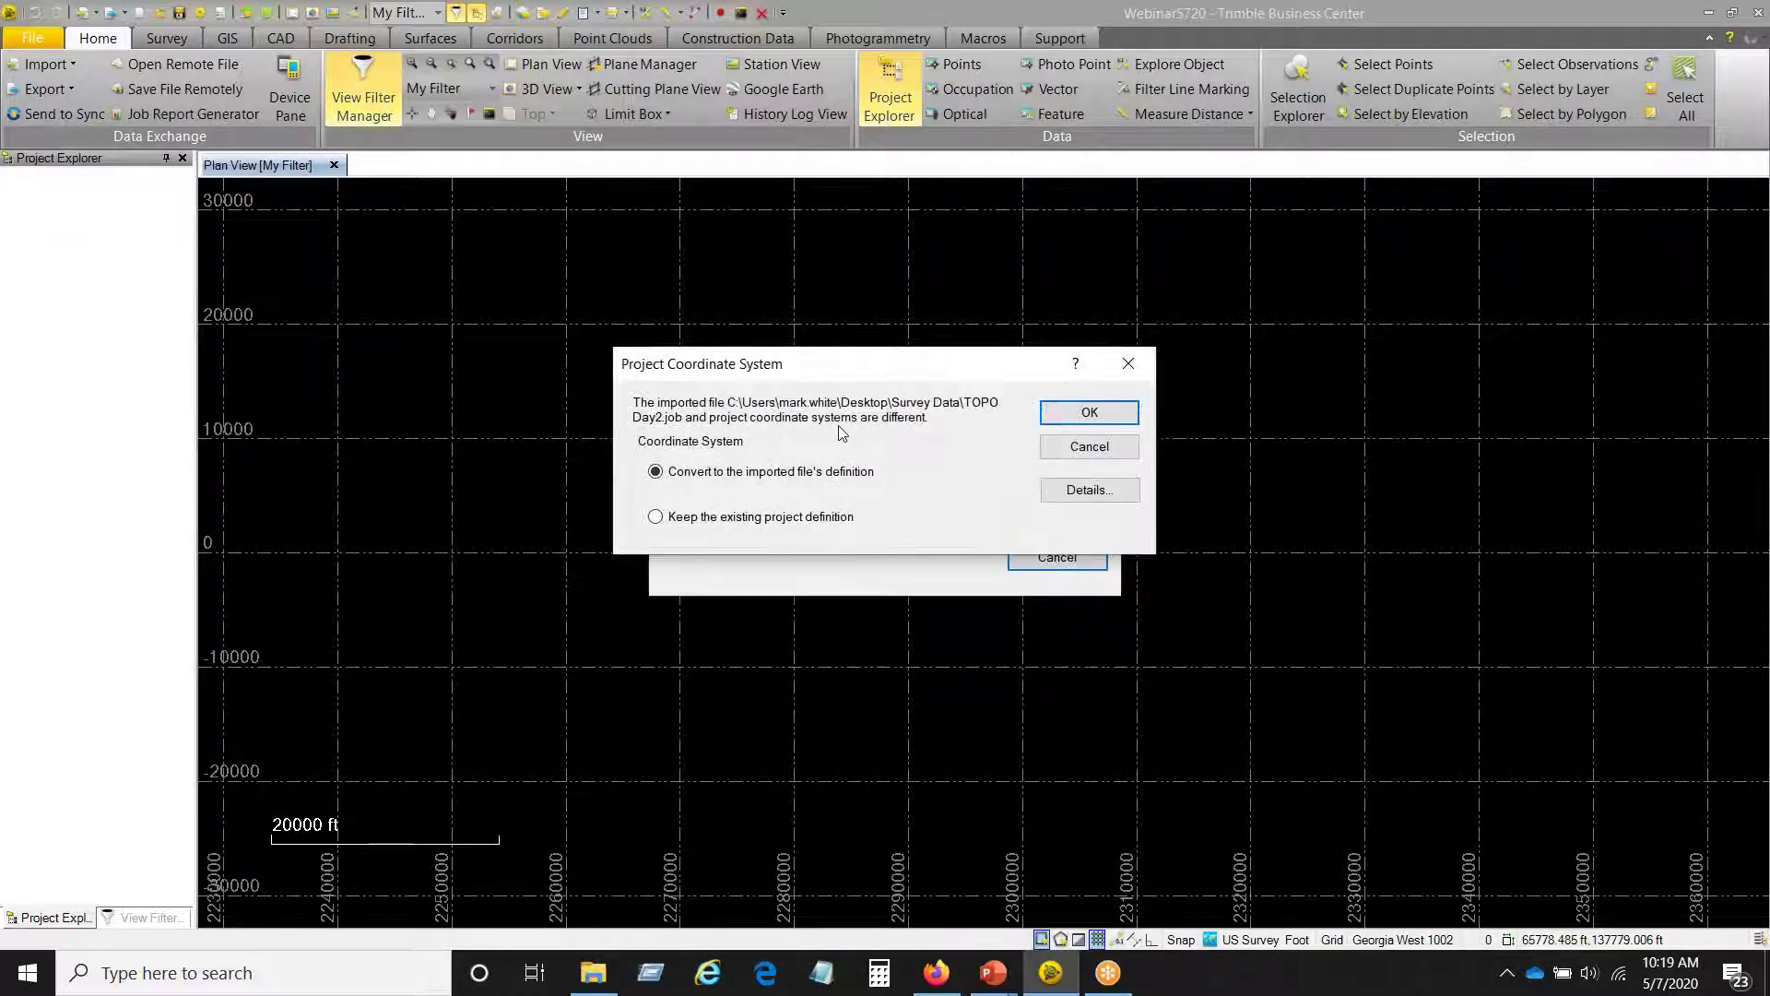
- Examine the detailed coordinate system comparison between the project and TOPO Day2.job, including project height and geoid model, and close the report
{"action": "left_click", "coordinate": [1089, 491]}
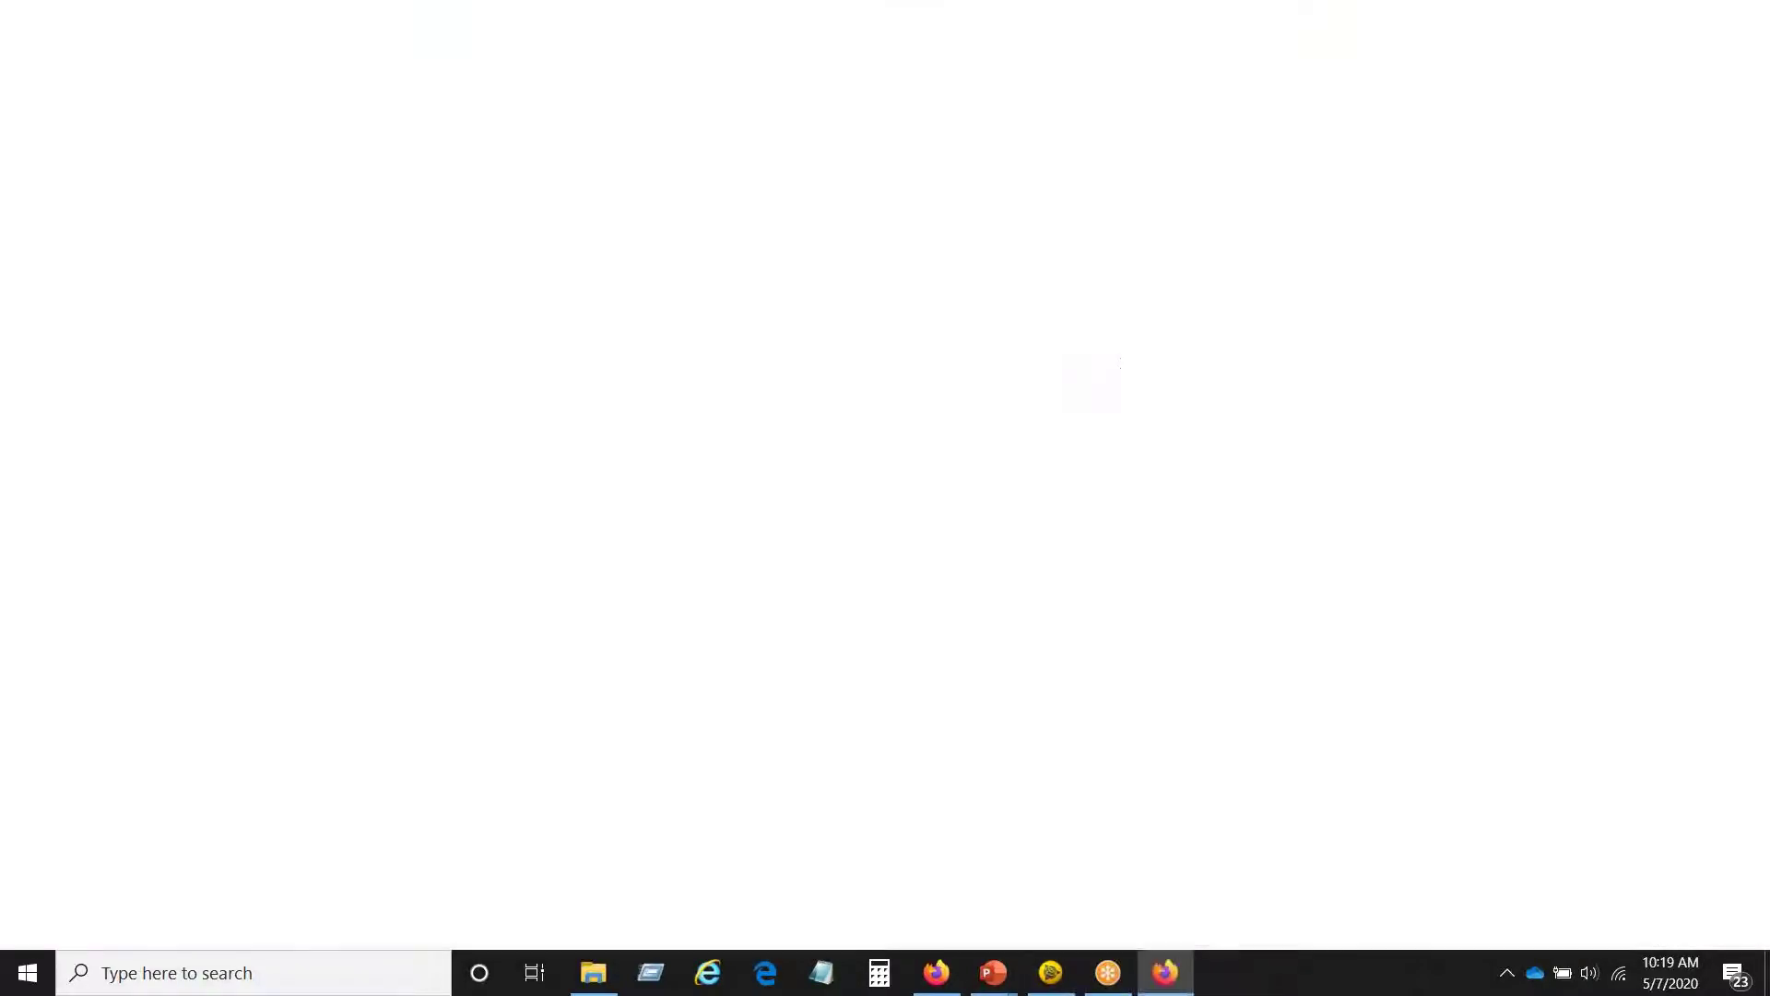
{"action": "scroll", "coordinate": [1092, 503], "scroll_direction": "down", "scroll_amount": 3}
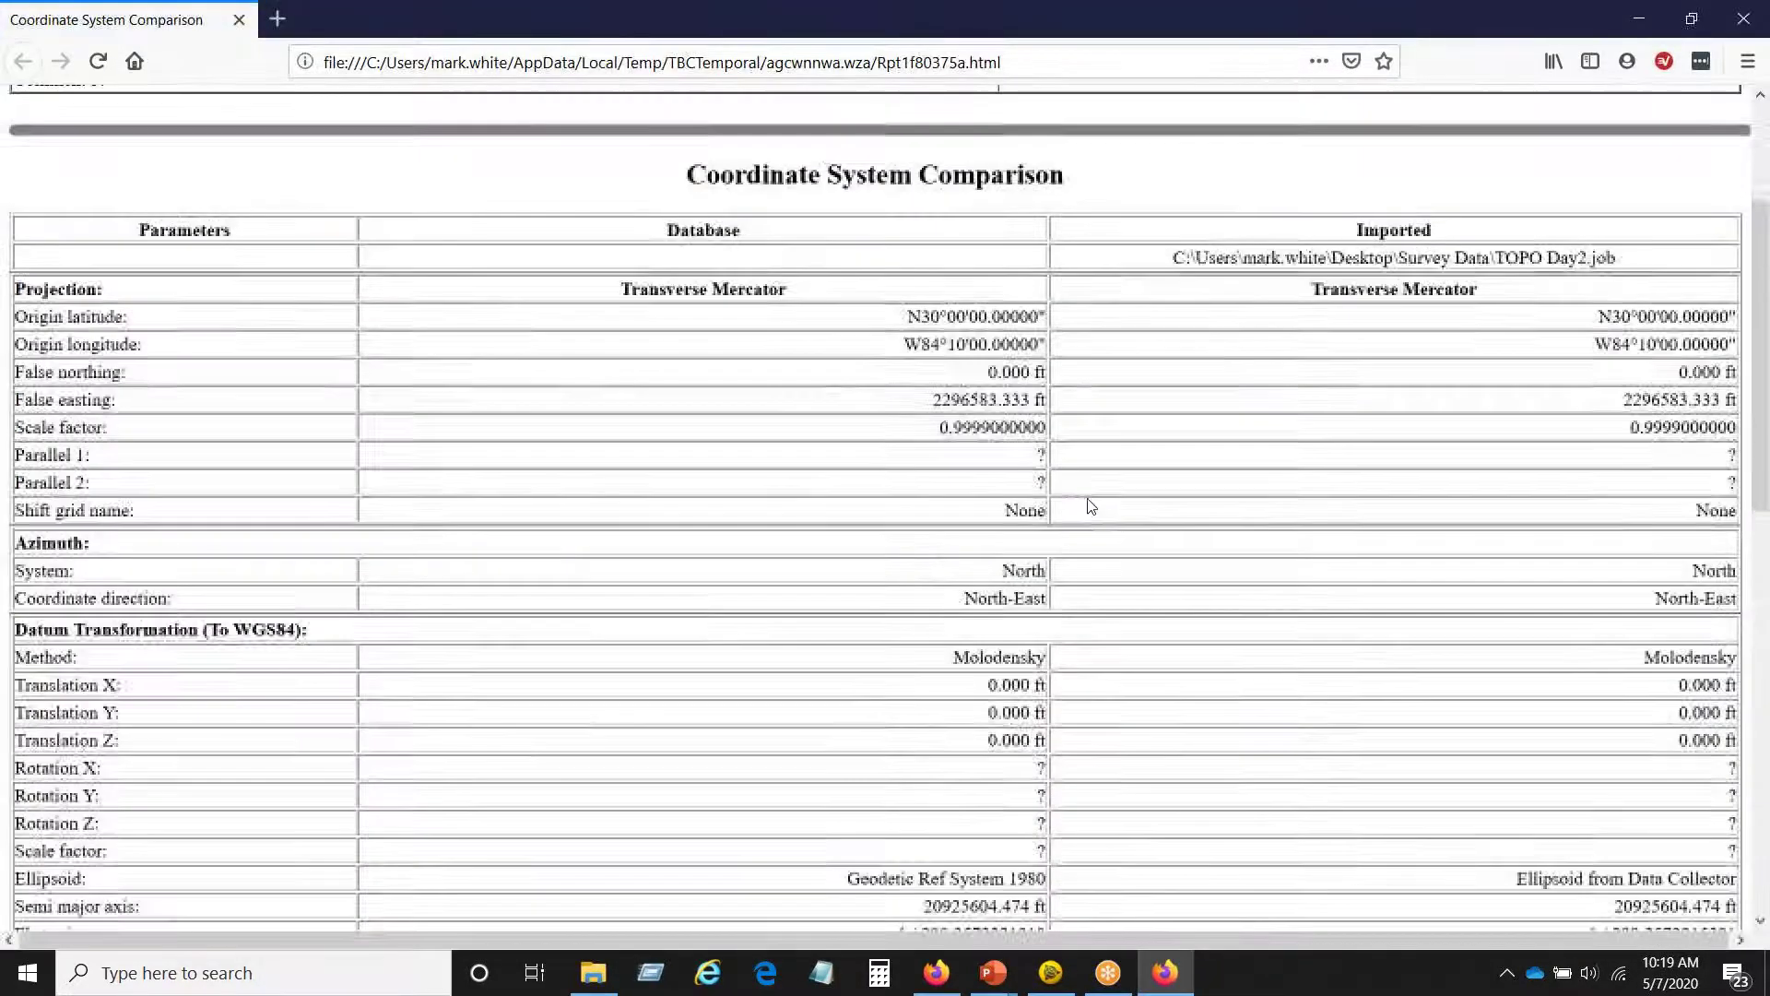
{"action": "scroll", "coordinate": [1091, 509], "scroll_direction": "down", "scroll_amount": 12}
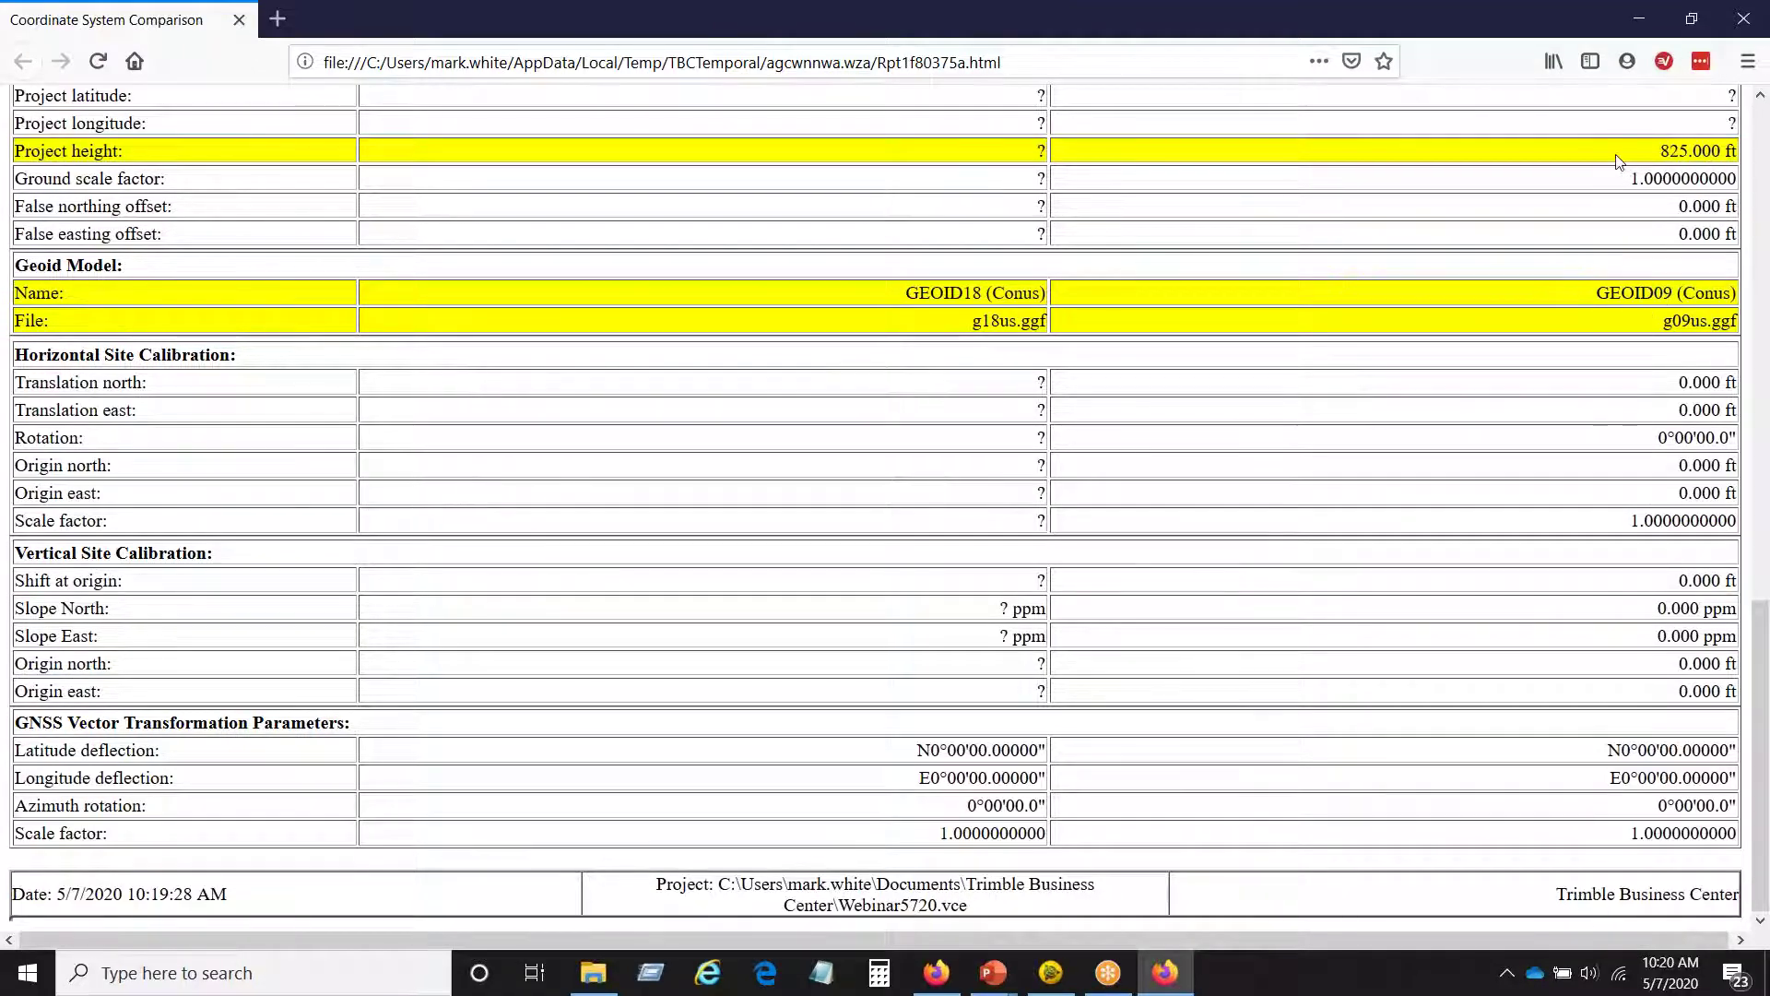
{"action": "scroll", "coordinate": [1529, 306], "scroll_direction": "up", "scroll_amount": 5}
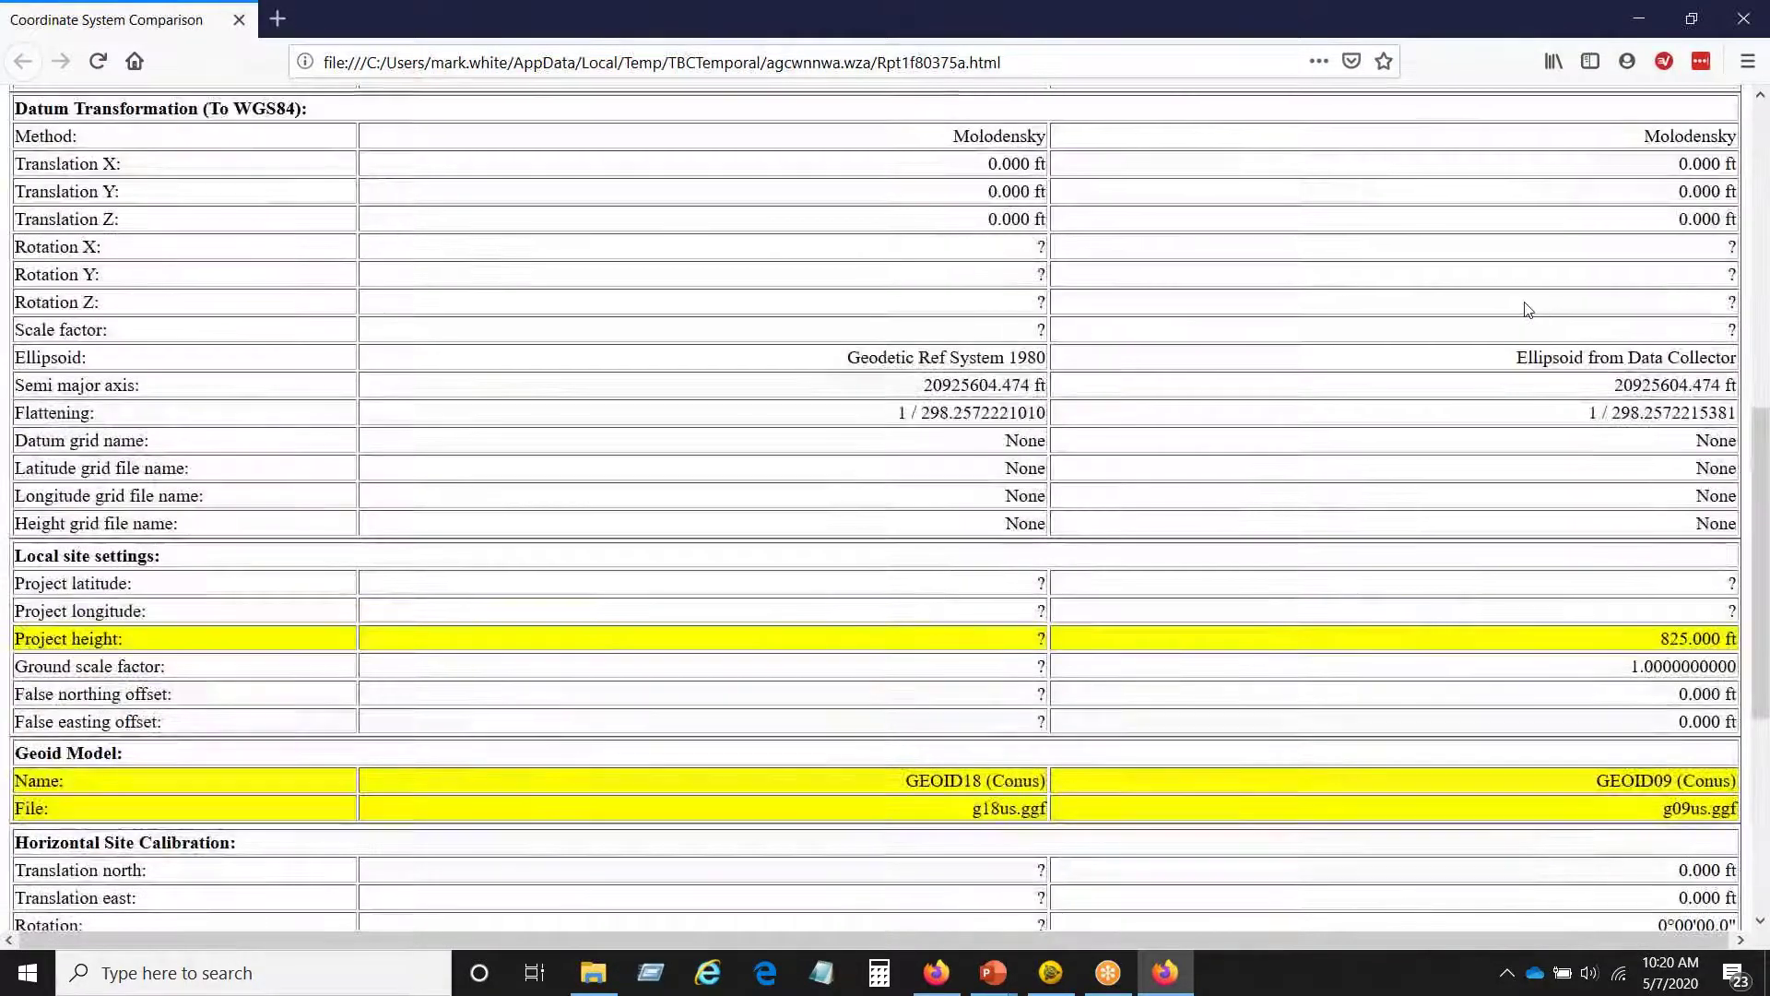
{"action": "scroll", "coordinate": [1525, 308], "scroll_direction": "up", "scroll_amount": 7}
{"action": "scroll", "coordinate": [1530, 308], "scroll_direction": "down", "scroll_amount": 1}
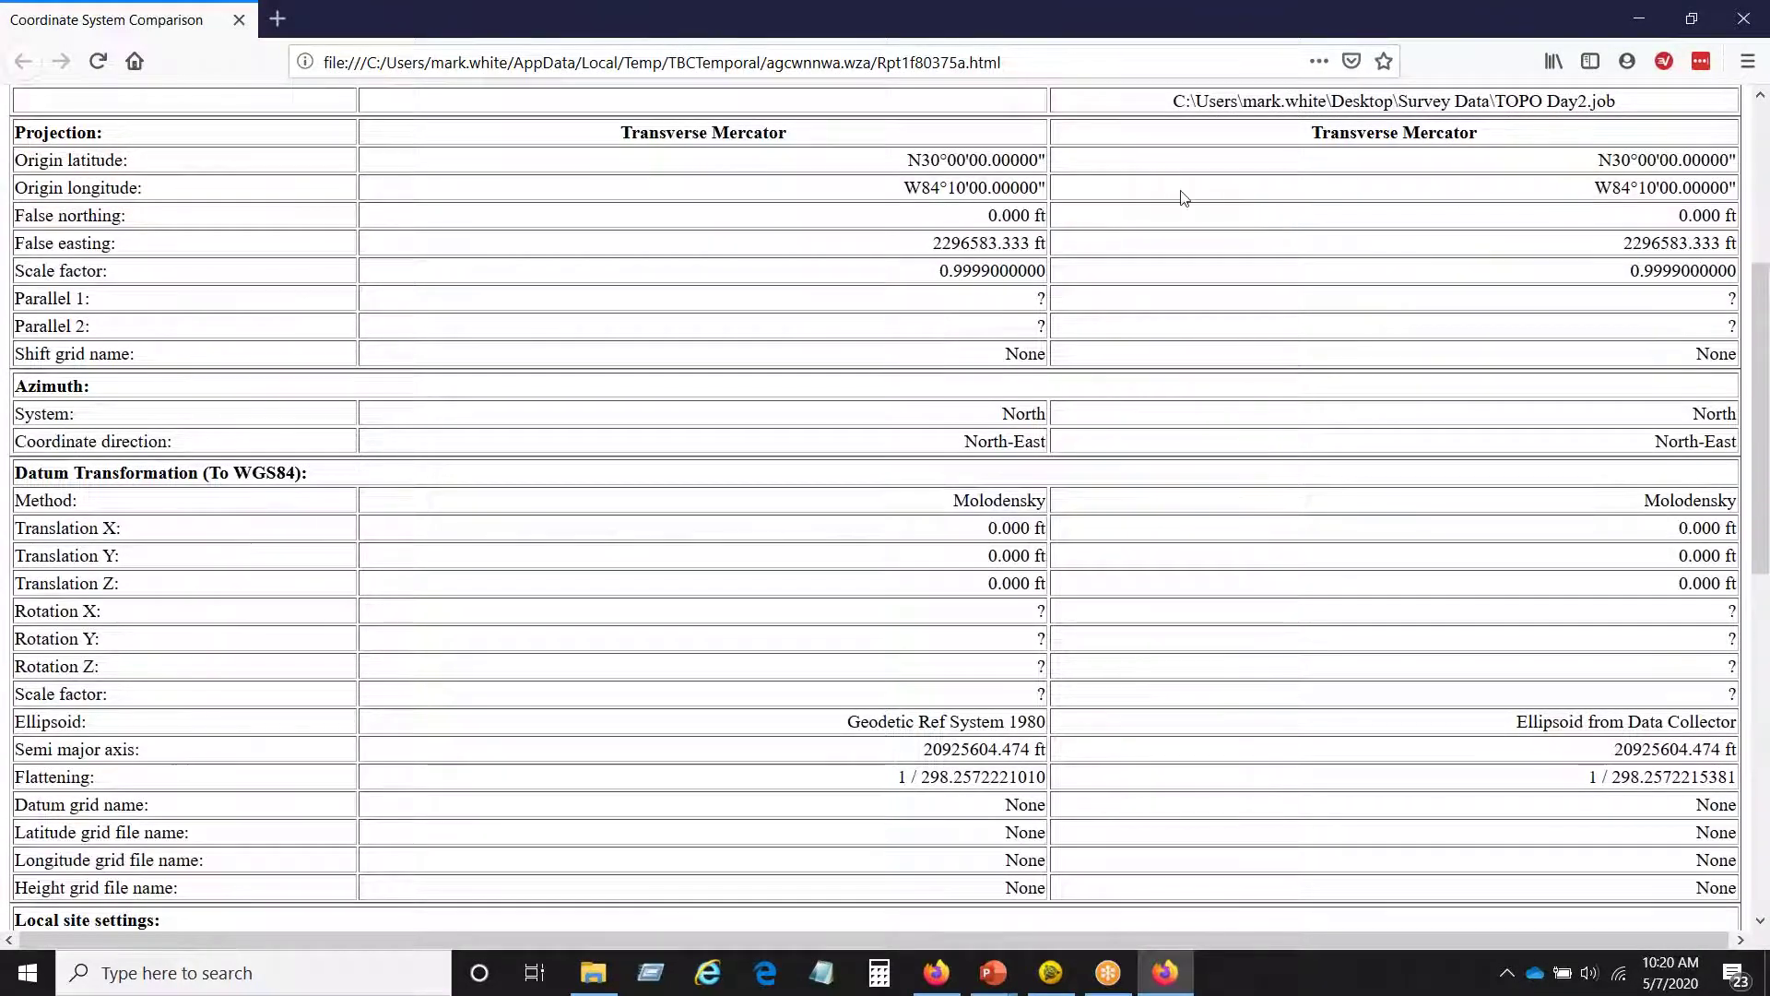
{"action": "scroll", "coordinate": [1271, 253], "scroll_direction": "up", "scroll_amount": 5}
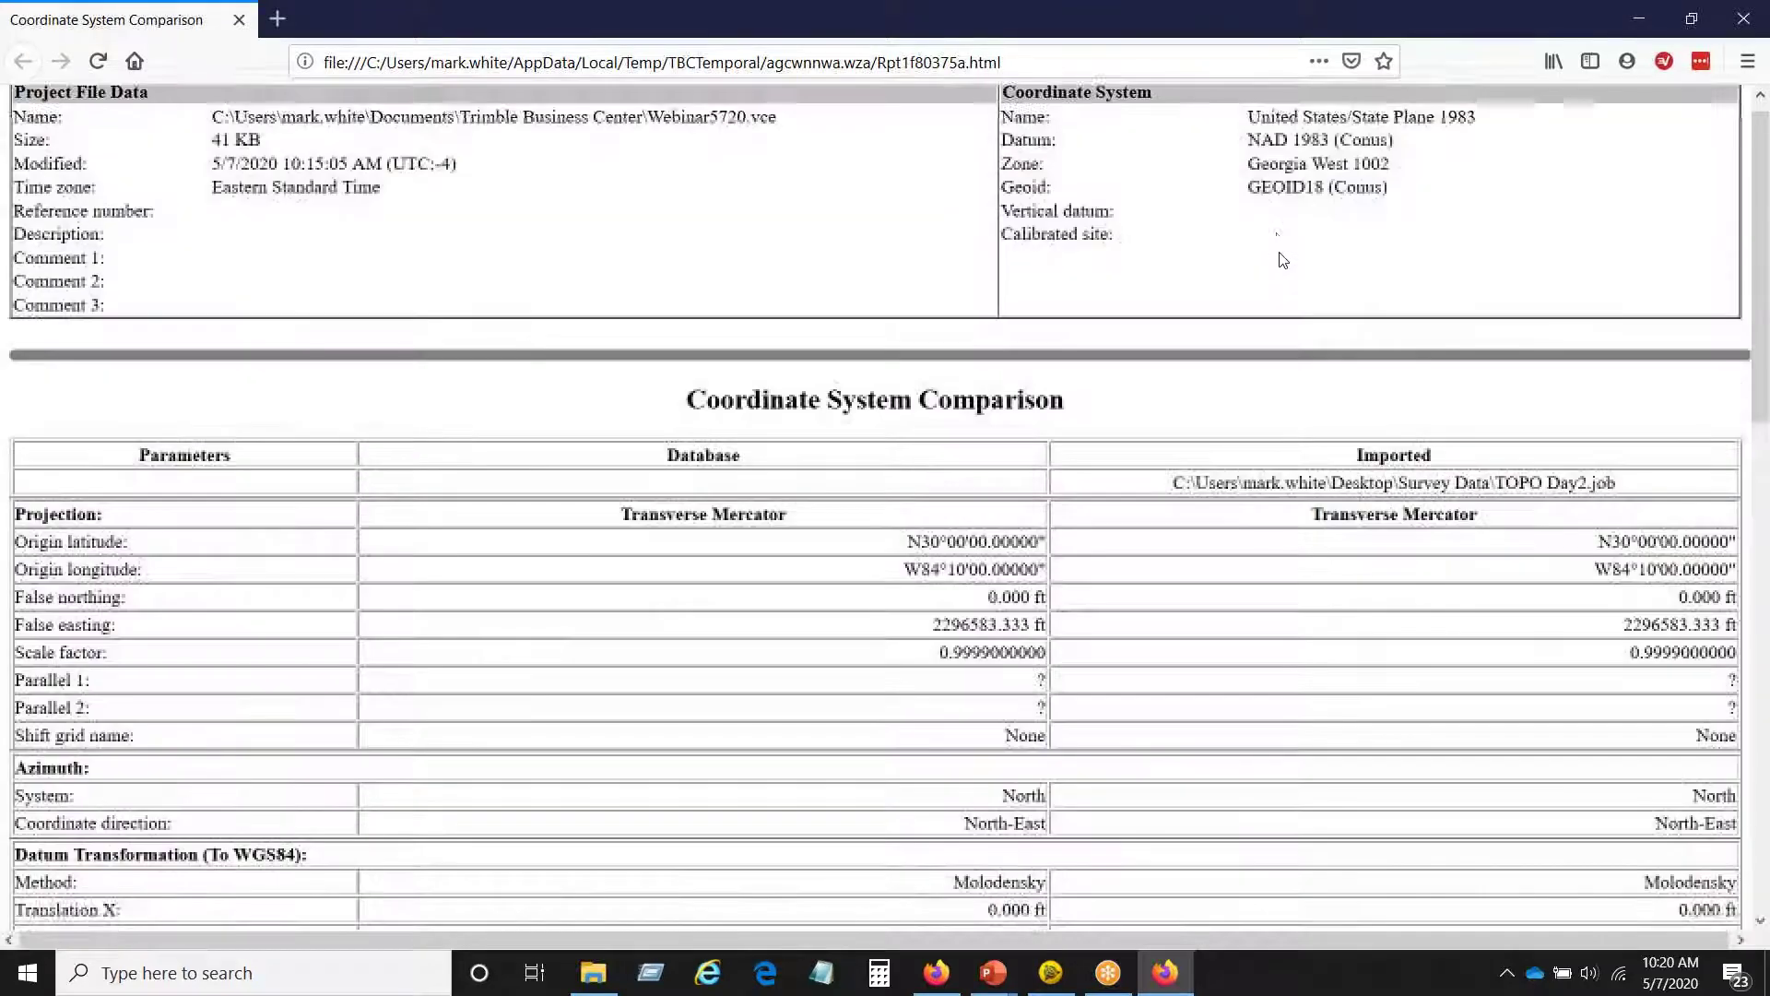
{"action": "left_click", "coordinate": [1743, 23]}
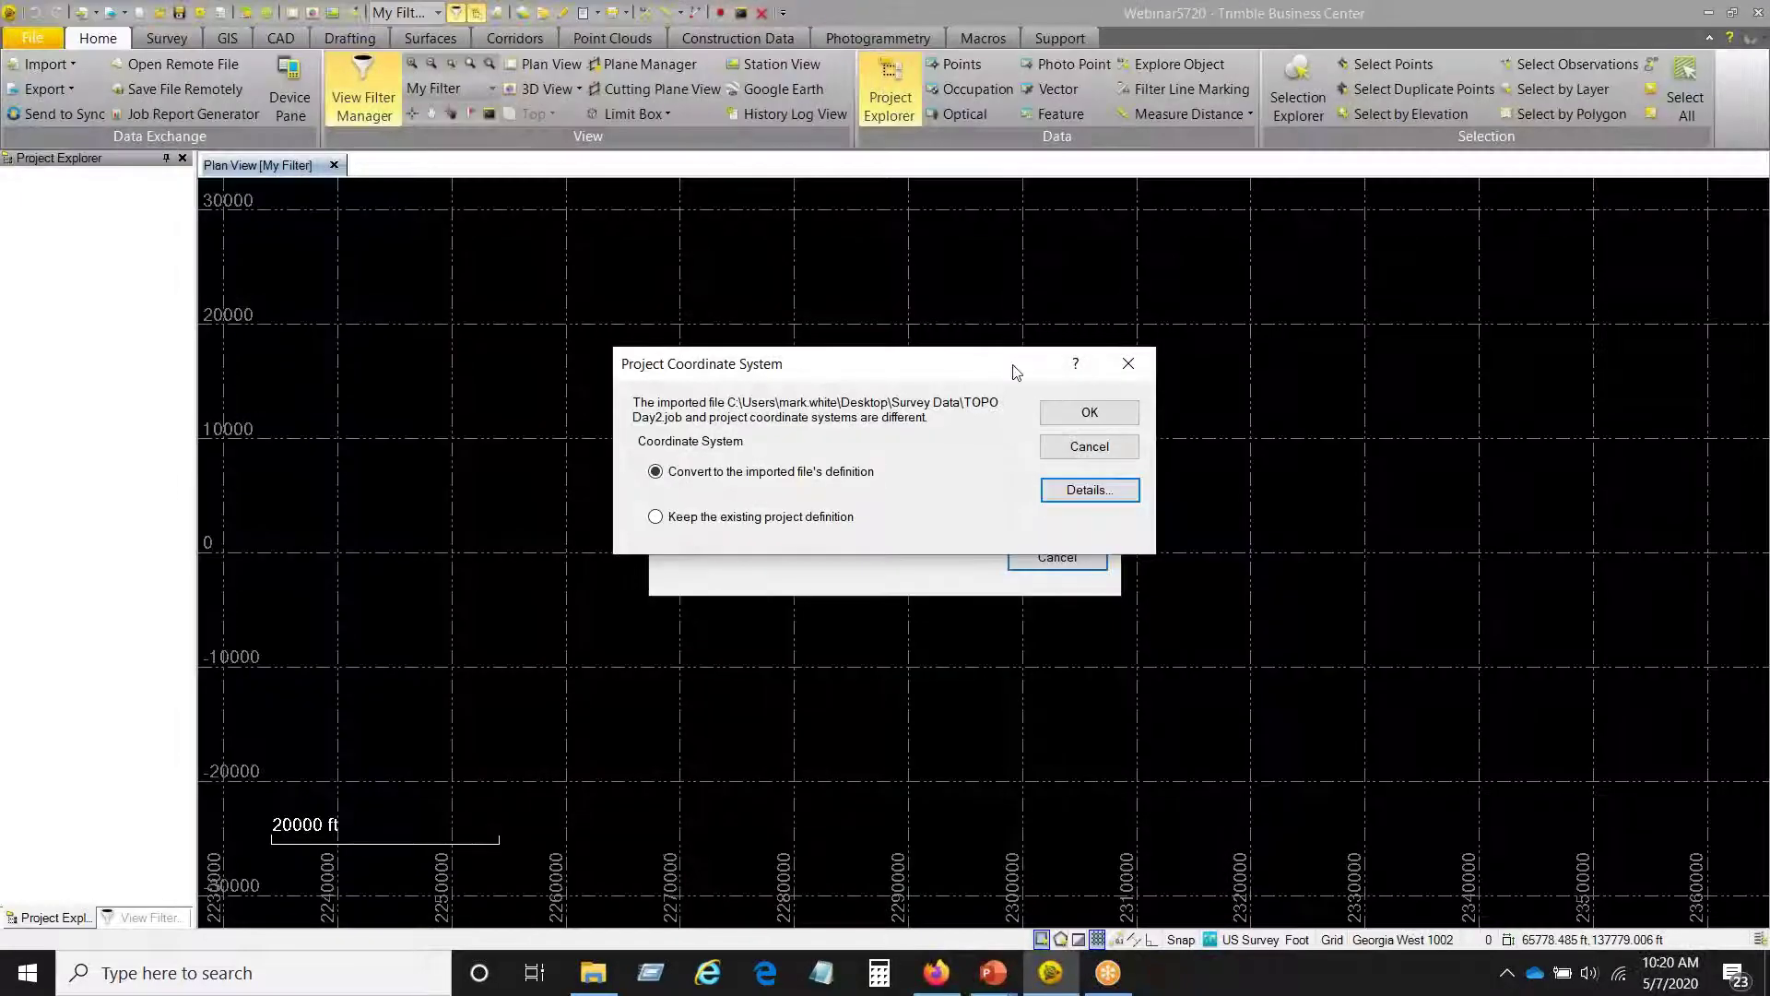
- Keep the existing project coordinate system definition when importing TOPO Day2.job
{"action": "left_click", "coordinate": [656, 517]}
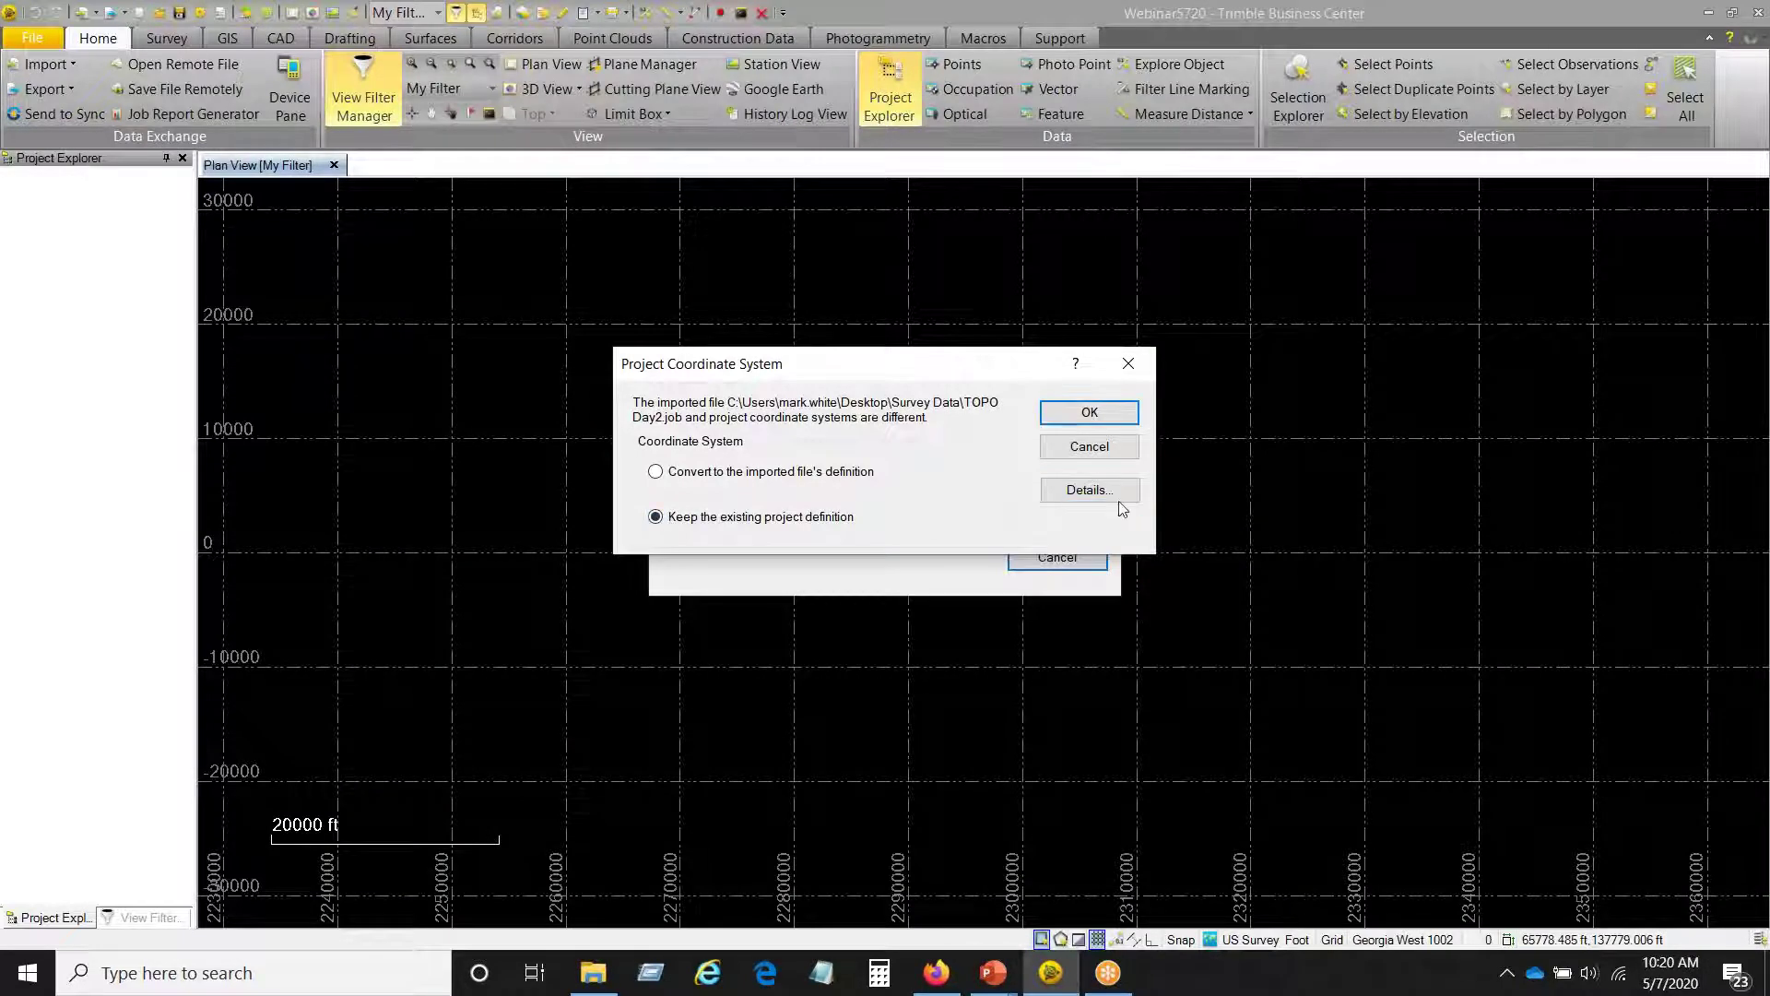
{"action": "left_click", "coordinate": [1107, 412]}
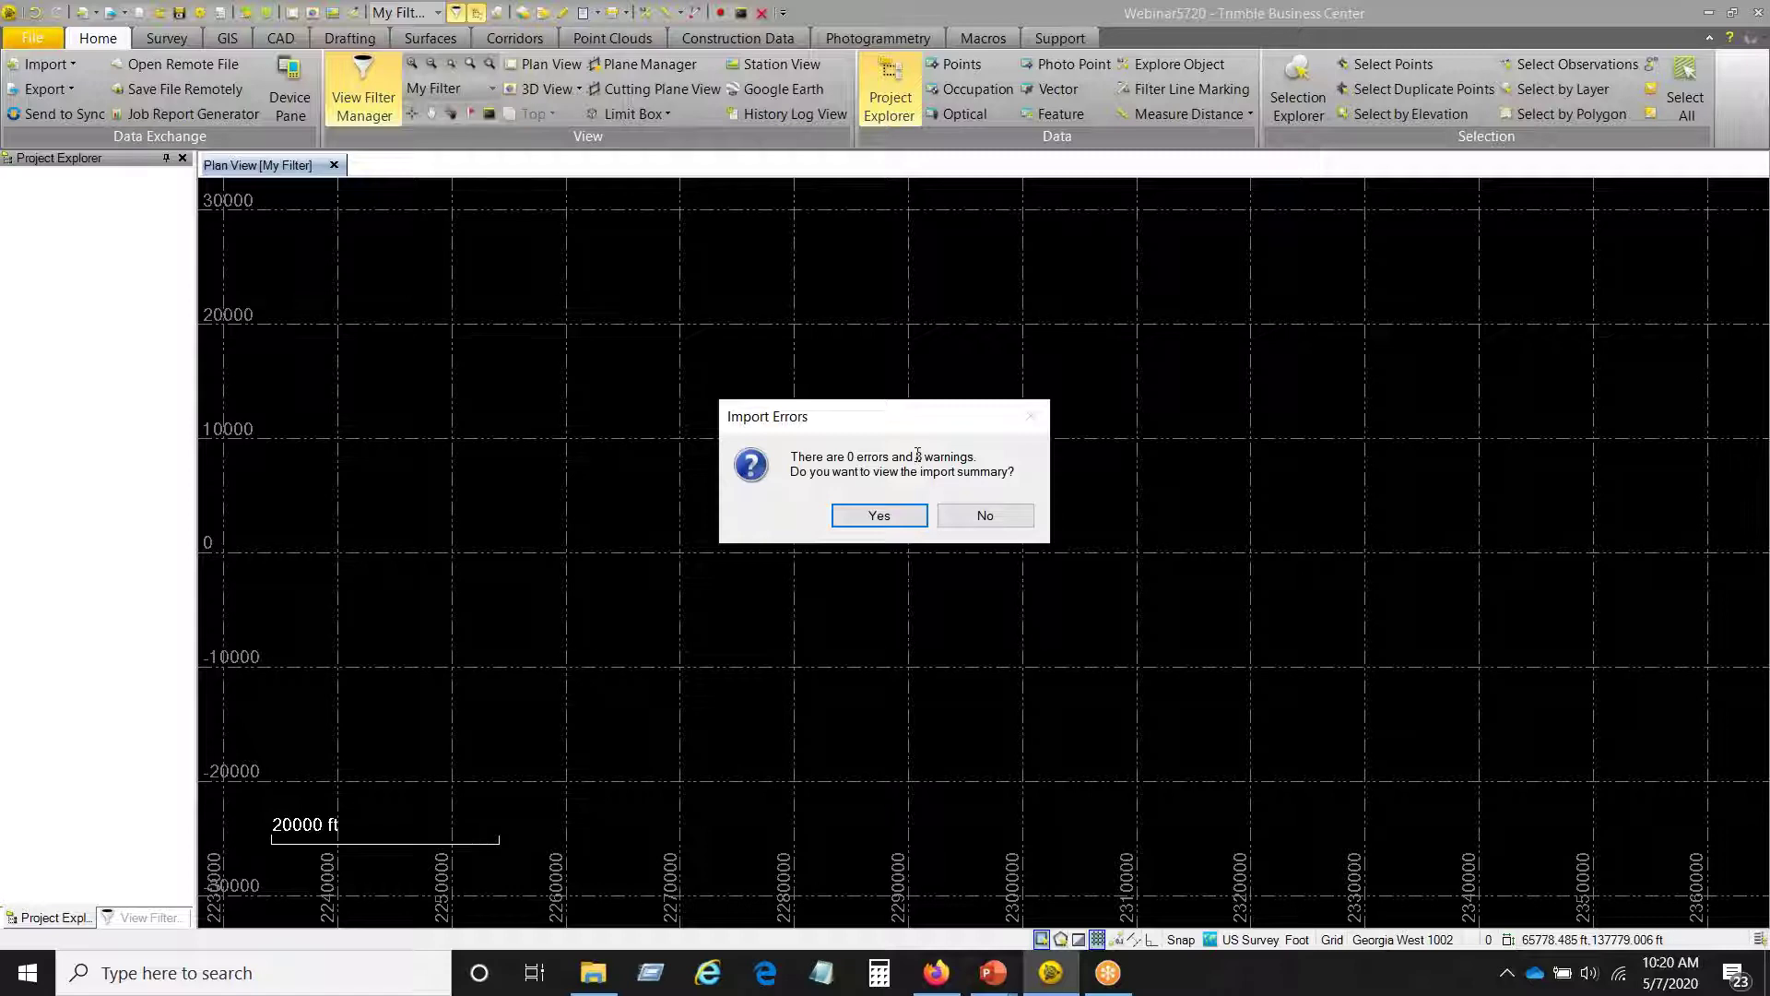
- View the import summary, examine the warnings and messages for DPTraverse.job and TOPO Day2.job, and close the report
{"action": "left_click", "coordinate": [879, 517]}
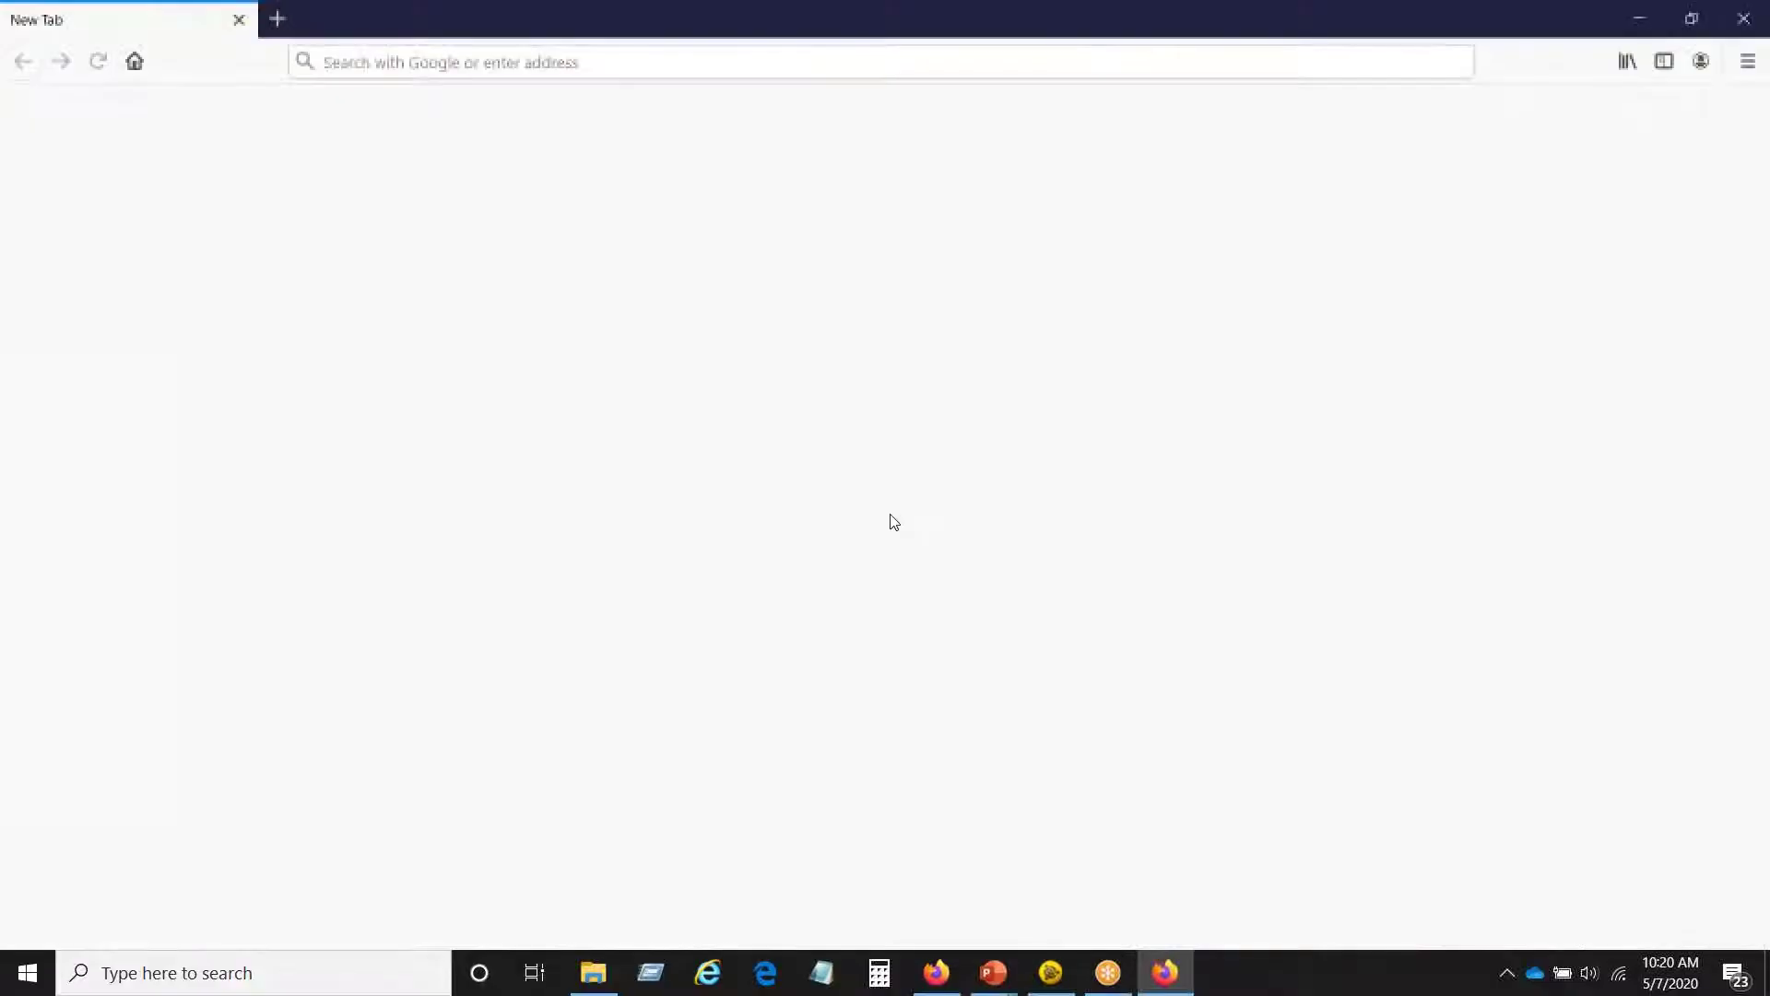
{"action": "scroll", "coordinate": [905, 367], "scroll_direction": "down", "scroll_amount": 5}
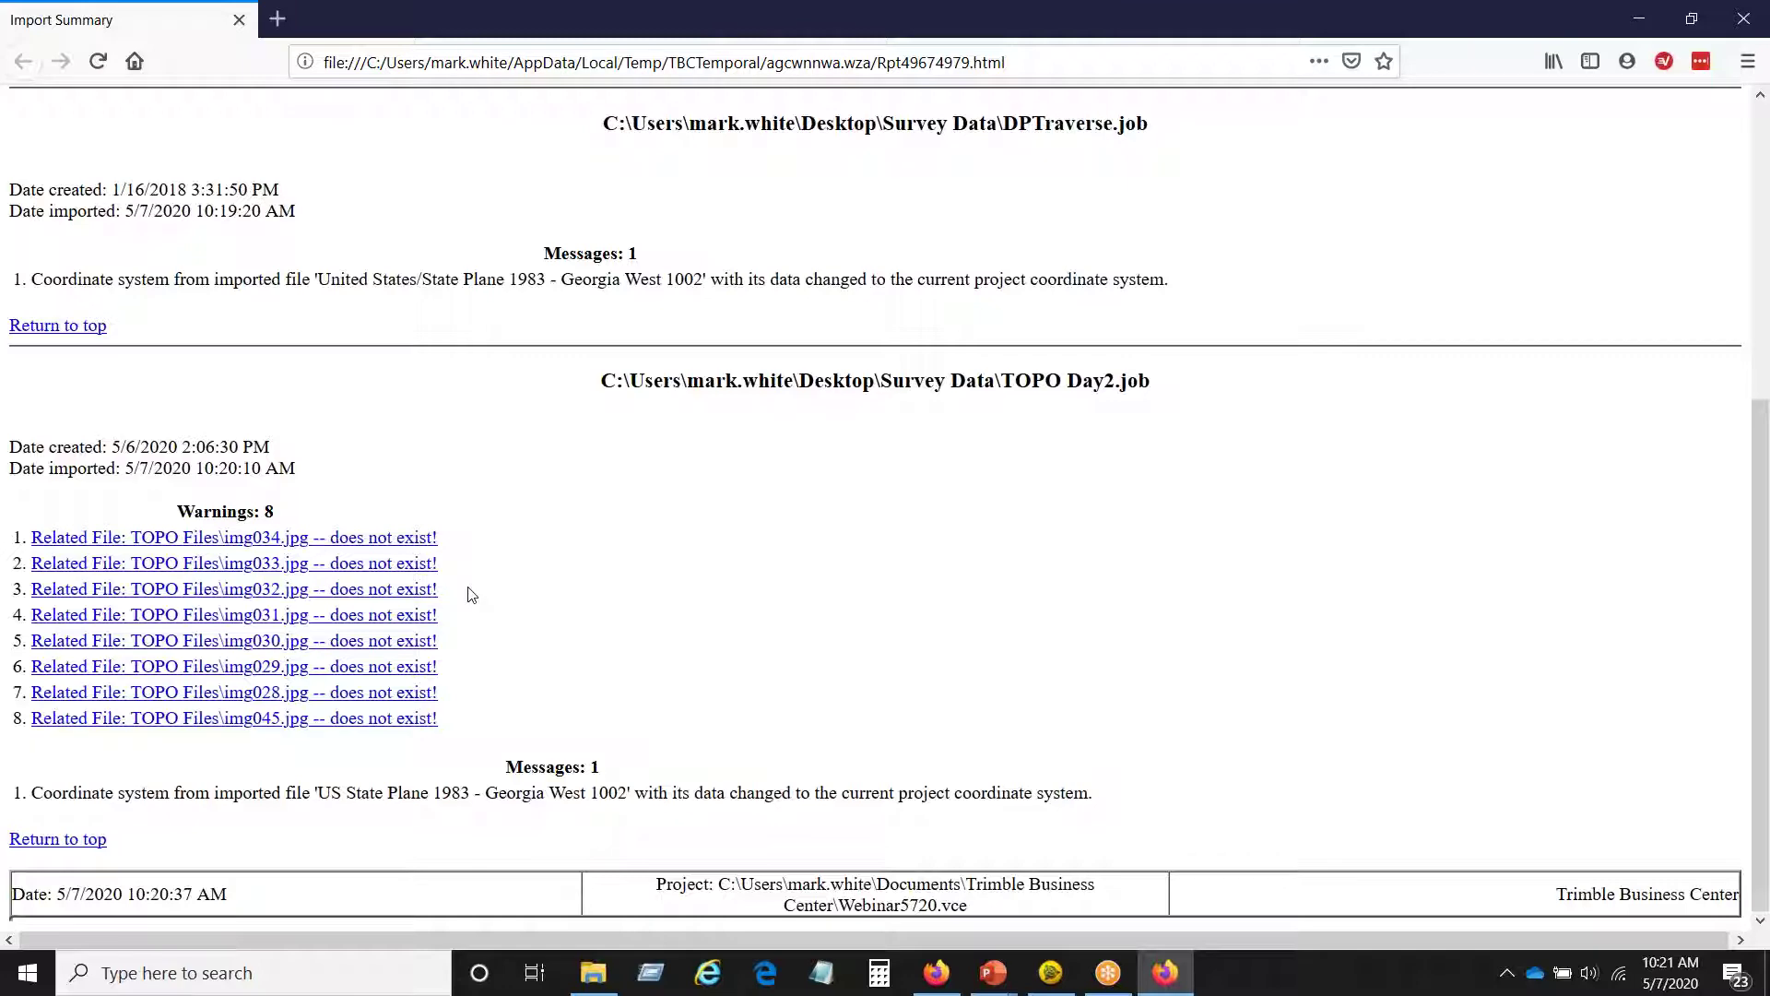
{"action": "left_click", "coordinate": [1742, 19]}
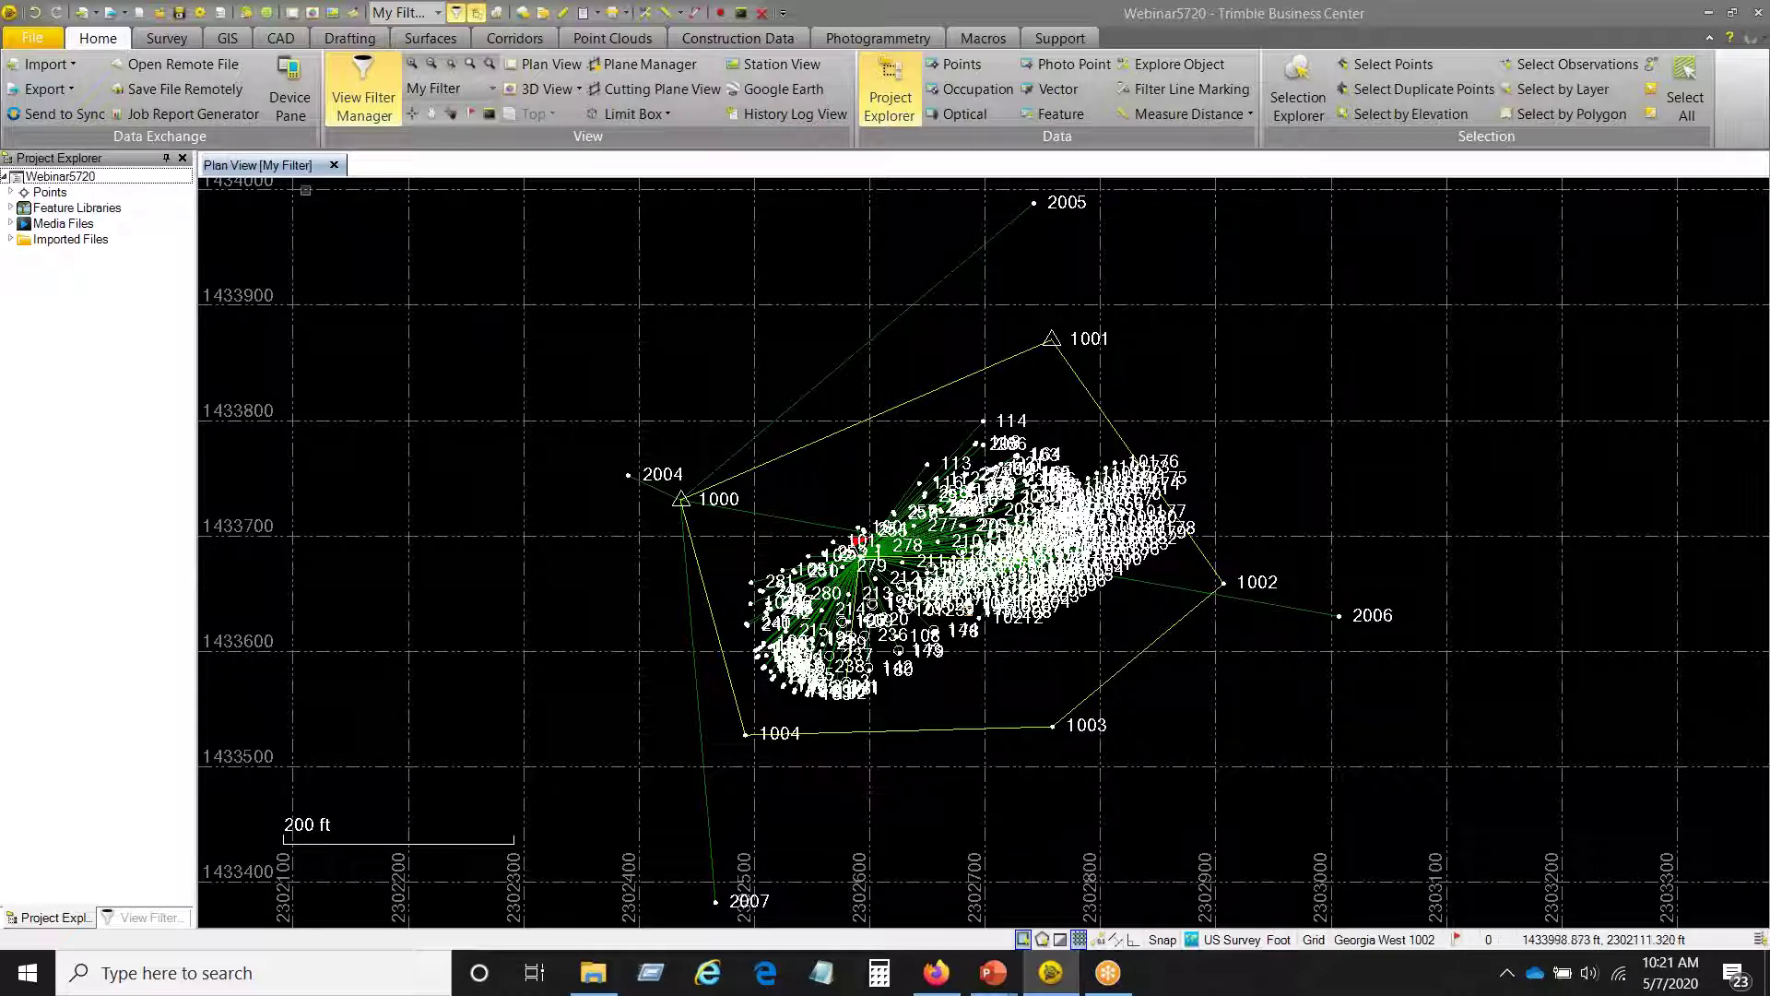
- Open the local site settings and turn off the Free object snap in the running snap mode options
{"action": "left_click", "coordinate": [176, 38]}
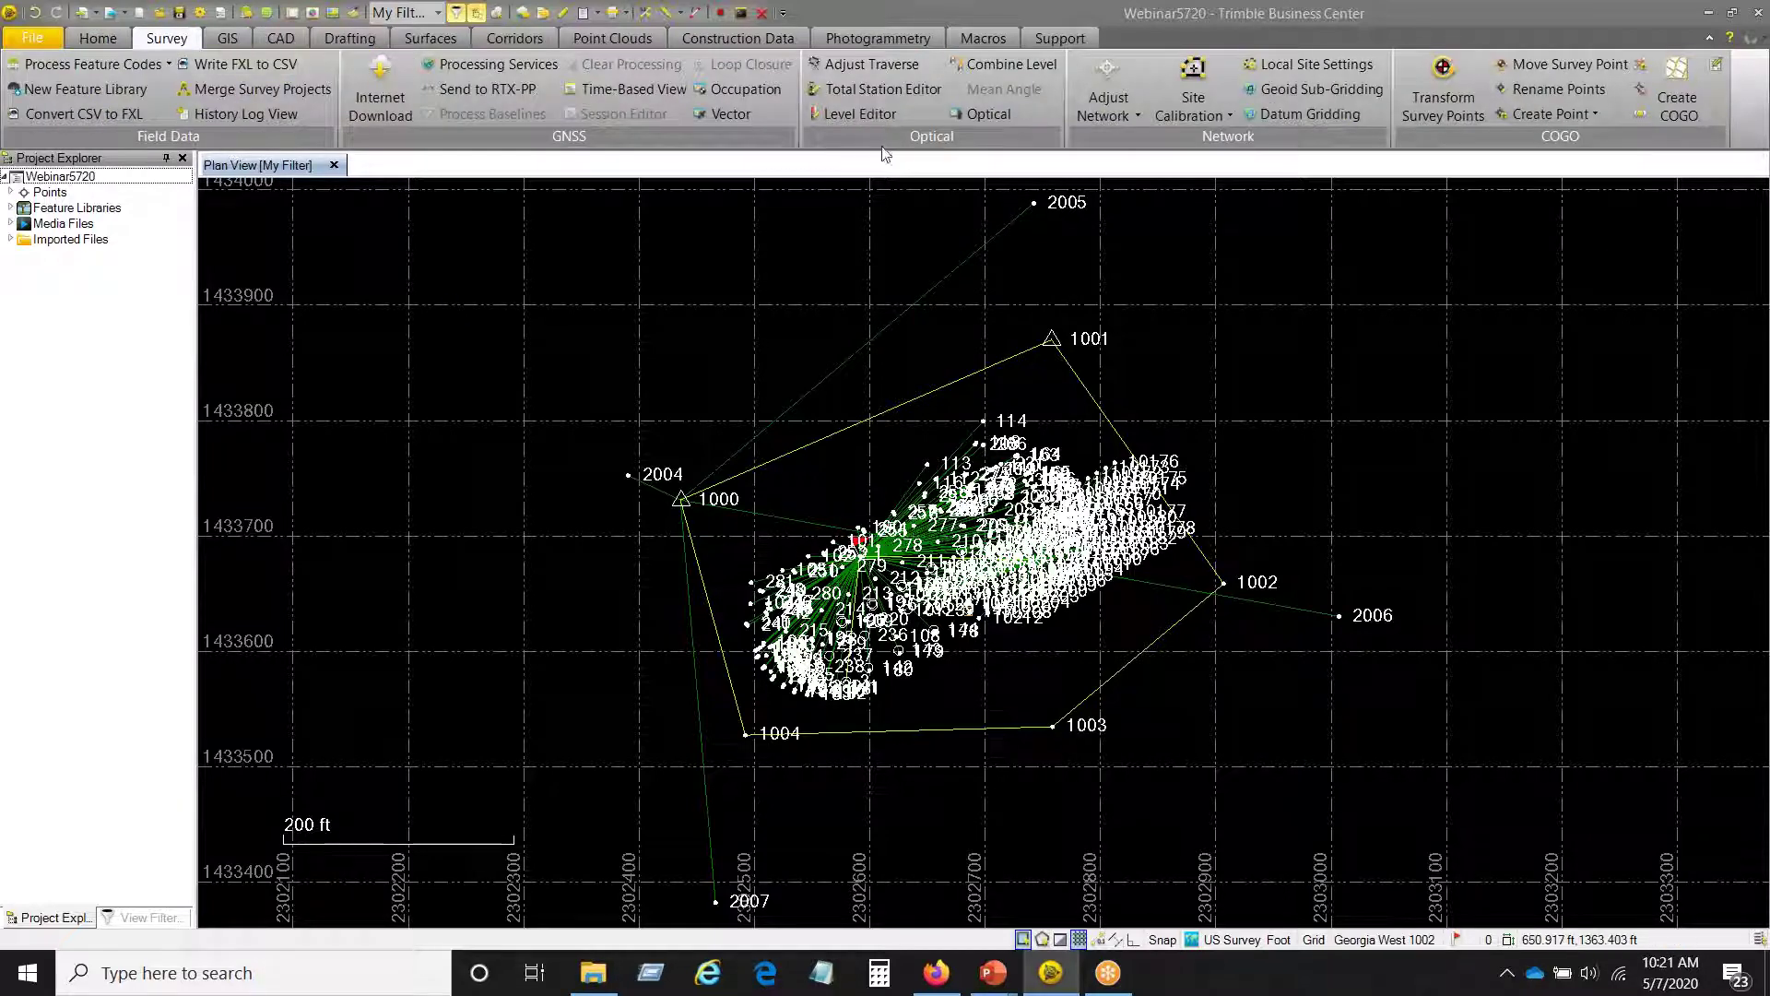
{"action": "left_click", "coordinate": [1281, 68]}
{"action": "left_click", "coordinate": [1328, 308]}
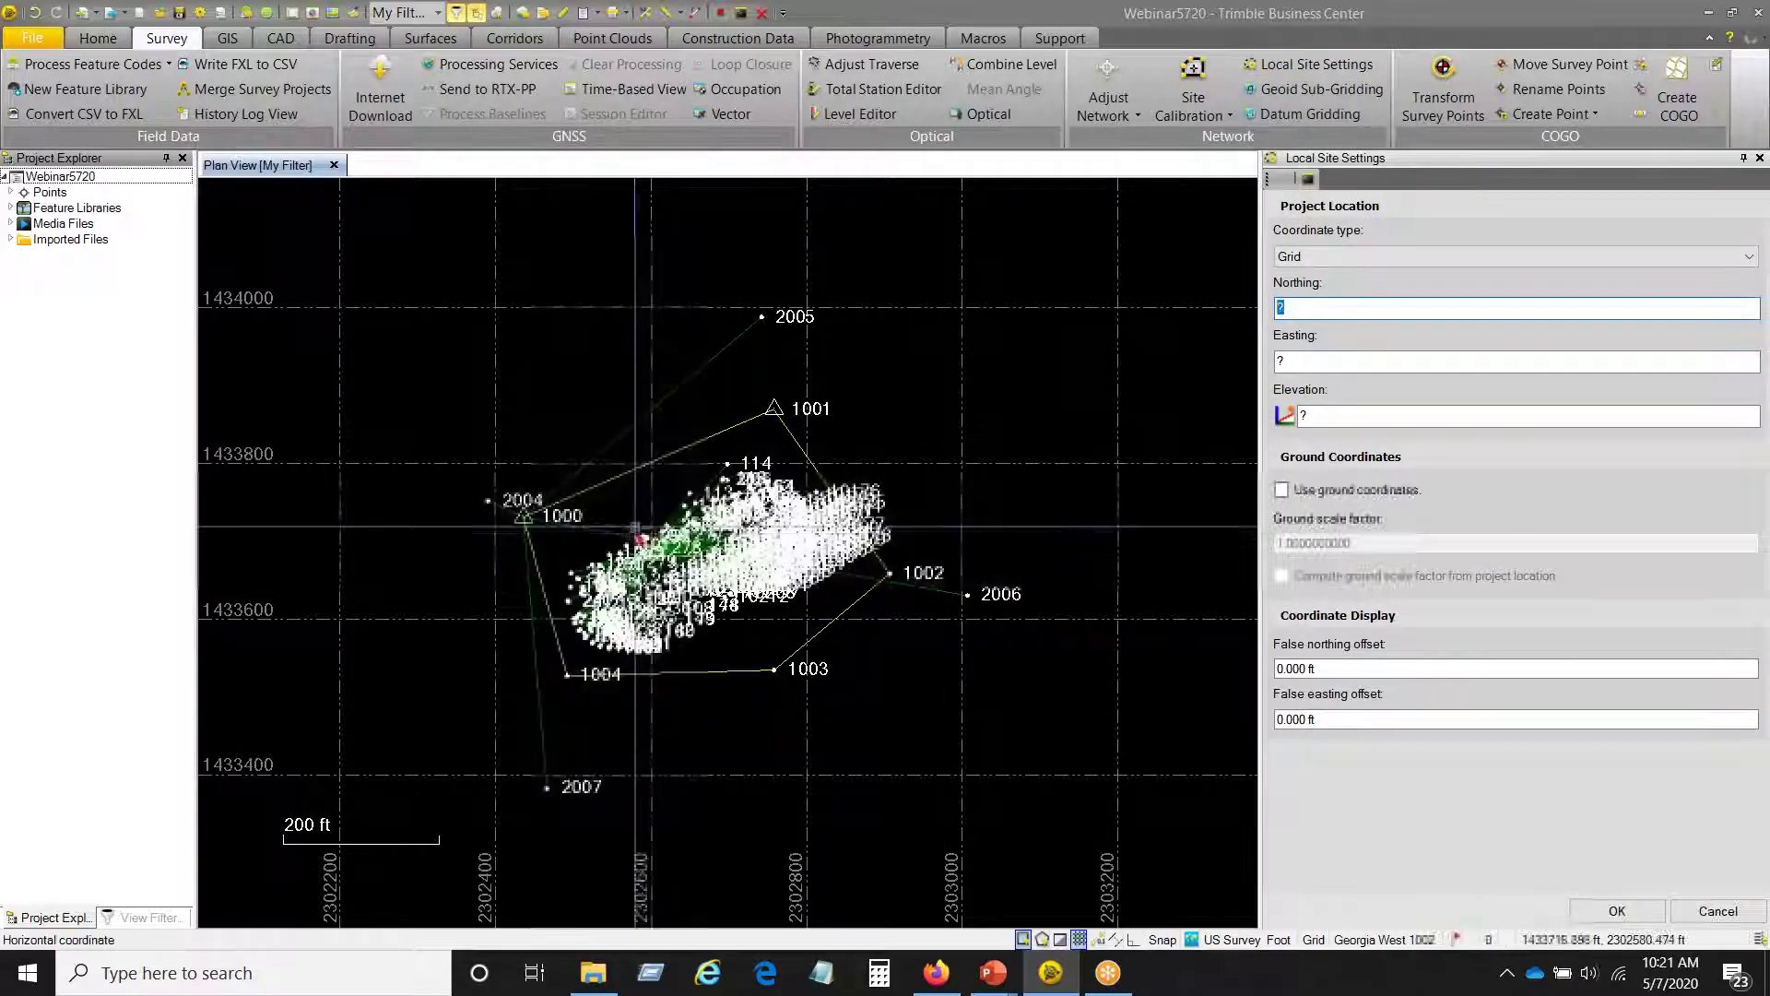
{"action": "scroll", "coordinate": [634, 527], "scroll_direction": "up", "scroll_amount": 6}
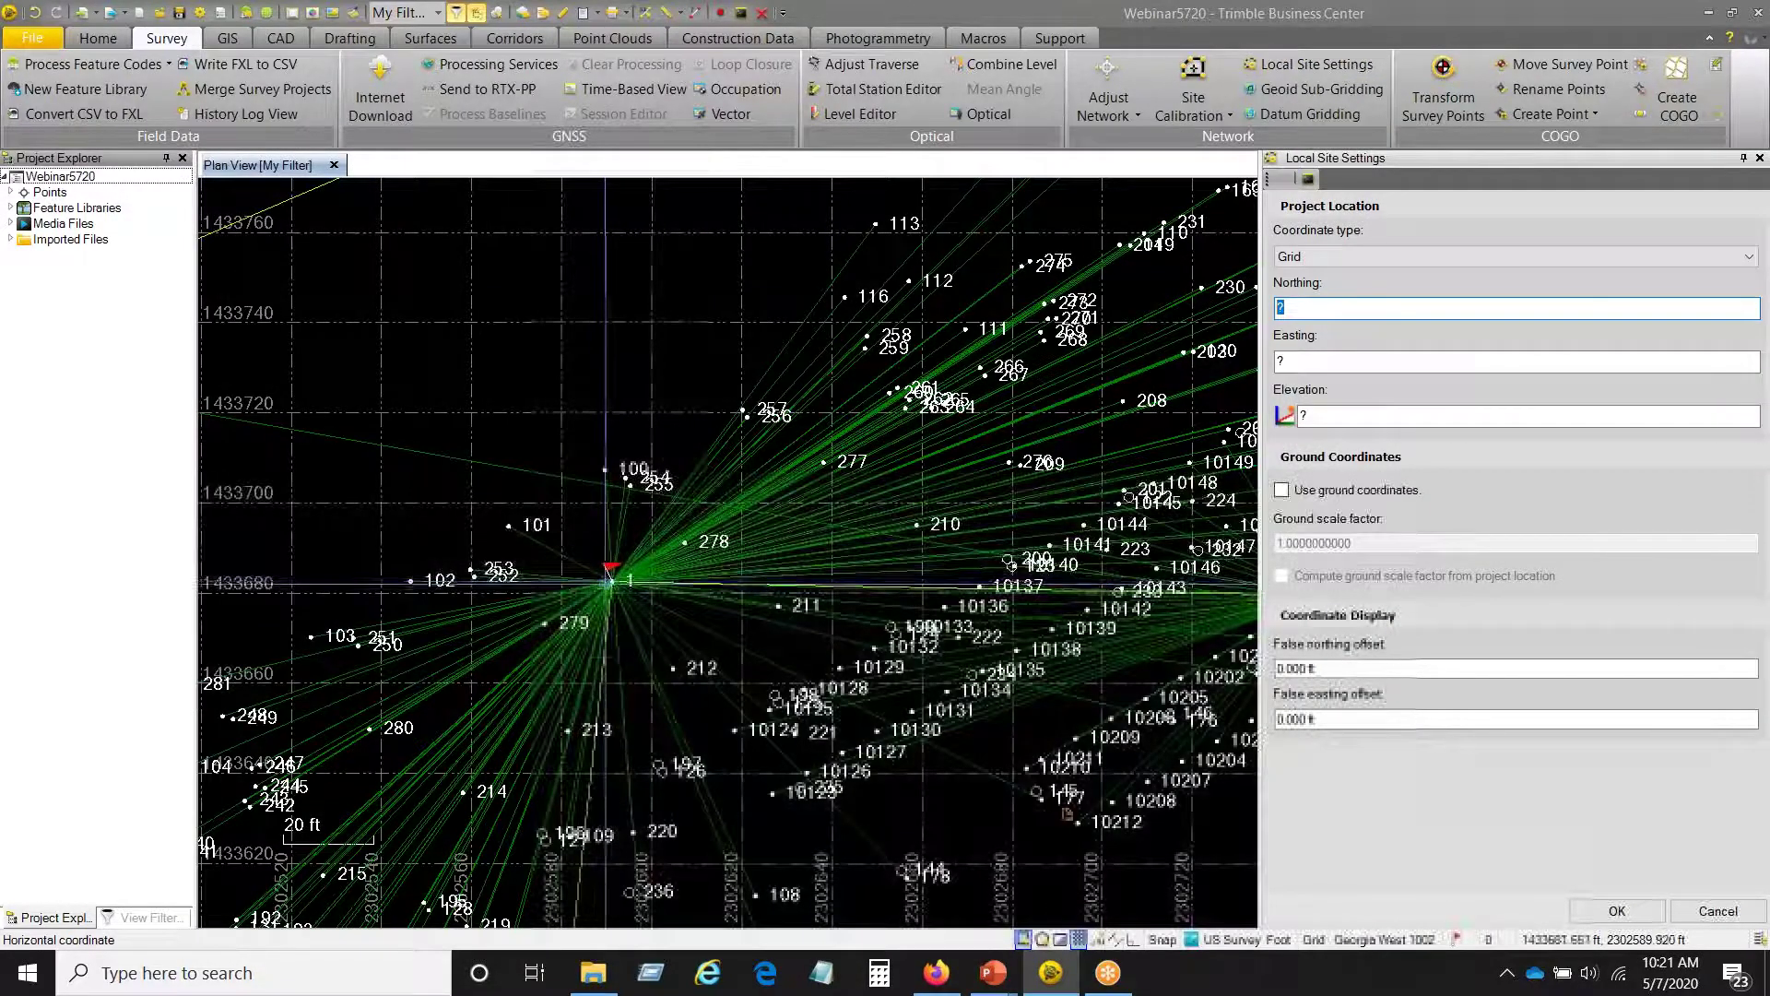
{"action": "left_click", "coordinate": [1163, 939]}
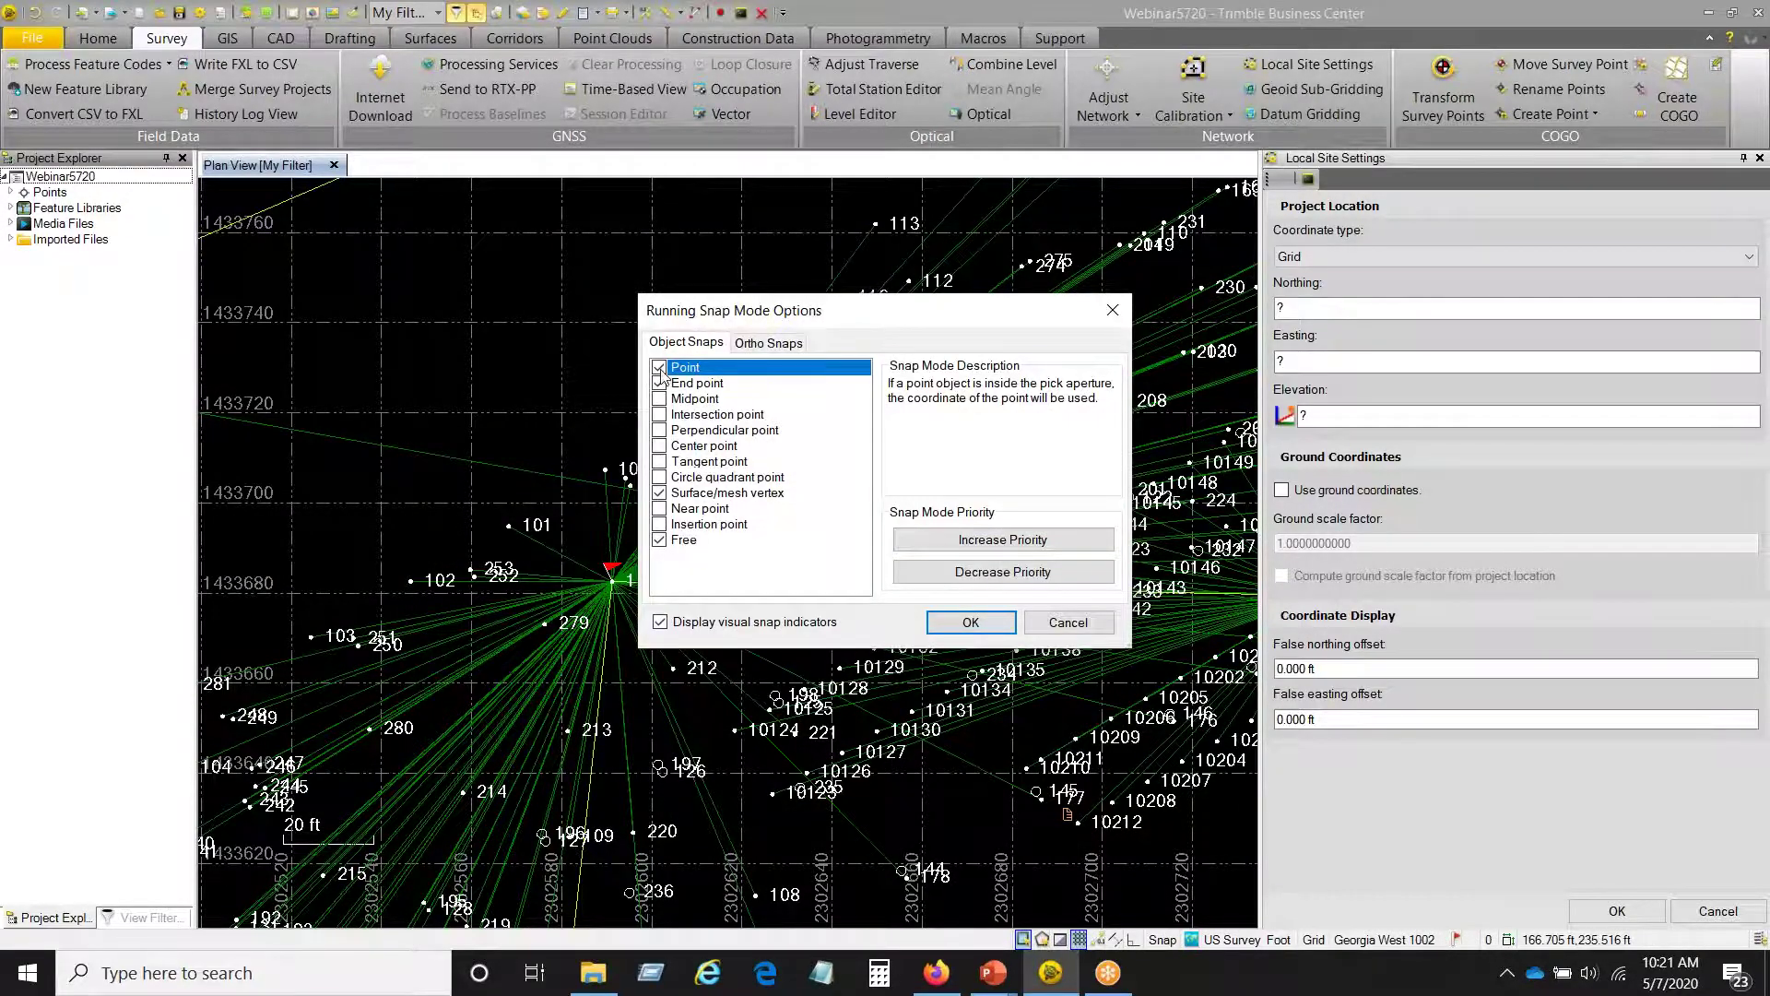
{"action": "left_click", "coordinate": [658, 494]}
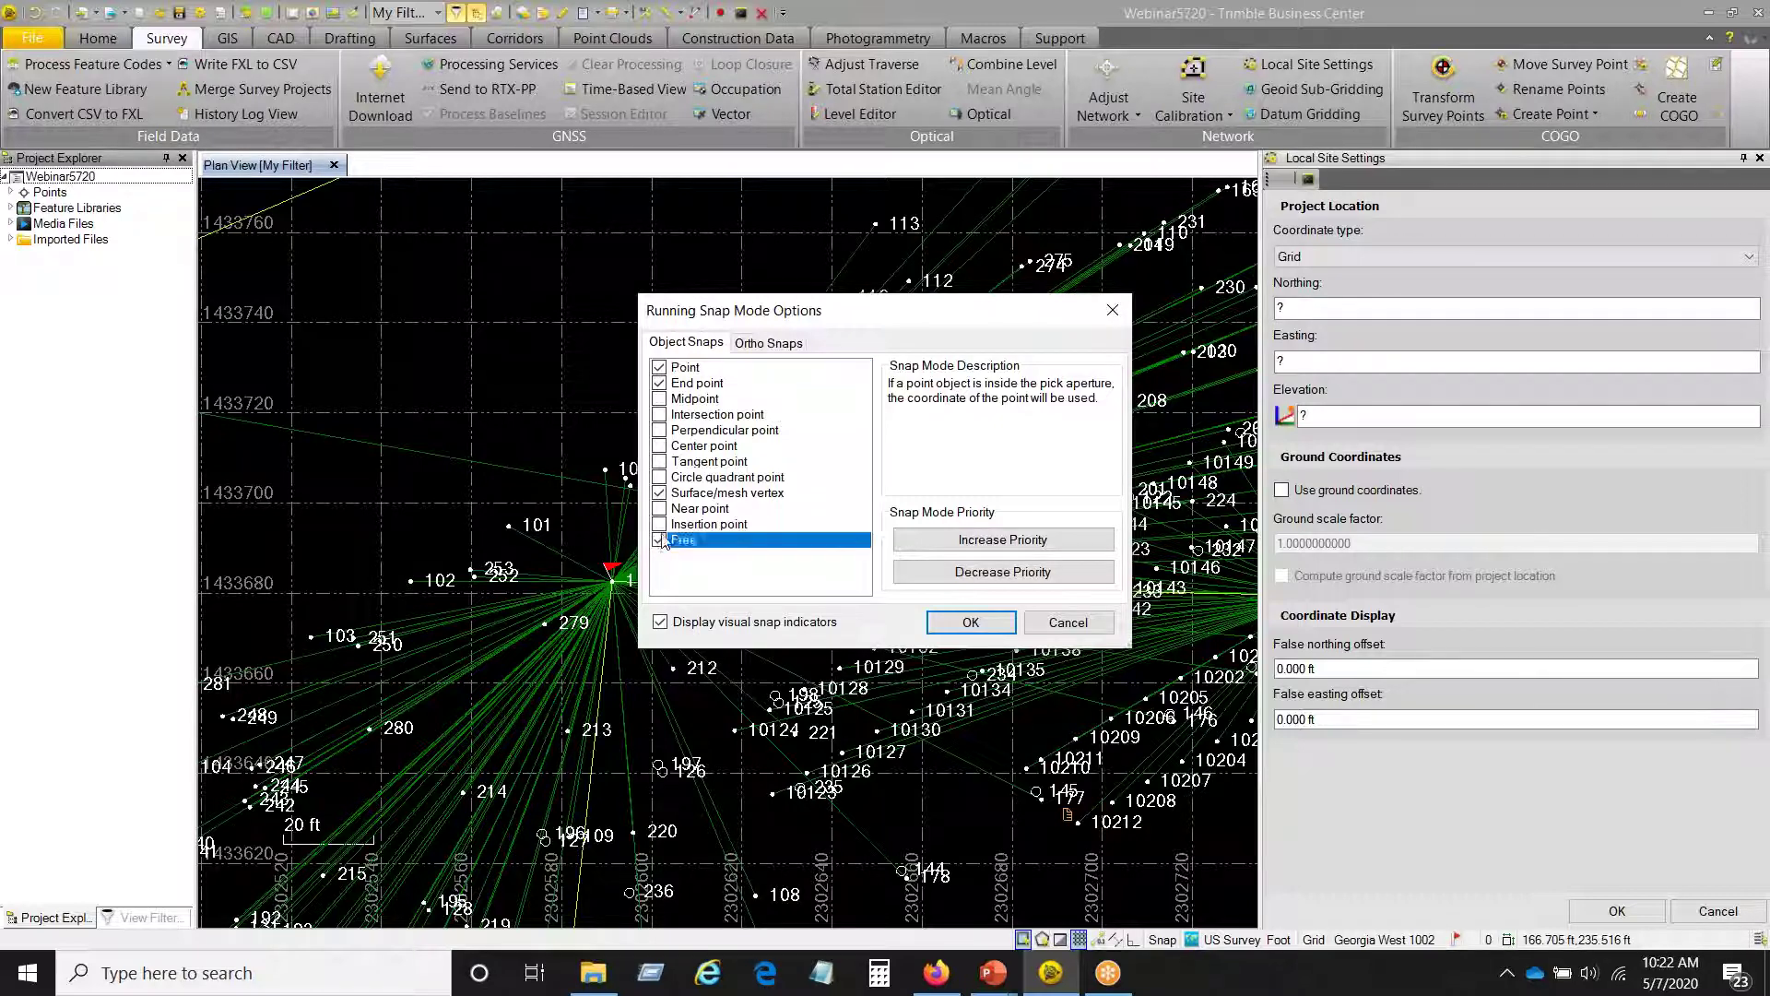
{"action": "left_click", "coordinate": [659, 541]}
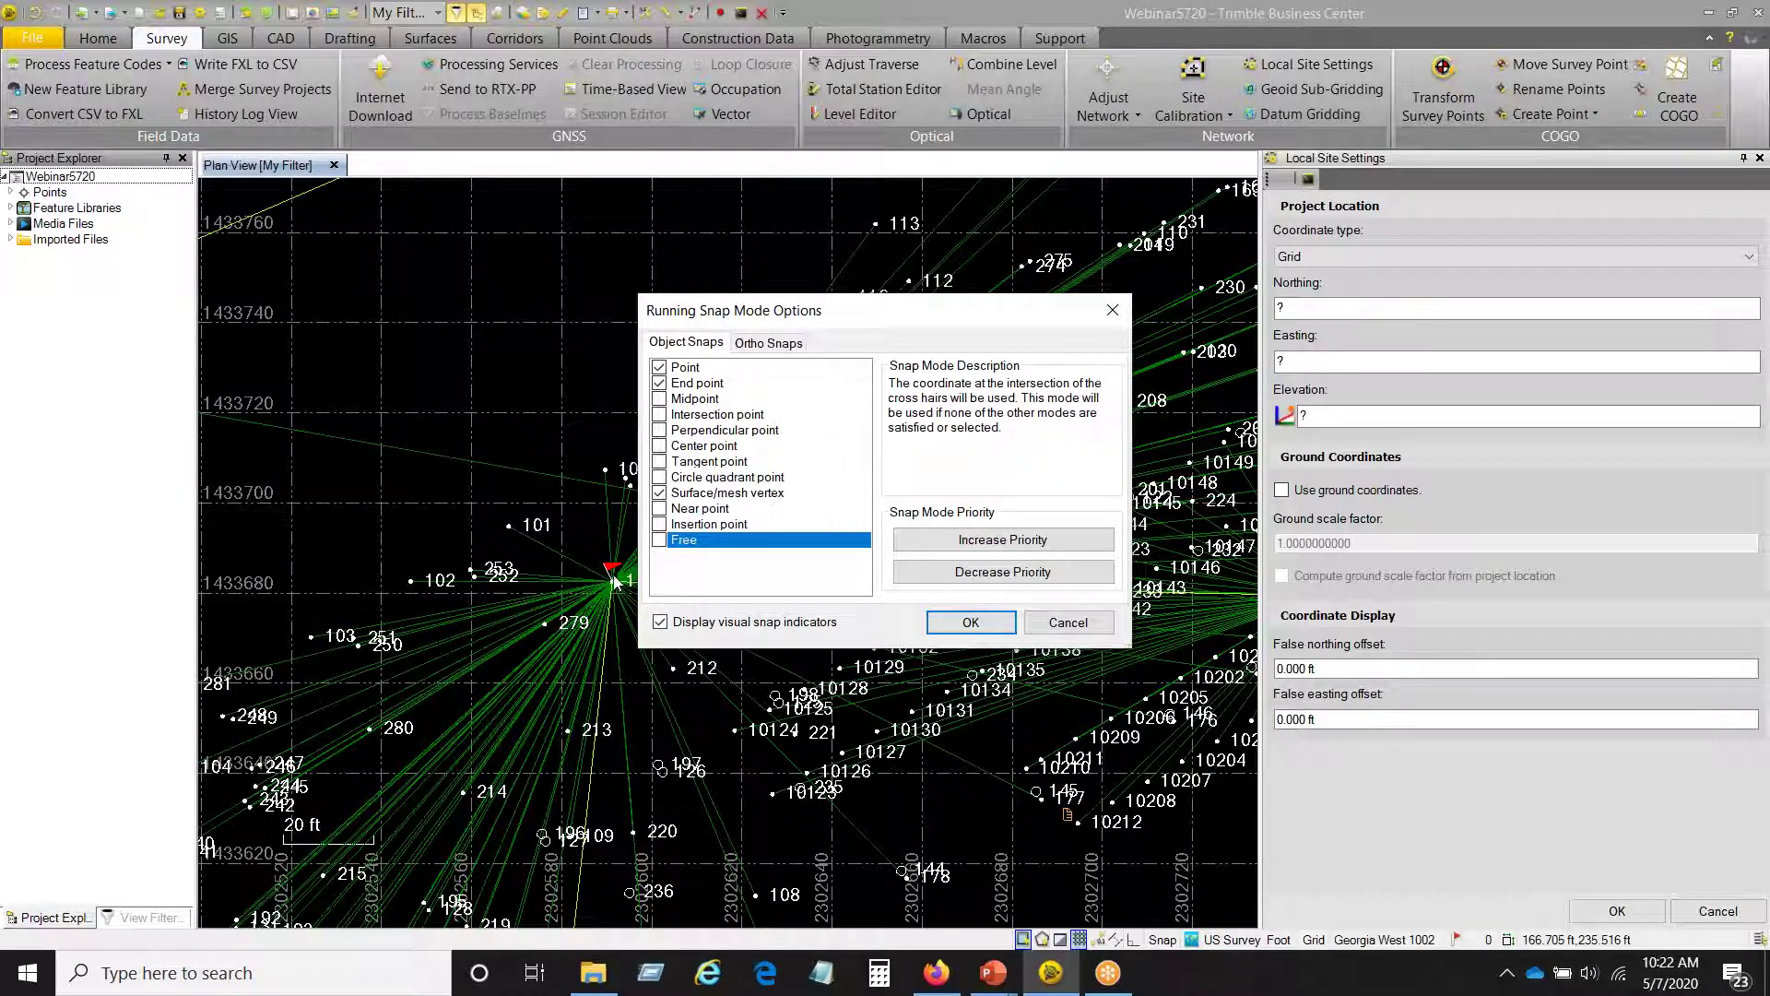
{"action": "left_click", "coordinate": [970, 622]}
- Set the project location's northing and easting by picking point 1, and its elevation with At Point Snap on the same point
{"action": "left_click", "coordinate": [1310, 305]}
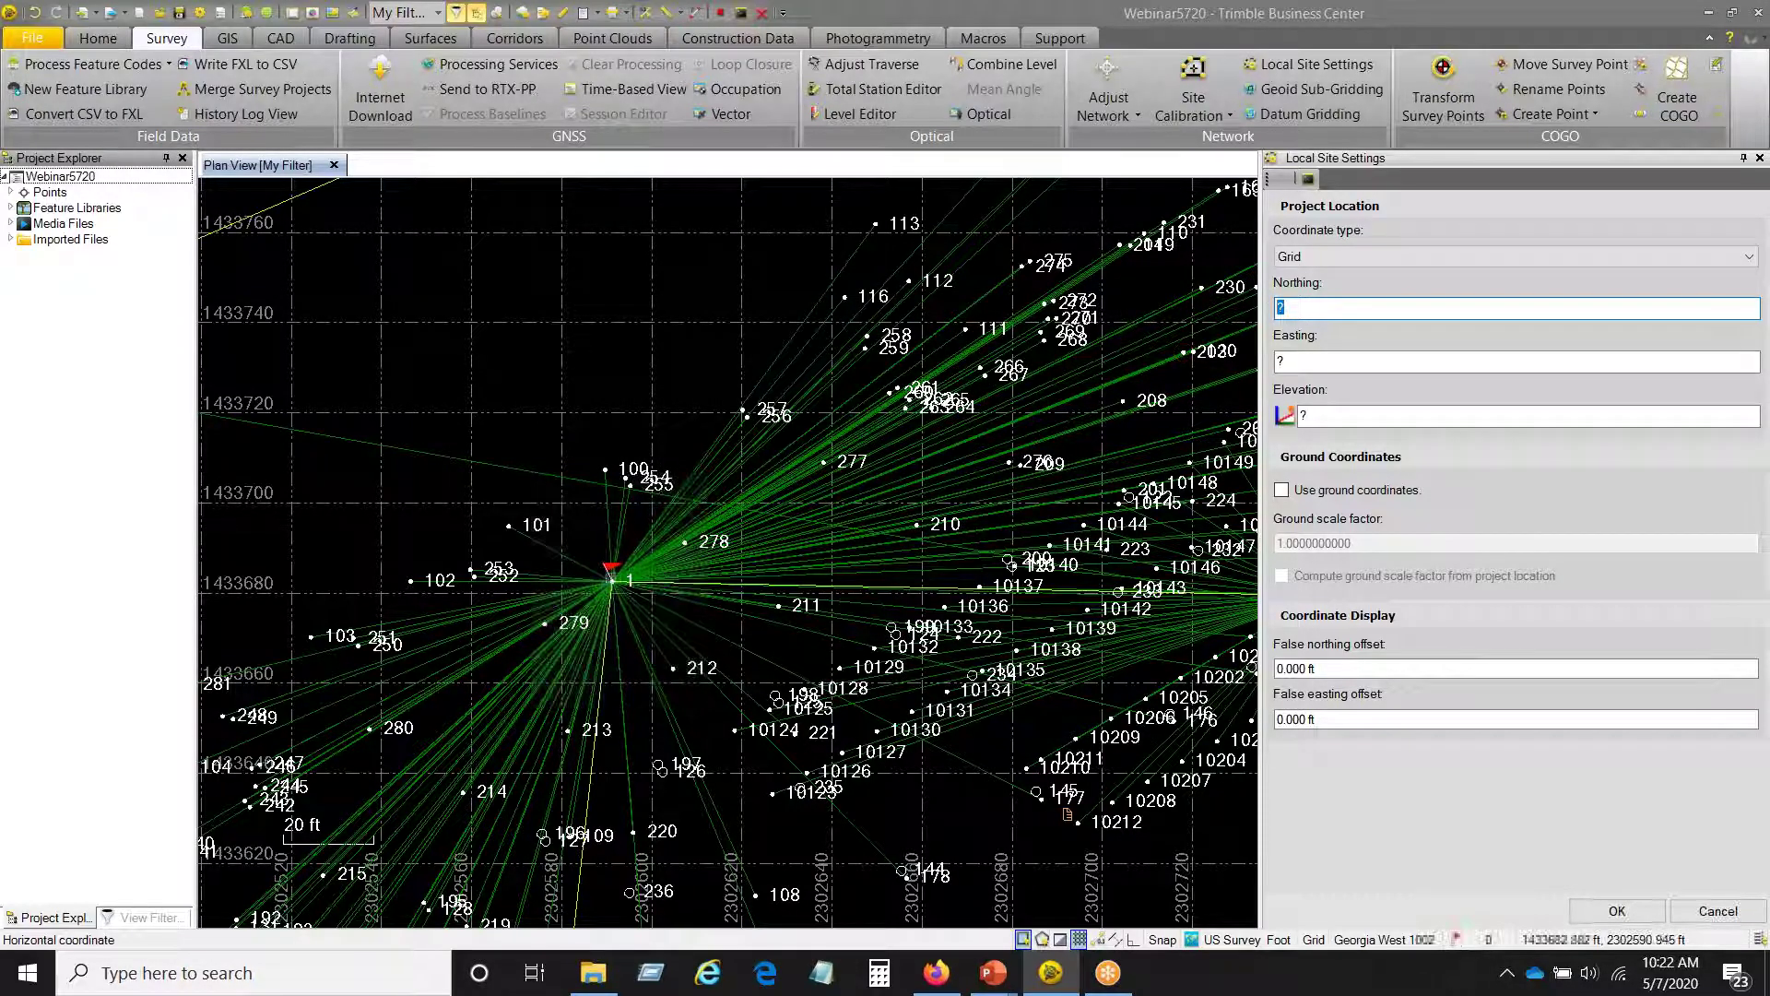
{"action": "left_click", "coordinate": [611, 579]}
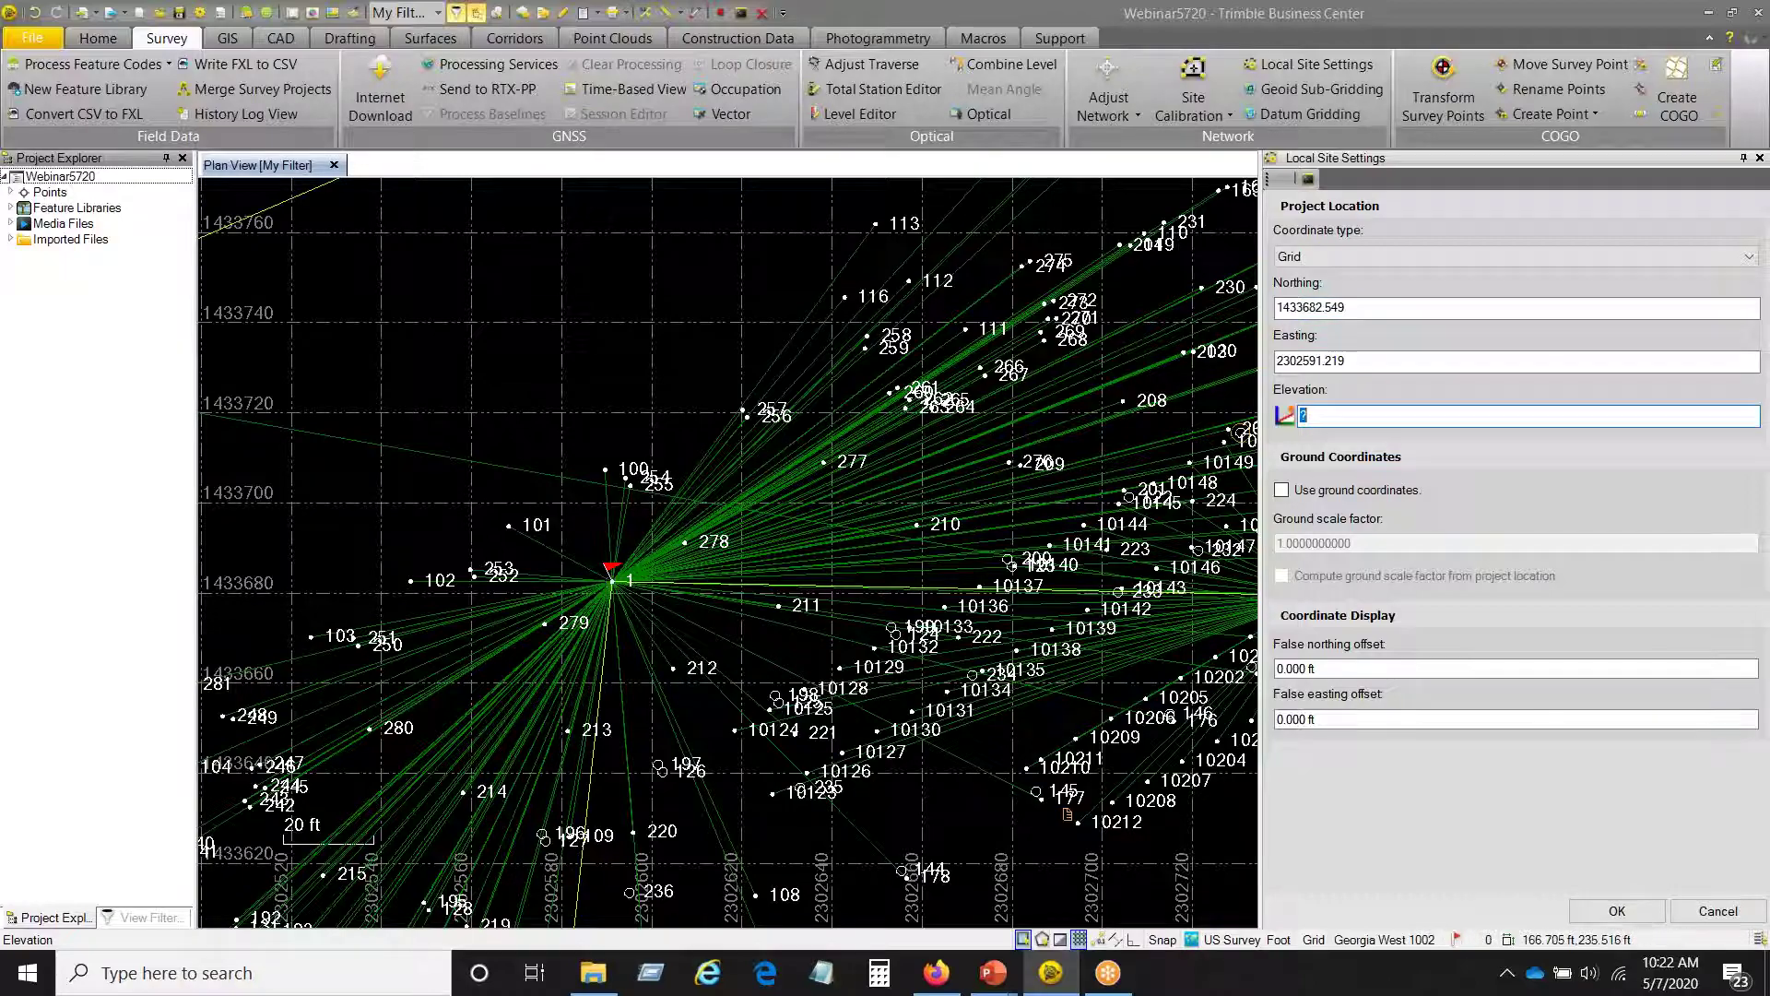
{"action": "scroll", "coordinate": [611, 576], "scroll_direction": "down", "scroll_amount": 5}
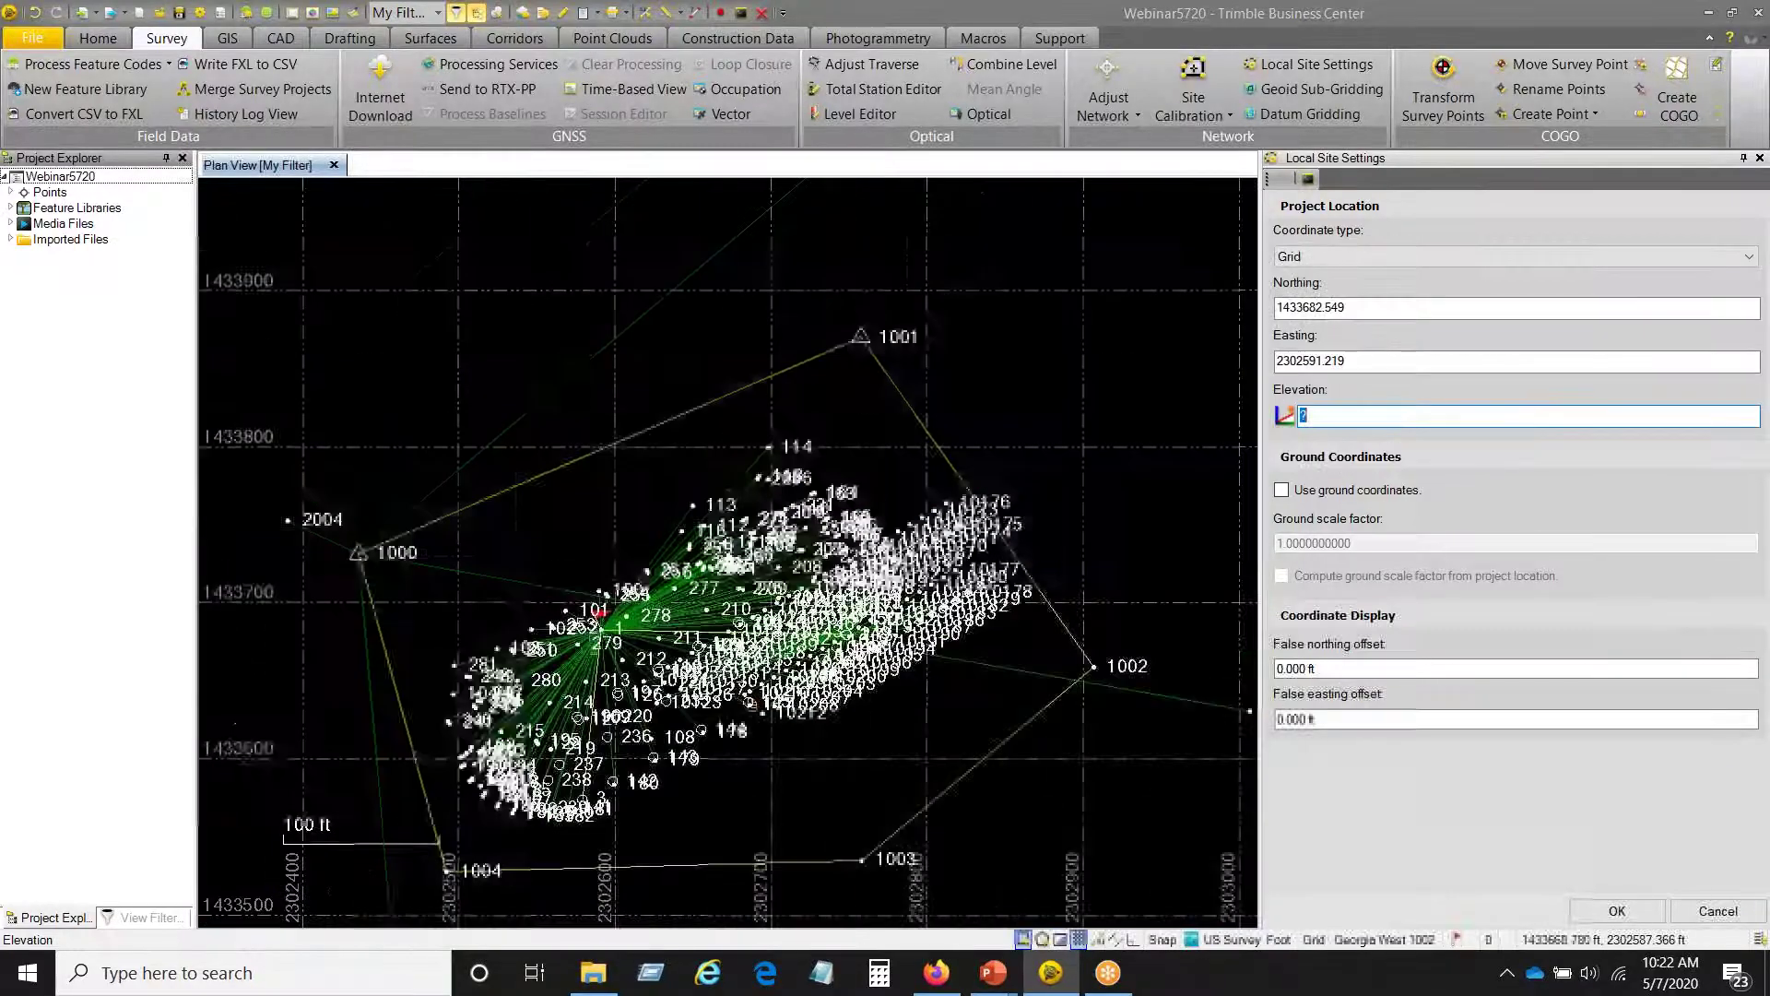
{"action": "scroll", "coordinate": [590, 620], "scroll_direction": "up", "scroll_amount": 3}
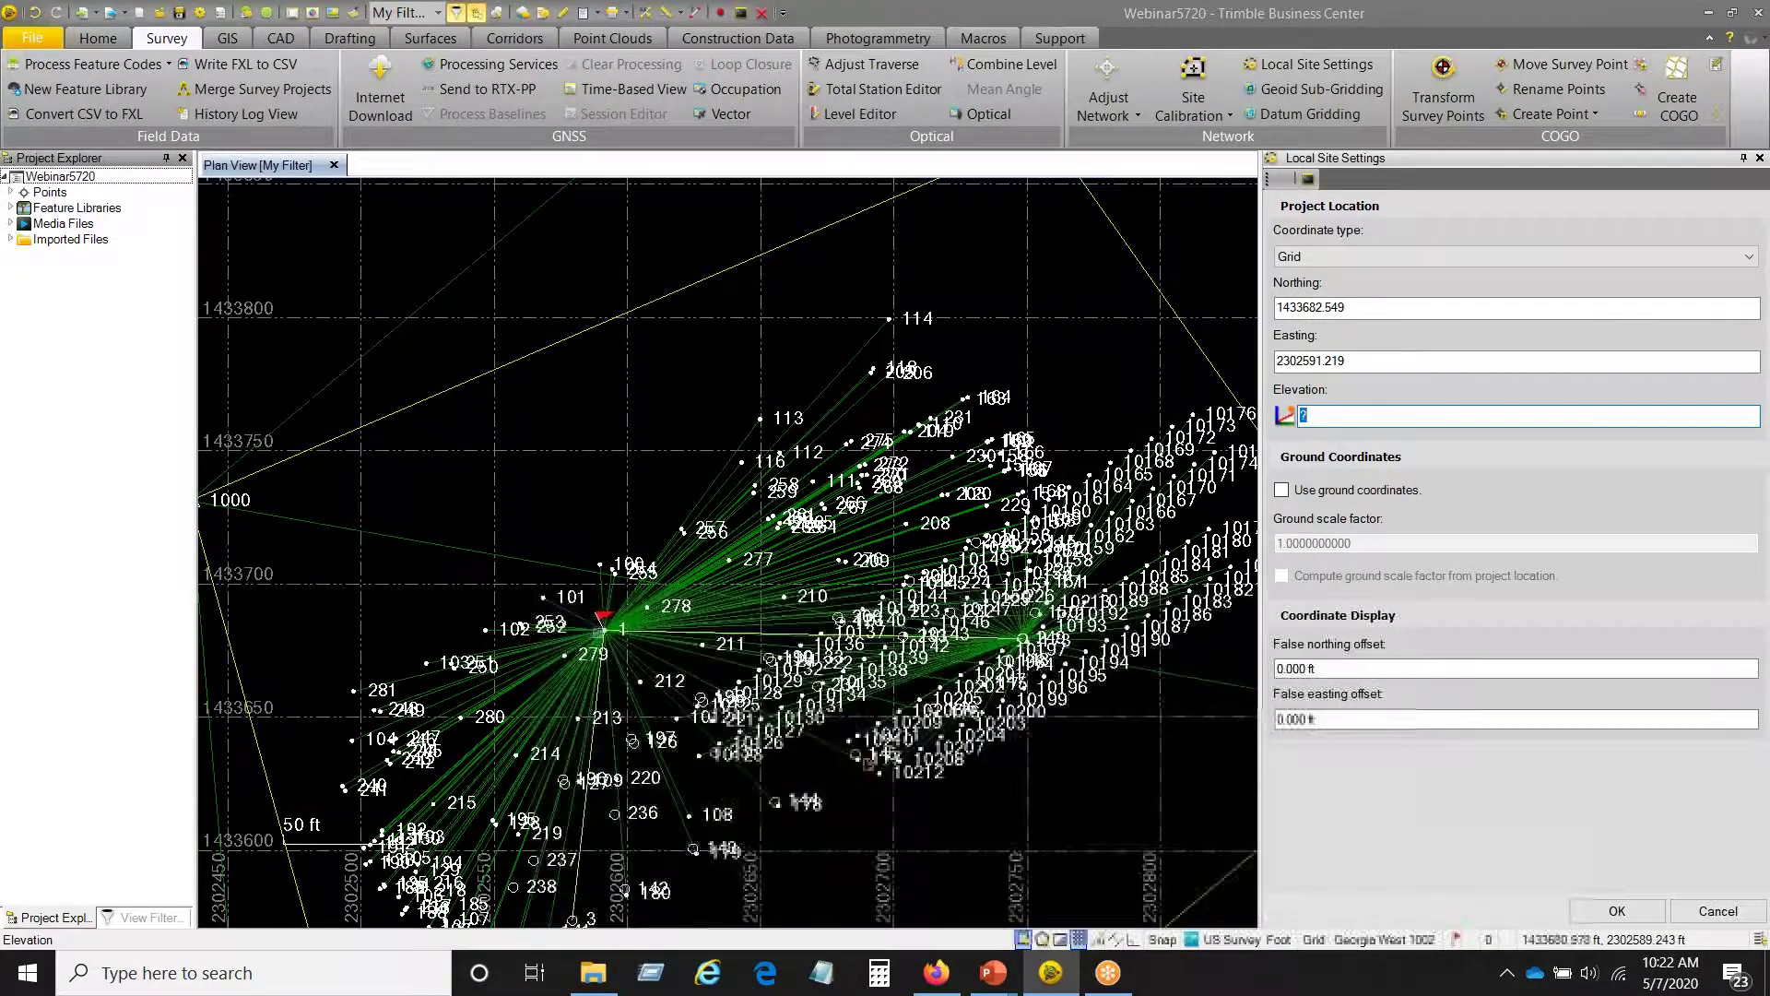
{"action": "scroll", "coordinate": [601, 630], "scroll_direction": "down", "scroll_amount": 2}
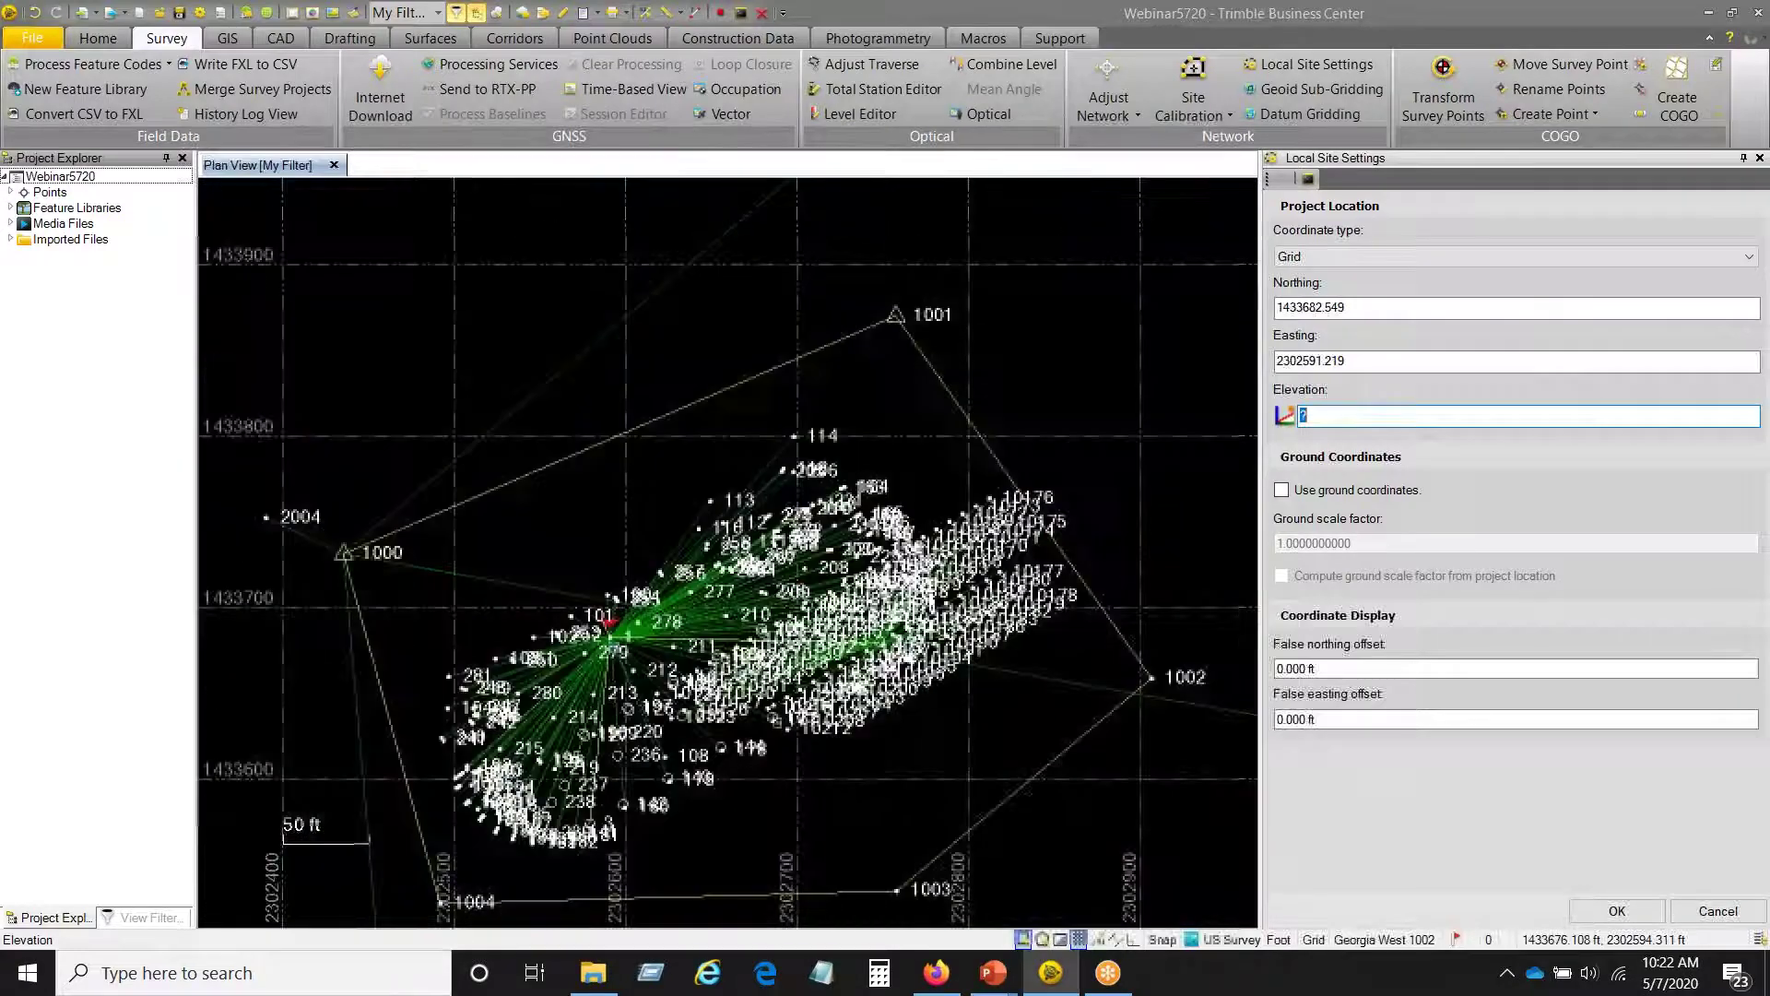
{"action": "scroll", "coordinate": [617, 634], "scroll_direction": "up", "scroll_amount": 1}
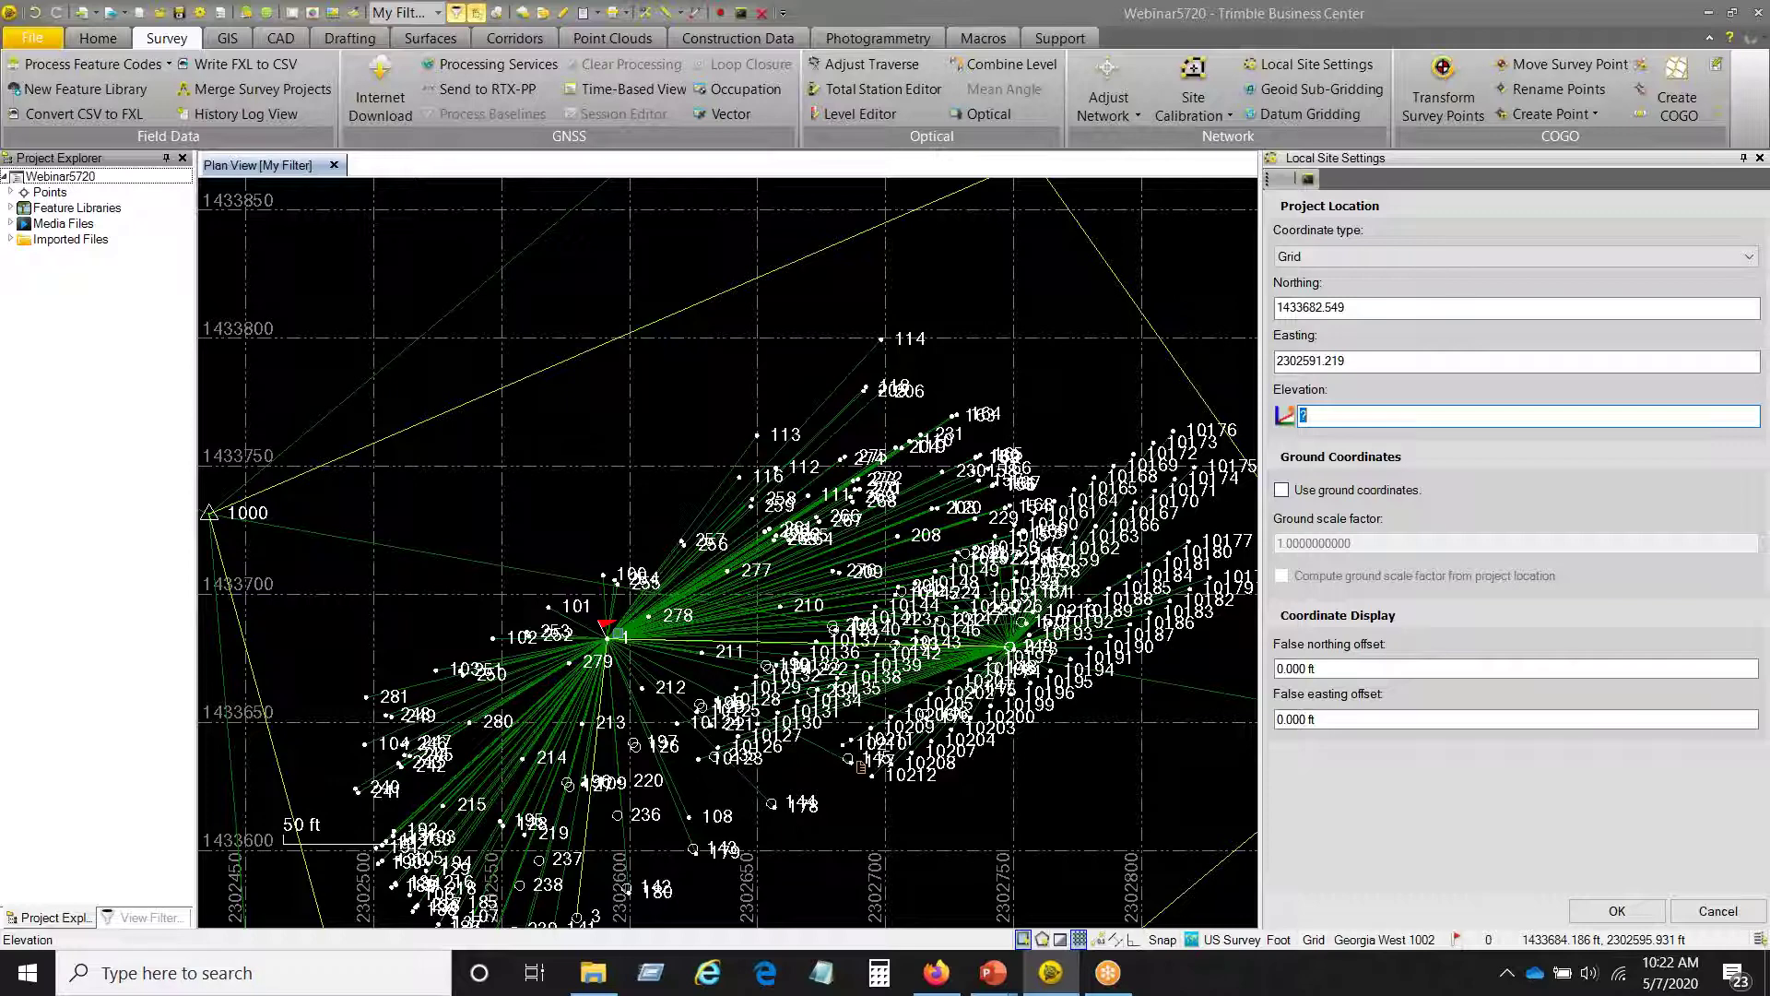
{"action": "mouse_move", "coordinate": [616, 636]}
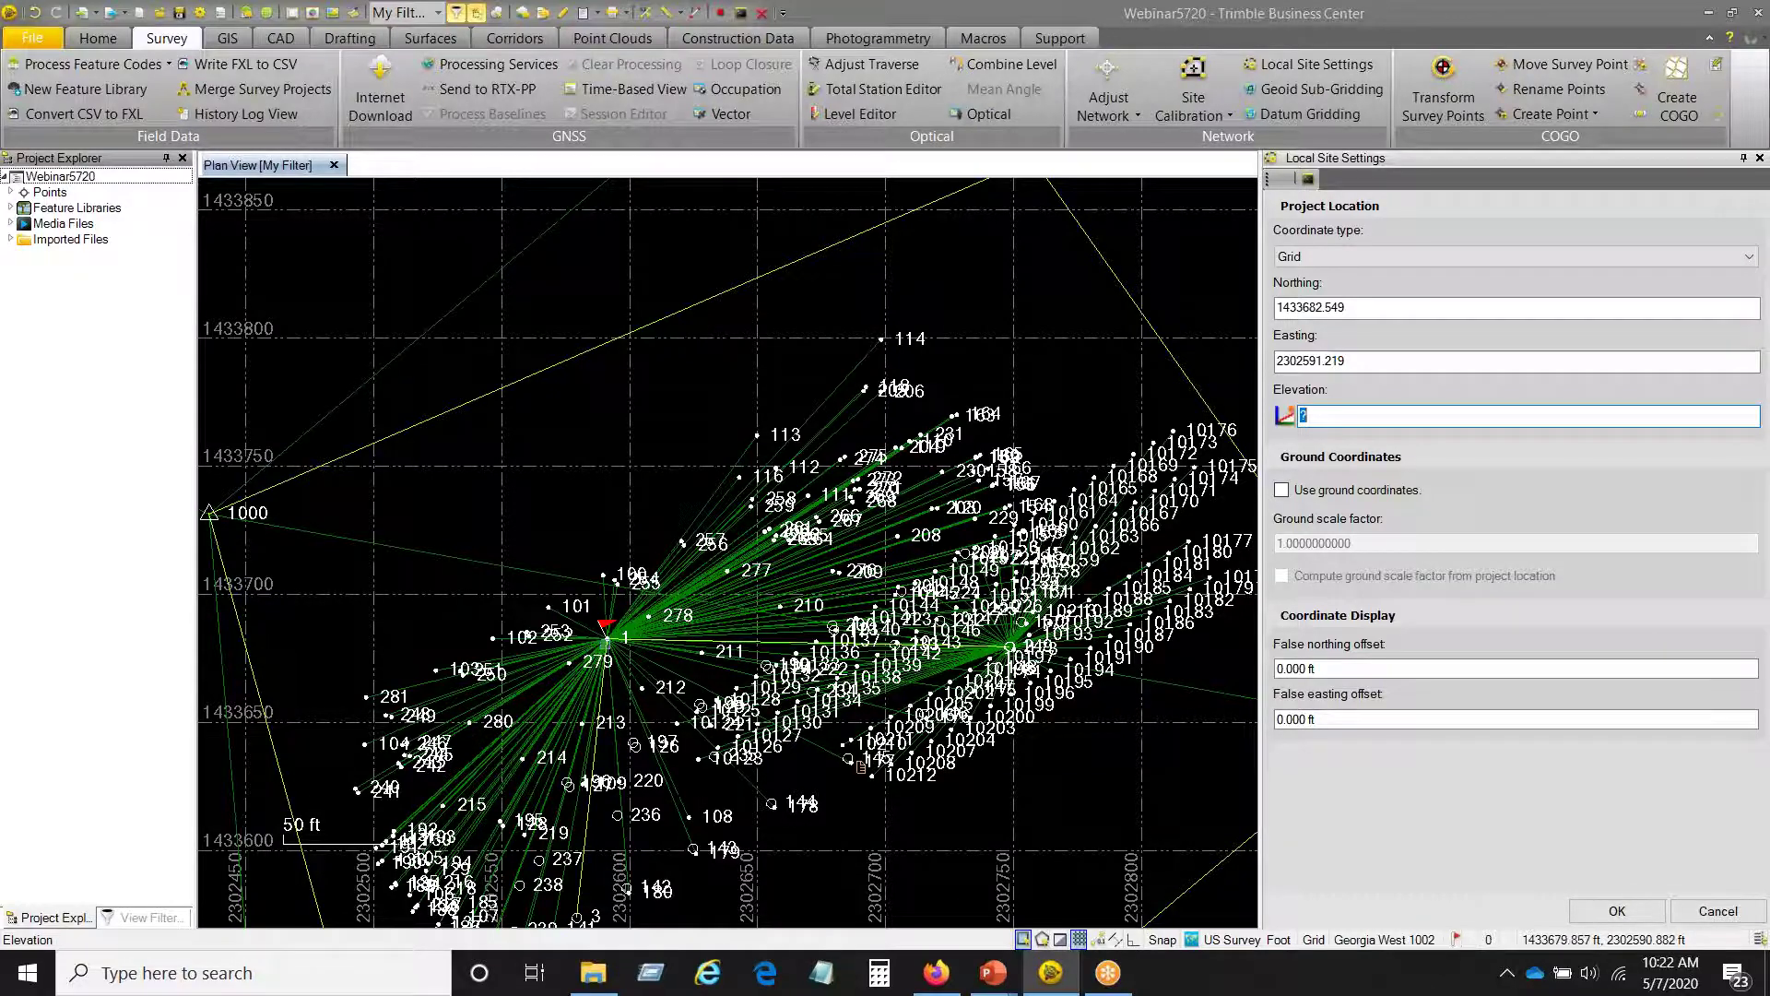
{"action": "scroll", "coordinate": [609, 638], "scroll_direction": "down", "scroll_amount": 1}
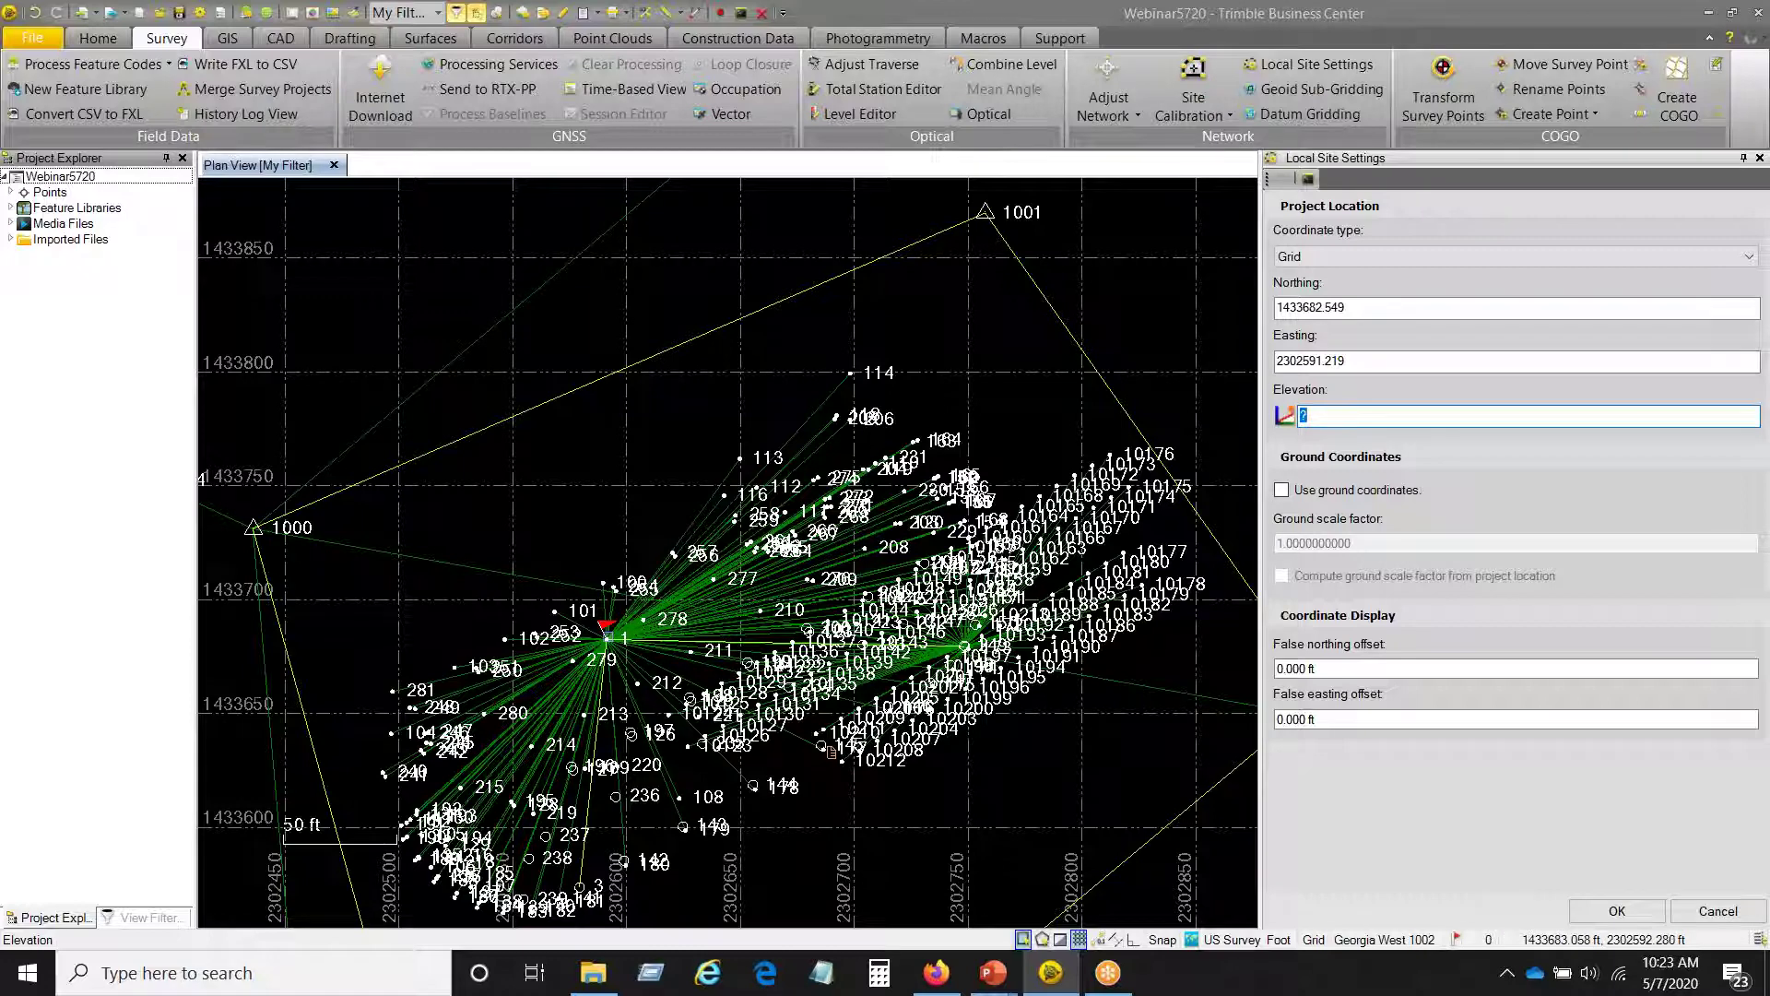
{"action": "right_click", "coordinate": [1315, 420]}
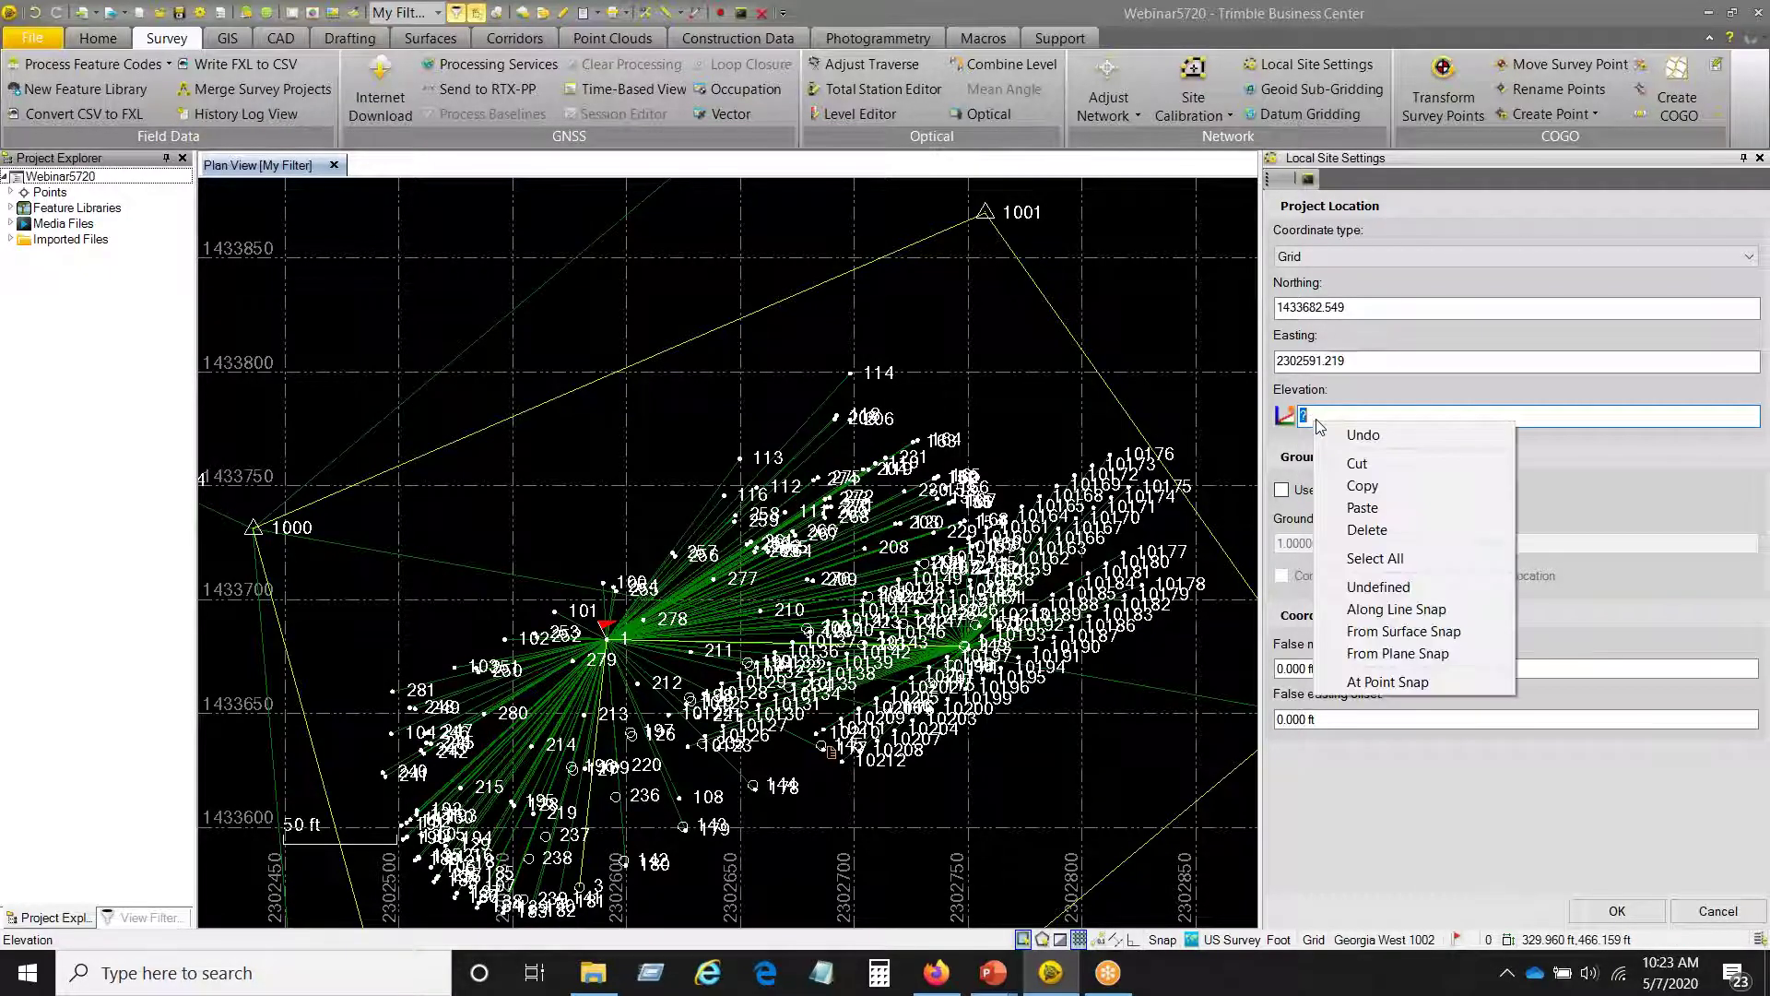
{"action": "left_click", "coordinate": [1354, 682]}
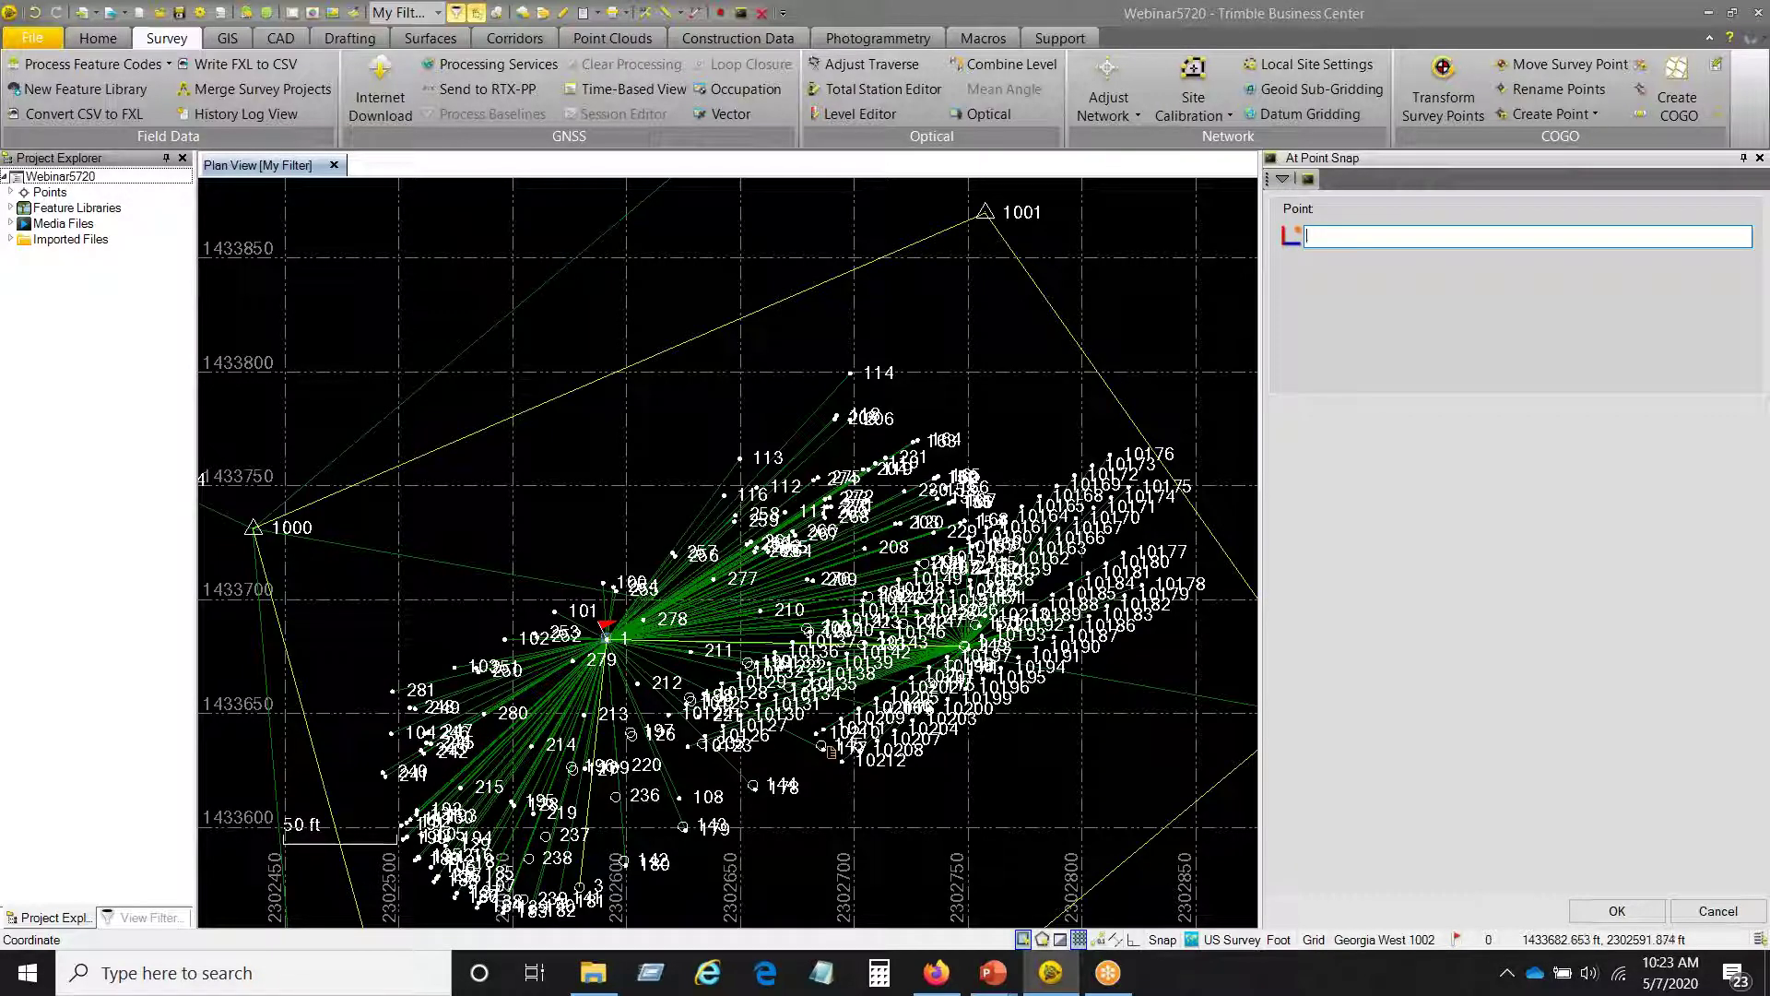
{"action": "left_click", "coordinate": [607, 636]}
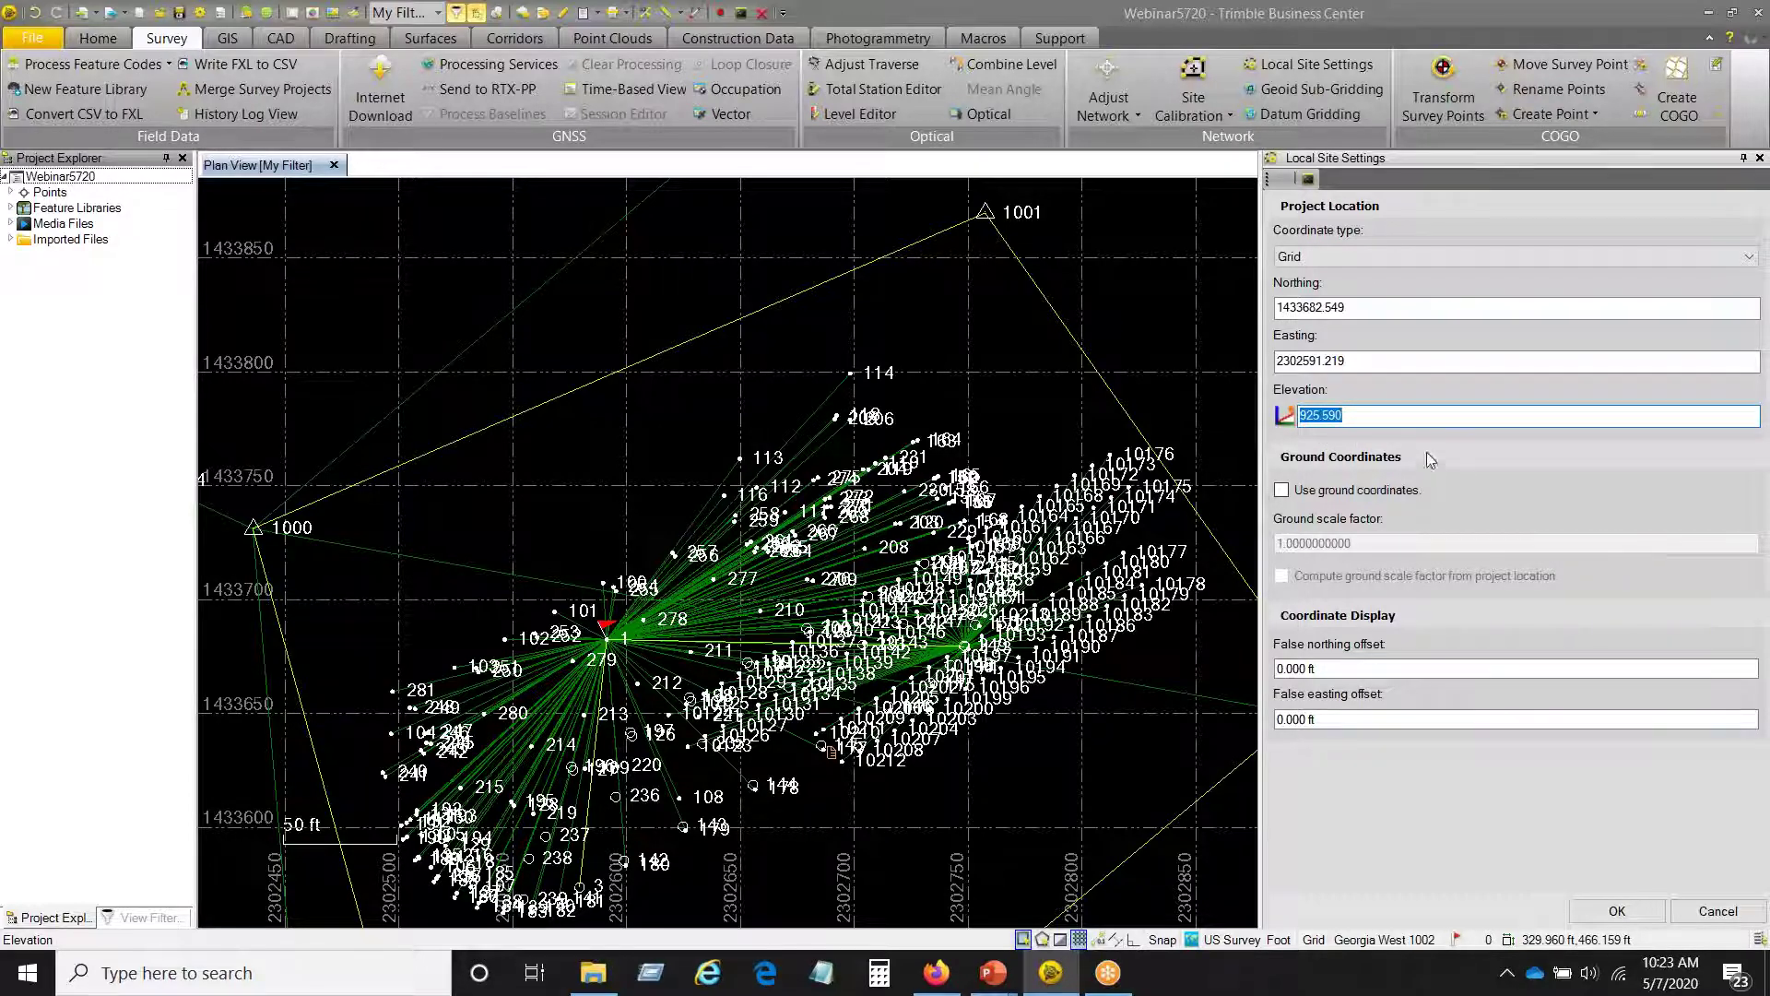
- Enable ground coordinates with the ground scale factor computed from the project location, and apply the local site settings
{"action": "left_click", "coordinate": [1282, 490]}
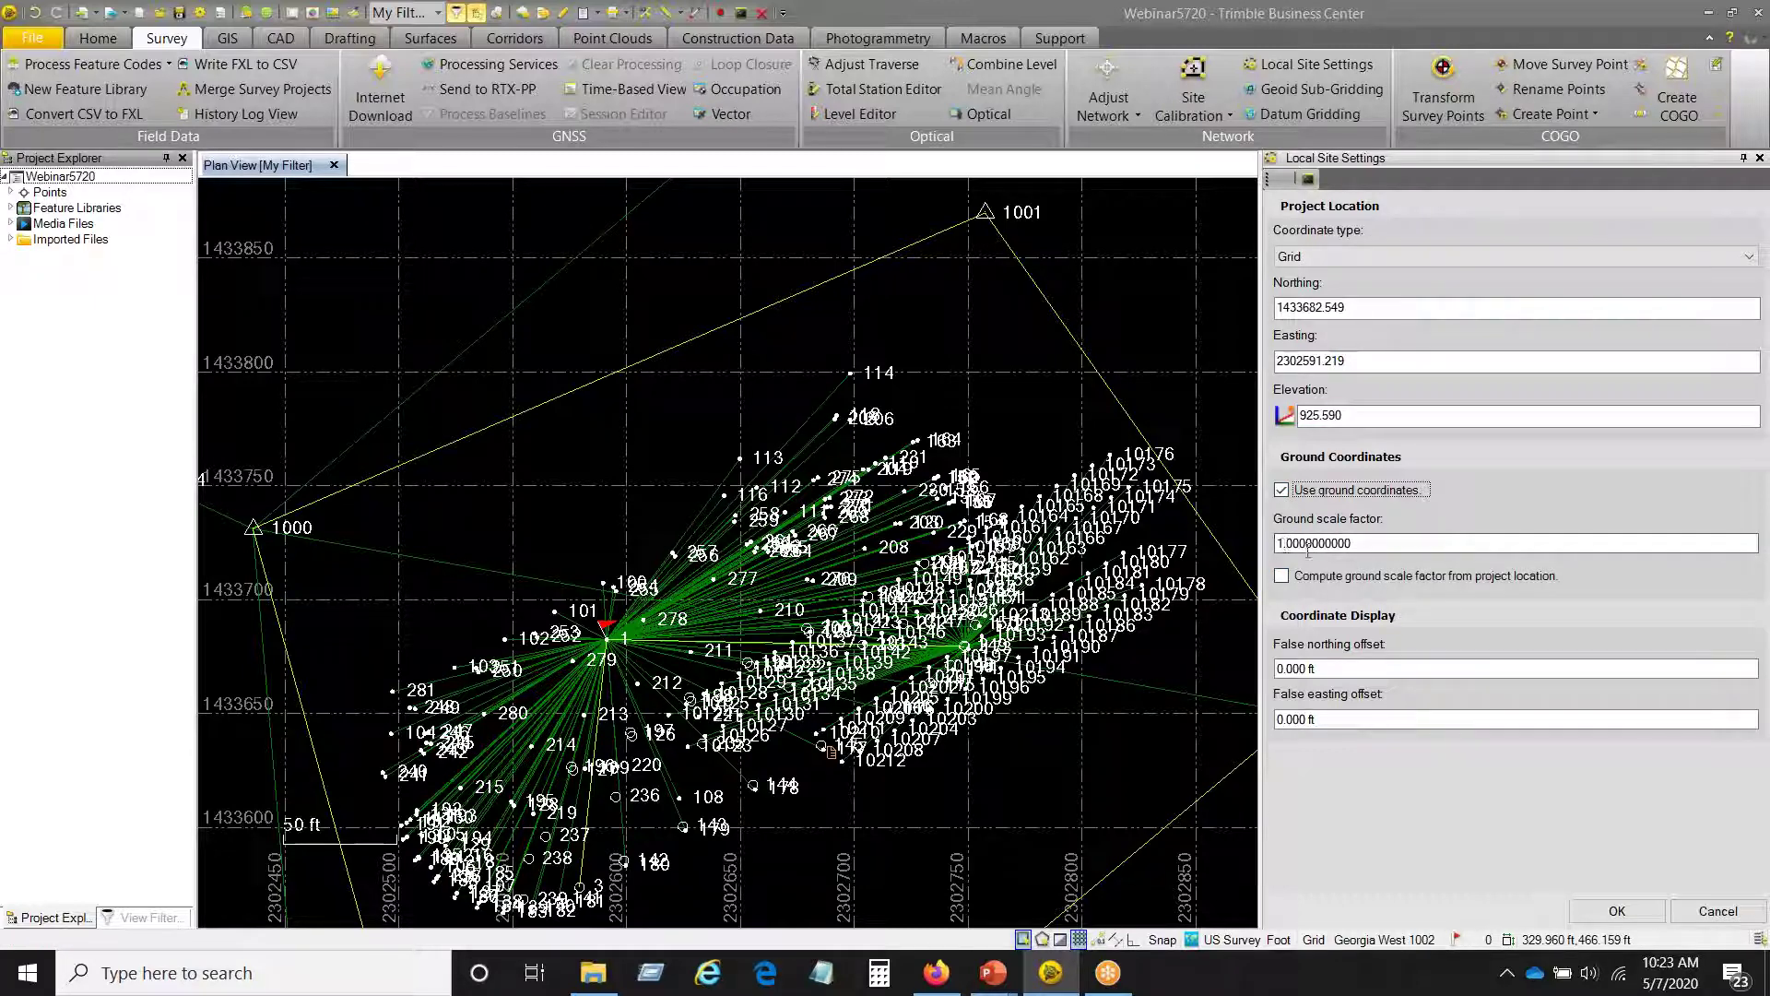
{"action": "left_click", "coordinate": [1282, 577]}
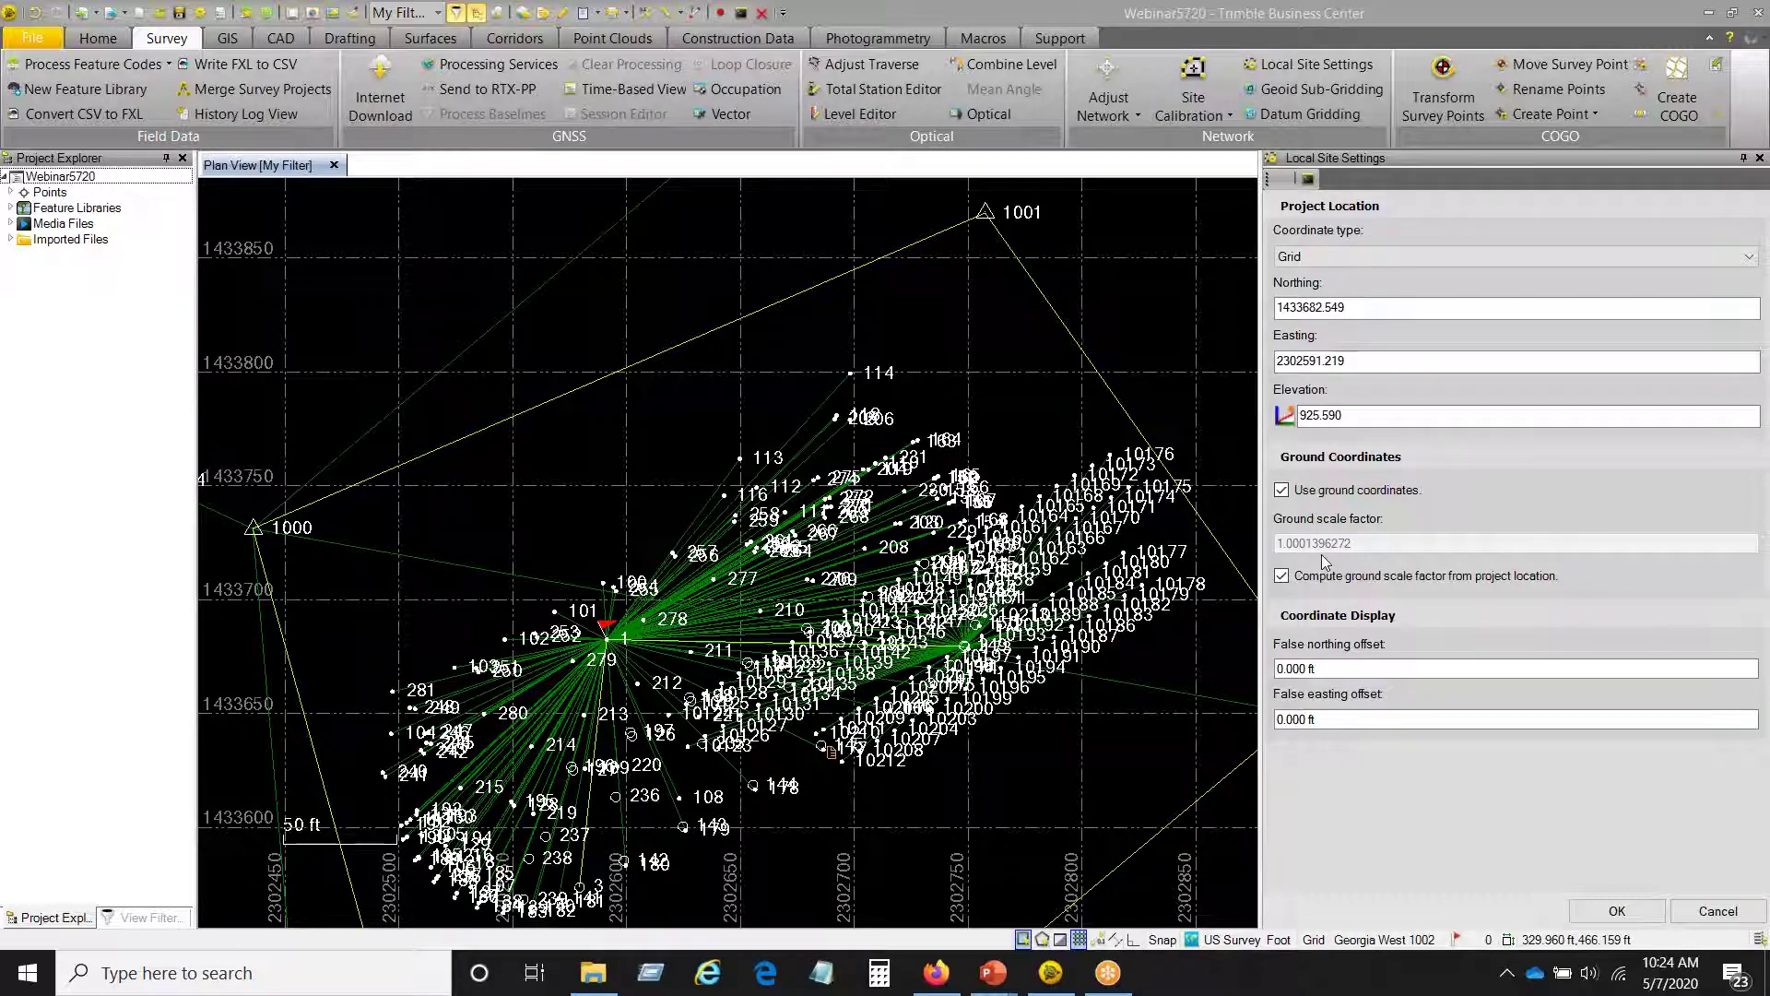
{"action": "left_click", "coordinate": [1618, 911]}
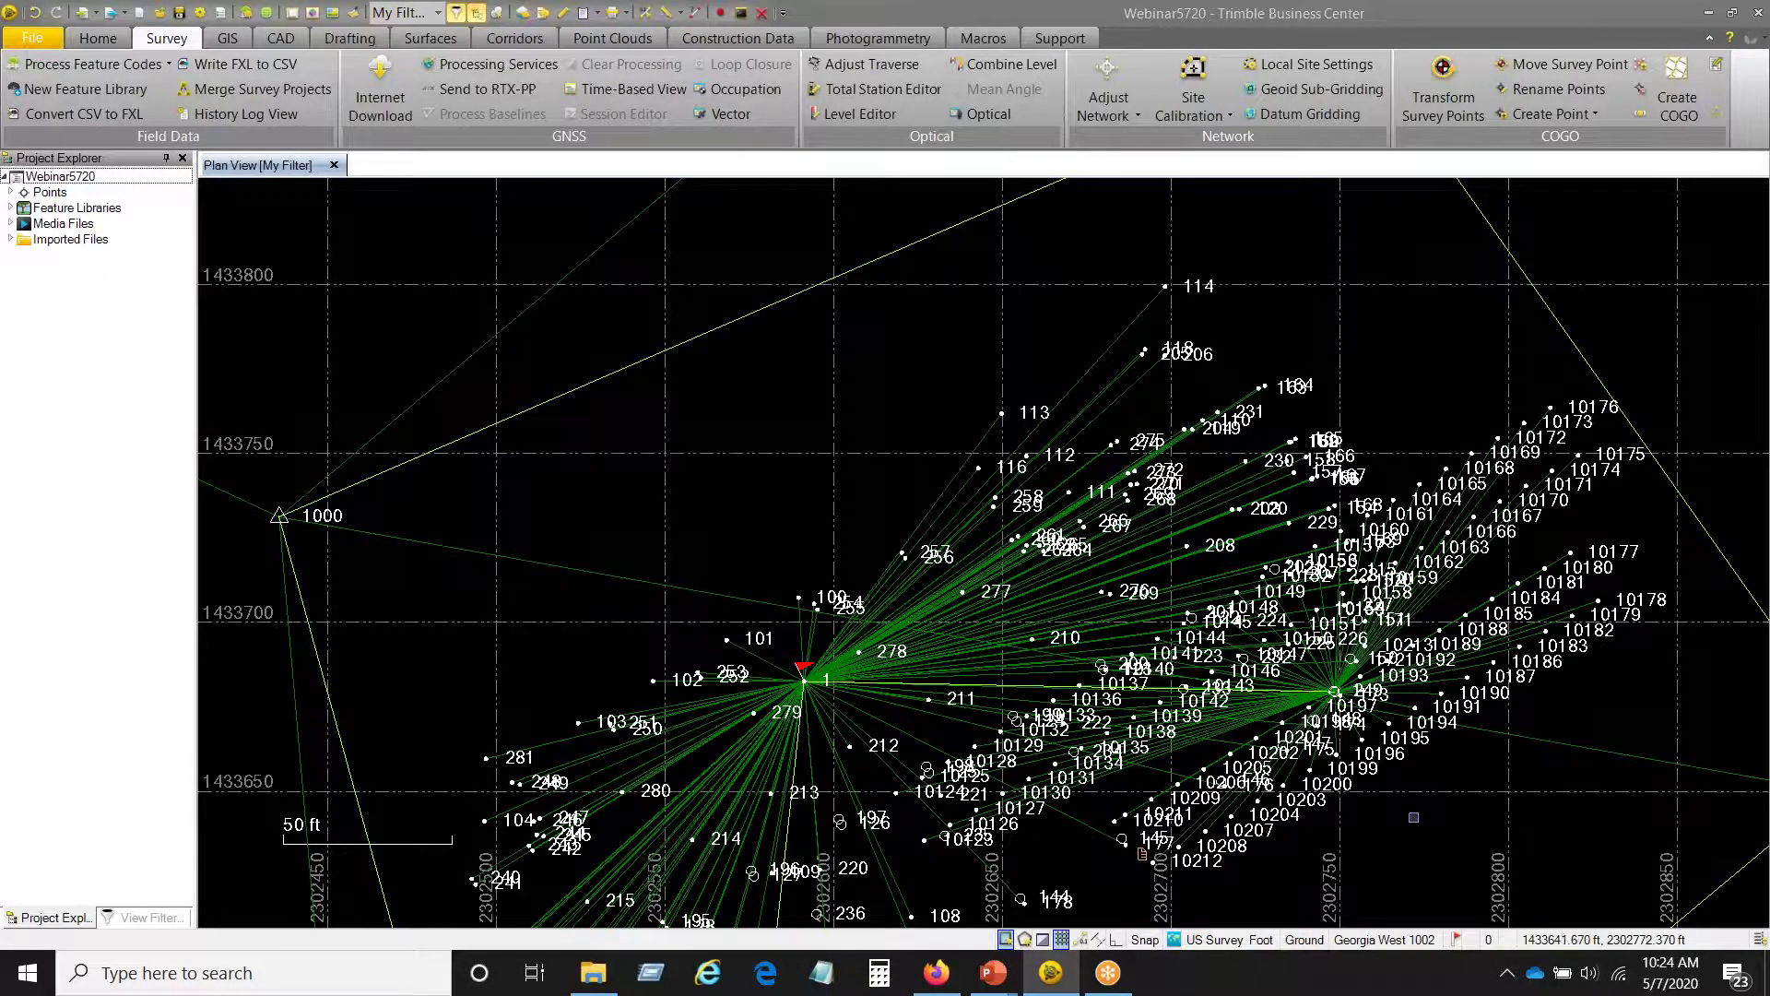
{"action": "scroll", "coordinate": [1413, 817], "scroll_direction": "down", "scroll_amount": 4}
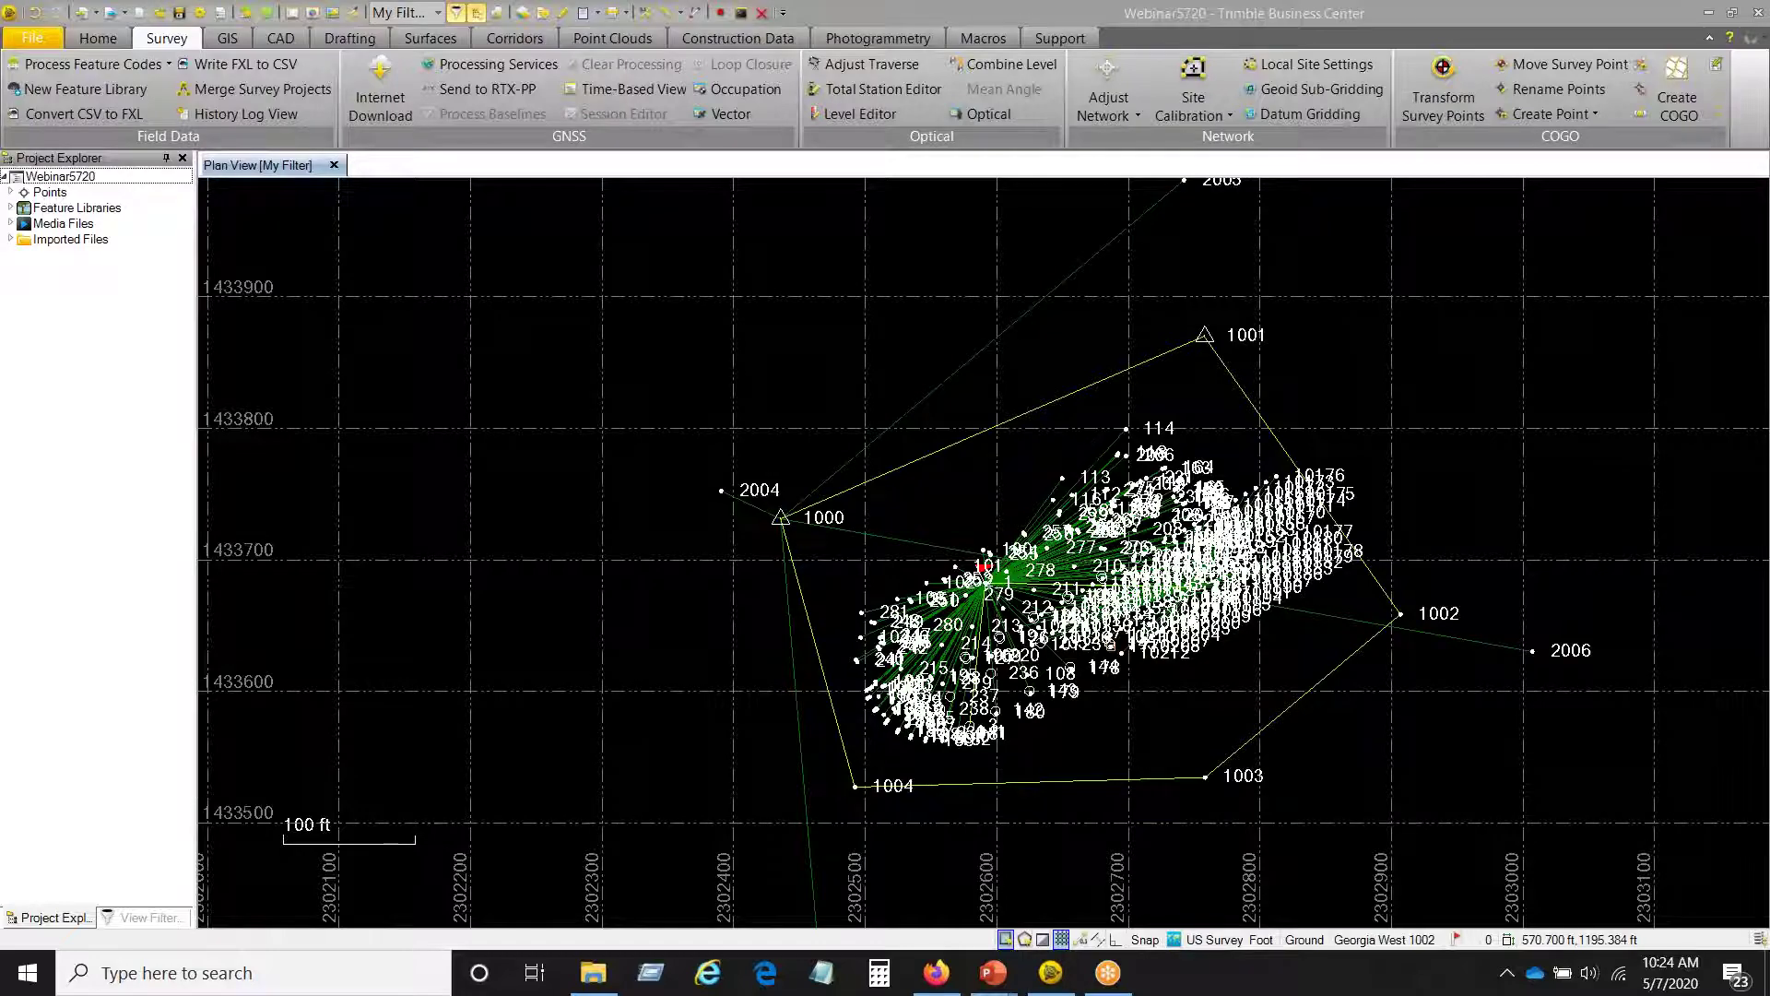
{"action": "left_click_drag", "start_coordinate": [1518, 462], "coordinate": [1232, 385]}
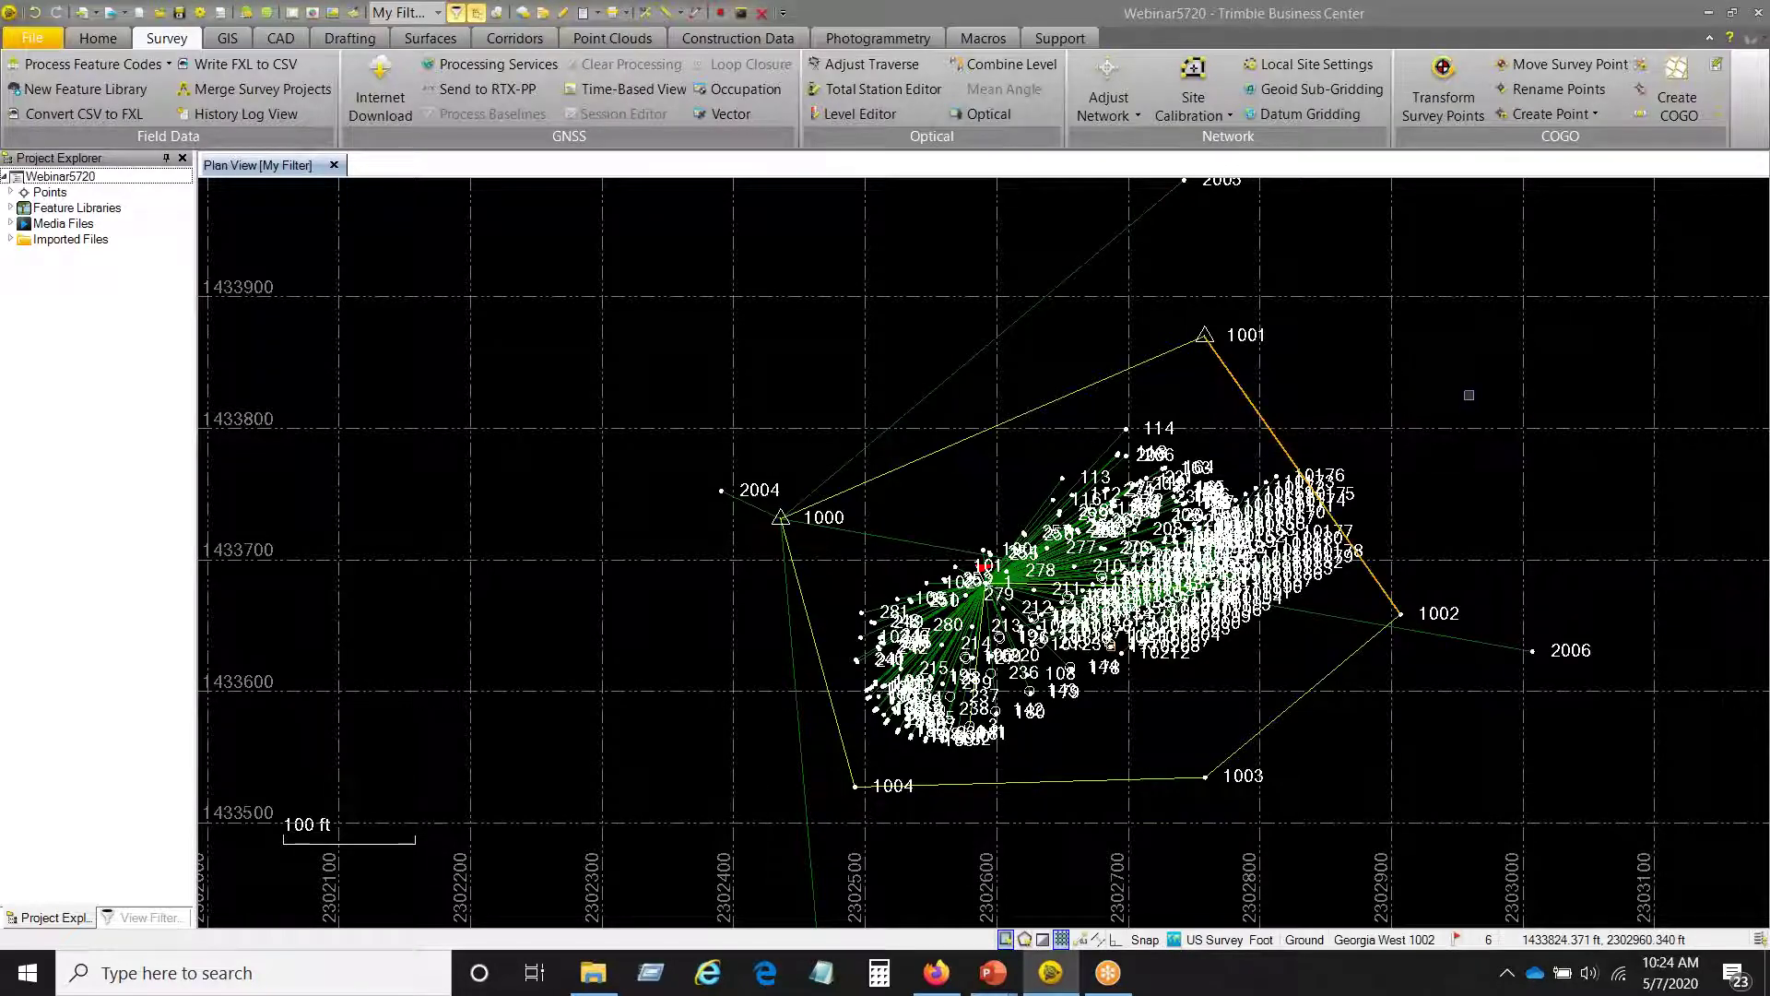
{"action": "left_click", "coordinate": [1466, 393]}
{"action": "middle_click_drag", "start_coordinate": [1481, 403], "coordinate": [1120, 434]}
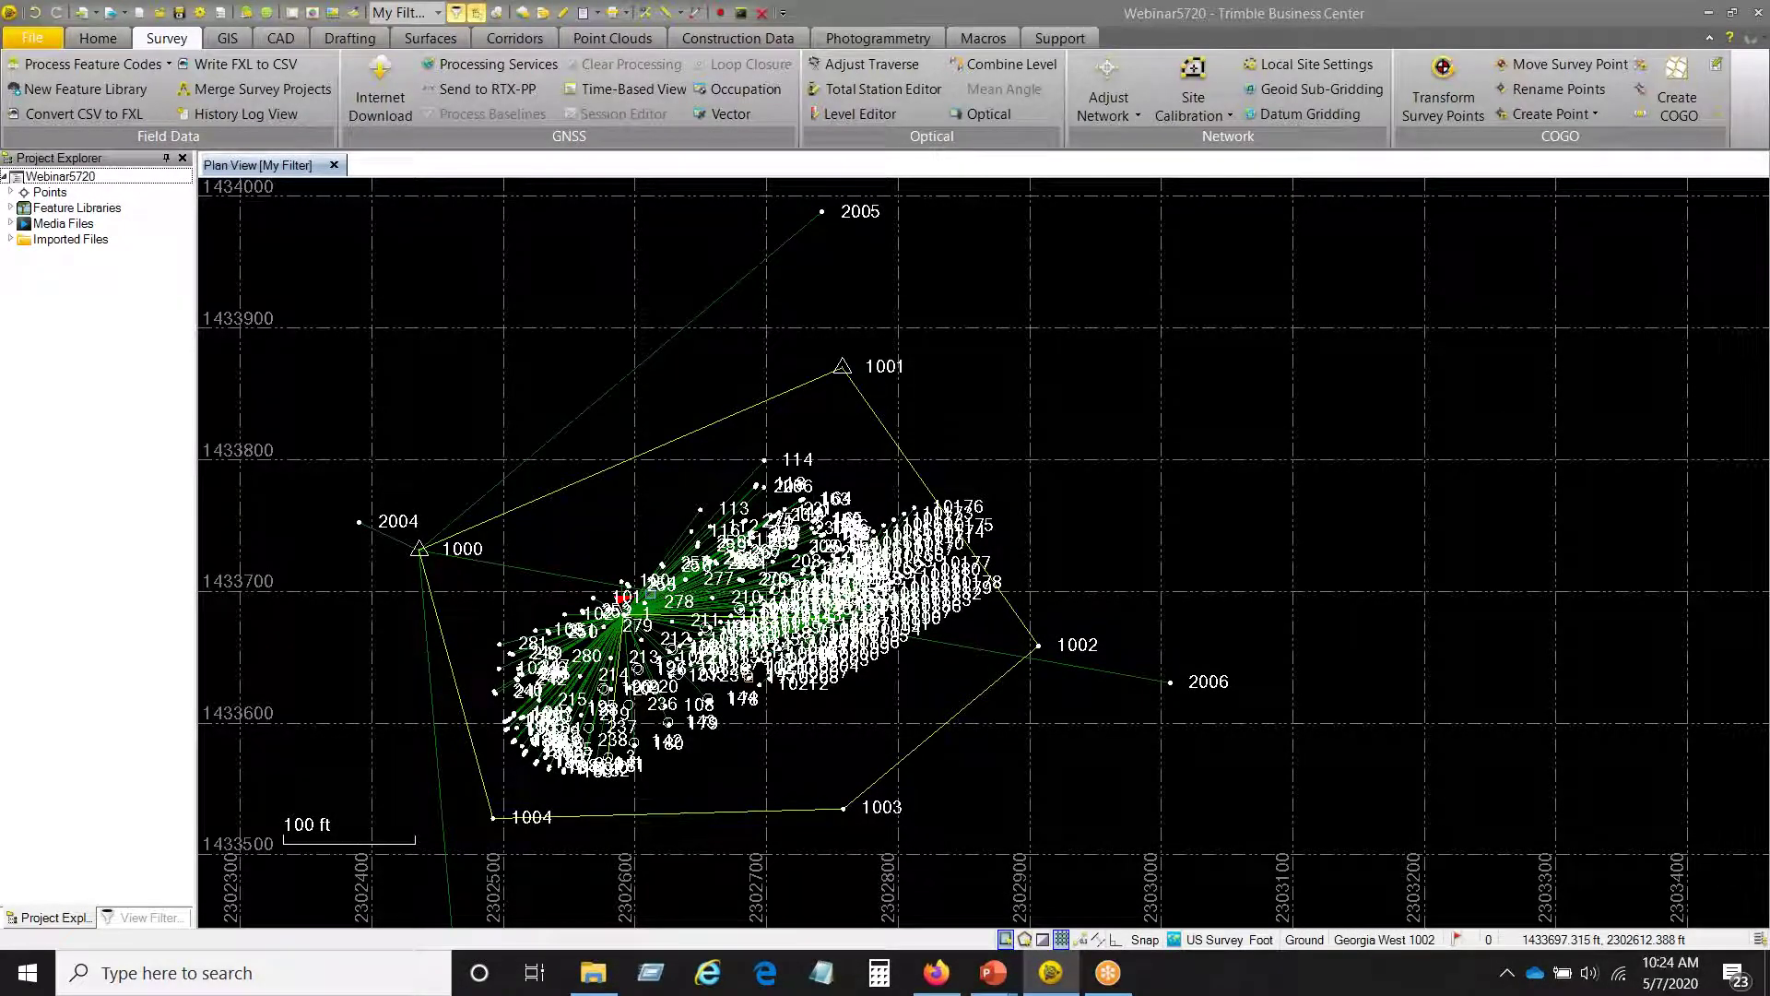
{"action": "mouse_move", "coordinate": [641, 584]}
{"action": "middle_click_drag", "start_coordinate": [1122, 532], "coordinate": [1149, 528]}
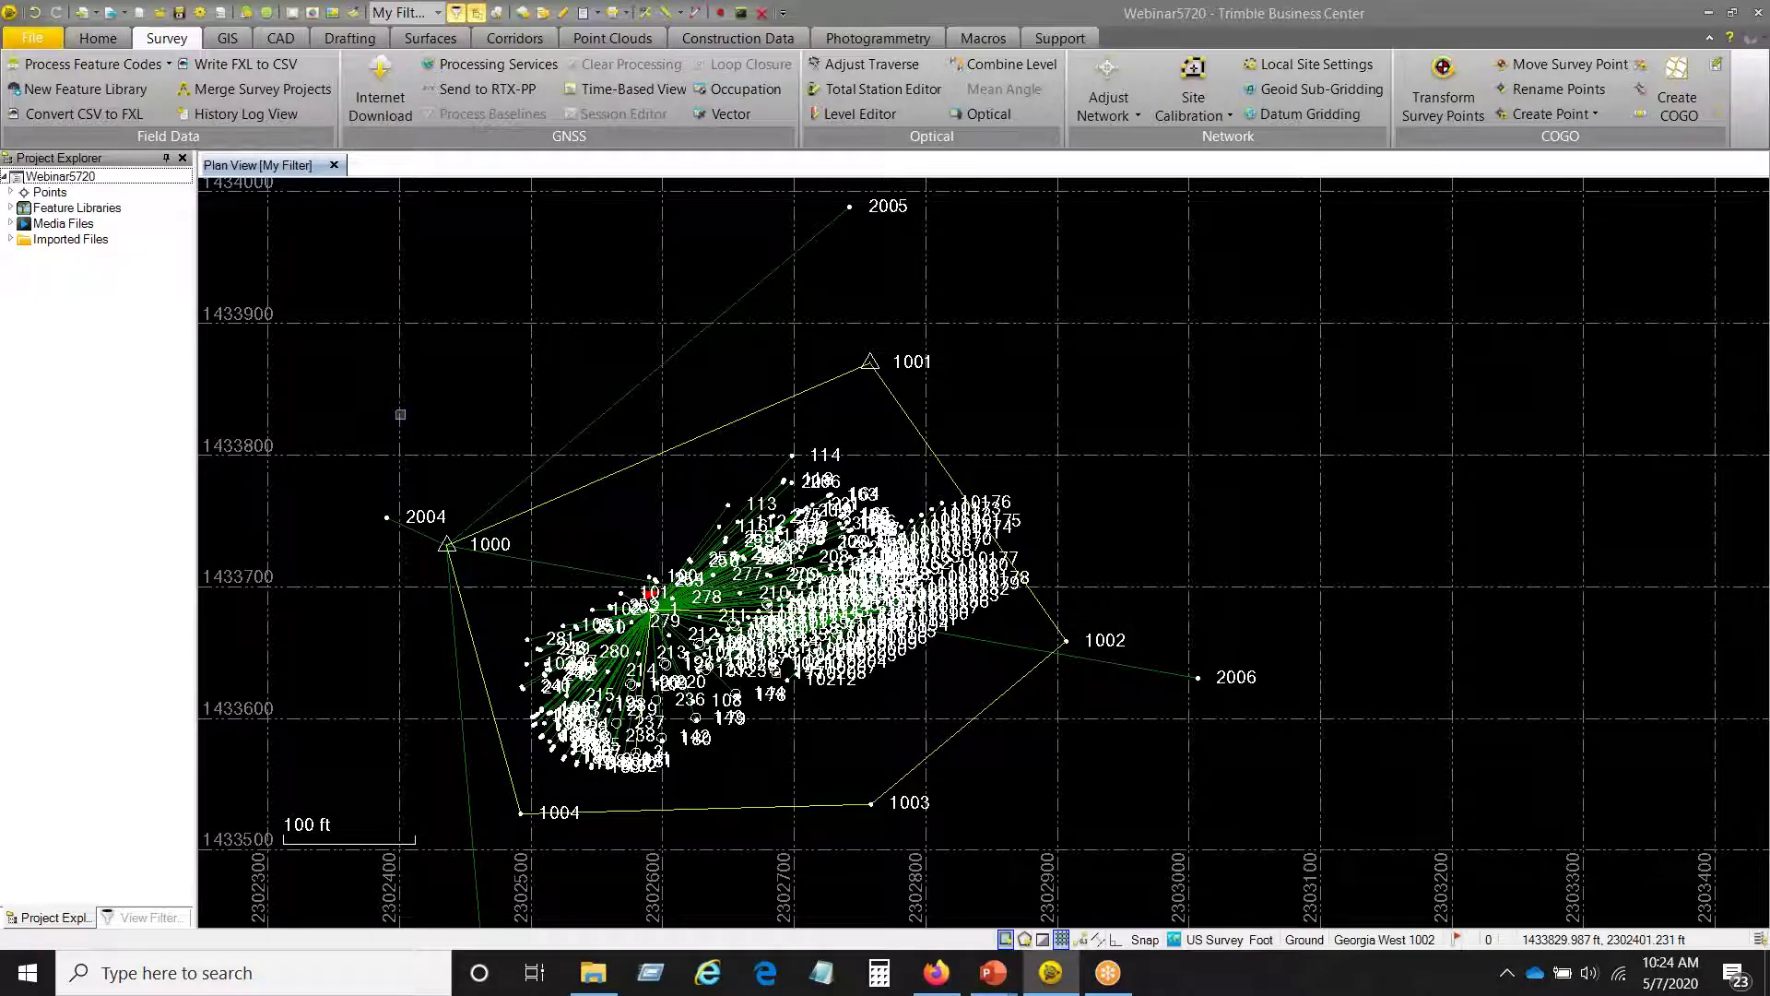
- Widen the Project Explorer, expand its Points list, and open the Flags Pane to read the flagged point's message
{"action": "left_click_drag", "start_coordinate": [192, 453], "coordinate": [245, 448]}
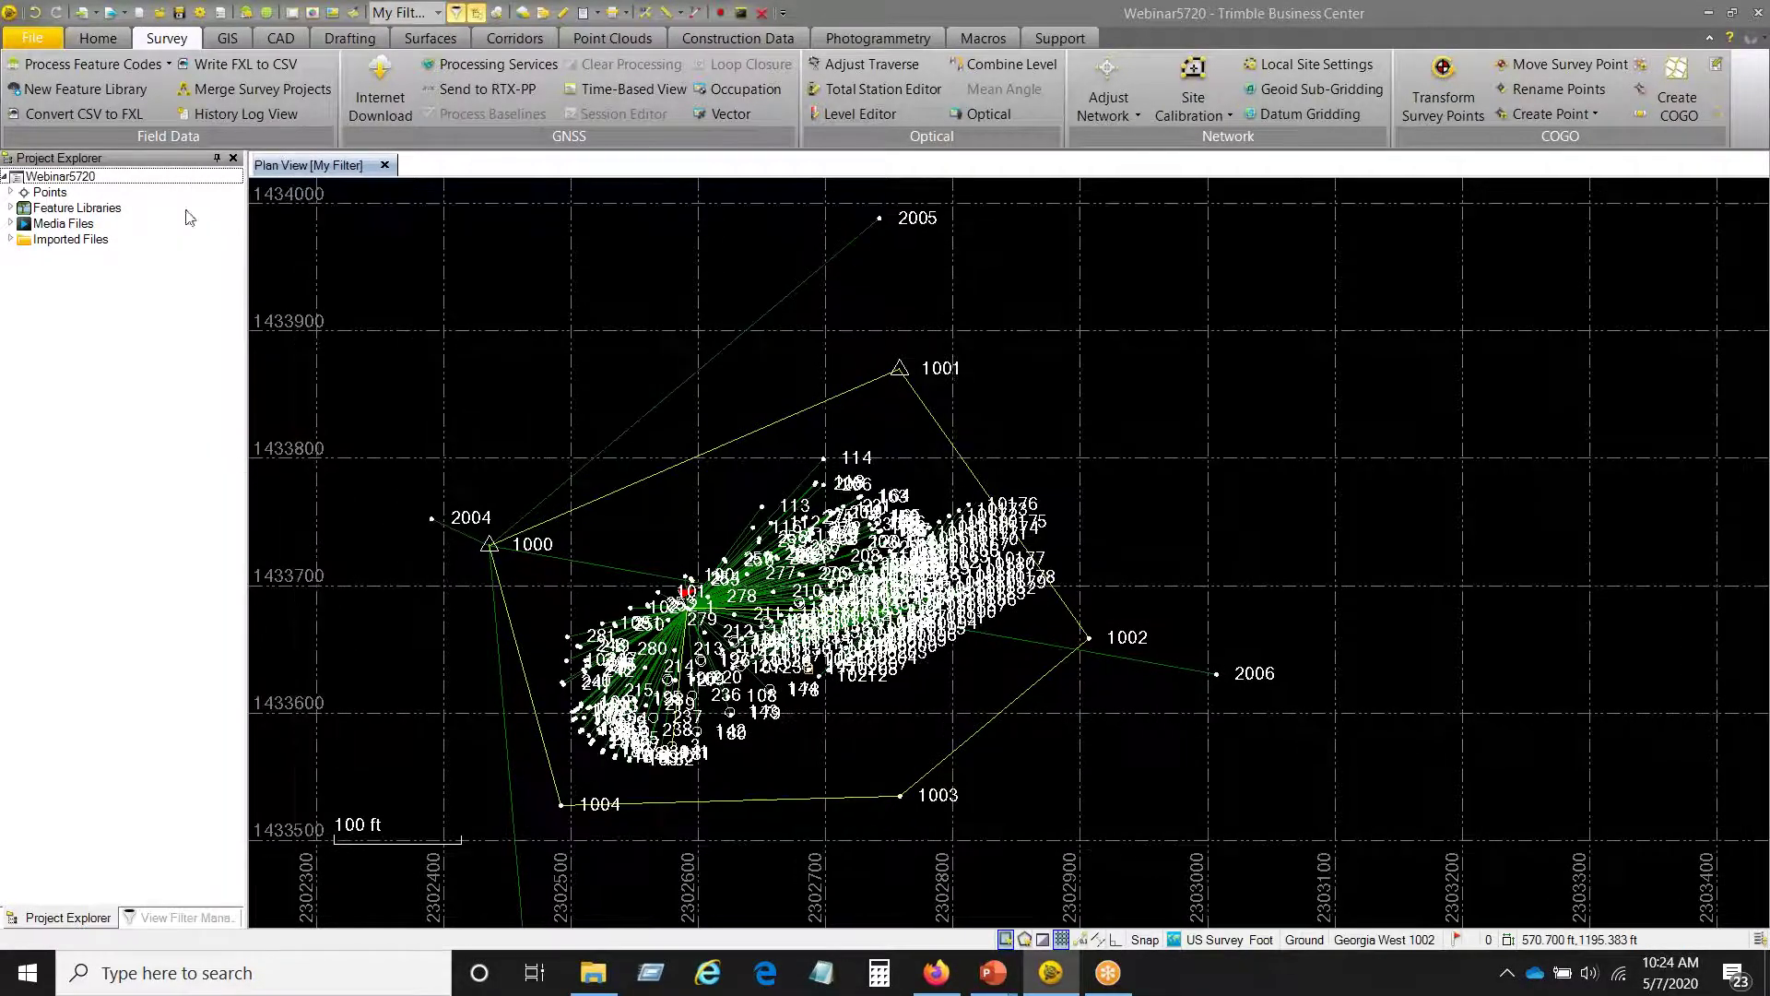
{"action": "left_click", "coordinate": [107, 37]}
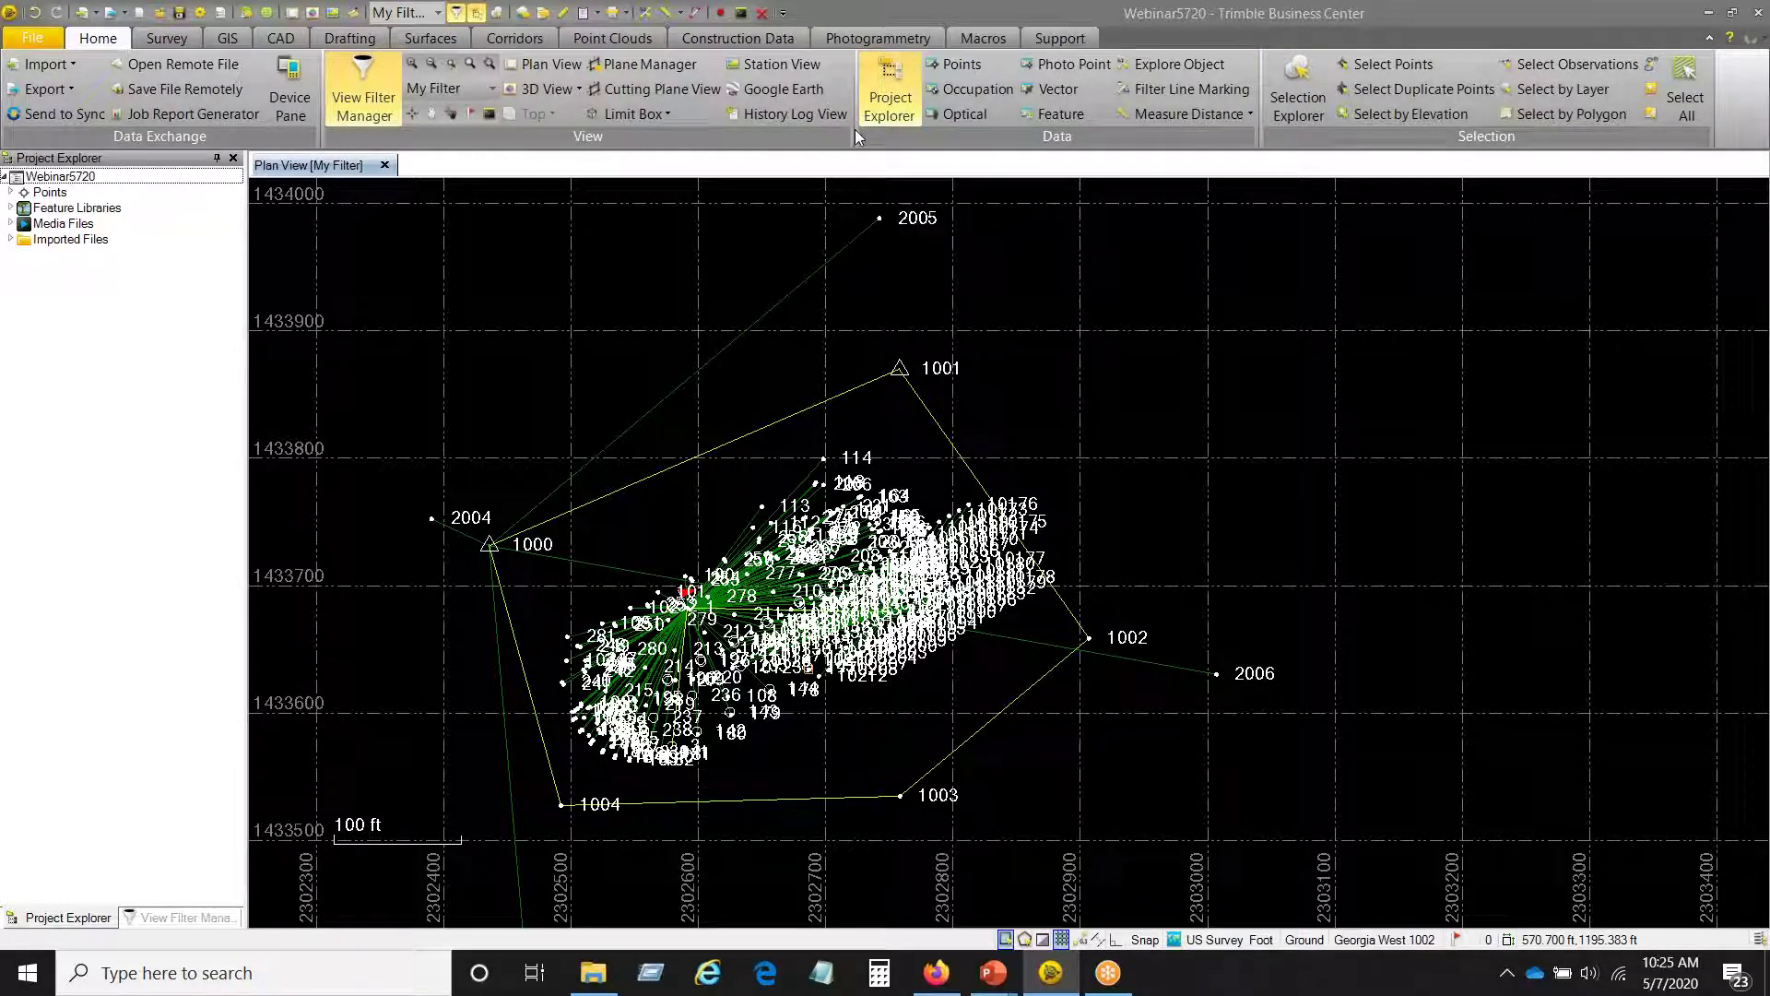
{"action": "left_click", "coordinate": [11, 193]}
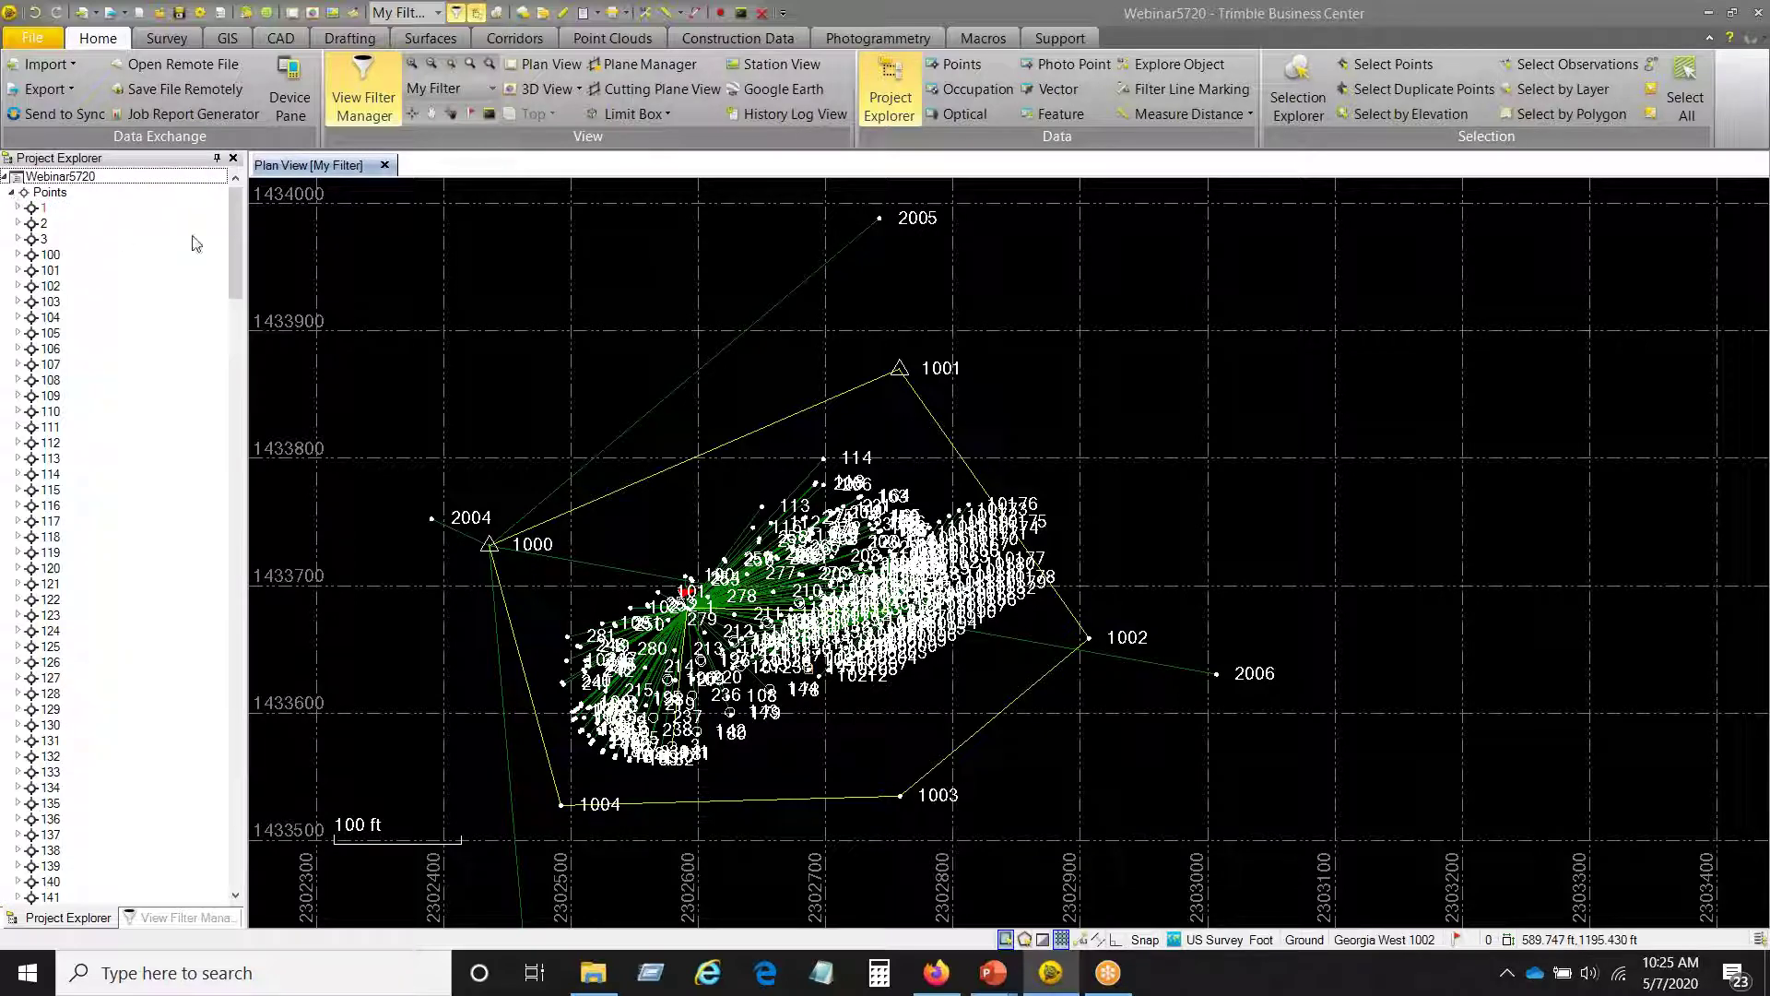
{"action": "mouse_move", "coordinate": [241, 236]}
{"action": "left_mouse_down"}
{"action": "mouse_move", "coordinate": [241, 299]}
{"action": "mouse_move", "coordinate": [234, 229]}
{"action": "left_mouse_up"}
{"action": "scroll", "coordinate": [705, 601], "scroll_direction": "up", "scroll_amount": 4}
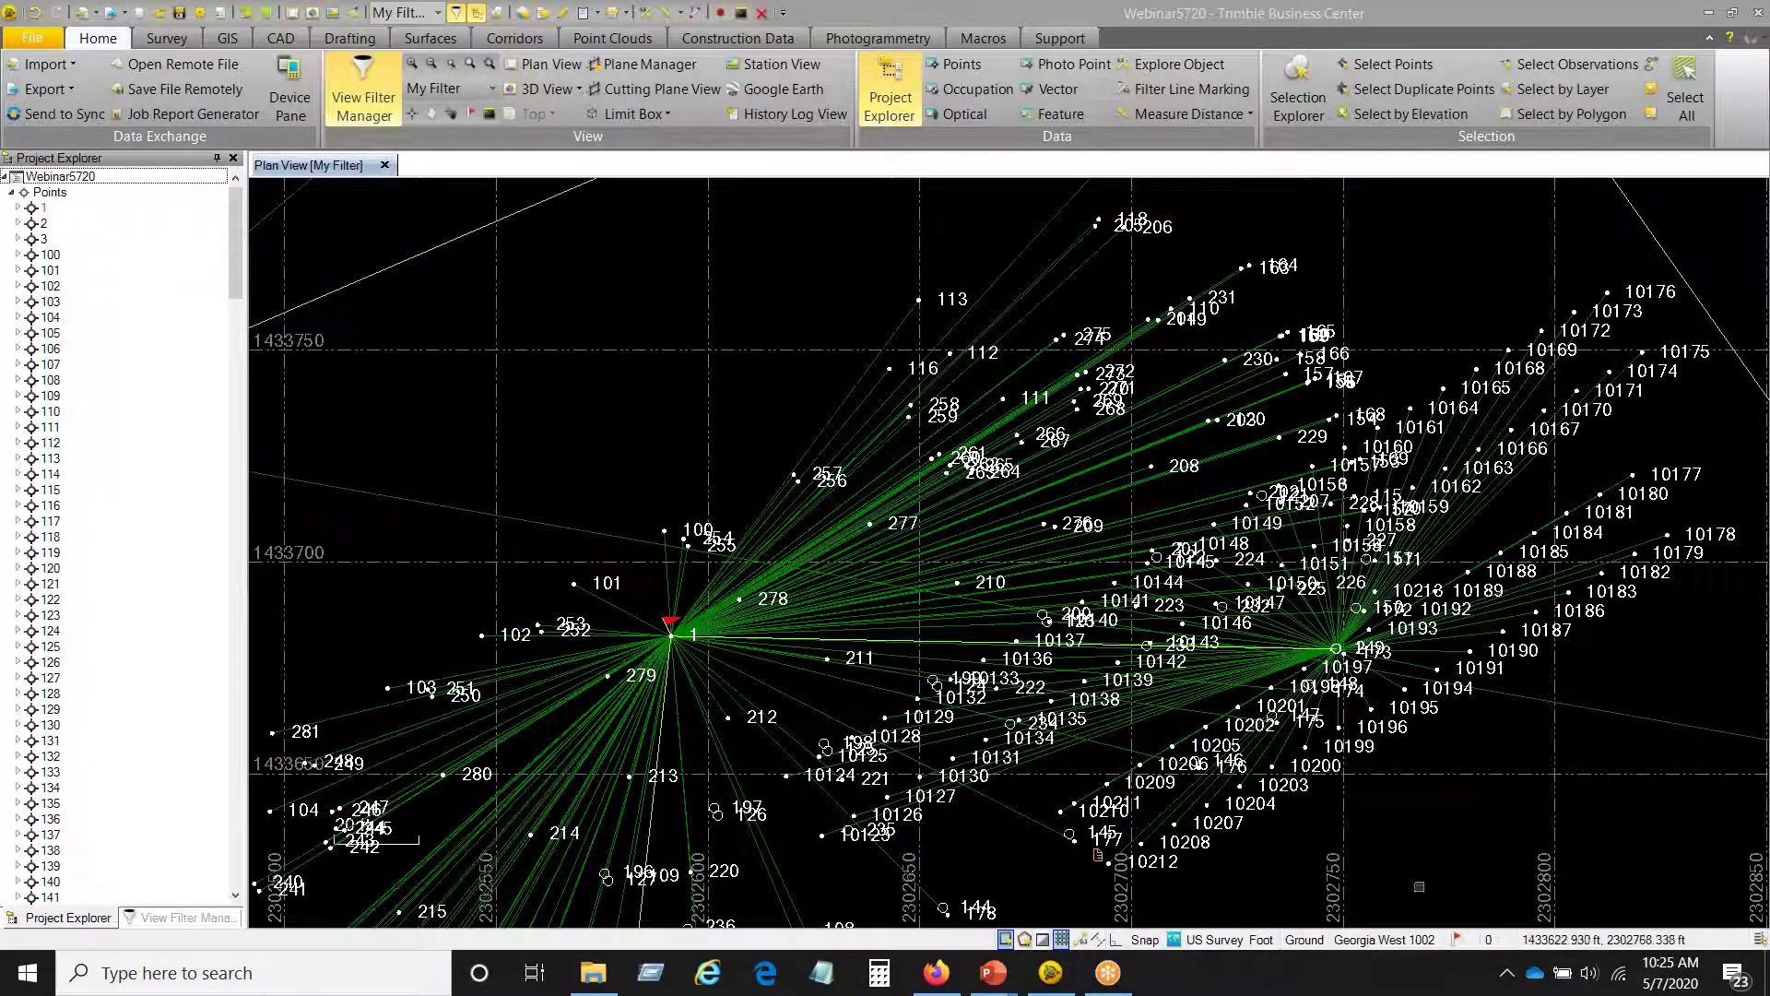
{"action": "left_click", "coordinate": [1459, 939]}
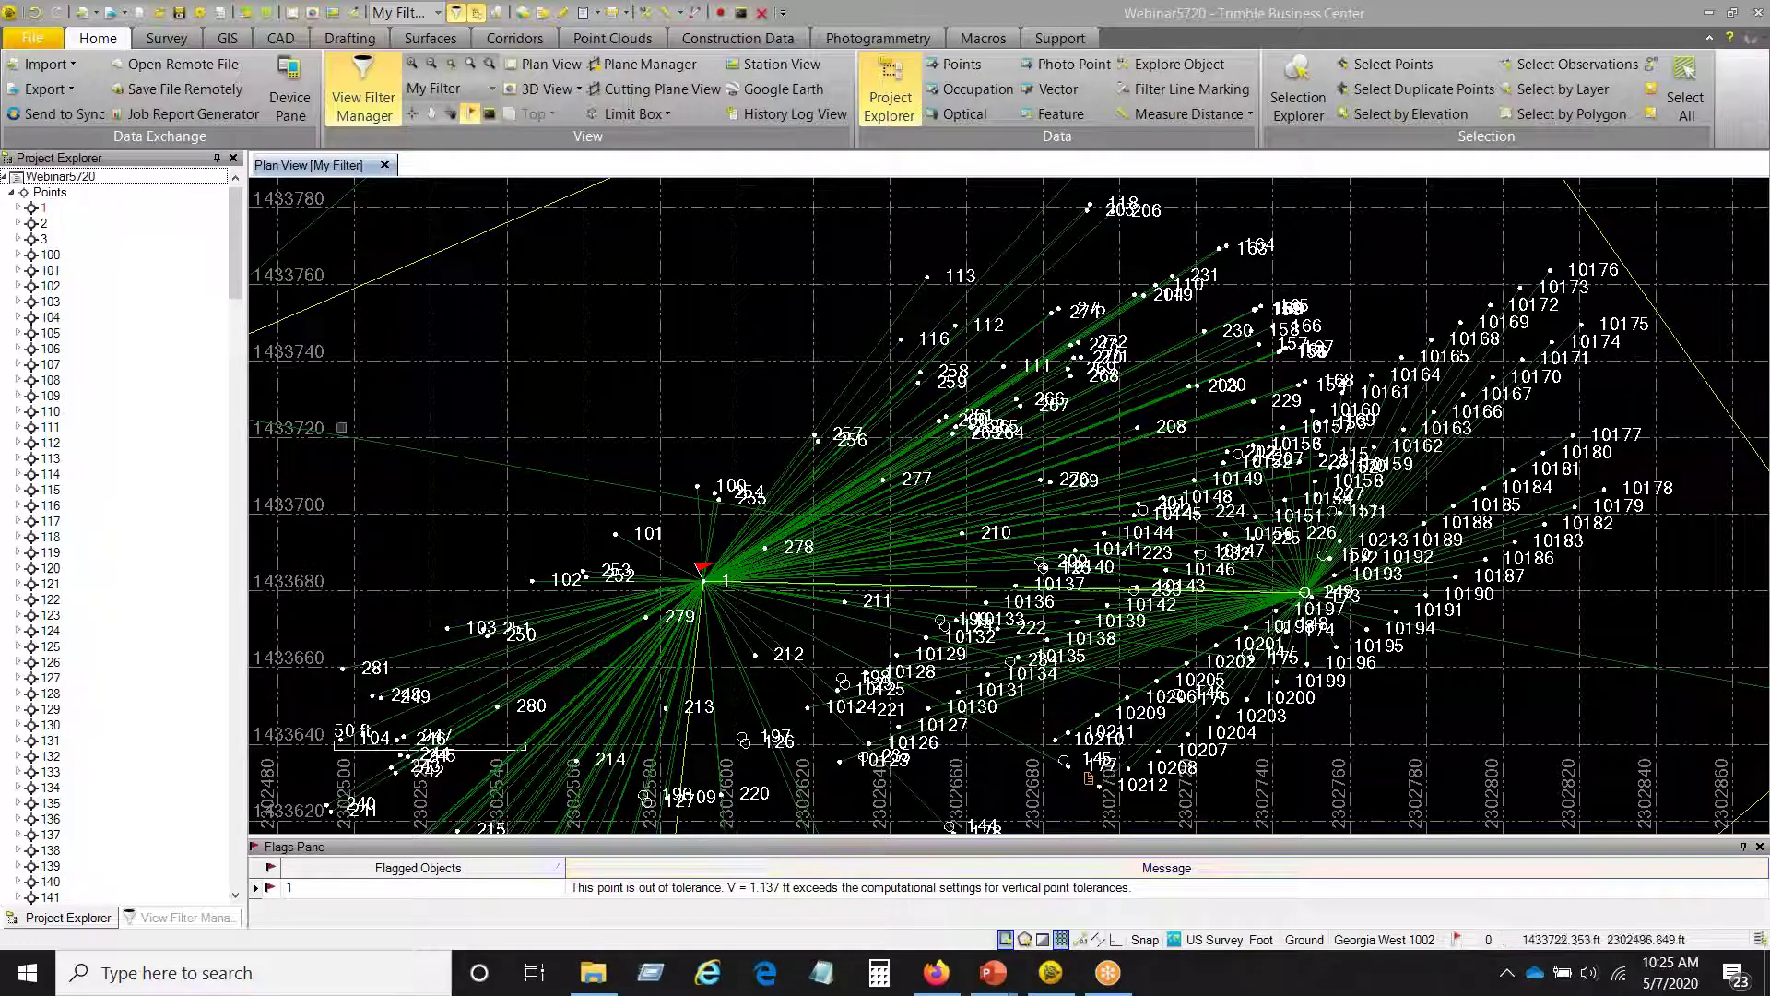
- Run a Point Derivation Report for point 1 and examine its resection and total station observations
{"action": "right_click", "coordinate": [44, 211]}
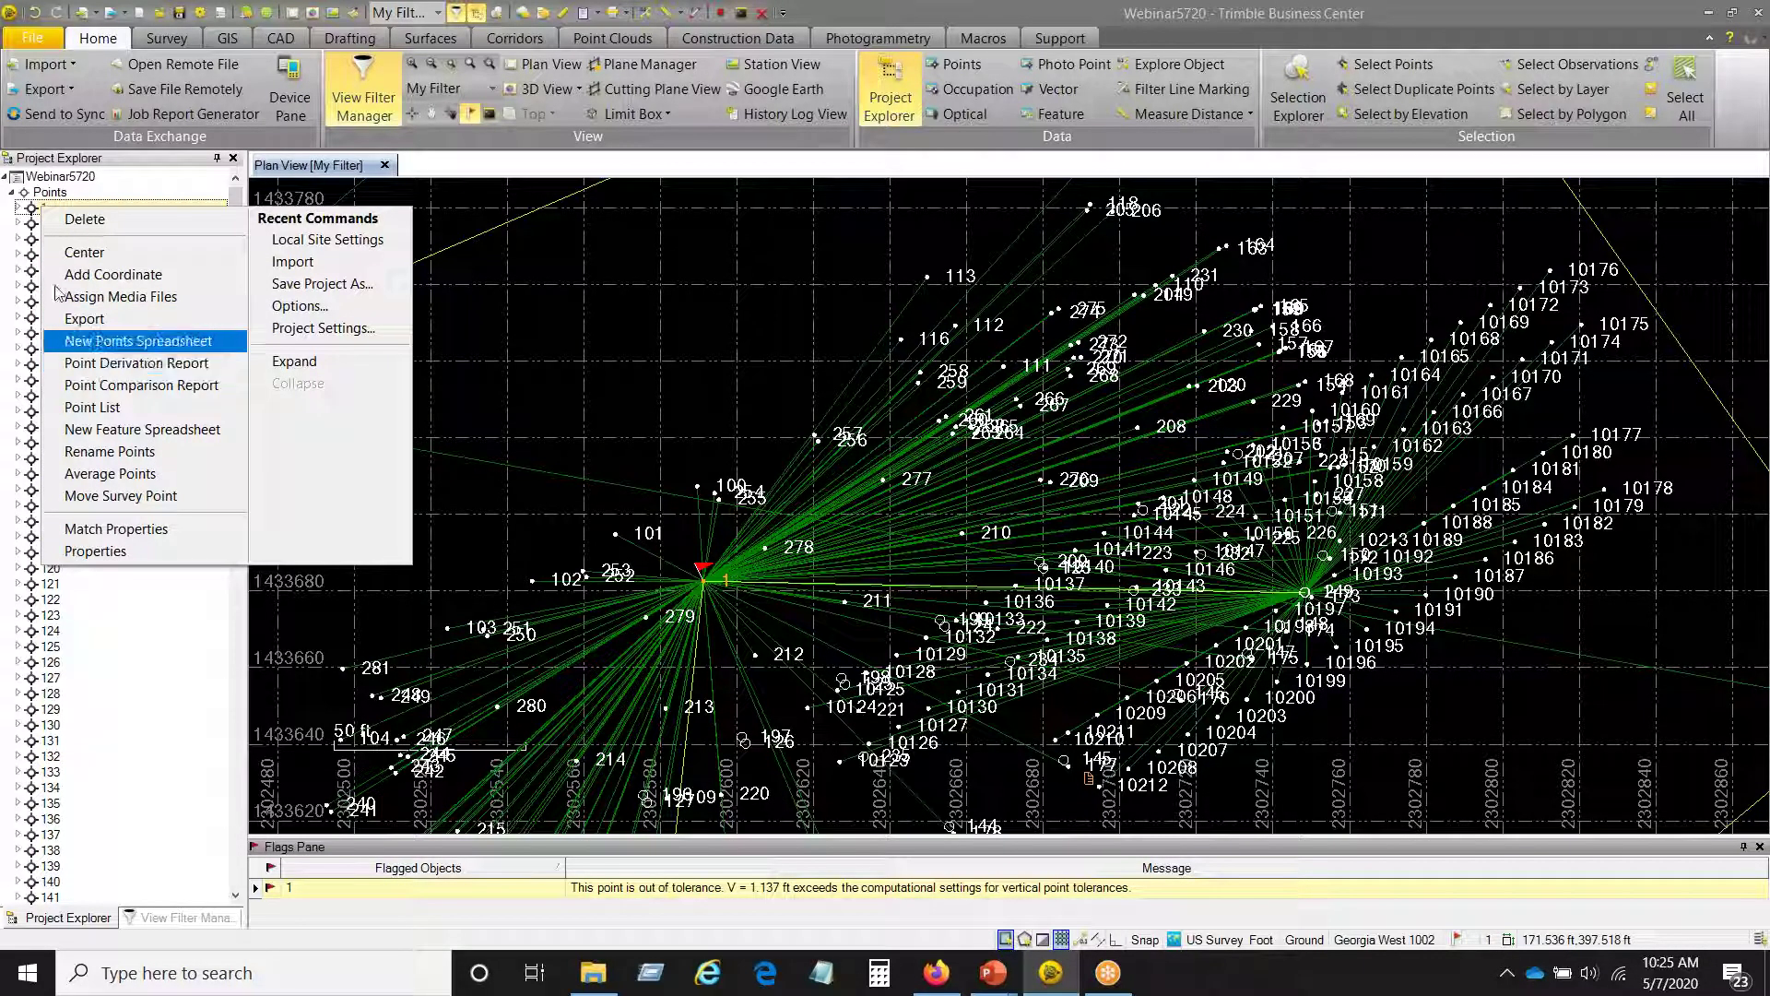
{"action": "left_click", "coordinate": [106, 361]}
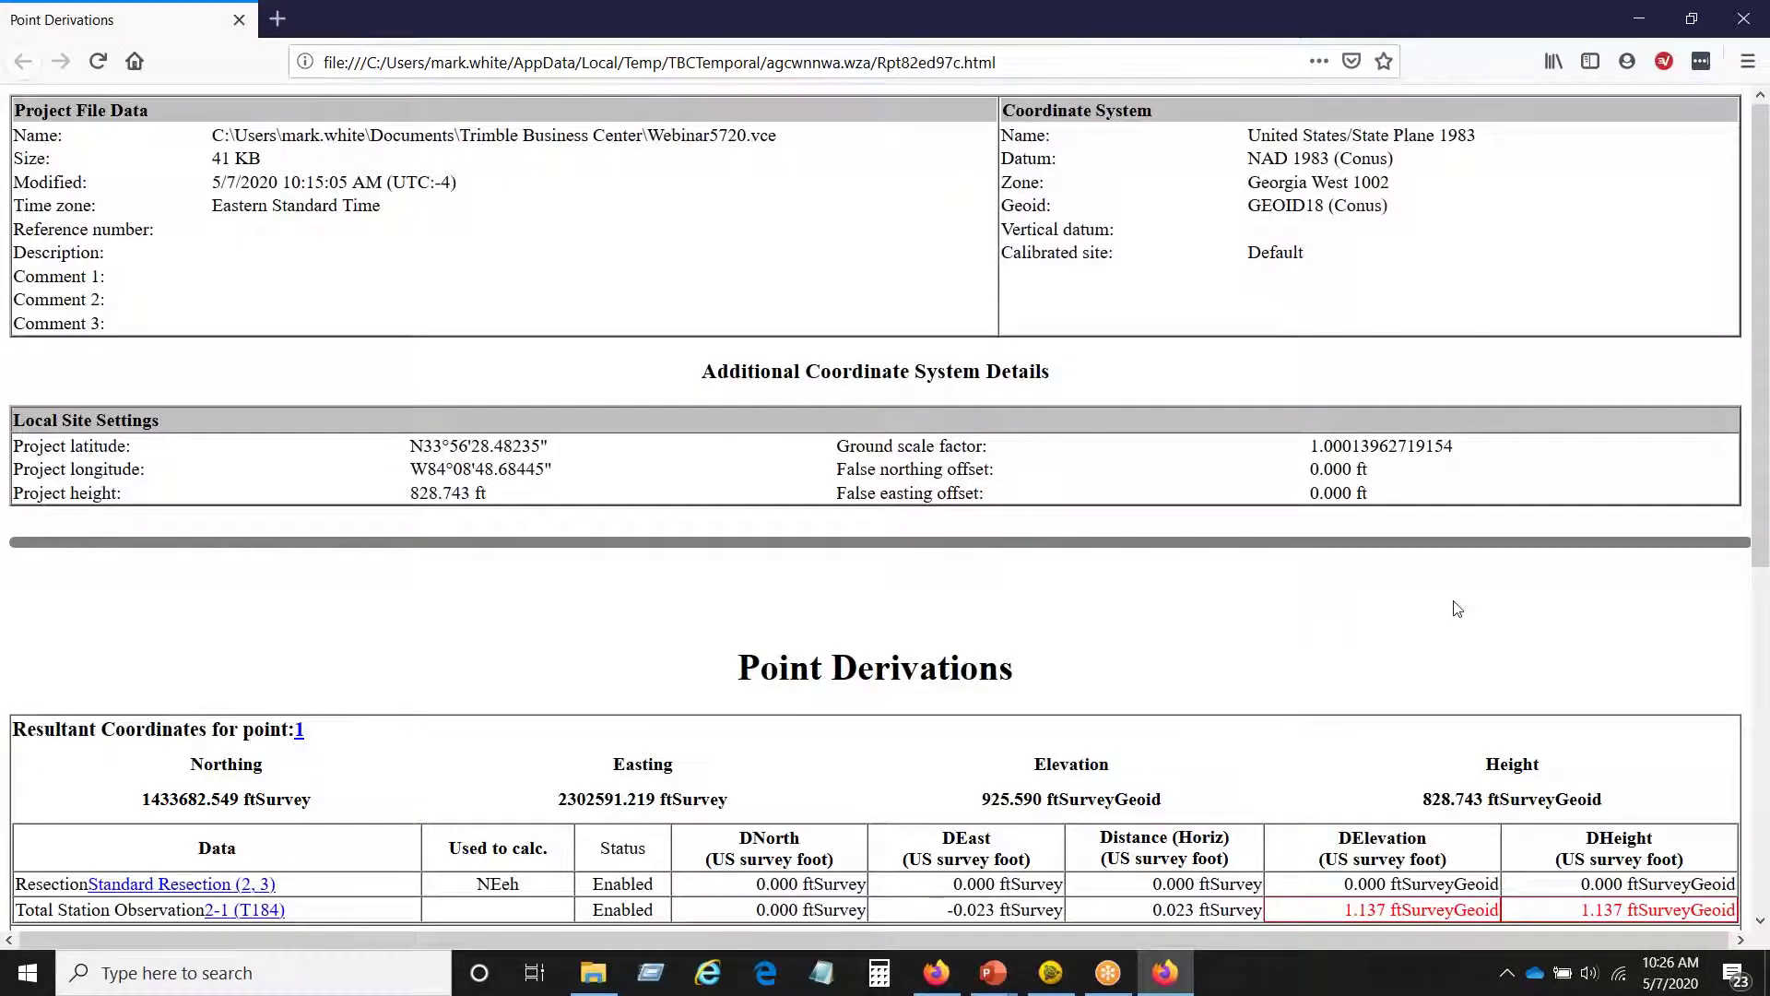
{"action": "scroll", "coordinate": [1447, 601], "scroll_direction": "down", "scroll_amount": 6}
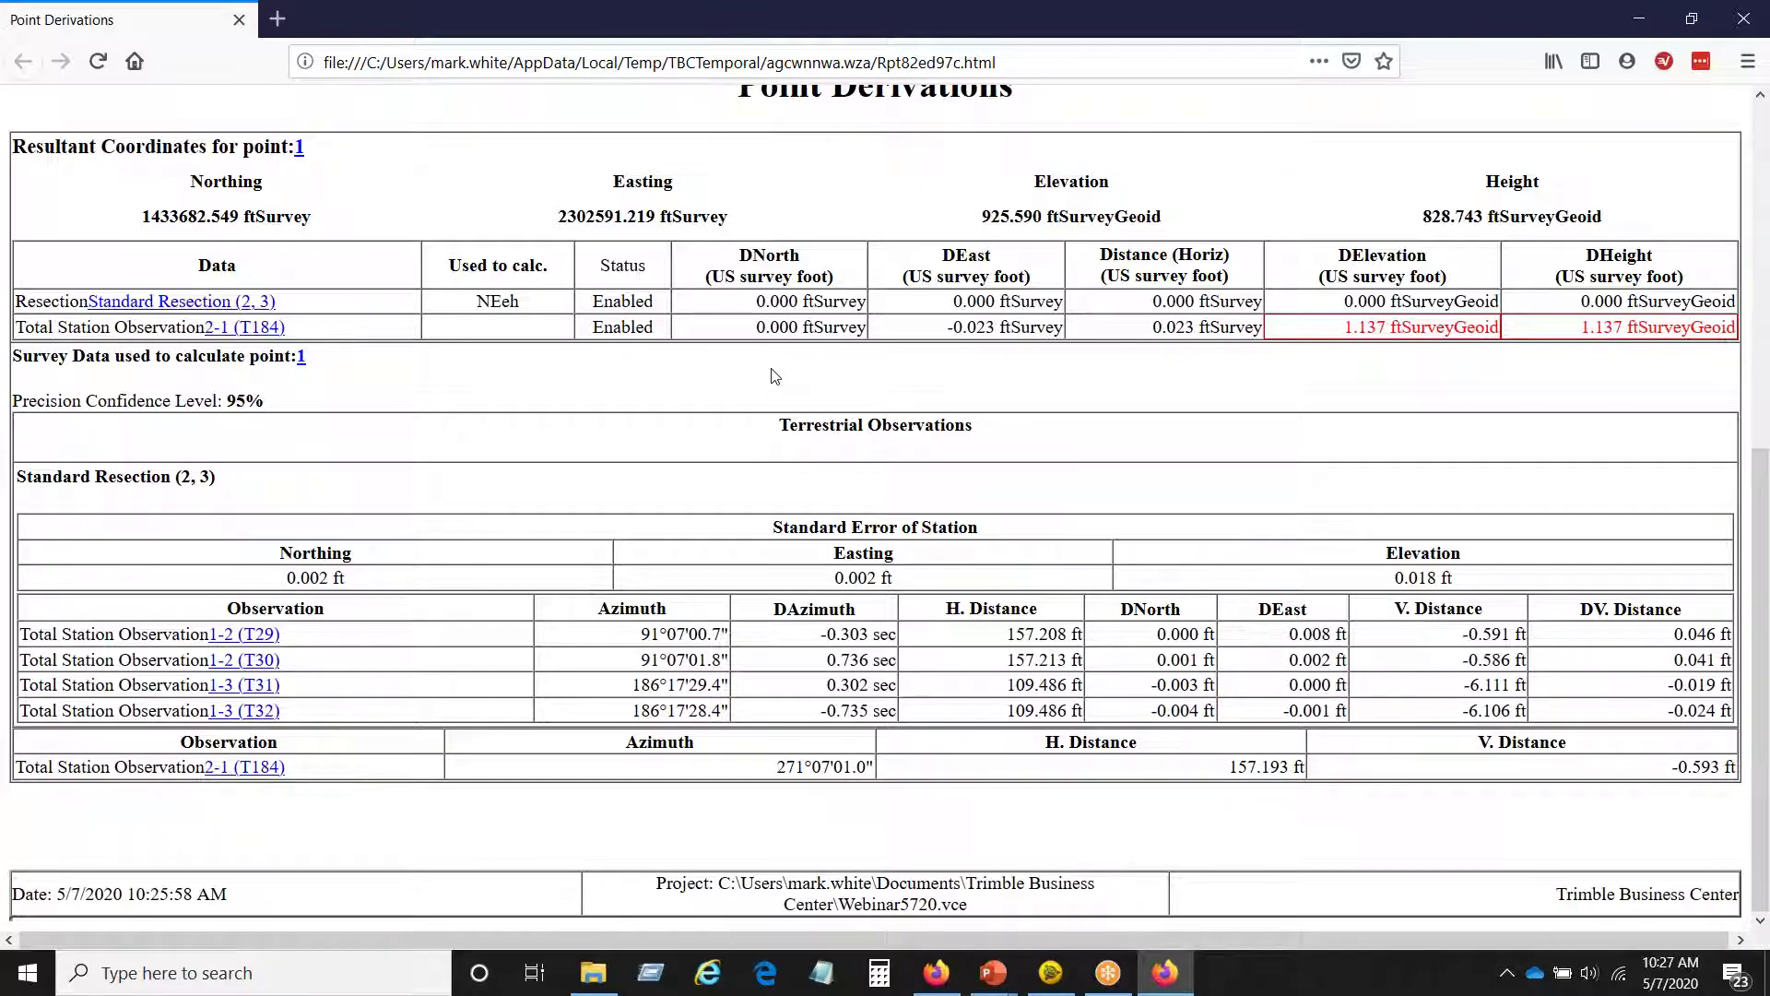
- Close the Point Derivations report and show point 104's properties in a widened Properties pane
{"action": "left_click", "coordinate": [1745, 22]}
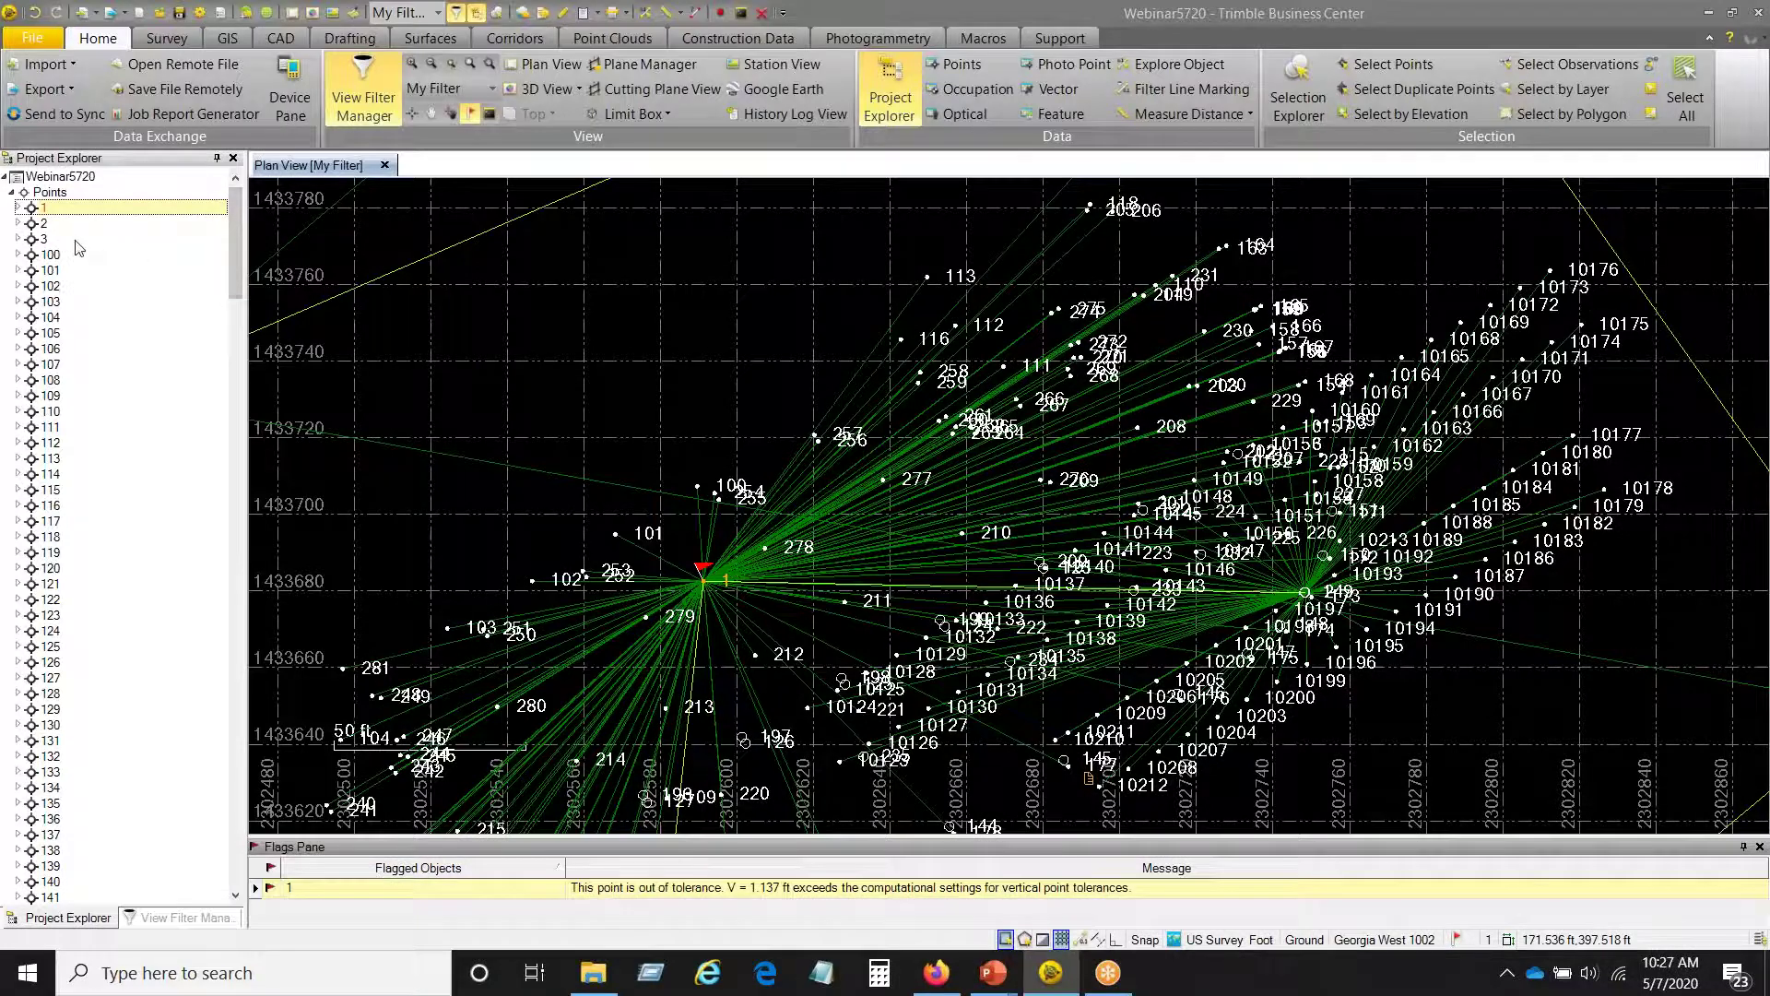
{"action": "double_click", "coordinate": [51, 317]}
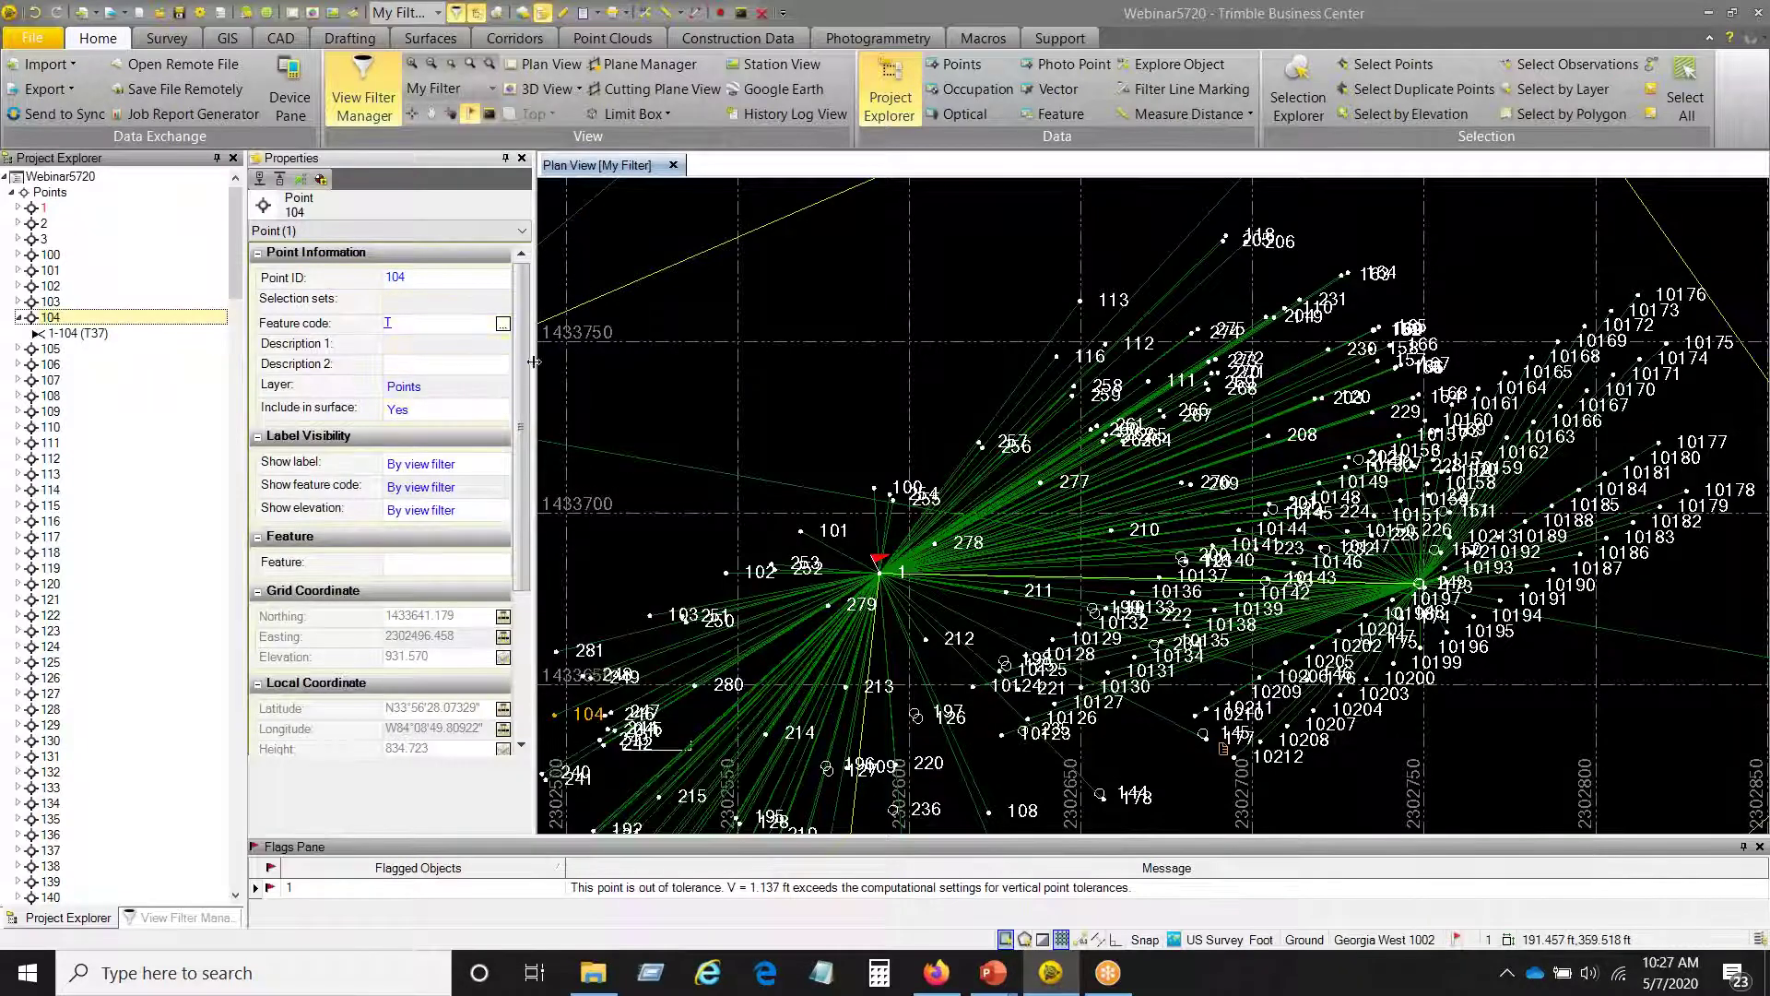
{"action": "left_click_drag", "start_coordinate": [534, 360], "coordinate": [579, 364]}
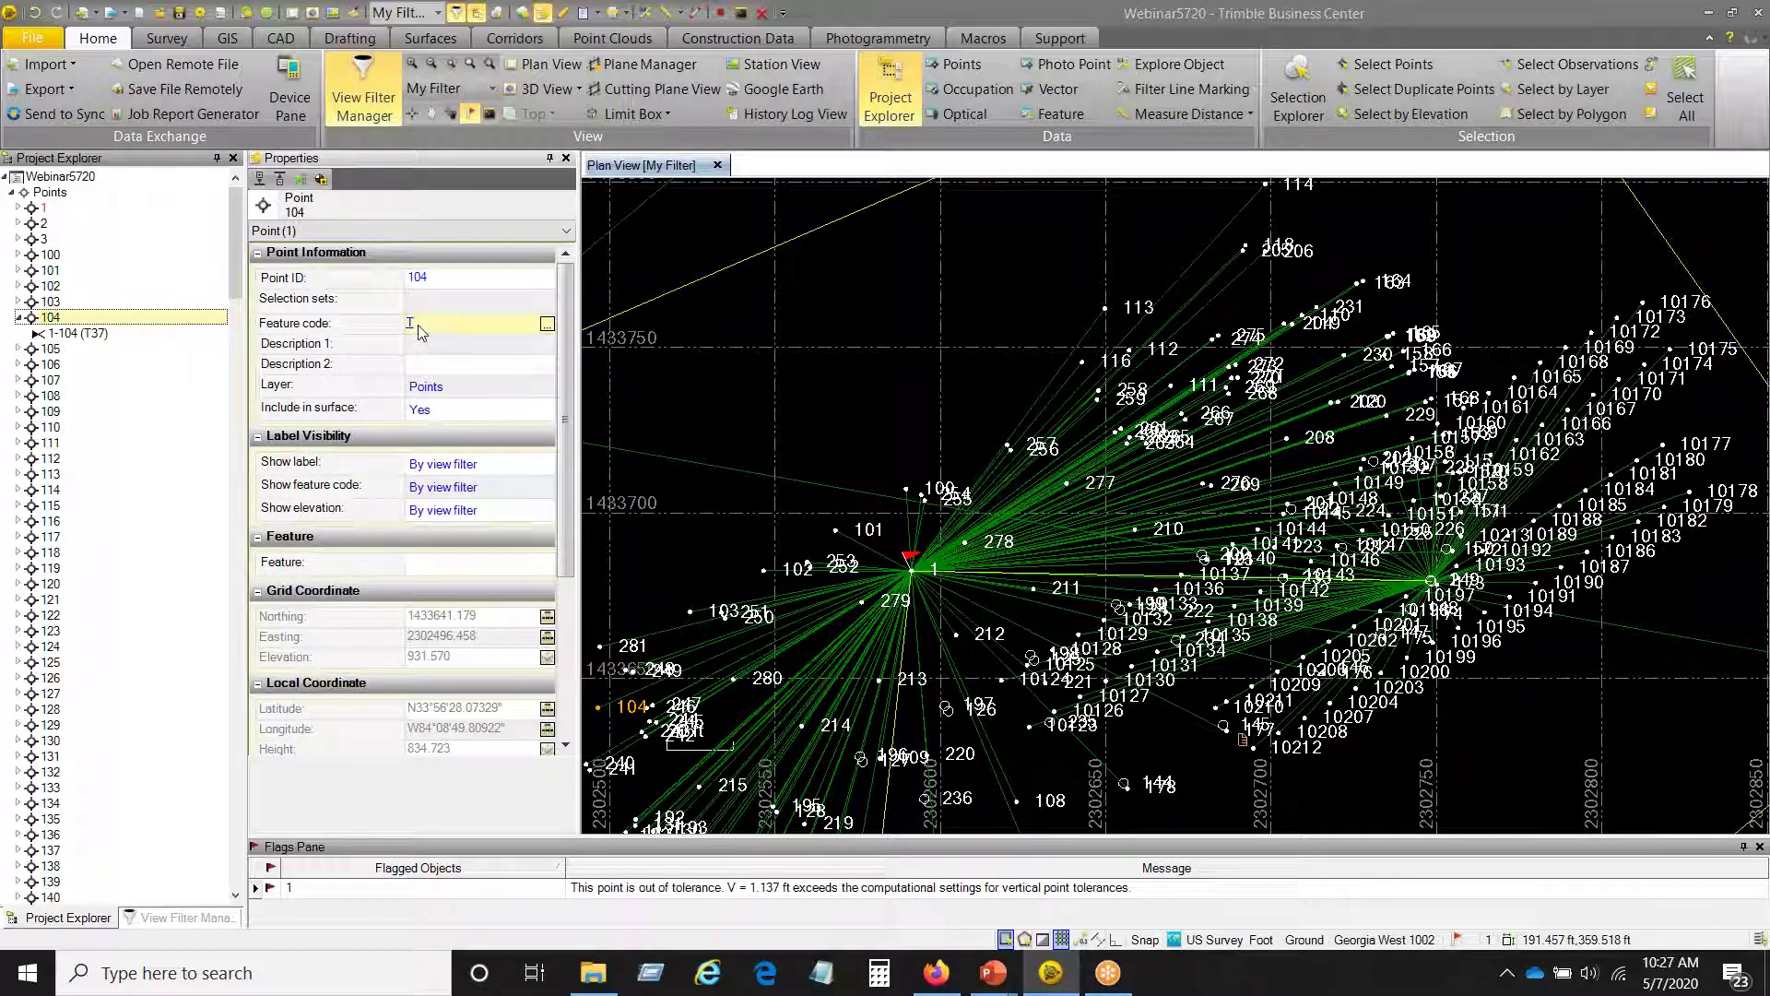
- Clear point 104's feature code in the Feature Code Editor and choose T (TREE) from the TOPO code list
{"action": "left_click", "coordinate": [547, 324]}
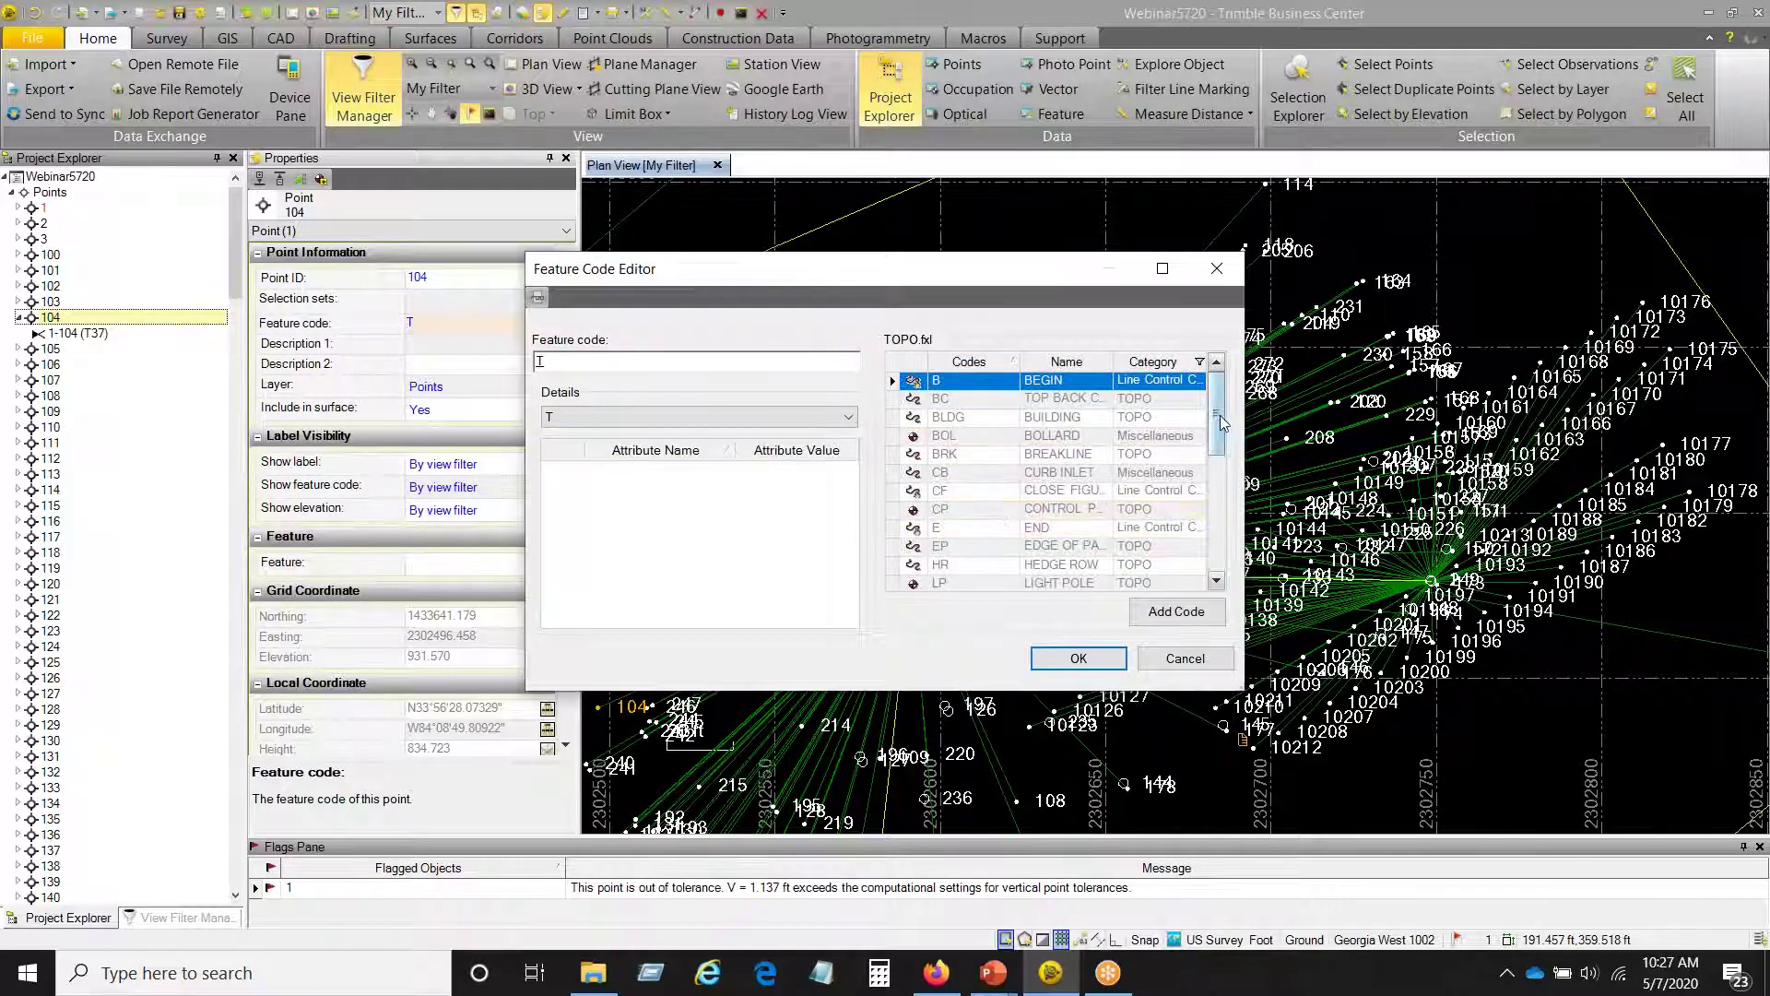
{"action": "scroll", "coordinate": [1219, 422], "scroll_direction": "down", "scroll_amount": 1}
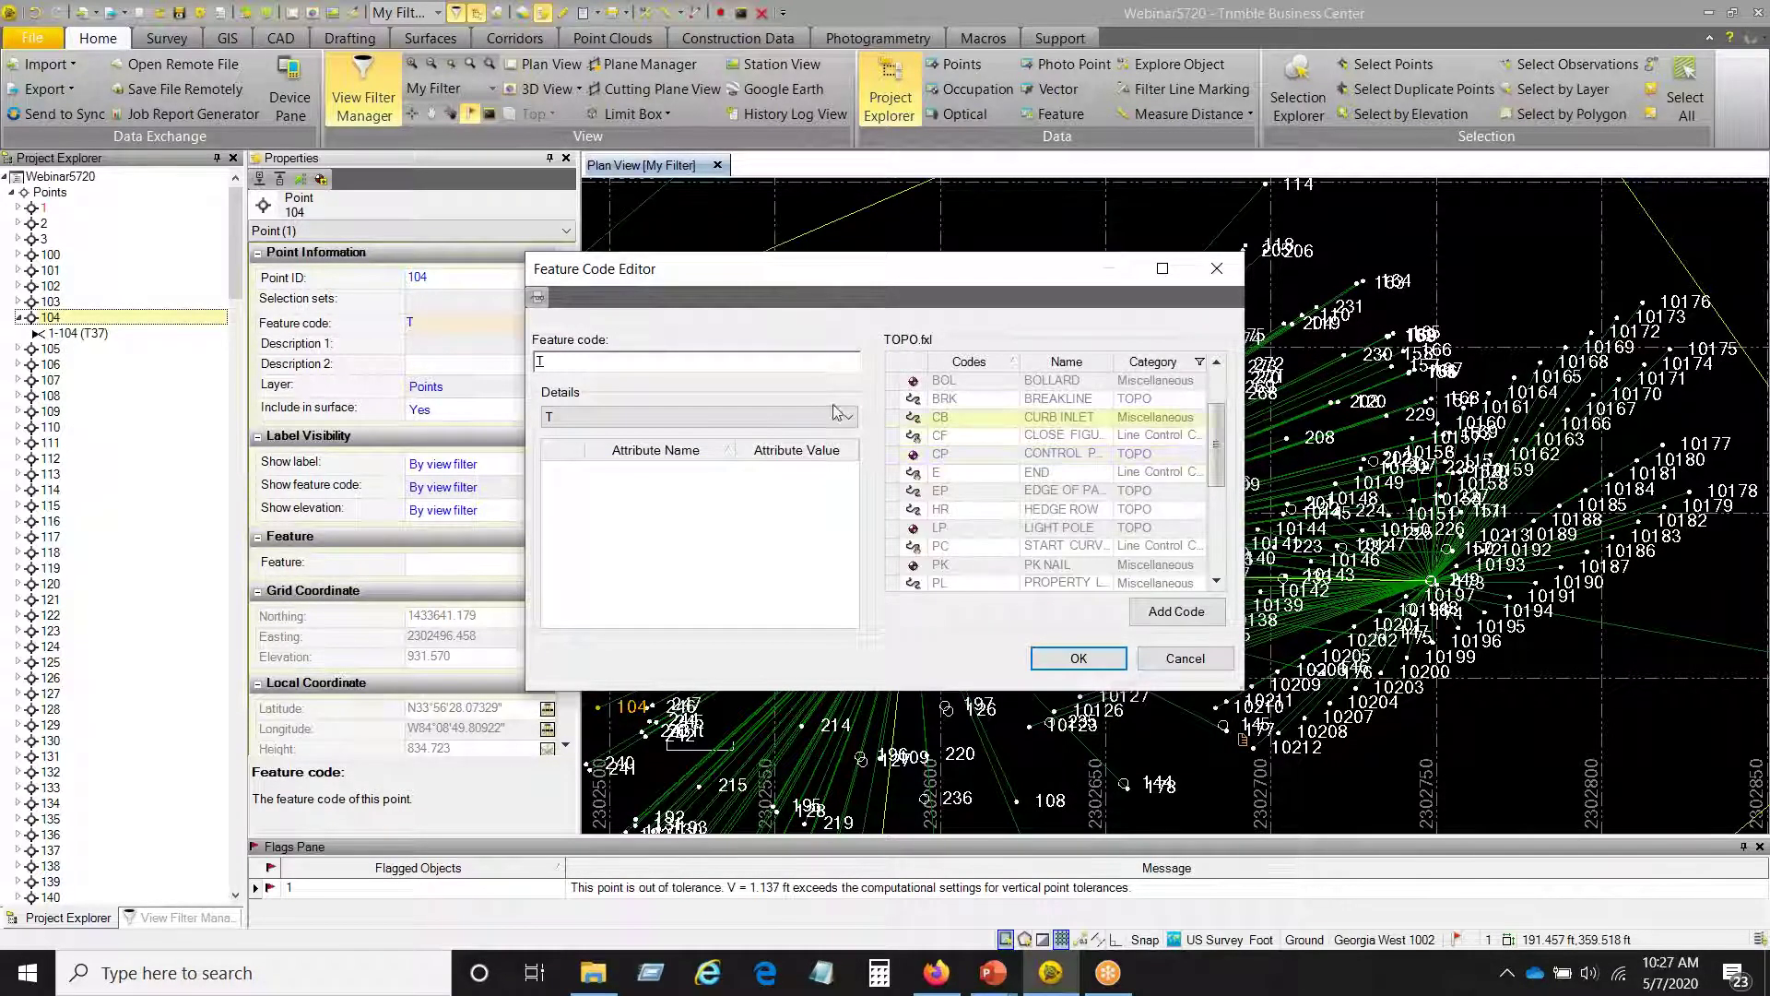
{"action": "left_click_drag", "start_coordinate": [562, 361], "coordinate": [519, 362]}
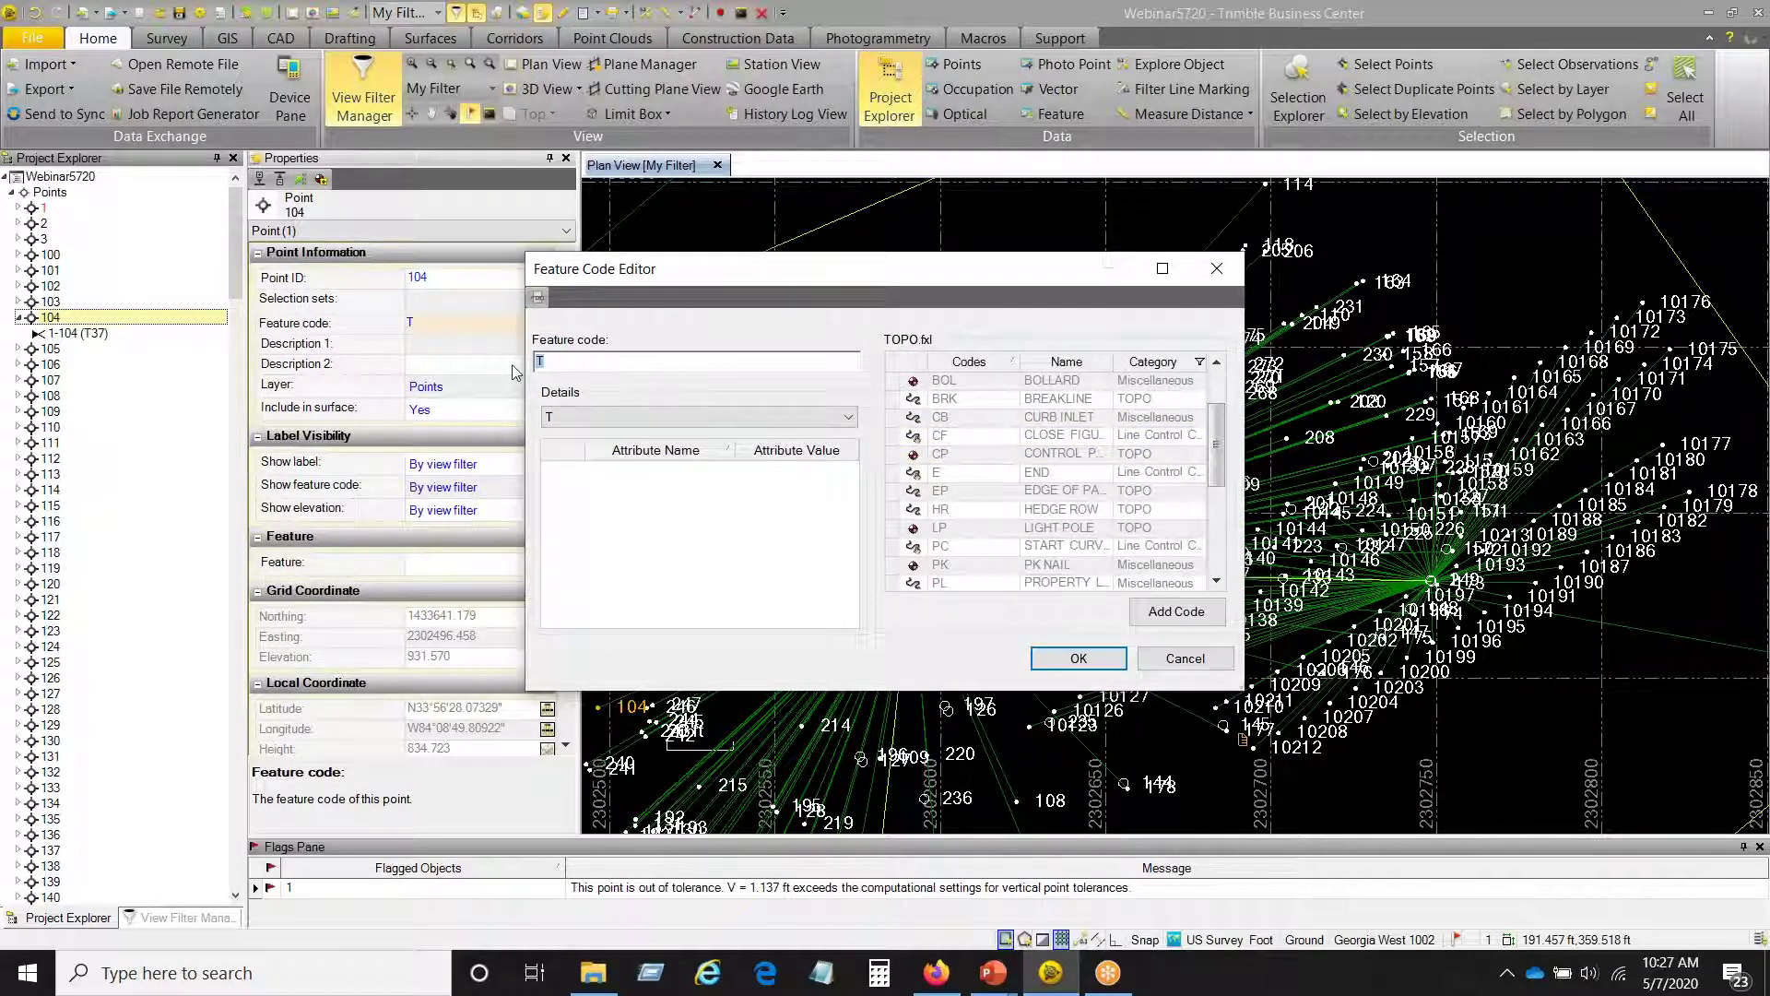
{"action": "key", "text": "BackSpace"}
{"action": "left_click_drag", "start_coordinate": [1218, 475], "coordinate": [1219, 558]}
{"action": "left_click", "coordinate": [1069, 549]}
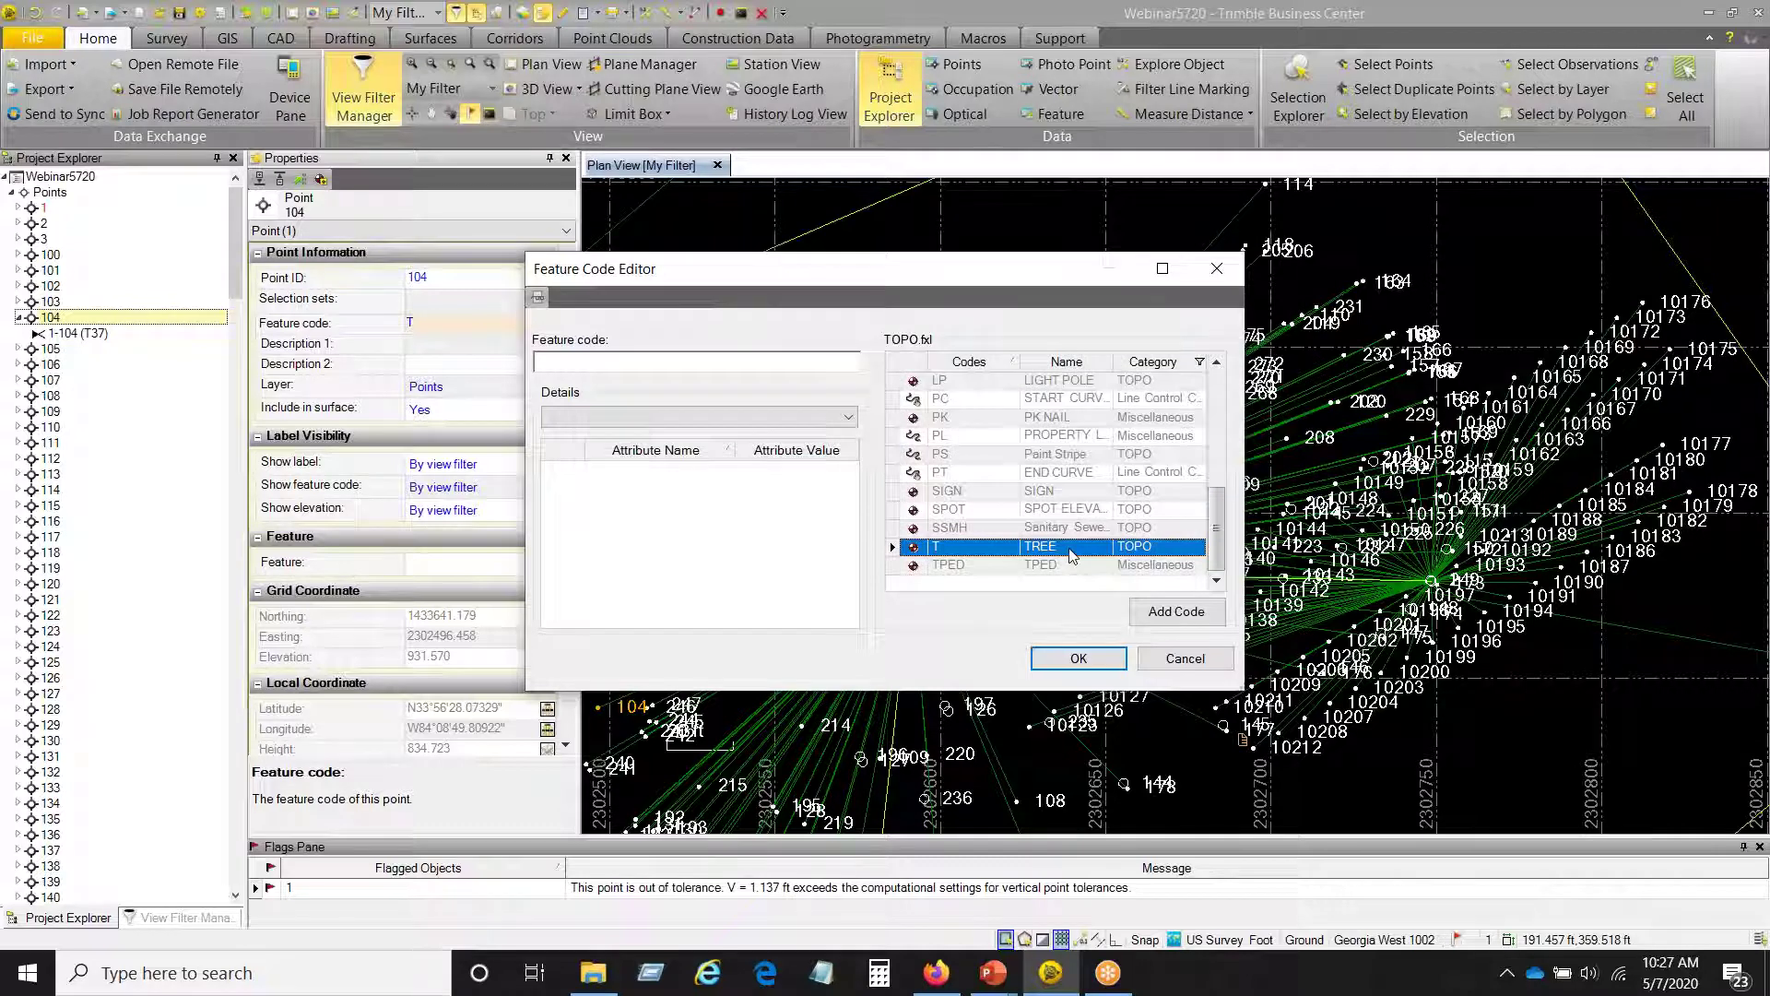
{"action": "left_click", "coordinate": [1077, 658]}
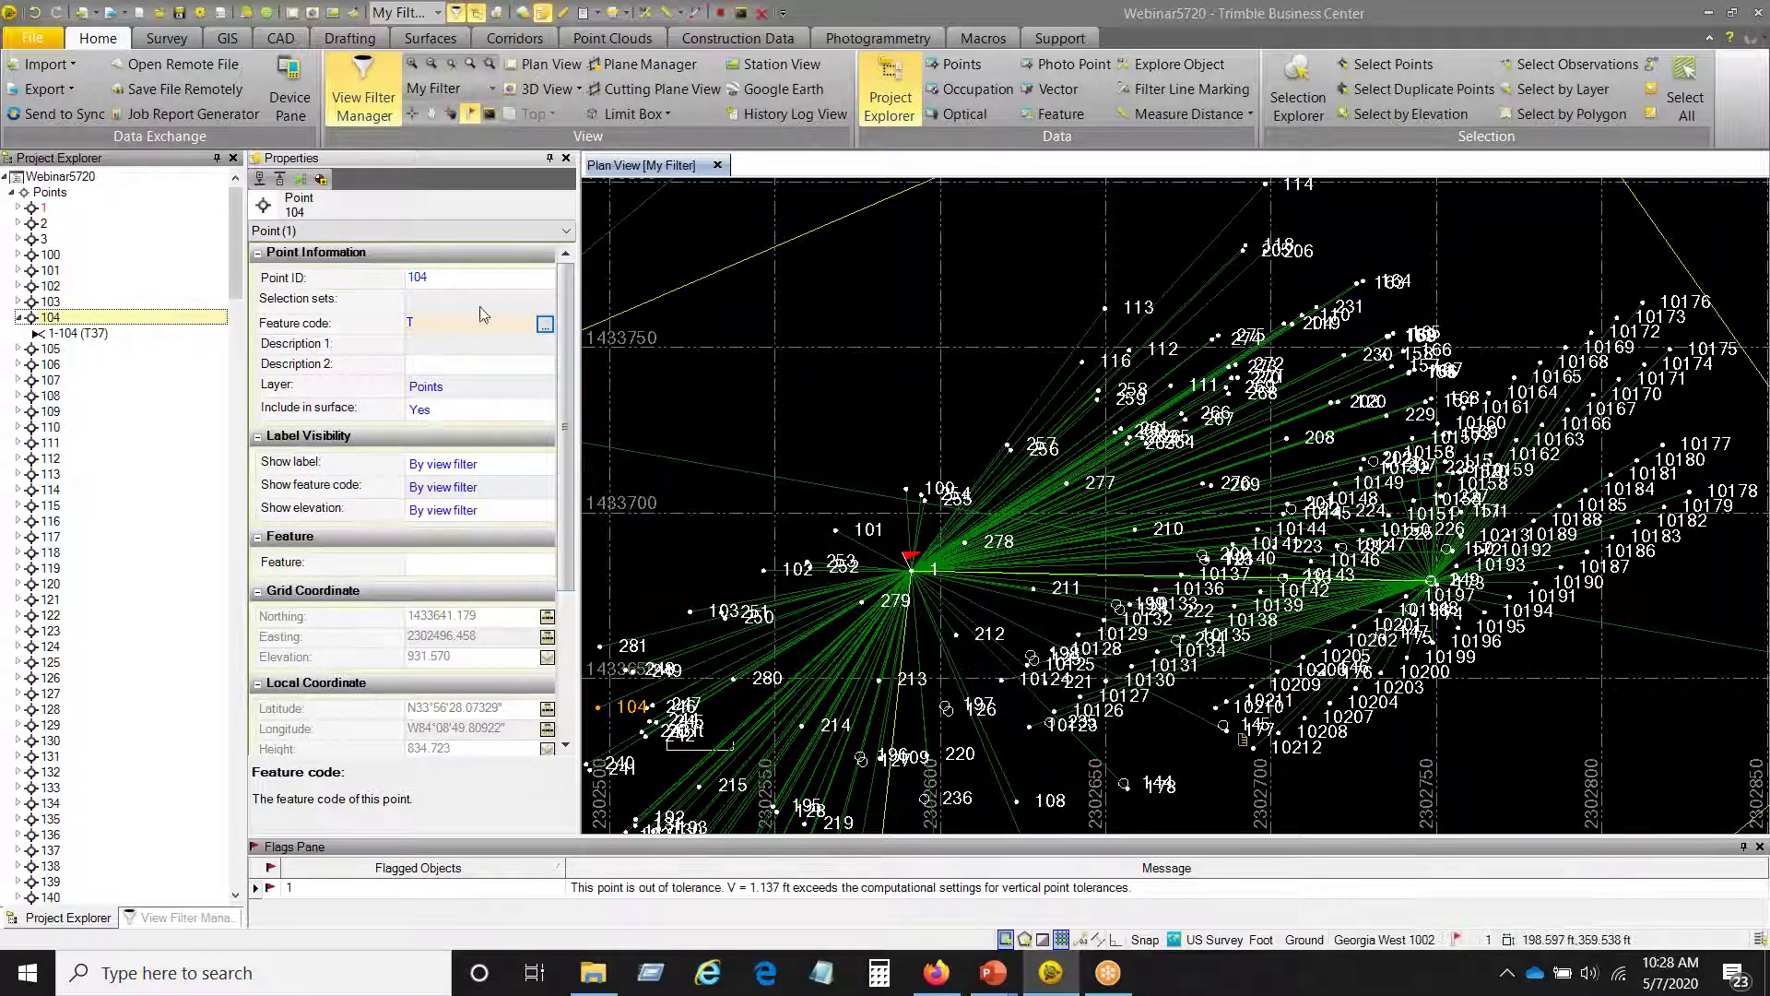
- Examine the station, target, observed and computed data of point 104's total station observation 1-104 (T37)
{"action": "left_click", "coordinate": [61, 334]}
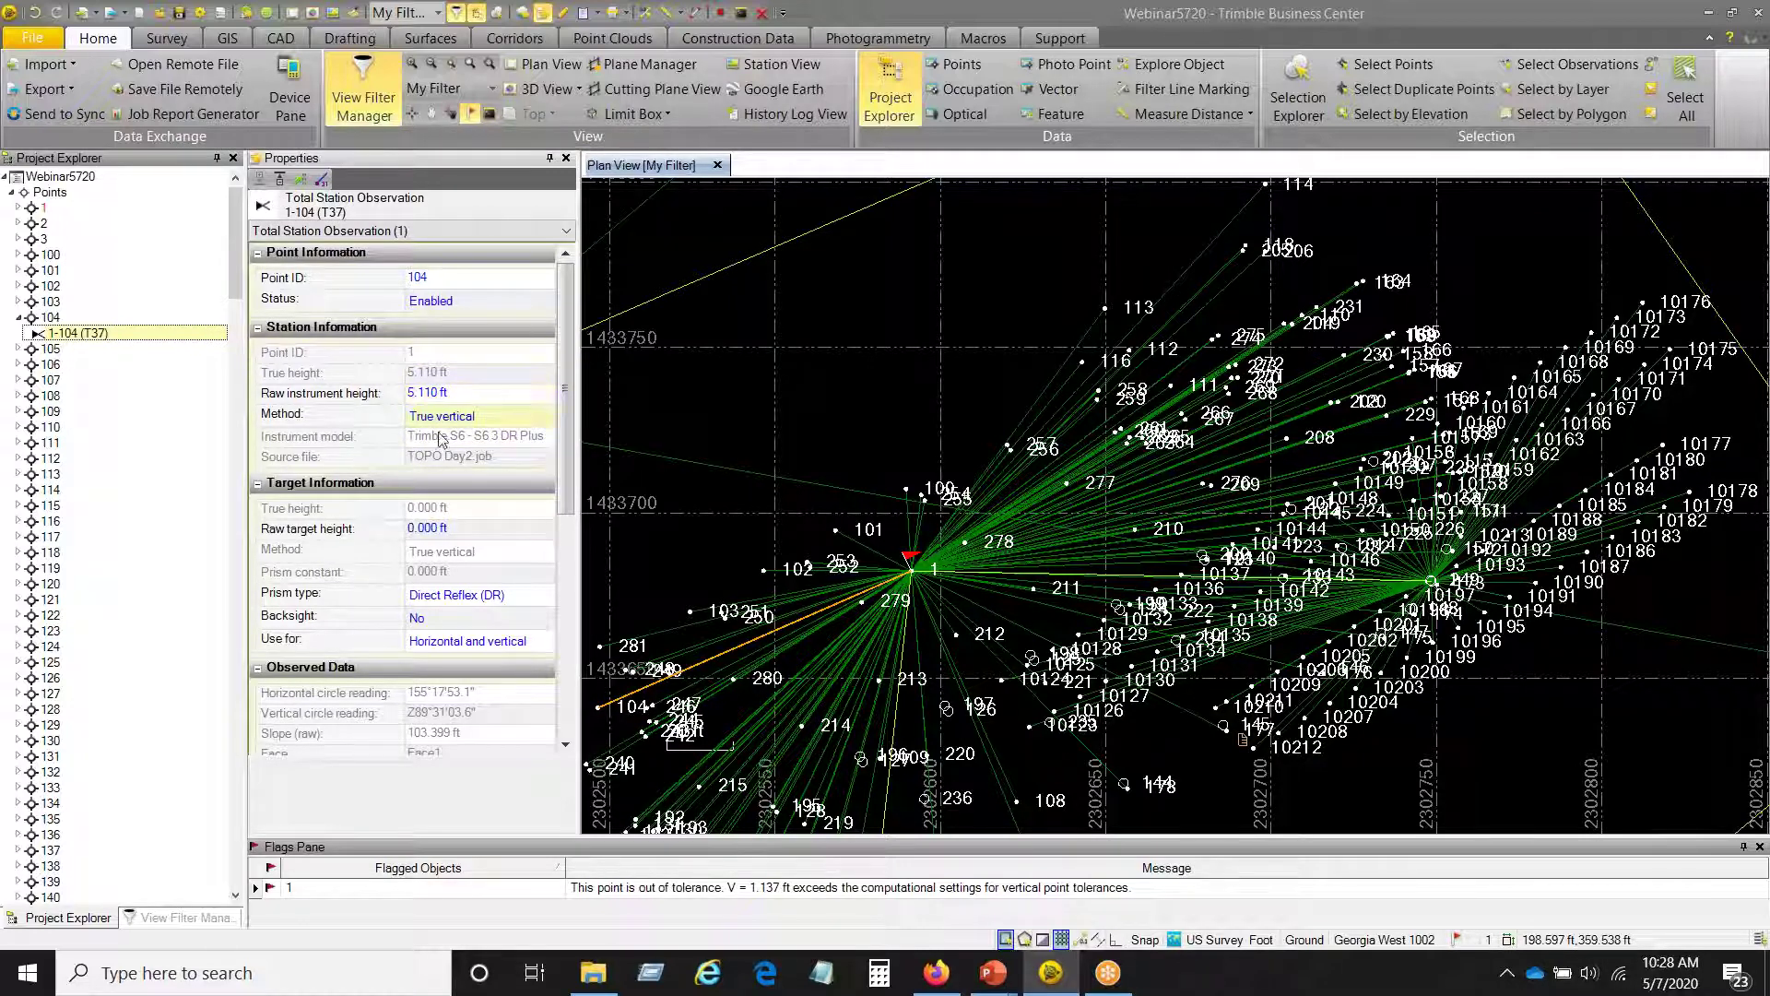
{"action": "mouse_move", "coordinate": [565, 481]}
{"action": "left_mouse_down"}
{"action": "mouse_move", "coordinate": [565, 534]}
{"action": "mouse_move", "coordinate": [565, 510]}
{"action": "left_mouse_up"}
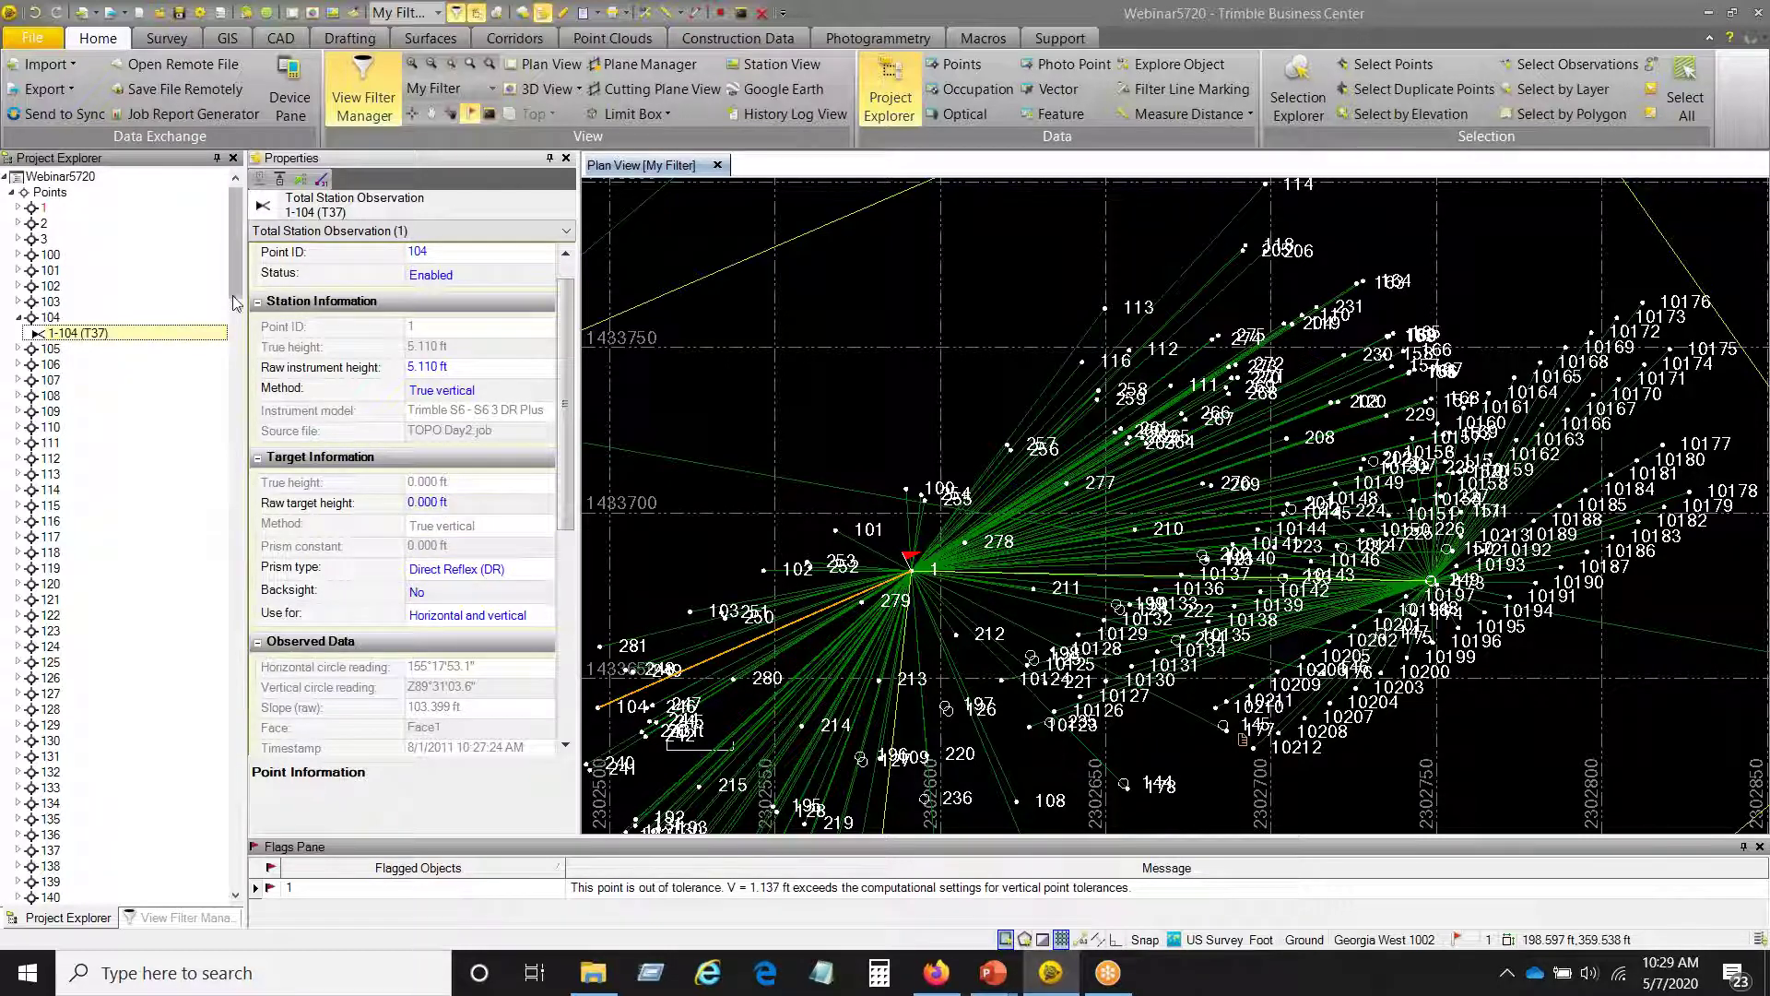
{"action": "scroll", "coordinate": [237, 332], "scroll_direction": "down", "scroll_amount": 4}
{"action": "scroll", "coordinate": [42, 544], "scroll_direction": "down", "scroll_amount": 3}
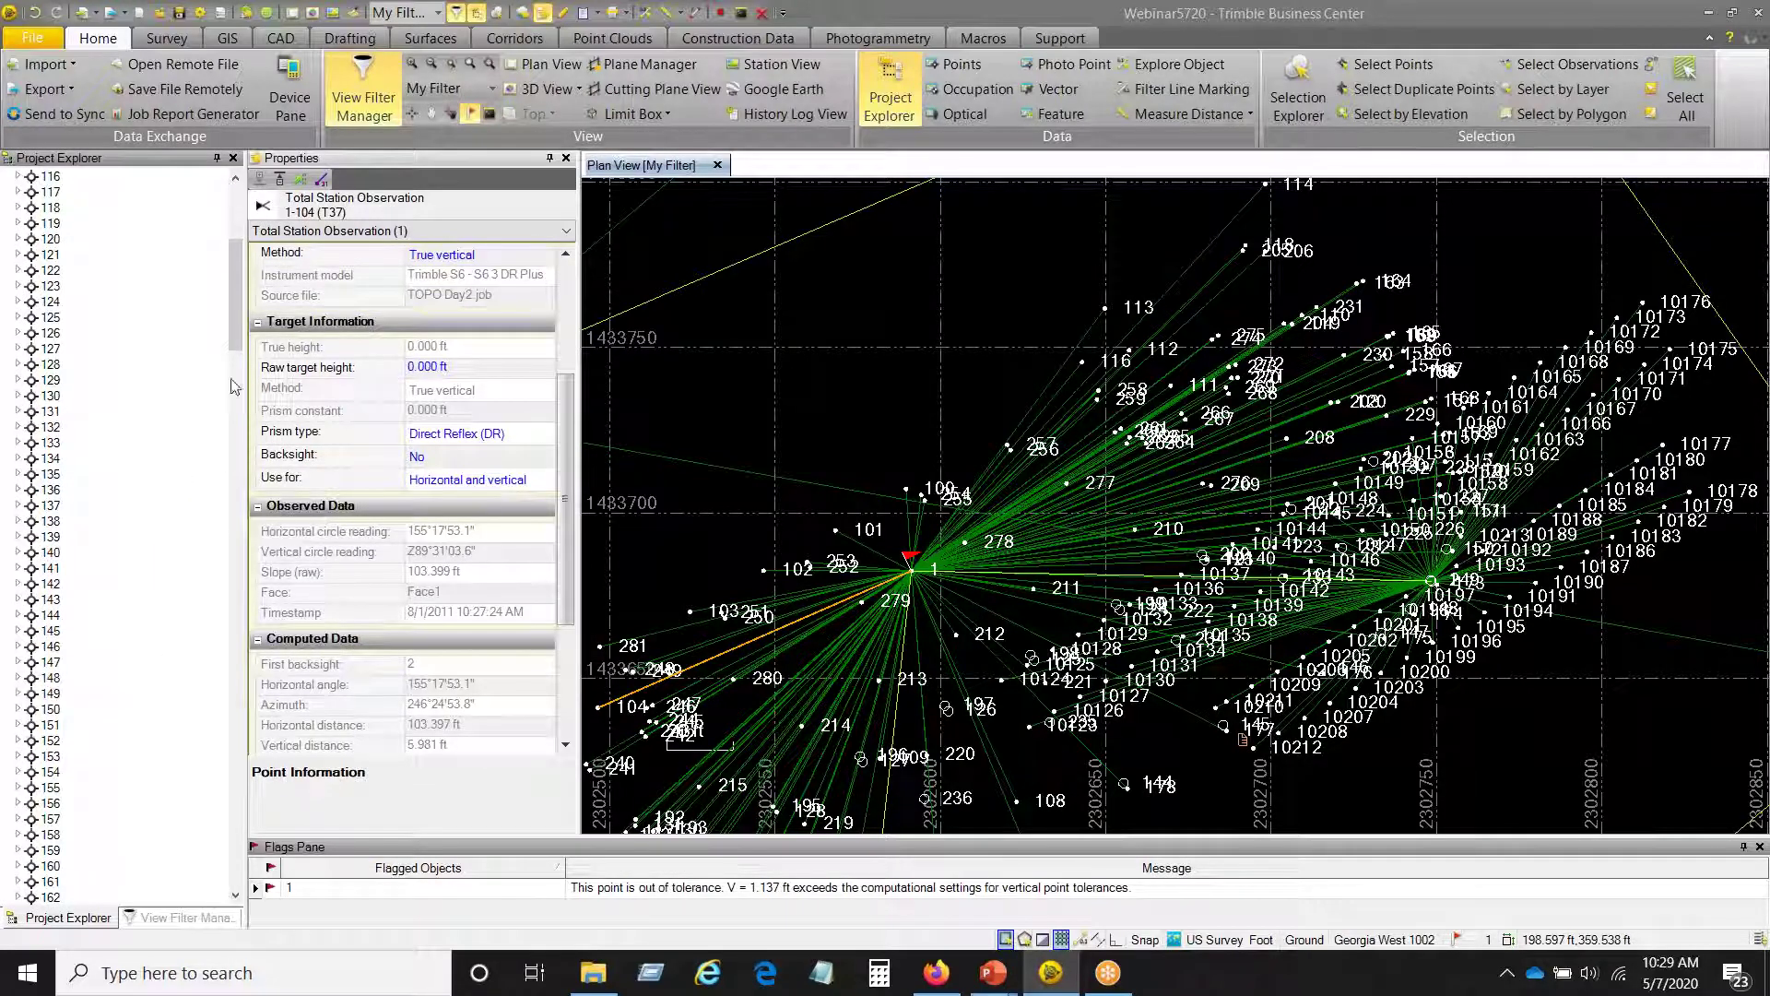
- Inspect point 165's feature code and its observation 1-165 (T81), checking the raw target height, prism constant and prism type
{"action": "left_click_drag", "start_coordinate": [237, 349], "coordinate": [237, 400]}
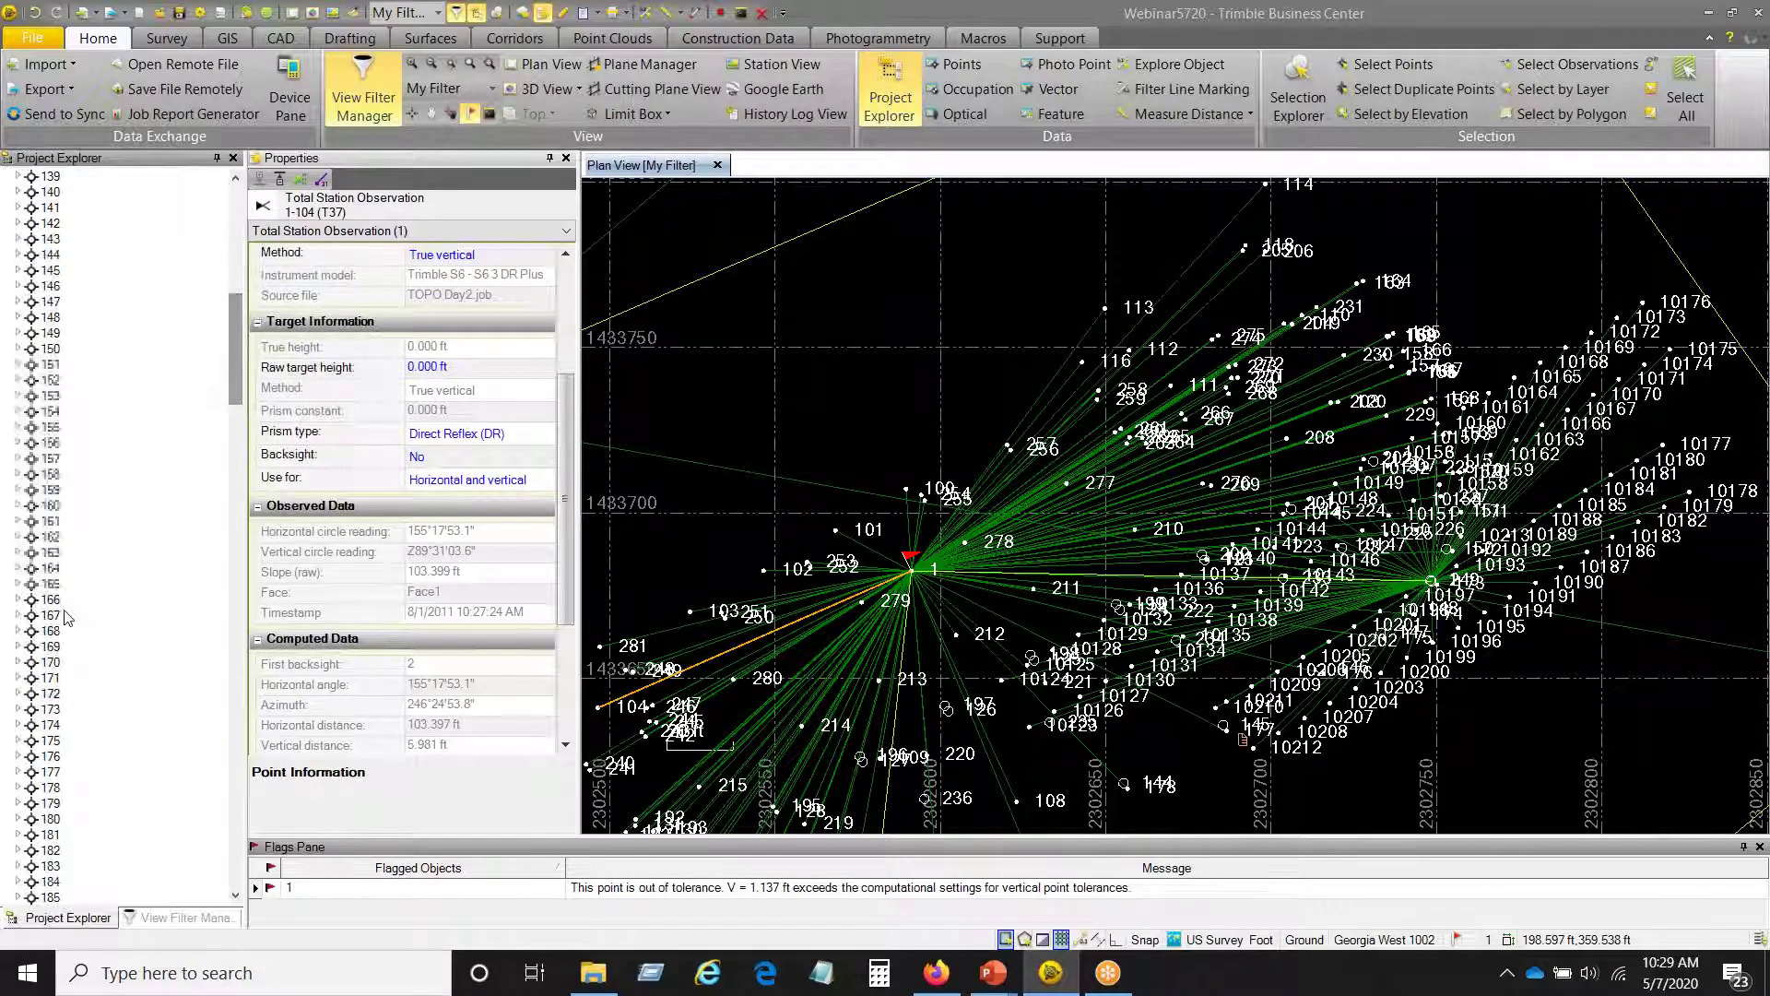
{"action": "left_click", "coordinate": [18, 585]}
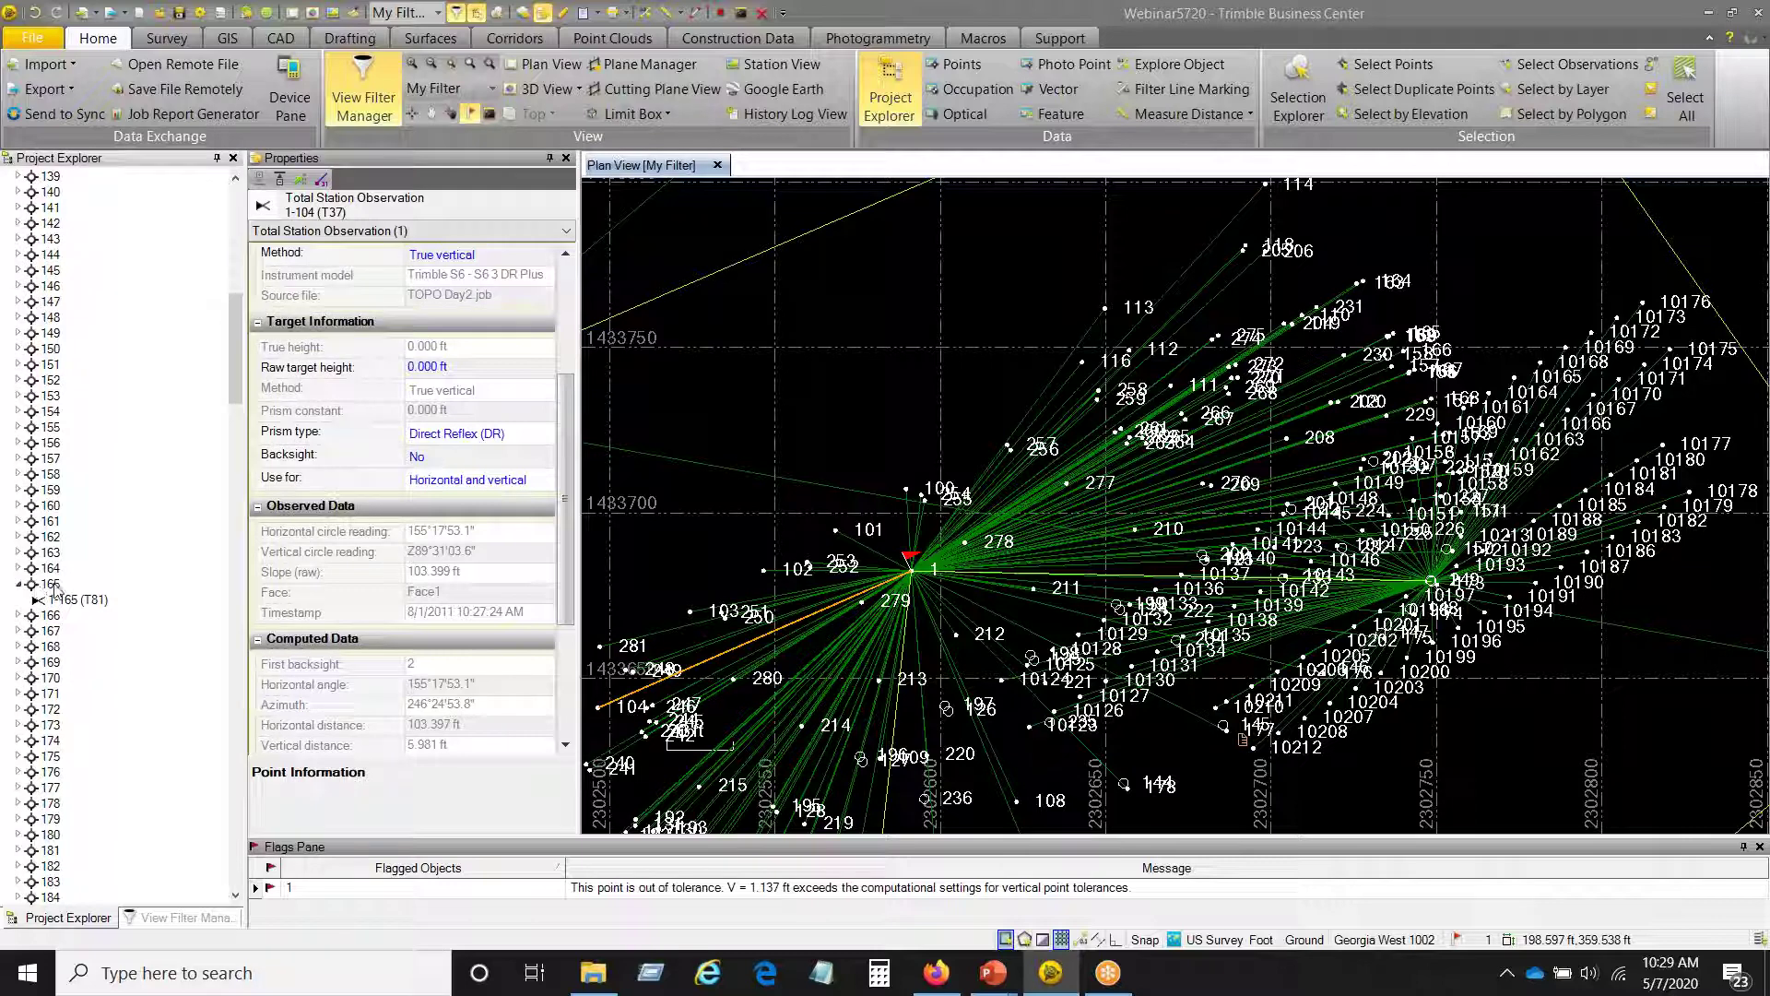
{"action": "left_click", "coordinate": [51, 584]}
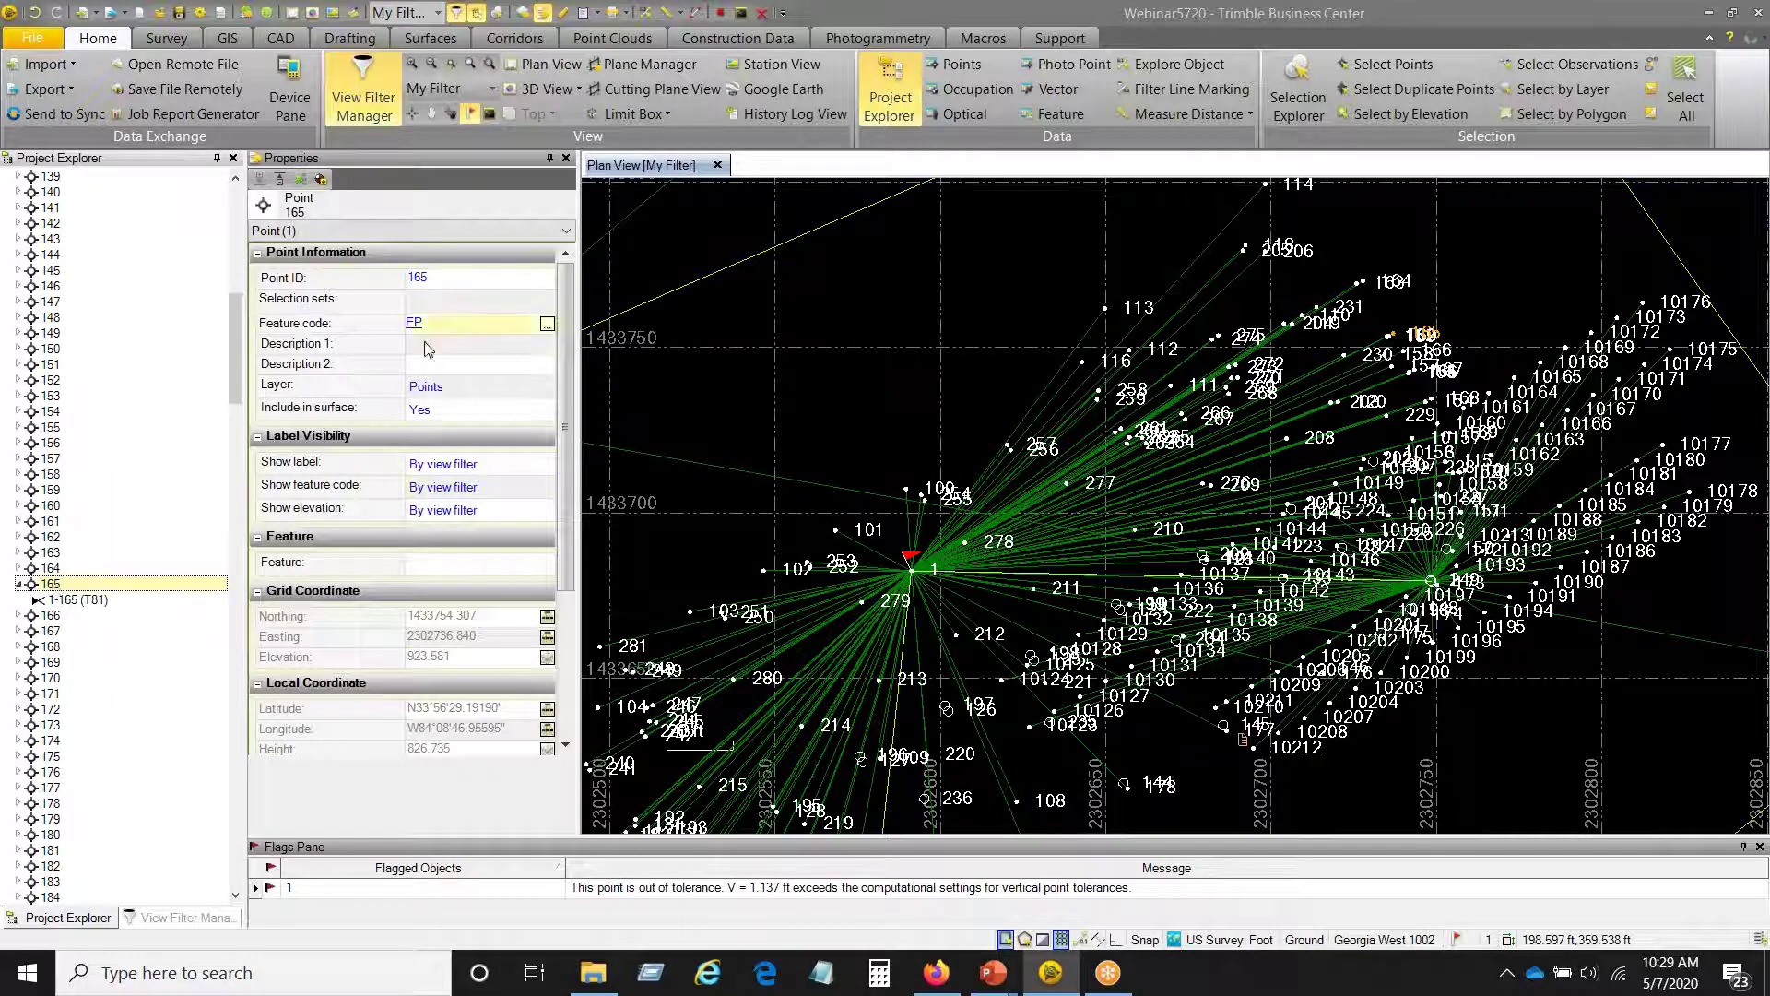
{"action": "left_click", "coordinate": [82, 600]}
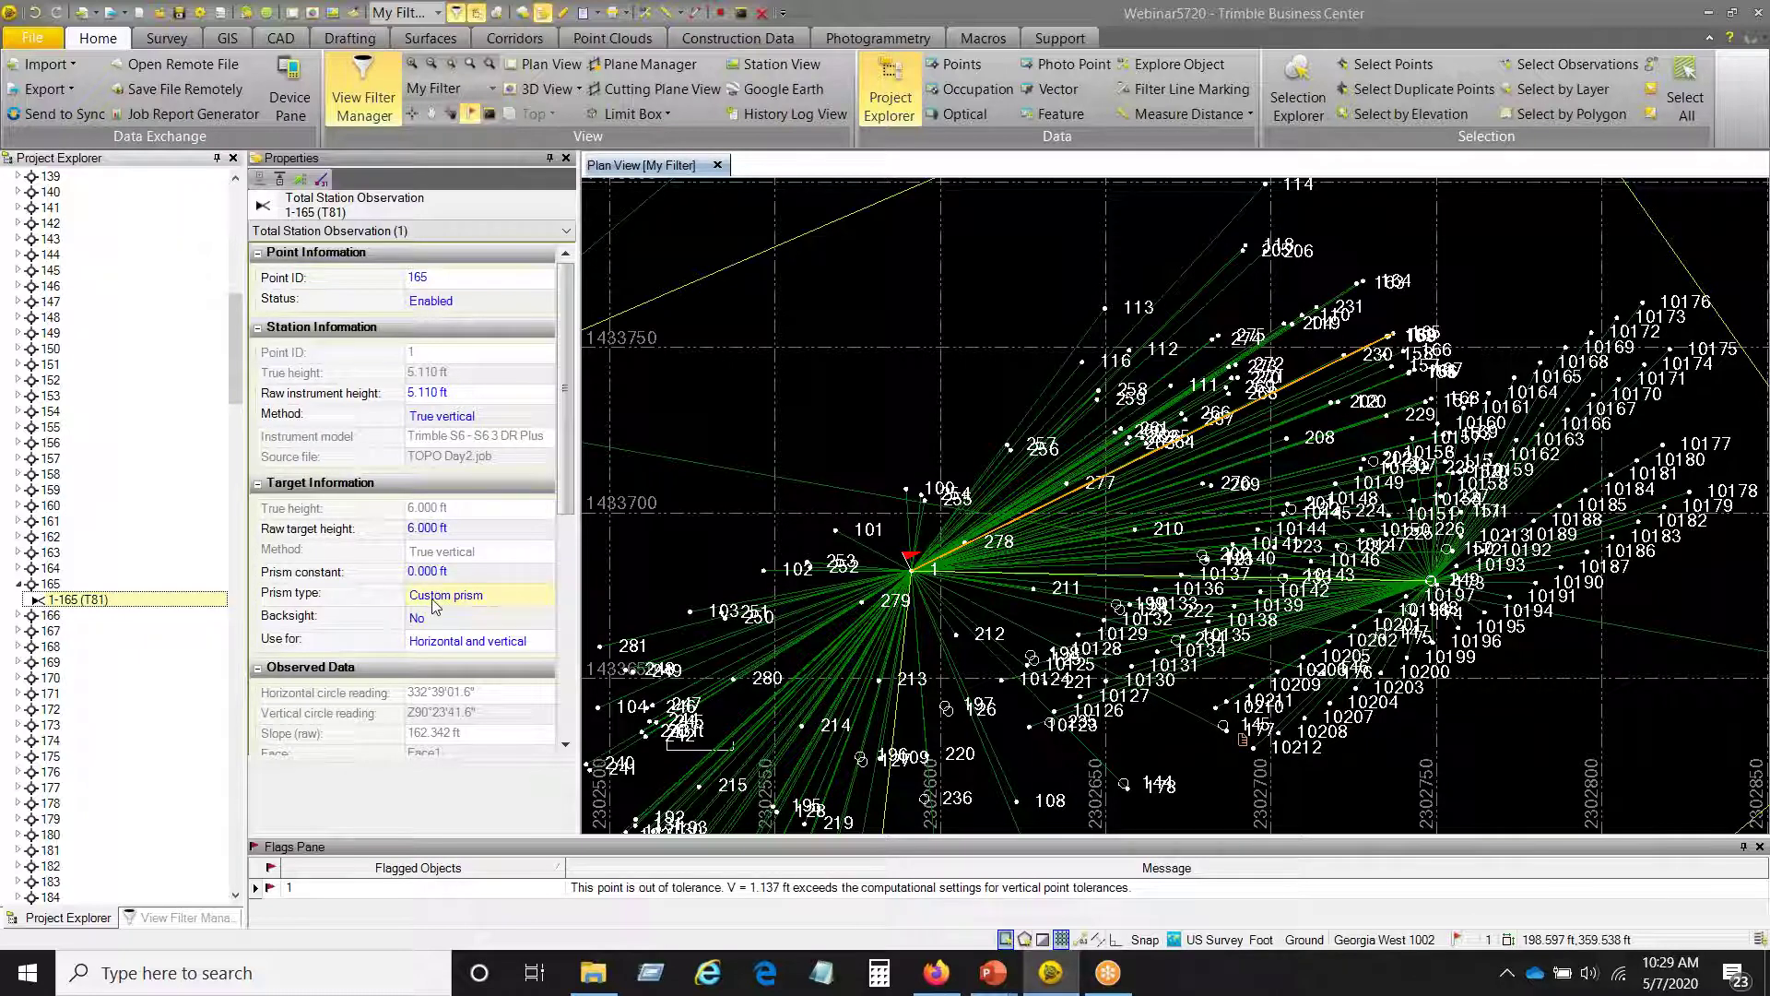
{"action": "left_click", "coordinate": [444, 537]}
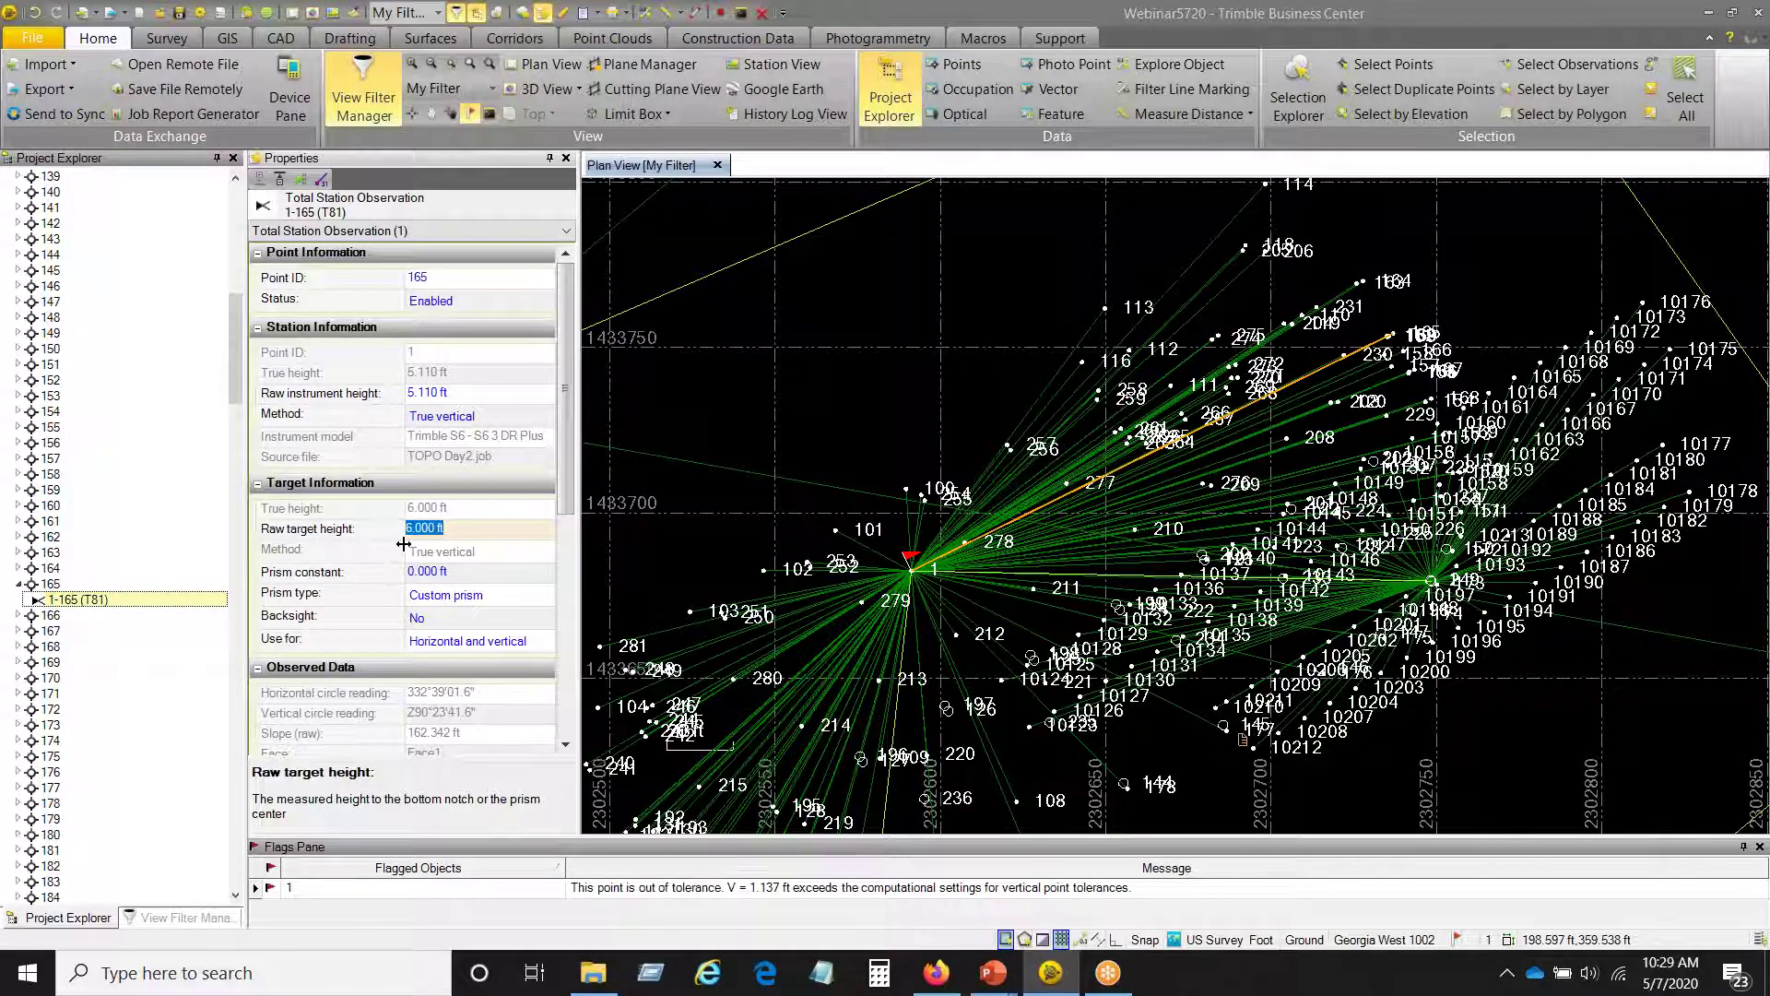
{"action": "left_click", "coordinate": [447, 572]}
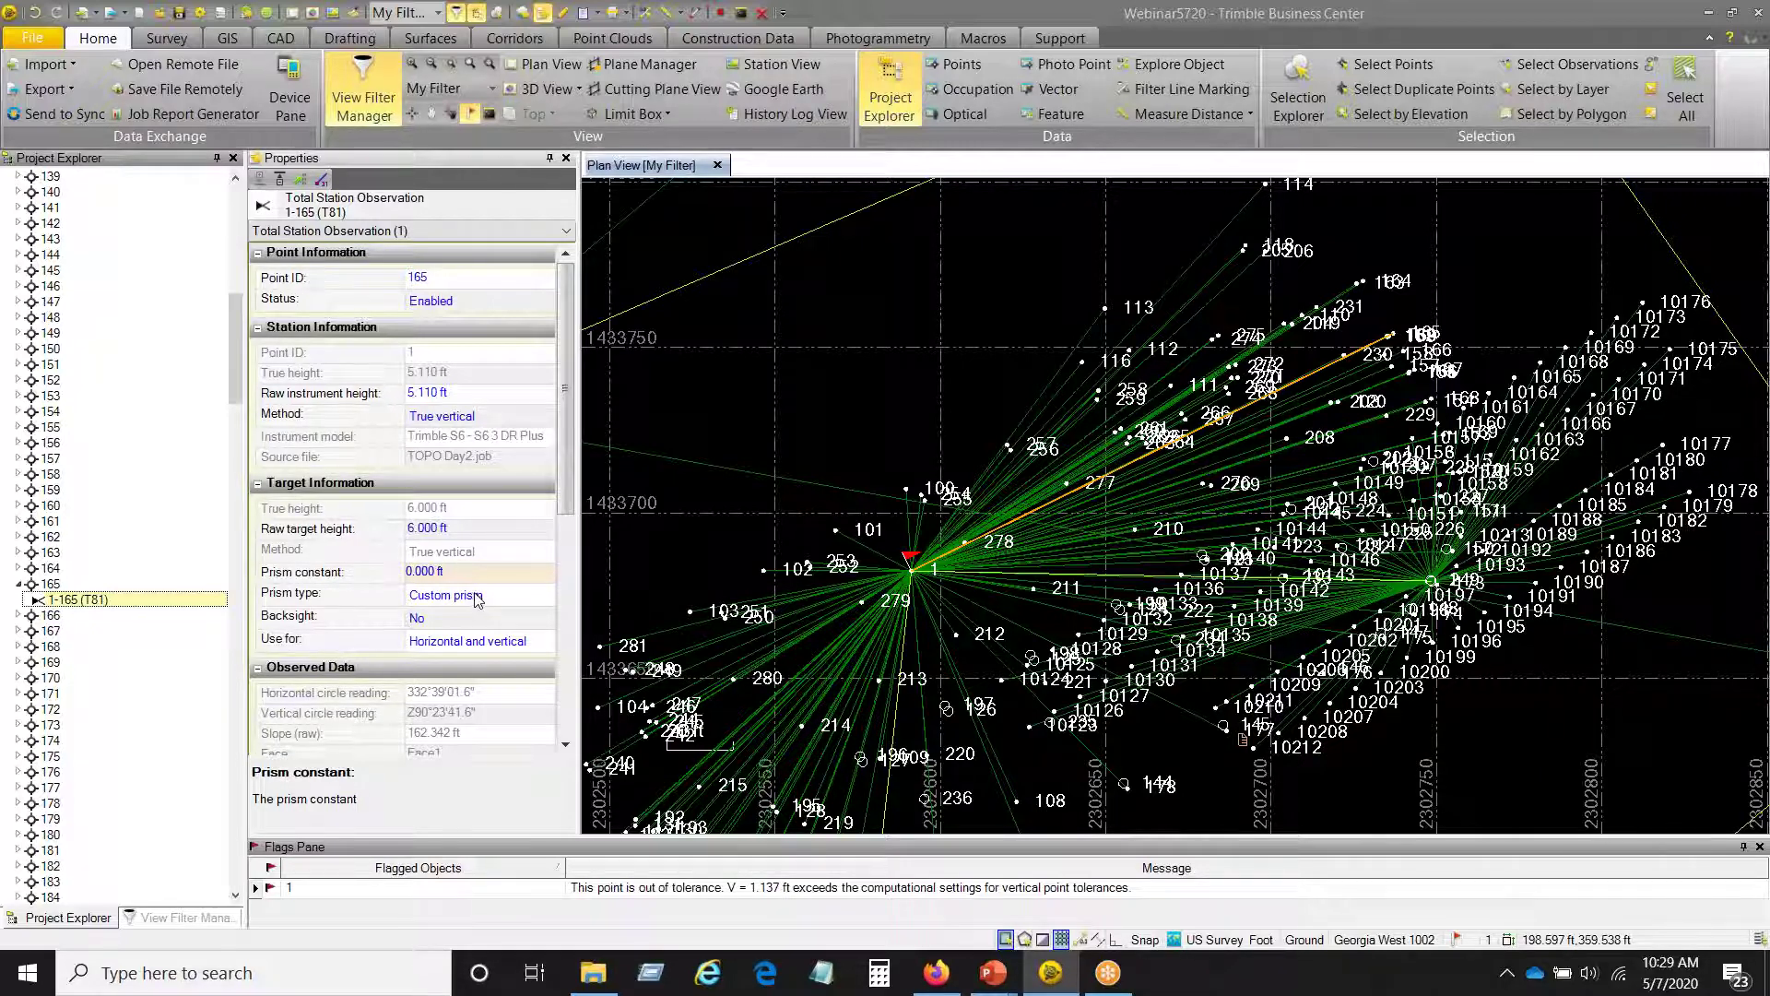
- Open the Optical Spreadsheet and sort the total station observations by prism type with the custom prism rows first
{"action": "scroll", "coordinate": [1032, 423], "scroll_direction": "down", "scroll_amount": 3}
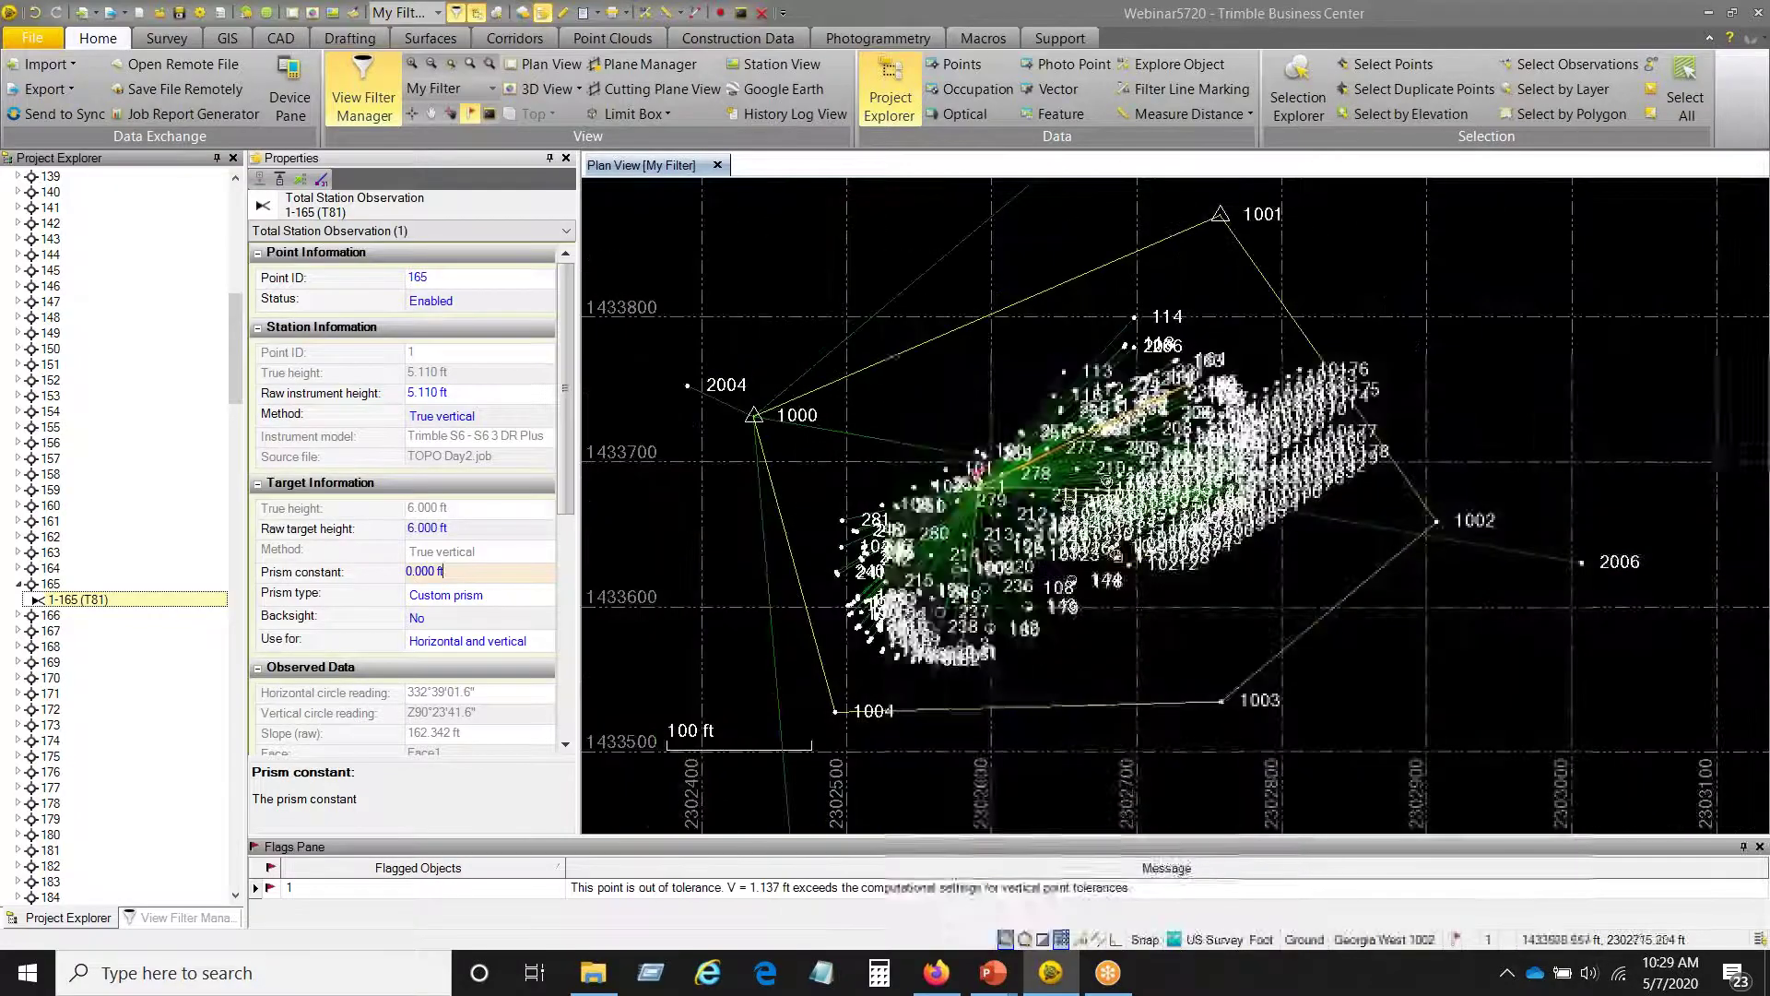
{"action": "middle_click_drag", "start_coordinate": [1256, 667], "coordinate": [1344, 625]}
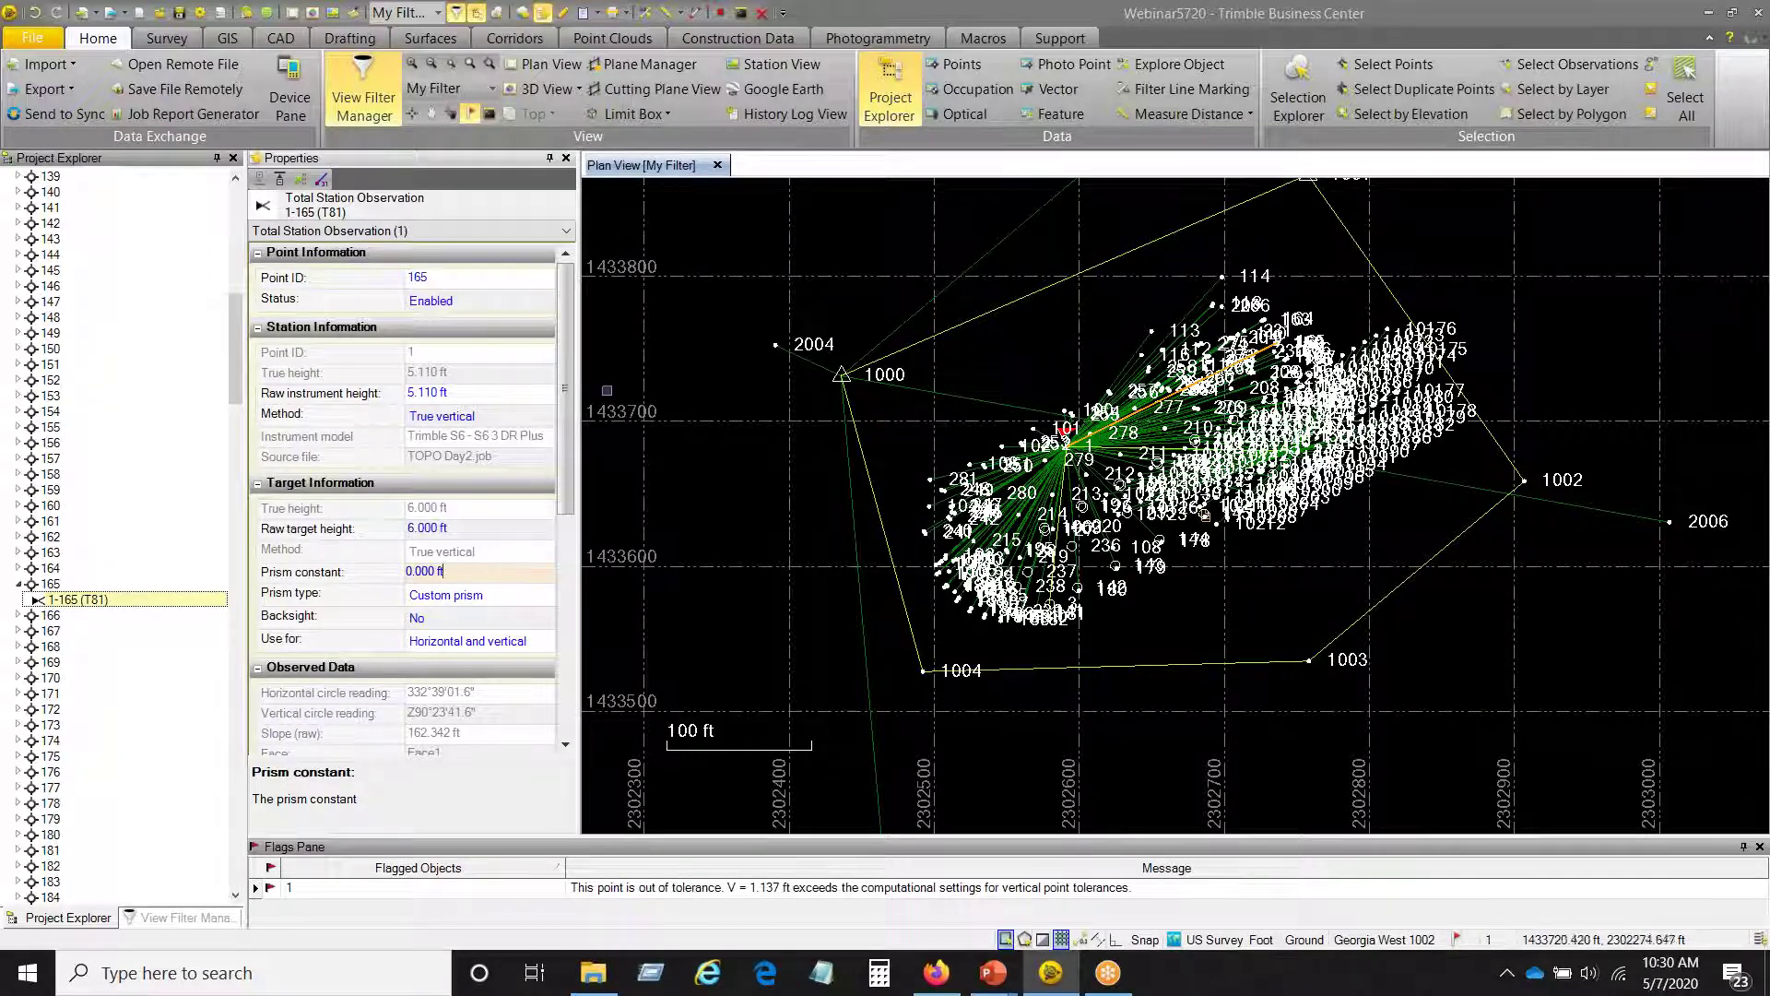
{"action": "left_click", "coordinate": [965, 118]}
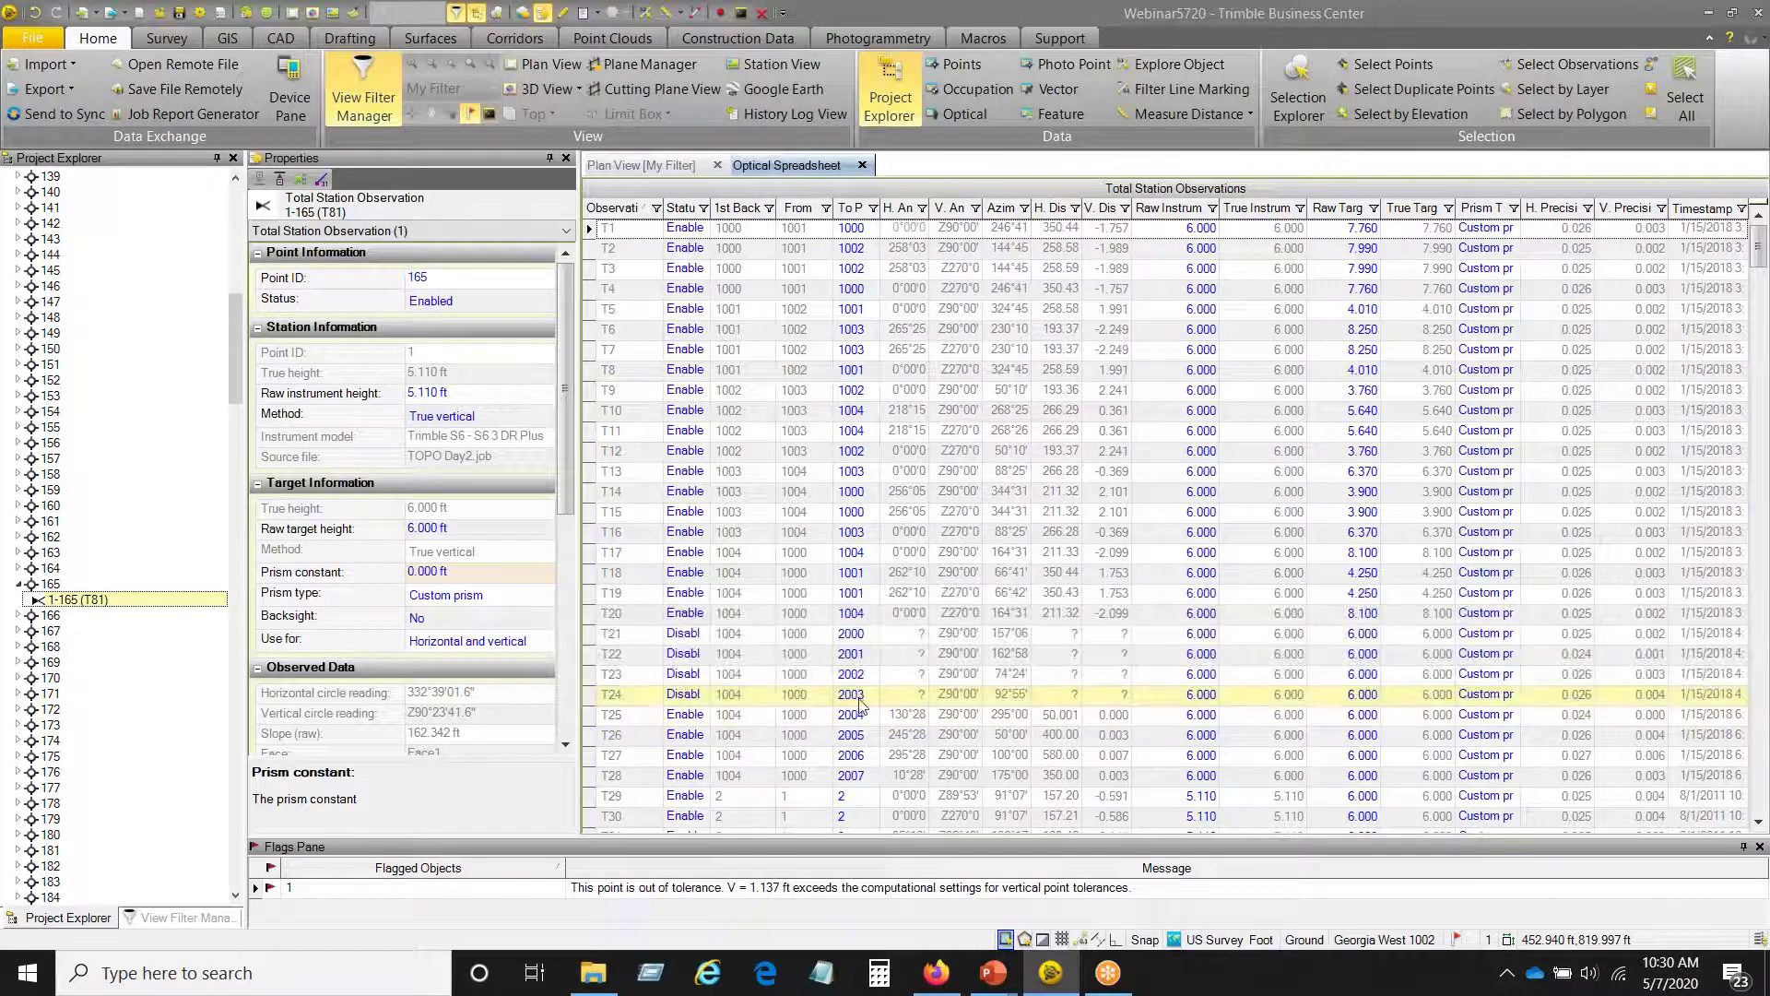
{"action": "left_click", "coordinate": [1486, 208]}
{"action": "left_click", "coordinate": [1495, 214]}
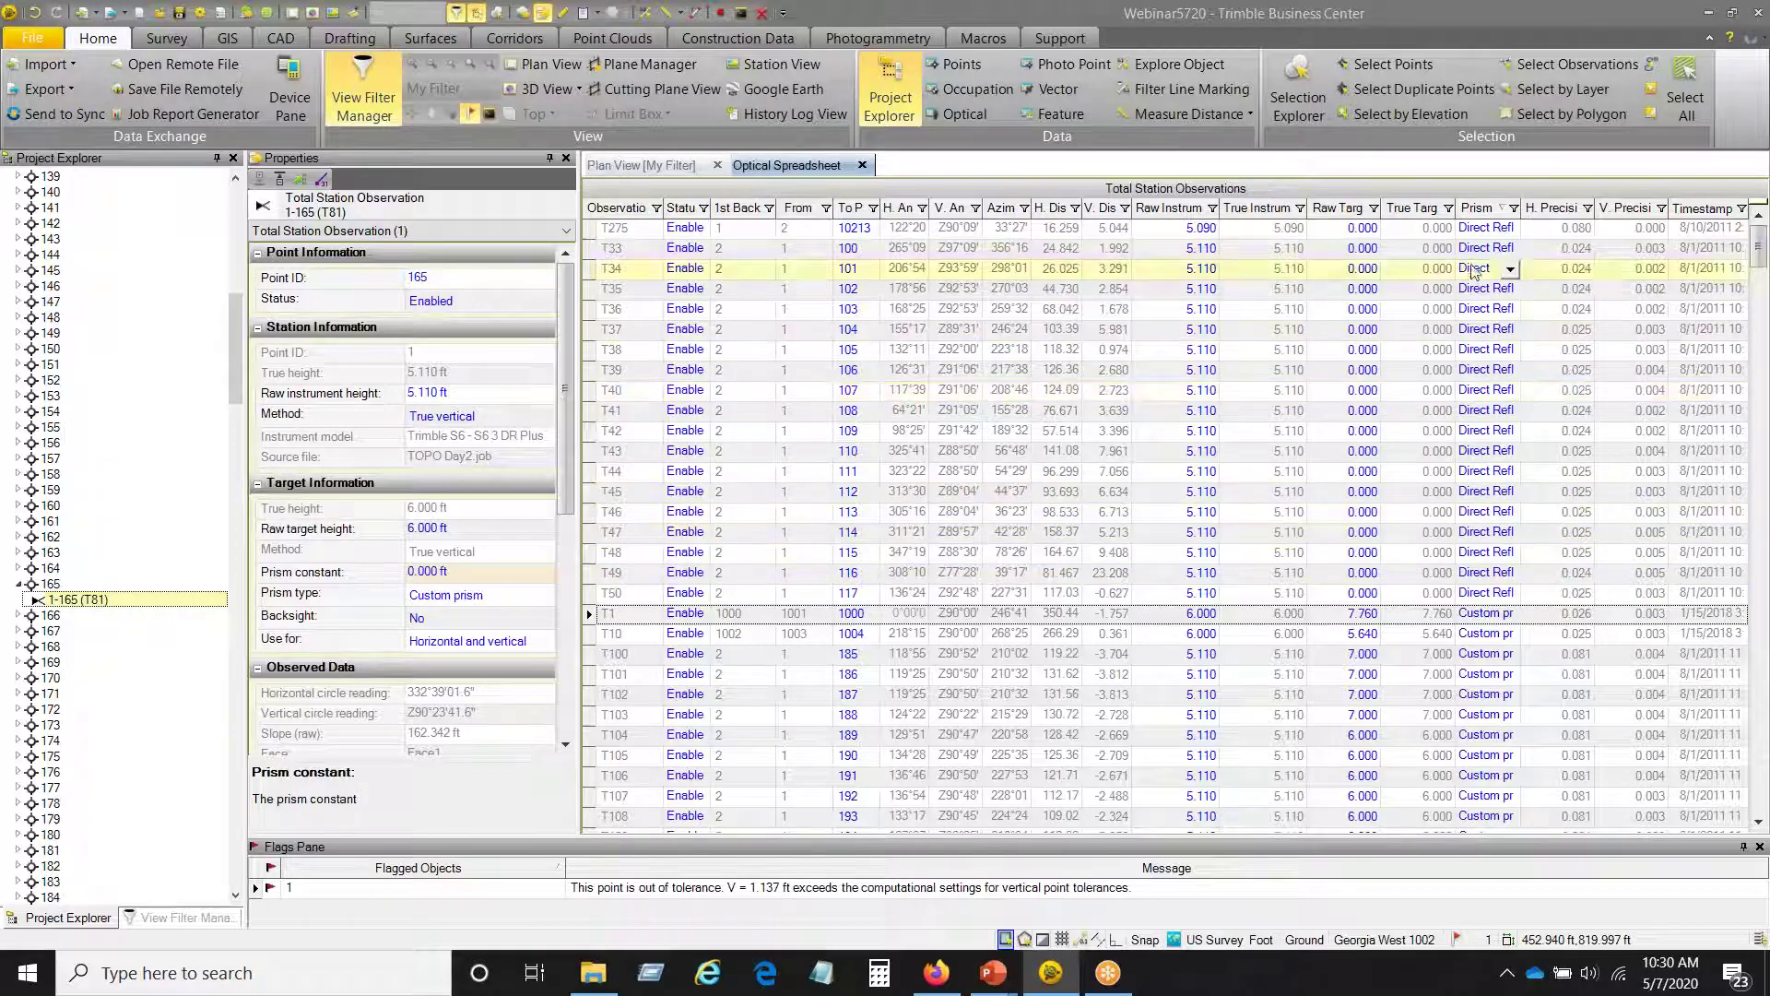
{"action": "left_click", "coordinate": [1475, 211]}
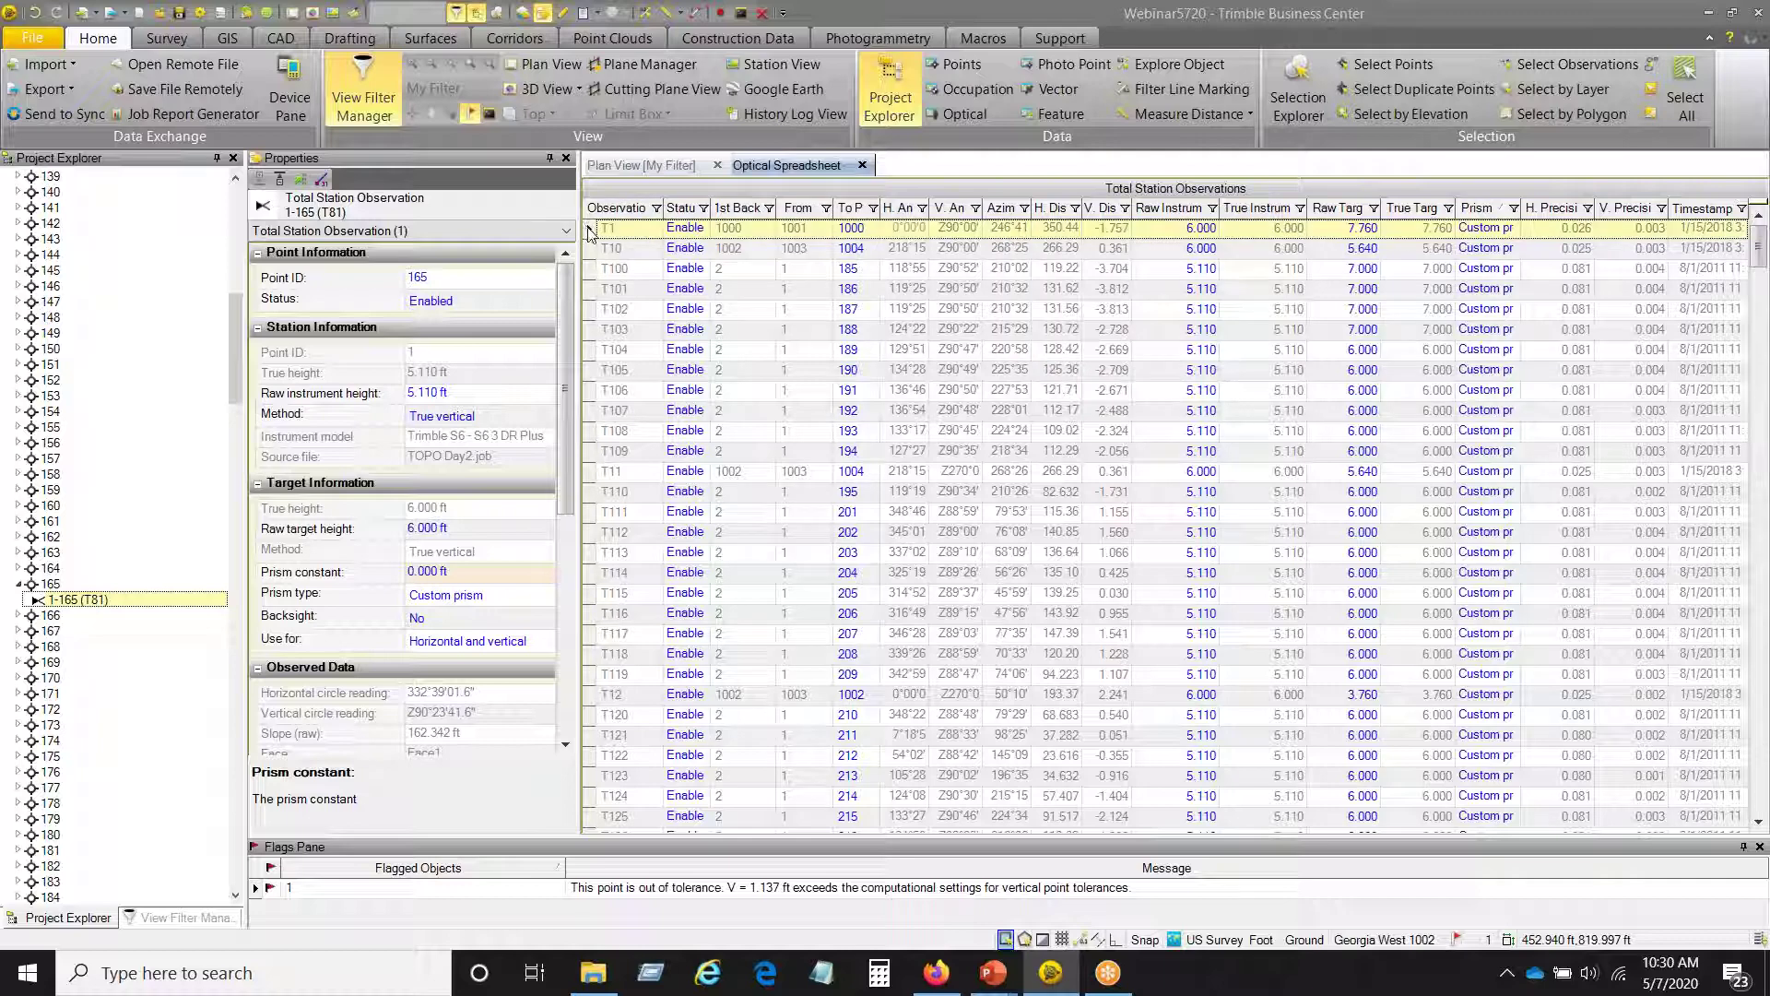
- Select all custom prism observations from T1 through T99 in the spreadsheet and review their shared prism properties
{"action": "left_click", "coordinate": [590, 230]}
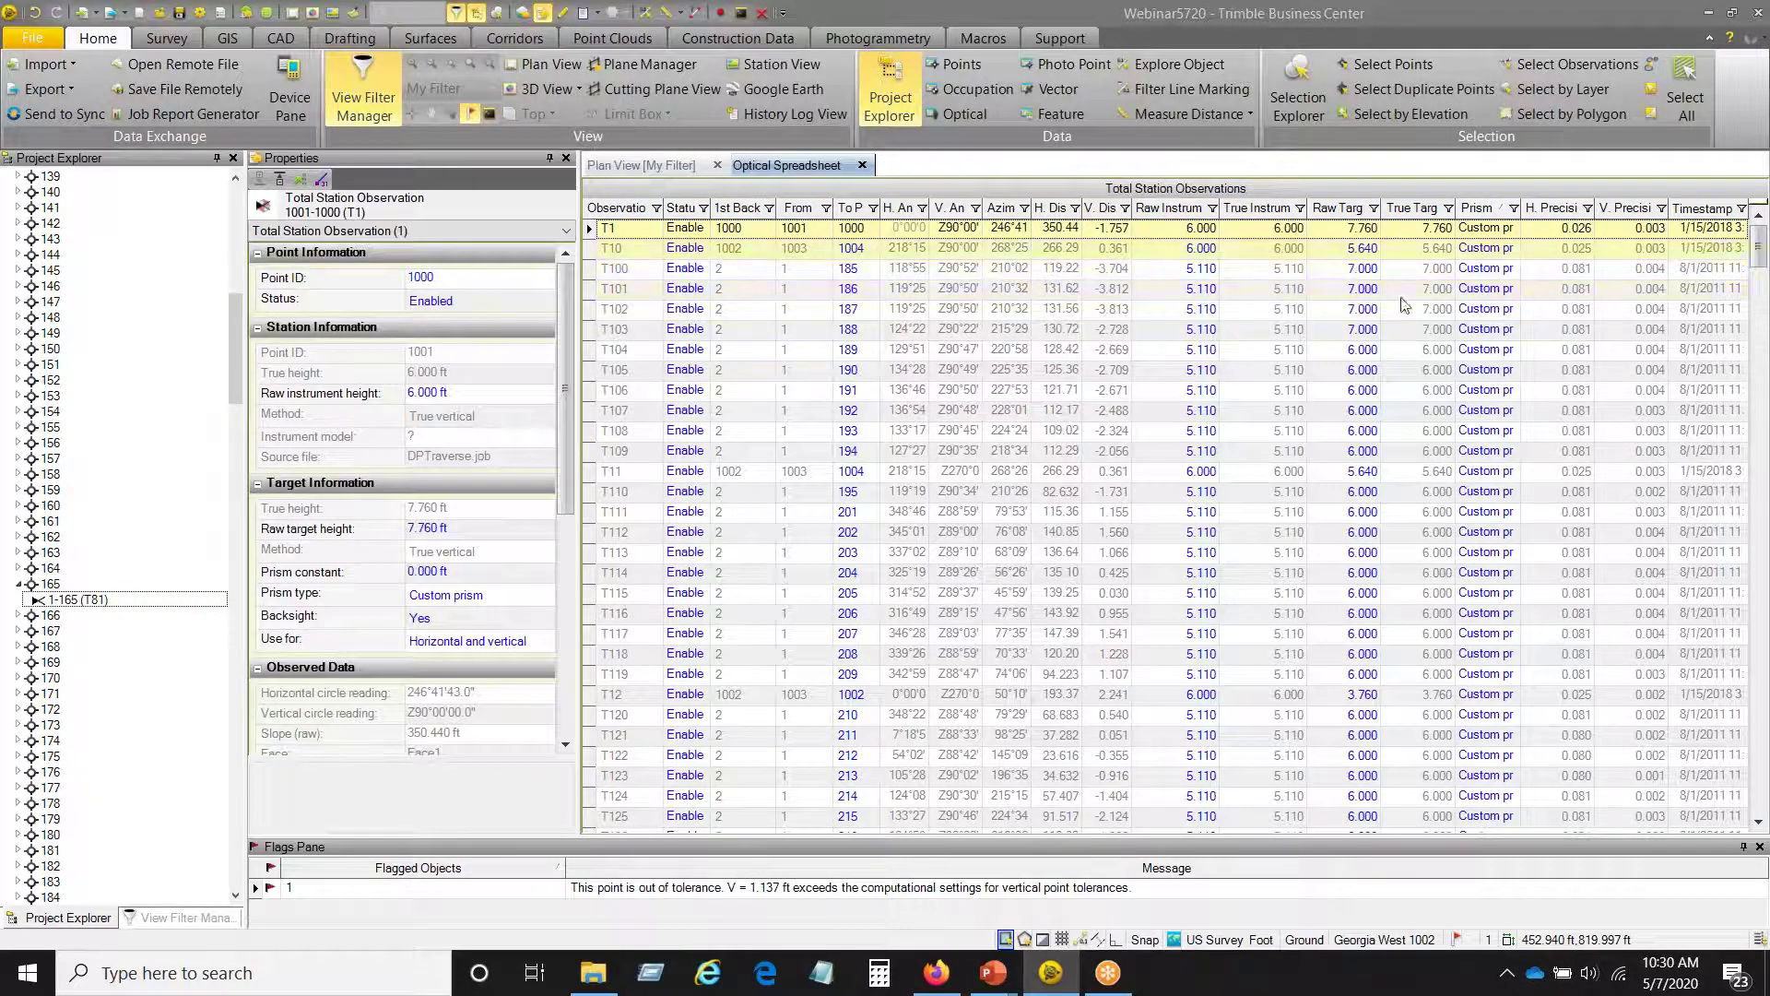
{"action": "left_click_drag", "start_coordinate": [1757, 242], "coordinate": [1762, 779]}
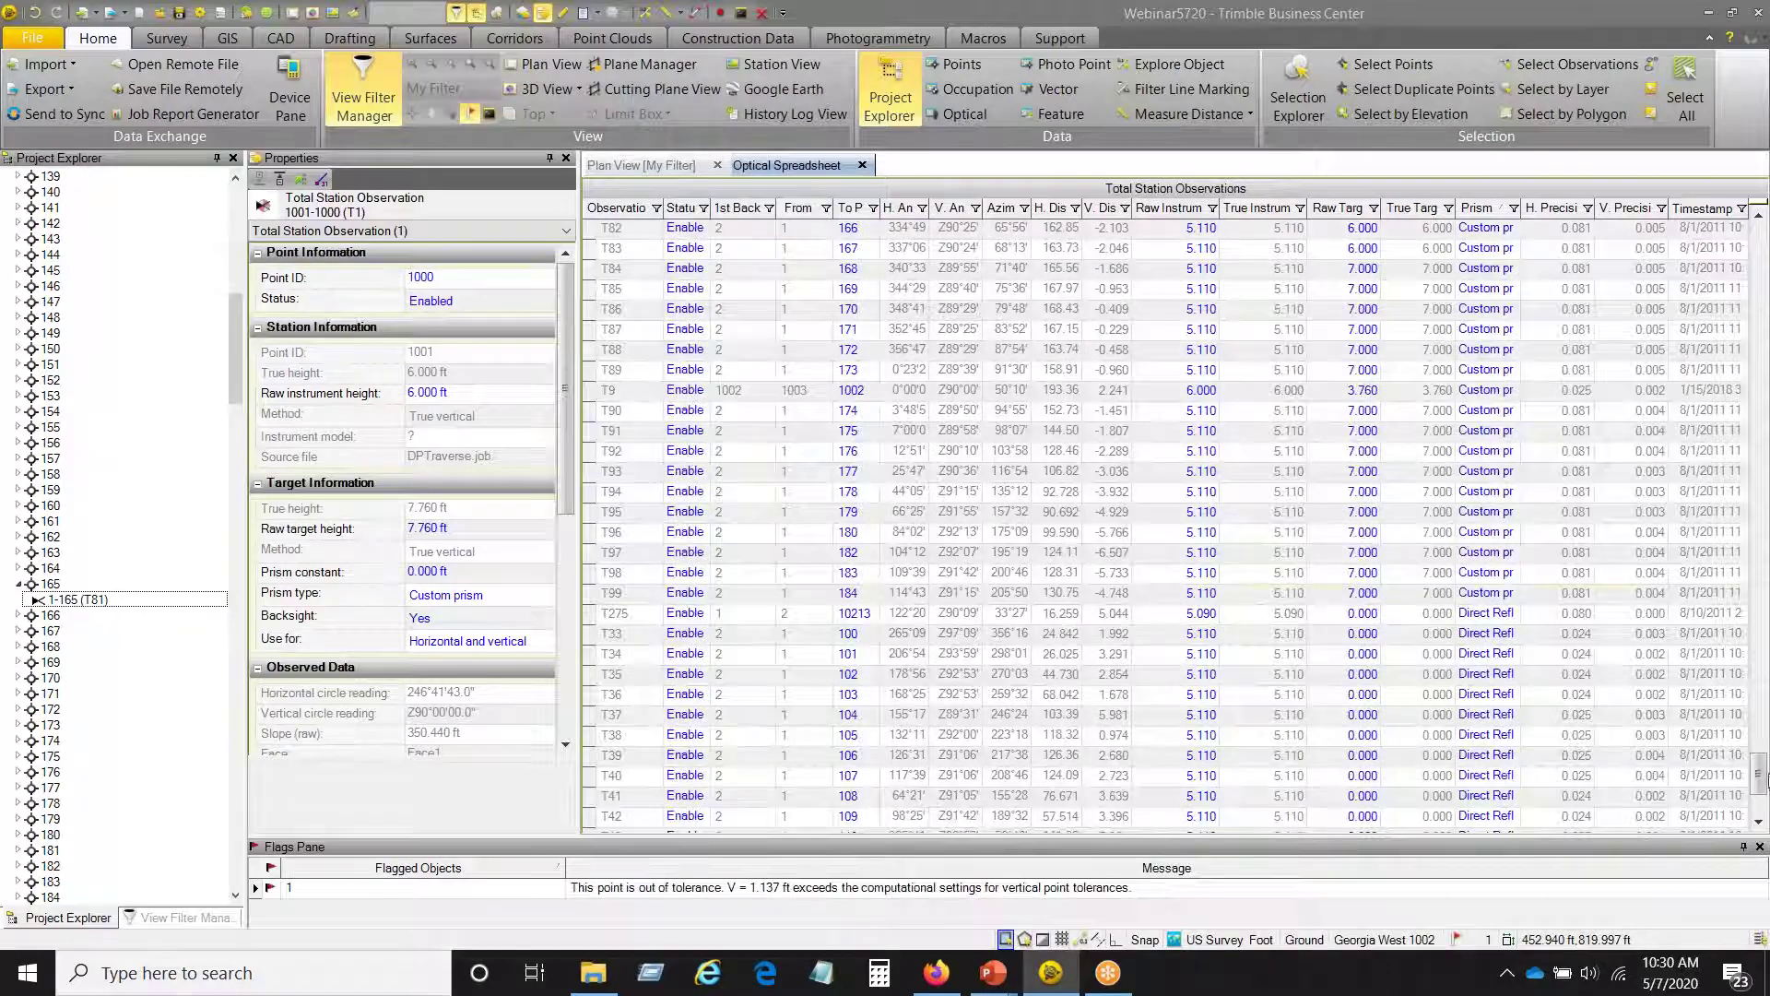
{"action": "left_click", "coordinate": [1462, 654]}
{"action": "left_click", "coordinate": [698, 595]}
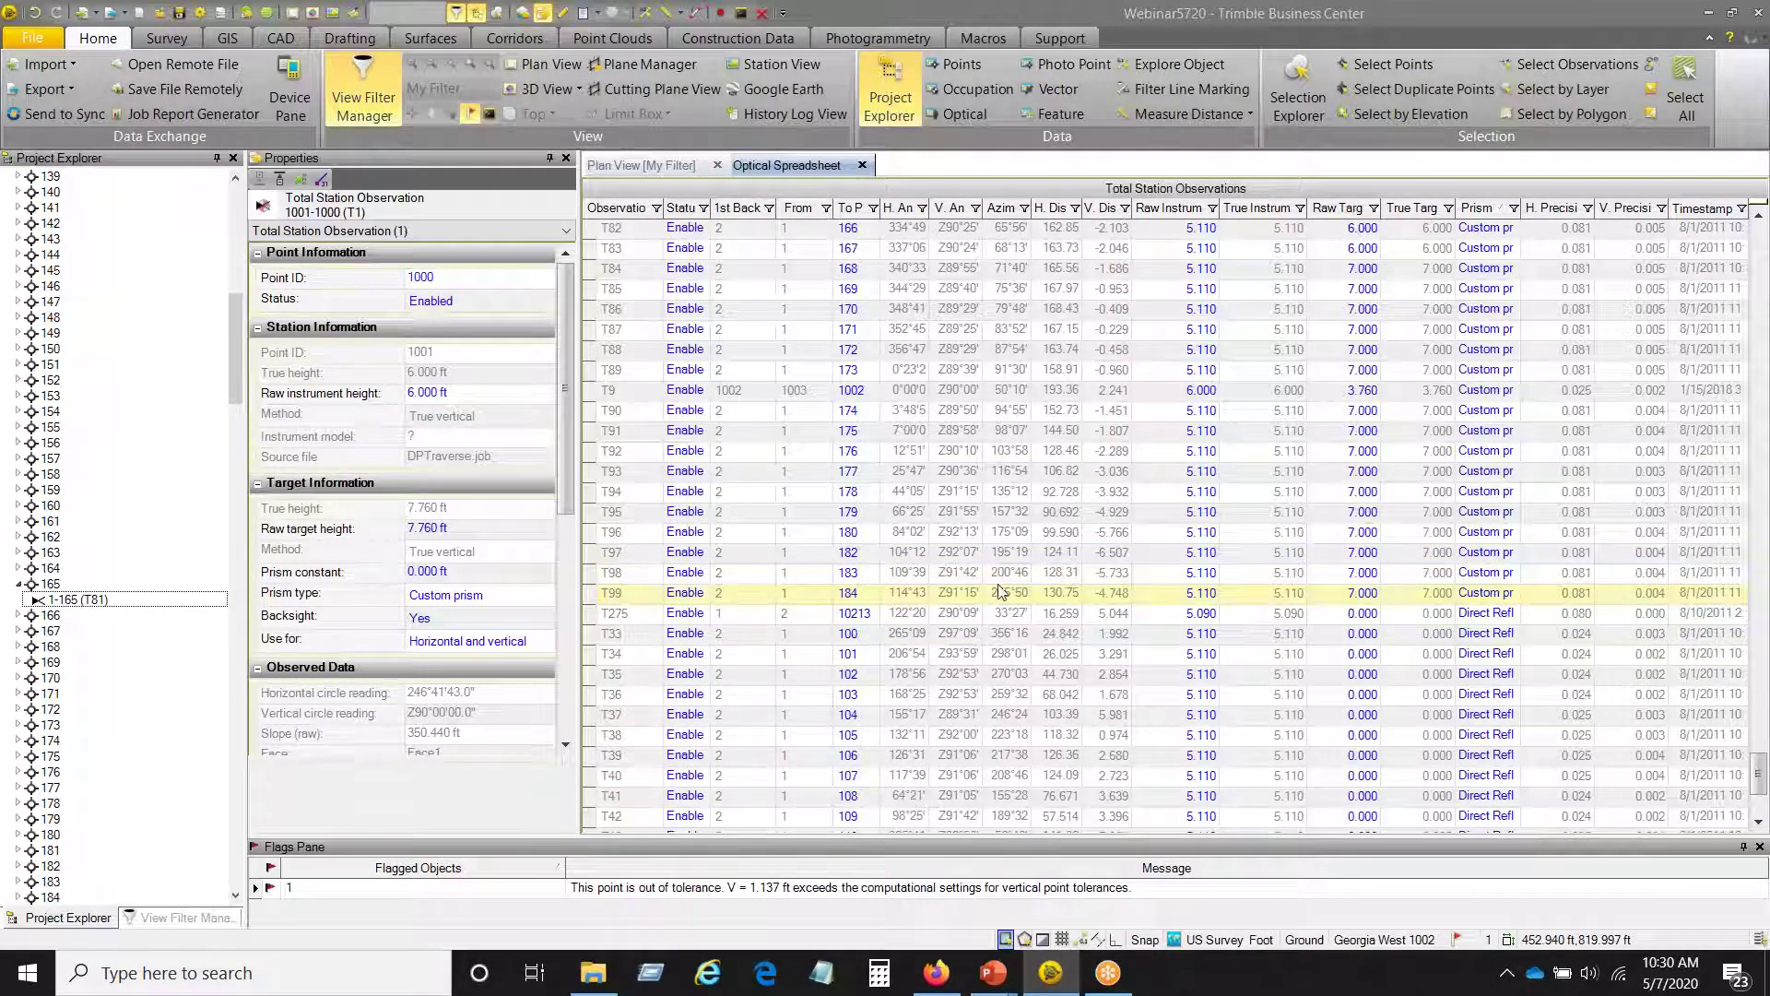
{"action": "left_click", "coordinate": [588, 595], "text": "shift"}
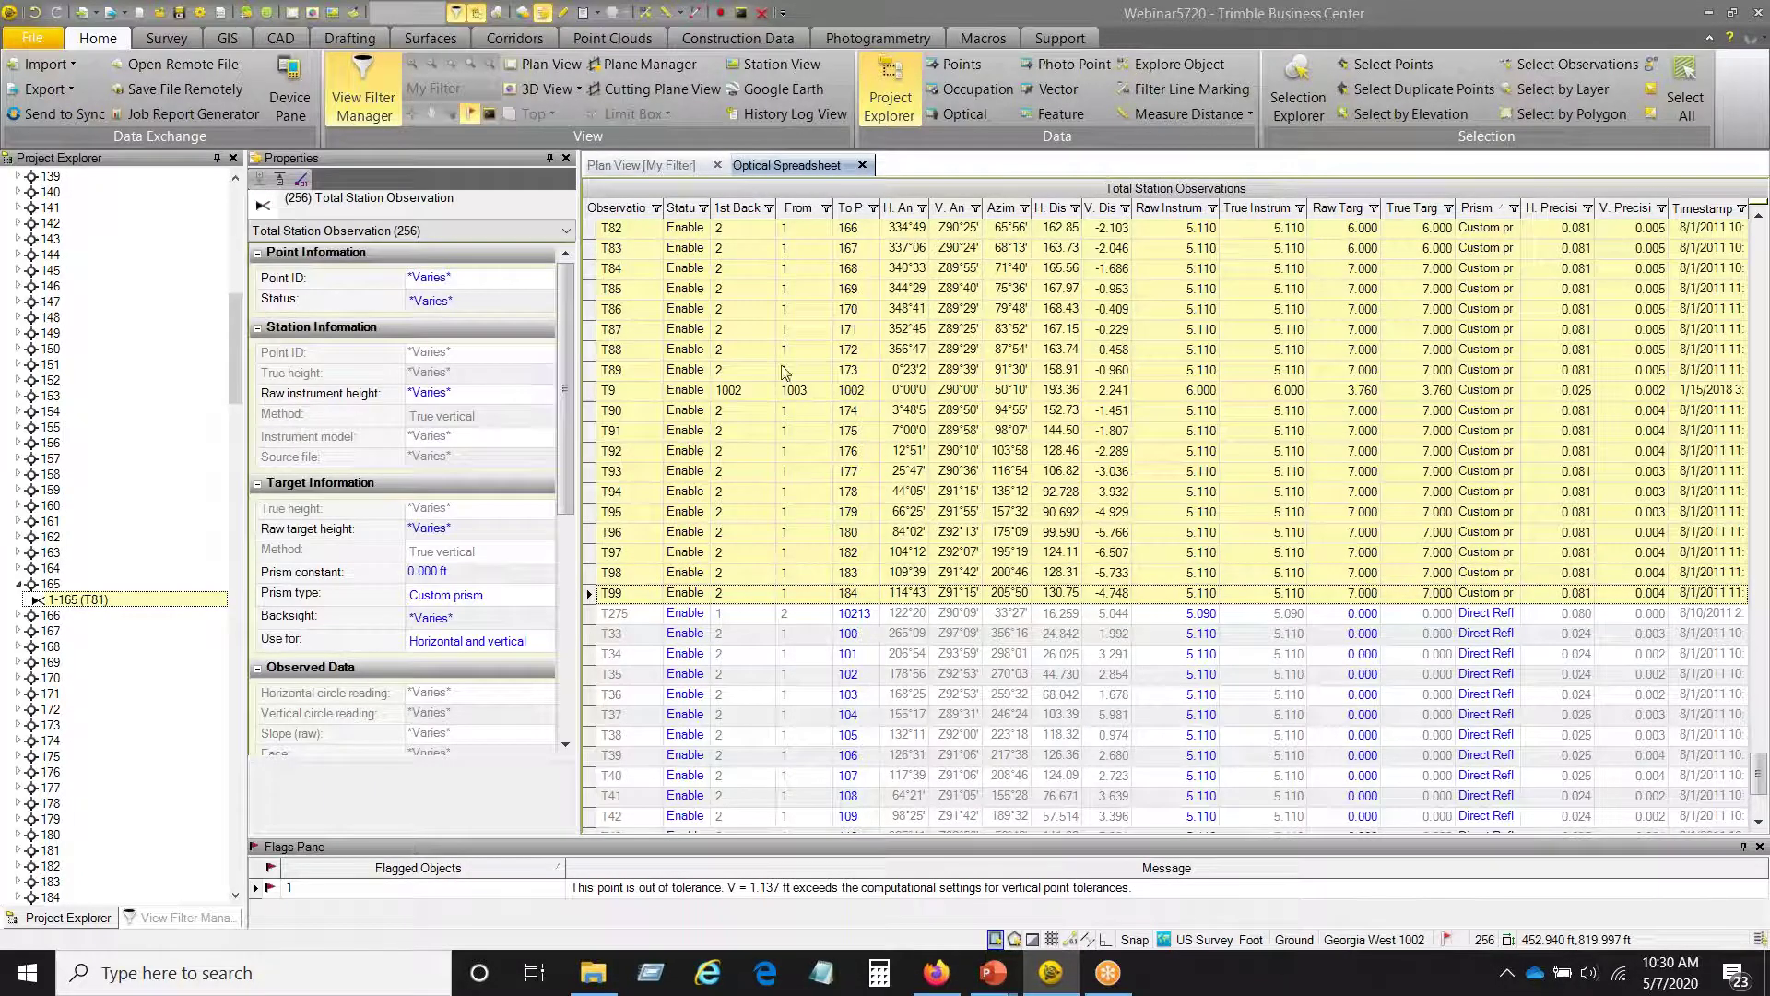
{"action": "scroll", "coordinate": [1056, 381], "scroll_direction": "up", "scroll_amount": 5}
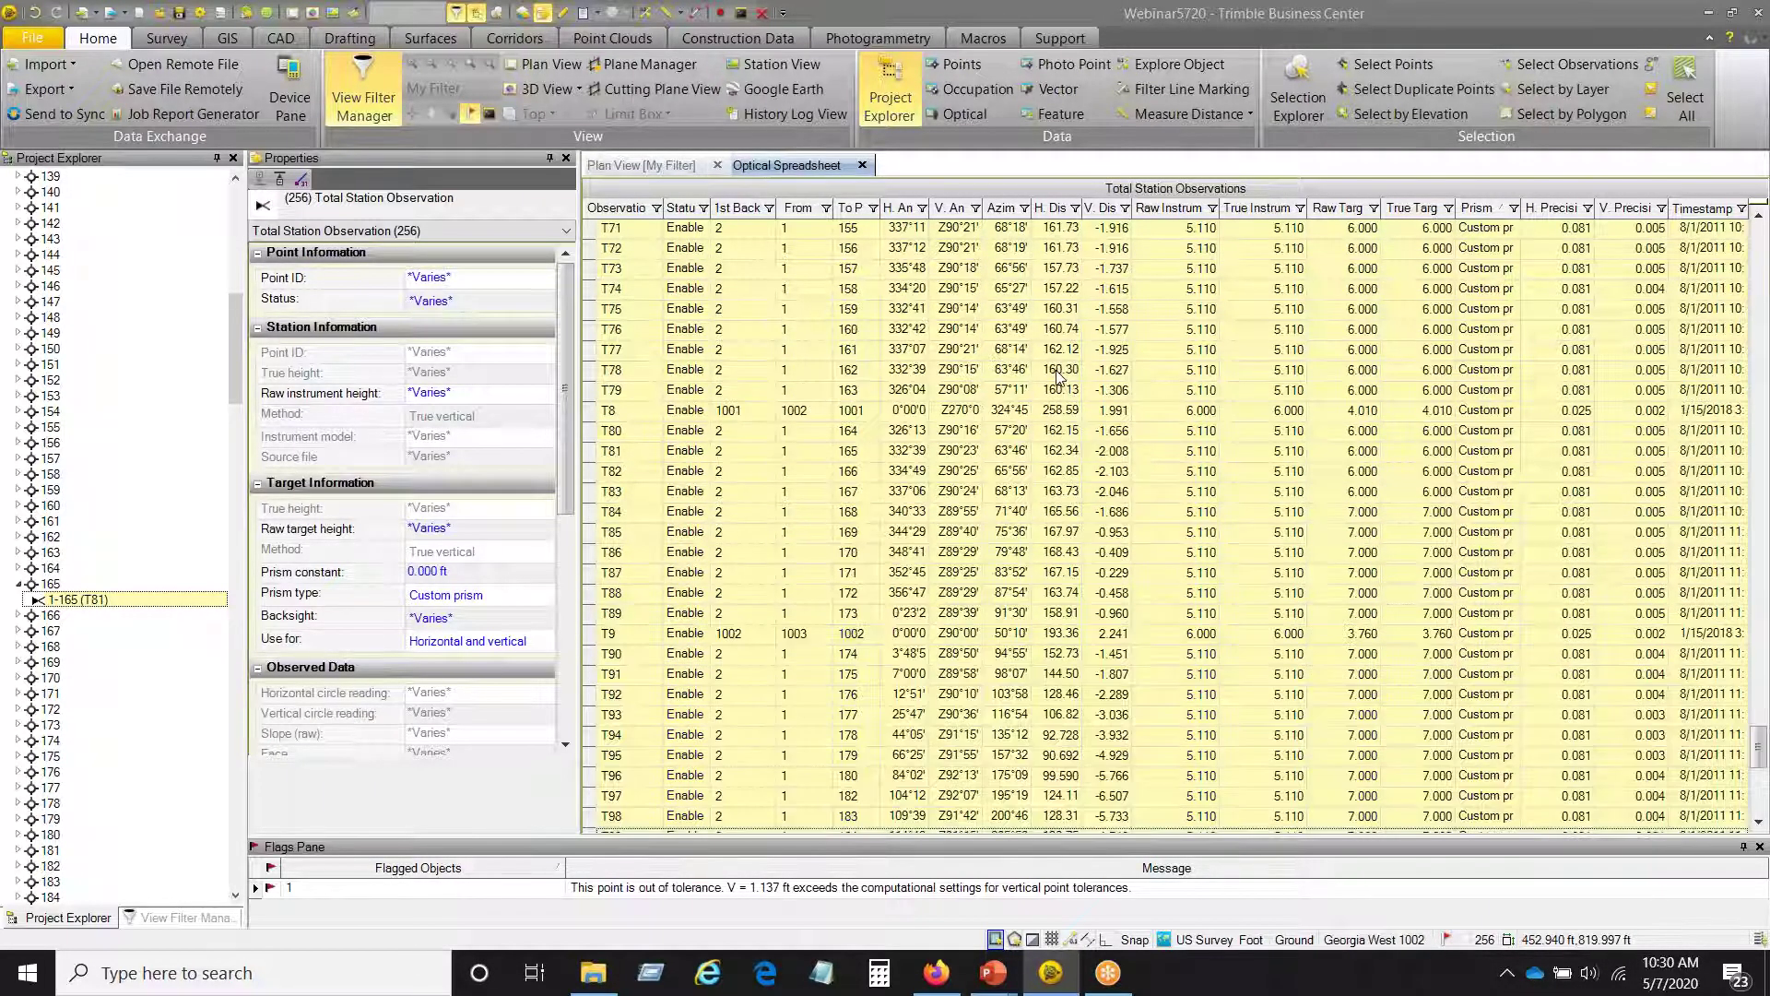
{"action": "scroll", "coordinate": [1058, 381], "scroll_direction": "up", "scroll_amount": 4}
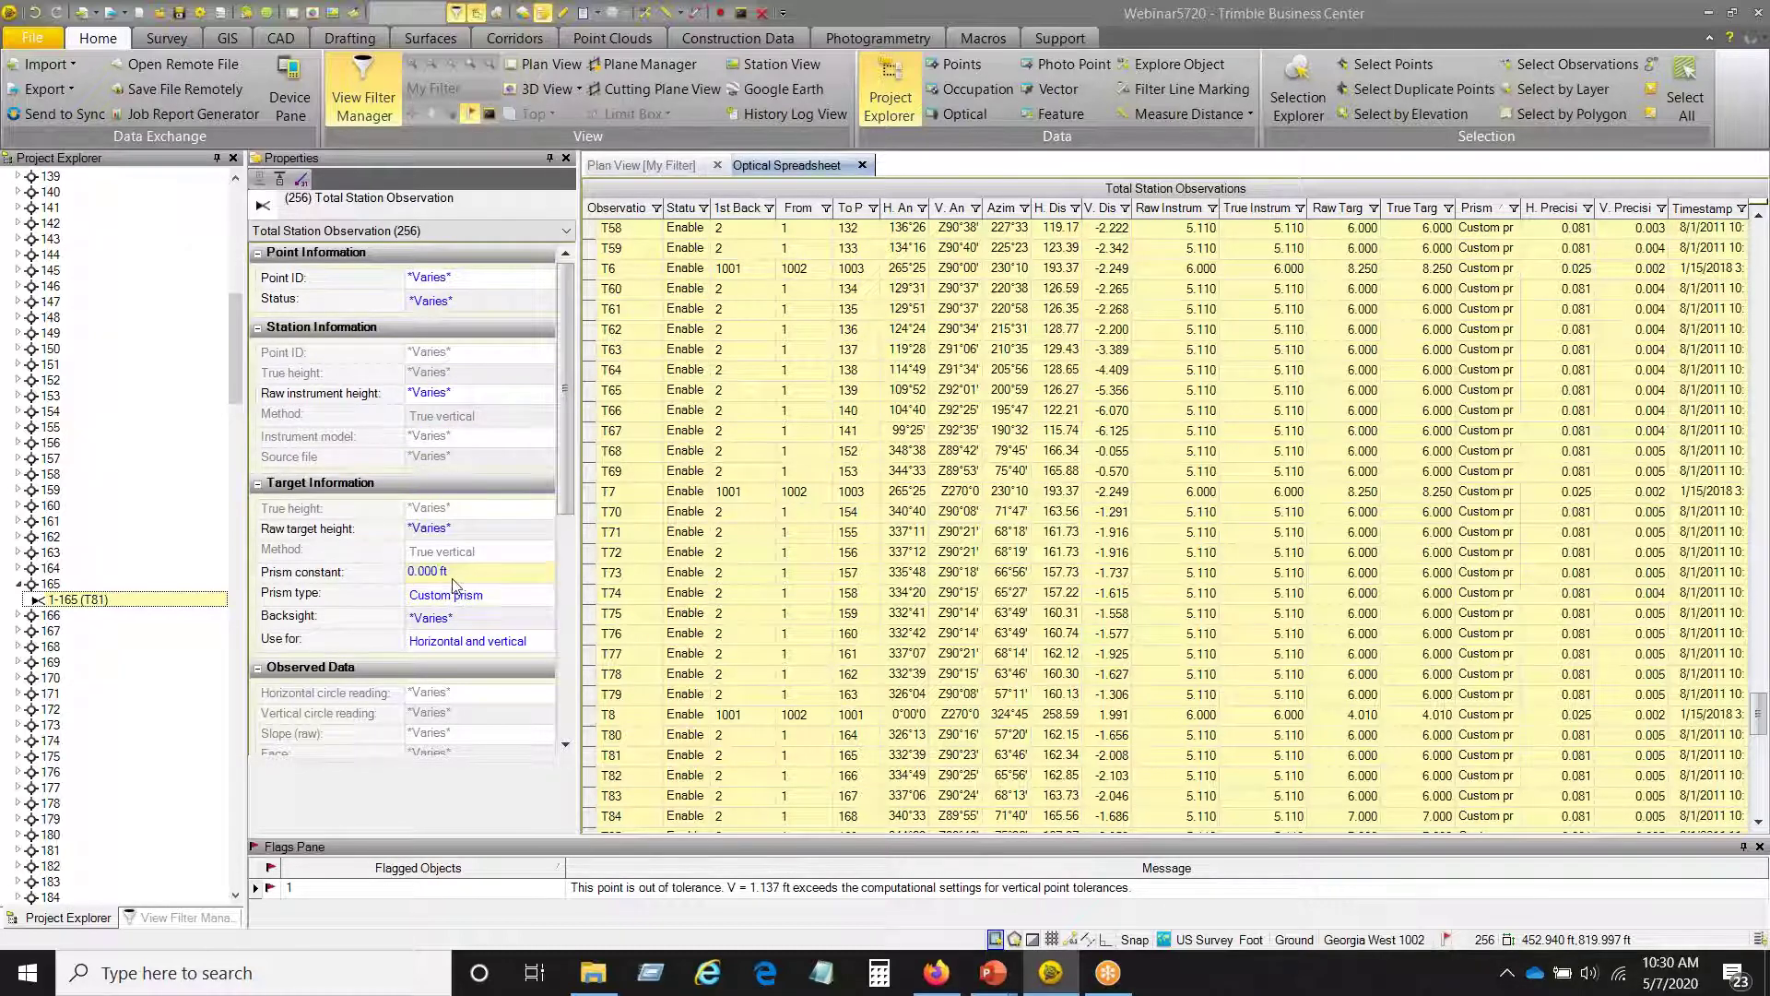
- Return to the plan view and exclude the observations and mean angles of traverse leg 1000-1001 from the selection
{"action": "left_click", "coordinate": [650, 166]}
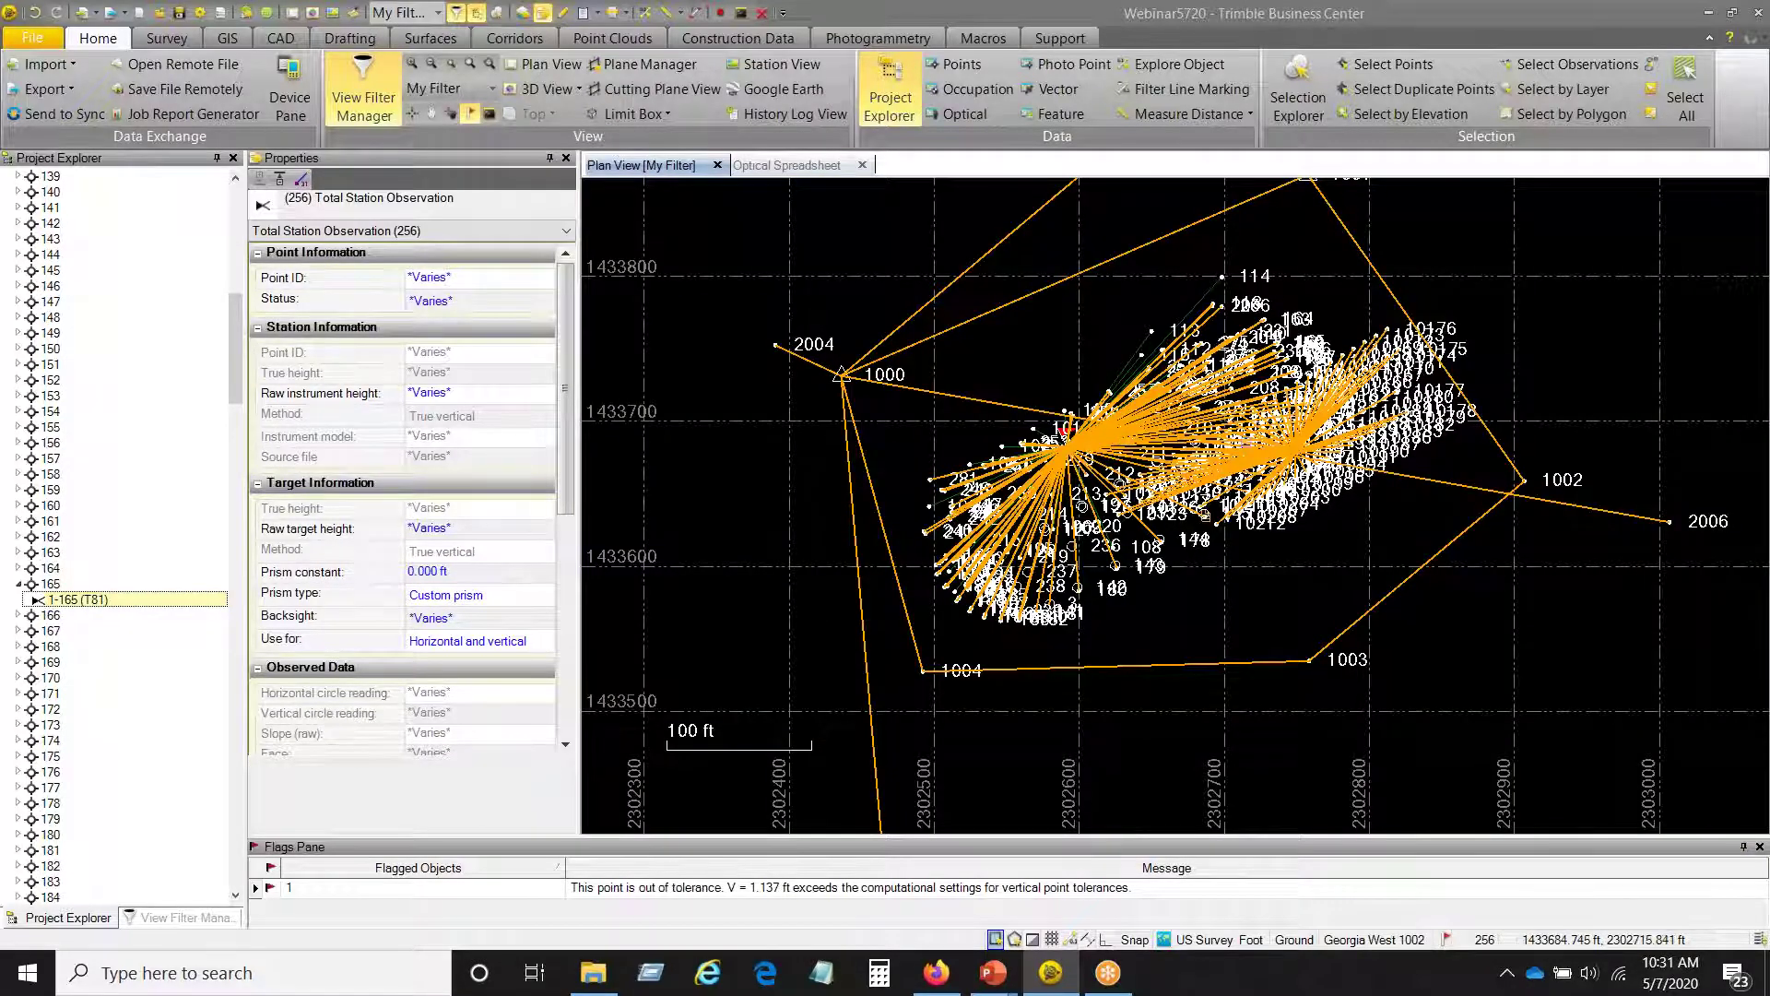
{"action": "left_click", "coordinate": [1066, 236]}
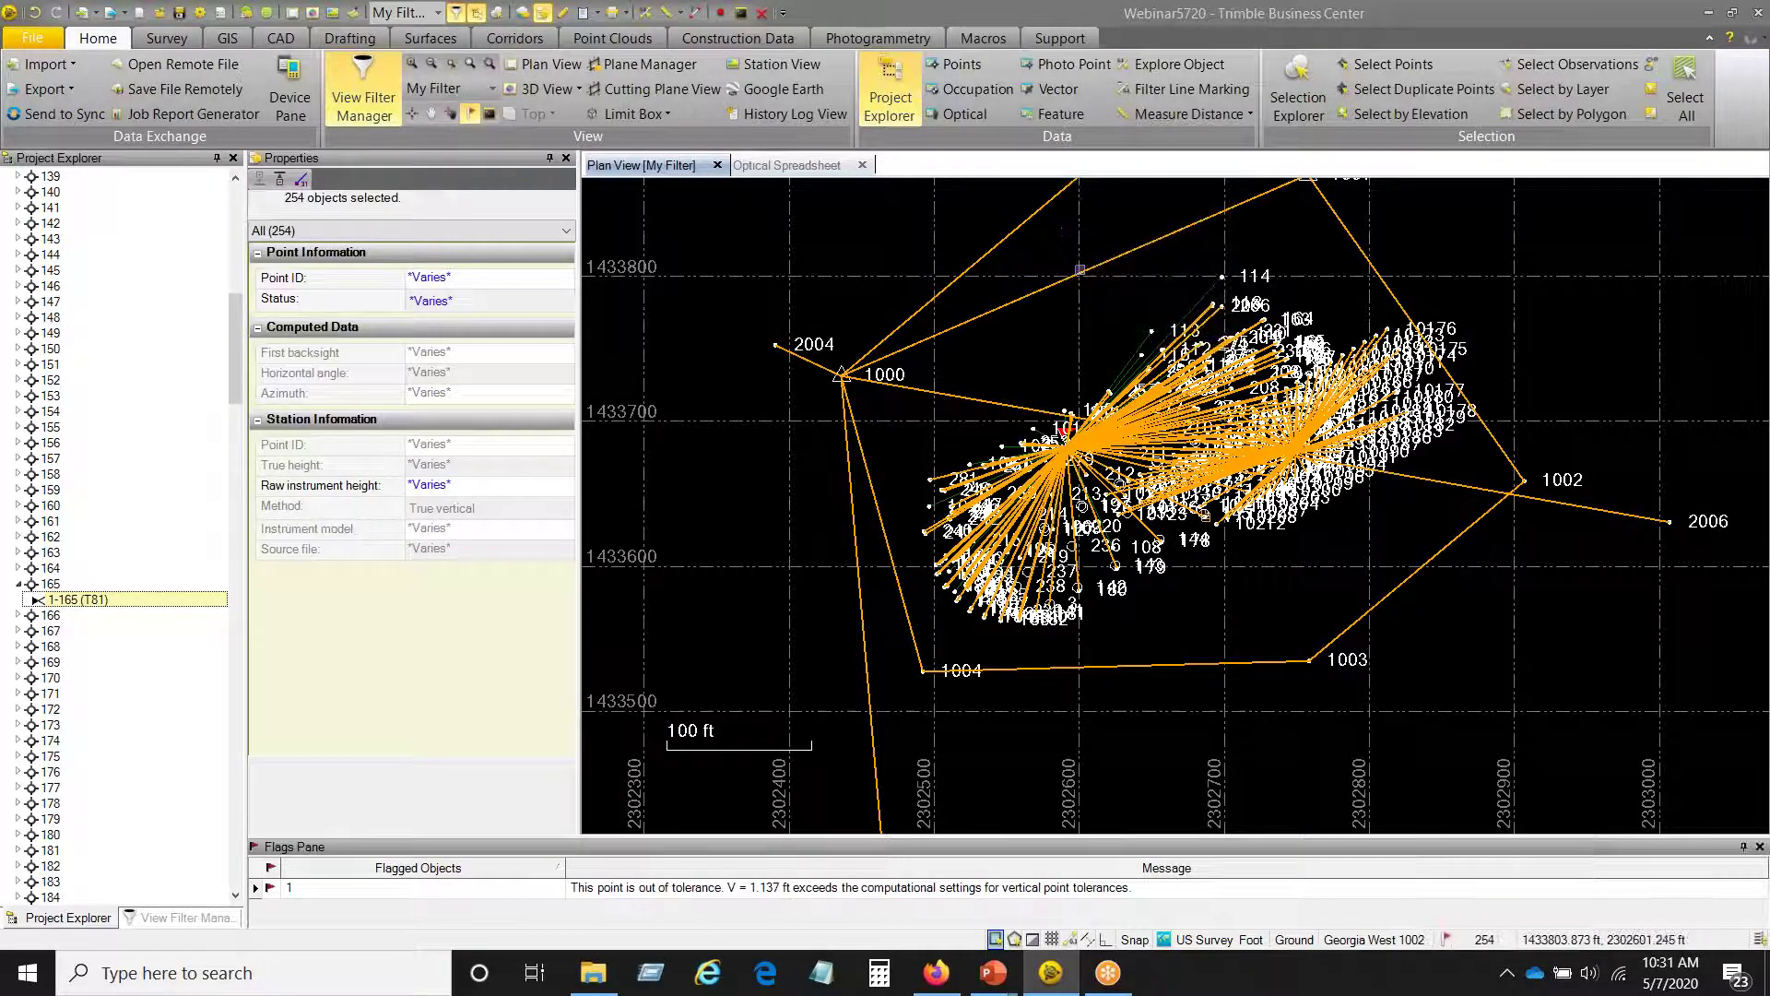
{"action": "left_click", "coordinate": [1081, 275]}
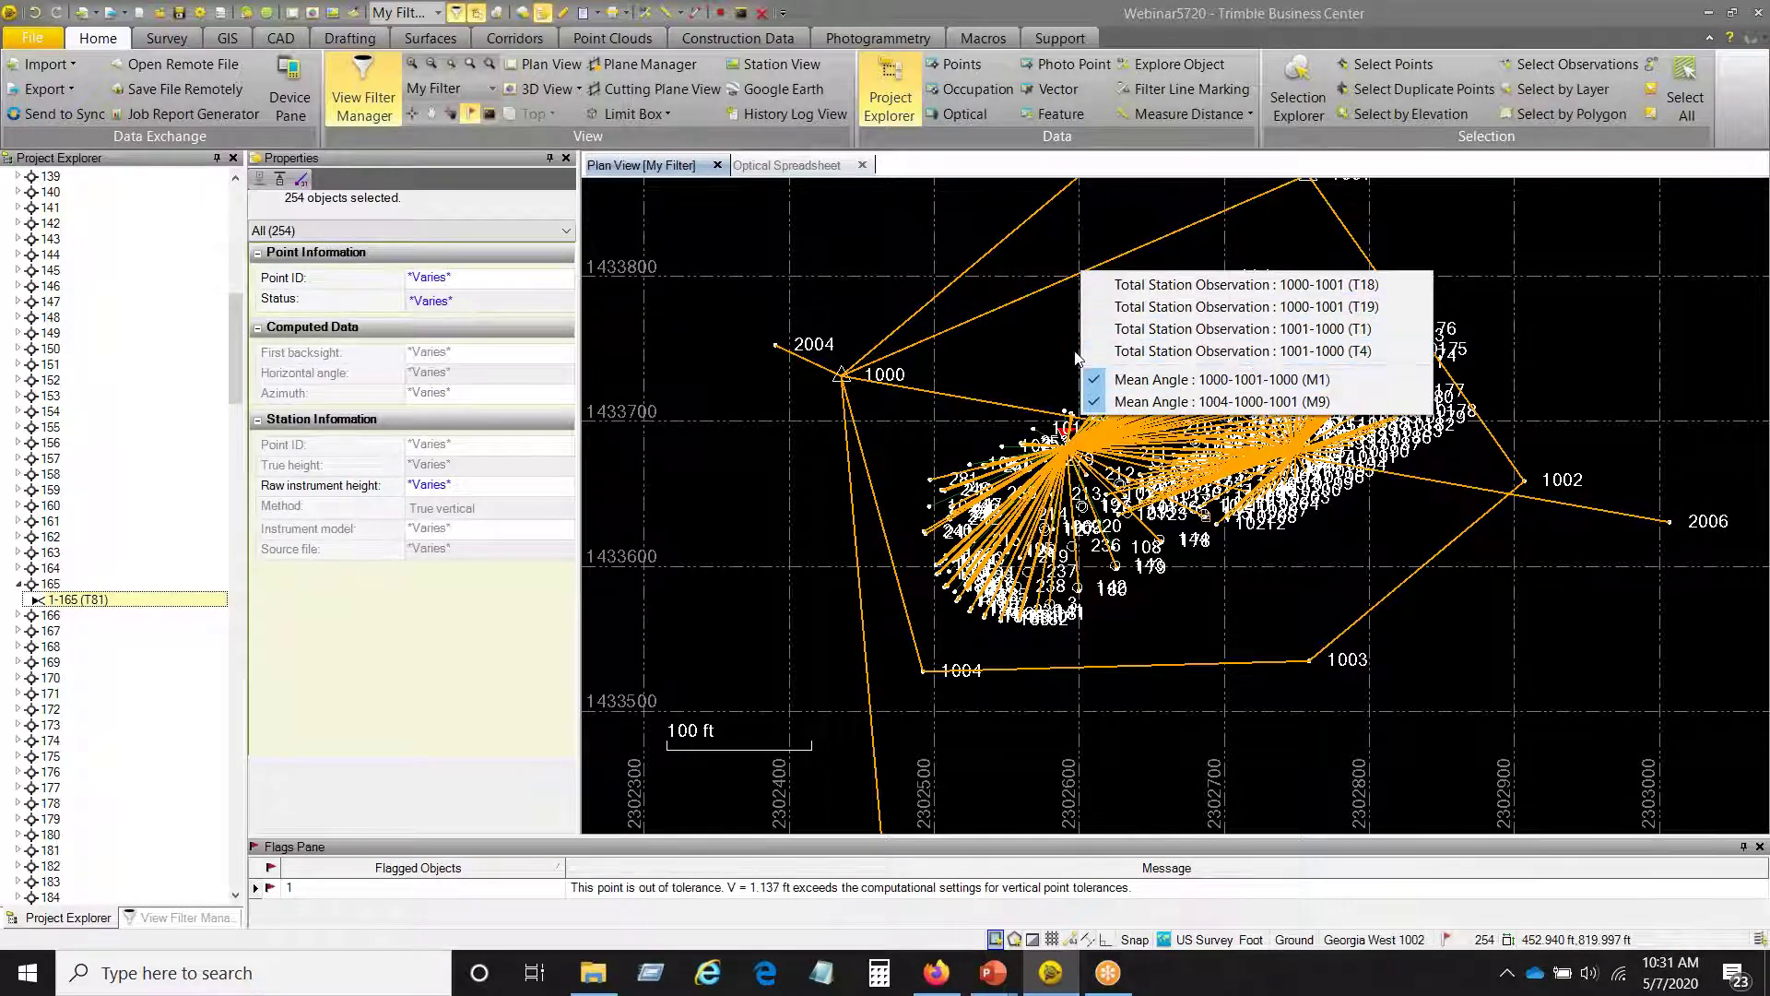
{"action": "left_click", "coordinate": [1094, 379]}
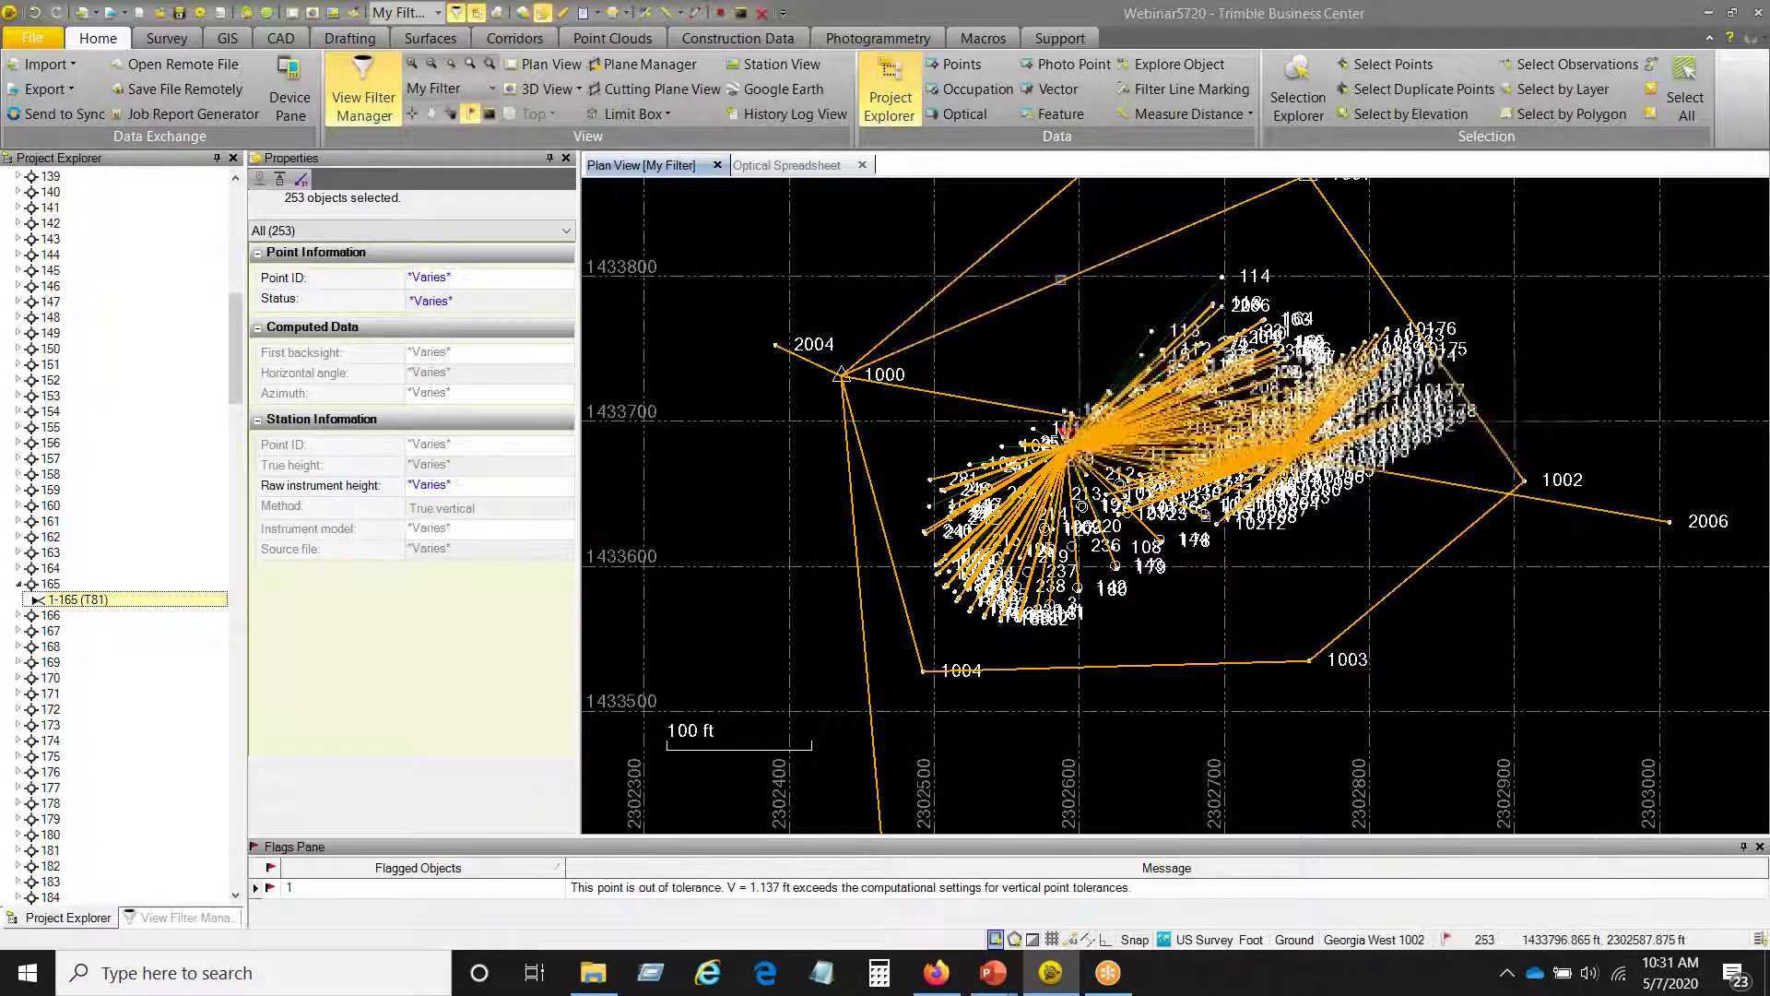
{"action": "left_click", "coordinate": [1064, 286]}
{"action": "left_click", "coordinate": [1095, 412]}
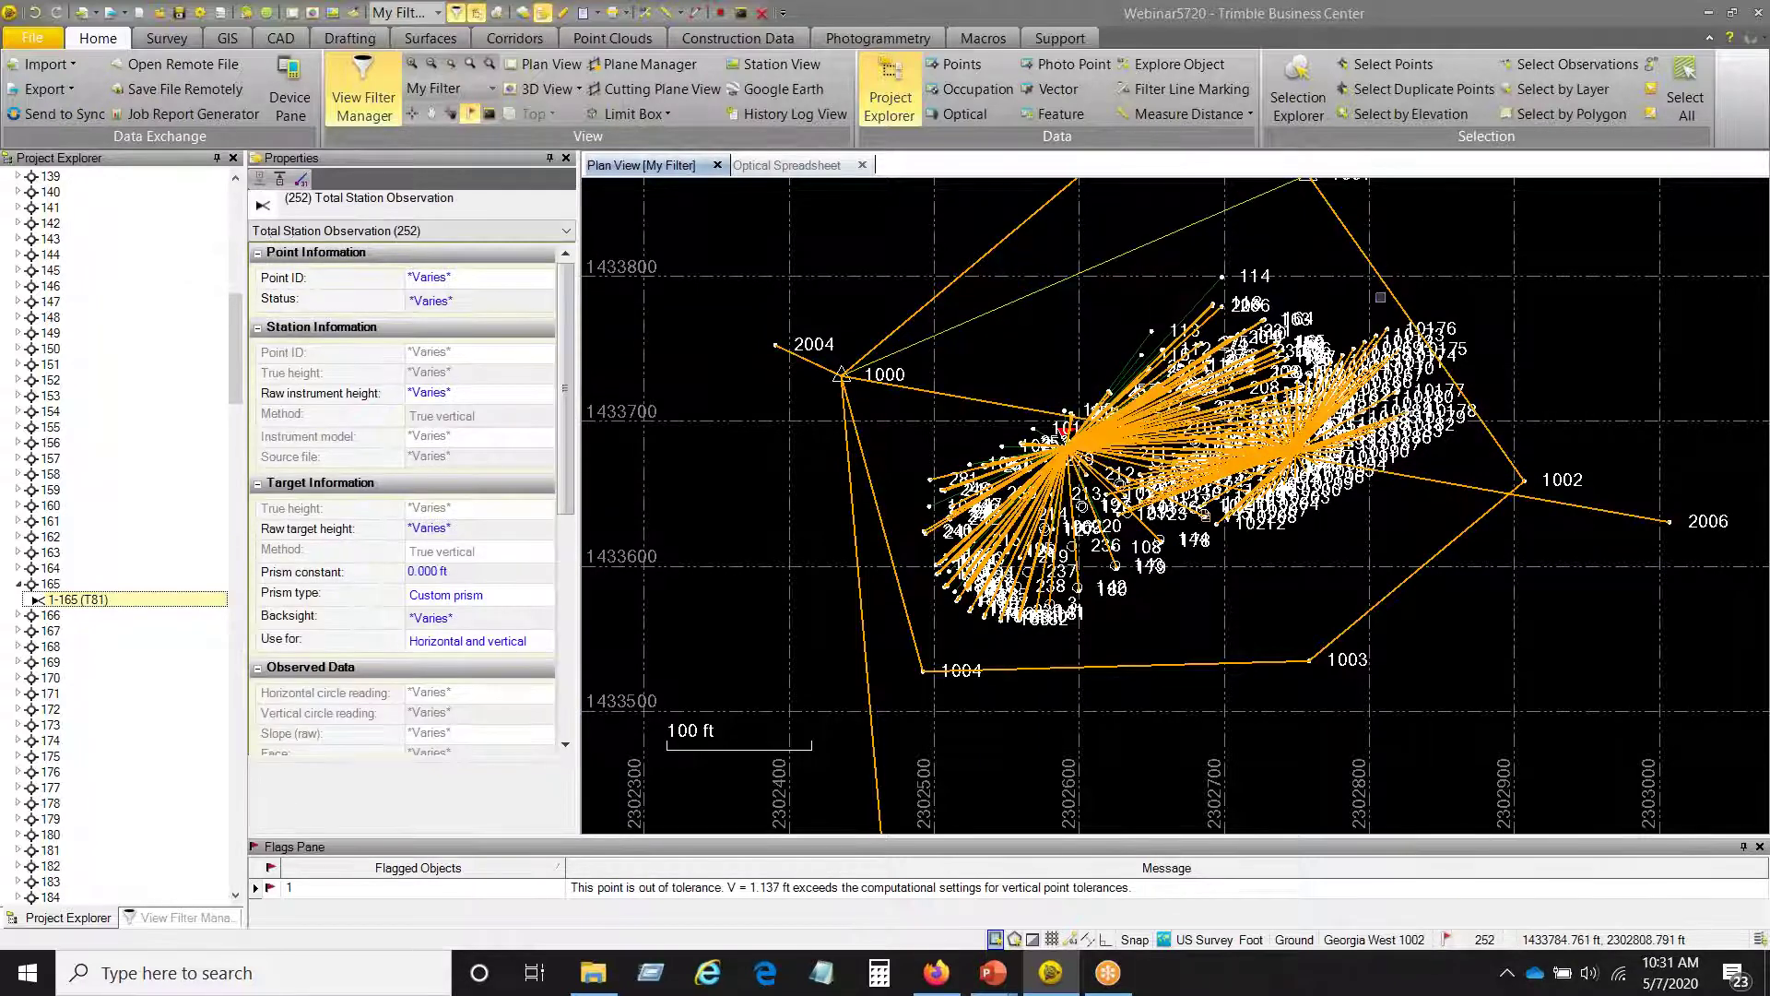
- Exclude the observations and mean angles of traverse leg 1001-1002 from the selection
{"action": "left_click", "coordinate": [1349, 247]}
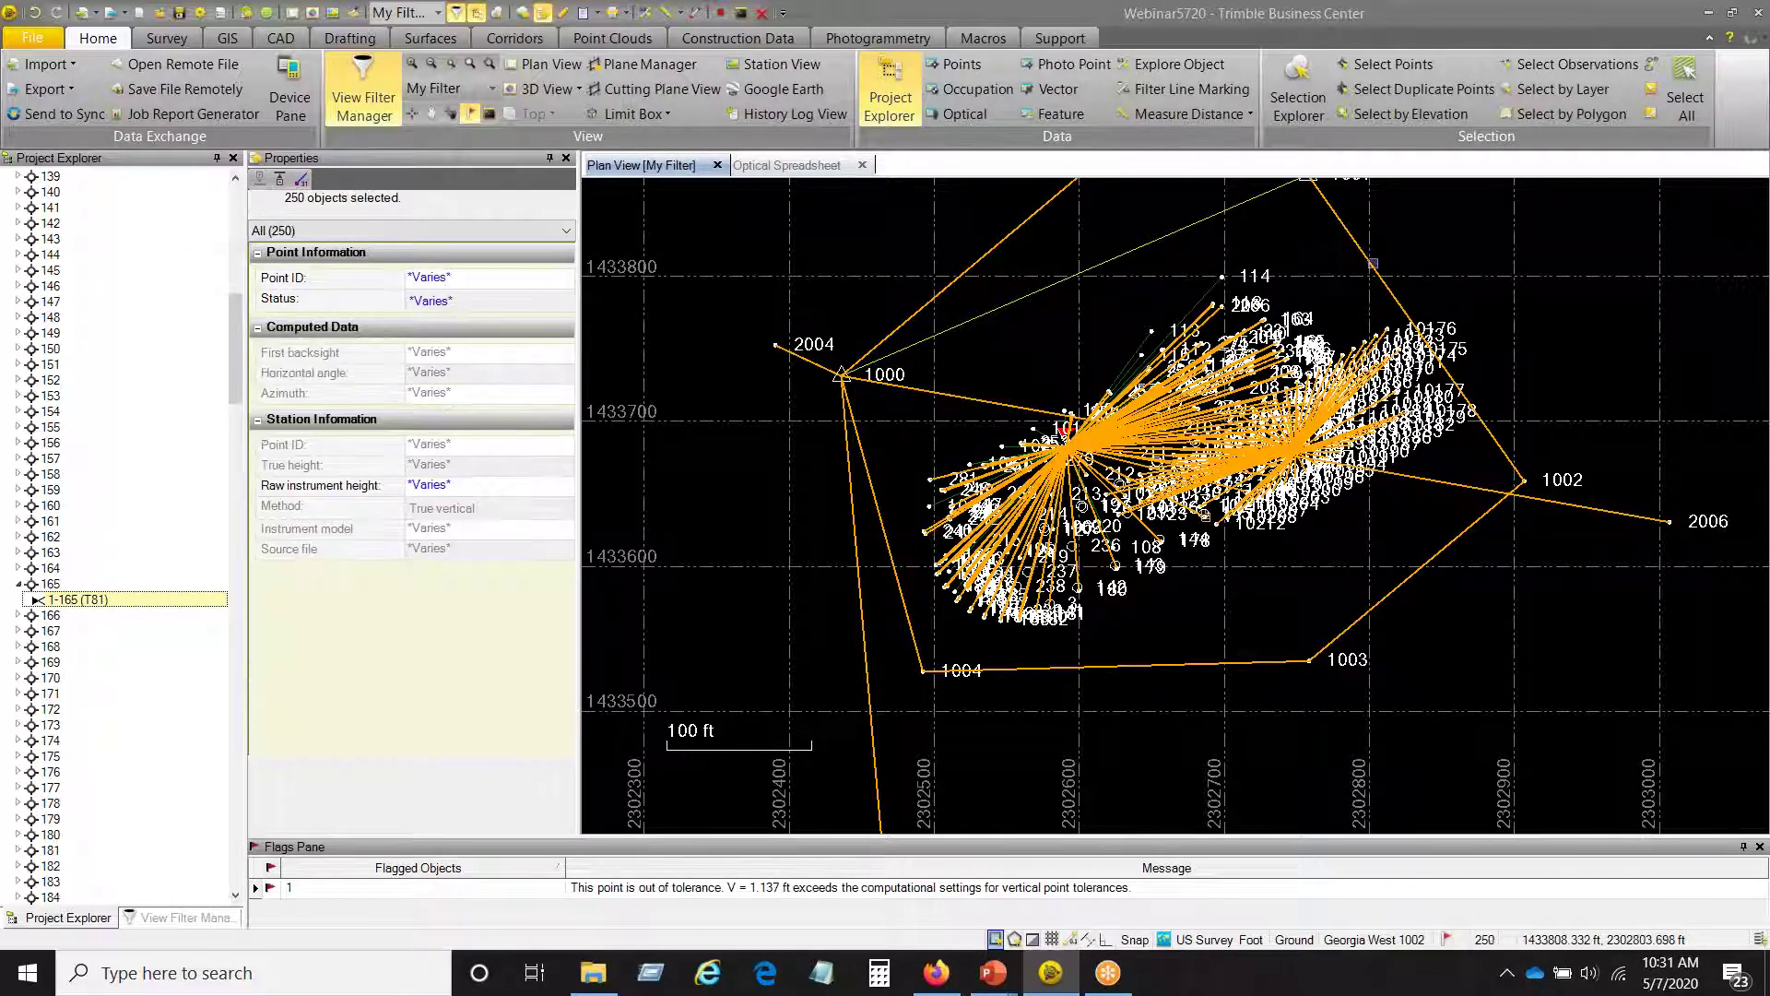
{"action": "left_click", "coordinate": [1372, 261]}
{"action": "left_click", "coordinate": [1383, 372]}
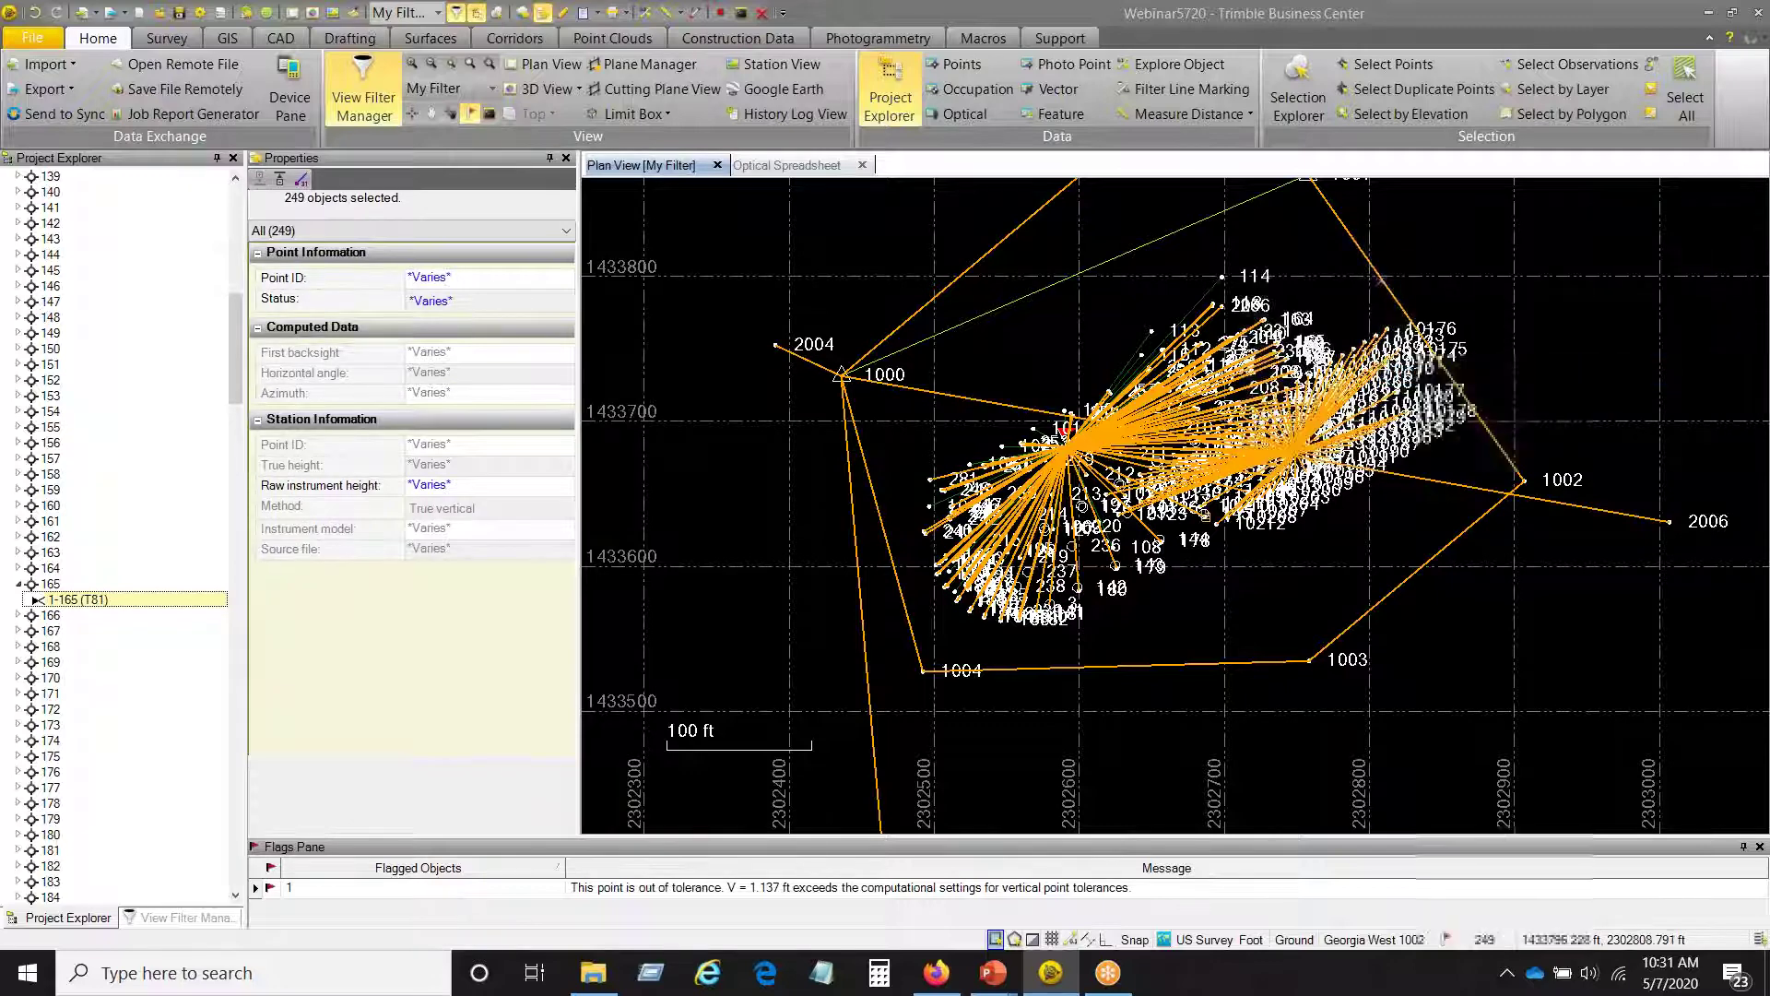
{"action": "left_click", "coordinate": [1381, 281]}
{"action": "left_click", "coordinate": [1401, 411]}
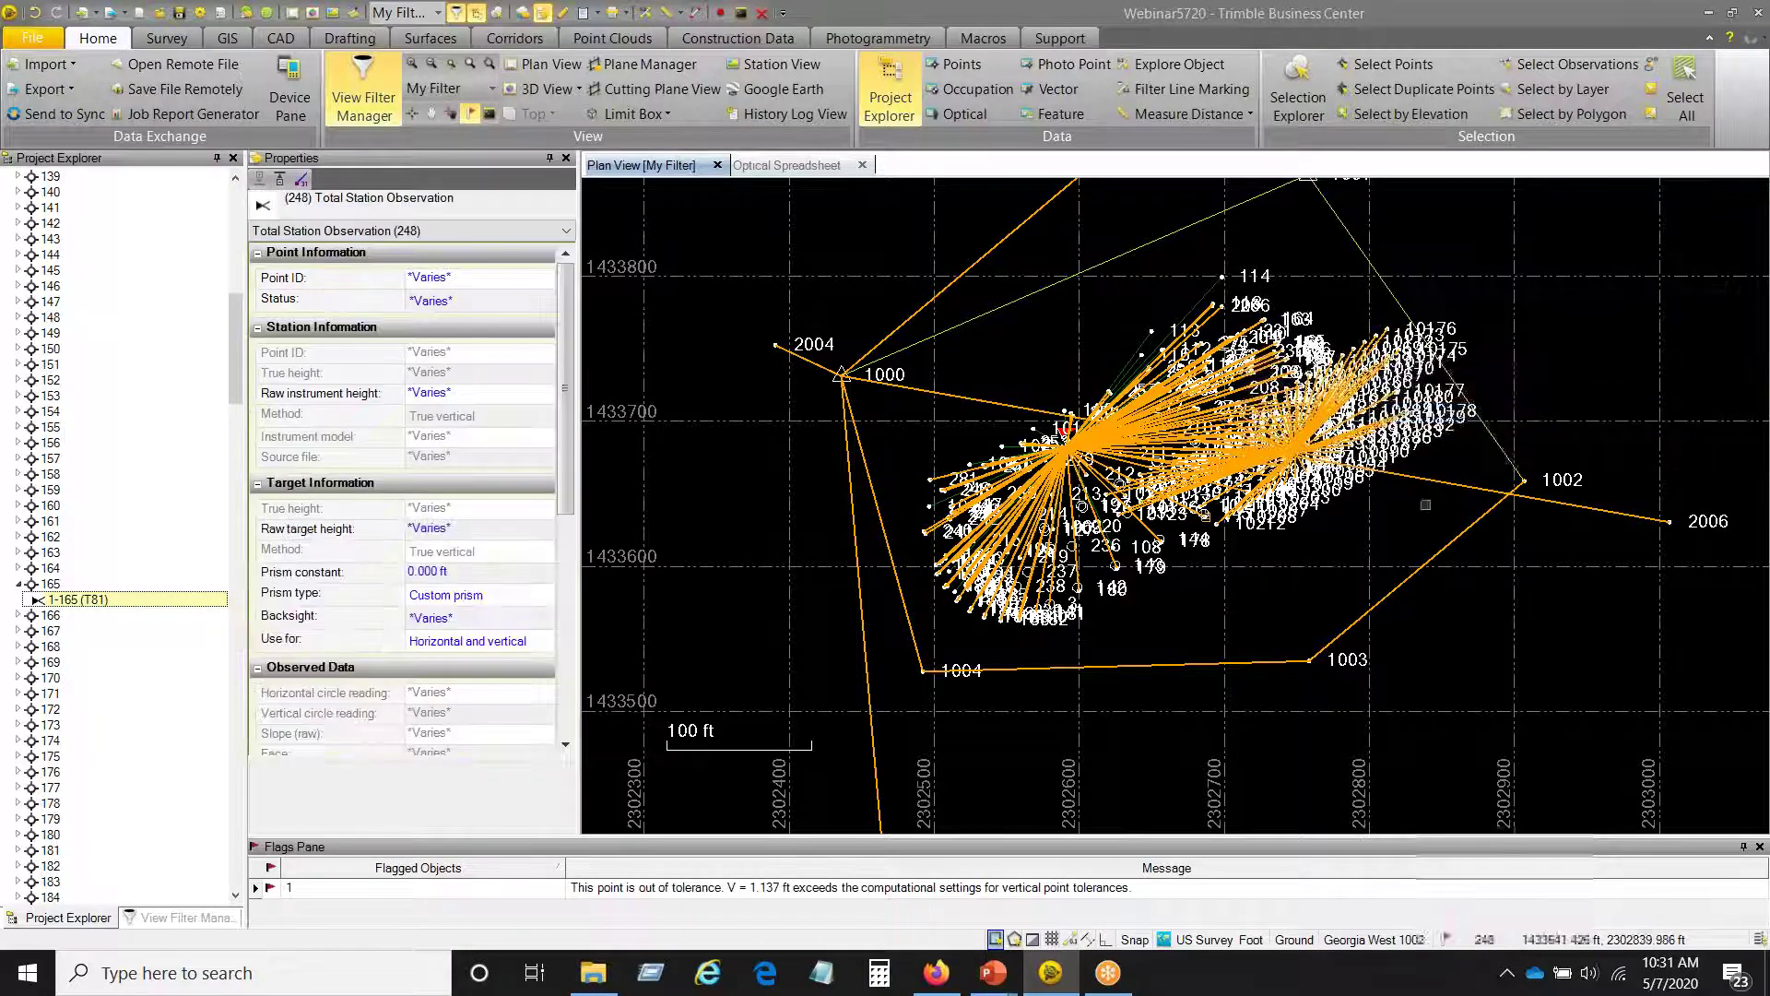
- Exclude the observations and mean angles of traverse leg 1002-1003 from the selection
{"action": "left_click", "coordinate": [1383, 581]}
{"action": "left_click", "coordinate": [1389, 593]}
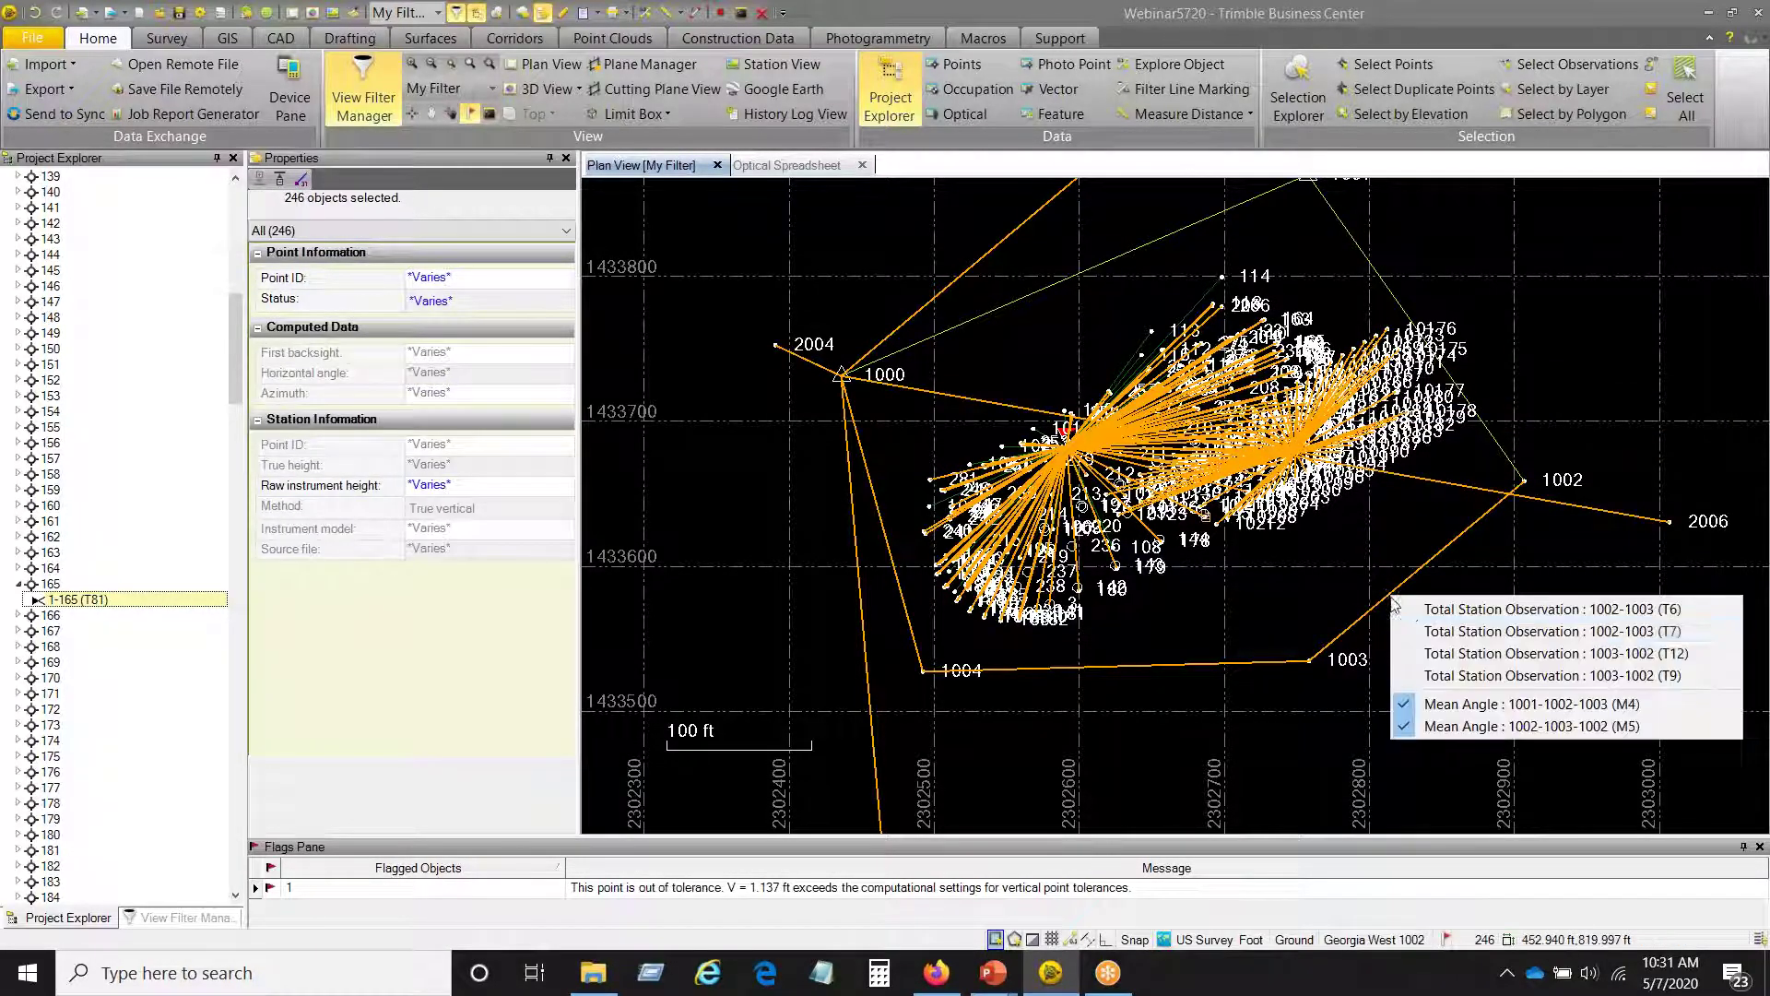
{"action": "left_click", "coordinate": [1407, 714]}
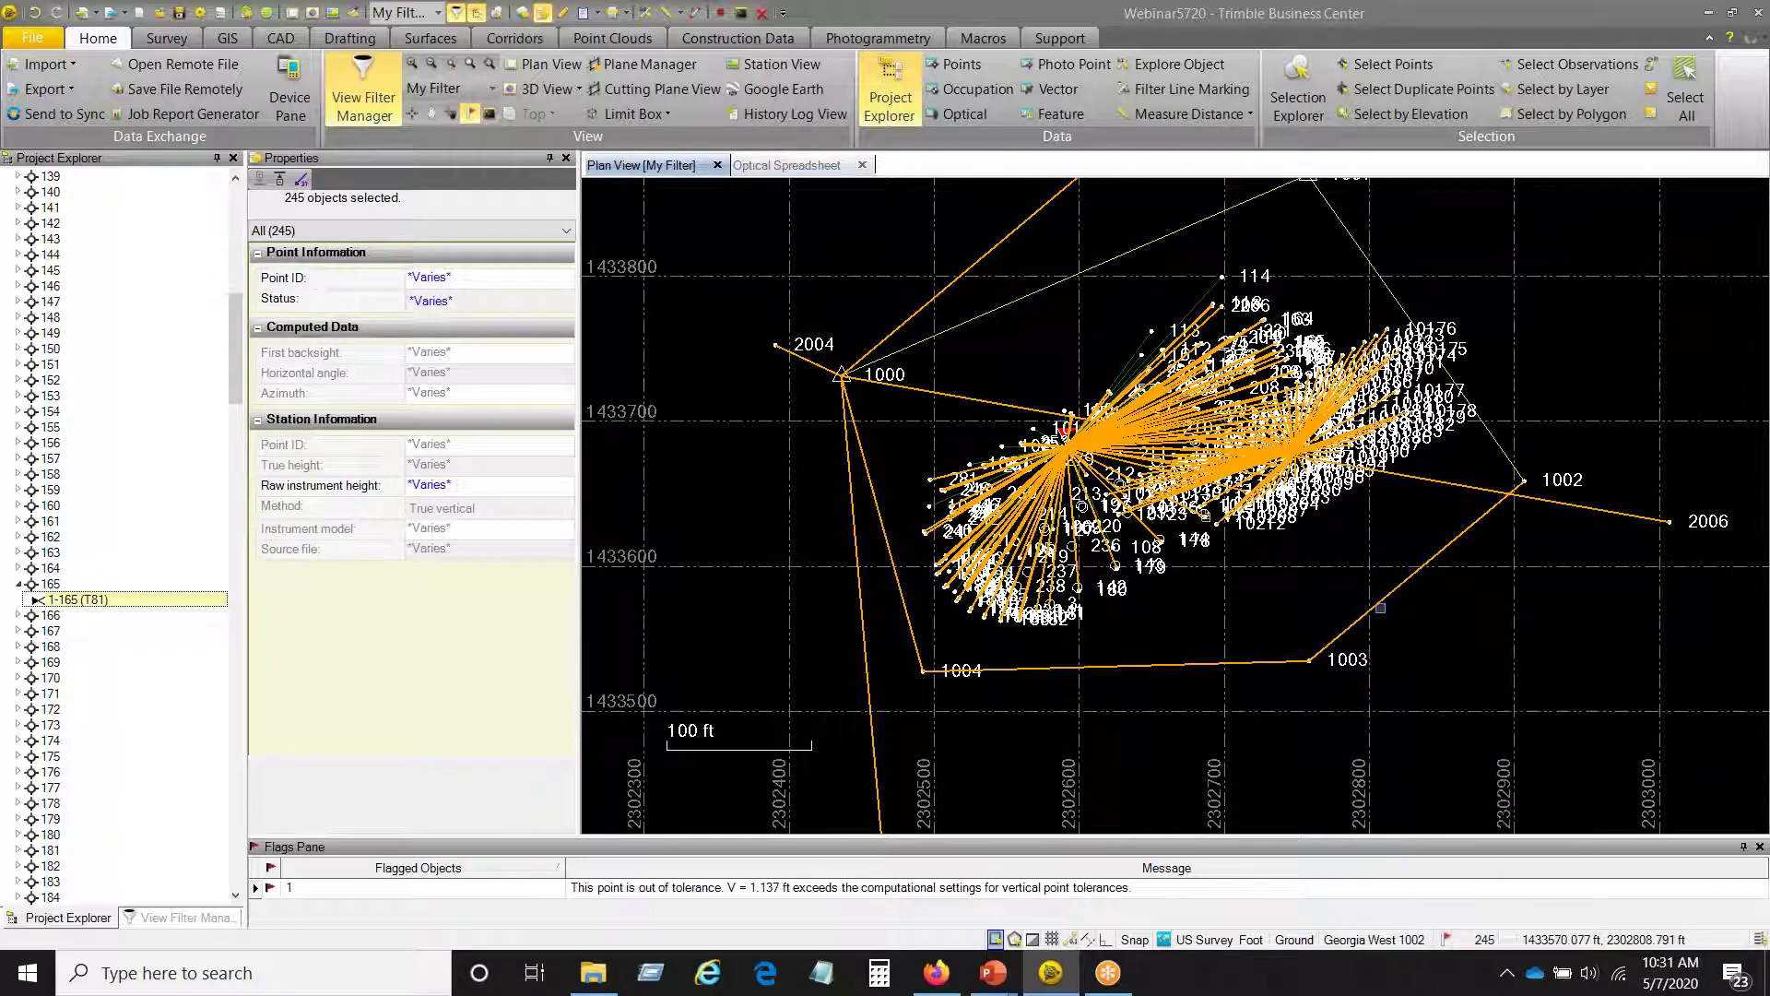
{"action": "left_click", "coordinate": [1381, 608]}
{"action": "left_click", "coordinate": [1475, 736]}
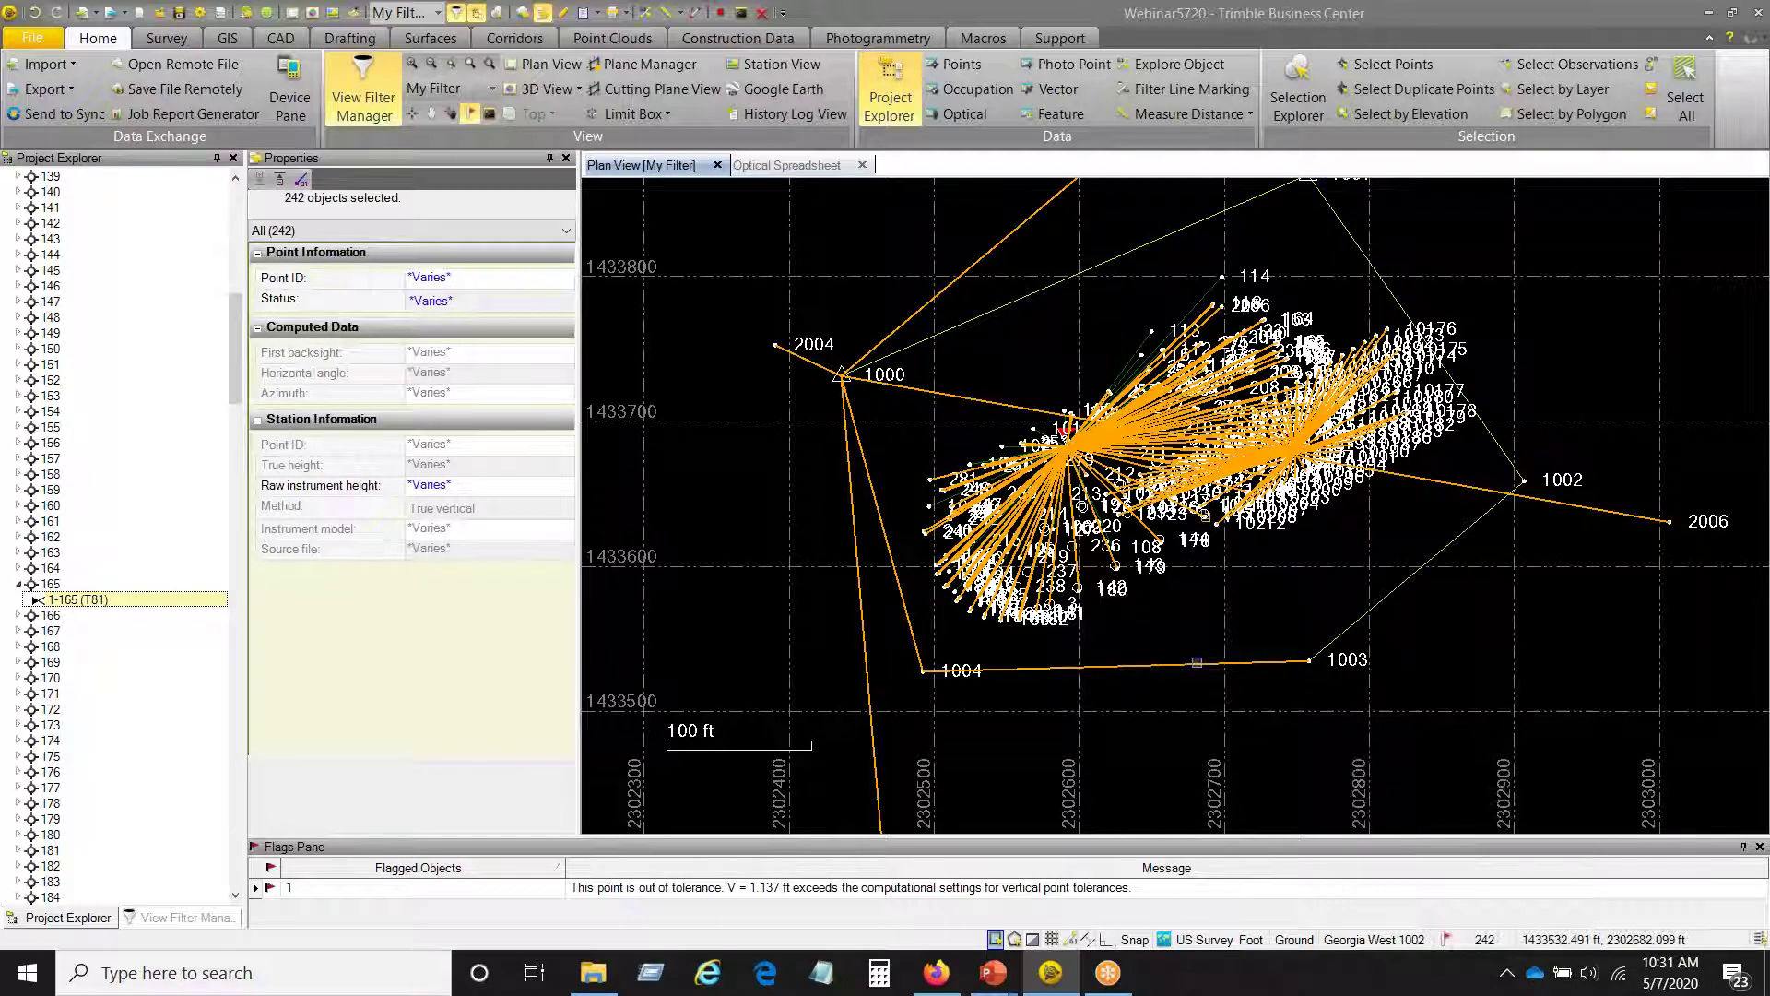
- Try to exclude the observations and mean angles of traverse legs 1003-1004 and 1004-1000 from the selection
{"action": "left_click", "coordinate": [1196, 662], "text": "ctrl"}
{"action": "left_click", "coordinate": [1208, 769], "text": "ctrl"}
{"action": "left_click", "coordinate": [1198, 663], "text": "ctrl"}
{"action": "left_click", "coordinate": [1218, 795], "text": "ctrl"}
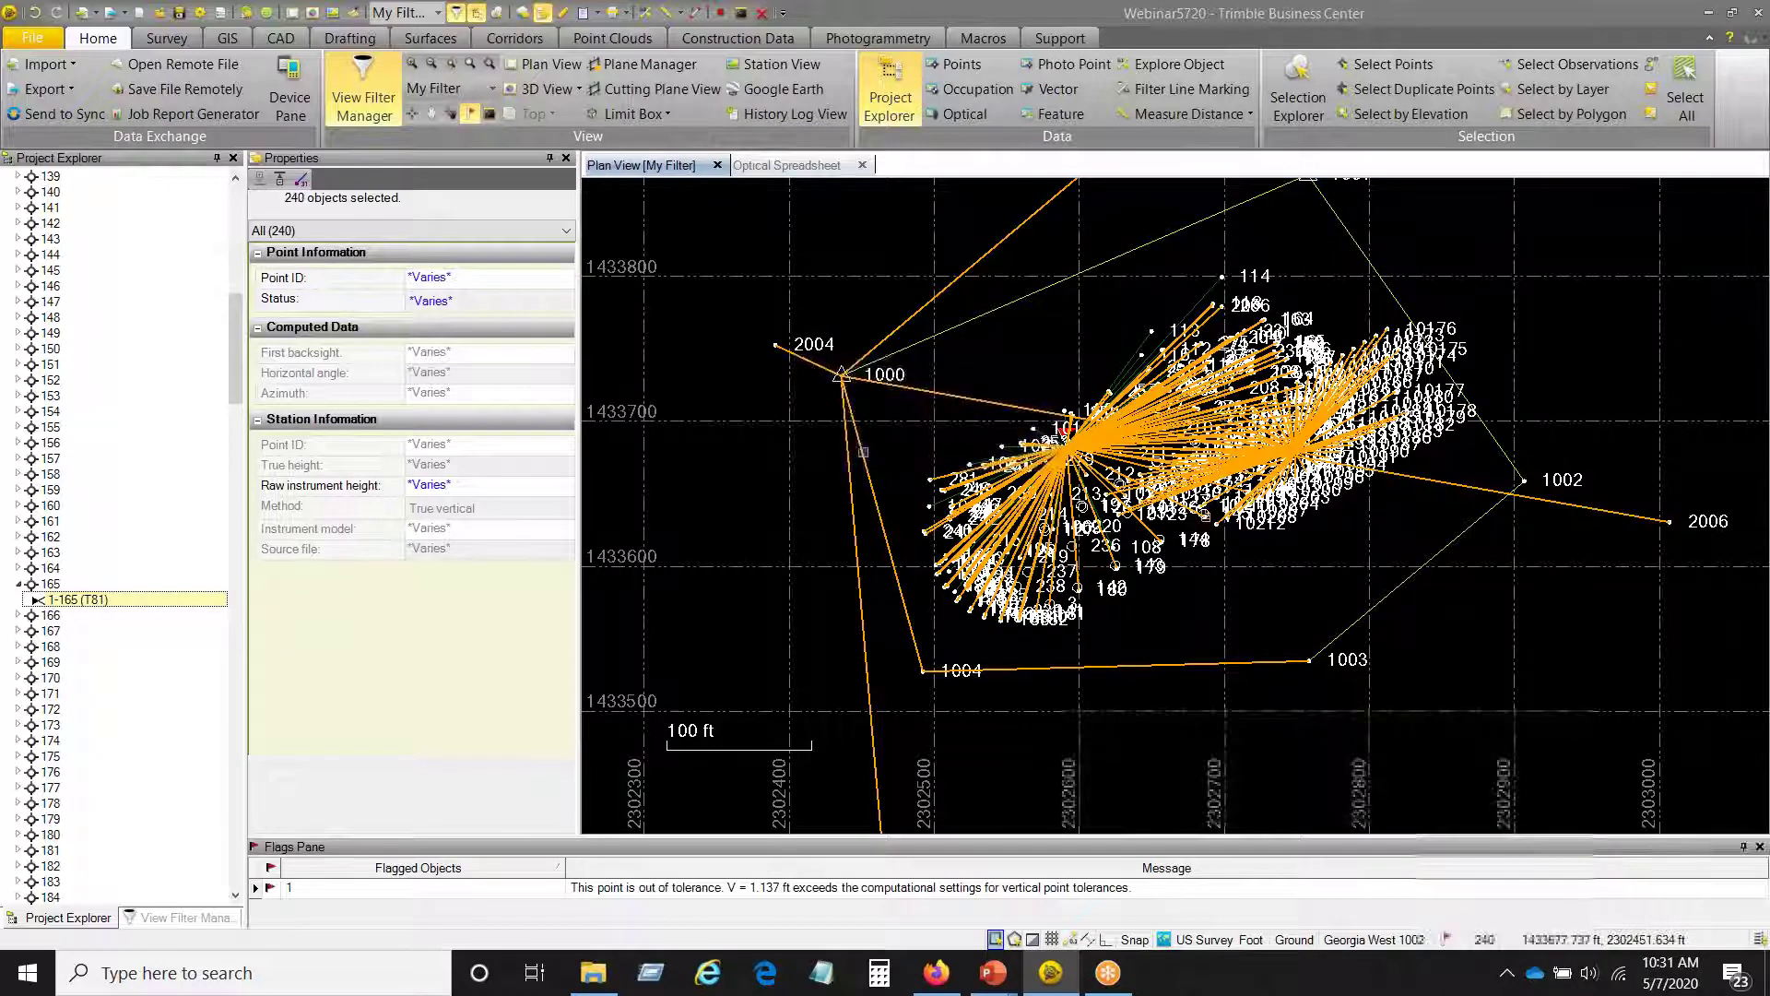
{"action": "left_click", "coordinate": [864, 453], "text": "ctrl"}
{"action": "left_click", "coordinate": [886, 563], "text": "ctrl"}
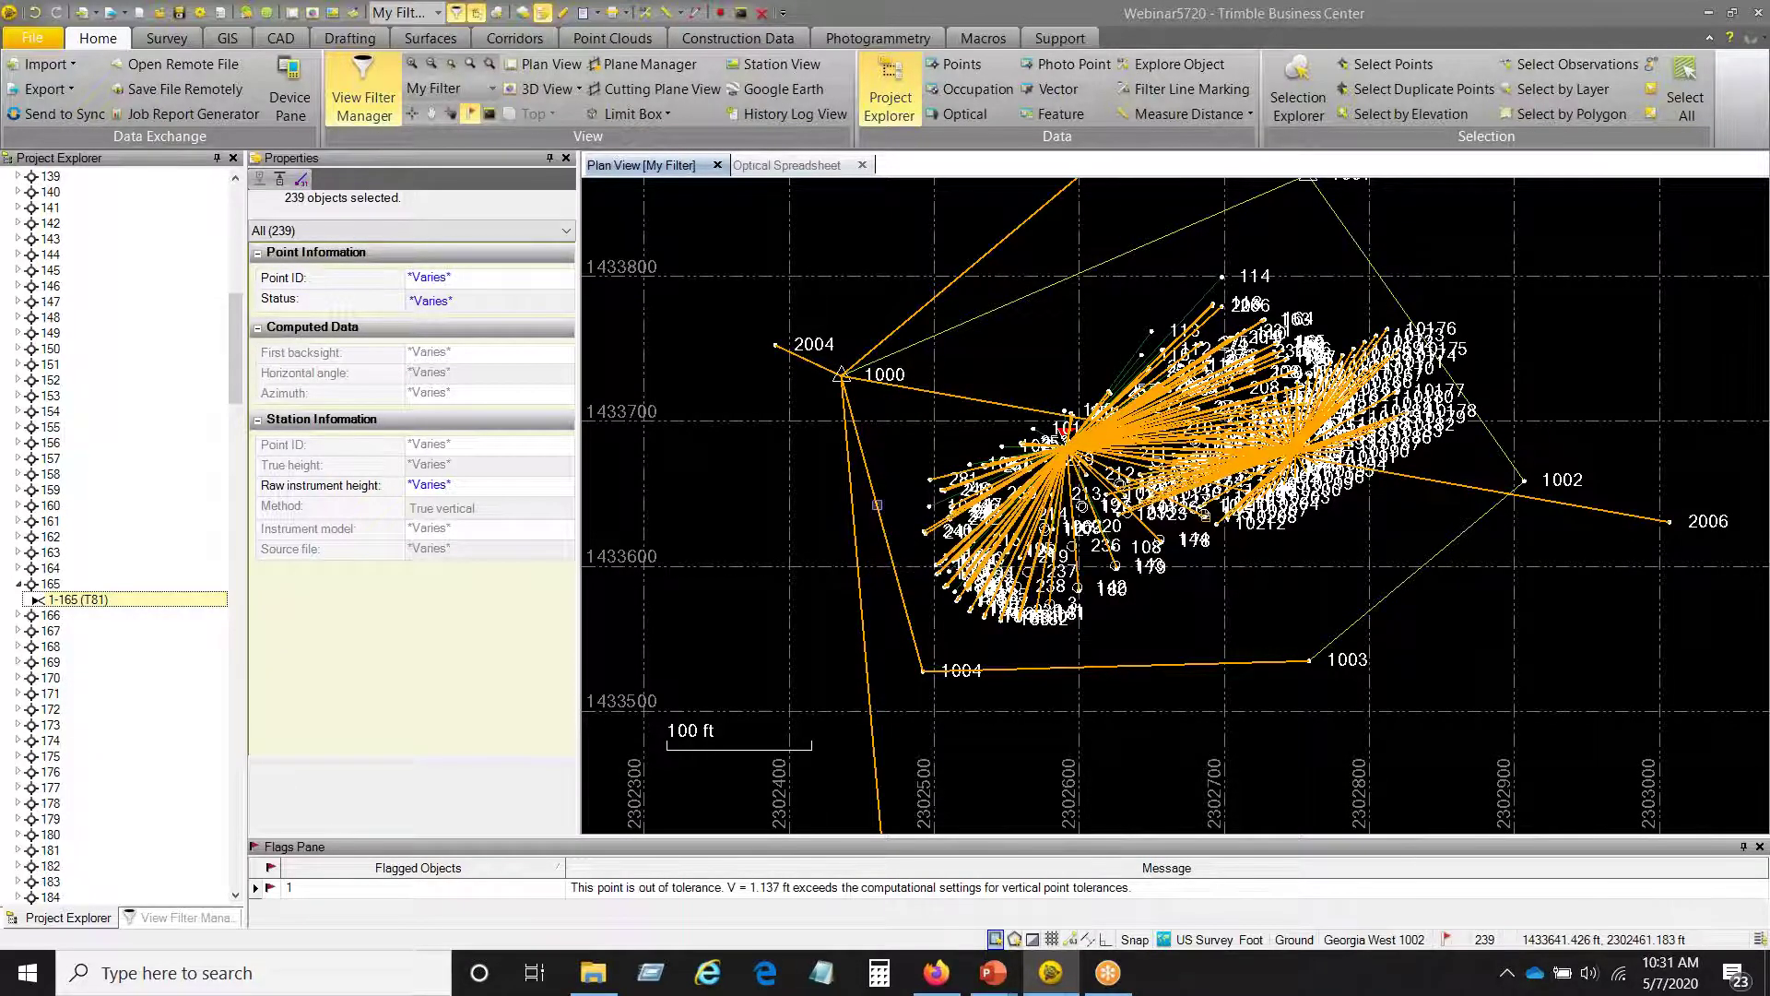
{"action": "left_click", "coordinate": [876, 499], "text": "ctrl"}
{"action": "left_click", "coordinate": [894, 629], "text": "ctrl"}
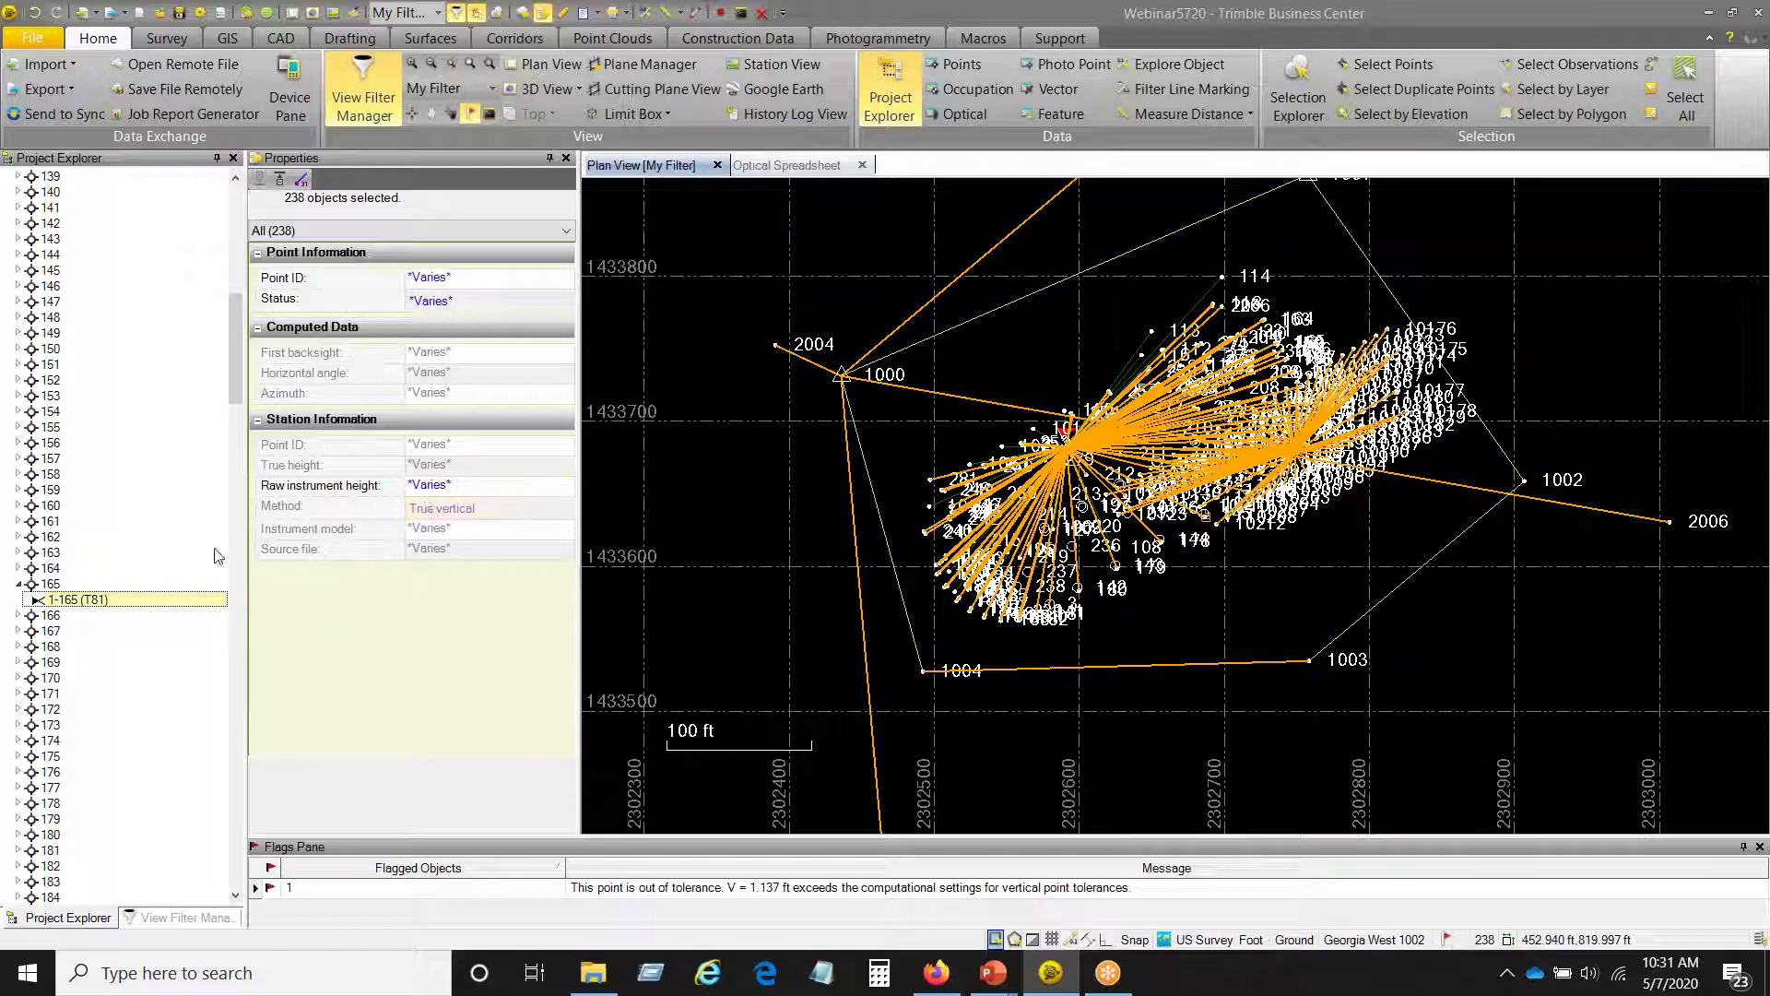
- Reselect all custom prism observations from T1 through T99 in the Optical Spreadsheet
{"action": "left_click", "coordinate": [74, 600]}
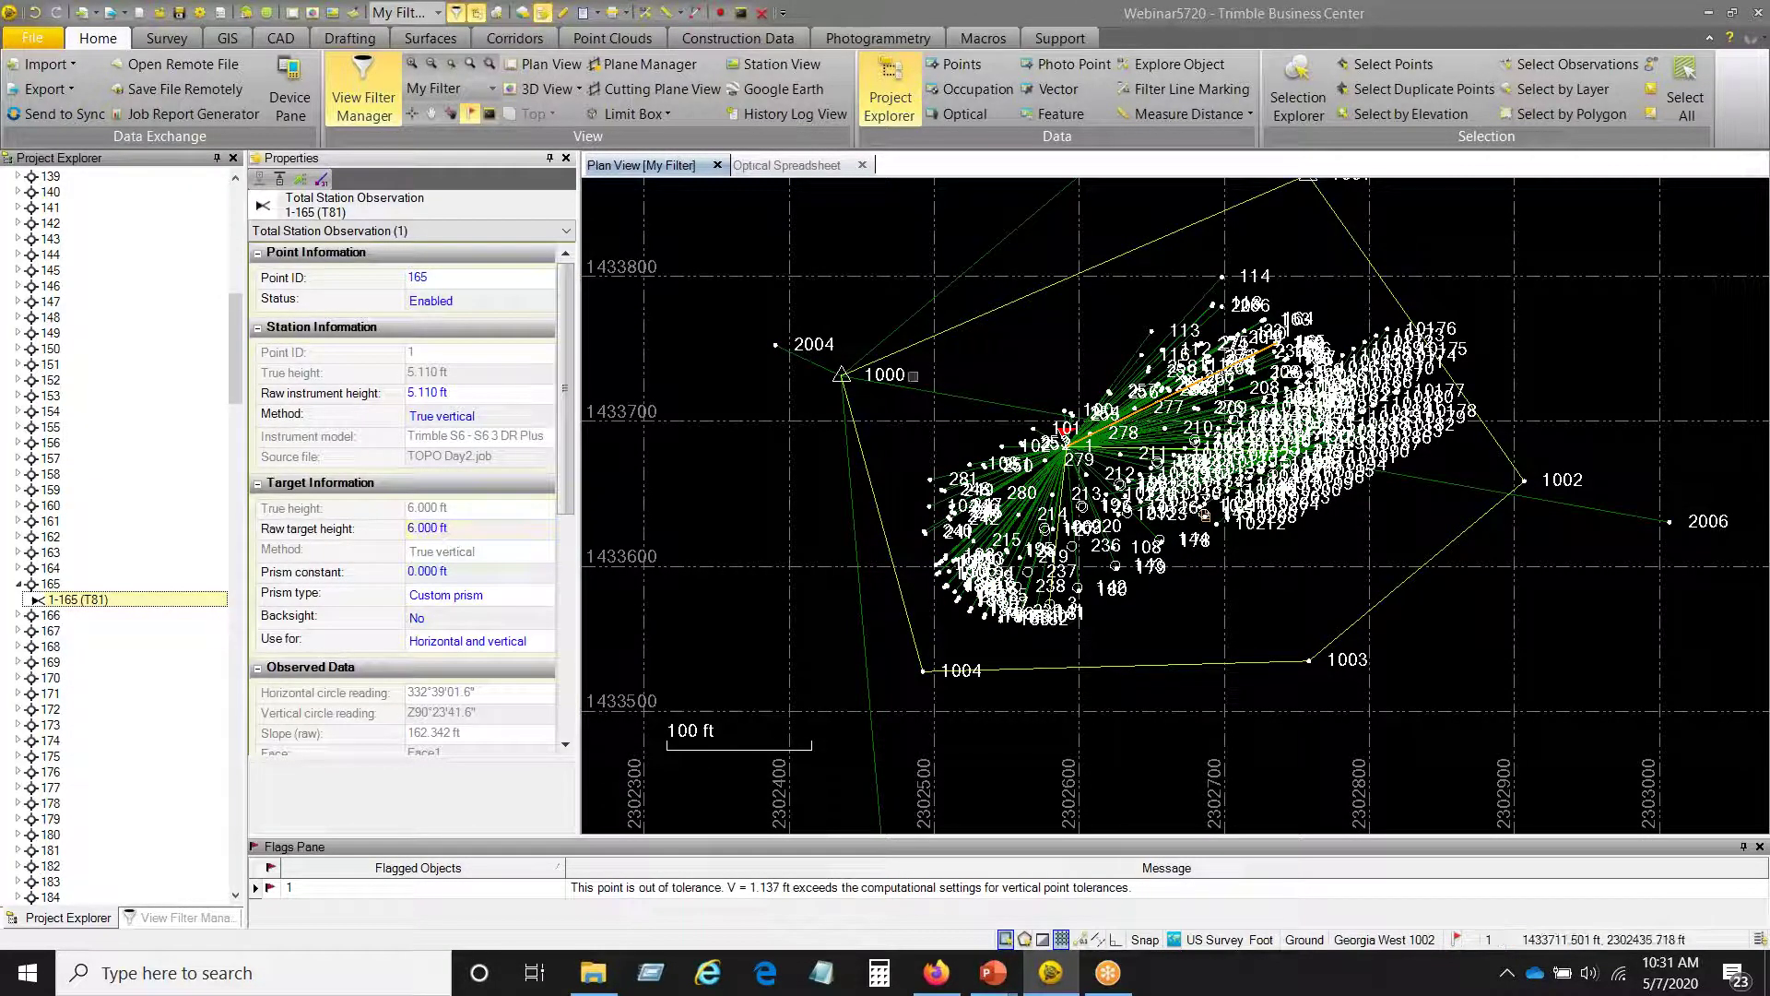
{"action": "left_click", "coordinate": [786, 165]}
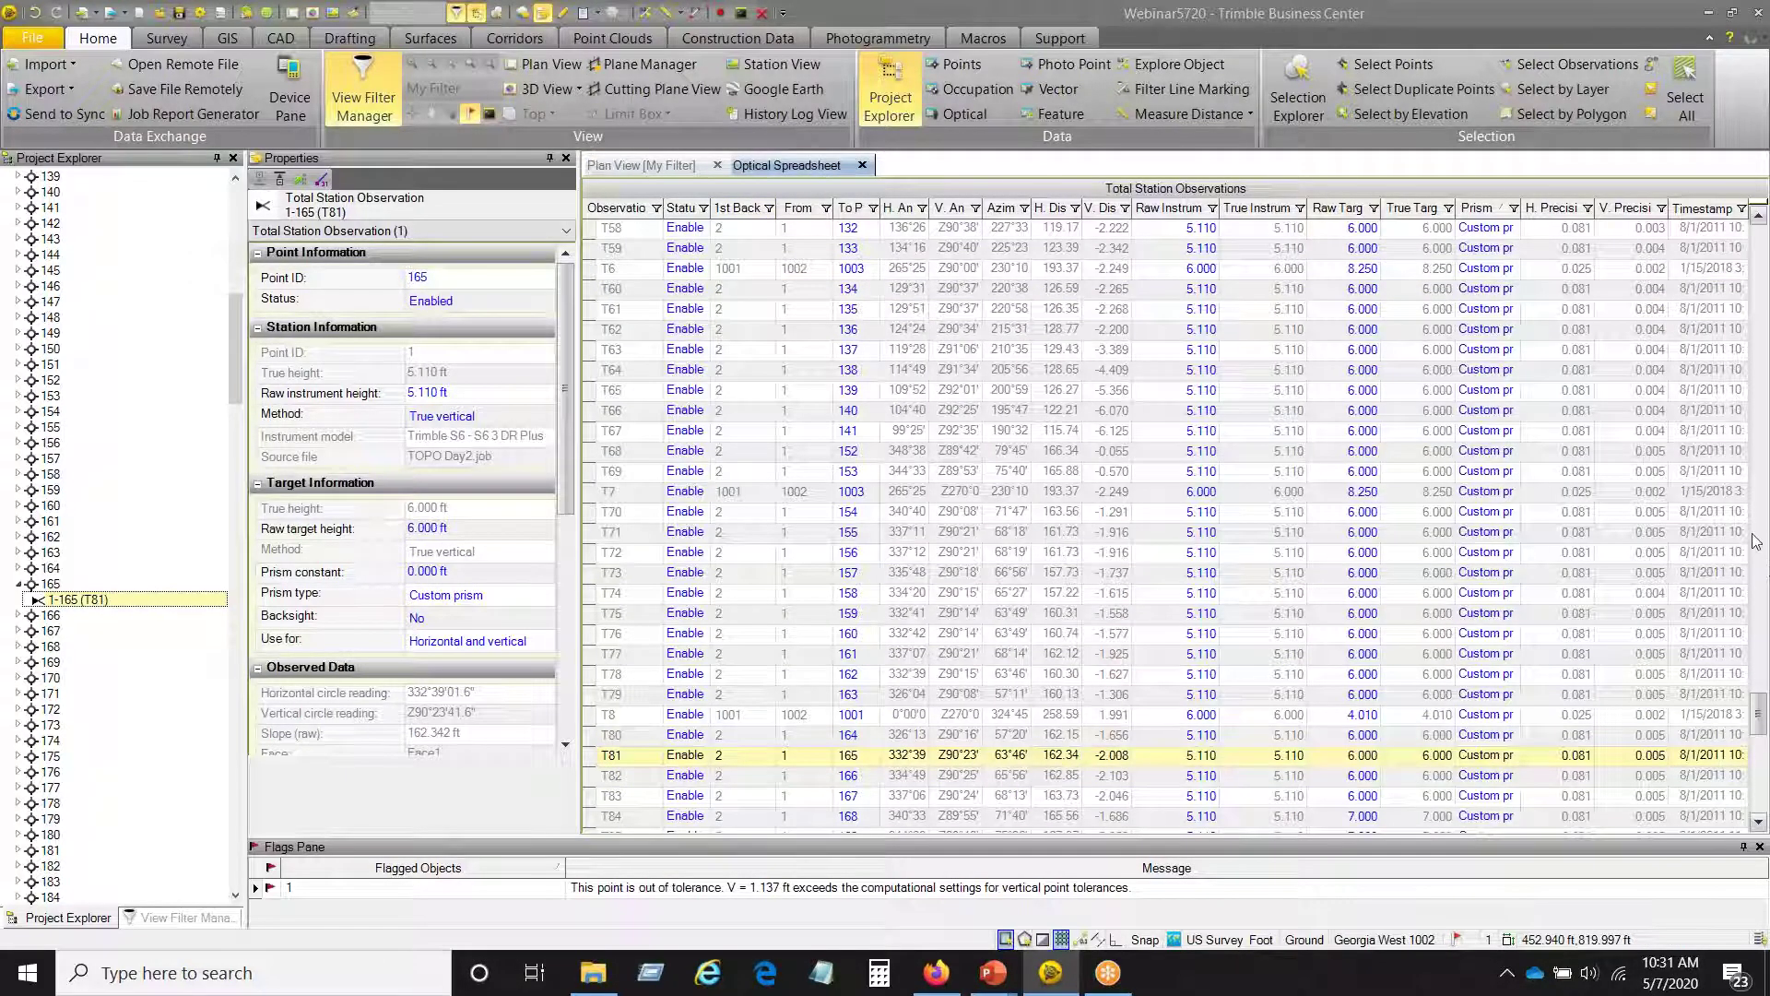
{"action": "left_click_drag", "start_coordinate": [1760, 721], "coordinate": [1758, 236]}
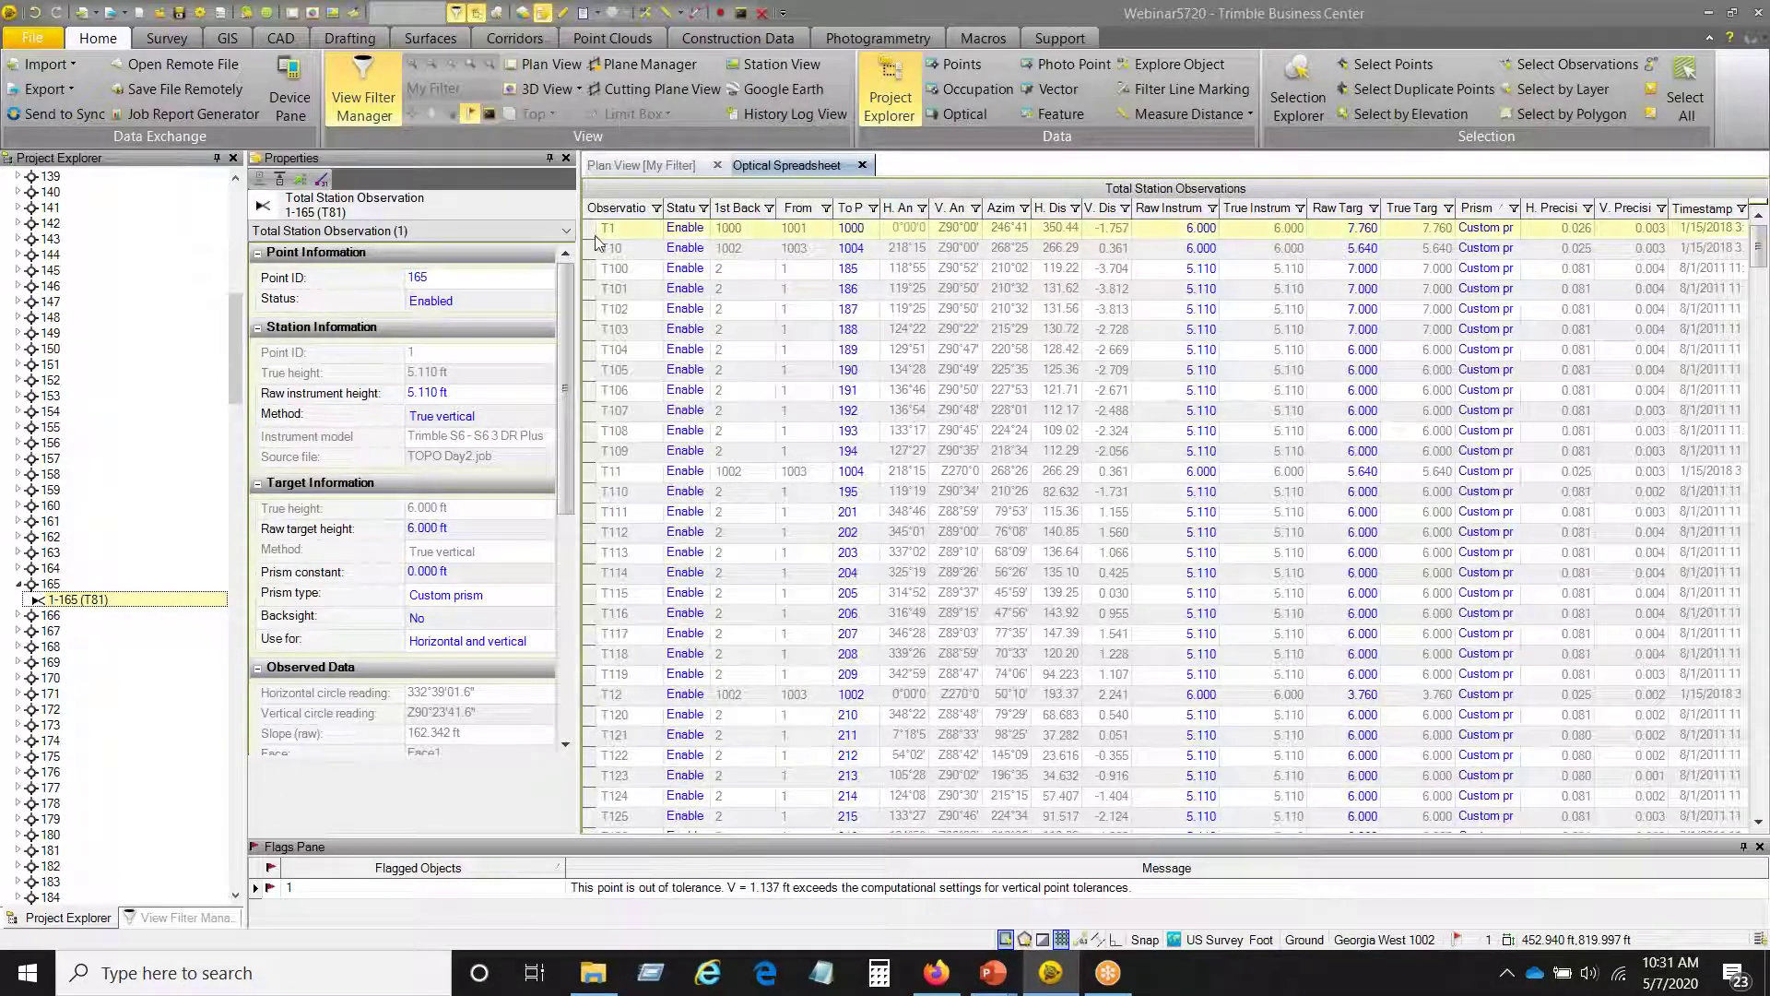
{"action": "left_click", "coordinate": [590, 230]}
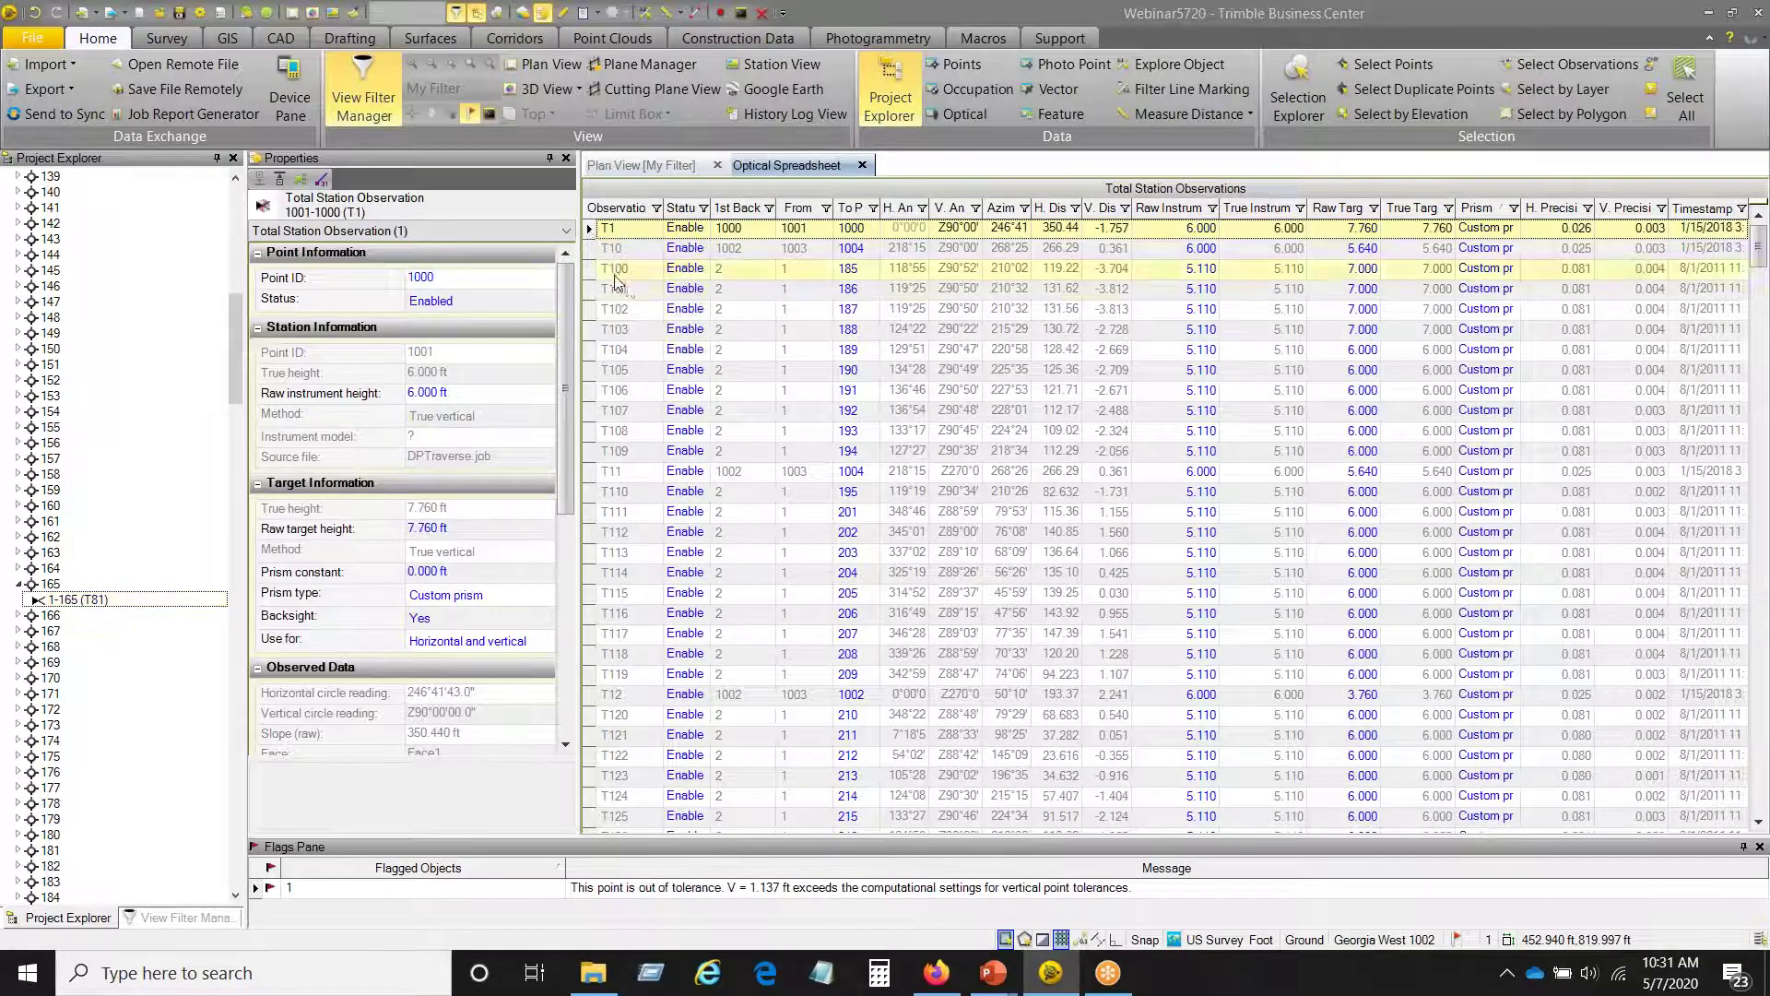
{"action": "left_click_drag", "start_coordinate": [1759, 250], "coordinate": [1735, 802]}
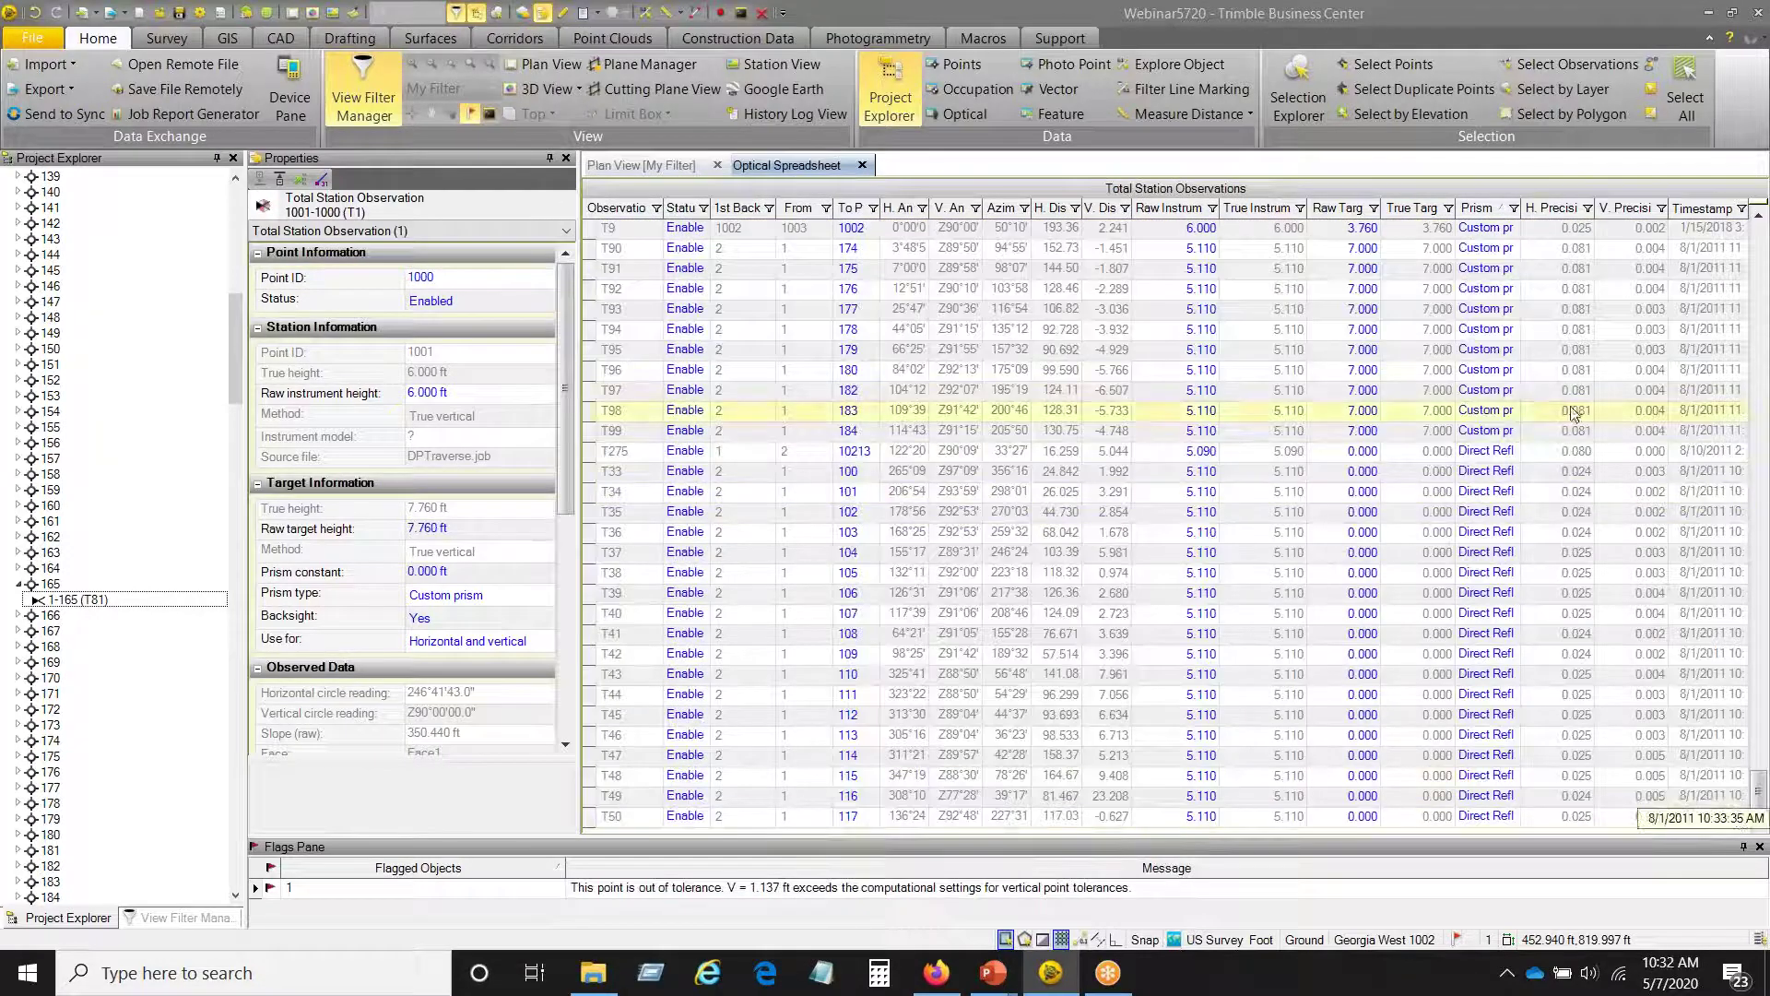
{"action": "left_click", "coordinate": [589, 431], "text": "shift"}
- Set the prism type of the selected total station observations to VX/S Series MultiTrack
{"action": "left_click", "coordinate": [480, 594]}
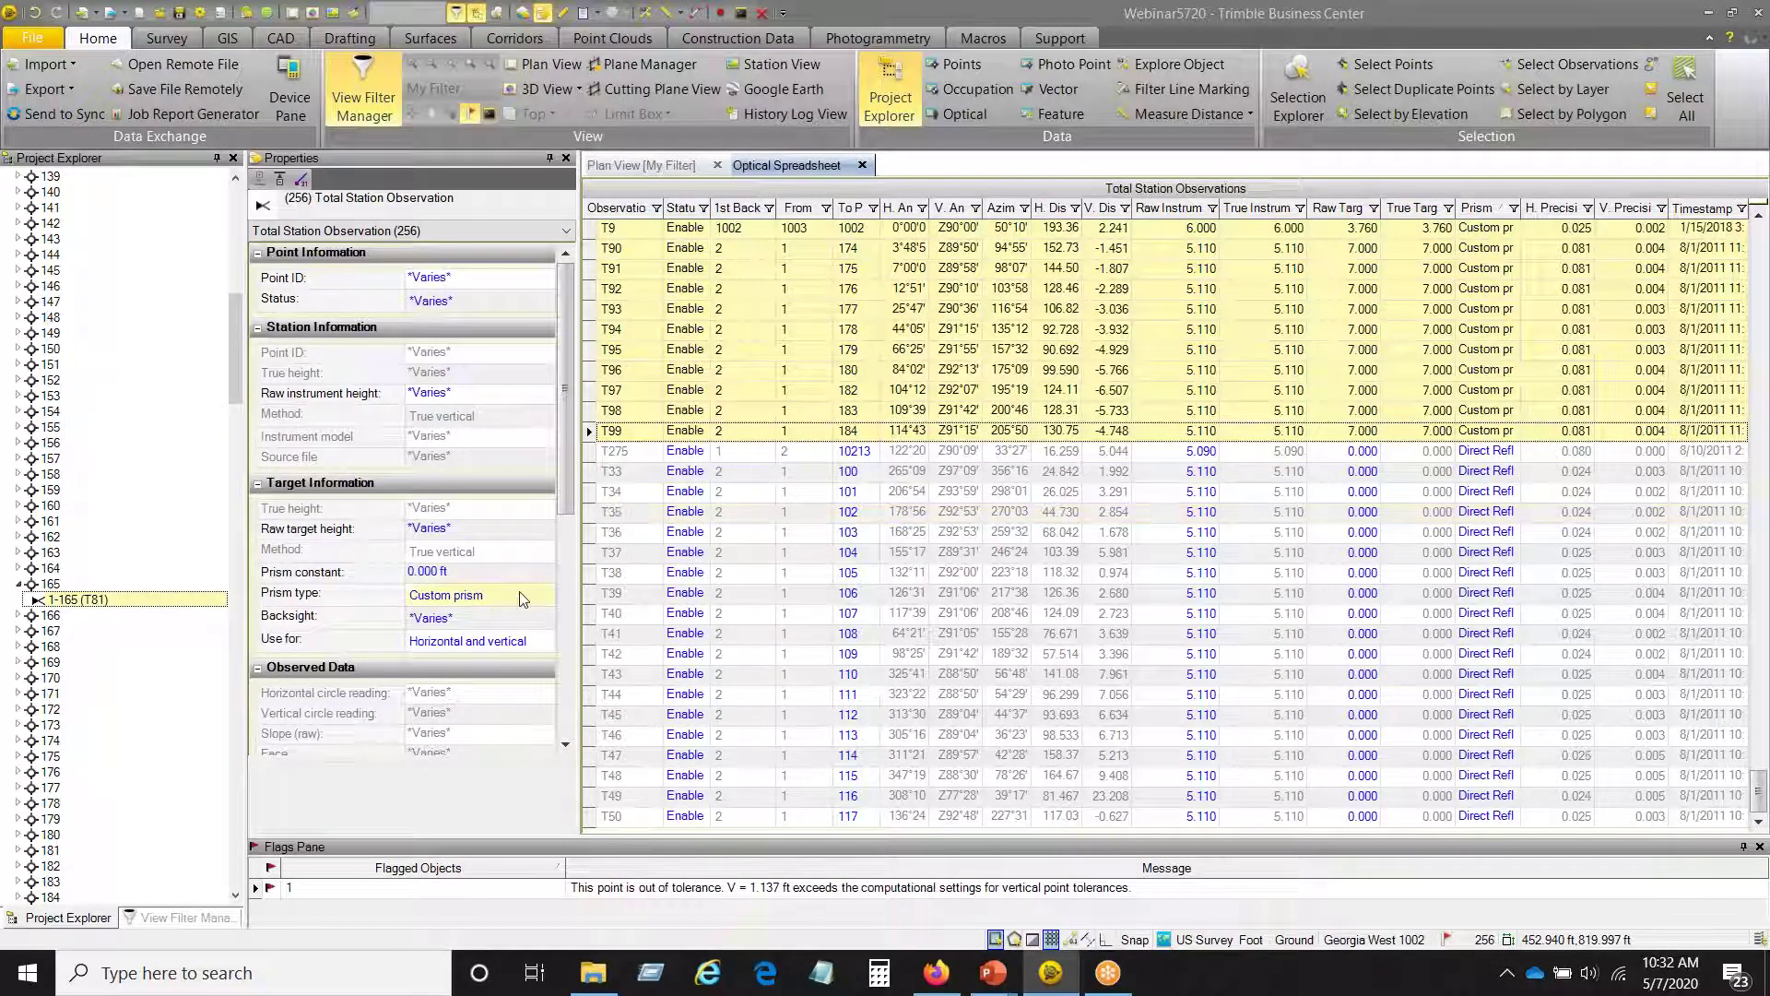
{"action": "left_click", "coordinate": [515, 596]}
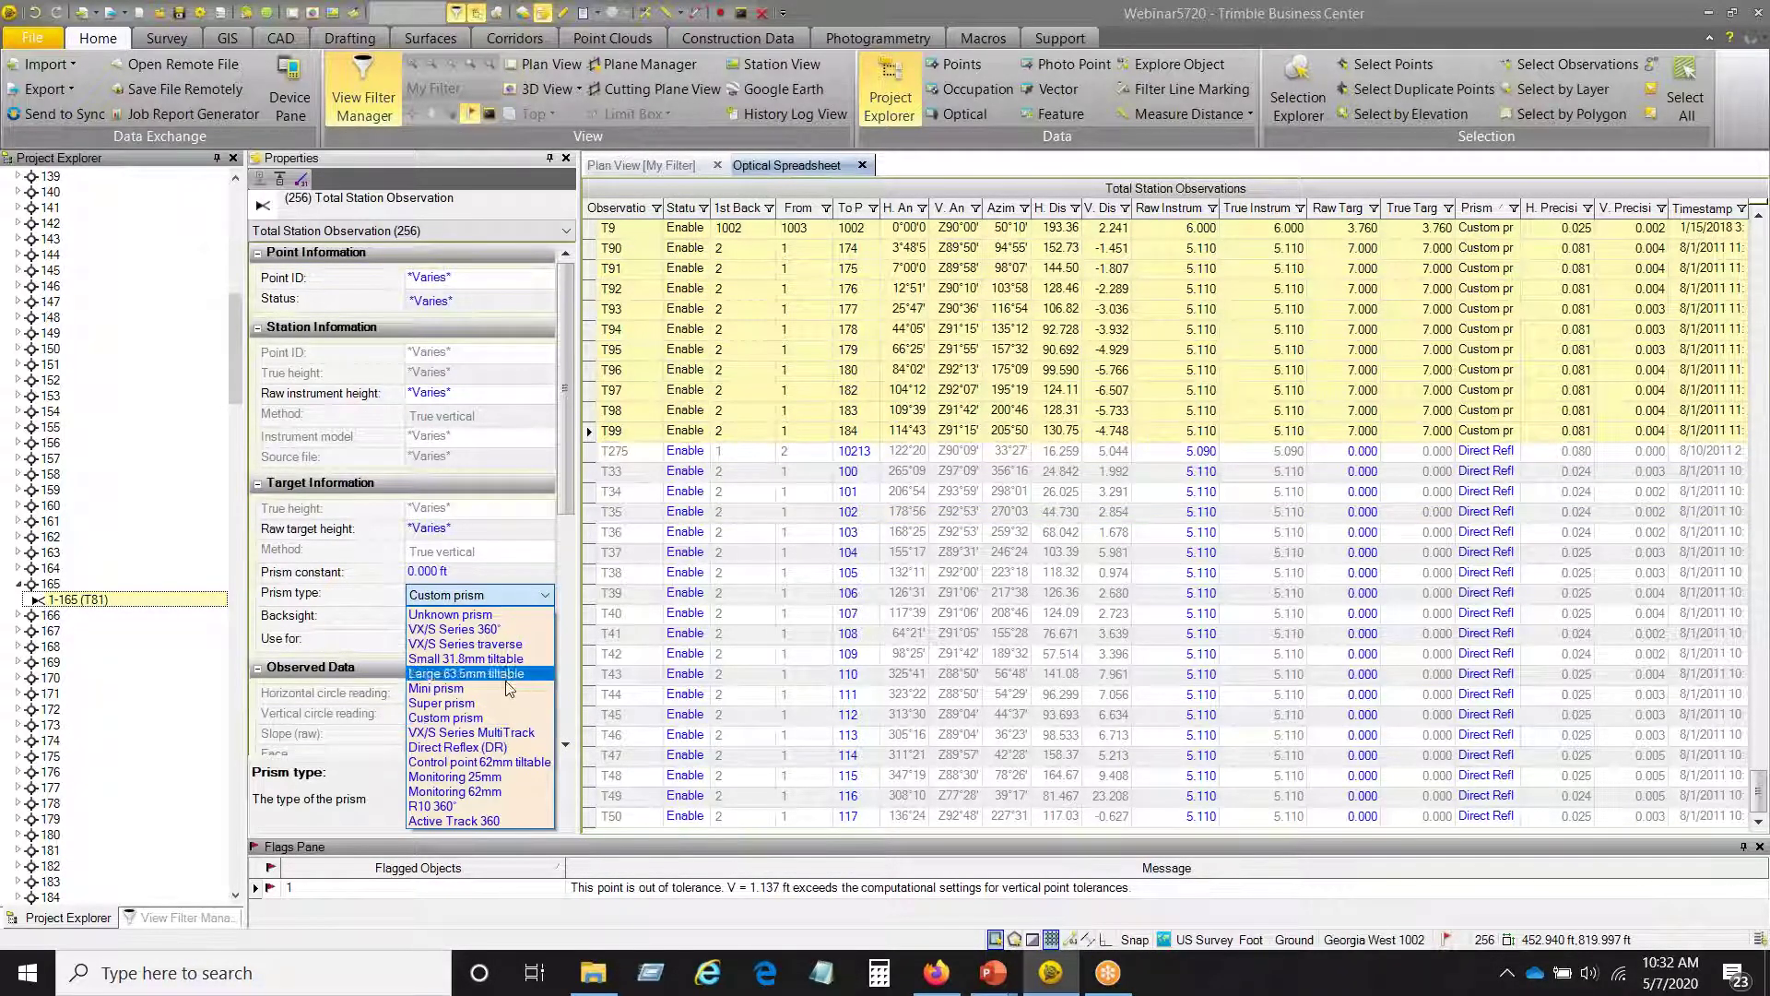
{"action": "left_click", "coordinate": [470, 732]}
{"action": "left_click", "coordinate": [1069, 527]}
{"action": "left_click", "coordinate": [601, 489]}
{"action": "left_click", "coordinate": [1050, 529]}
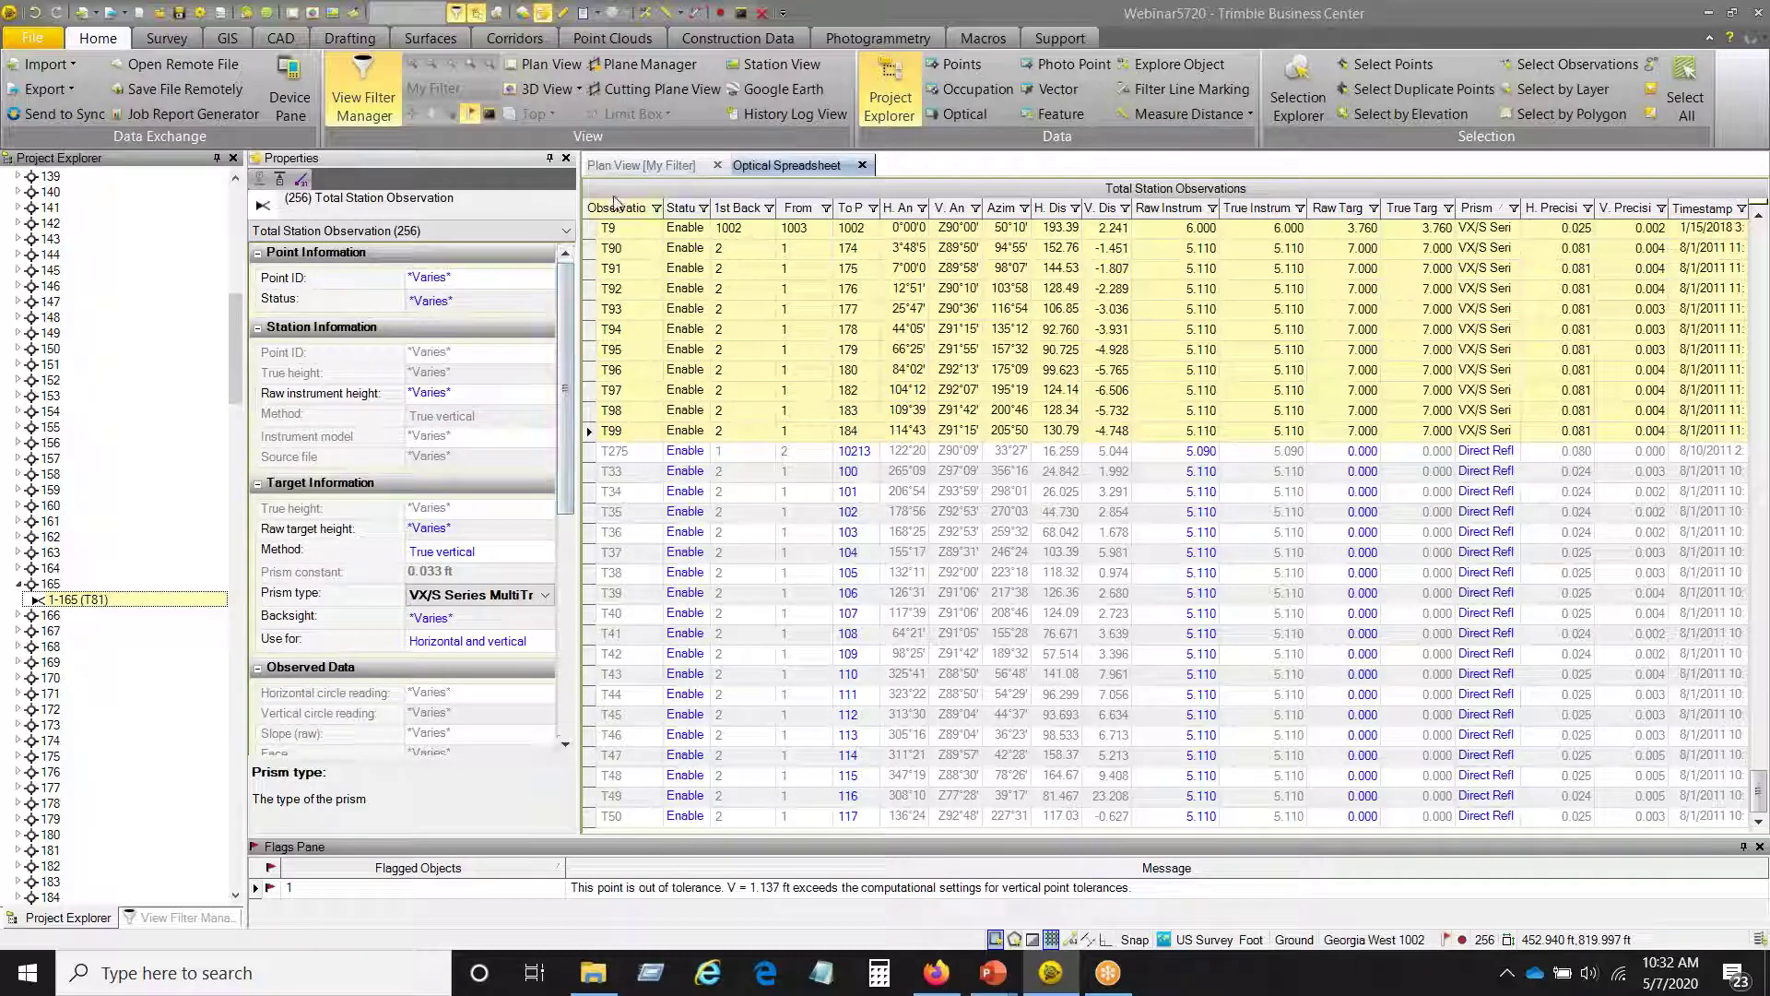
- Close the Optical Spreadsheet and recompute the project, leaving nothing selected in the plan view
{"action": "left_click", "coordinate": [863, 166]}
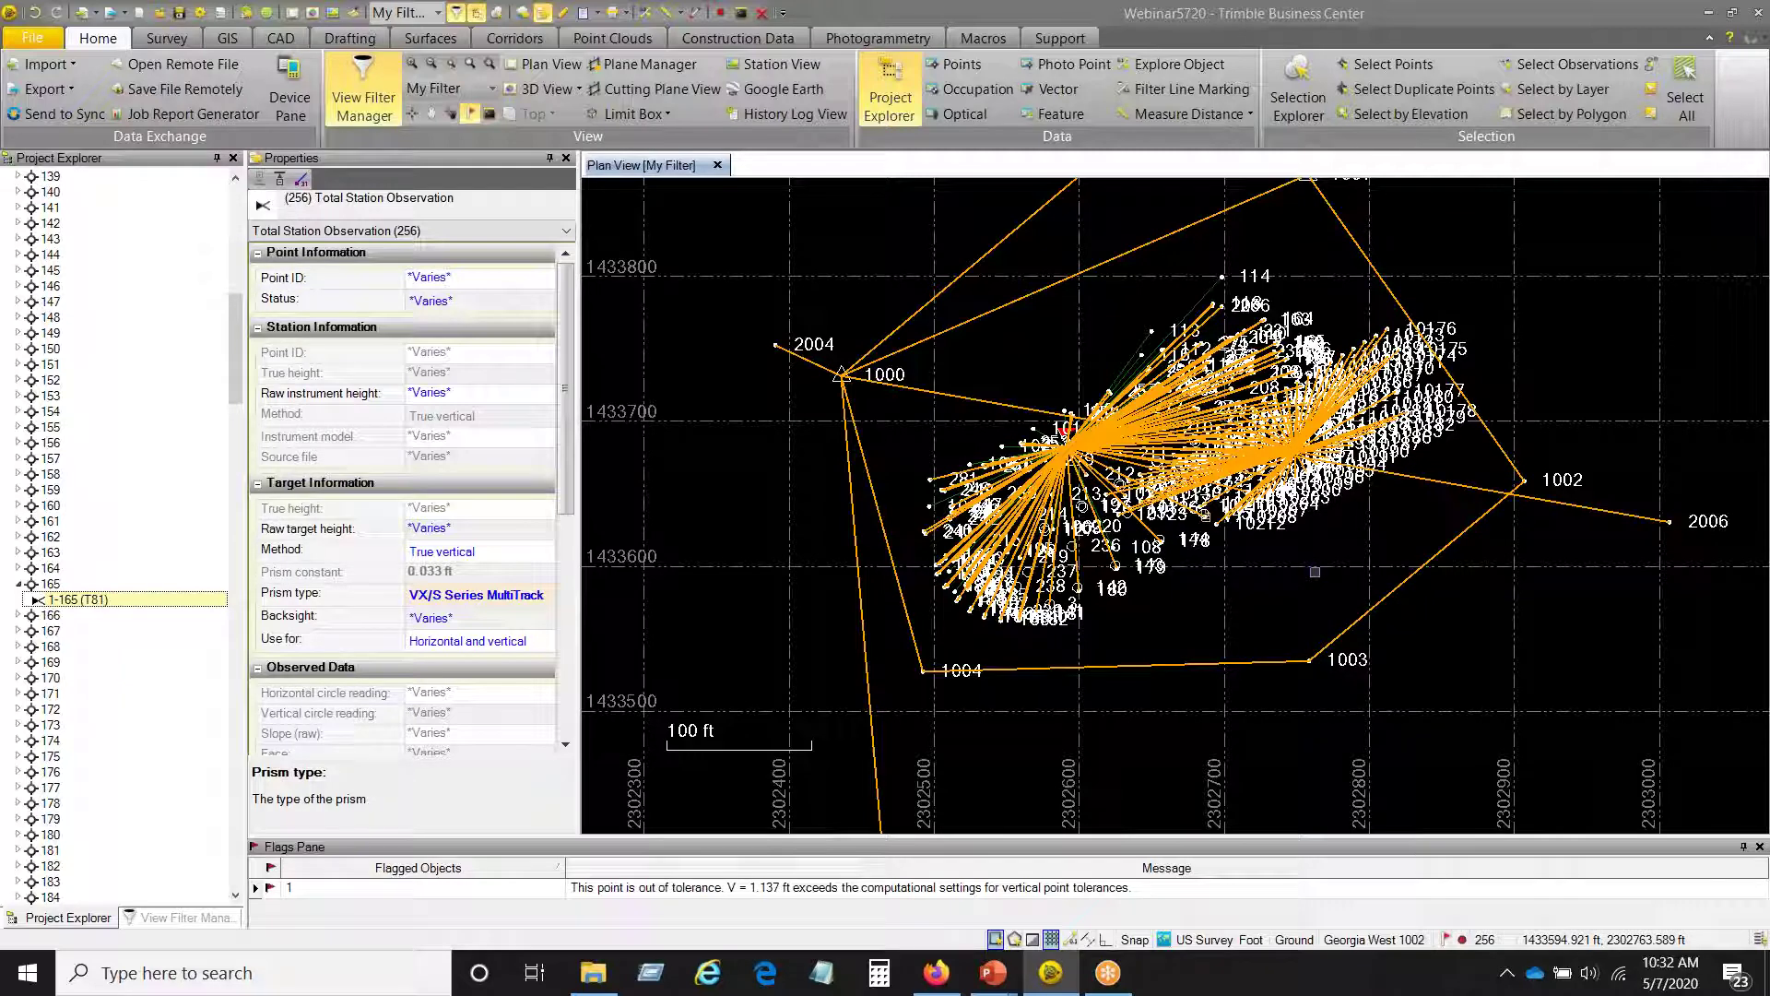
{"action": "left_click", "coordinate": [1463, 941]}
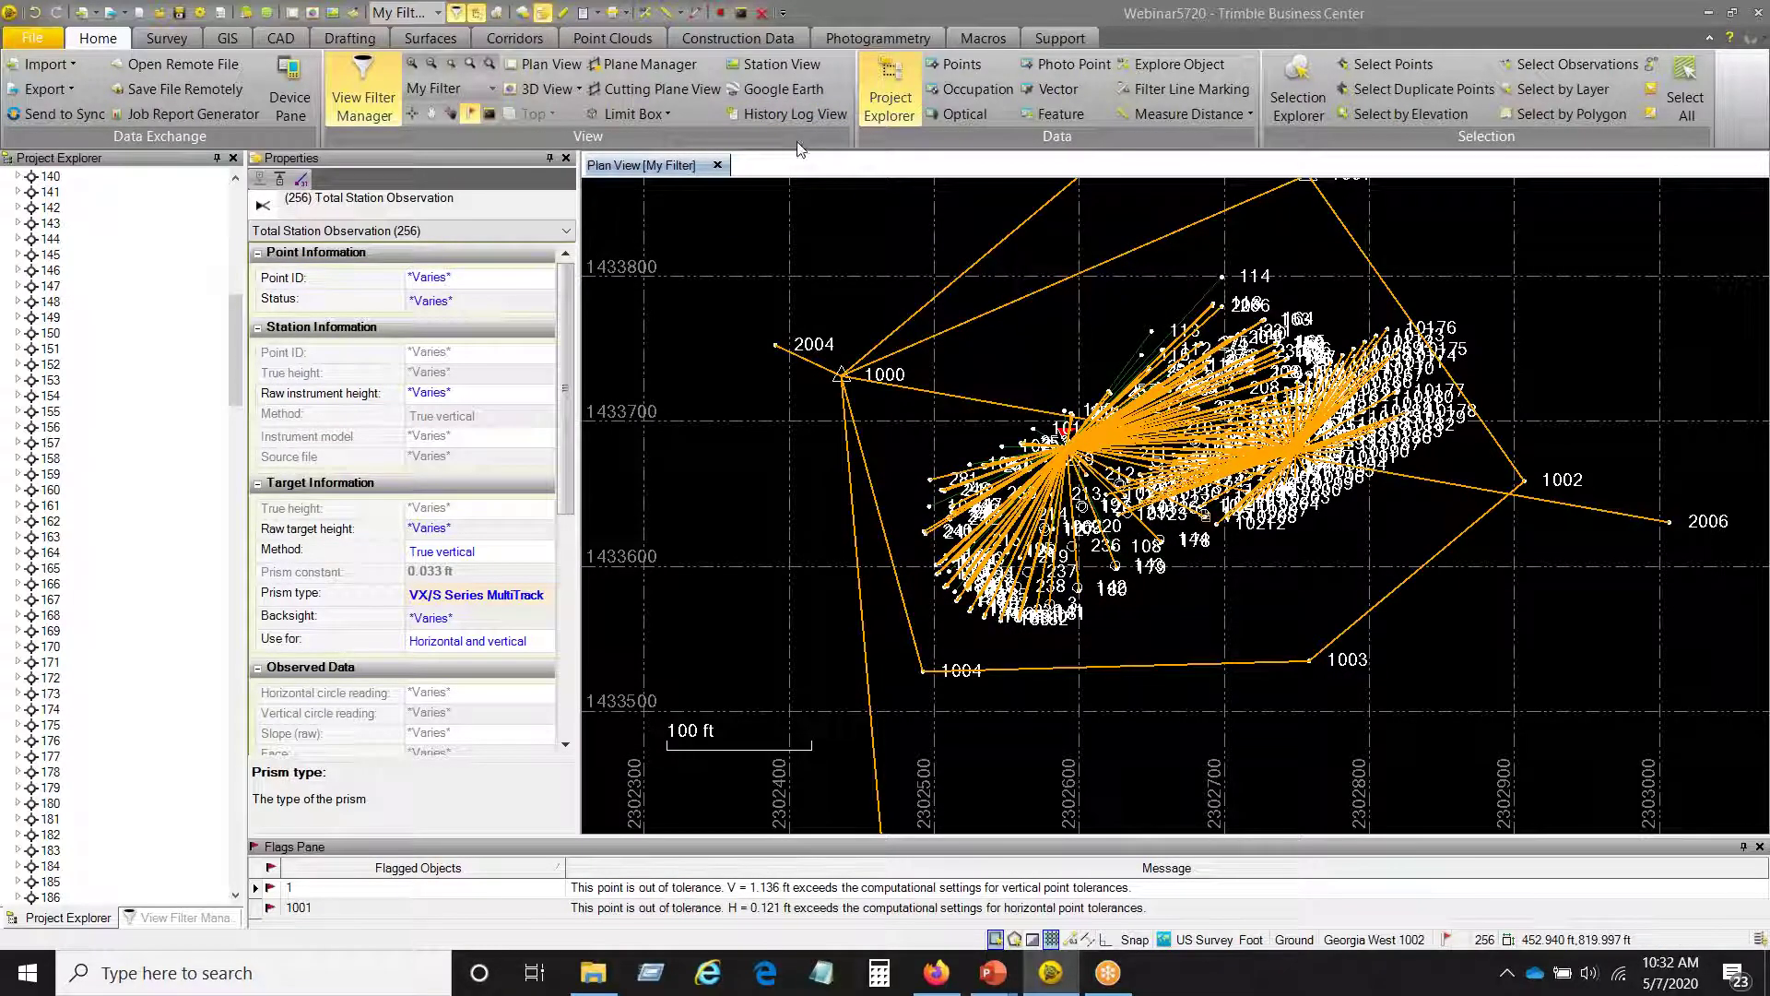
{"action": "left_click", "coordinate": [1584, 645]}
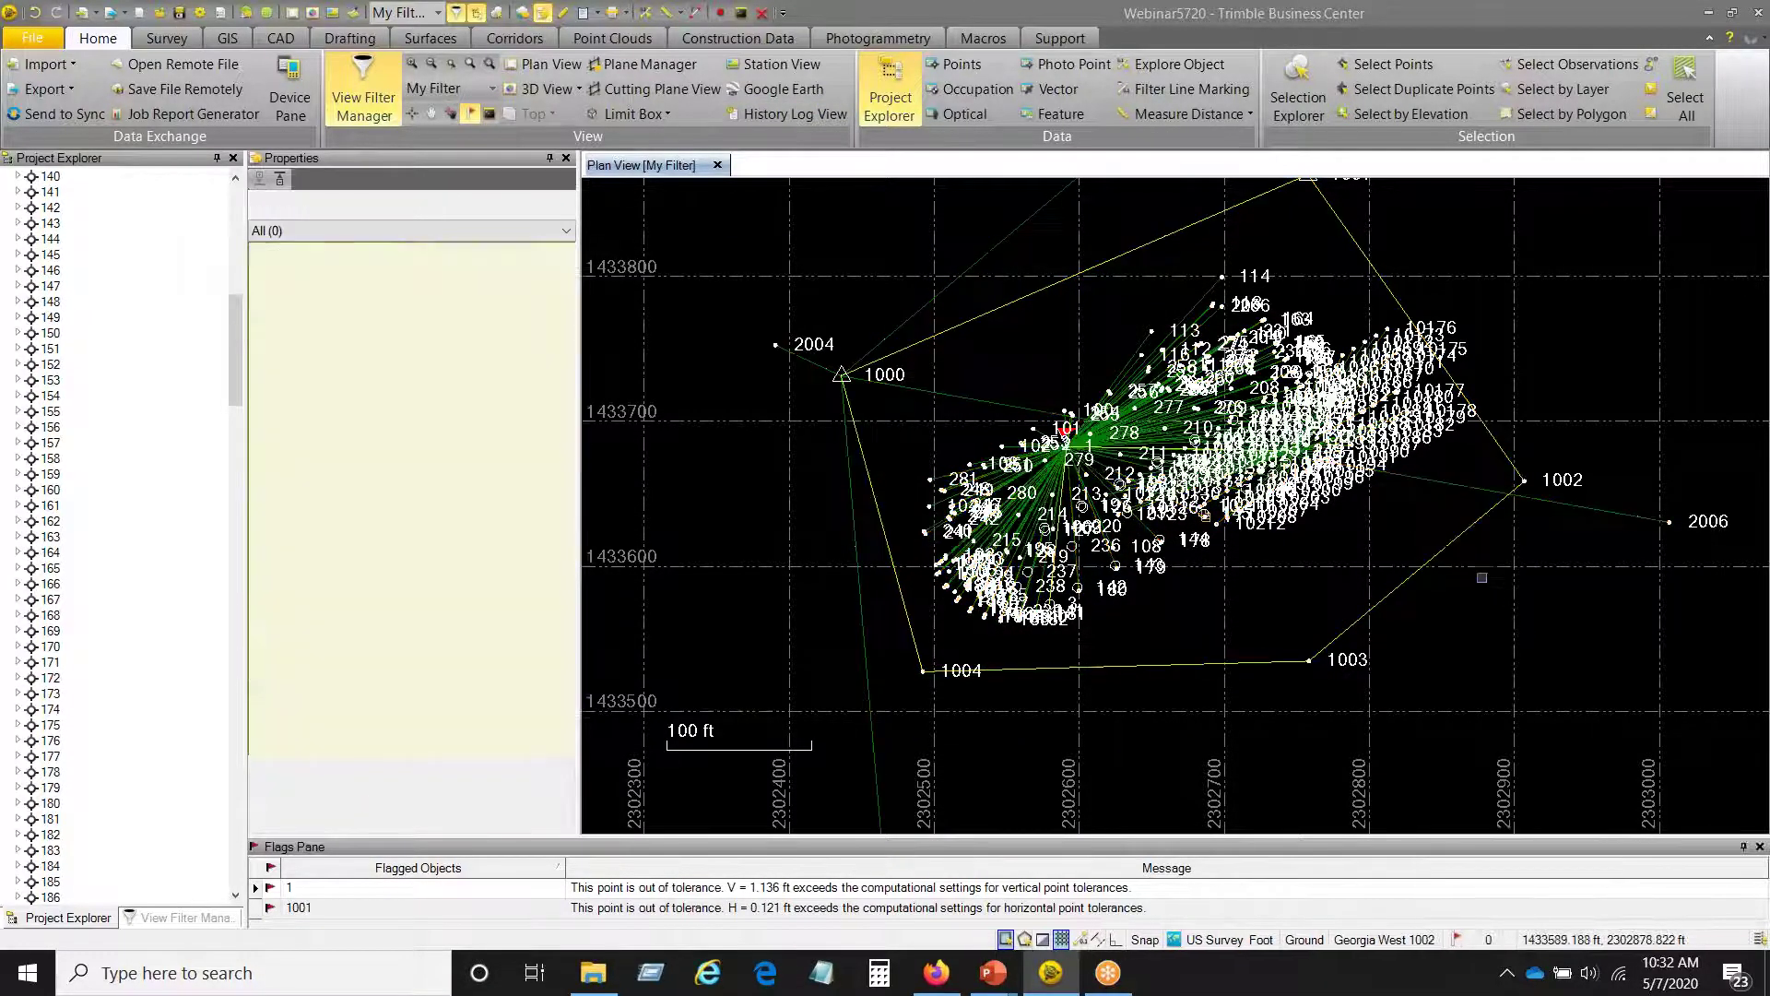
- Select the observations and mean angles of the whole closed traverse loop through points 1000, 1001, 1002, 1003 and 1004
{"action": "scroll", "coordinate": [1481, 576], "scroll_direction": "down", "scroll_amount": 3}
{"action": "middle_click_drag", "start_coordinate": [1401, 362], "coordinate": [1262, 378]}
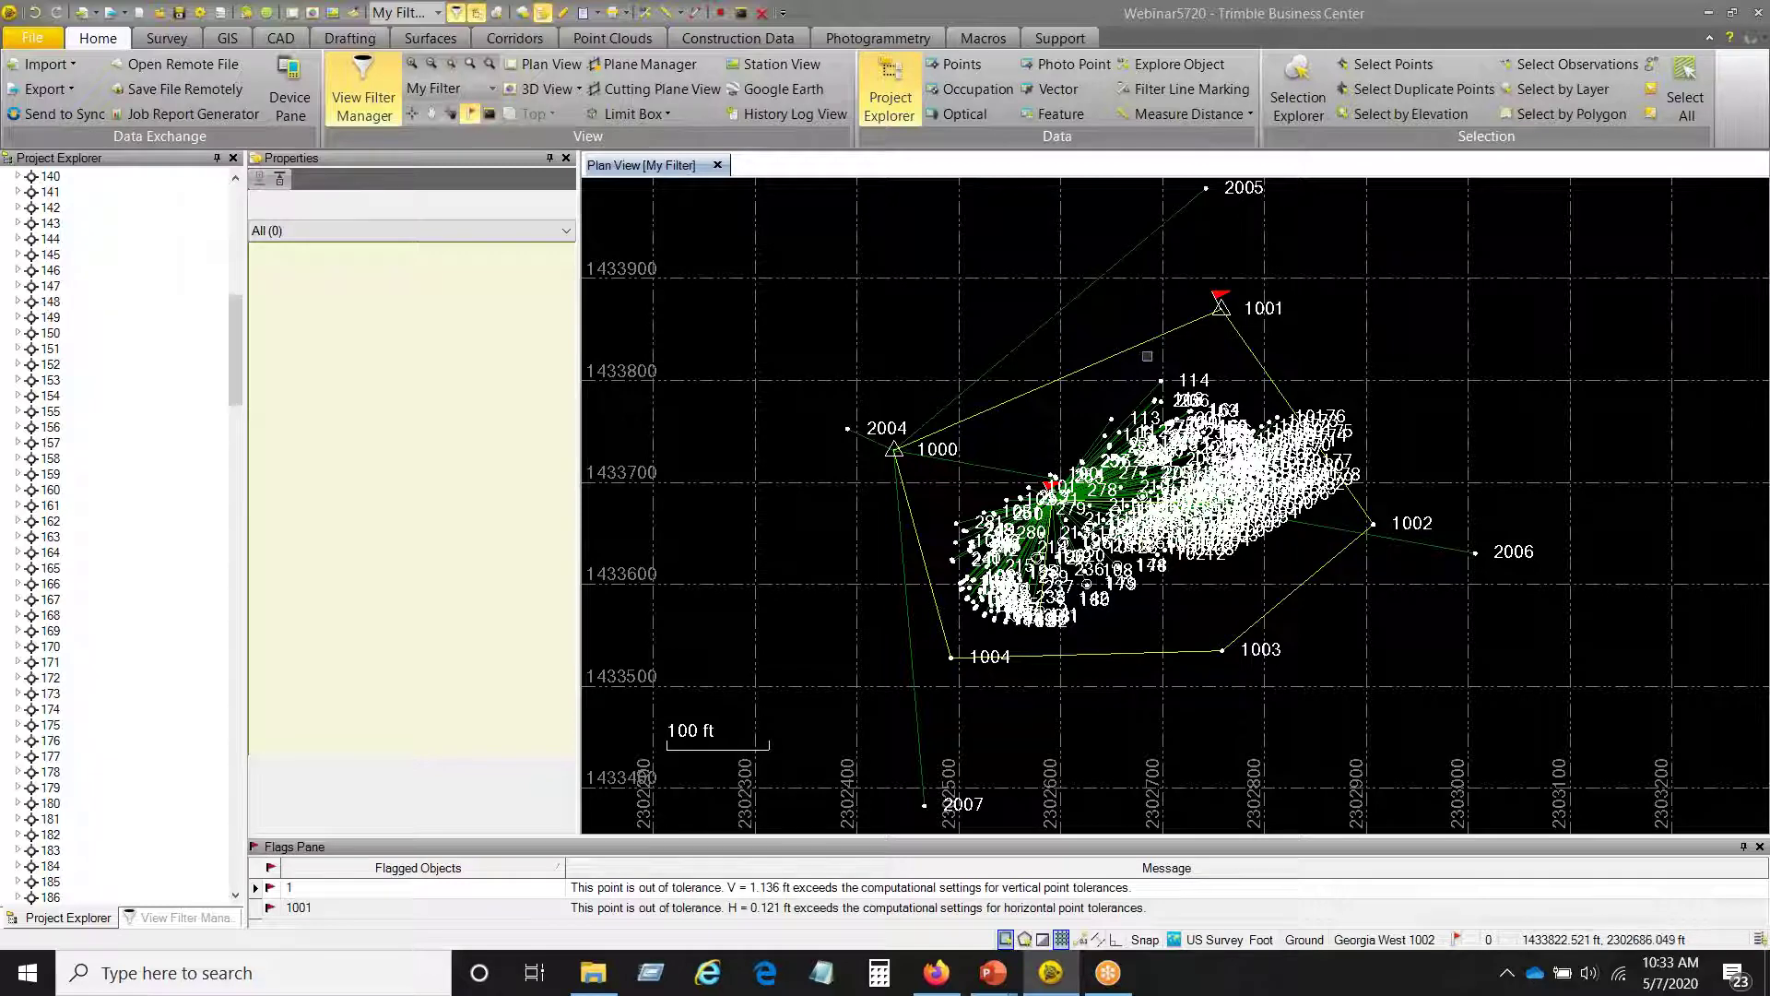
{"action": "left_click", "coordinate": [1095, 359]}
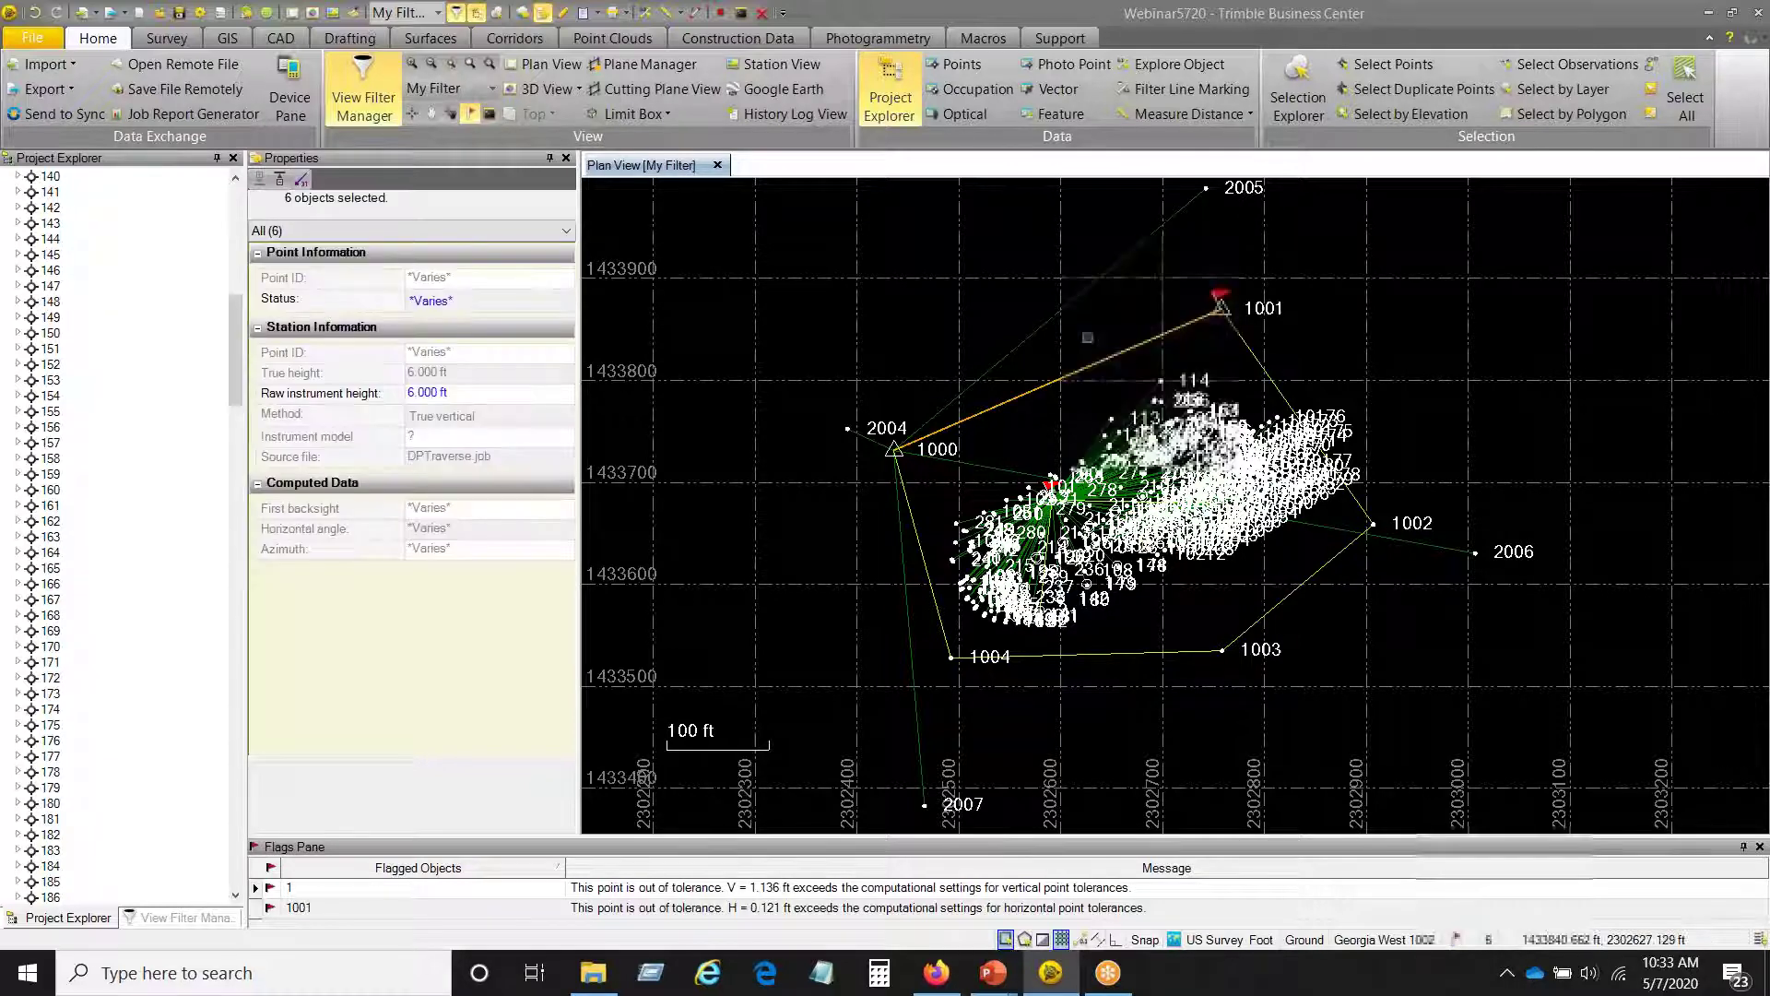
{"action": "left_click", "coordinate": [1273, 400], "text": "ctrl"}
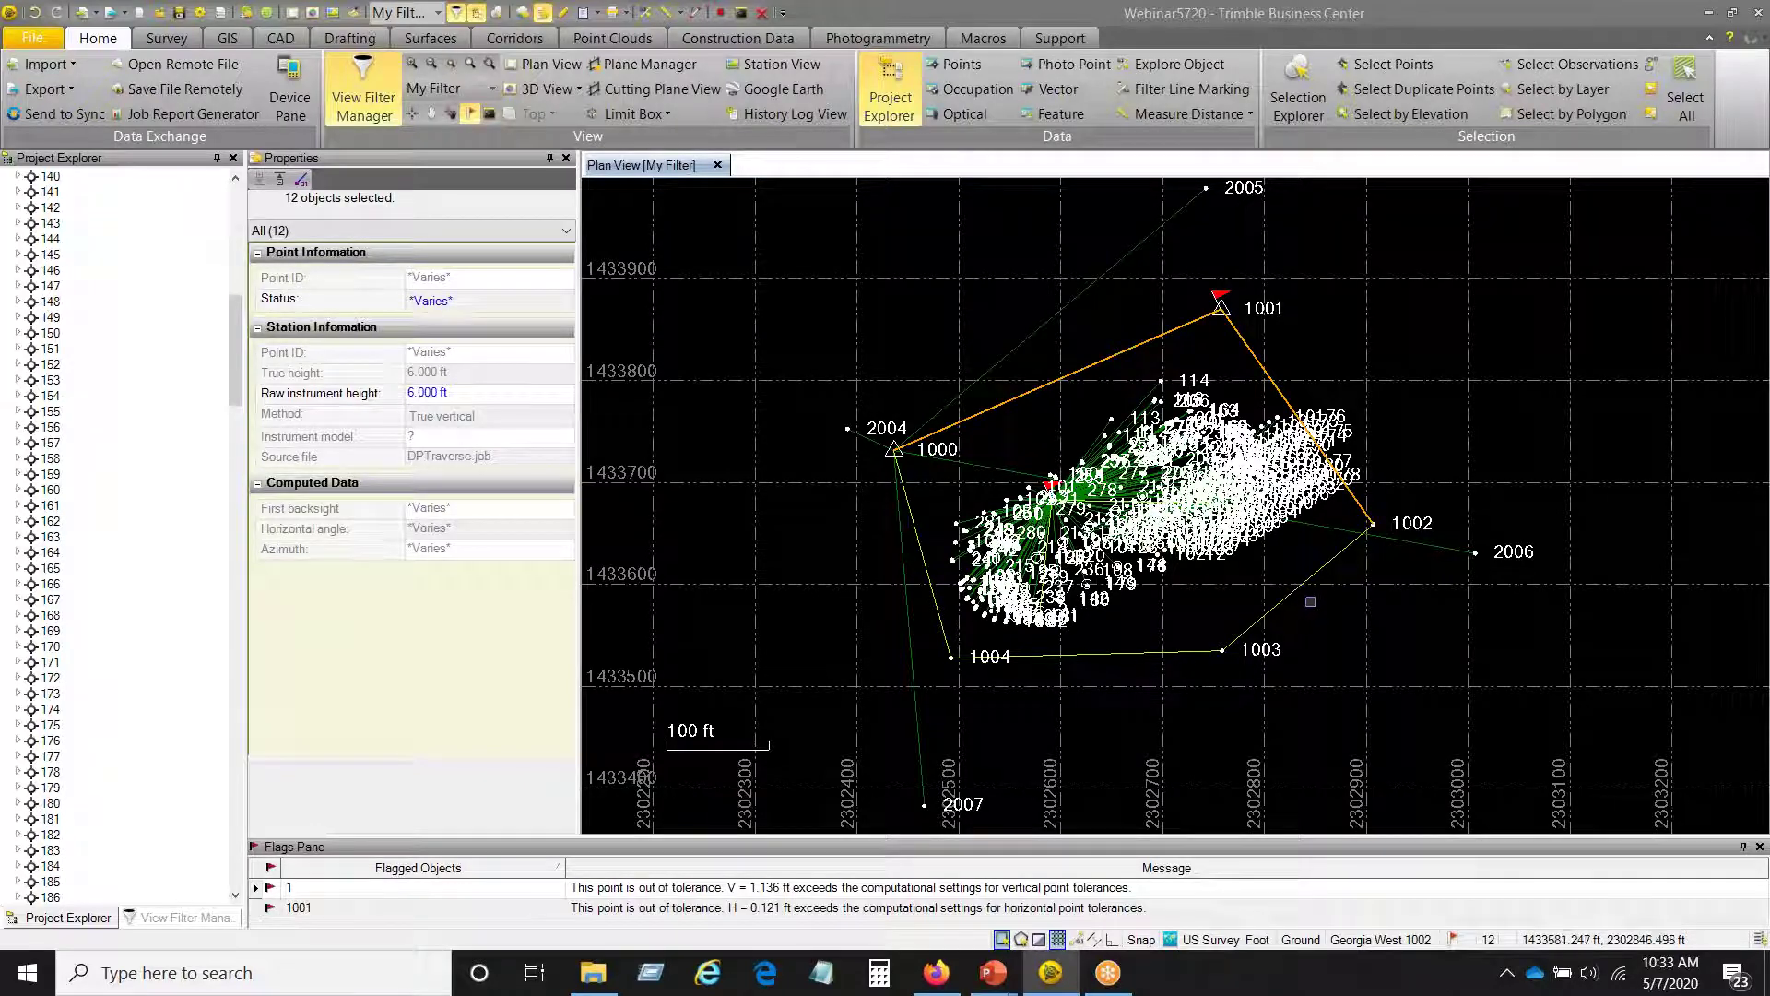
{"action": "left_click", "coordinate": [1288, 594], "text": "ctrl"}
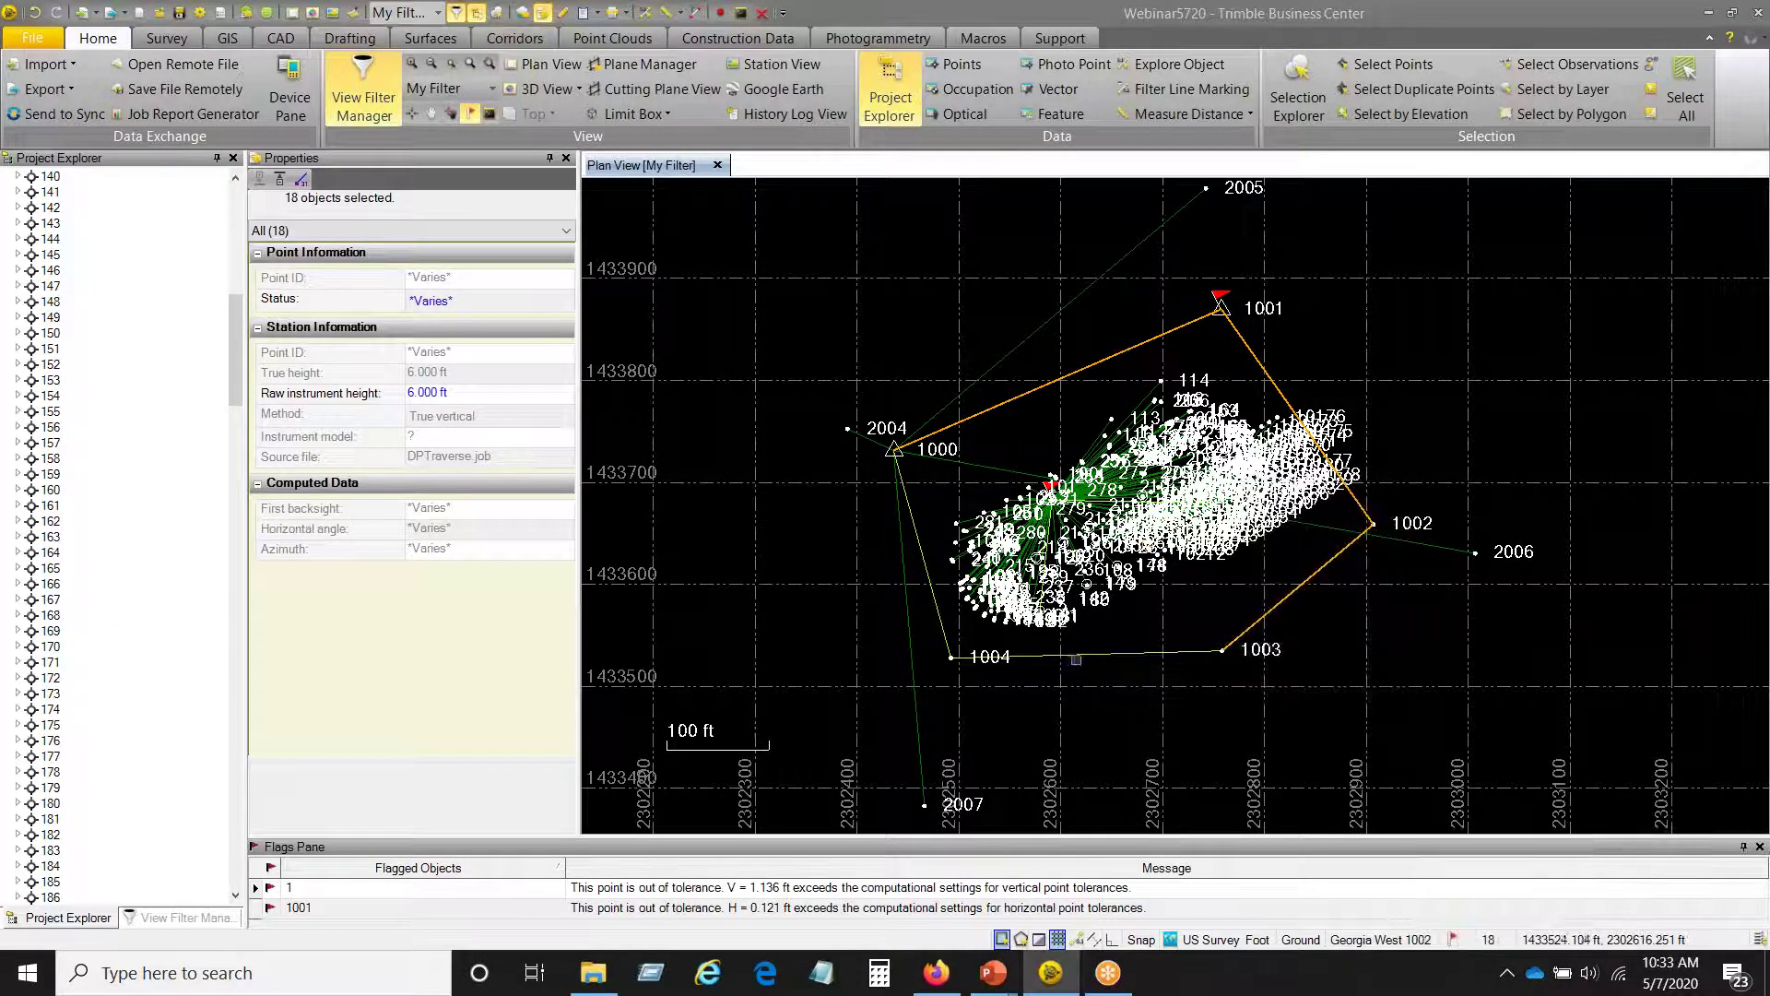
{"action": "left_click", "coordinate": [1107, 652], "text": "ctrl"}
{"action": "middle_click_drag", "start_coordinate": [943, 592], "coordinate": [1188, 524]}
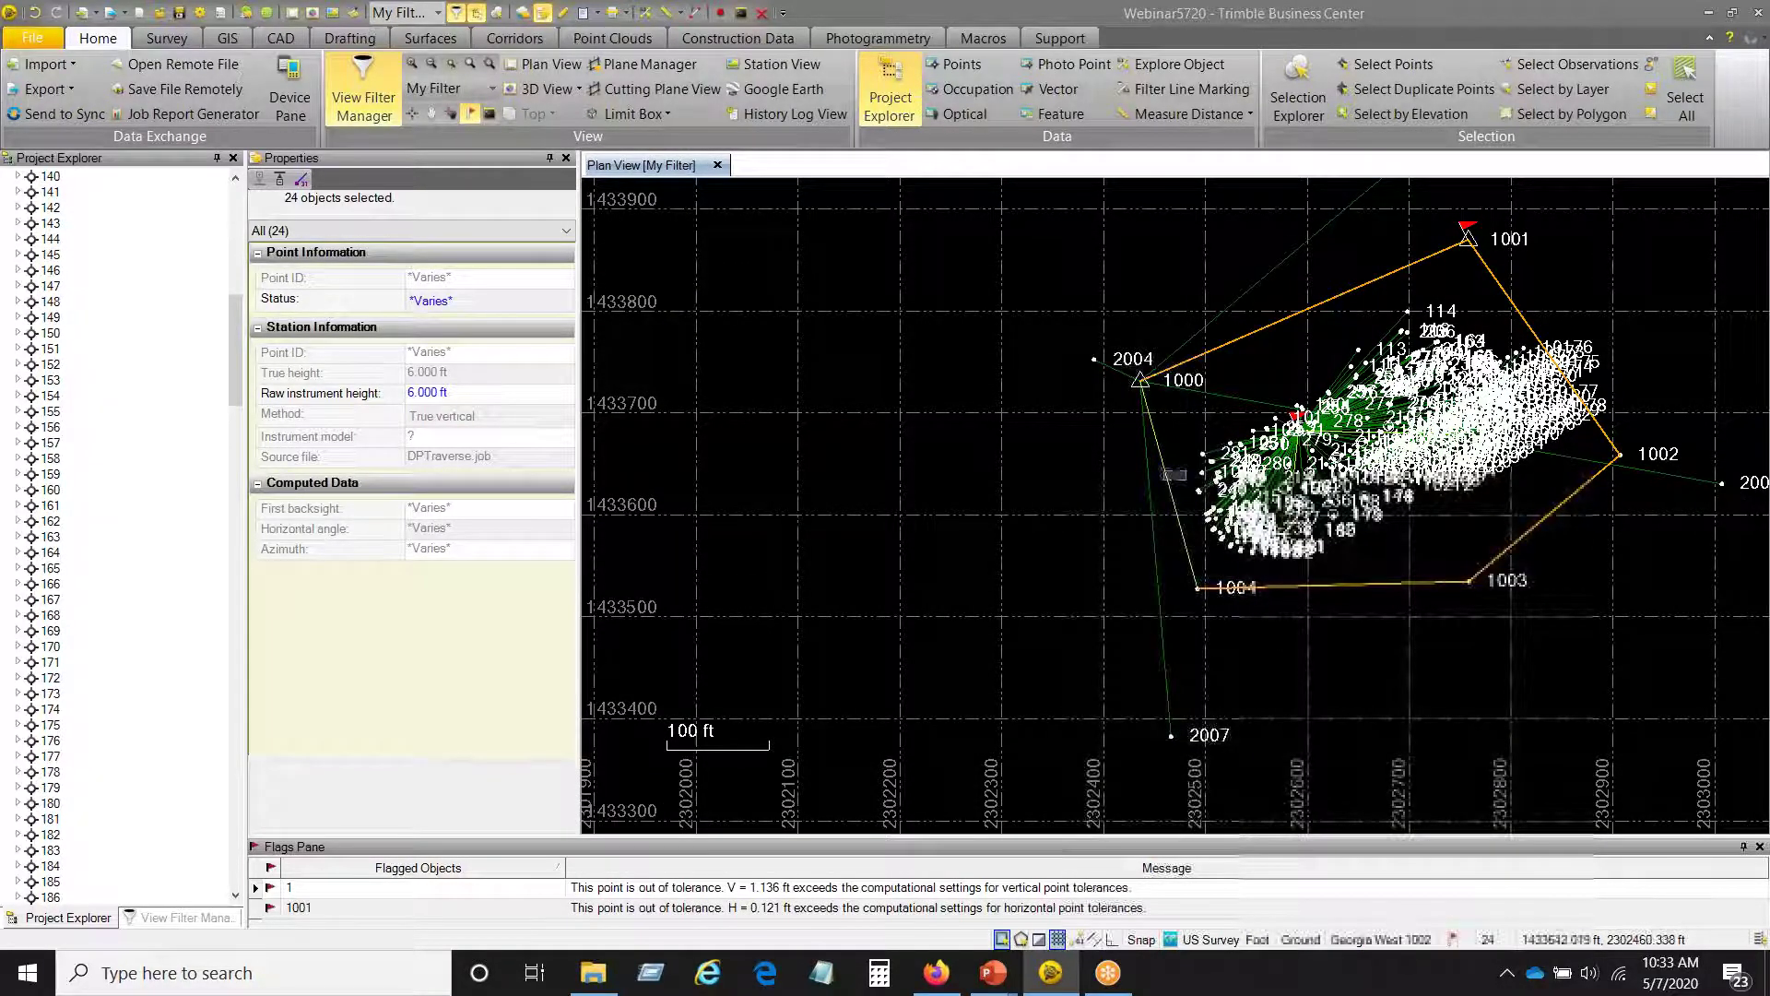
{"action": "left_click", "coordinate": [1164, 461], "text": "ctrl"}
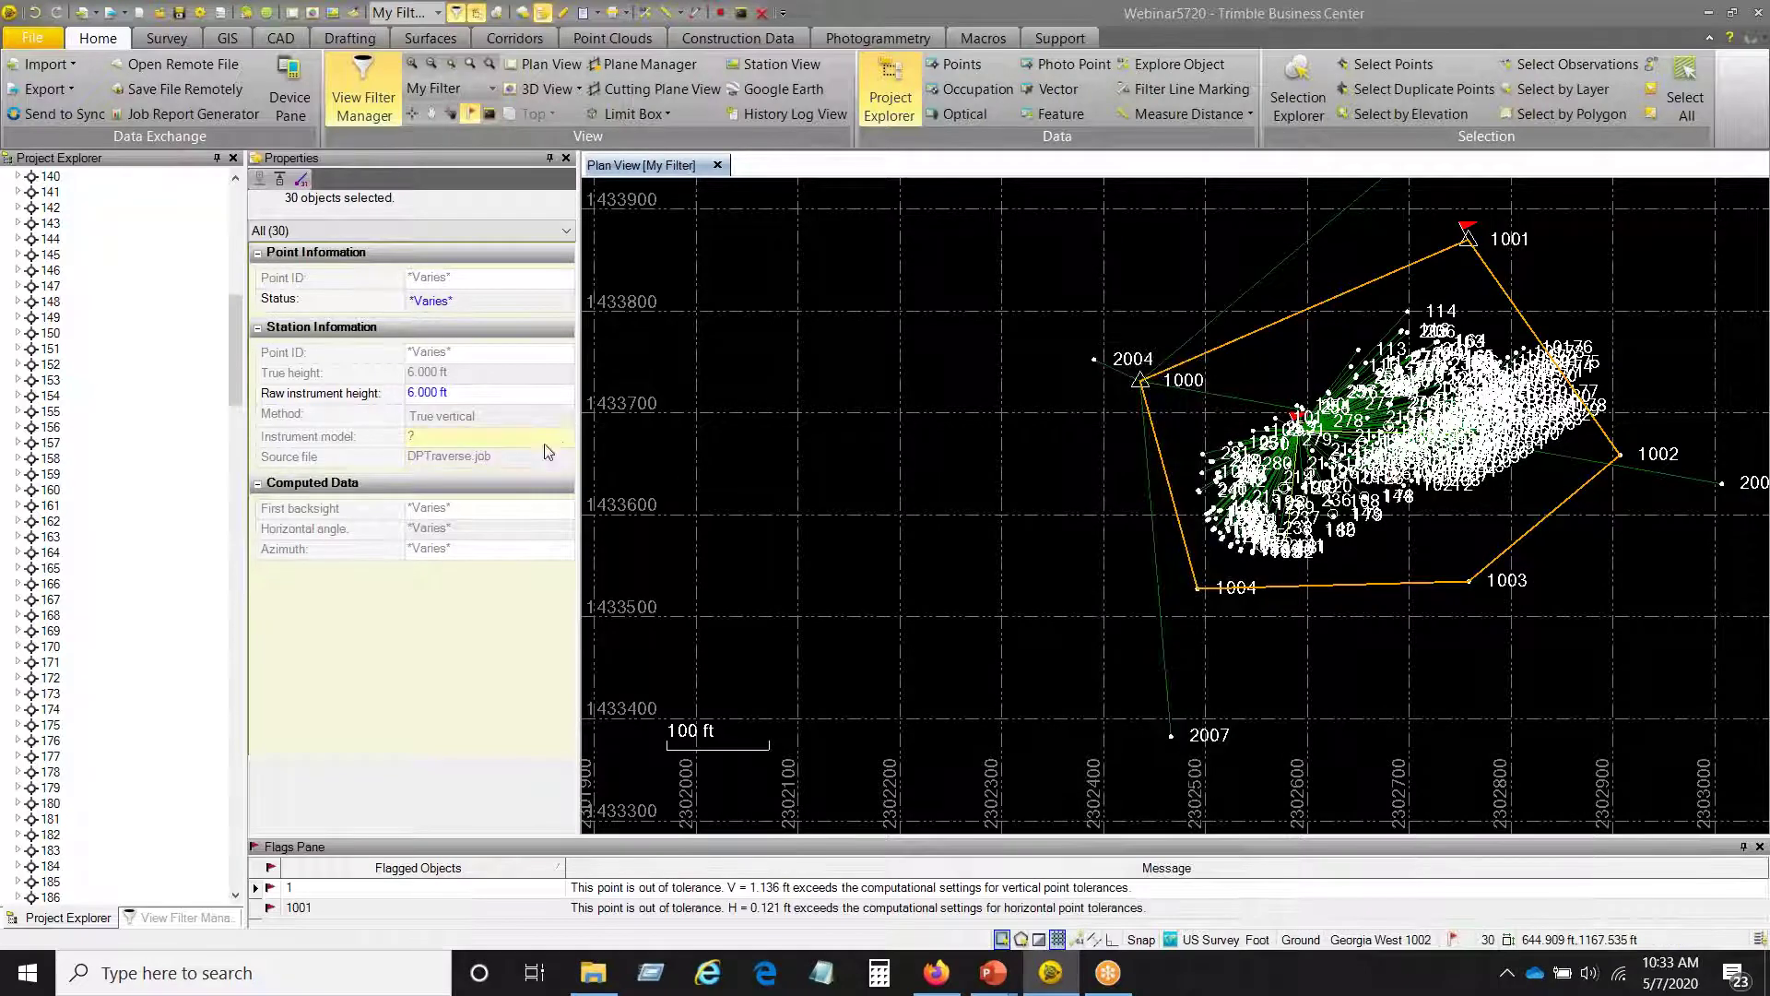
- Clear the loop selection and select only the observations and mean angles of traverse leg 1003-1004
{"action": "middle_click_drag", "start_coordinate": [1358, 655], "coordinate": [1351, 644]}
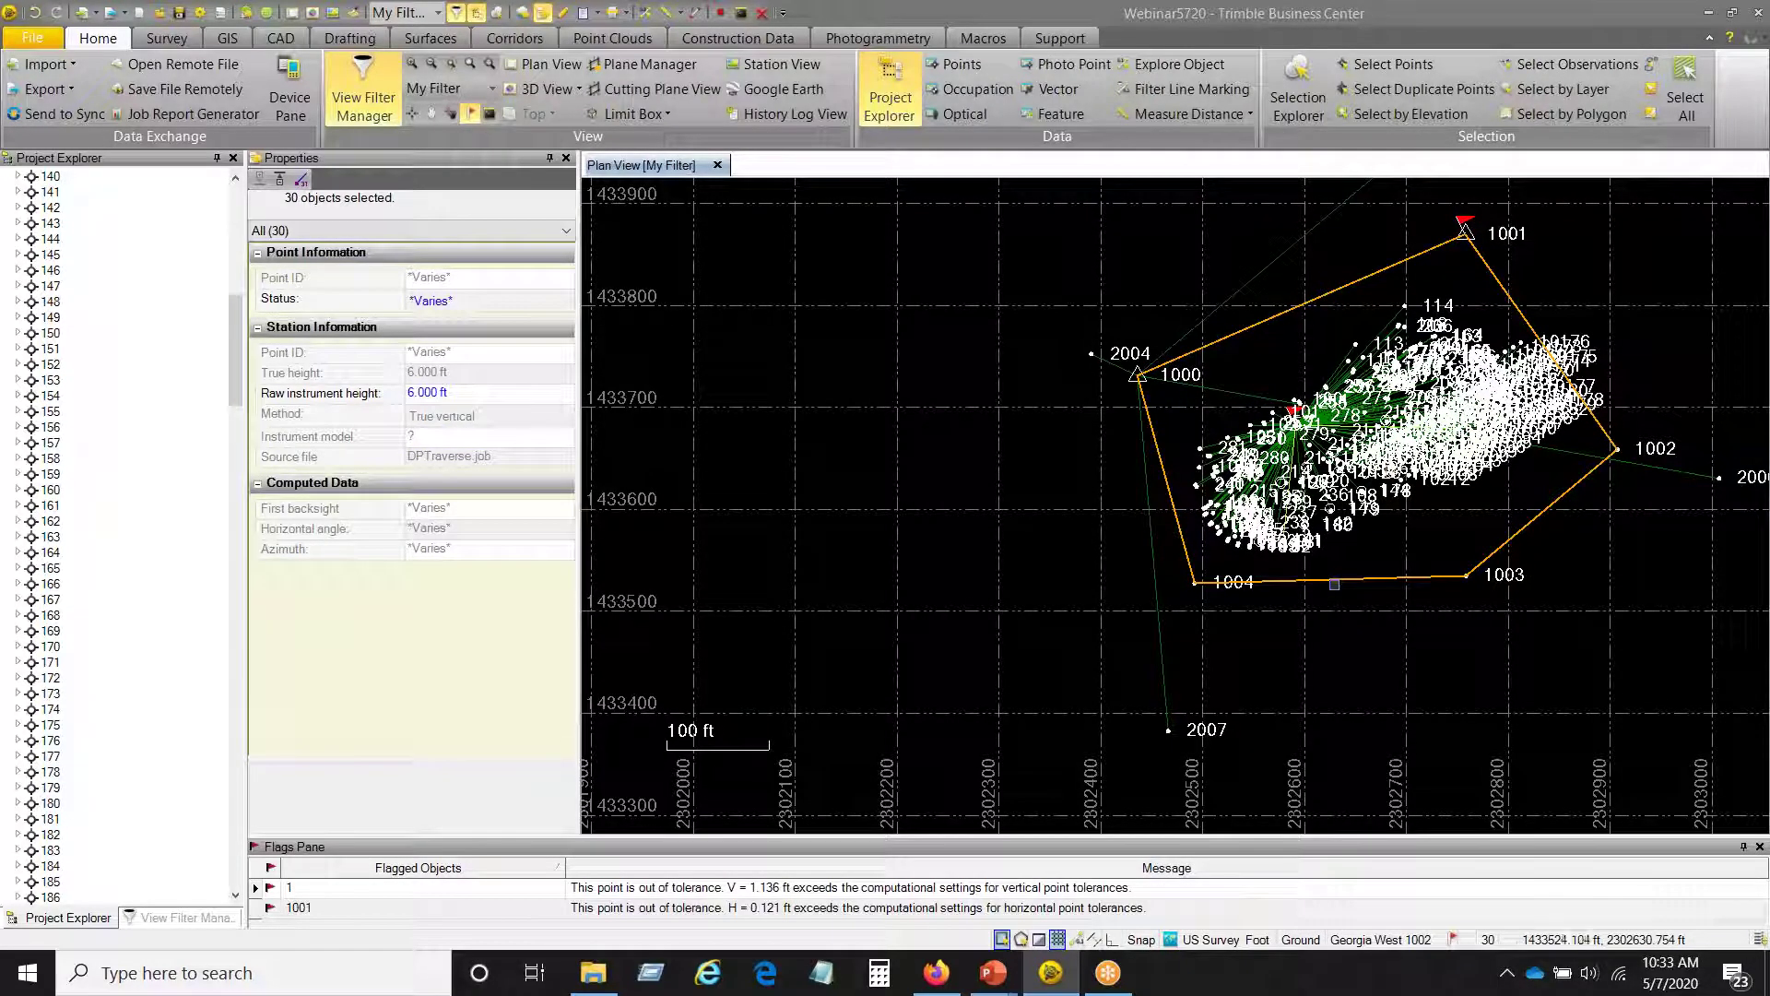
{"action": "left_click", "coordinate": [1334, 584]}
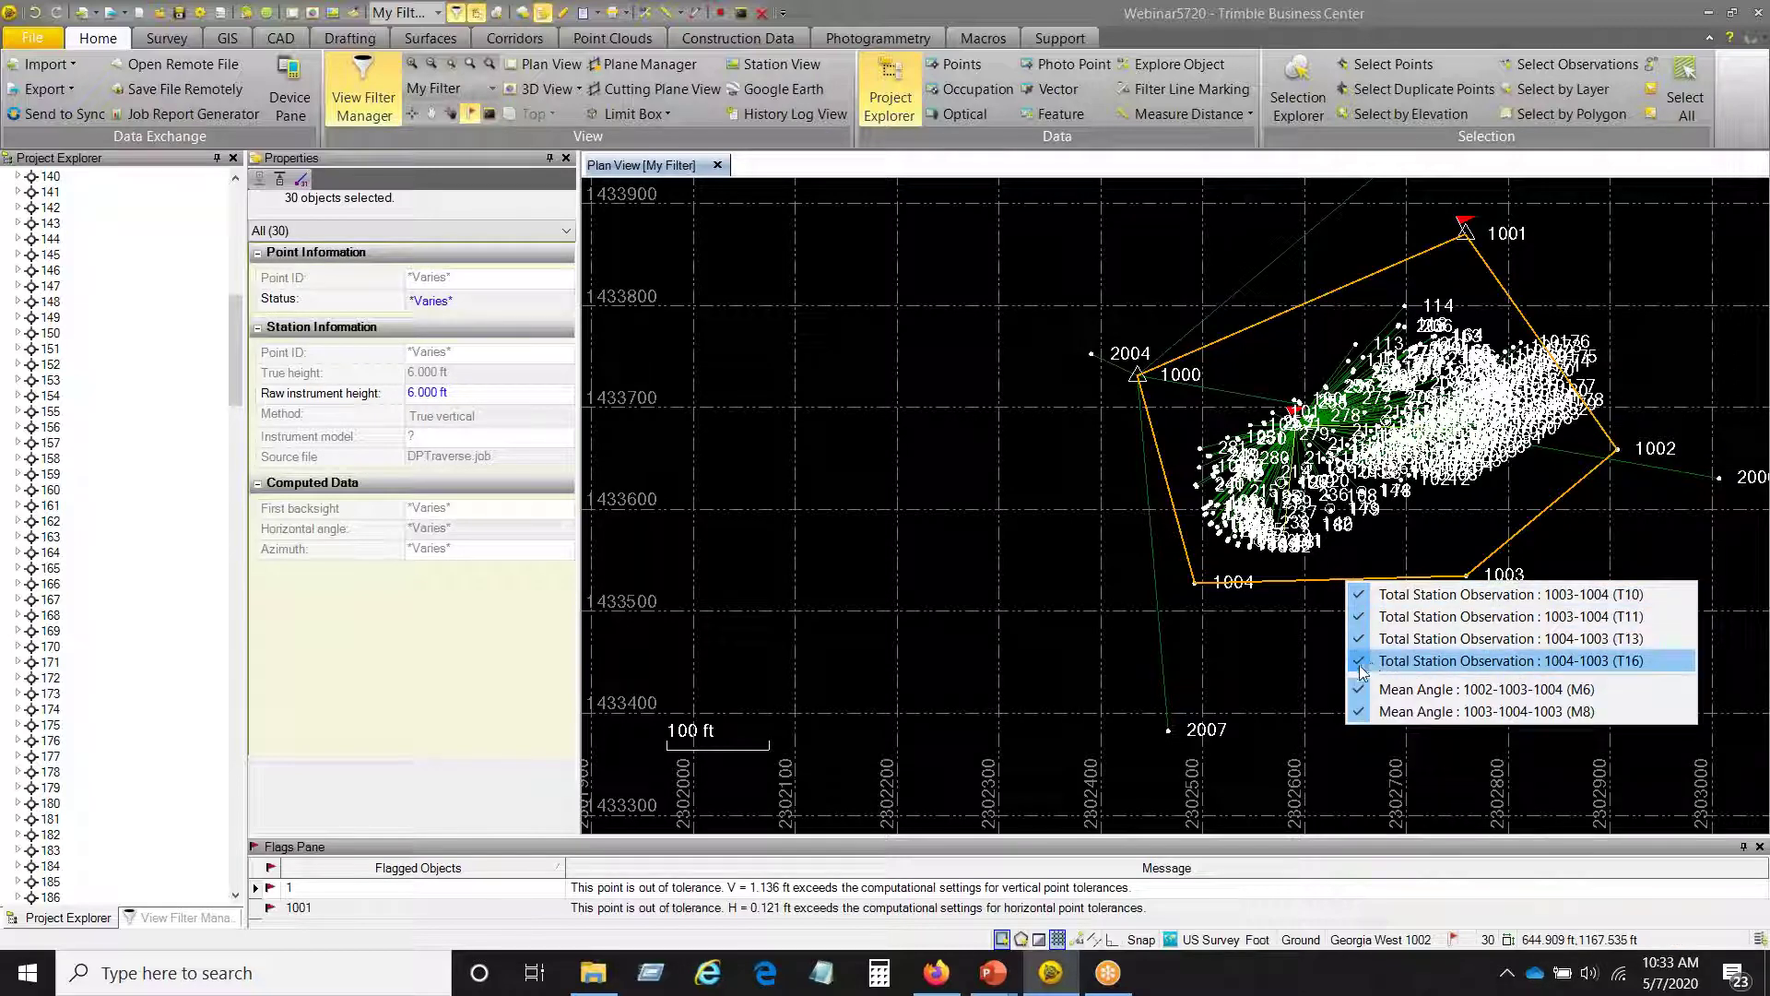
{"action": "key", "text": "Escape"}
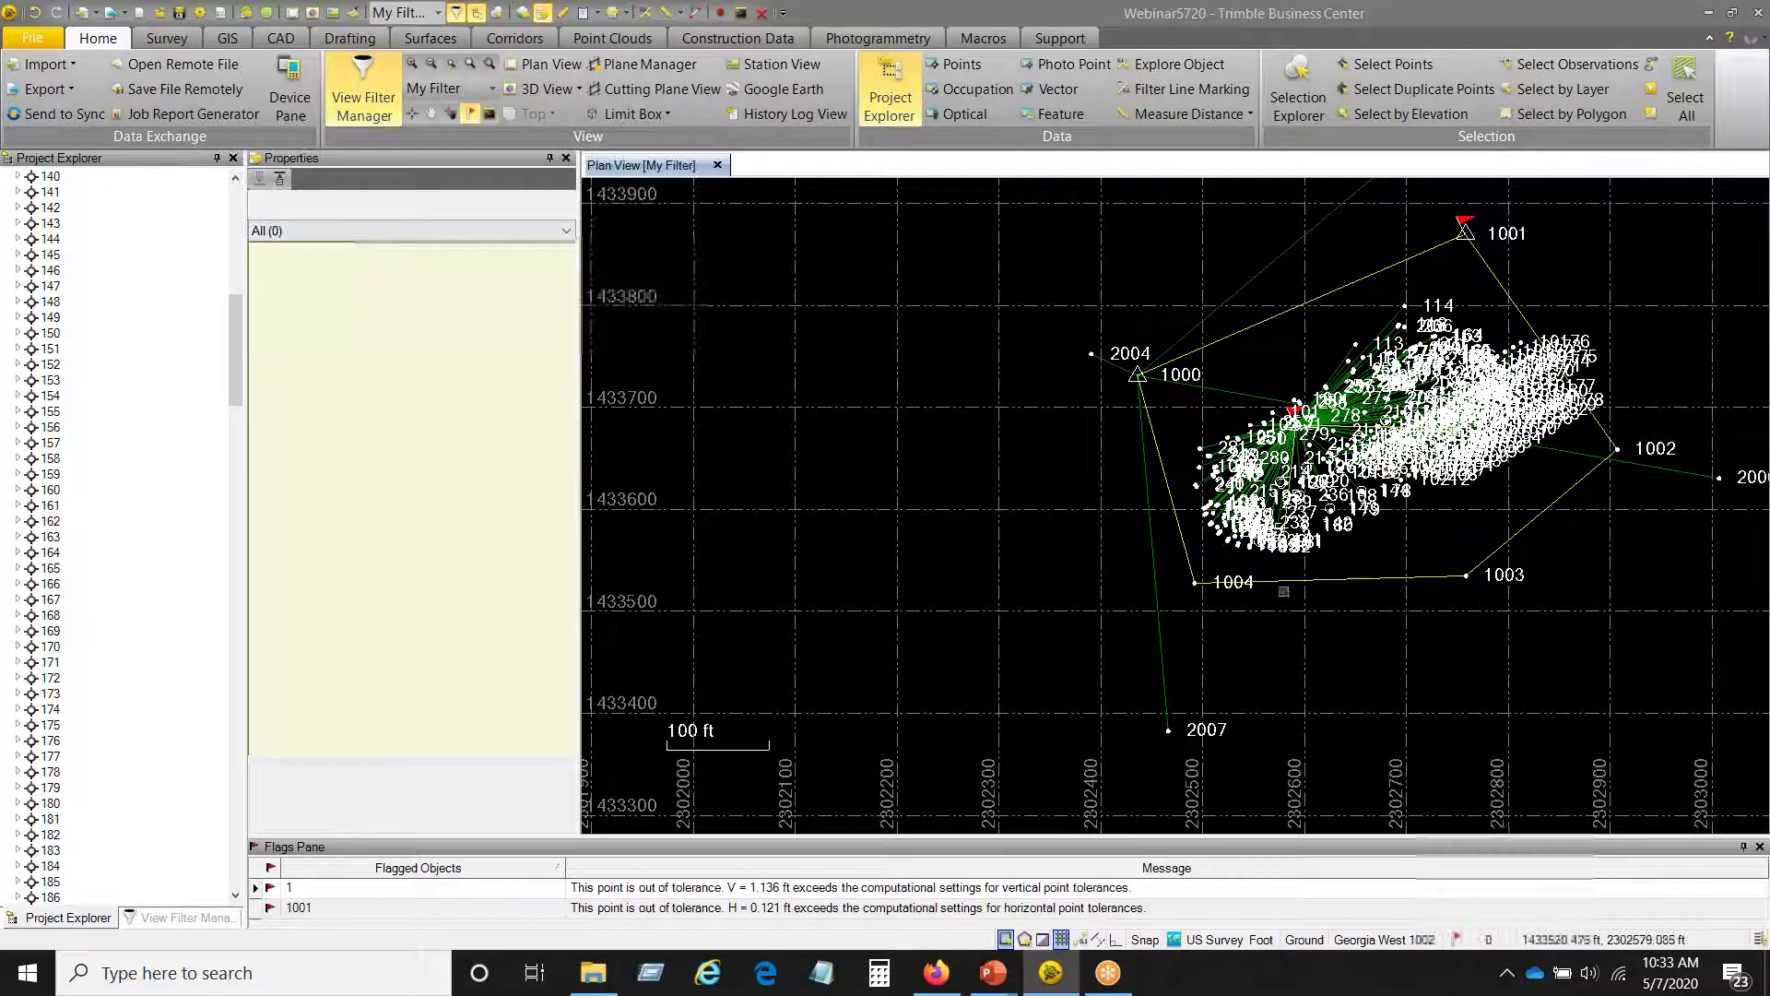
{"action": "left_click", "coordinate": [1357, 576]}
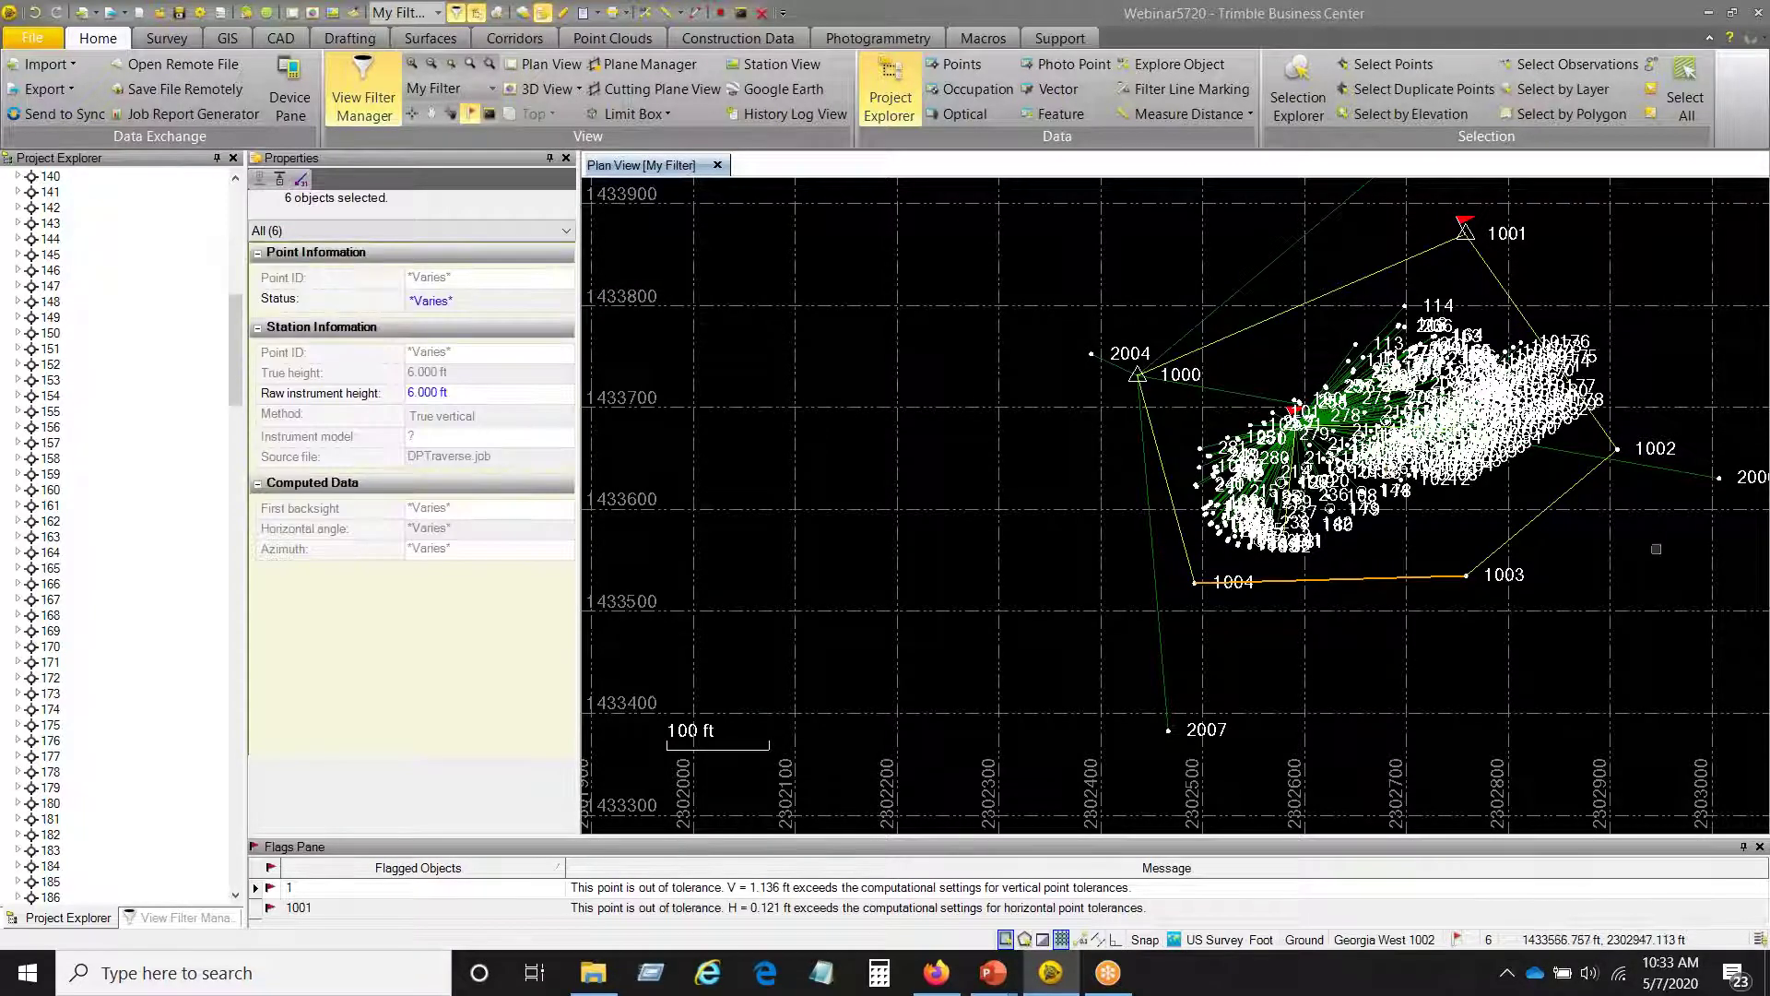
- Add the observations and mean angles of the remaining legs to the selection, completing the traverse loop through points 1000 to 1004
{"action": "left_click", "coordinate": [1535, 517], "text": "ctrl"}
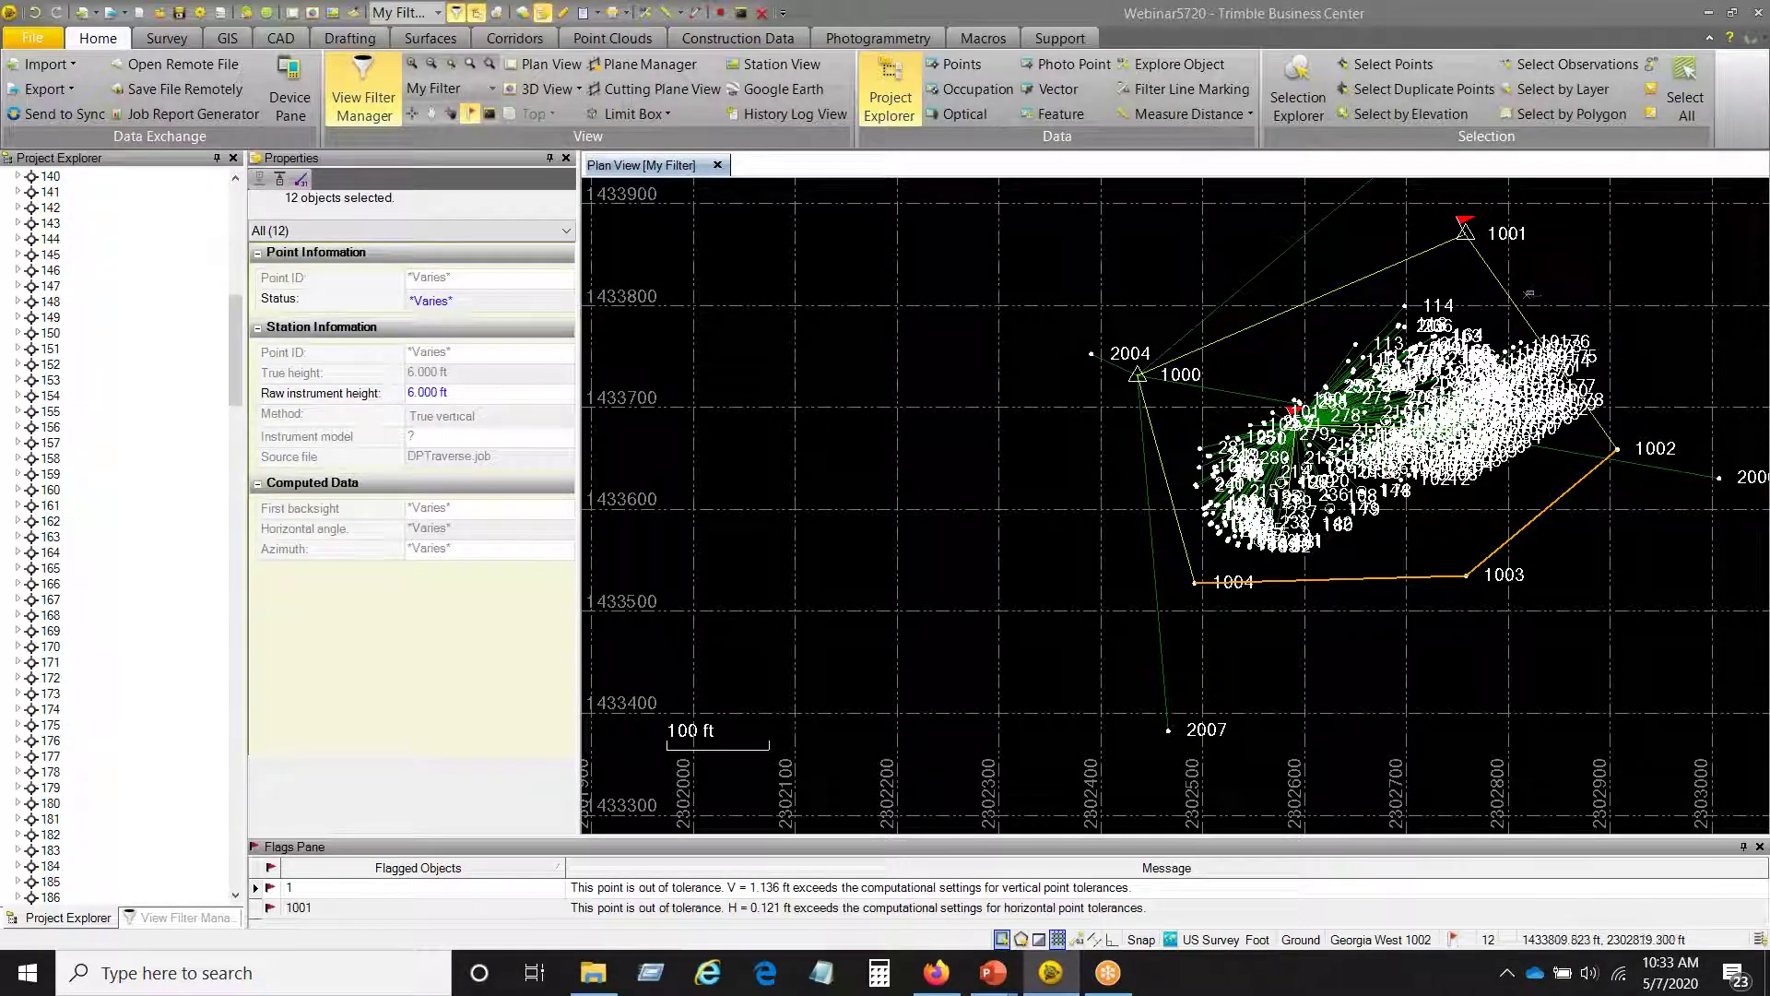
{"action": "left_click", "coordinate": [1517, 295], "text": "ctrl"}
{"action": "left_click", "coordinate": [1316, 297], "text": "ctrl"}
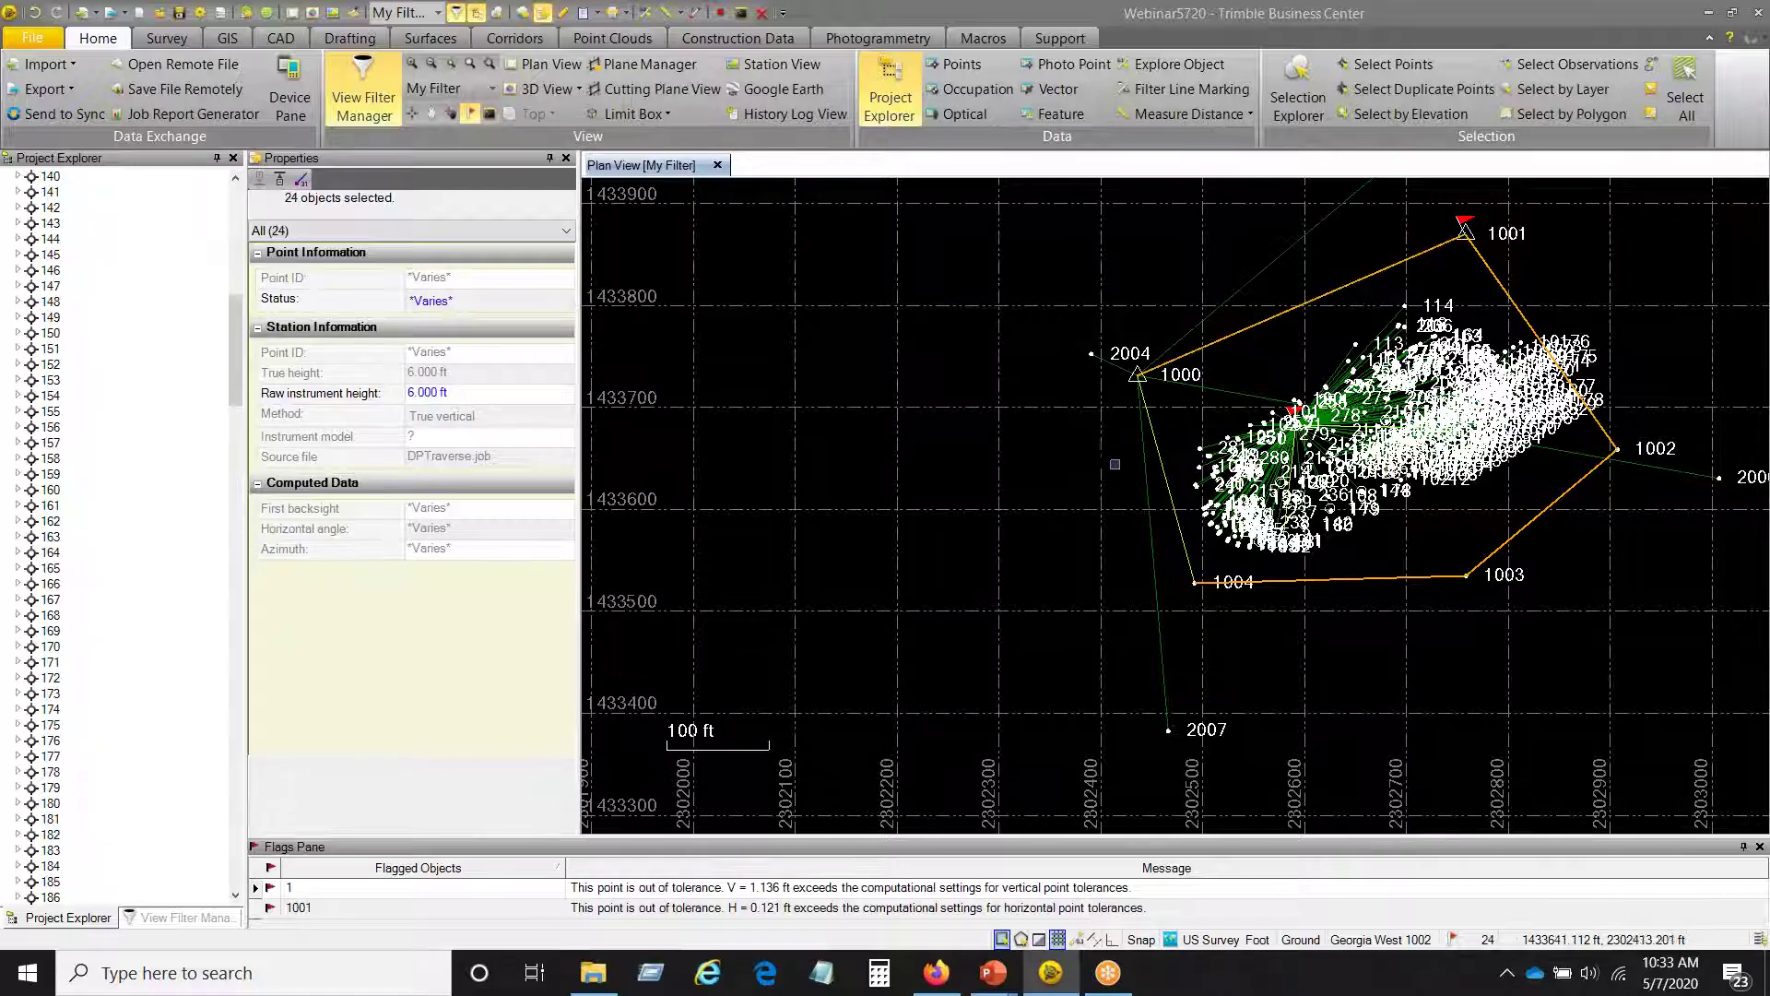
{"action": "left_click", "coordinate": [1151, 464], "text": "ctrl"}
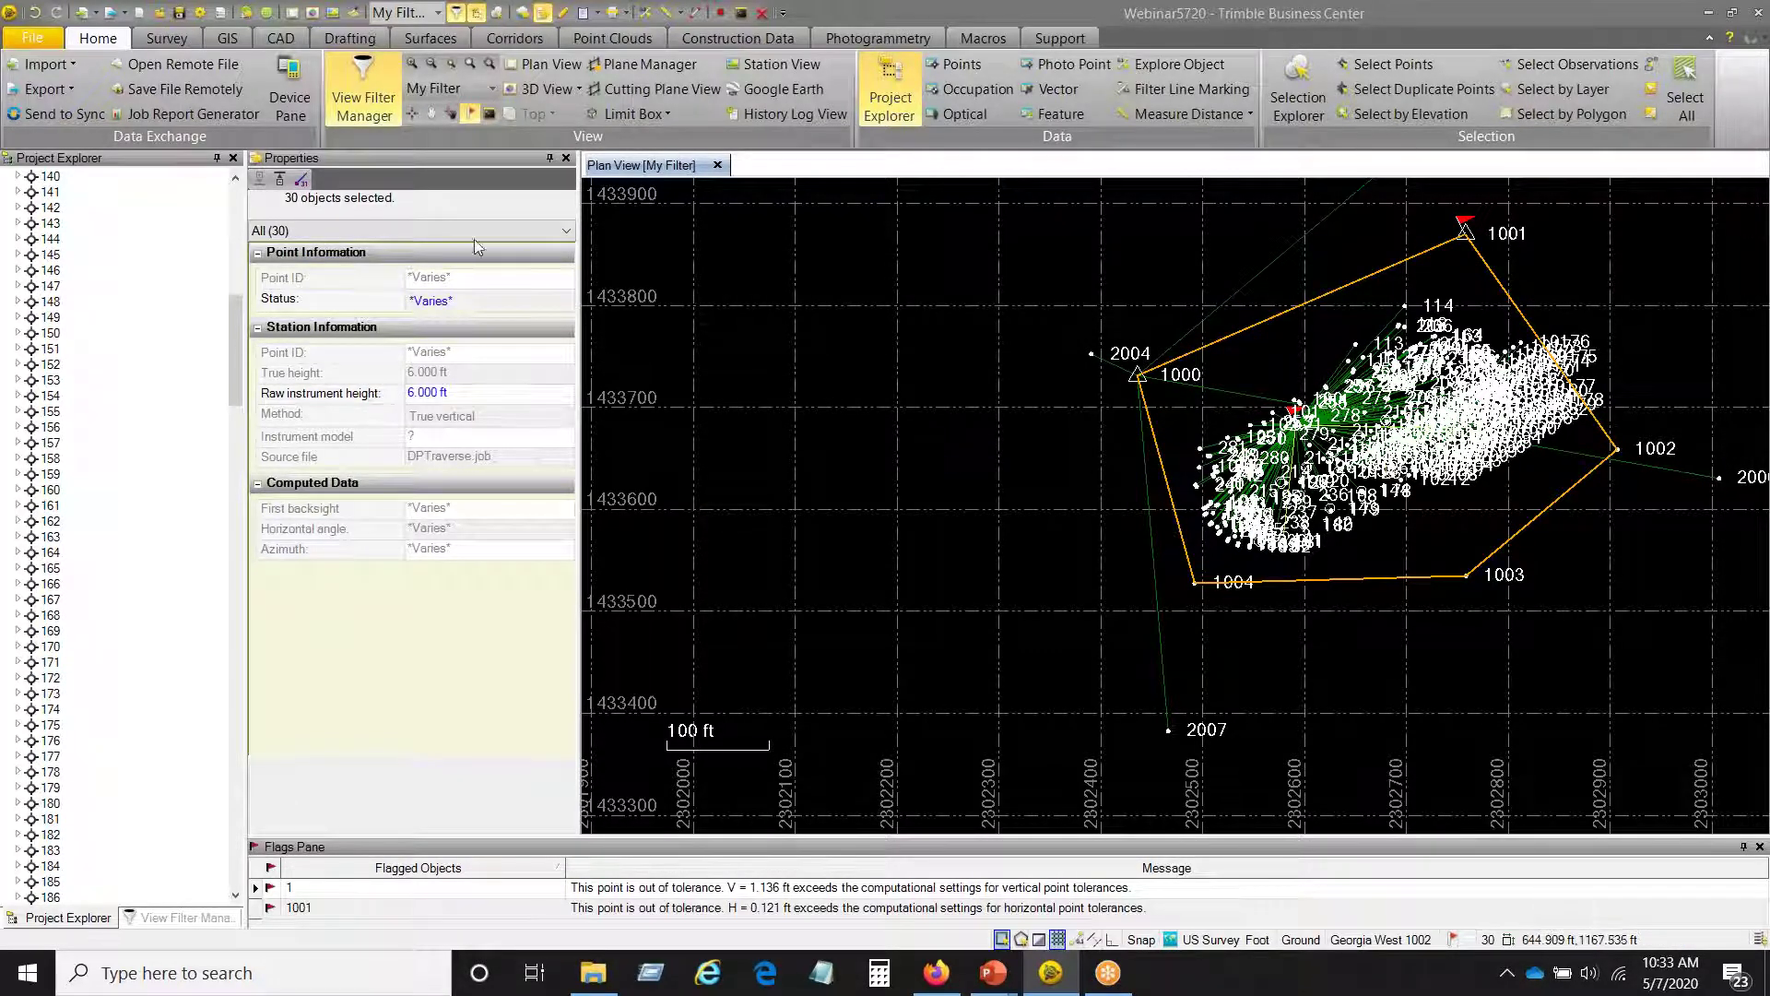
- Set the prism type of only the selected total station observations to Custom prism, extending the change to all observations within their mean angles
{"action": "left_click", "coordinate": [567, 231]}
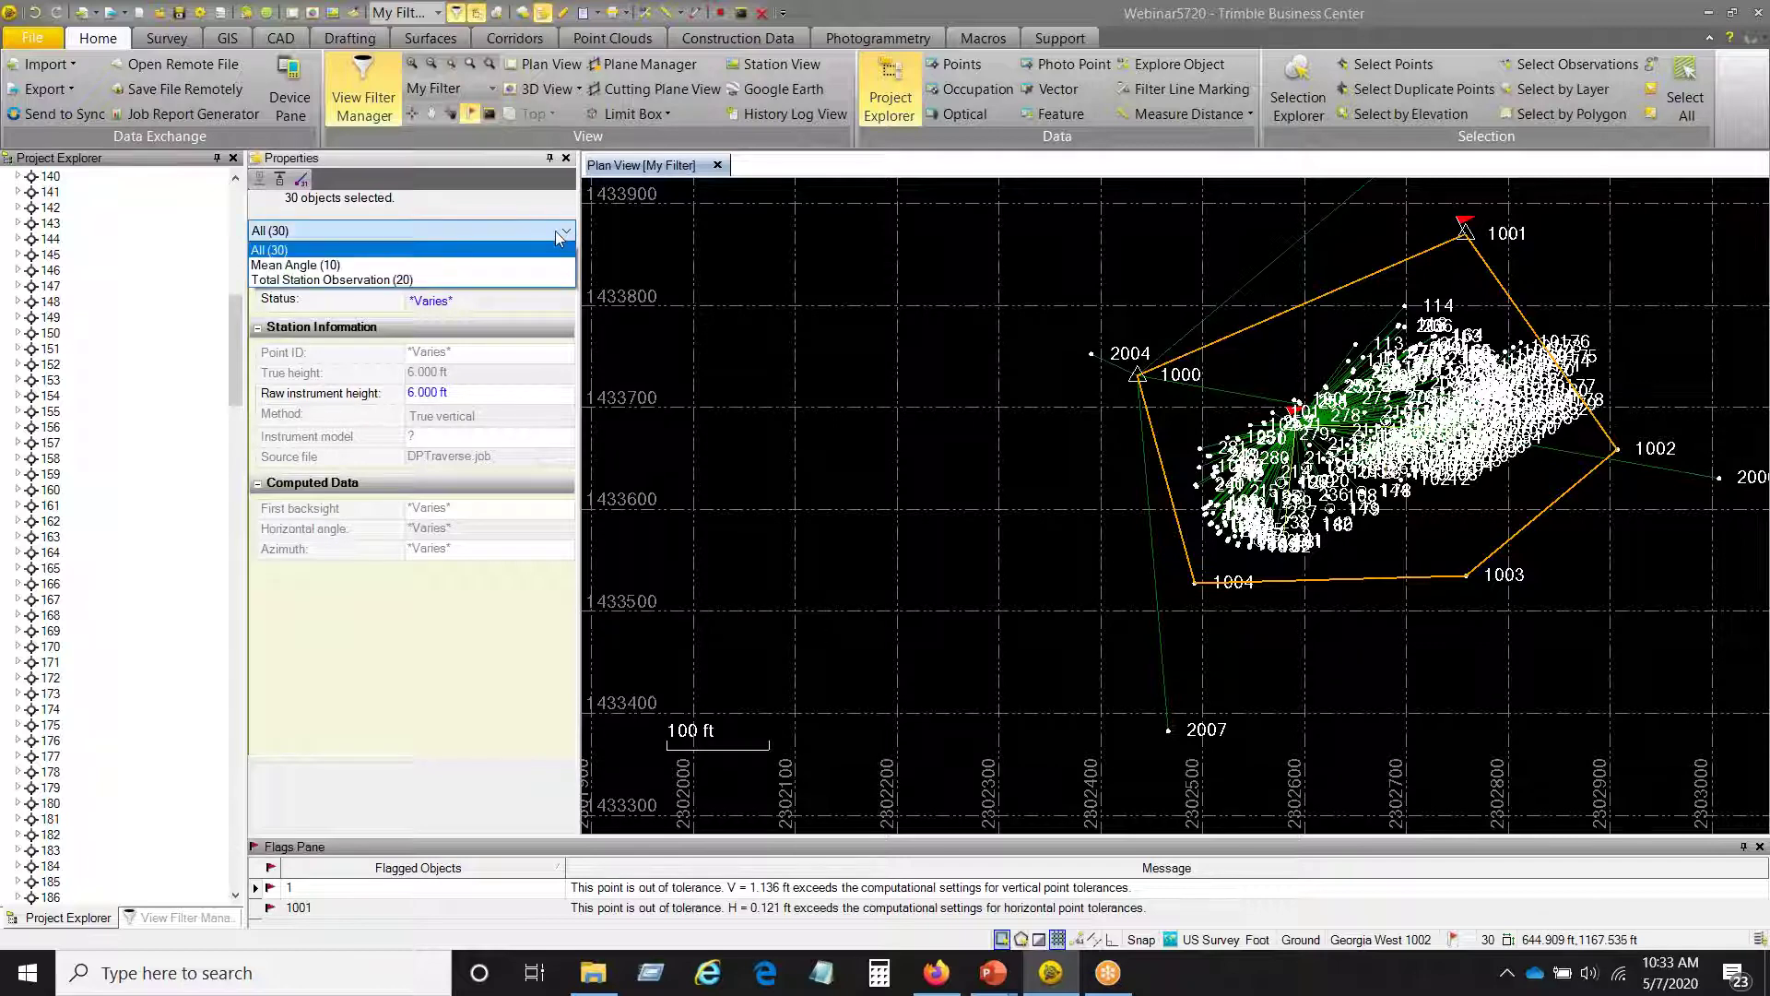
{"action": "left_click", "coordinate": [406, 281]}
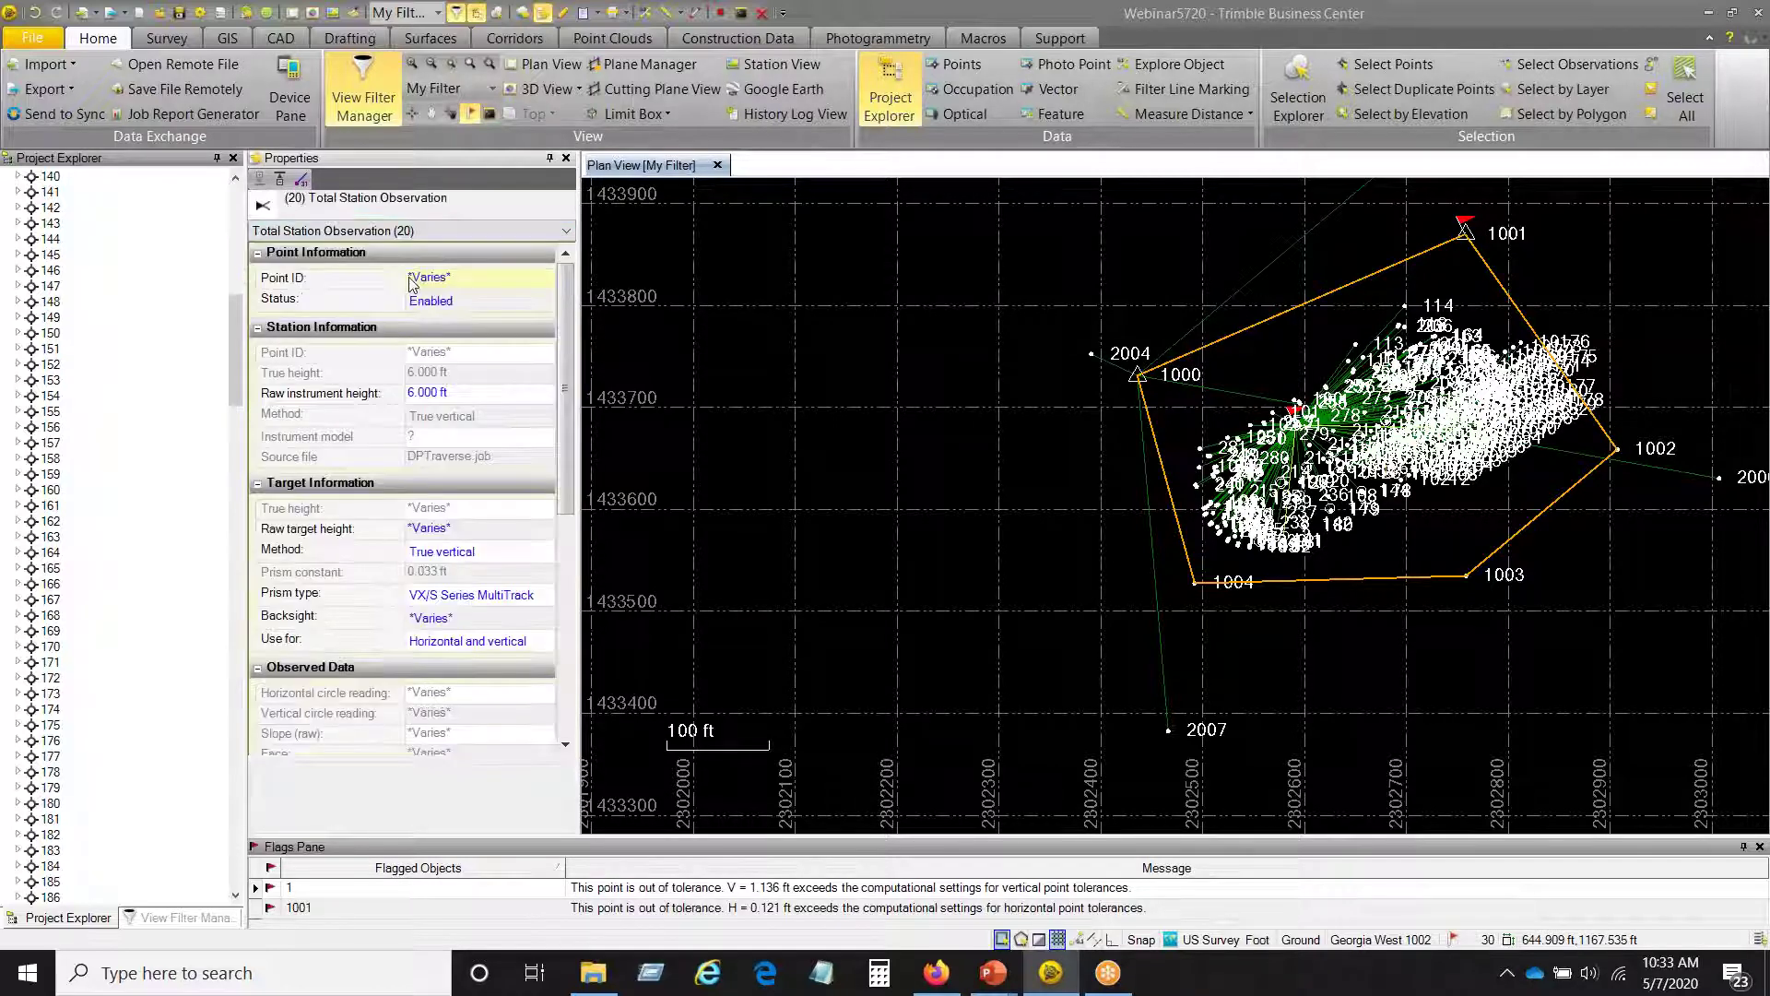
{"action": "left_click", "coordinate": [511, 599]}
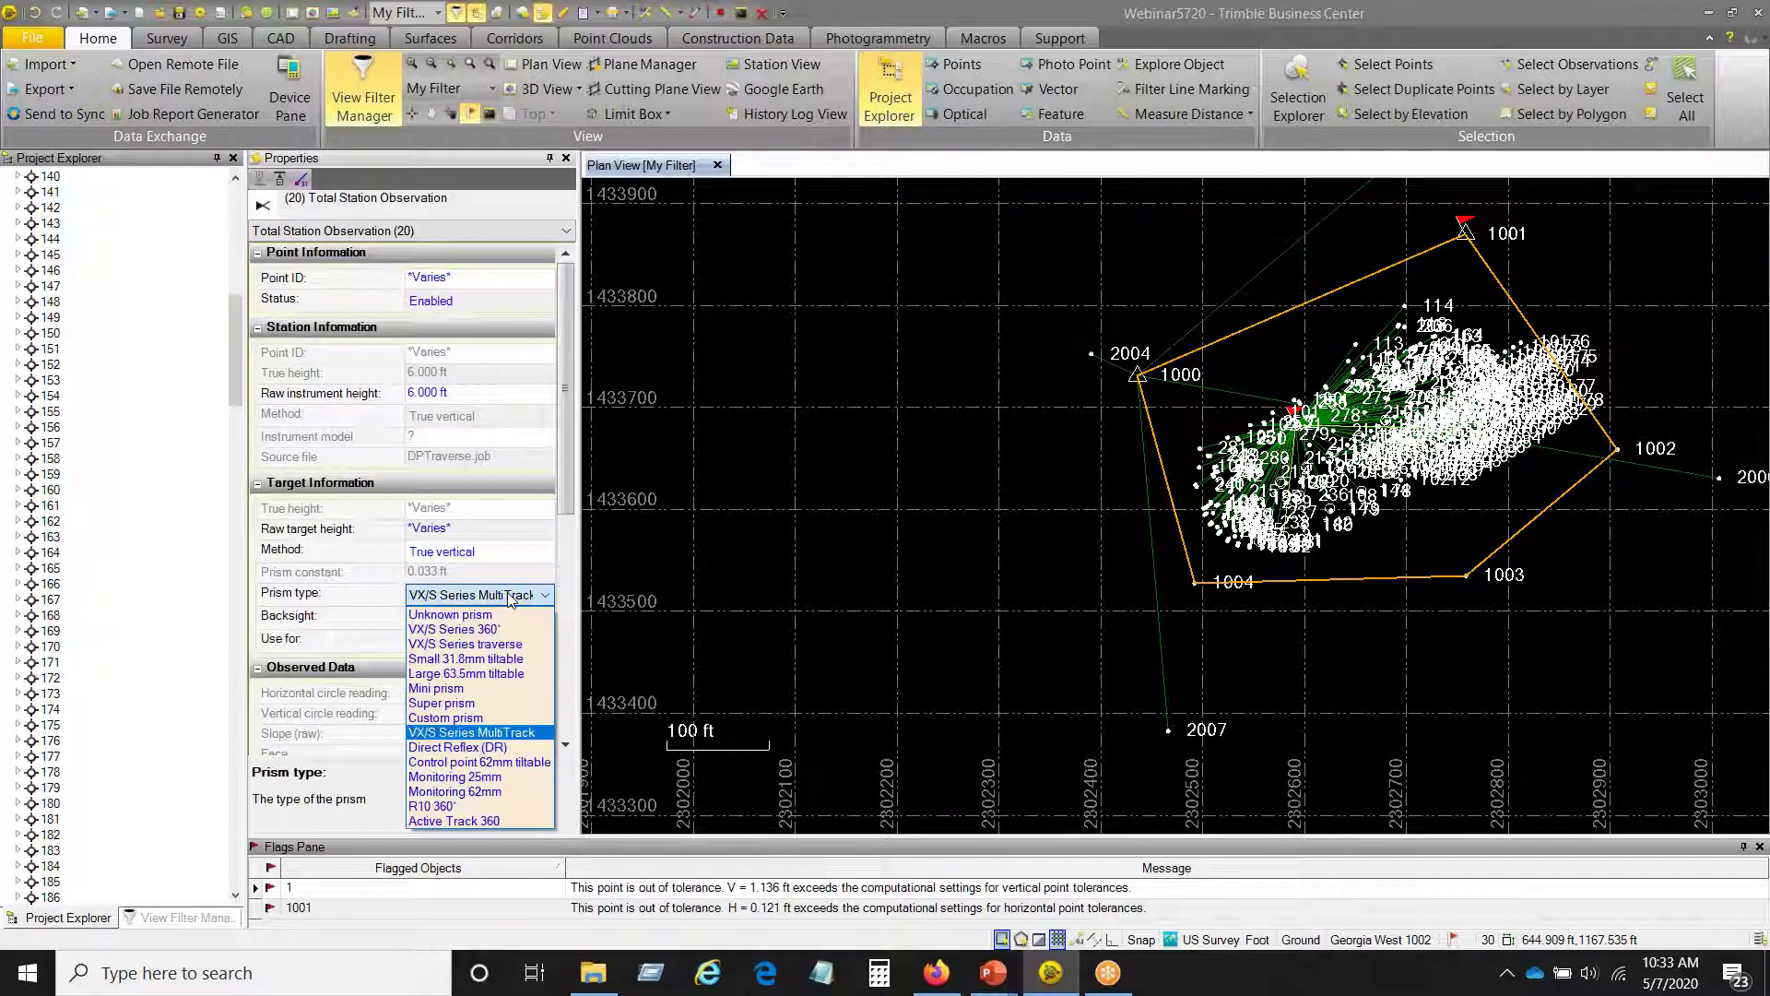
{"action": "left_click", "coordinate": [445, 717]}
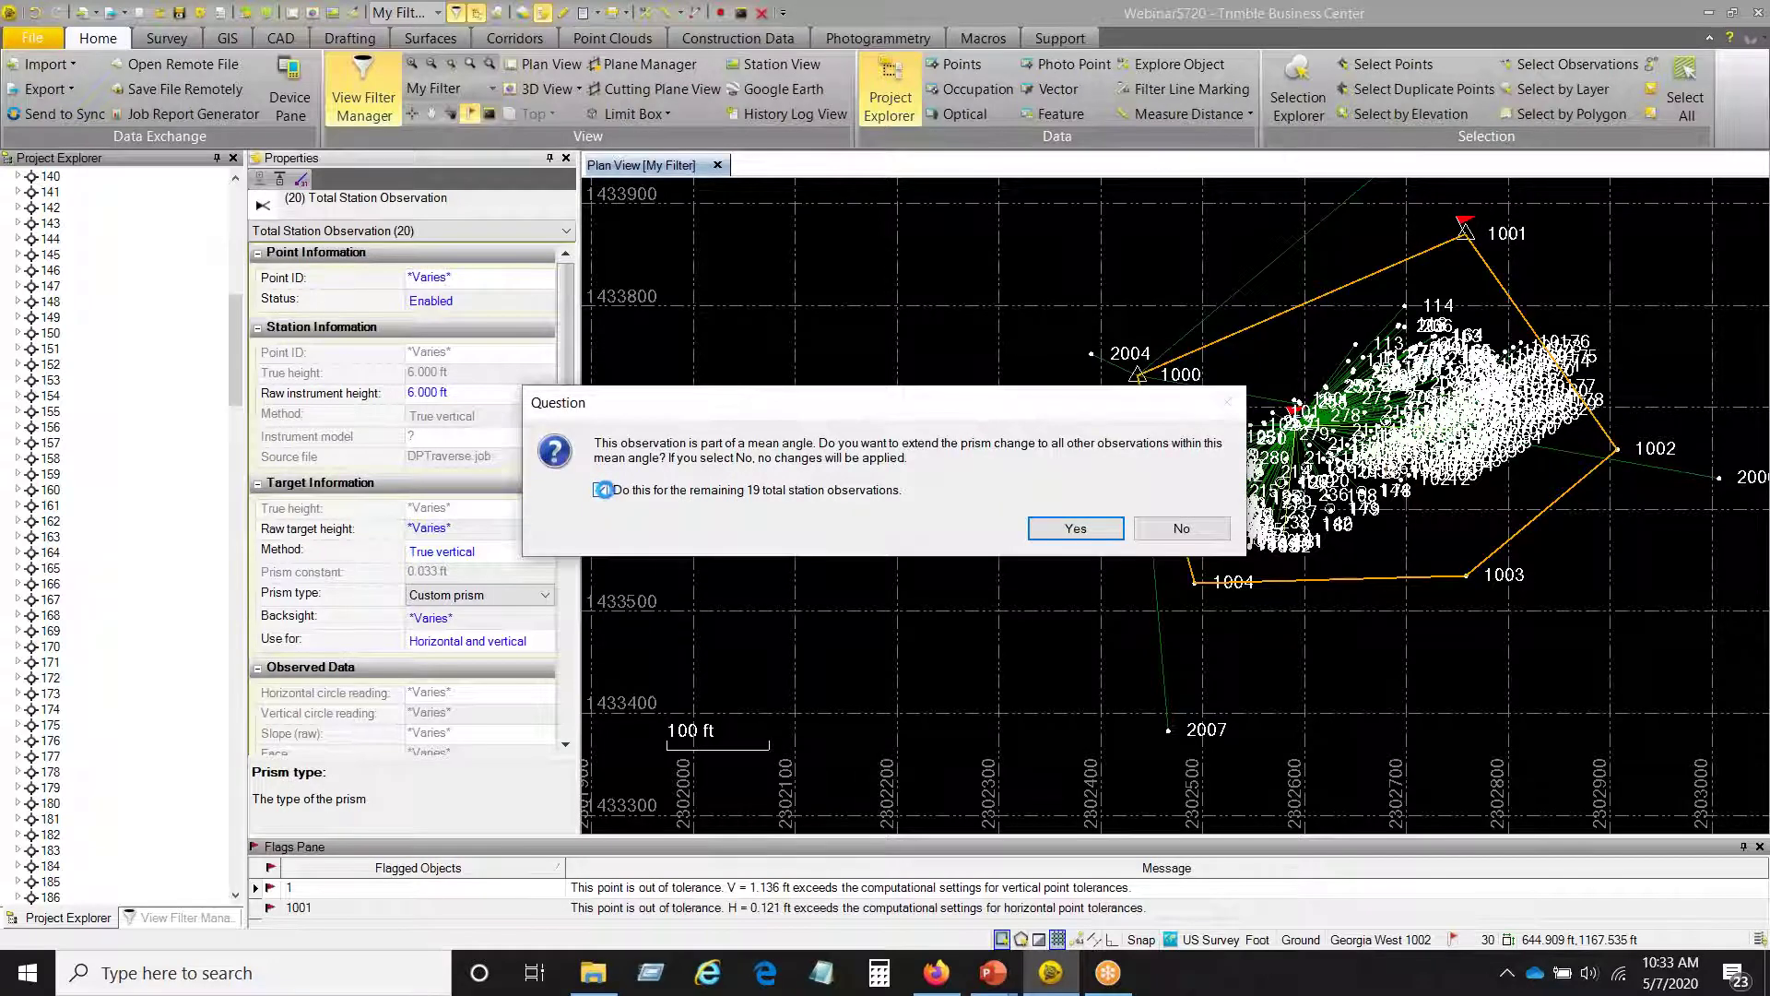
{"action": "left_click", "coordinate": [1081, 529]}
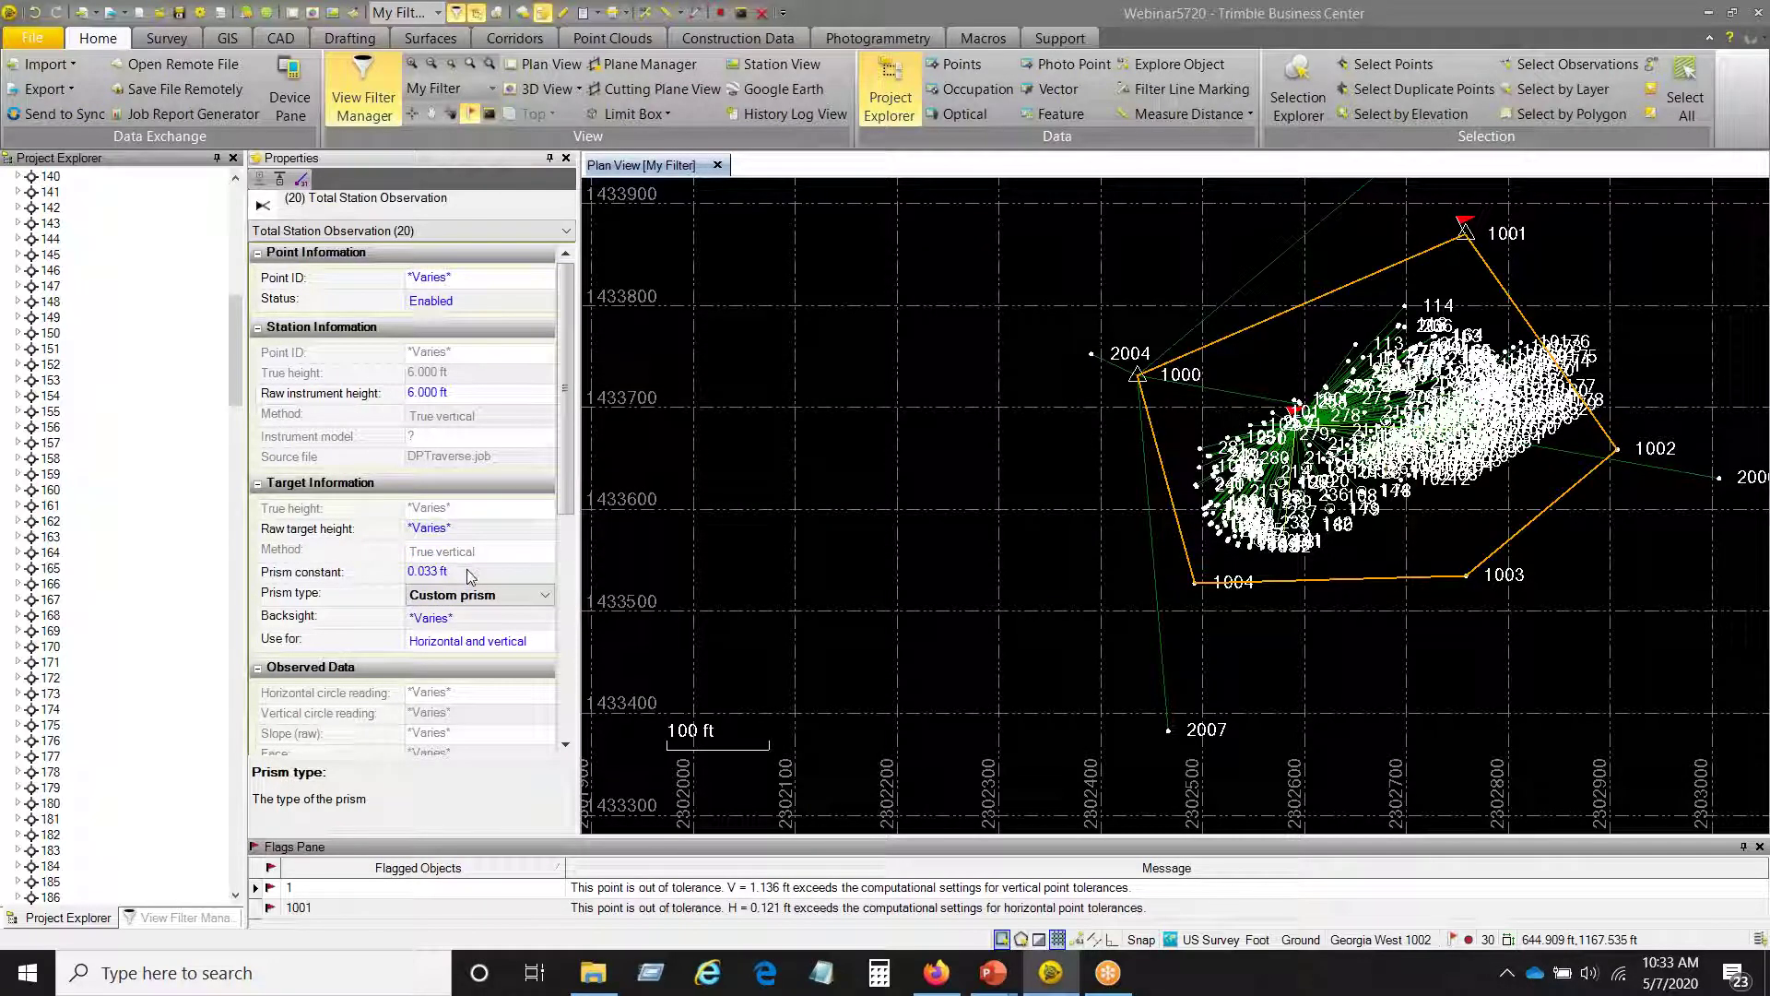
- Set the prism constant of these total station observations to 0, extending the change to all observations within their mean angles
{"action": "left_click", "coordinate": [468, 572]}
{"action": "type", "text": "0"}
{"action": "key", "text": "Return"}
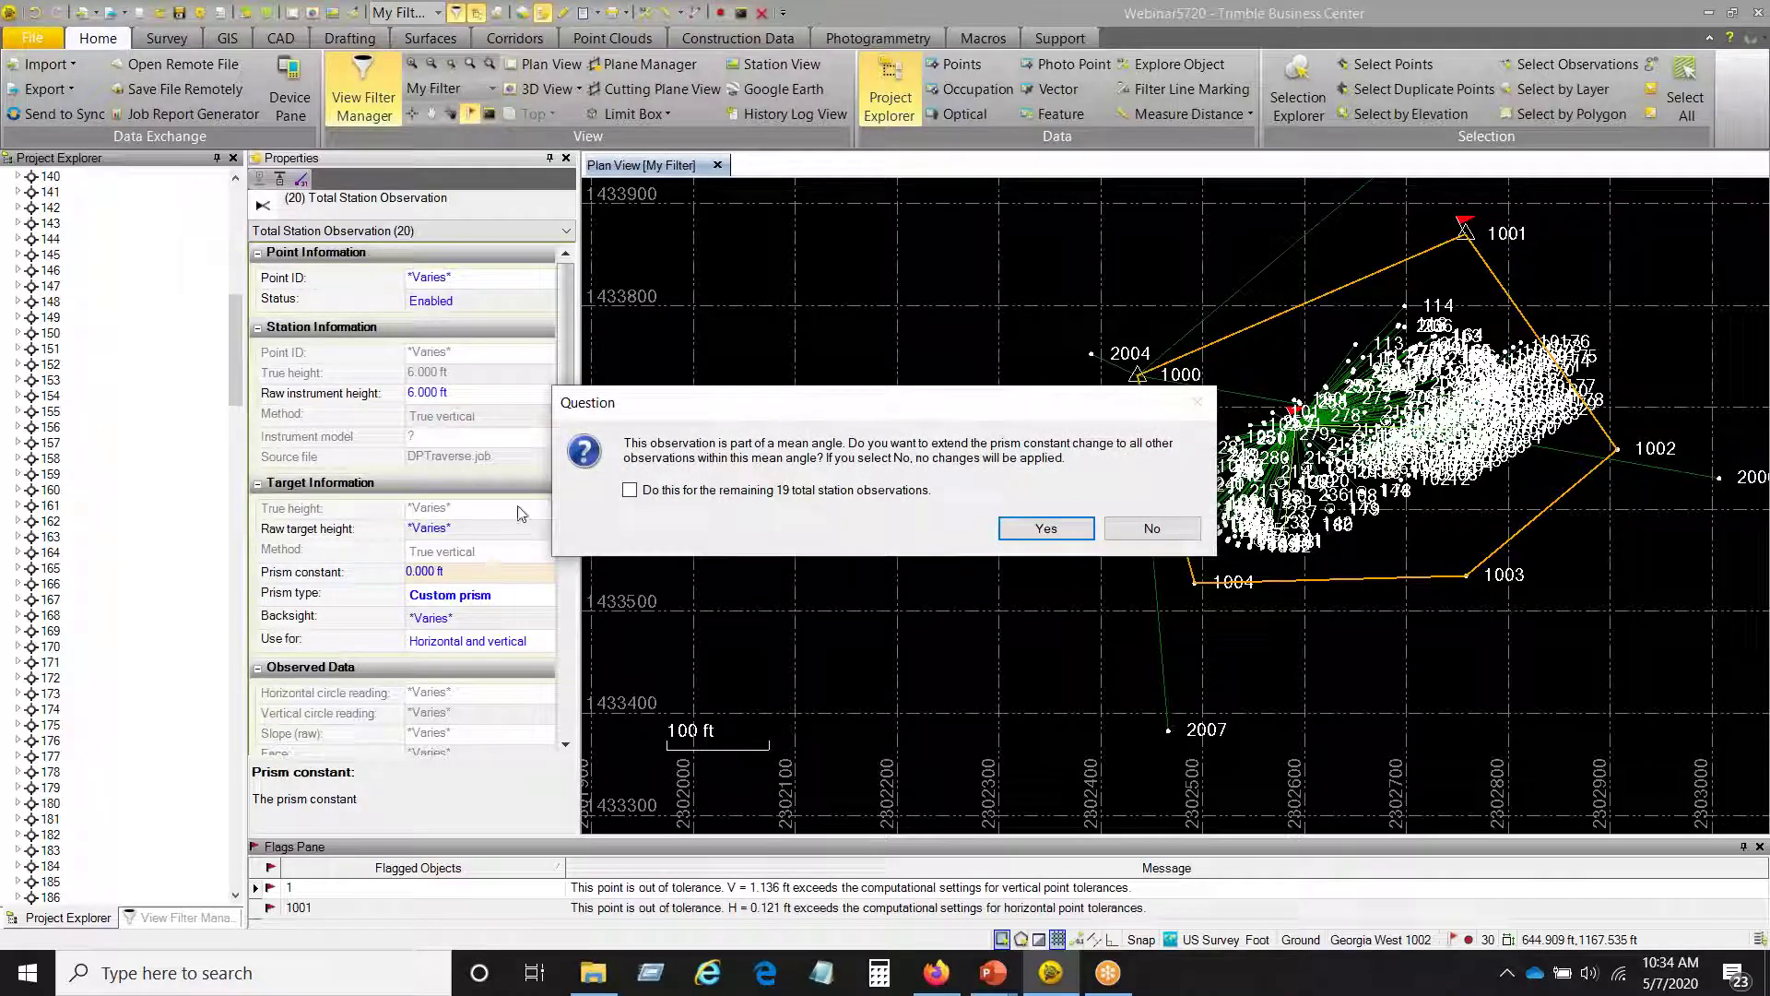
{"action": "left_click", "coordinate": [1044, 526]}
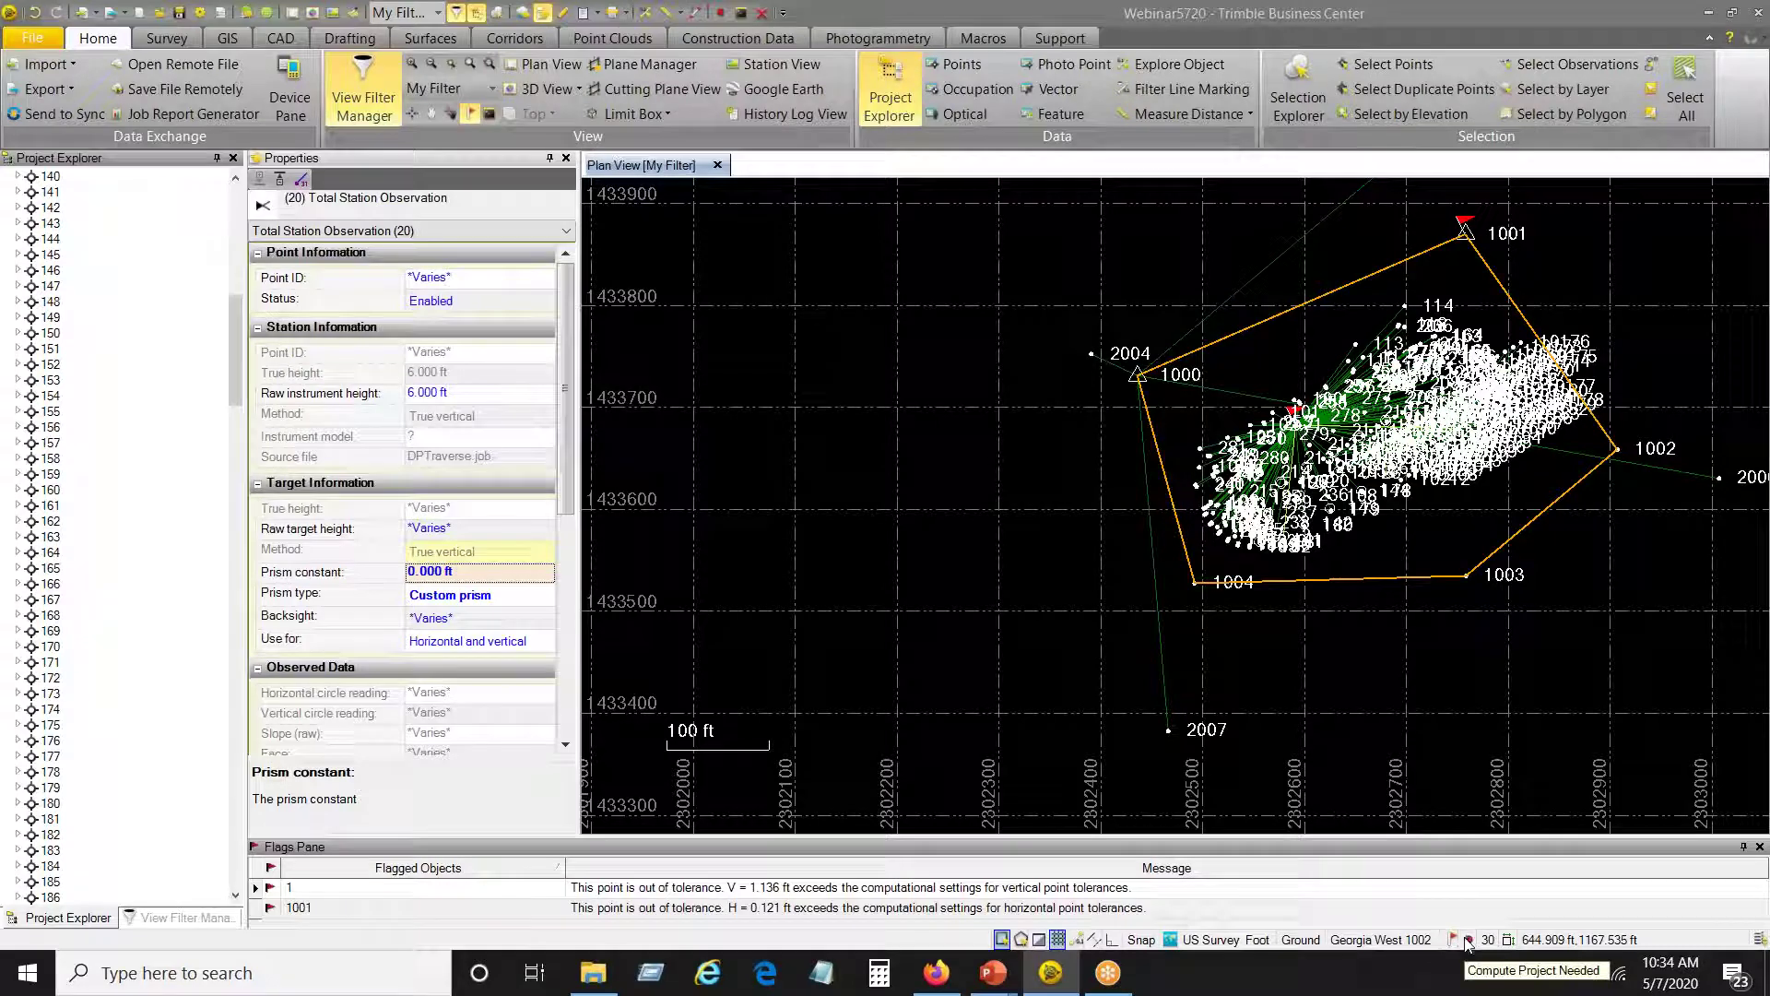
- Recompute the project, leave nothing selected in the plan view, and close the Properties pane
{"action": "left_click", "coordinate": [1456, 763]}
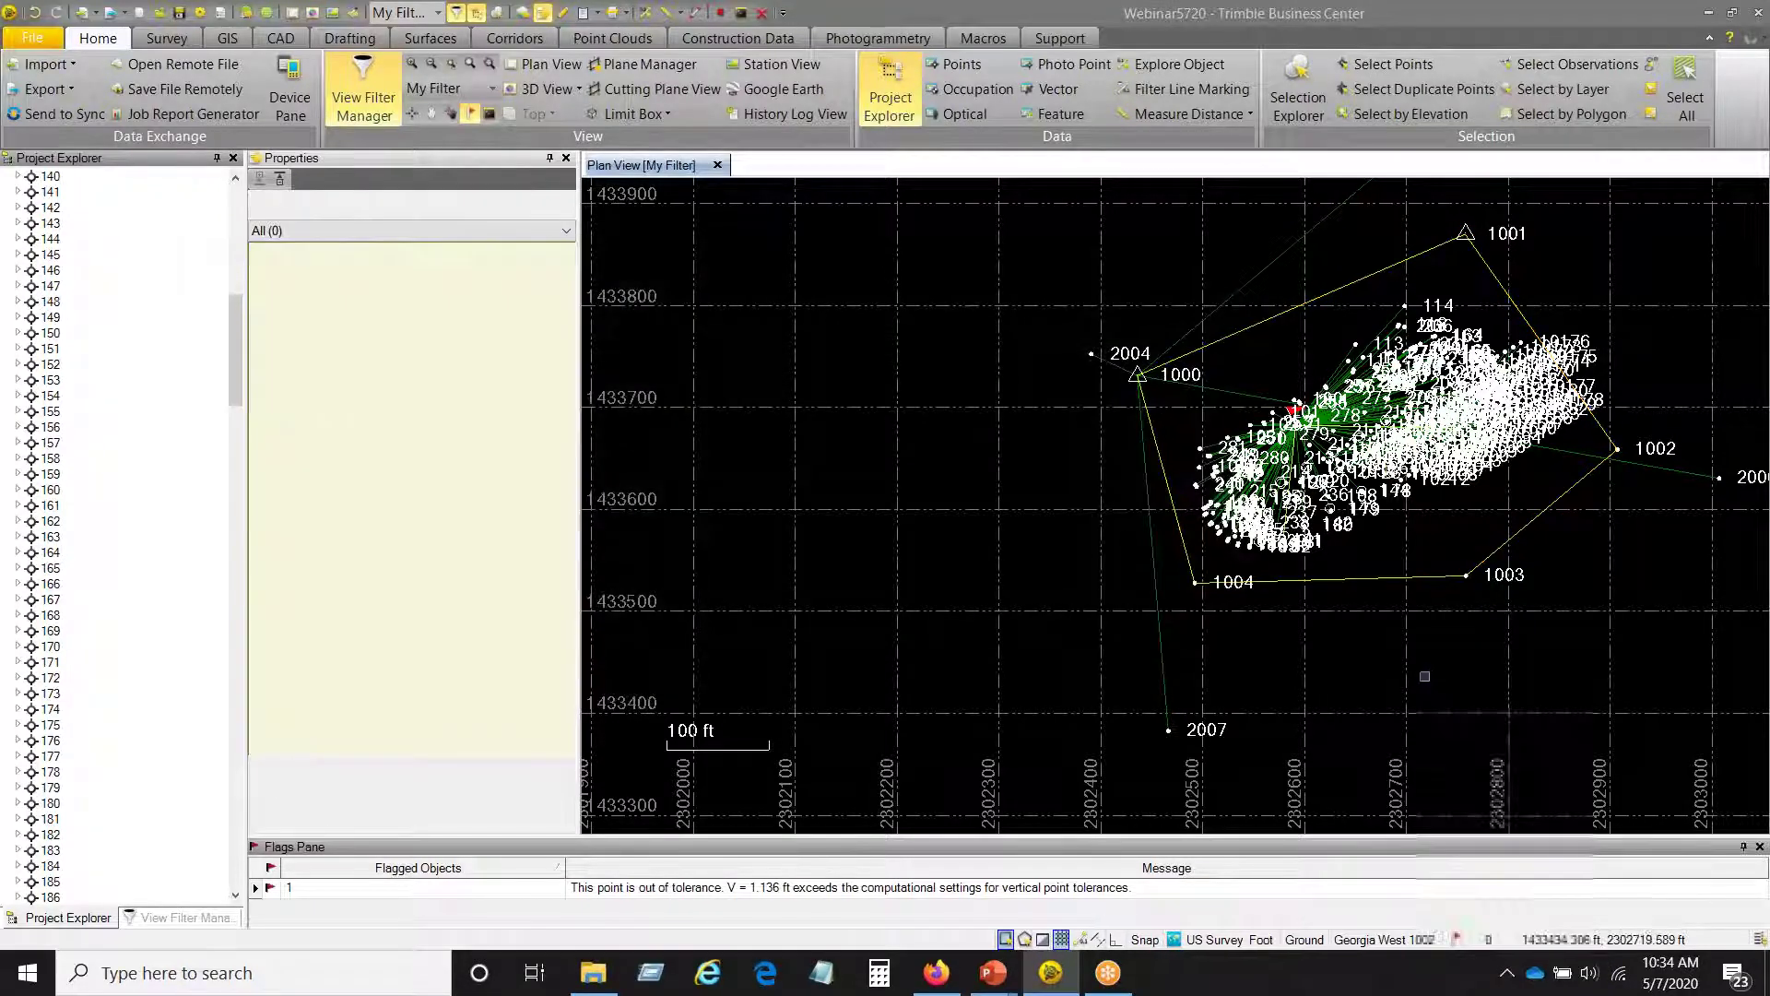
{"action": "middle_click_drag", "start_coordinate": [1386, 672], "coordinate": [1217, 624]}
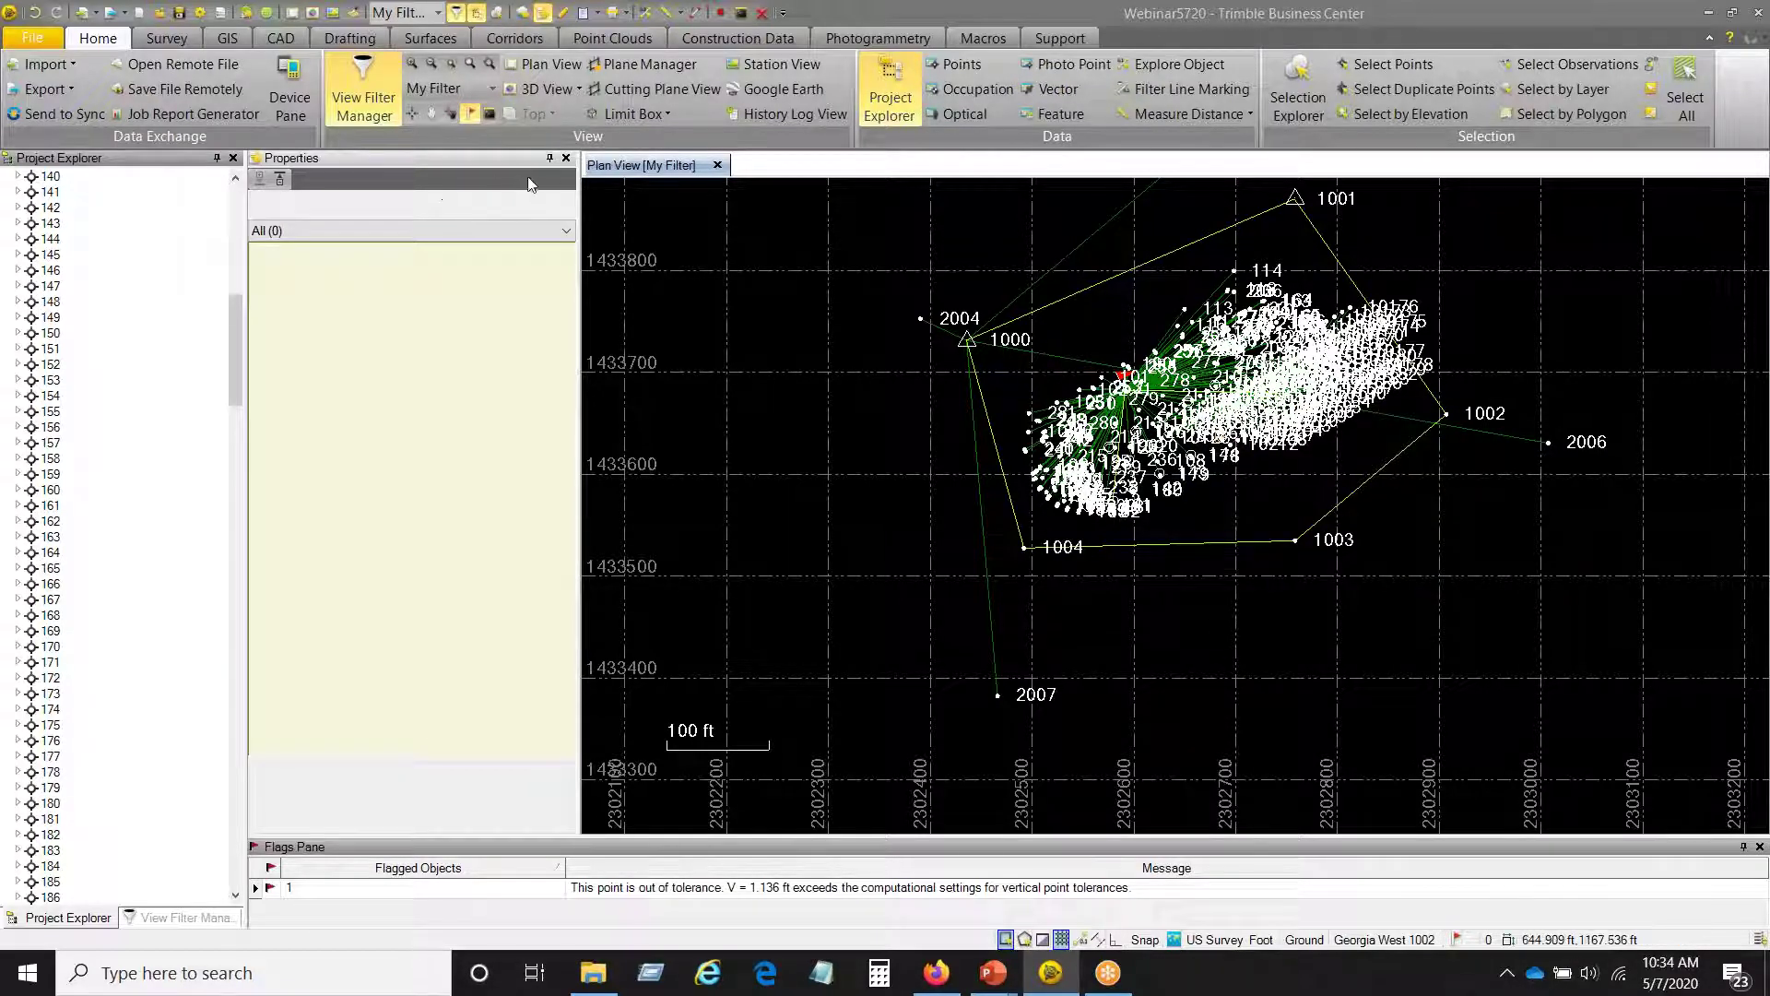
{"action": "left_click", "coordinate": [566, 158]}
{"action": "scroll", "coordinate": [661, 481], "scroll_direction": "down", "scroll_amount": 2}
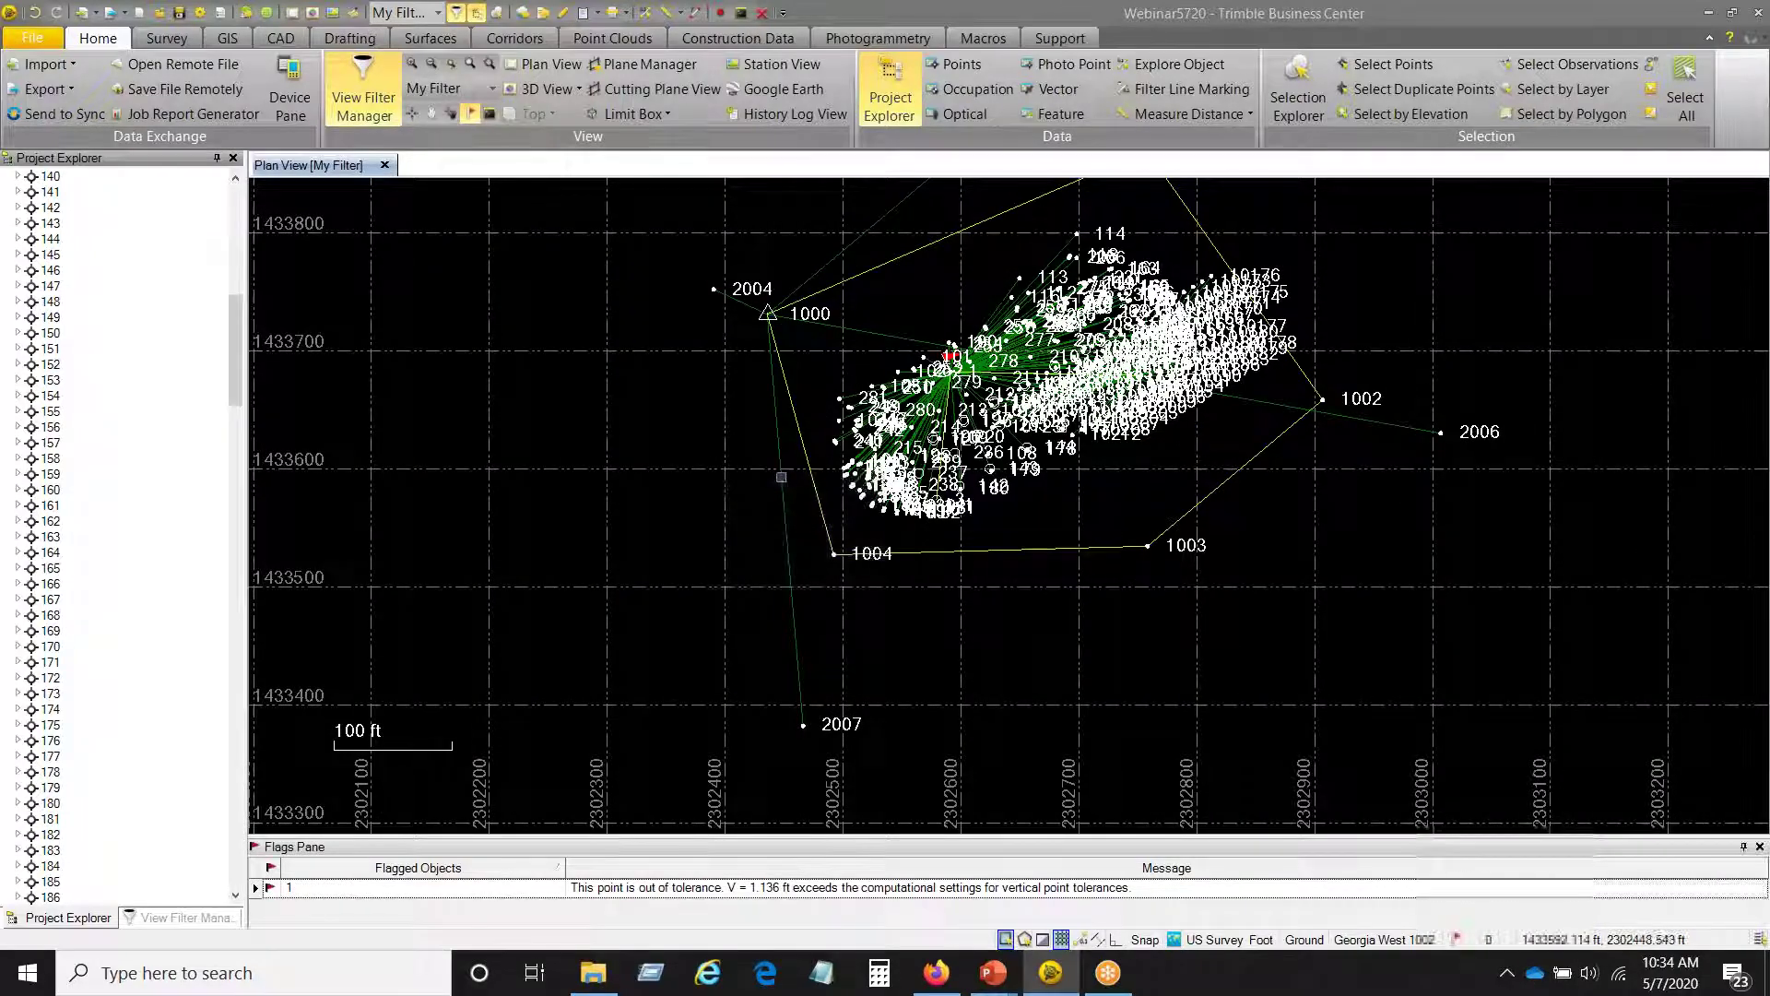
- Inspect the properties of point 149's GNSS position solution and of point 165's total station observation
{"action": "double_click", "coordinate": [51, 319]}
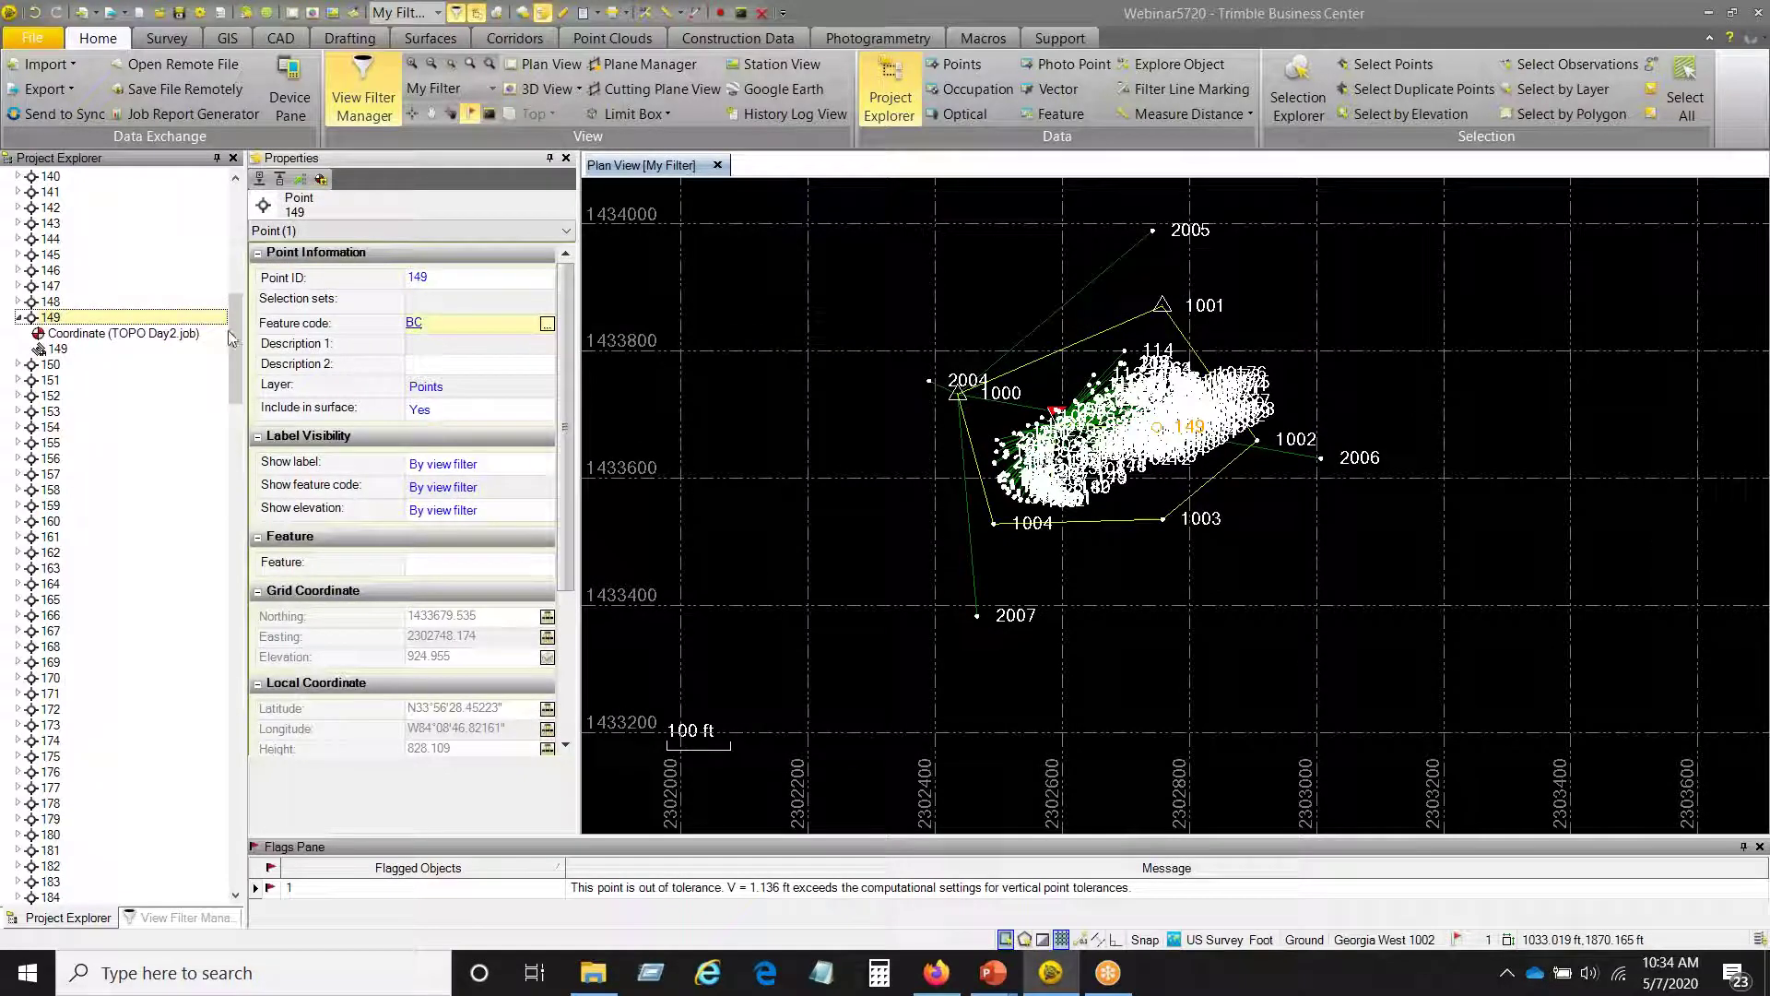
{"action": "left_click", "coordinate": [66, 350]}
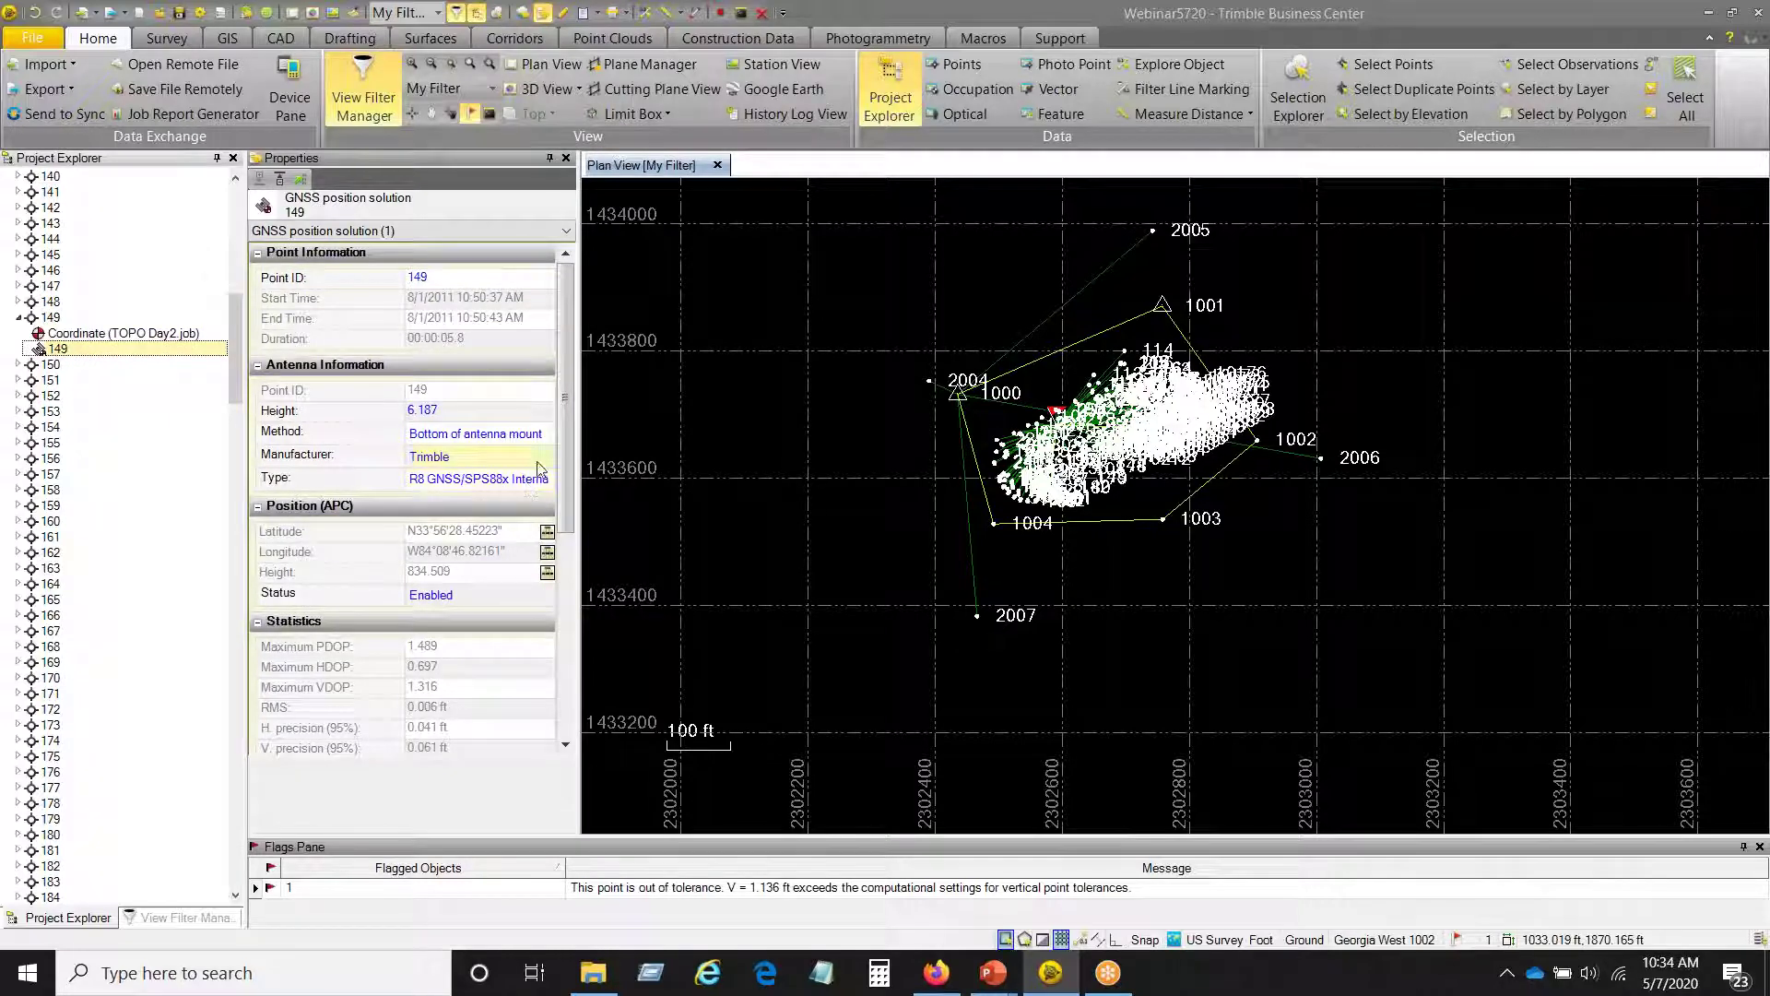
{"action": "scroll", "coordinate": [498, 424], "scroll_direction": "down", "scroll_amount": 1}
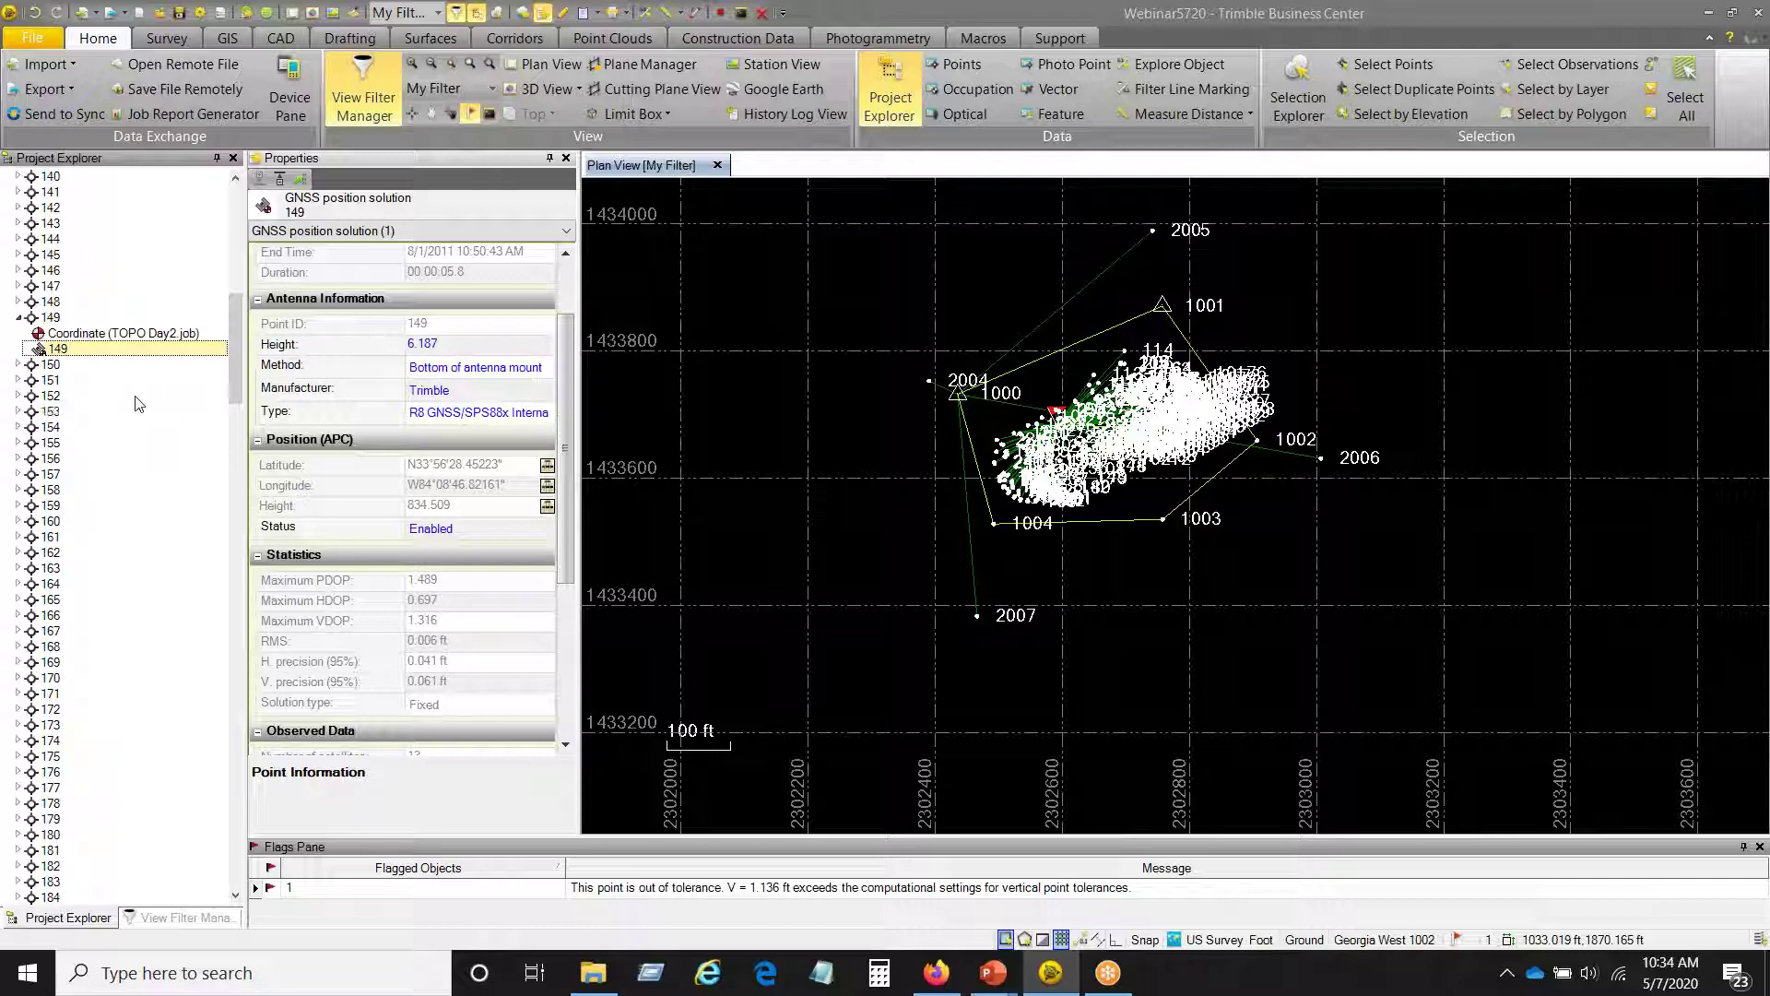
{"action": "left_click", "coordinate": [49, 600]}
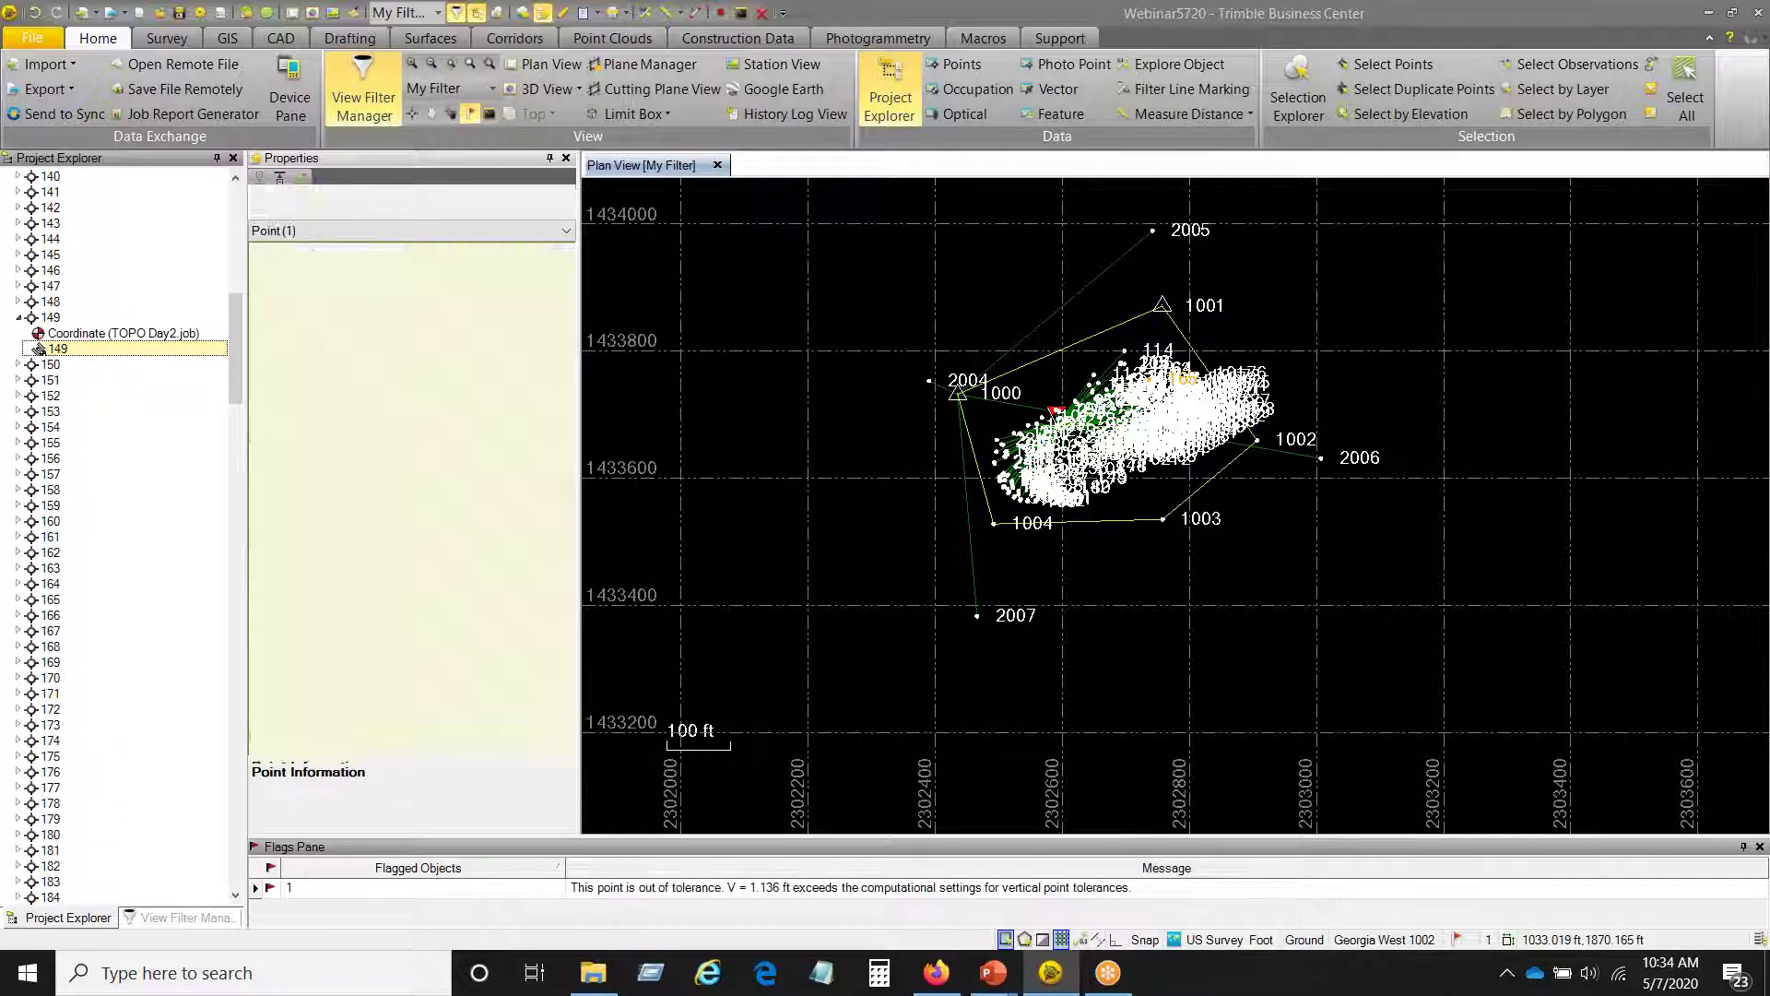
{"action": "left_click", "coordinate": [19, 599]}
{"action": "left_click", "coordinate": [57, 616]}
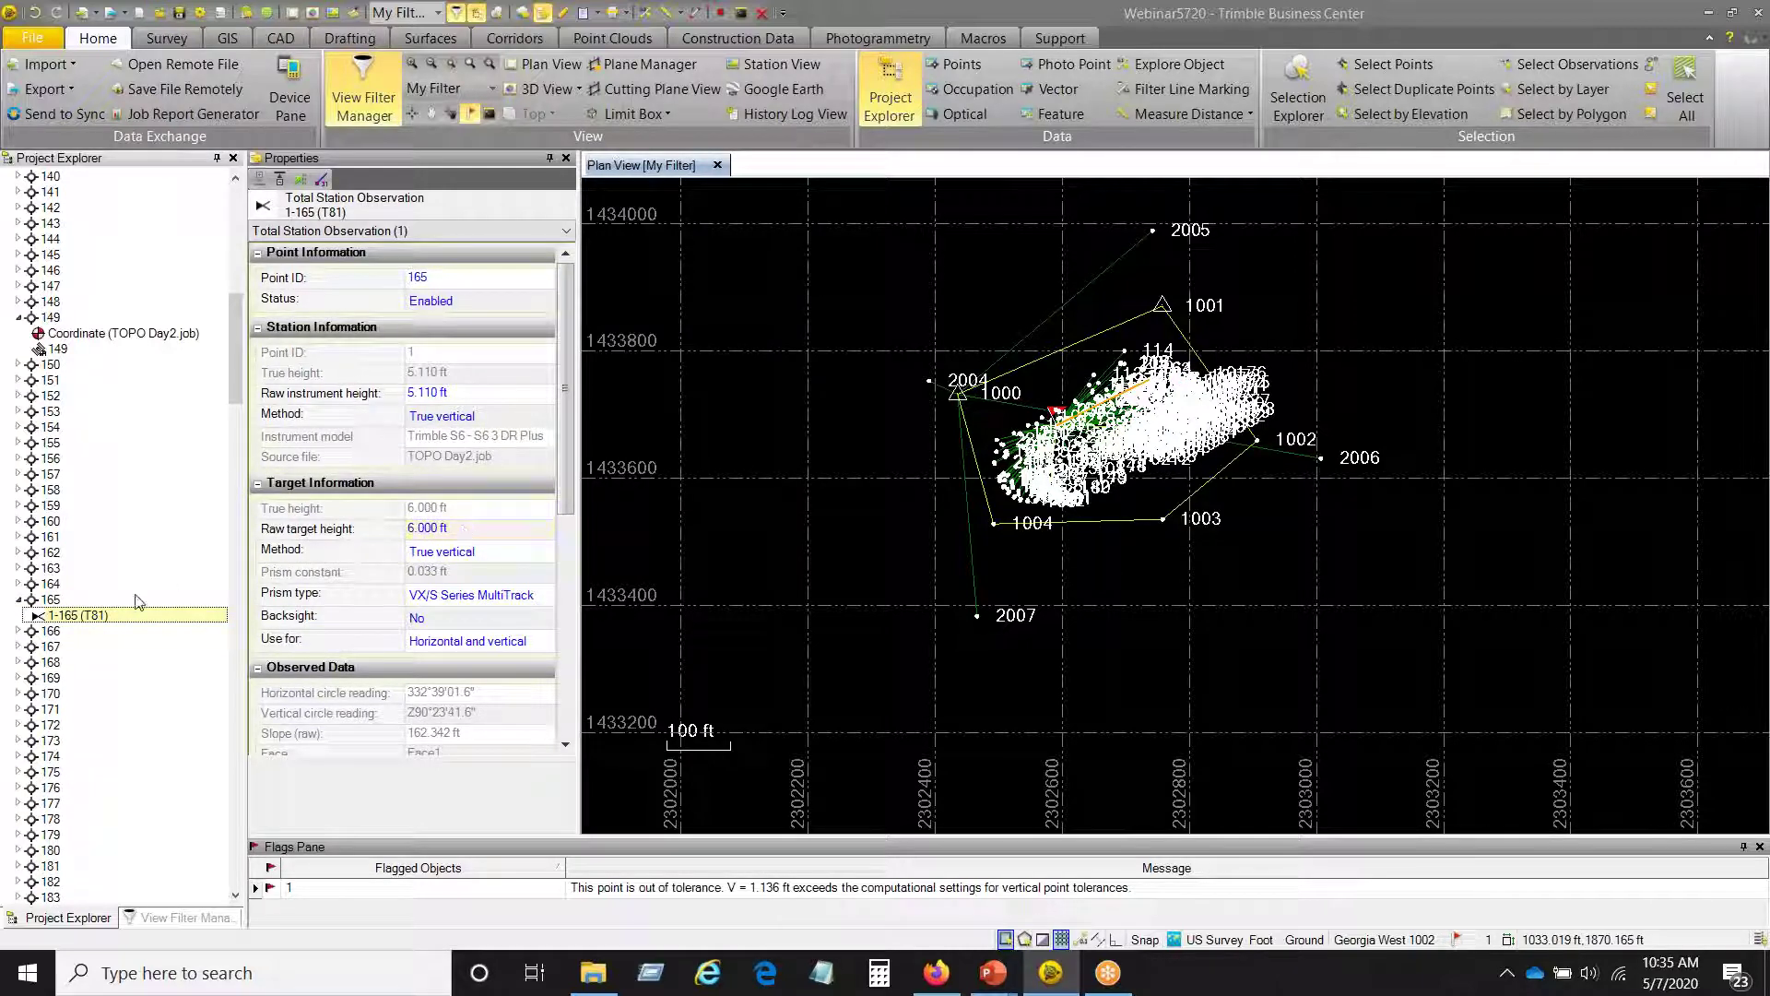
- Collapse the project's Points list and show the station setups of DPTraverse.job under Imported Files
{"action": "left_click_drag", "start_coordinate": [235, 369], "coordinate": [235, 253]}
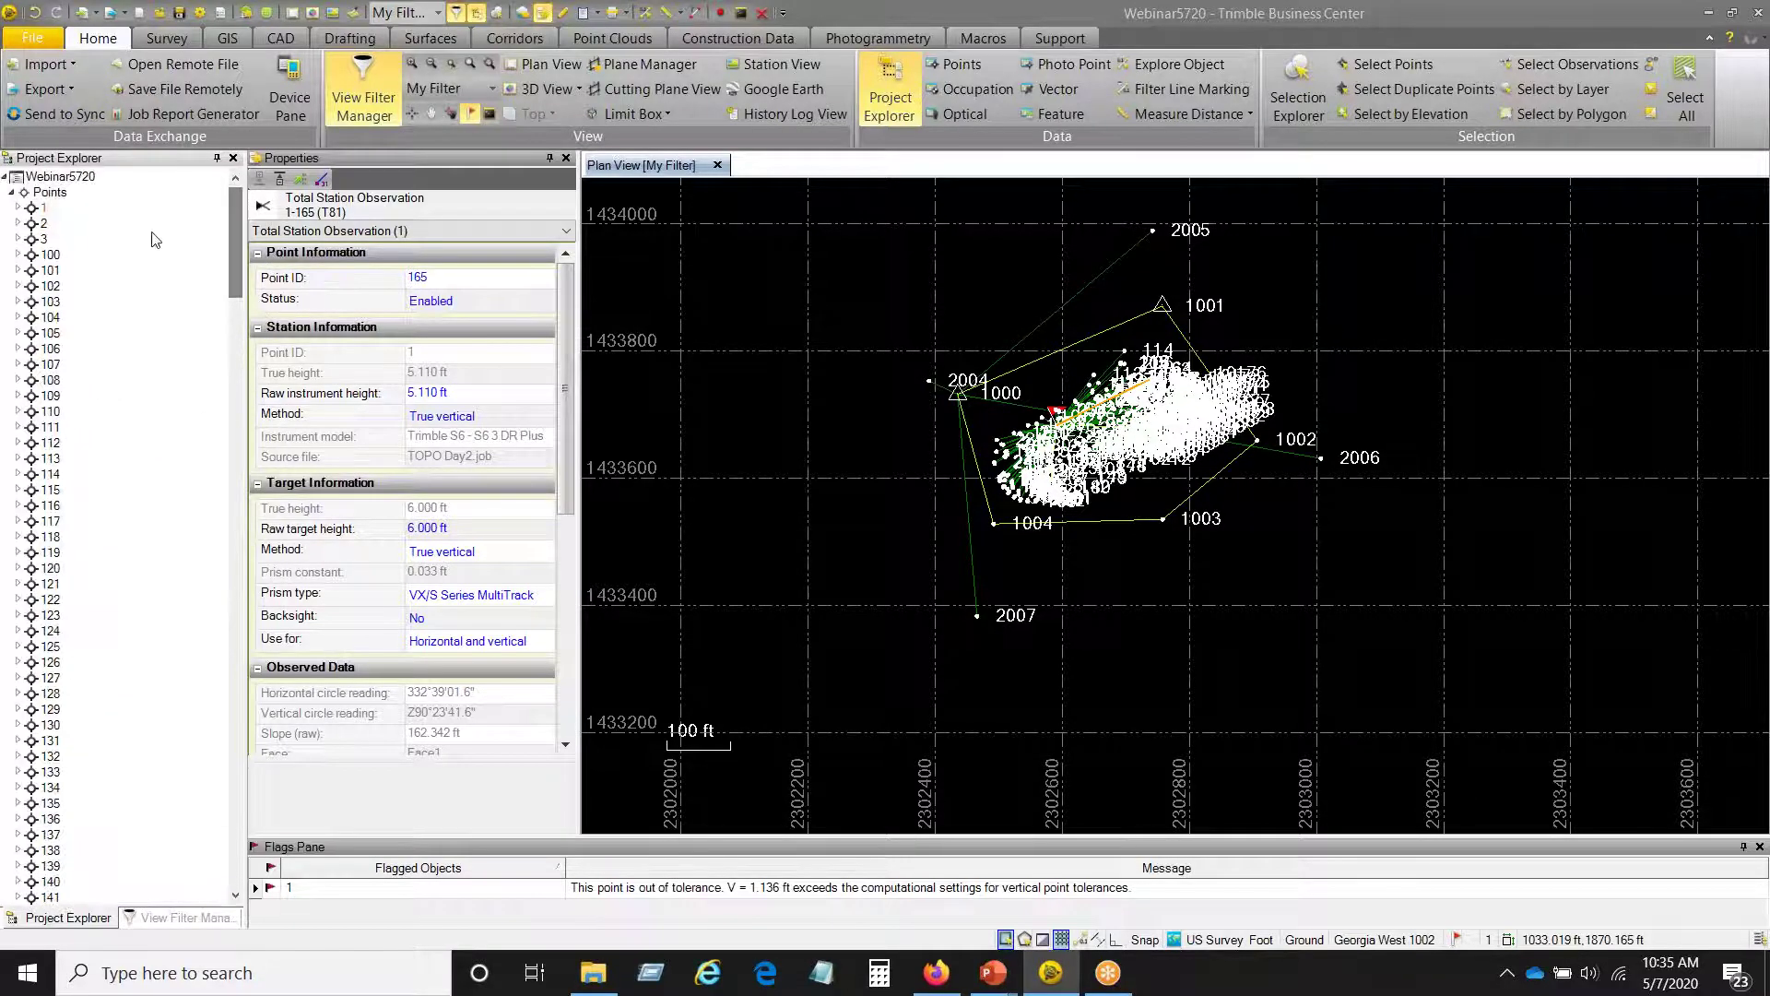
{"action": "left_click", "coordinate": [12, 192]}
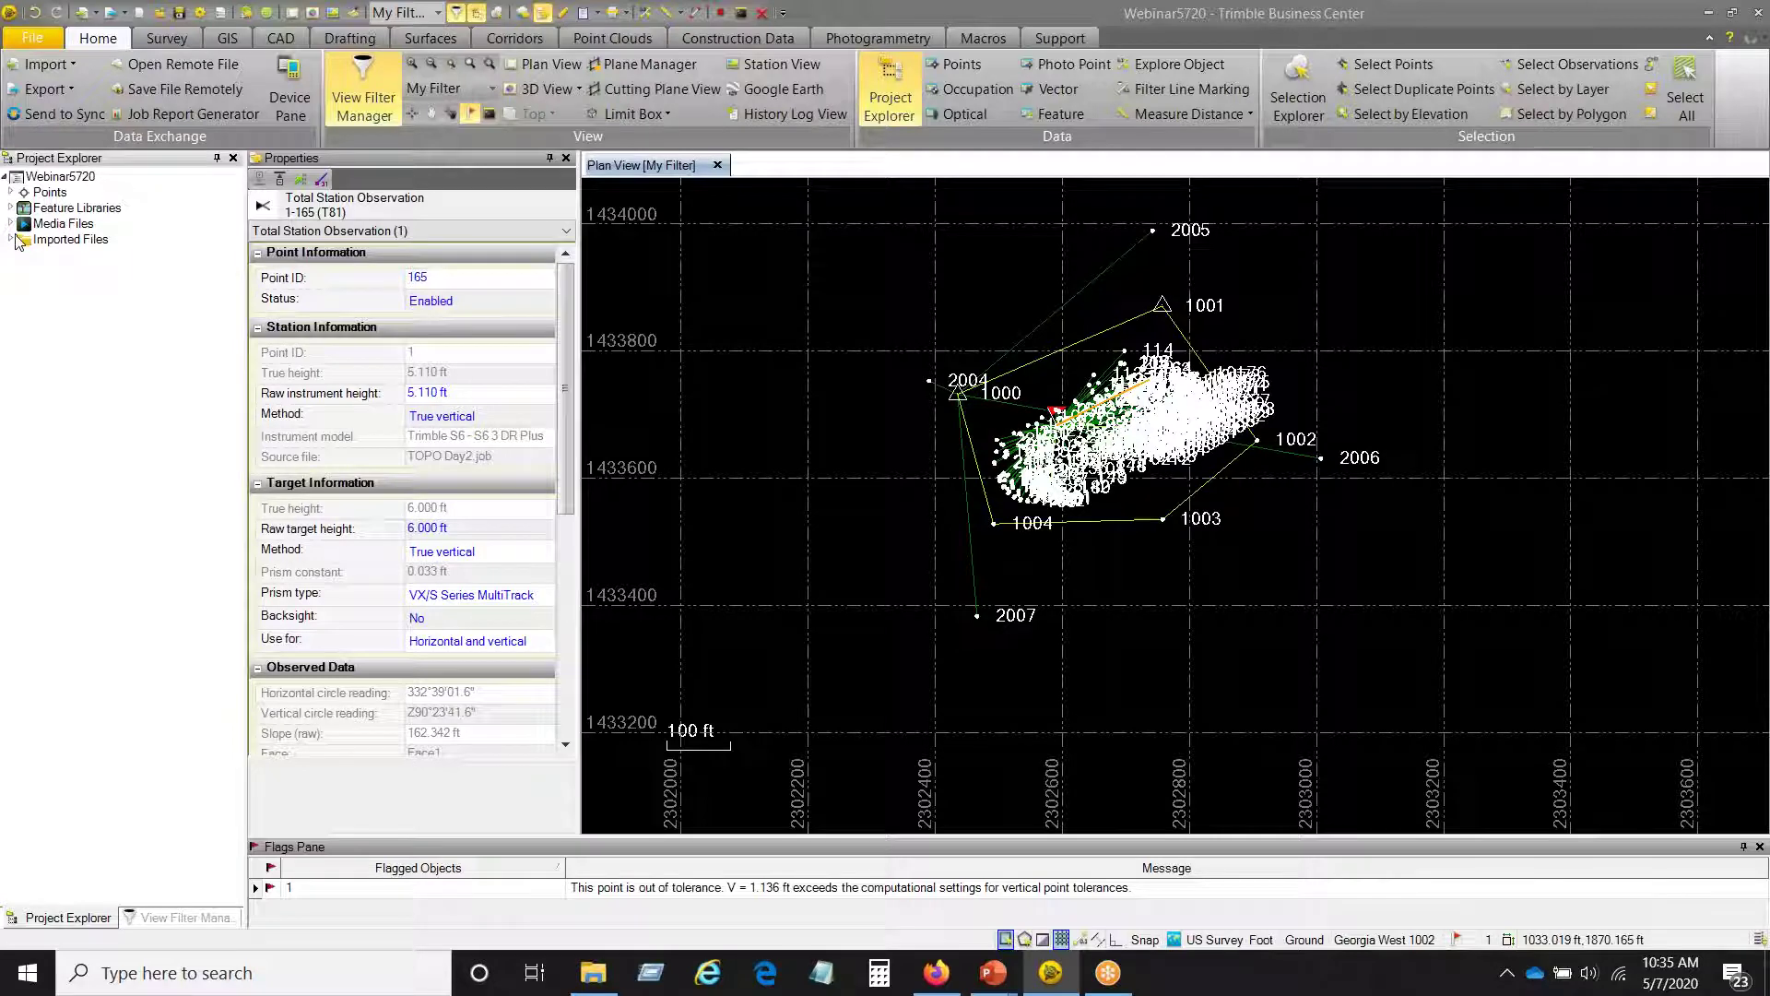
{"action": "left_click", "coordinate": [12, 239]}
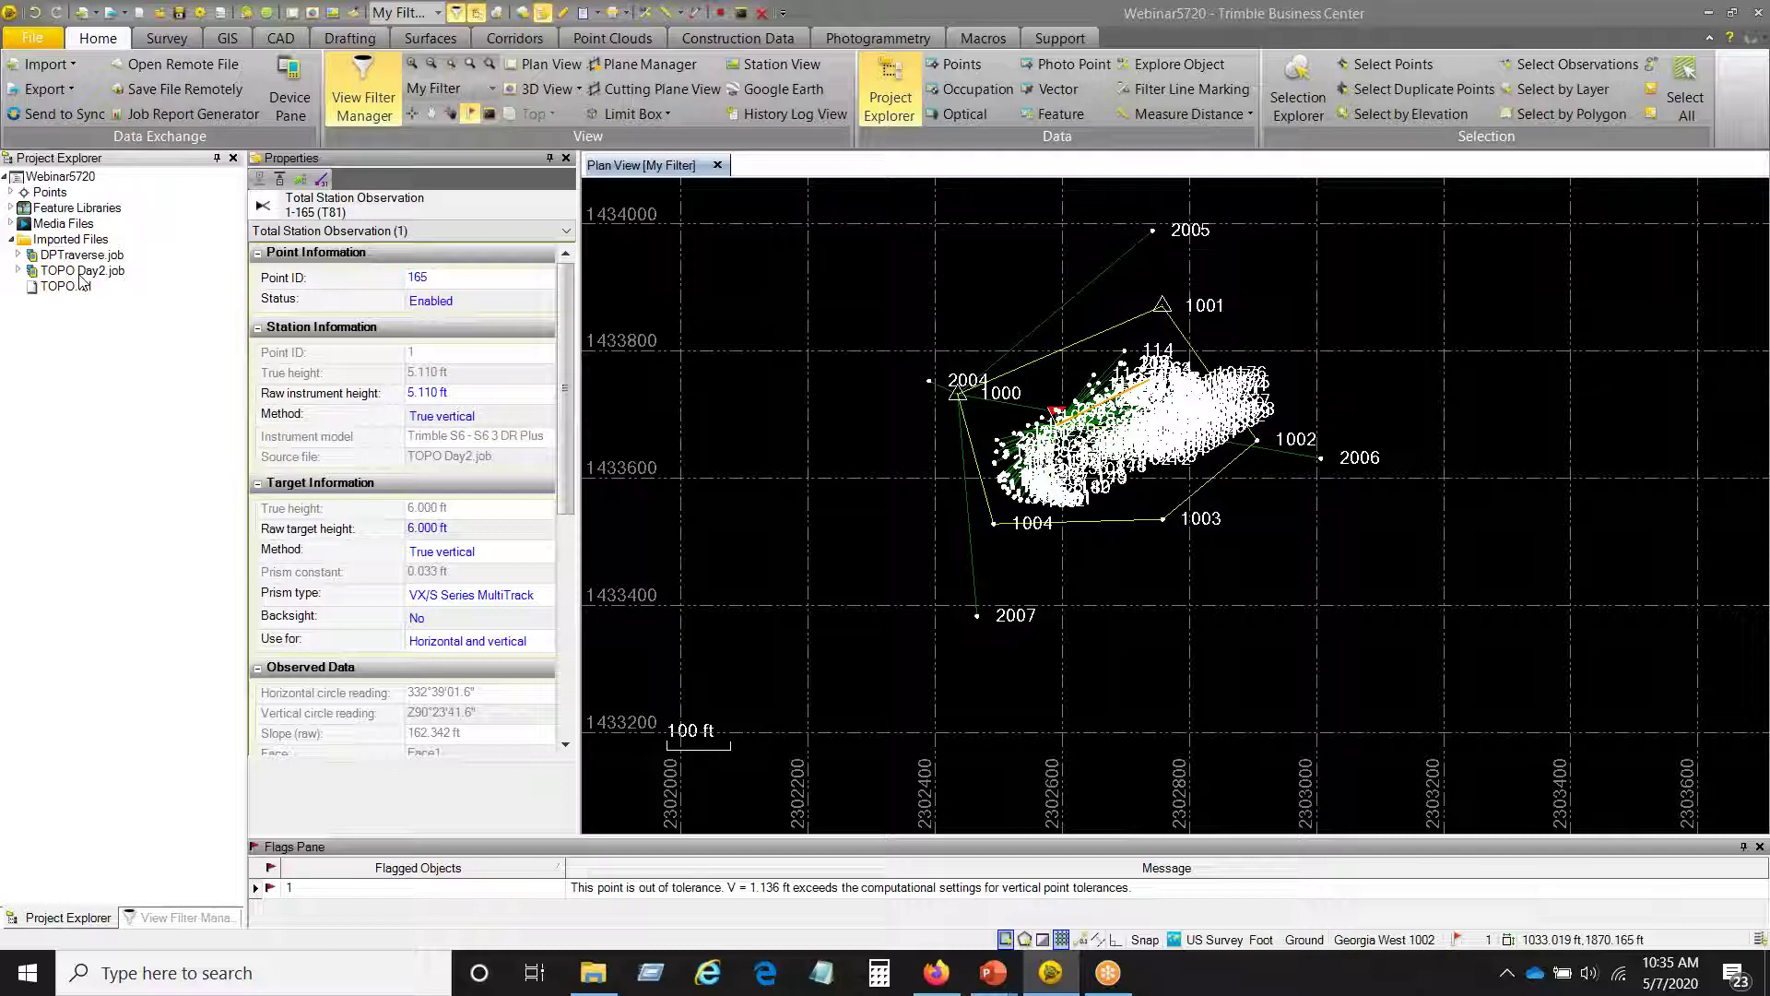
{"action": "left_click", "coordinate": [20, 255]}
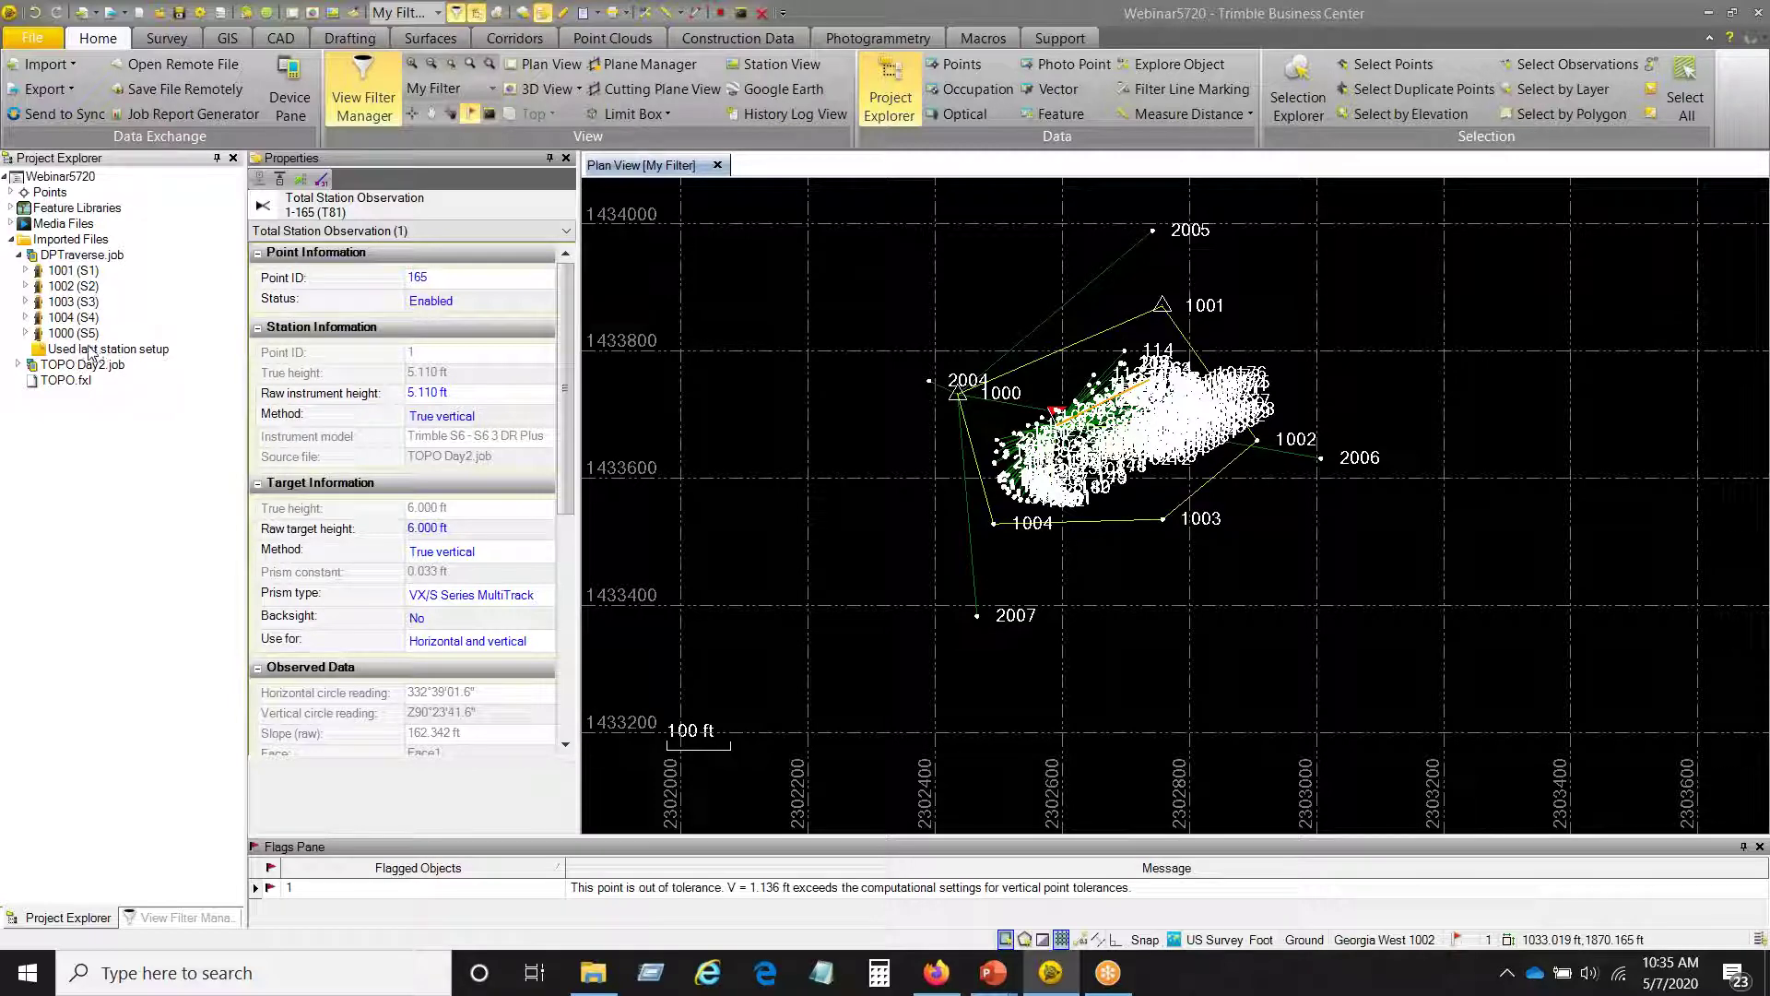
- Examine the Set 1 observations and the backbearing to 1003 at station setup 1004 (S4), and collapse that setup again
{"action": "left_click", "coordinate": [27, 318]}
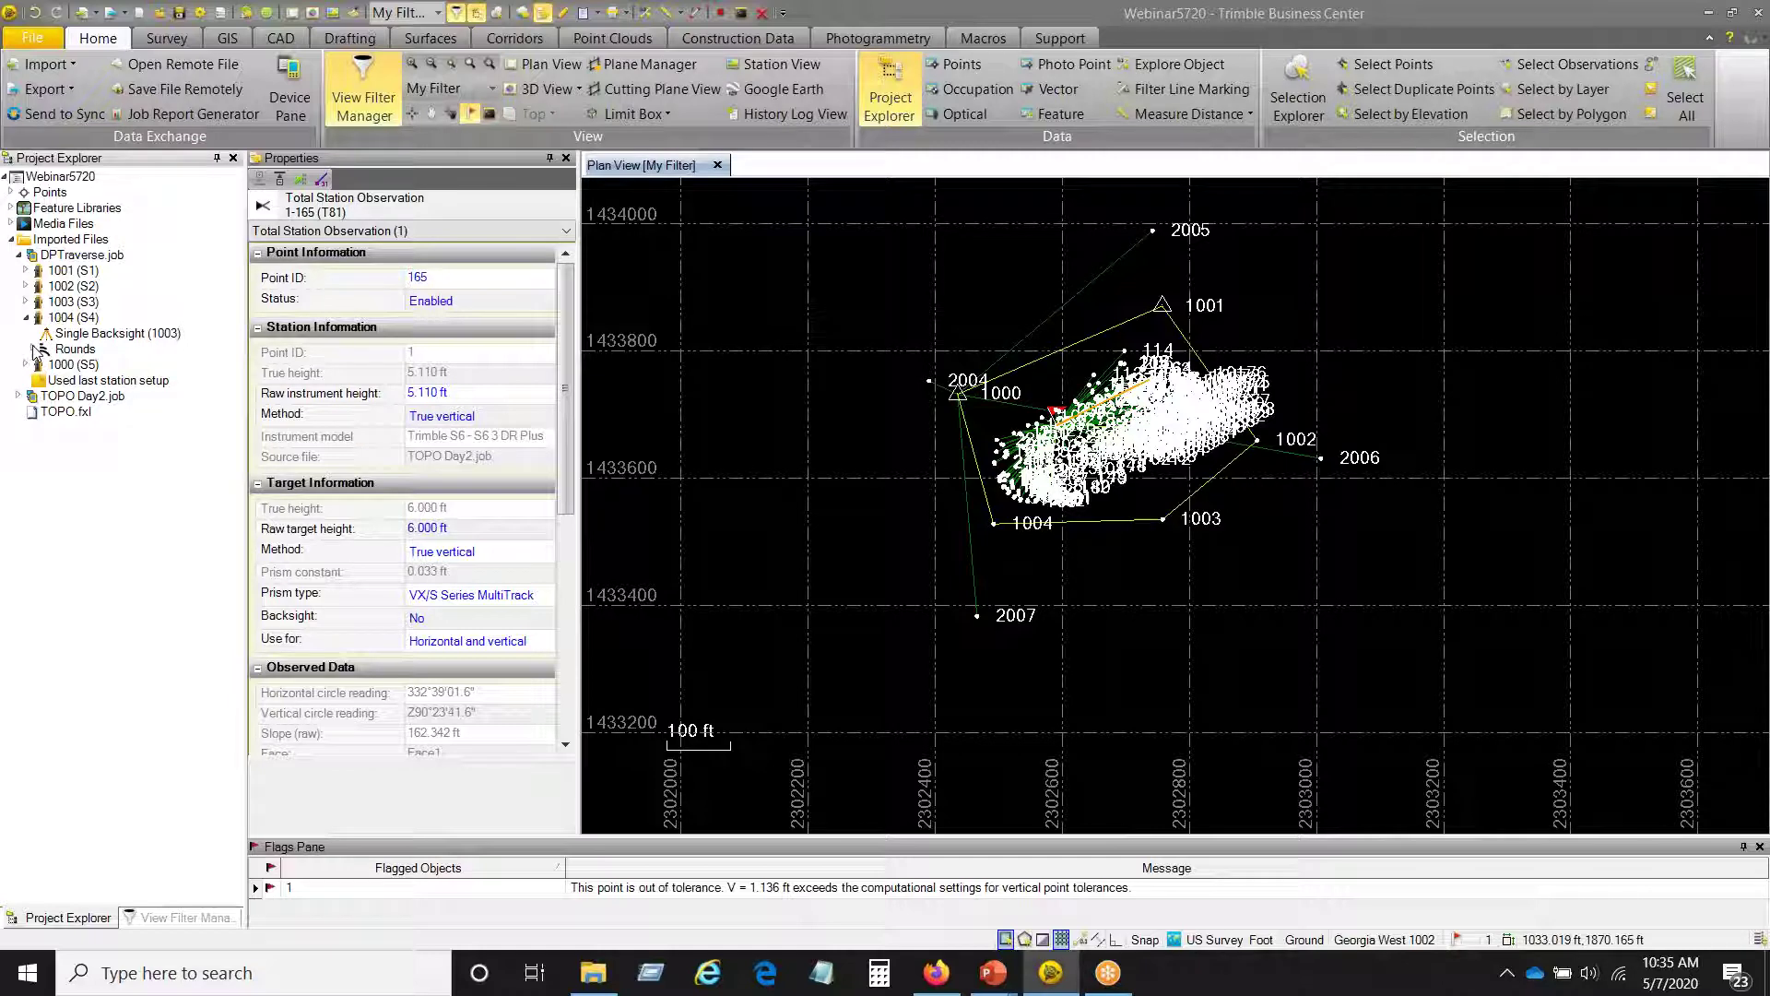
{"action": "left_click", "coordinate": [34, 351]}
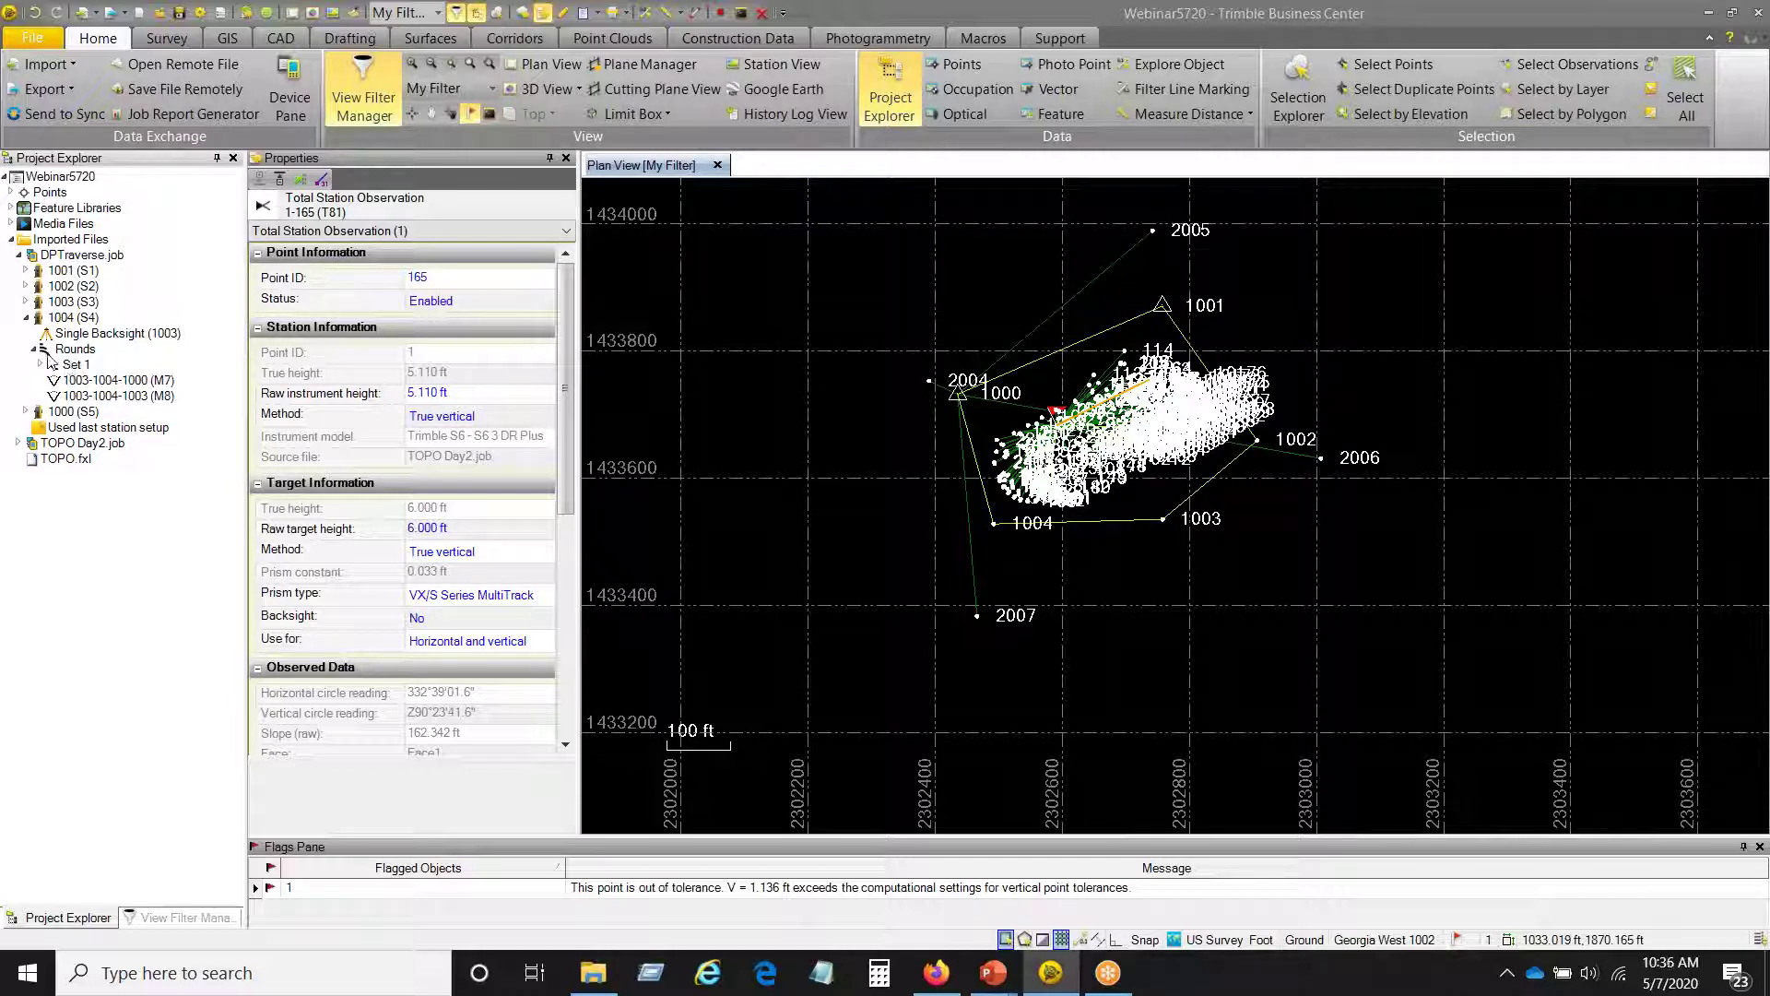
{"action": "left_click", "coordinate": [42, 365]}
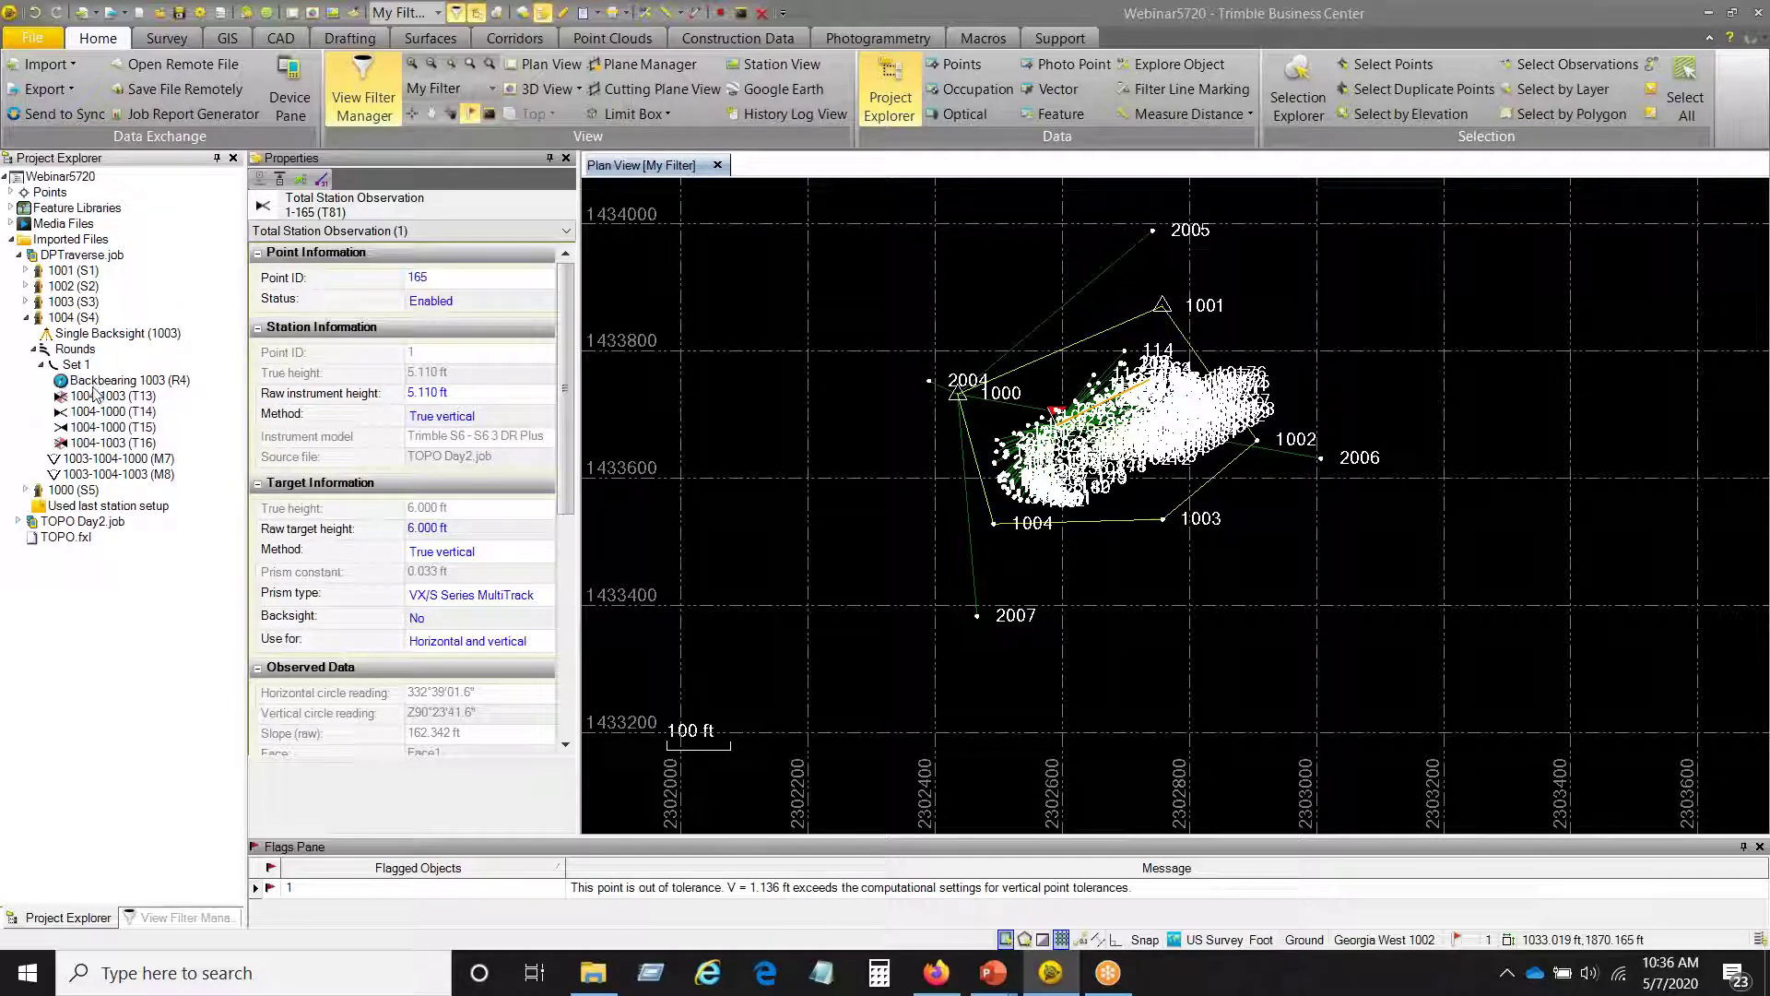
{"action": "left_click", "coordinate": [96, 381]}
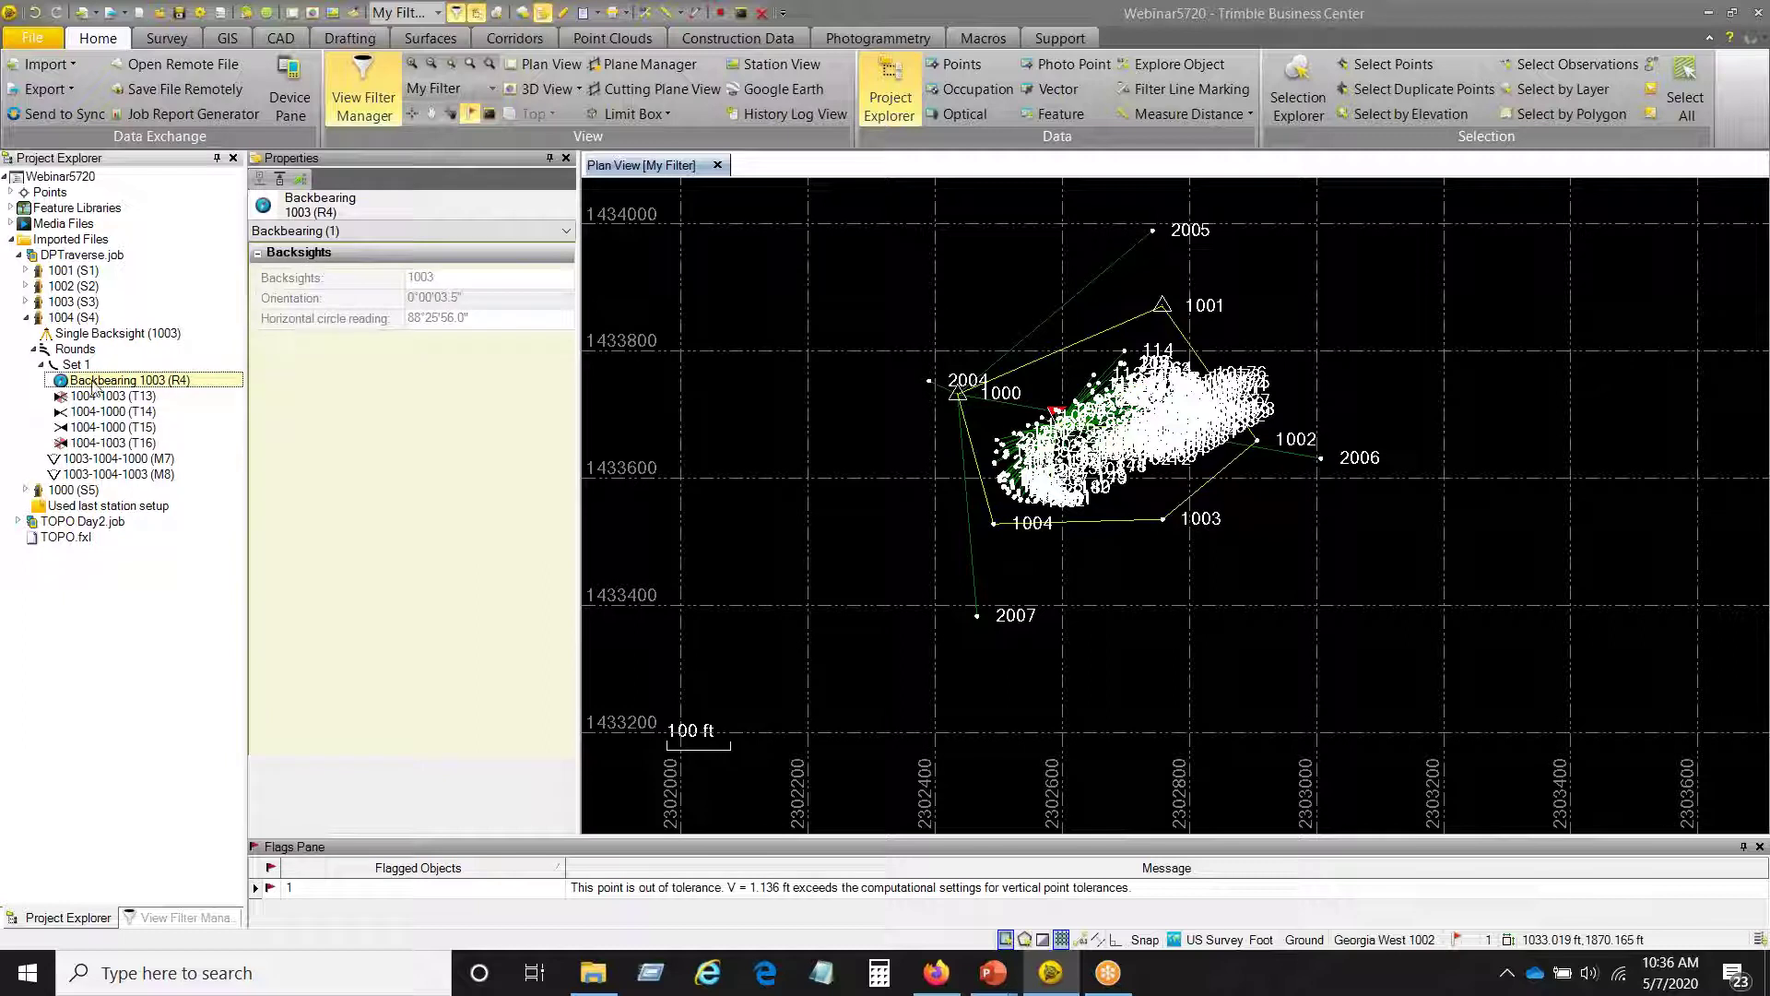
{"action": "left_click", "coordinate": [42, 365]}
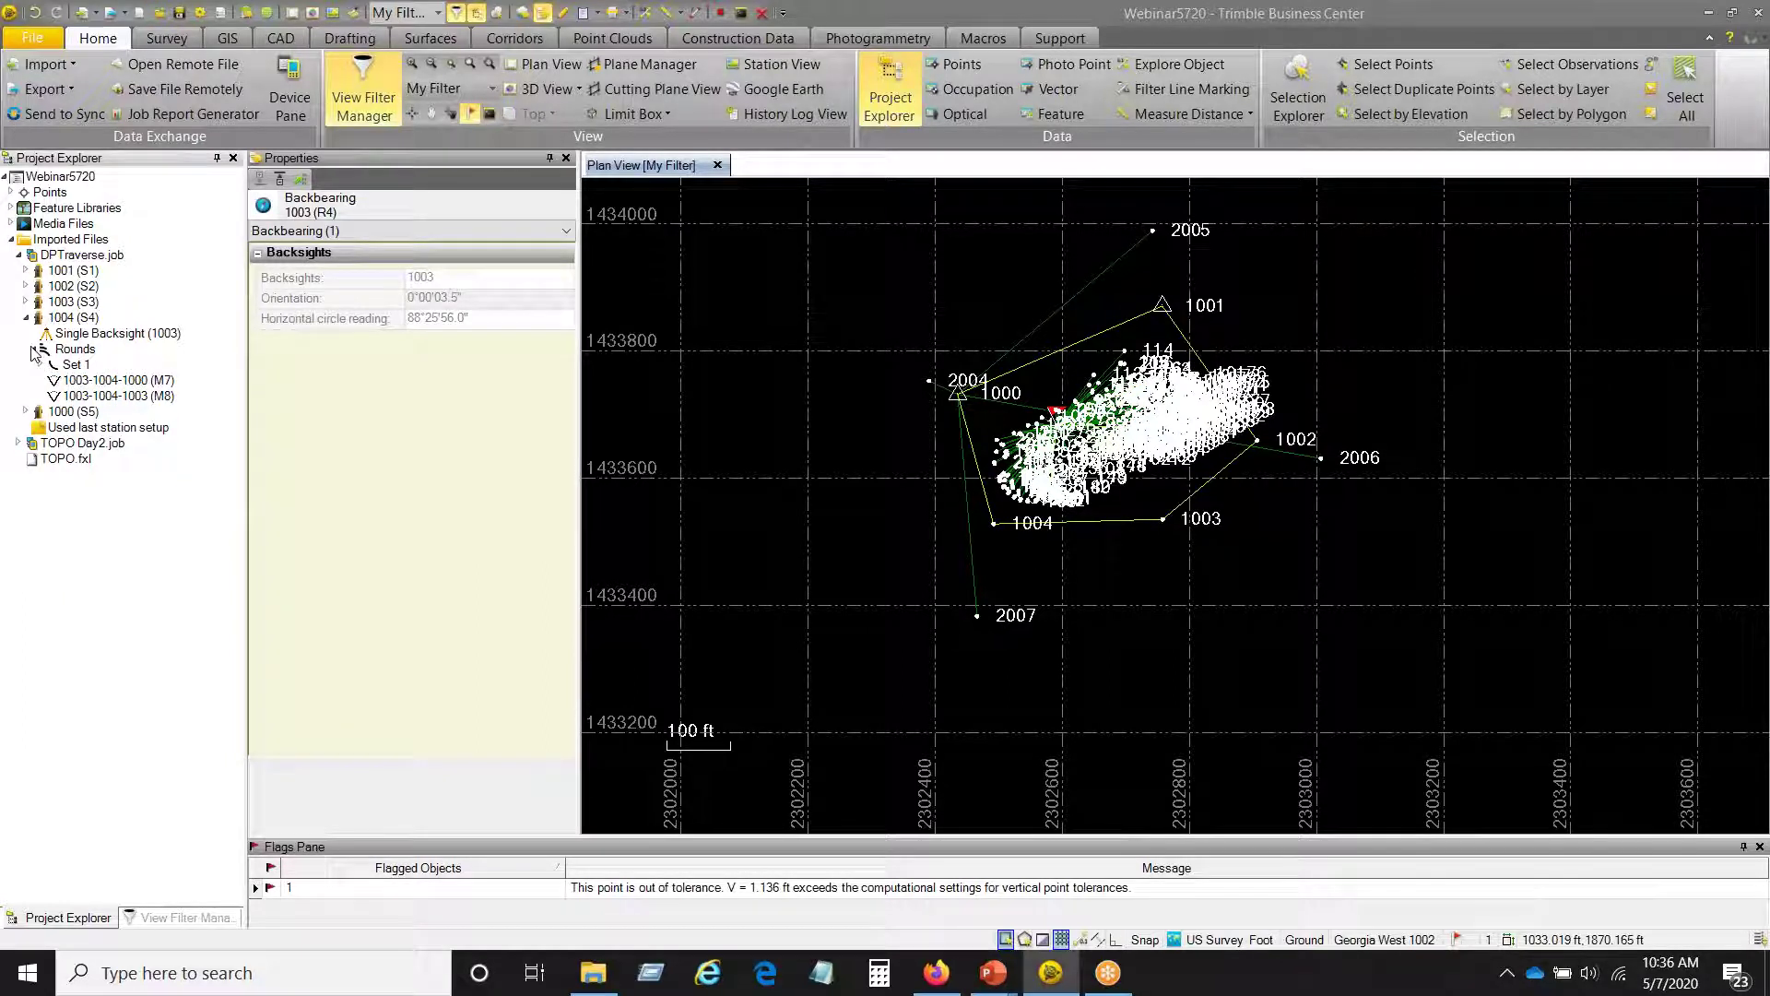
{"action": "left_click", "coordinate": [34, 350]}
{"action": "left_click", "coordinate": [25, 317]}
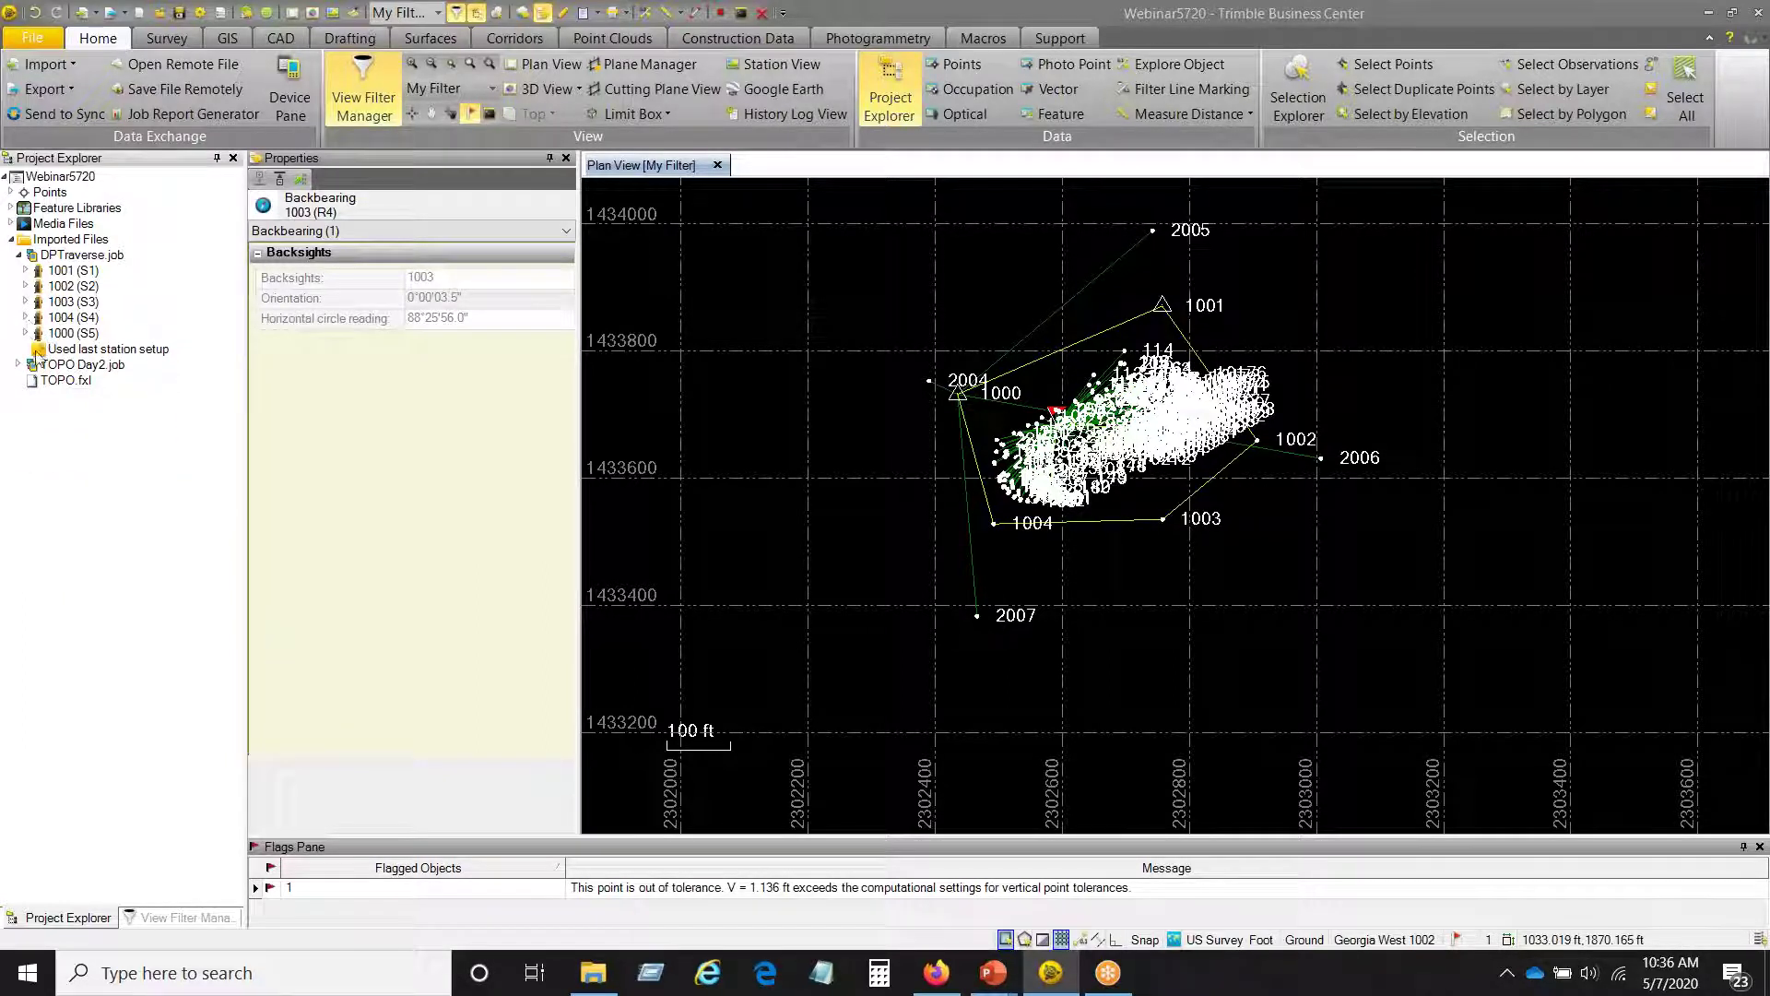
- Examine the corrections of station setup 1 (S6) in TOPO Day2.job and its observations under Backbearing 2 (R6)
{"action": "left_click", "coordinate": [19, 365]}
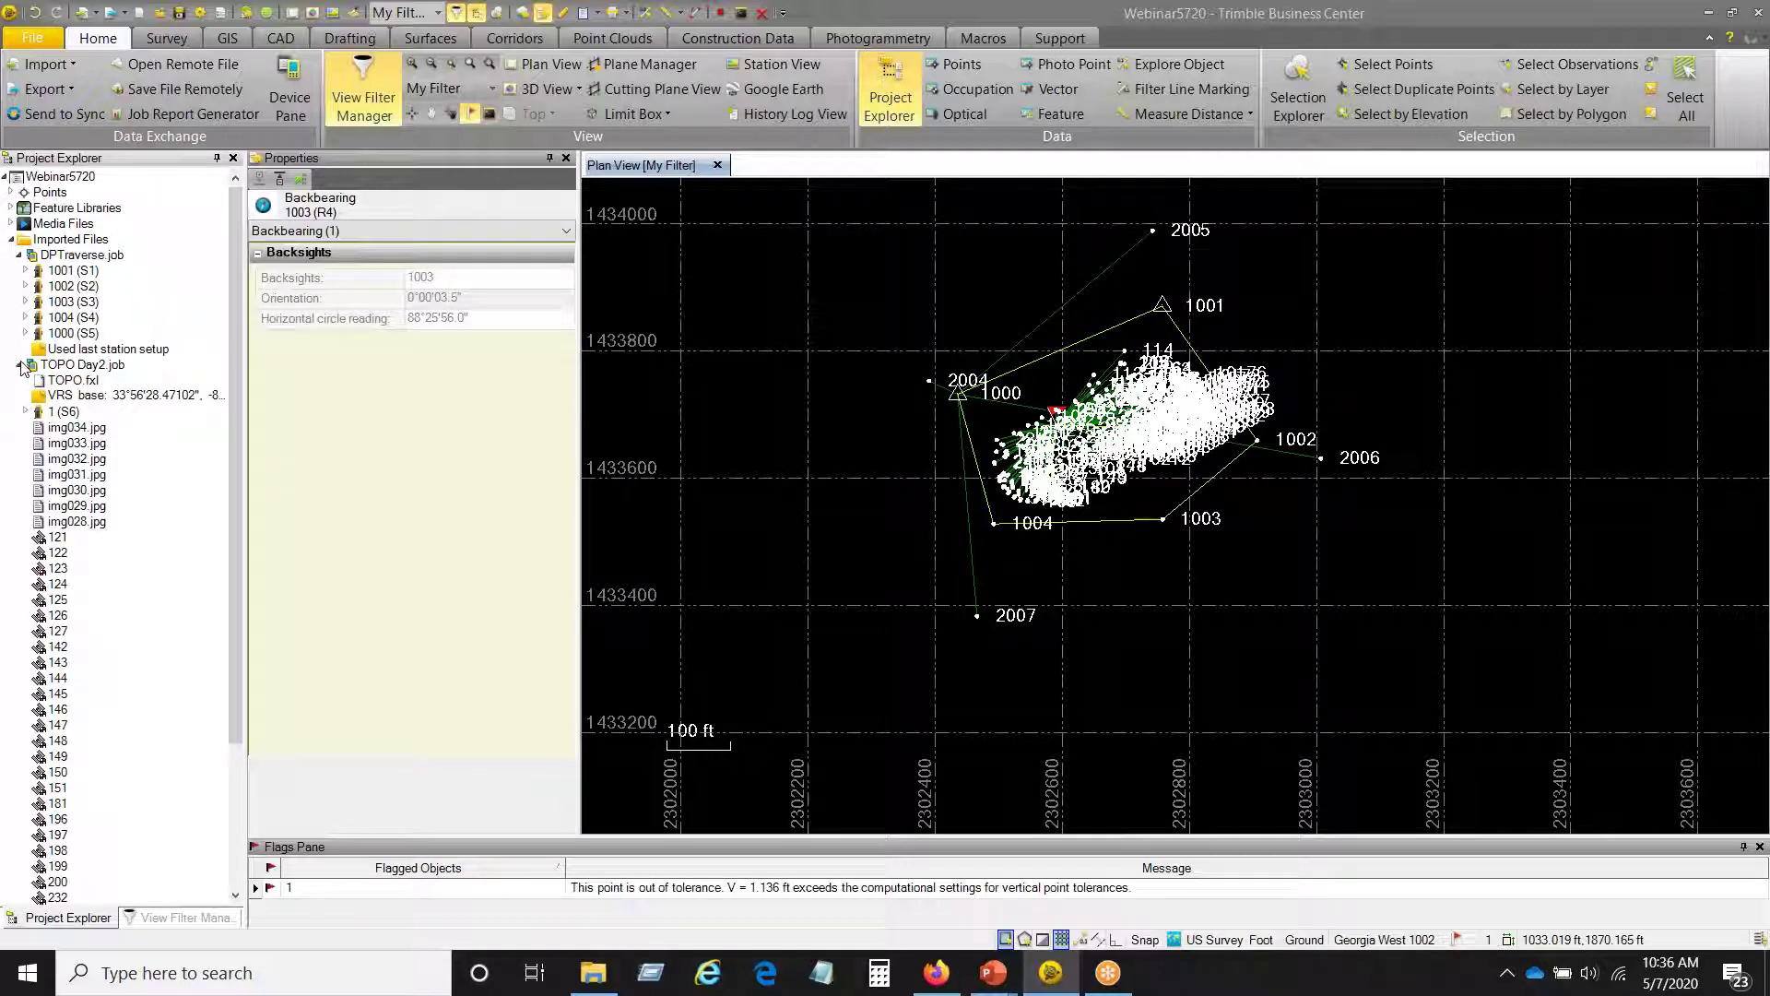
{"action": "left_click", "coordinate": [57, 412]}
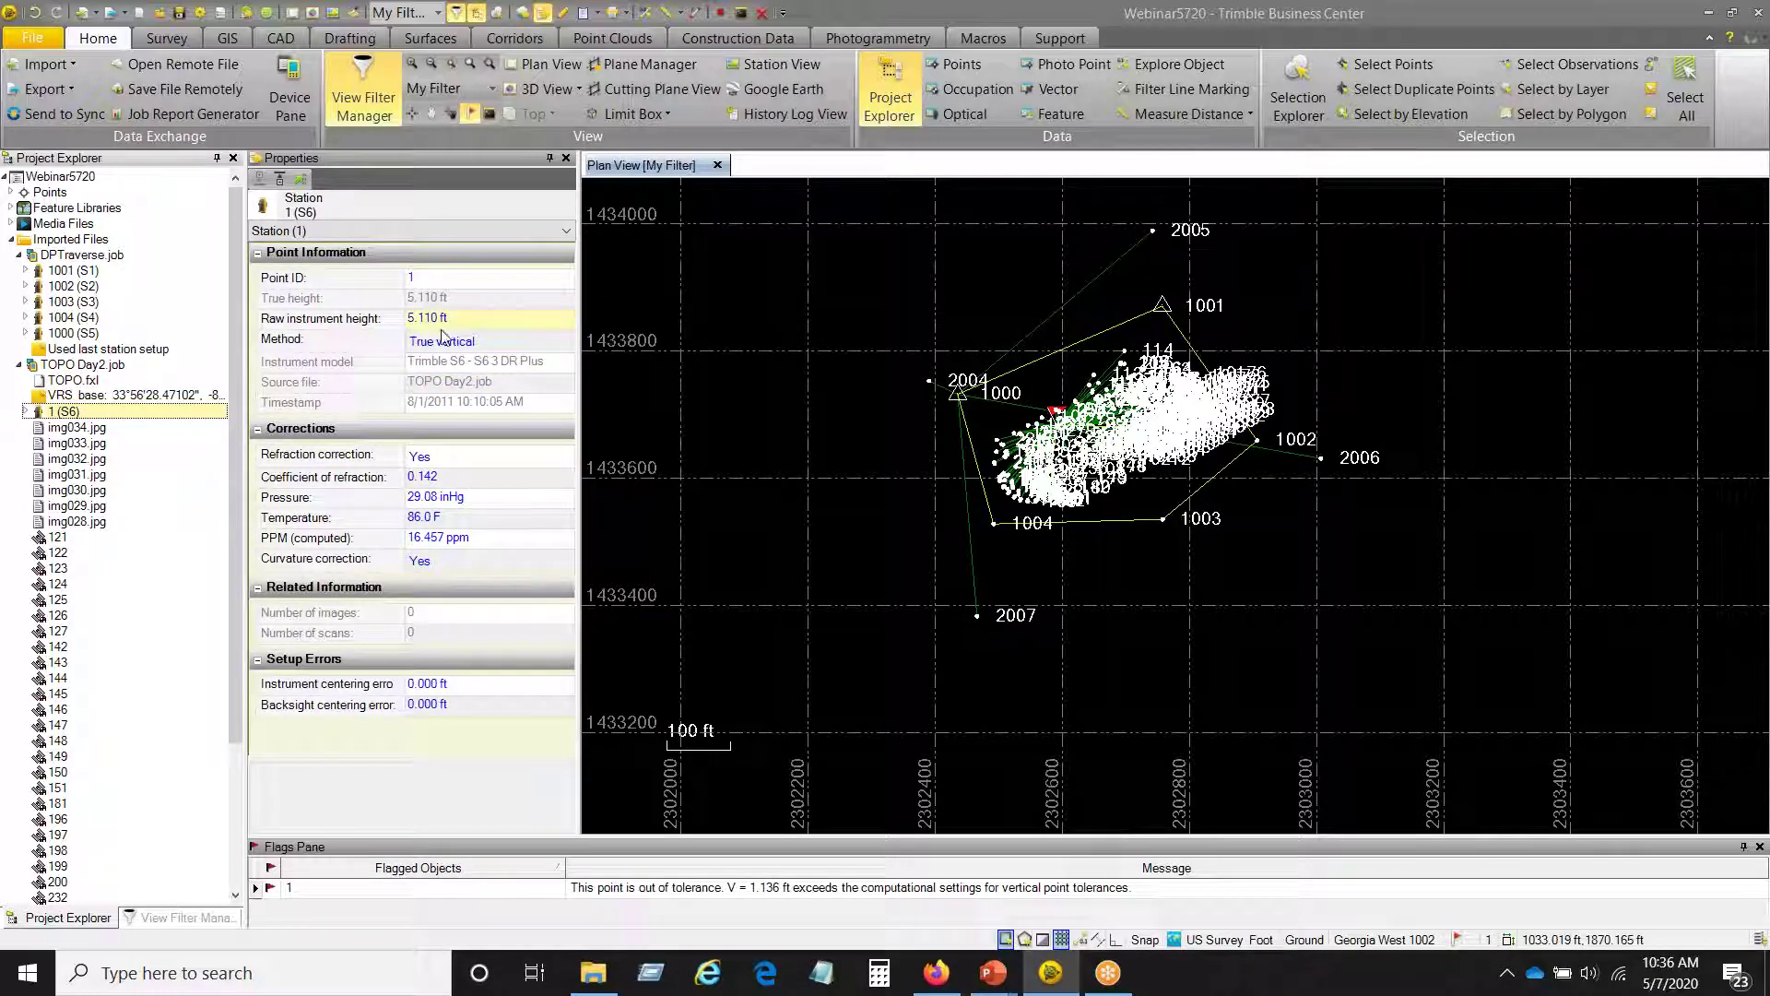
{"action": "left_click", "coordinate": [26, 412]}
{"action": "left_click", "coordinate": [34, 444]}
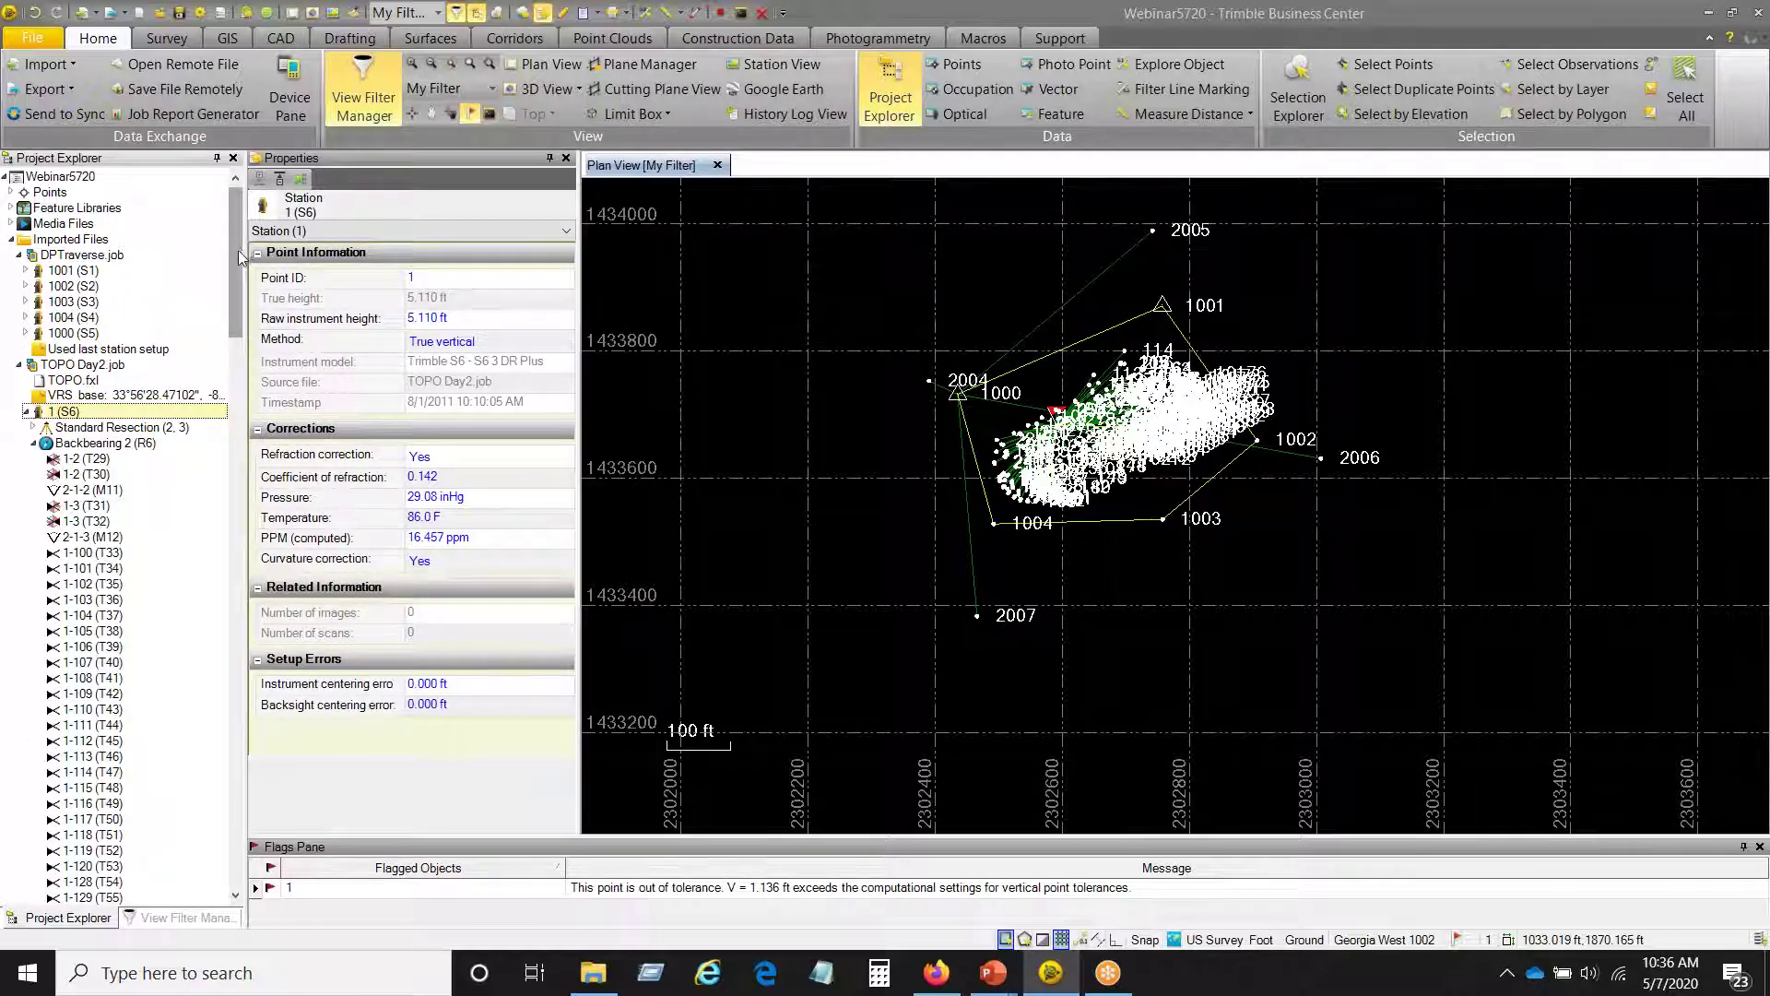
{"action": "scroll", "coordinate": [242, 313], "scroll_direction": "down", "scroll_amount": 7}
{"action": "scroll", "coordinate": [241, 332], "scroll_direction": "down", "scroll_amount": 4}
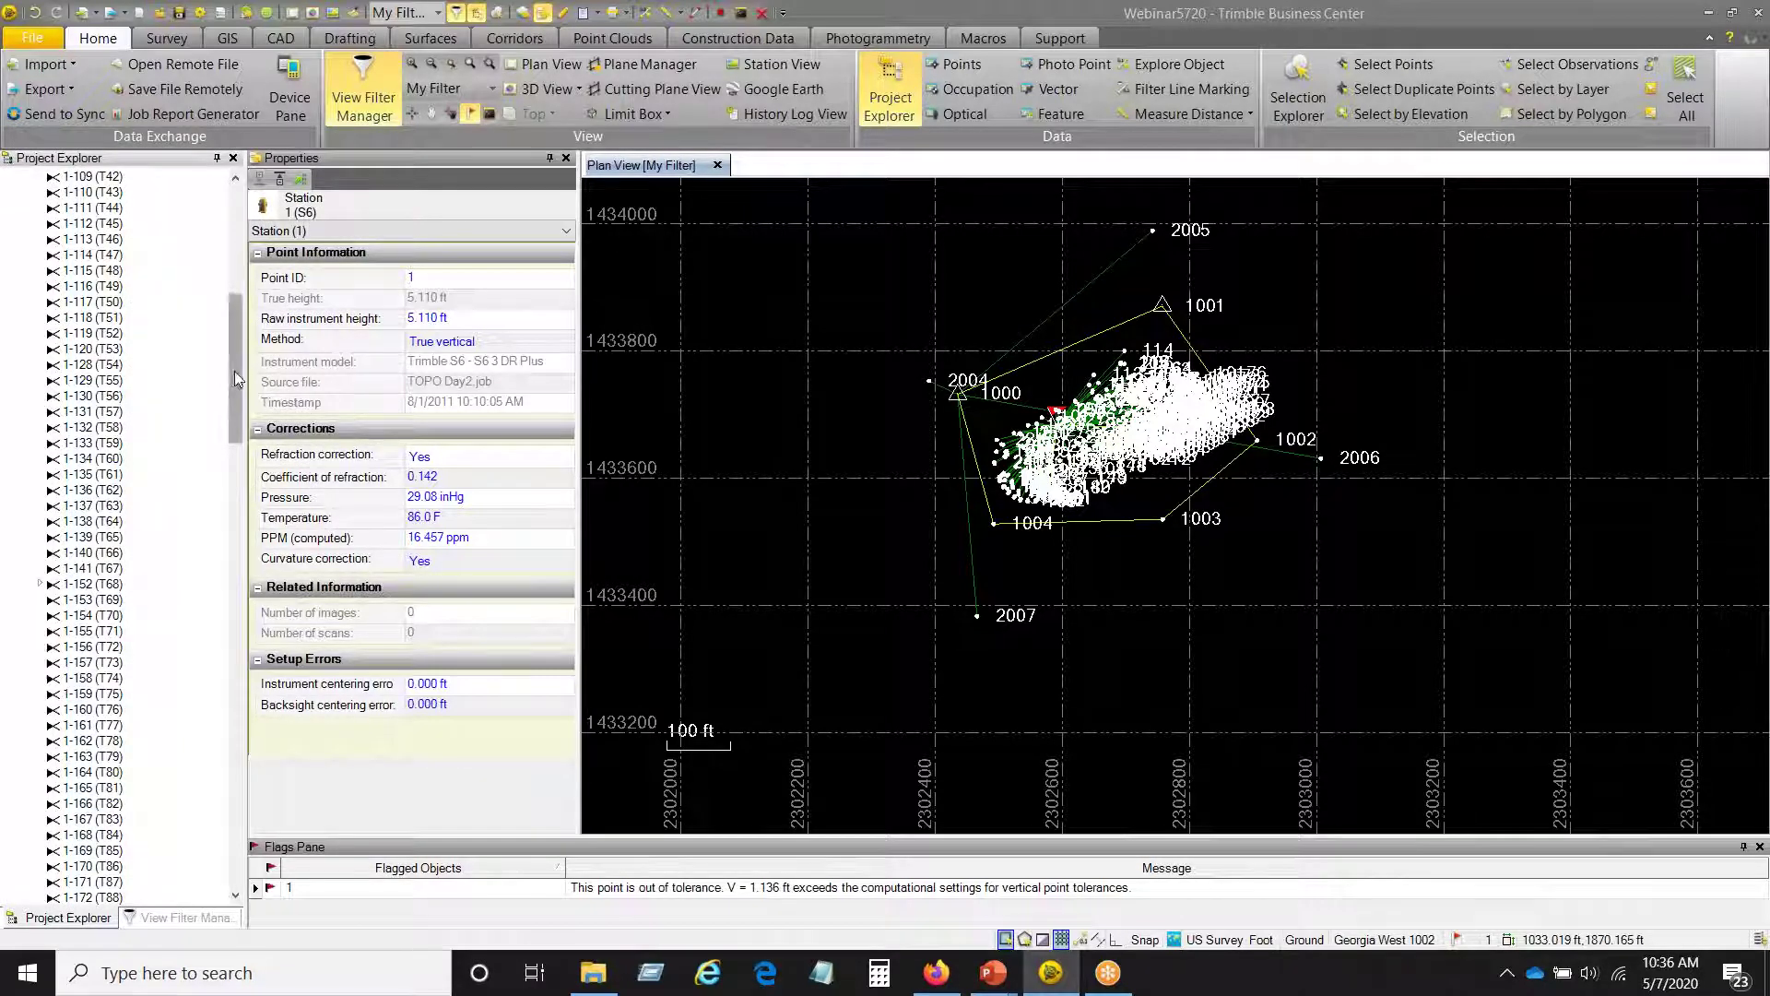
{"action": "left_click_drag", "start_coordinate": [237, 378], "coordinate": [237, 267]}
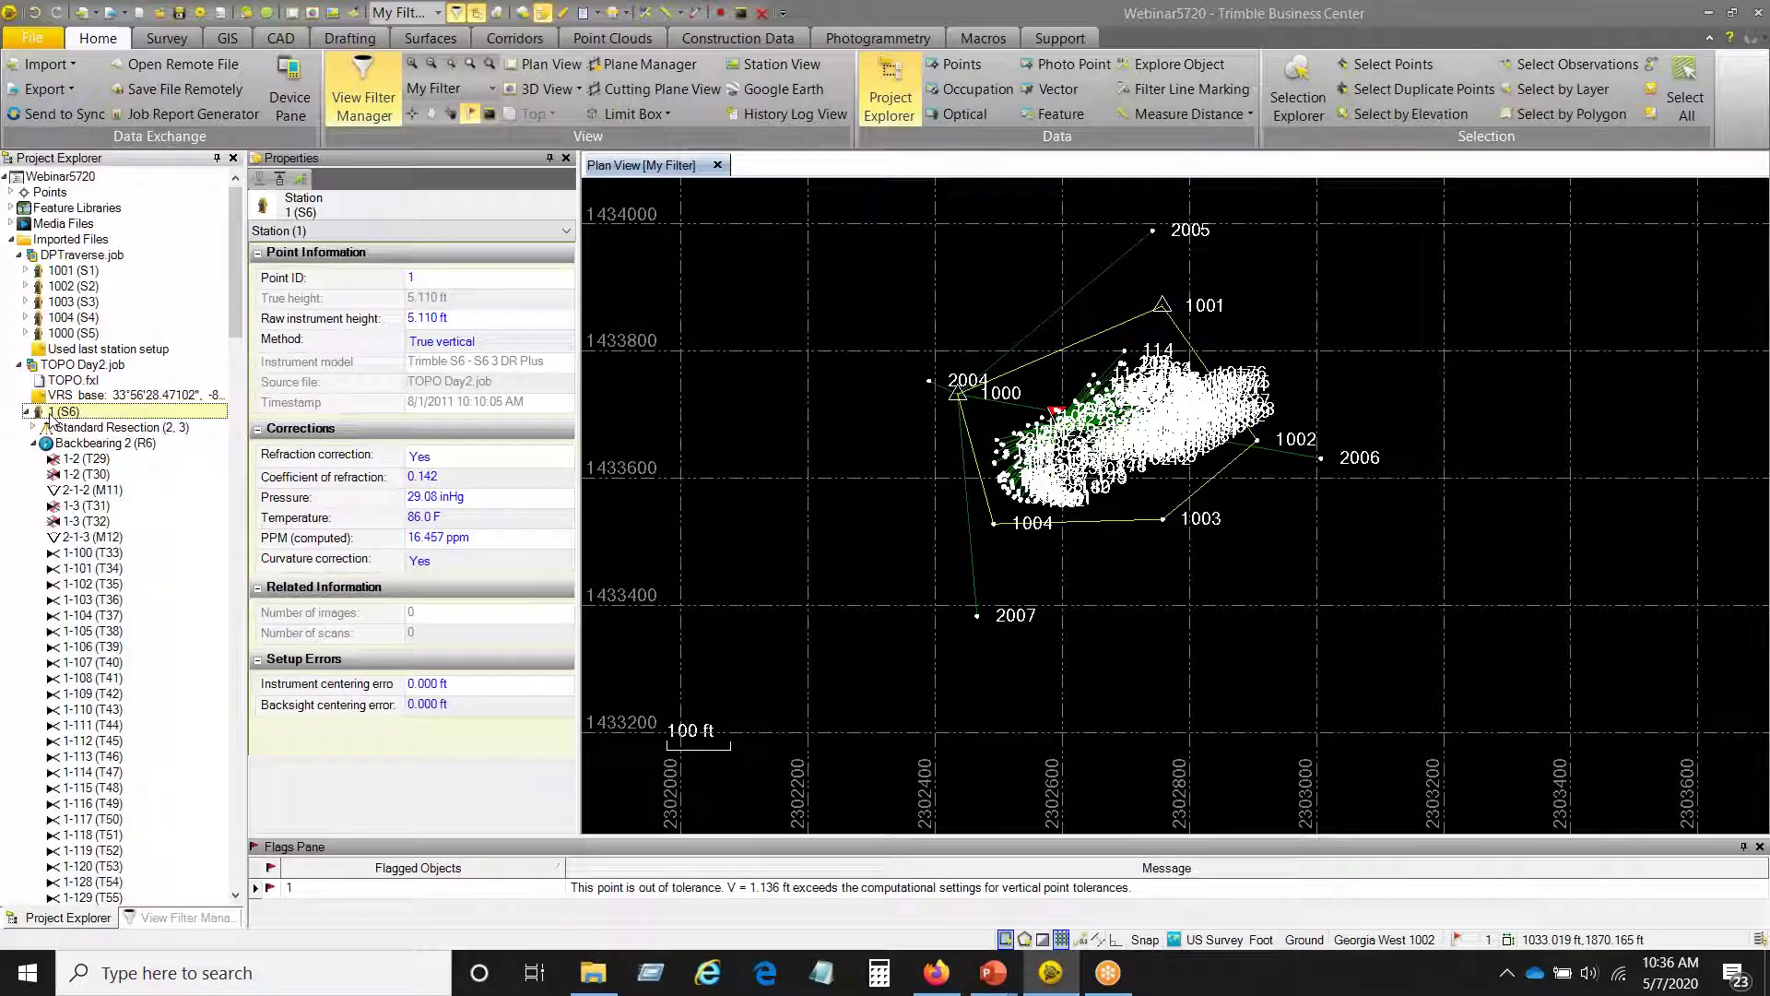
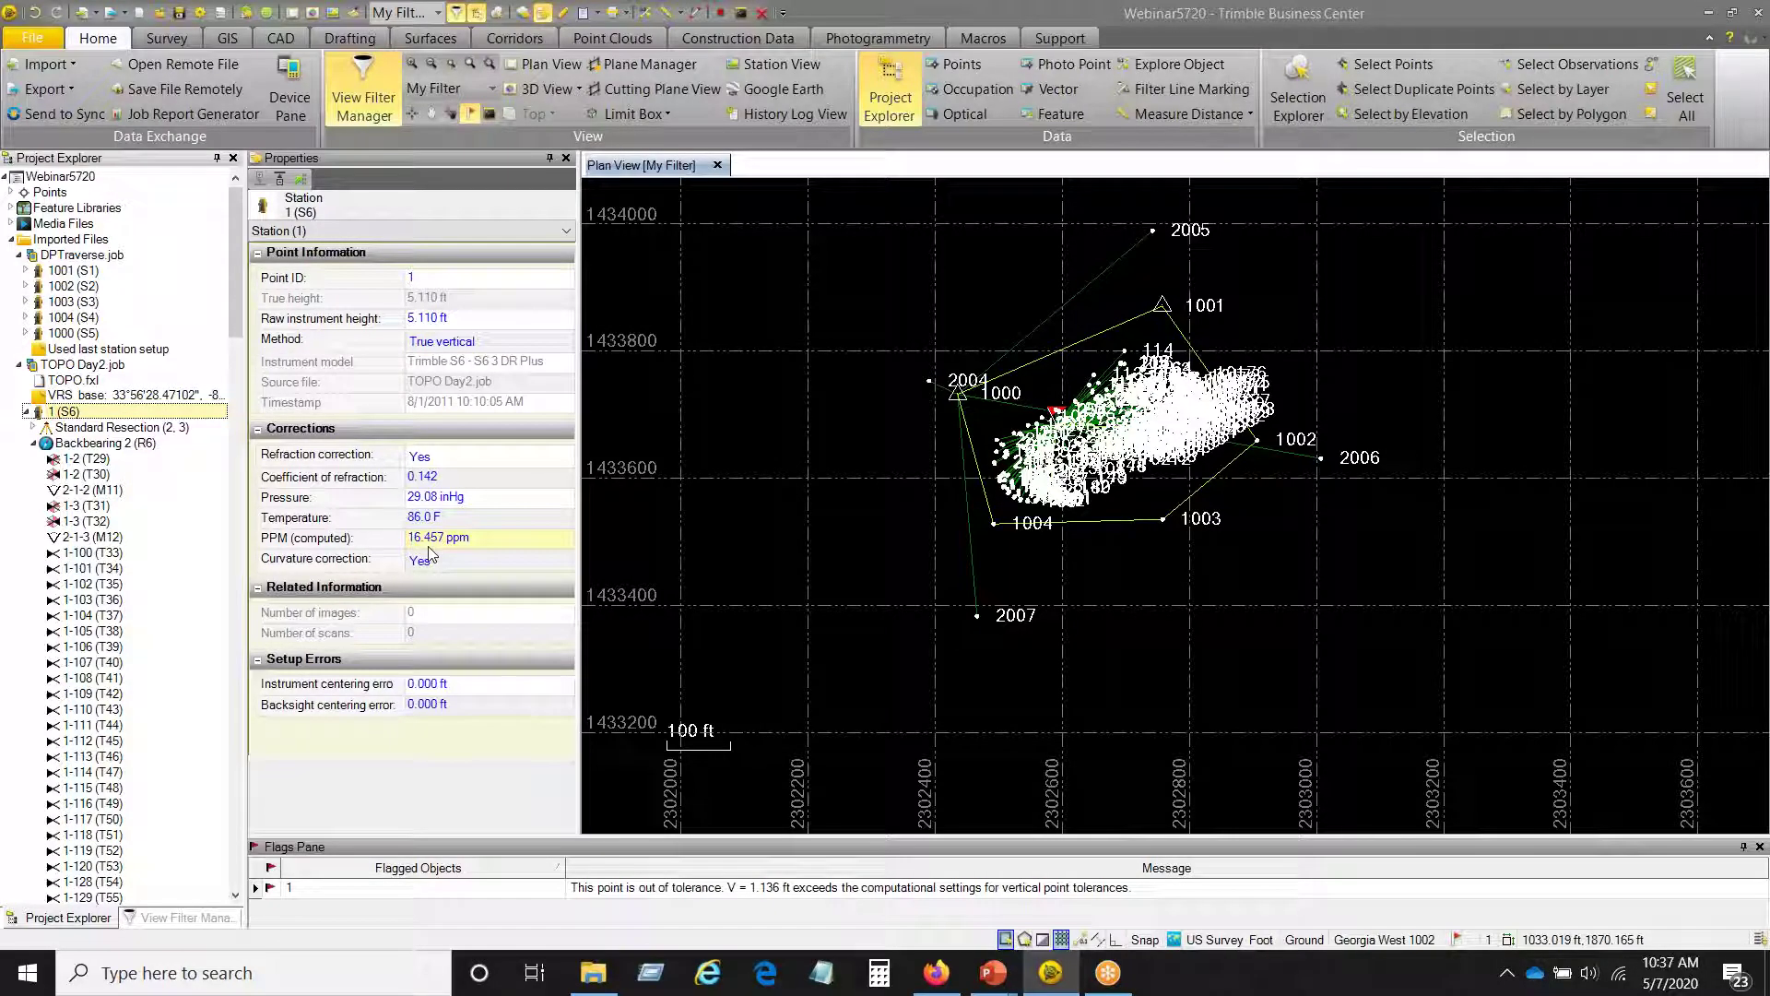
{"action": "scroll", "coordinate": [1030, 424], "scroll_direction": "up", "scroll_amount": 5}
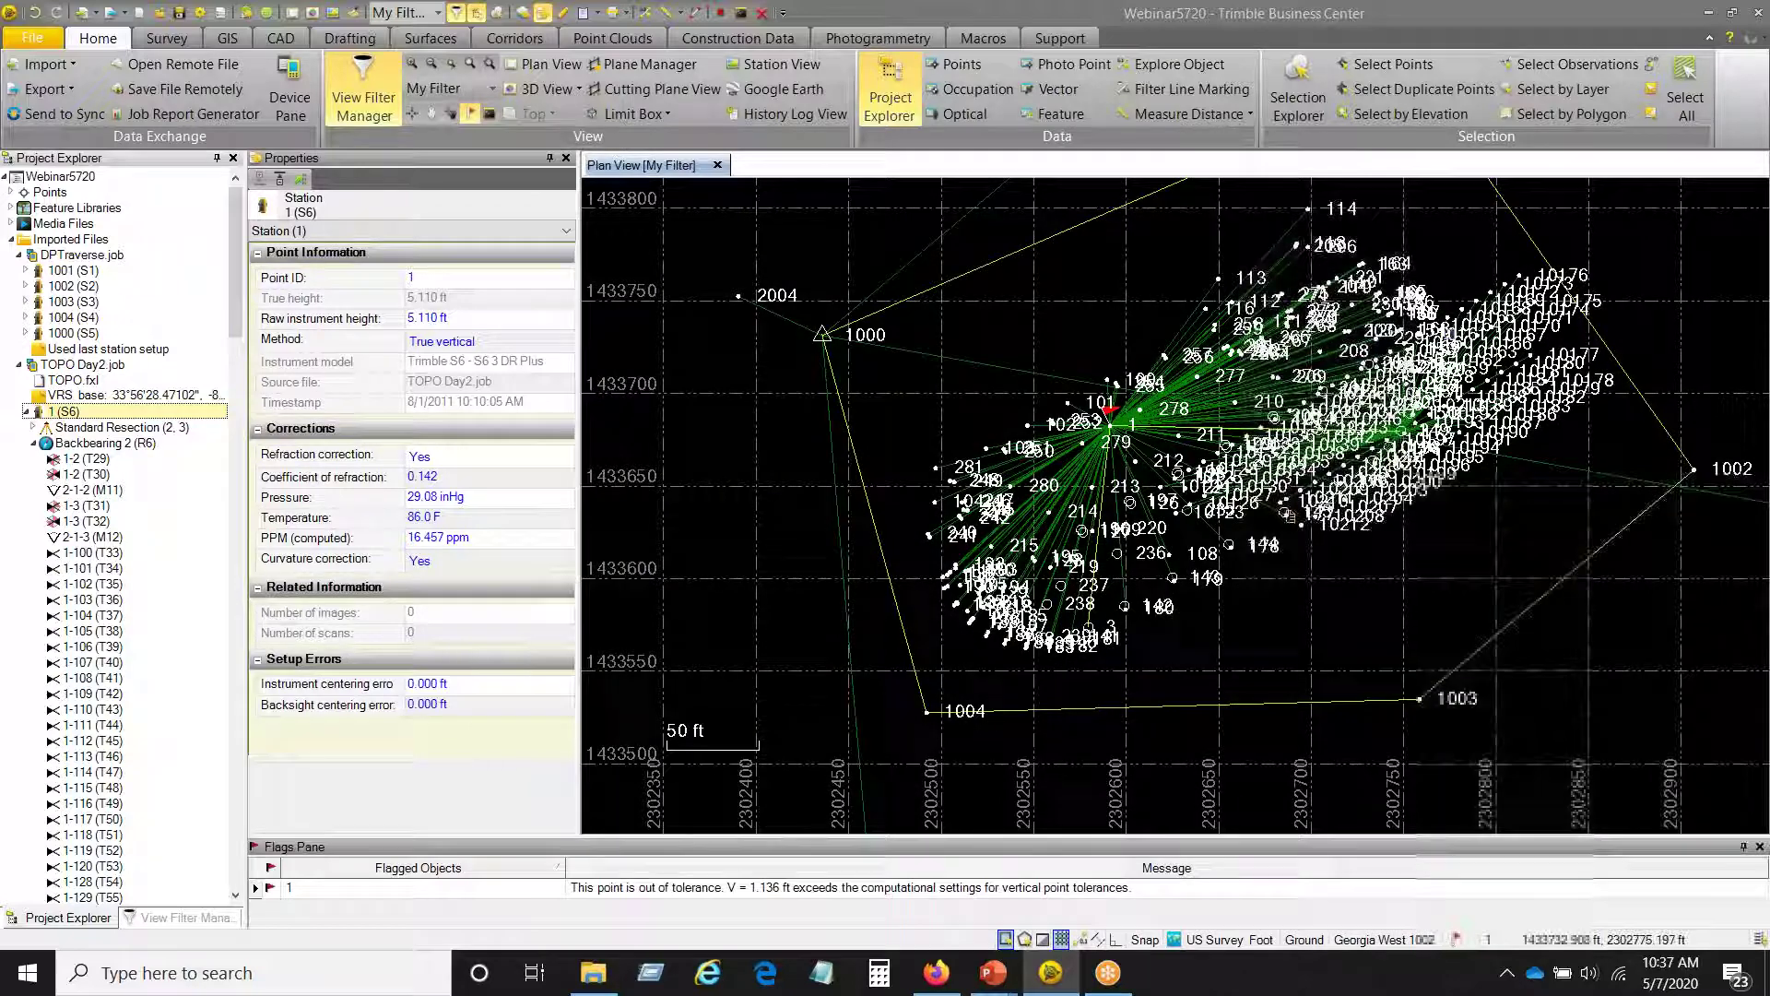
- Turn on feature code labels for the points through My Filter and check them in the plan view
{"action": "scroll", "coordinate": [1398, 488], "scroll_direction": "up", "scroll_amount": 3}
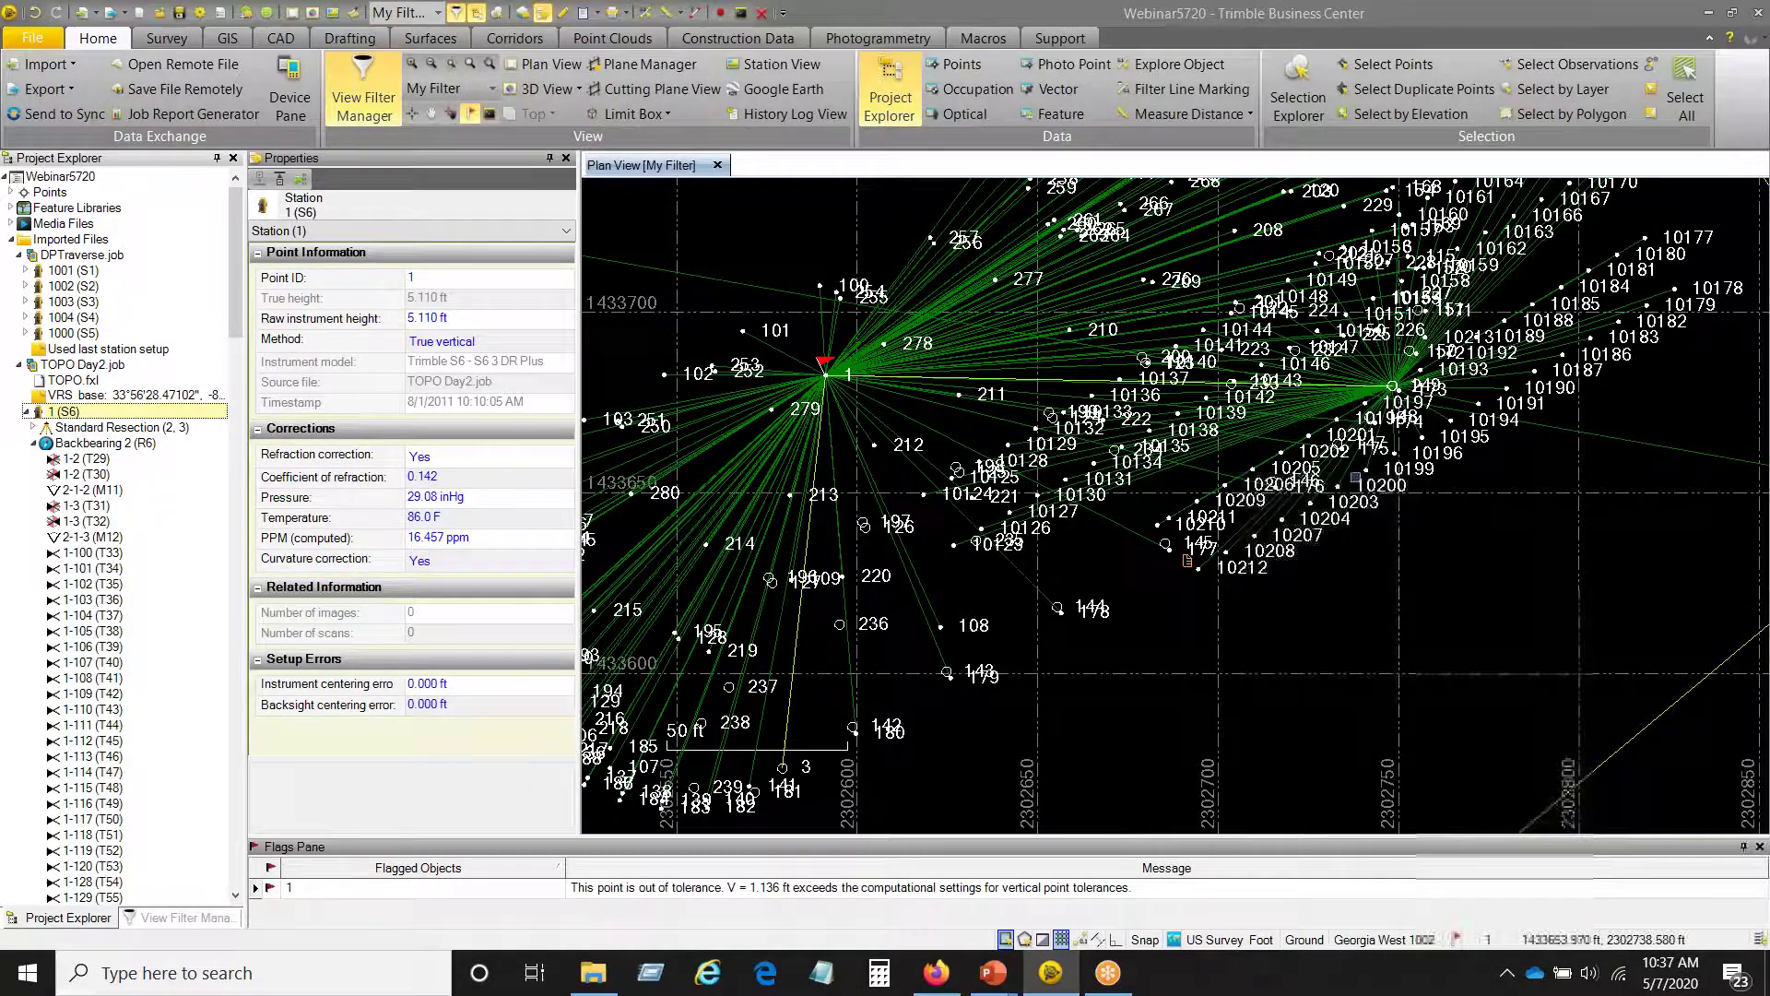
{"action": "middle_click_drag", "start_coordinate": [1446, 590], "coordinate": [1521, 629]}
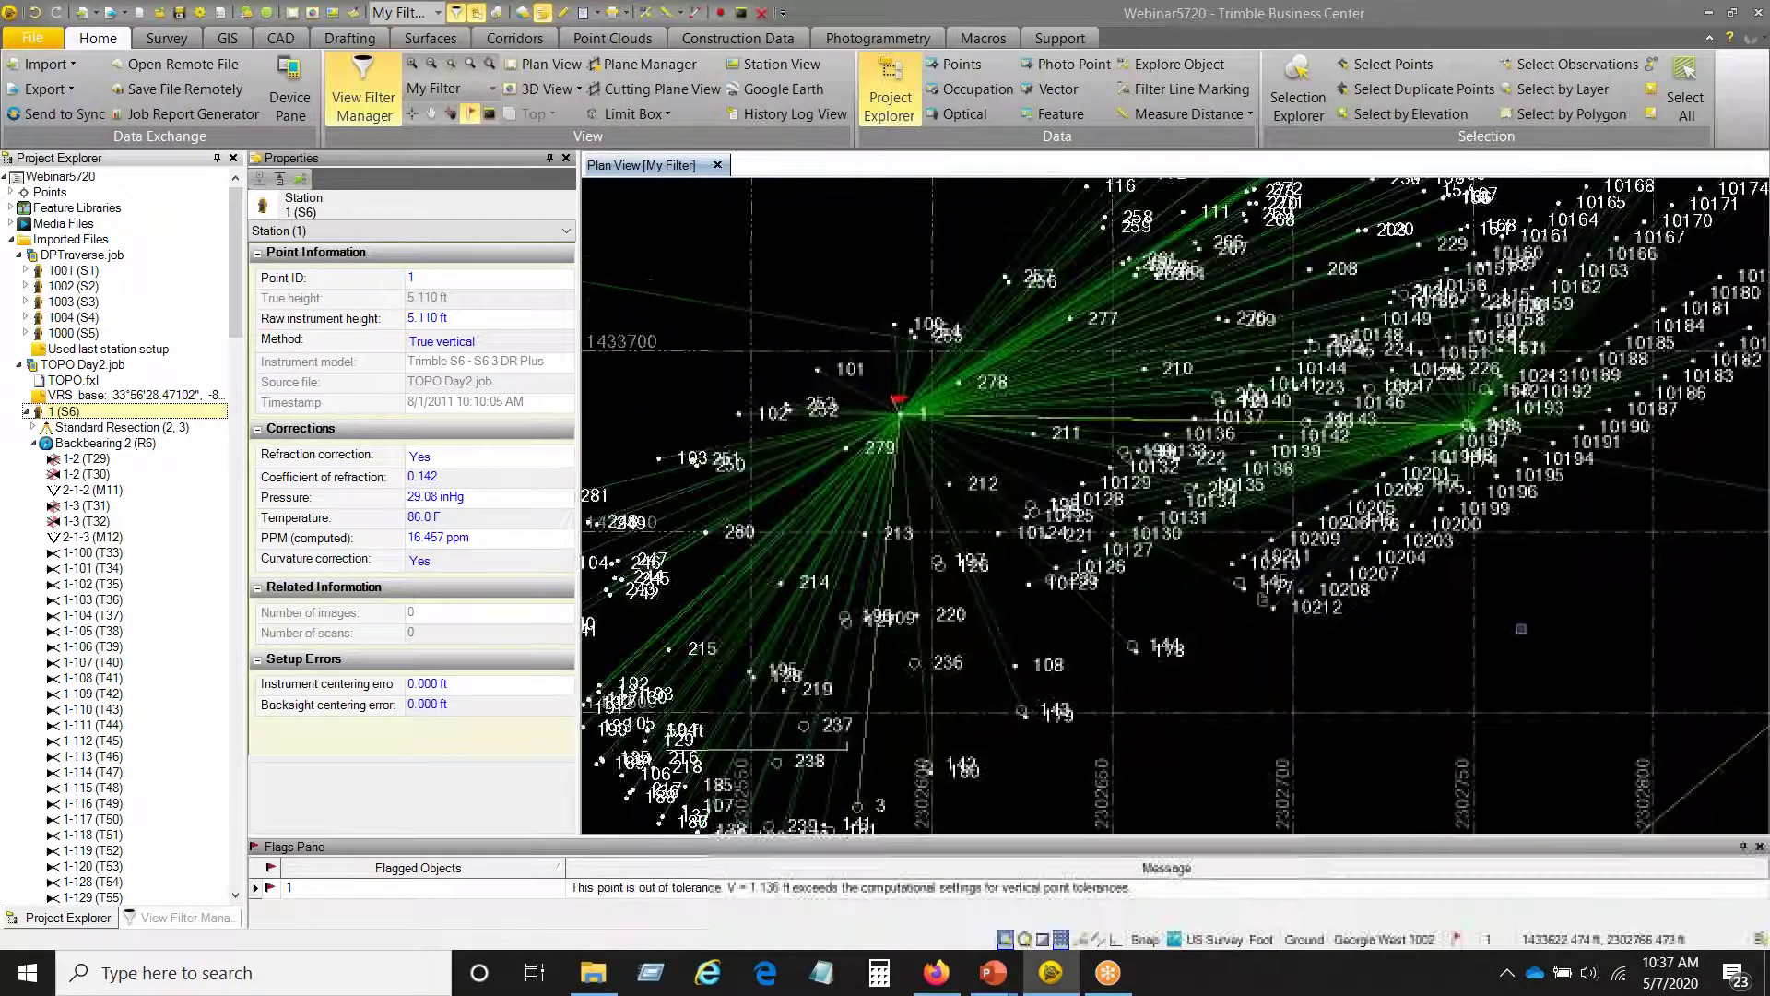
{"action": "left_click", "coordinate": [152, 918]}
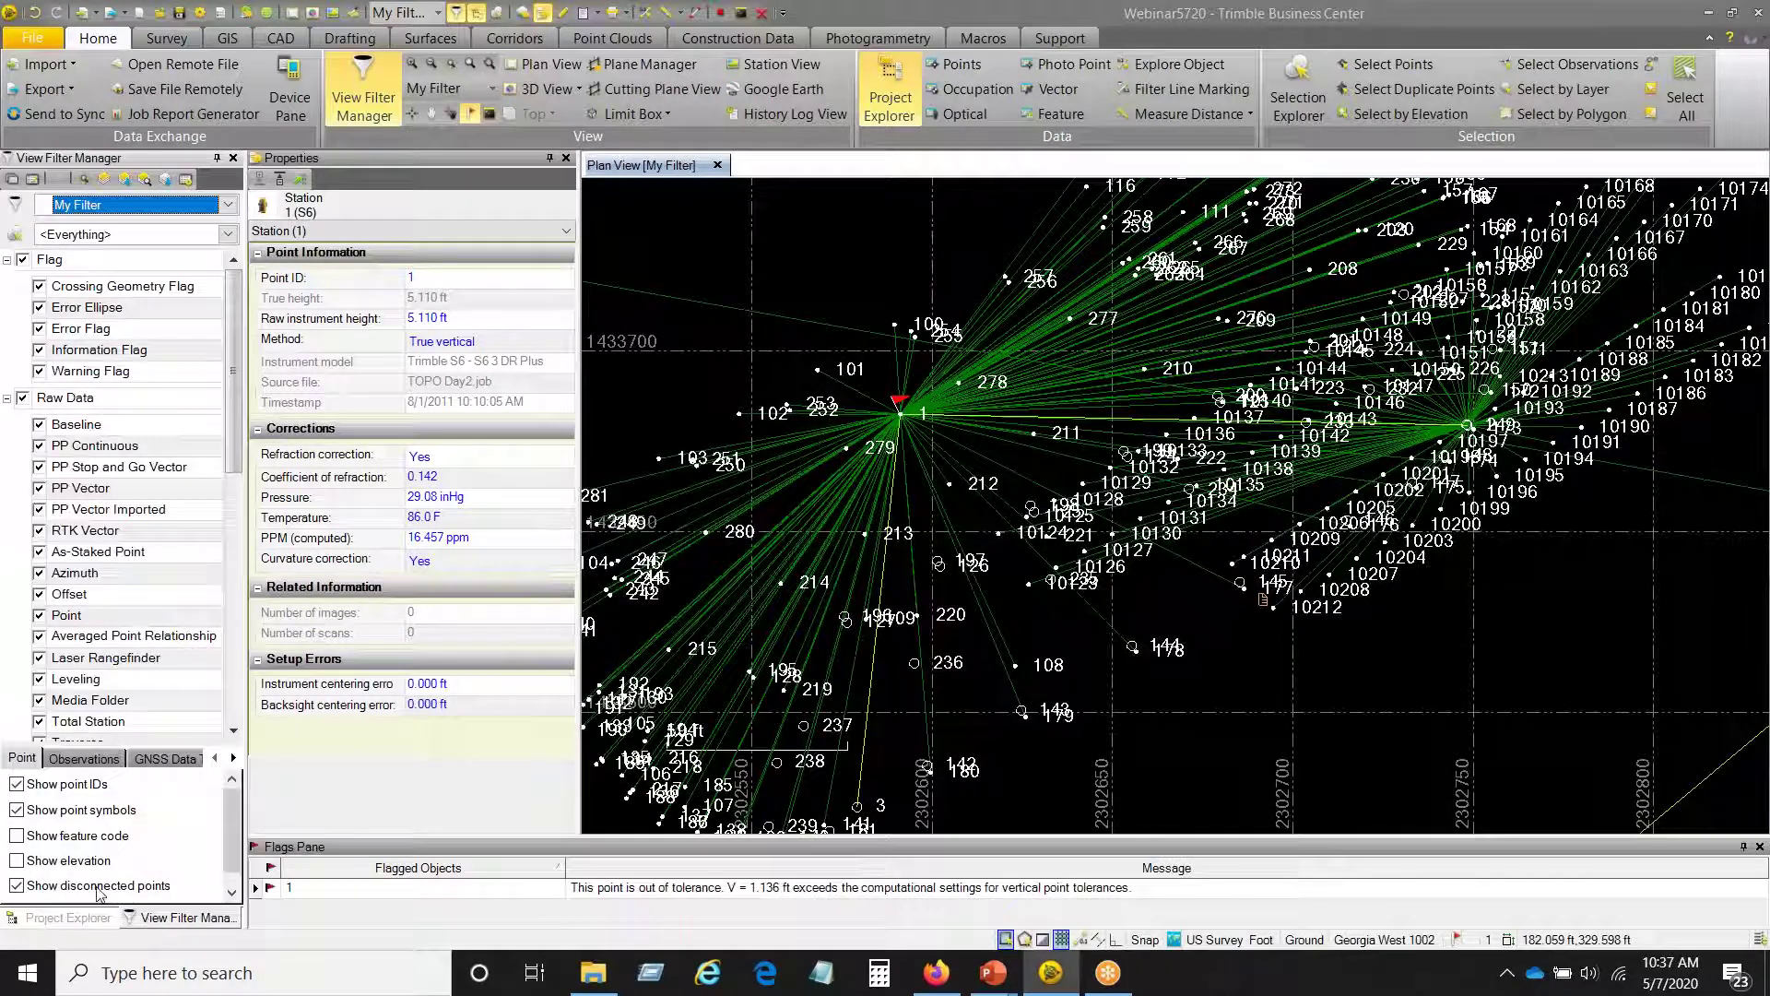
{"action": "left_click", "coordinate": [17, 836]}
{"action": "scroll", "coordinate": [1316, 618], "scroll_direction": "up", "scroll_amount": 3}
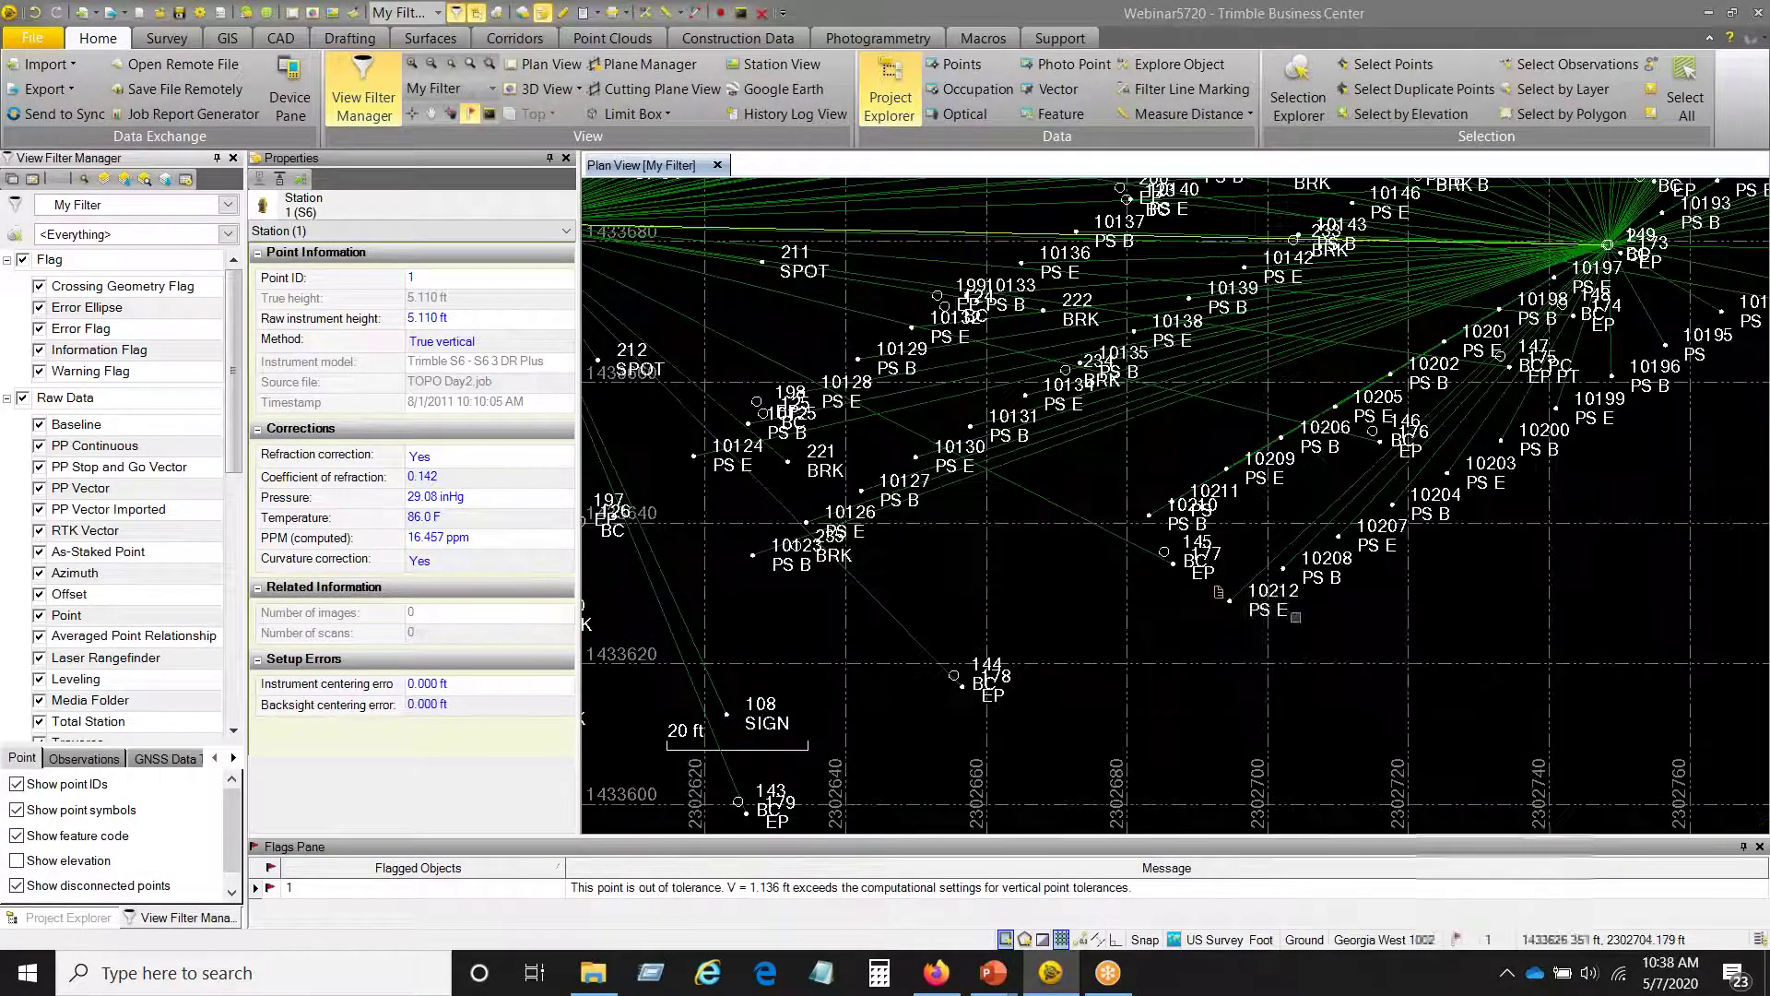
{"action": "scroll", "coordinate": [1253, 621], "scroll_direction": "down", "scroll_amount": 5}
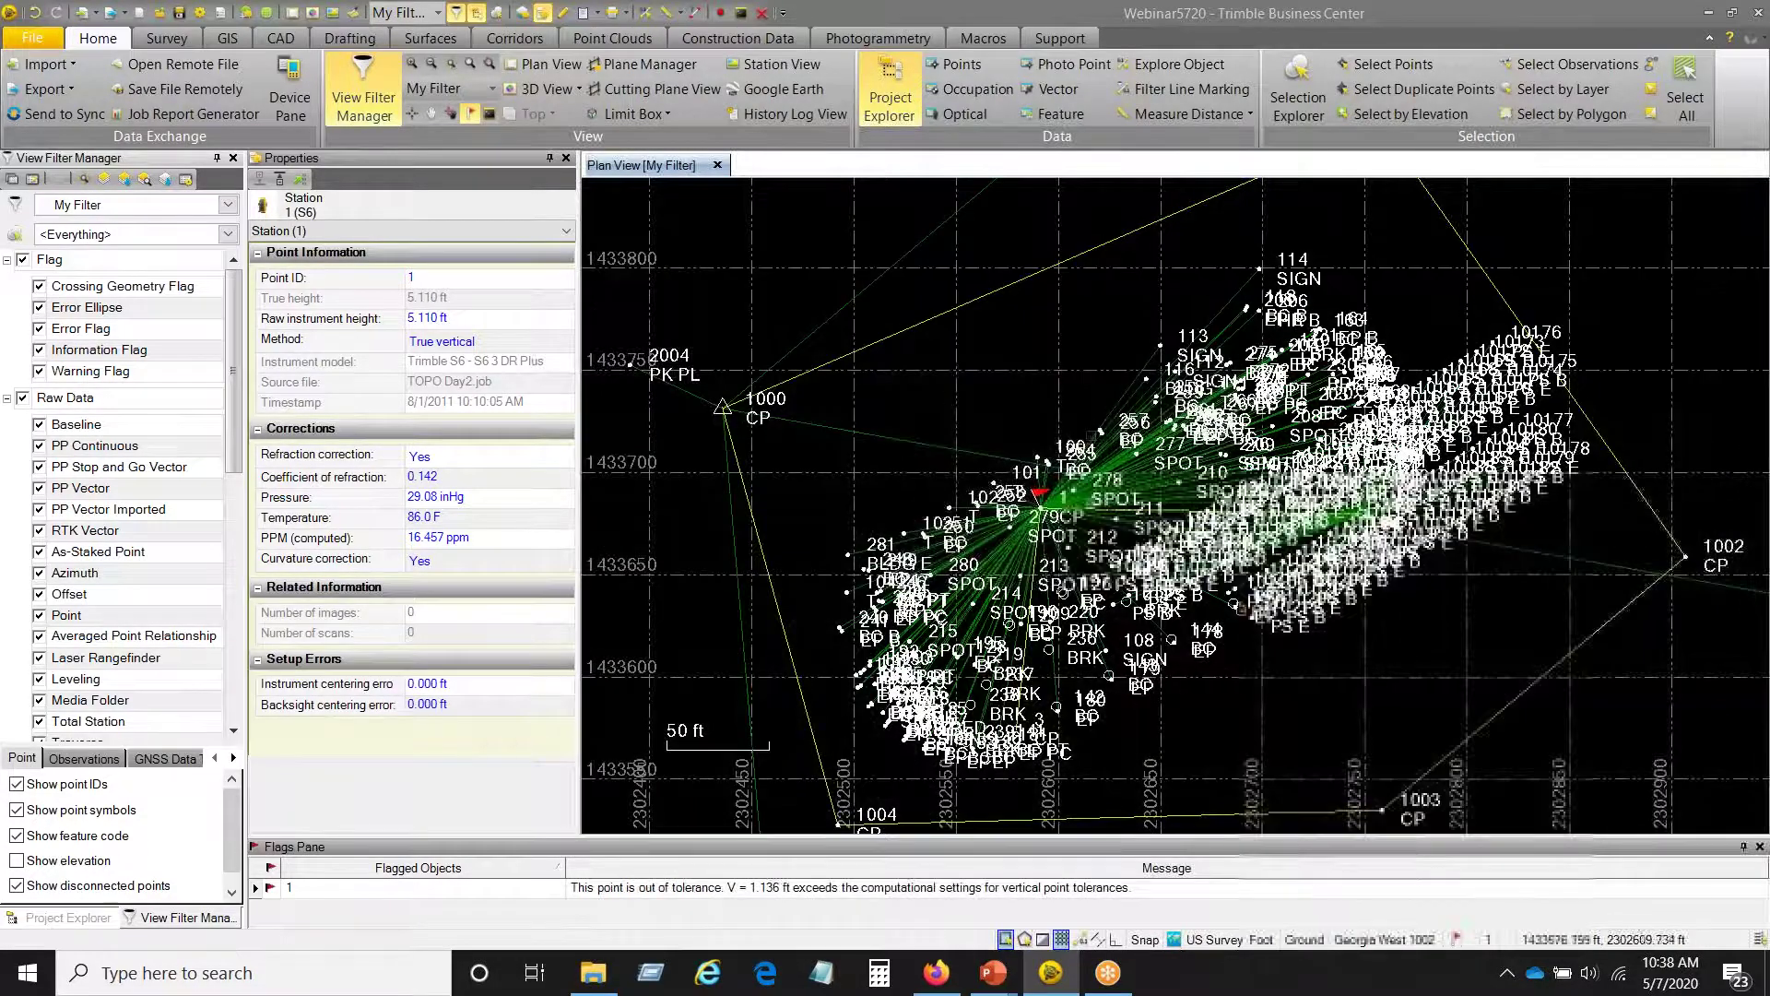
{"action": "scroll", "coordinate": [1092, 512], "scroll_direction": "down", "scroll_amount": 2}
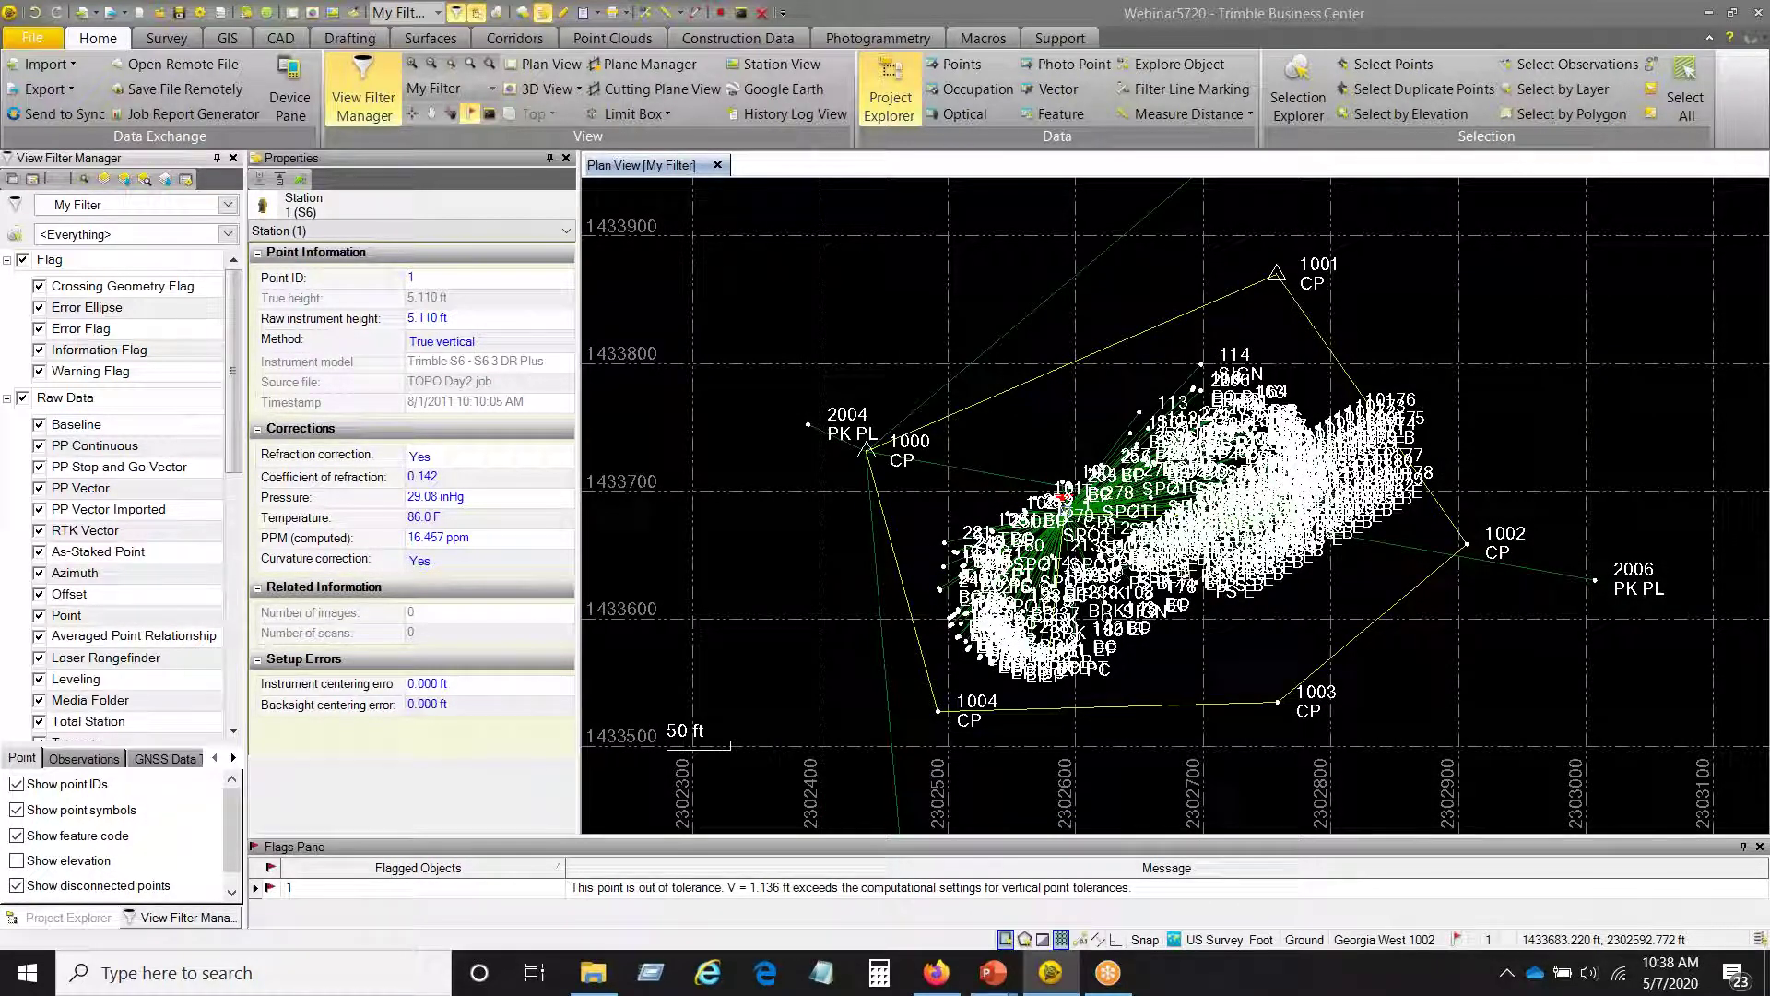
{"action": "mouse_move", "coordinate": [1060, 499]}
{"action": "mouse_move", "coordinate": [1348, 445]}
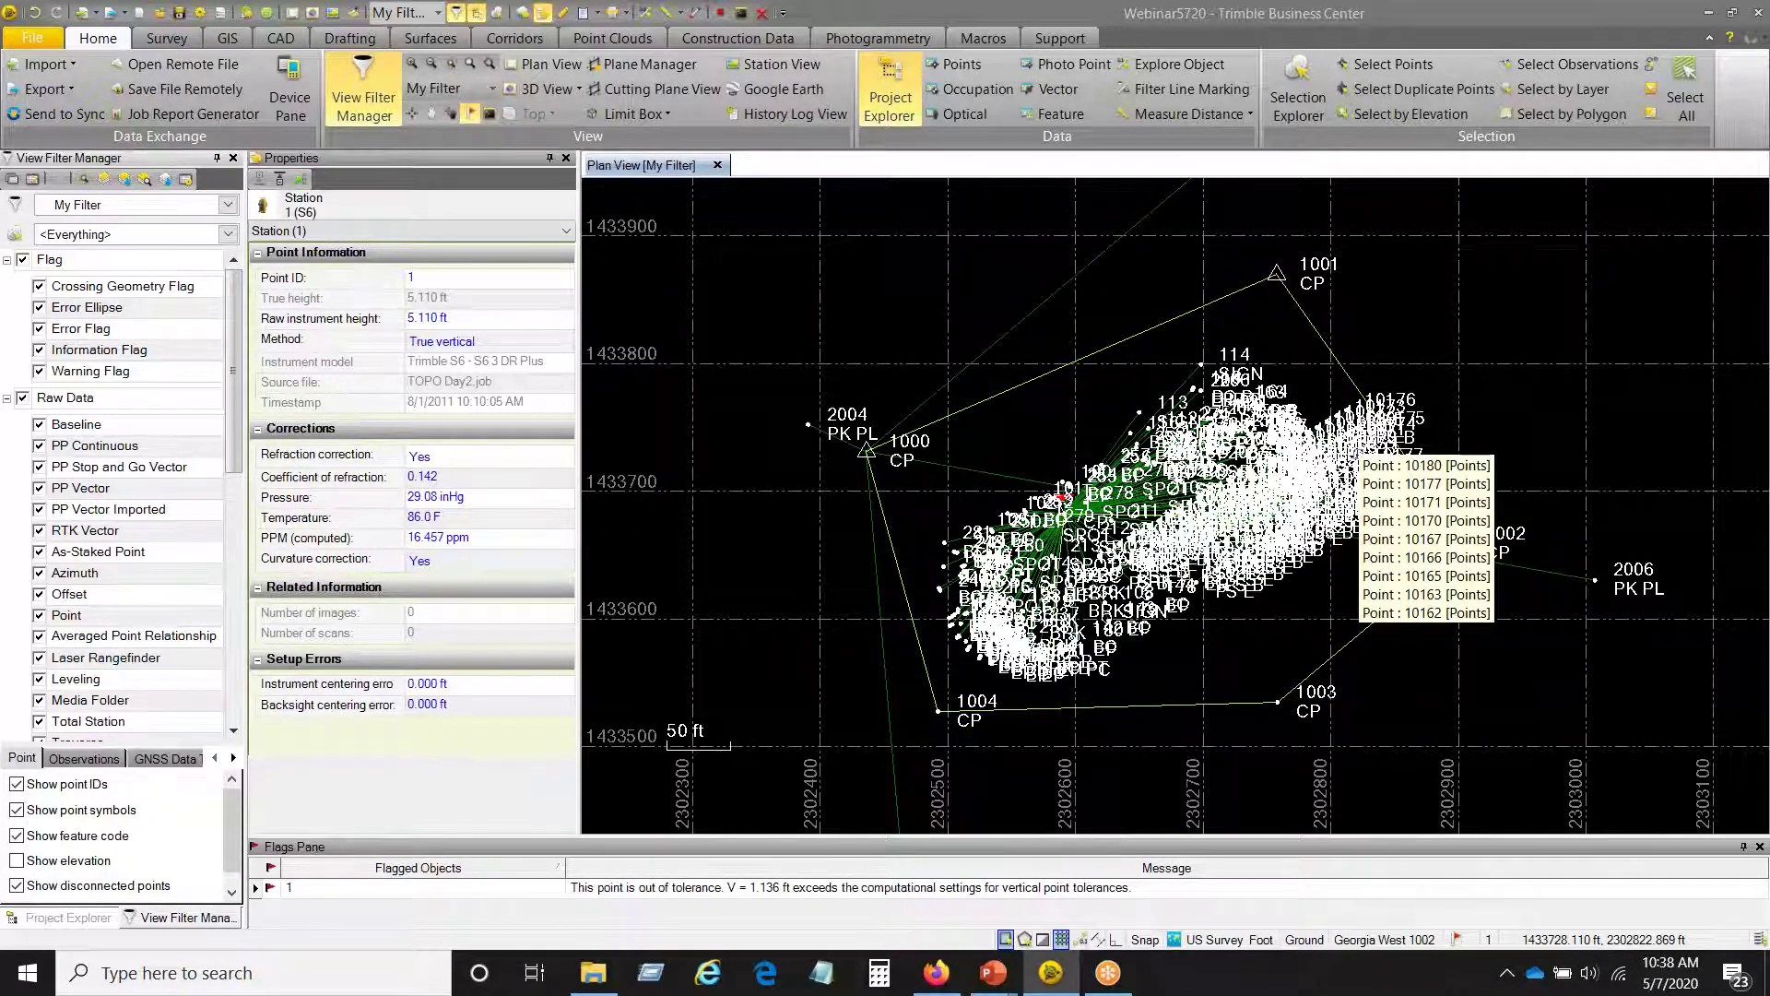
- Close the station properties and collapse station setup 1 (S6) under TOPO Day2.job
{"action": "left_click", "coordinate": [566, 157]}
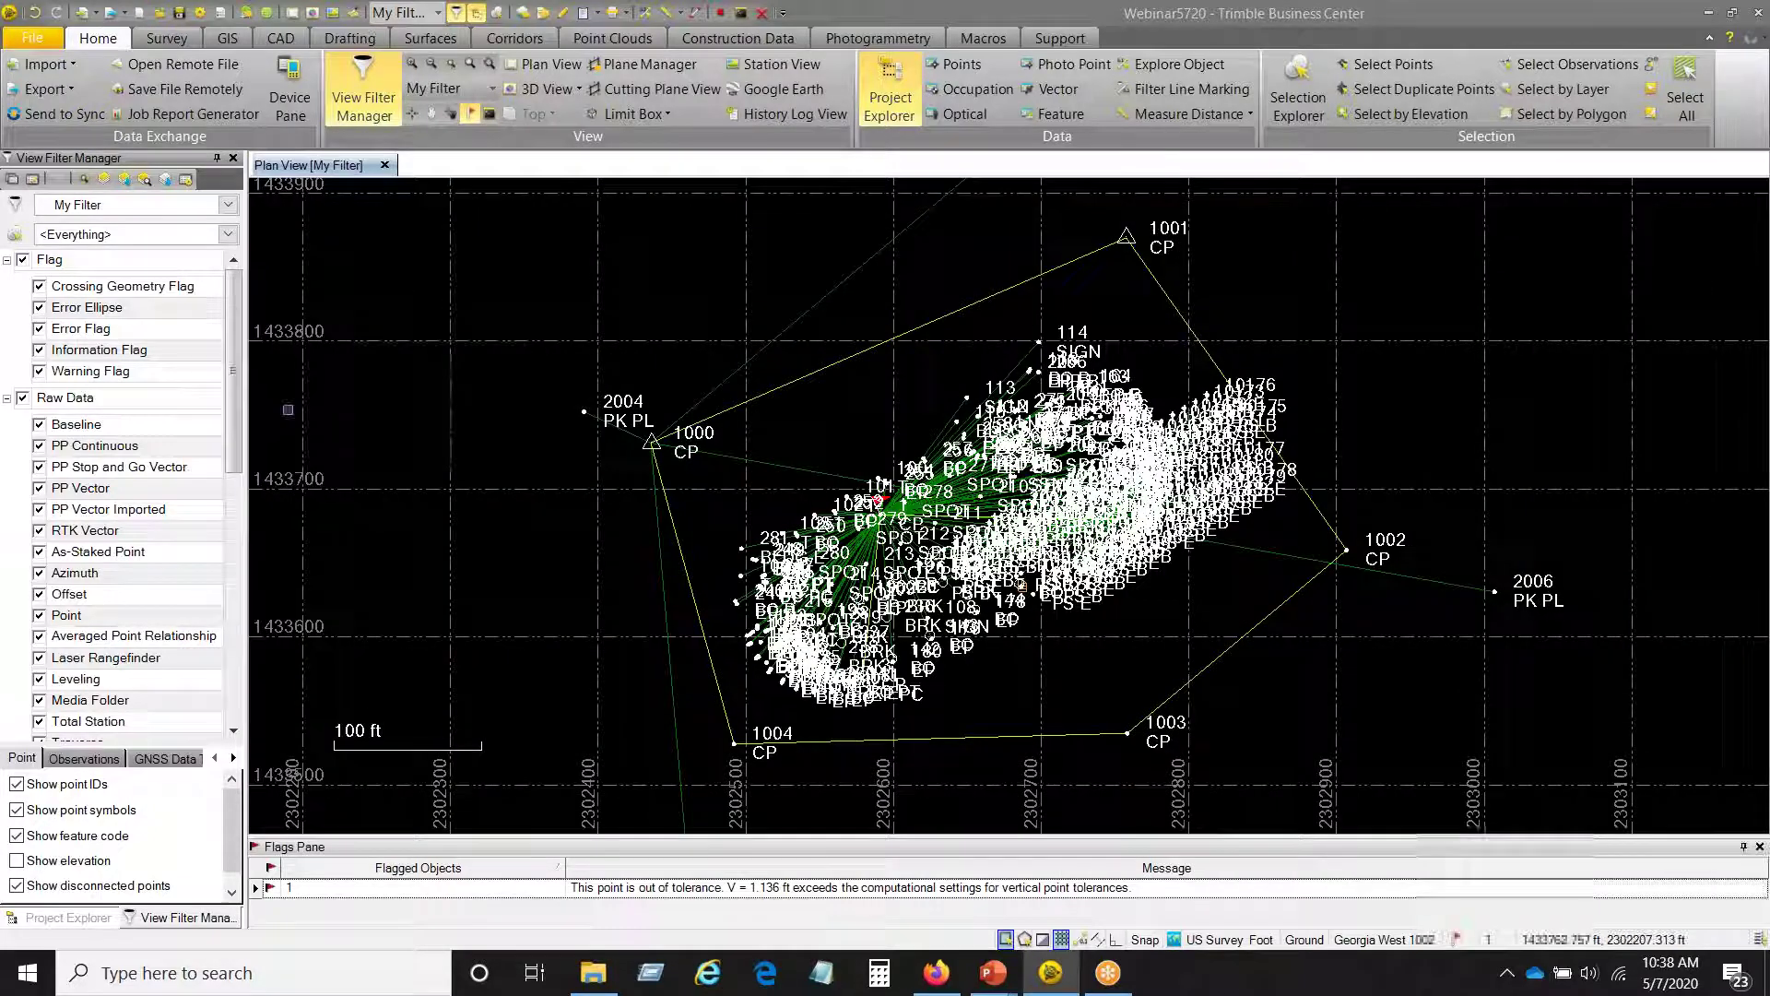
{"action": "left_click", "coordinate": [68, 918]}
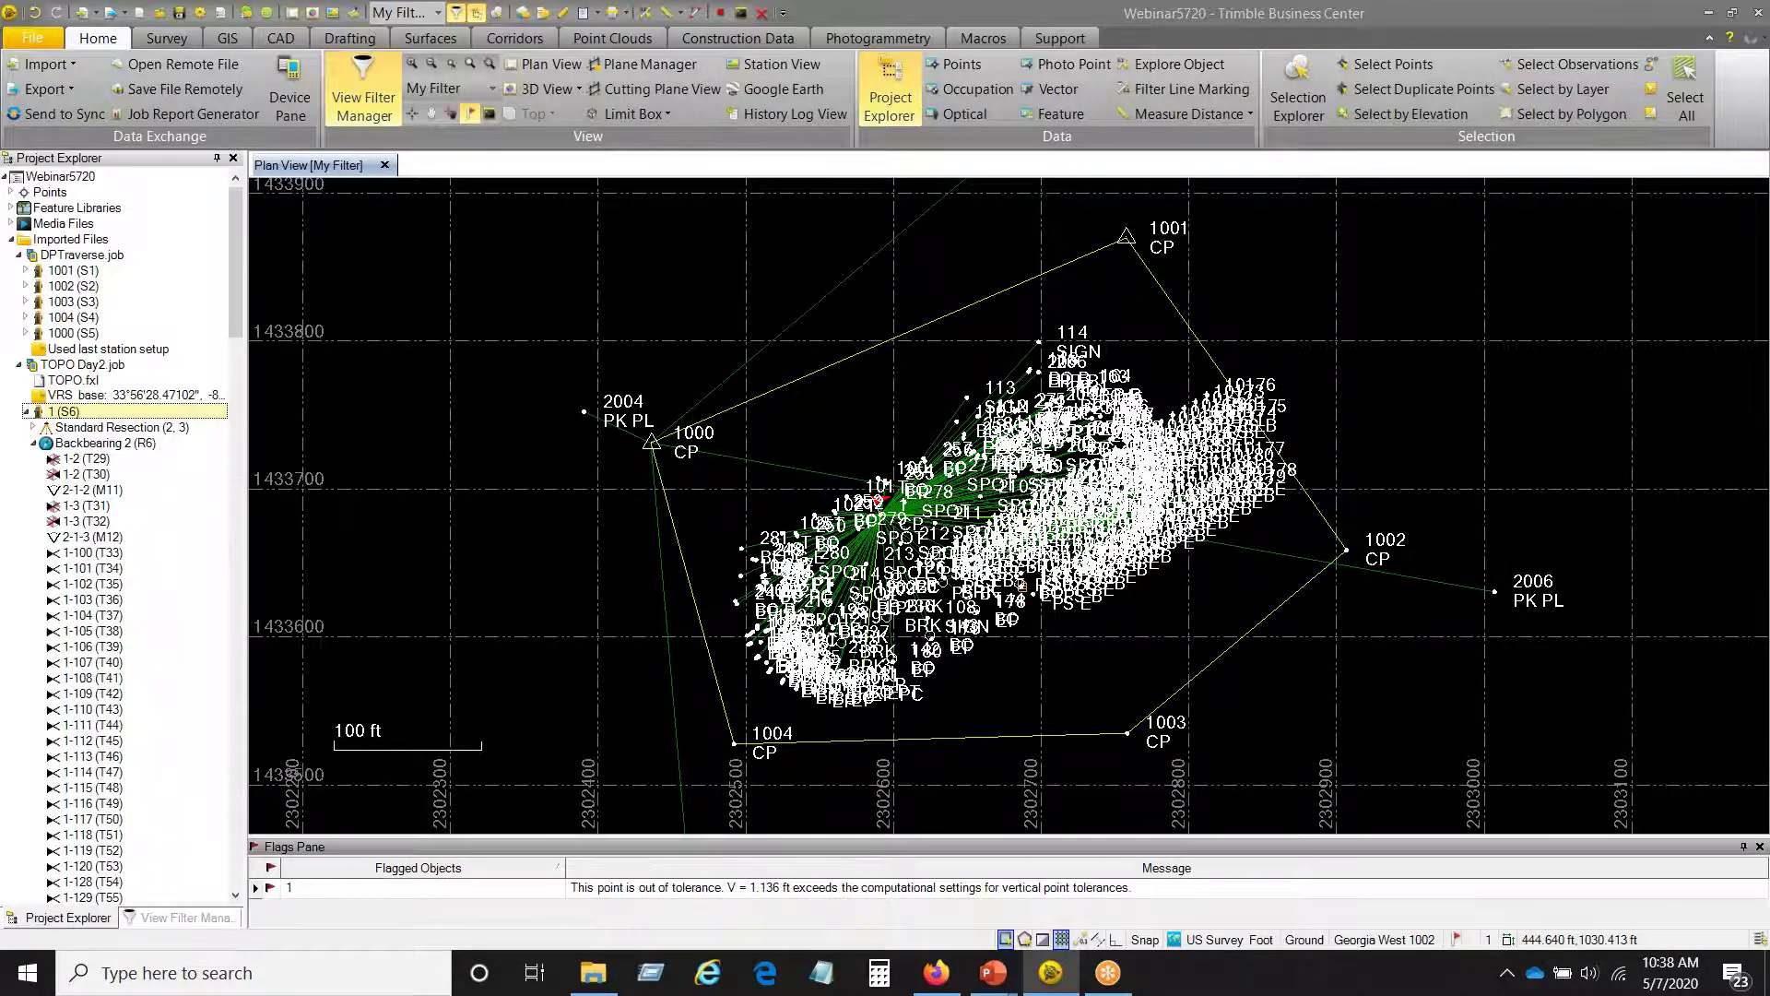
{"action": "left_click", "coordinate": [26, 411]}
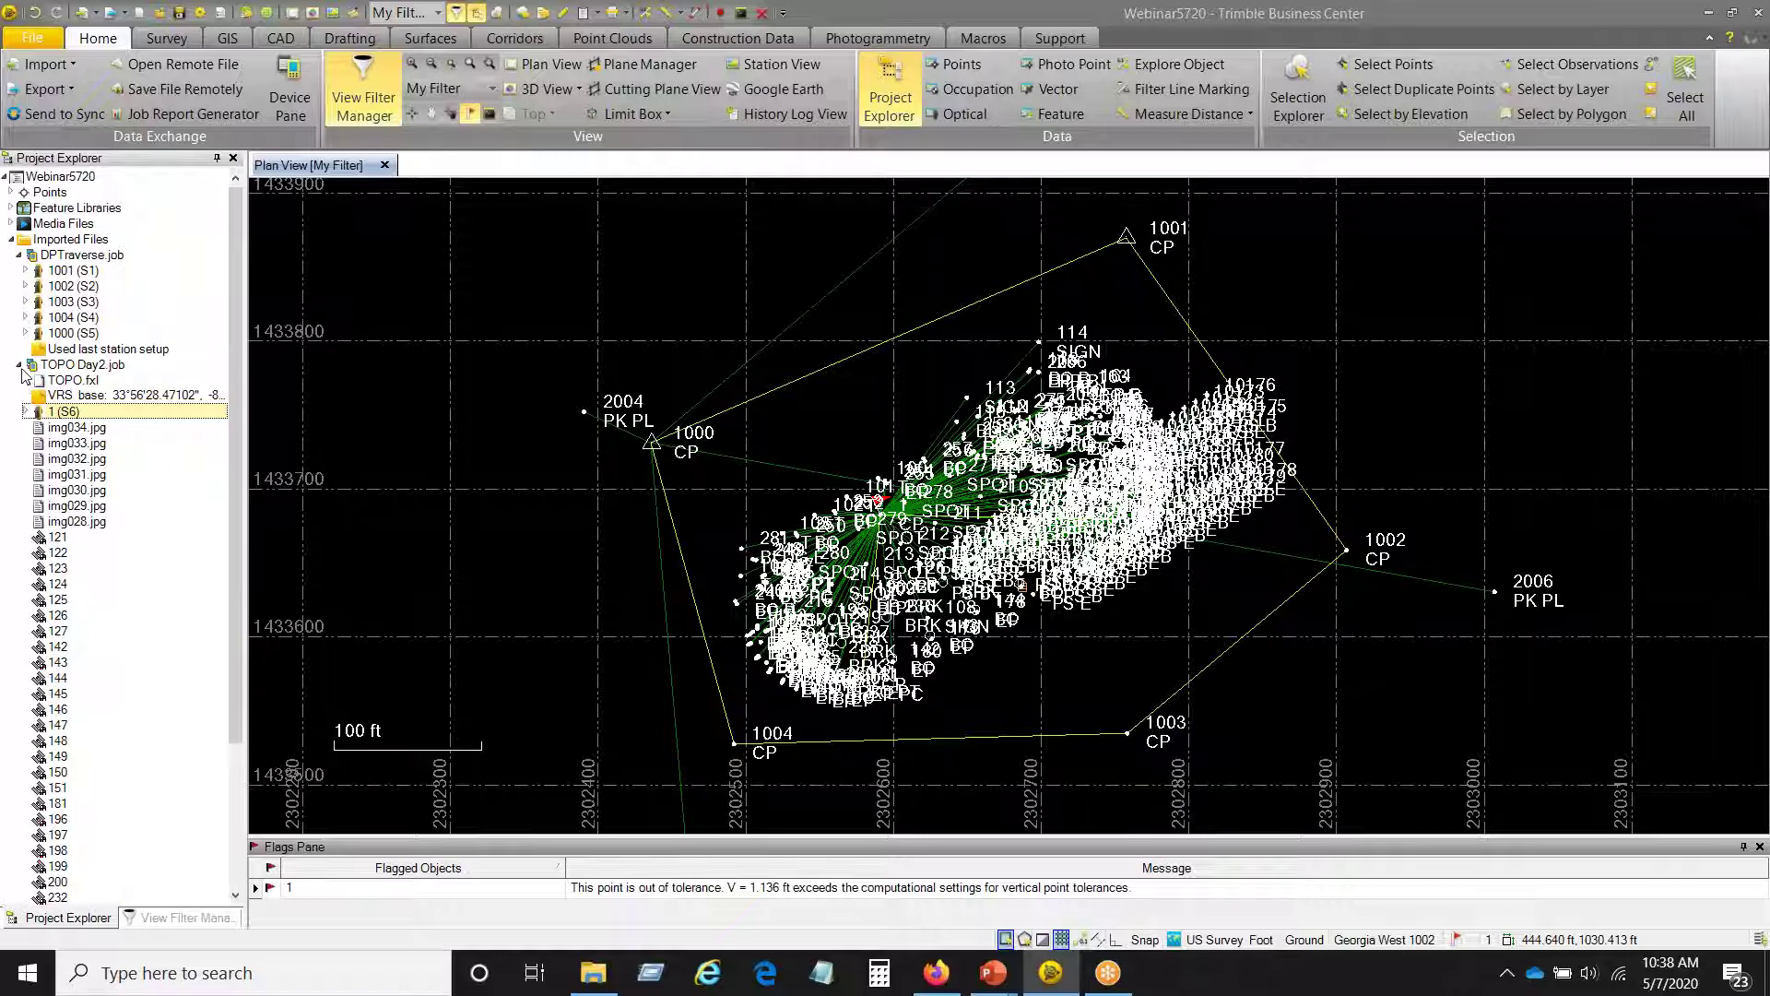
{"action": "left_click", "coordinate": [20, 366]}
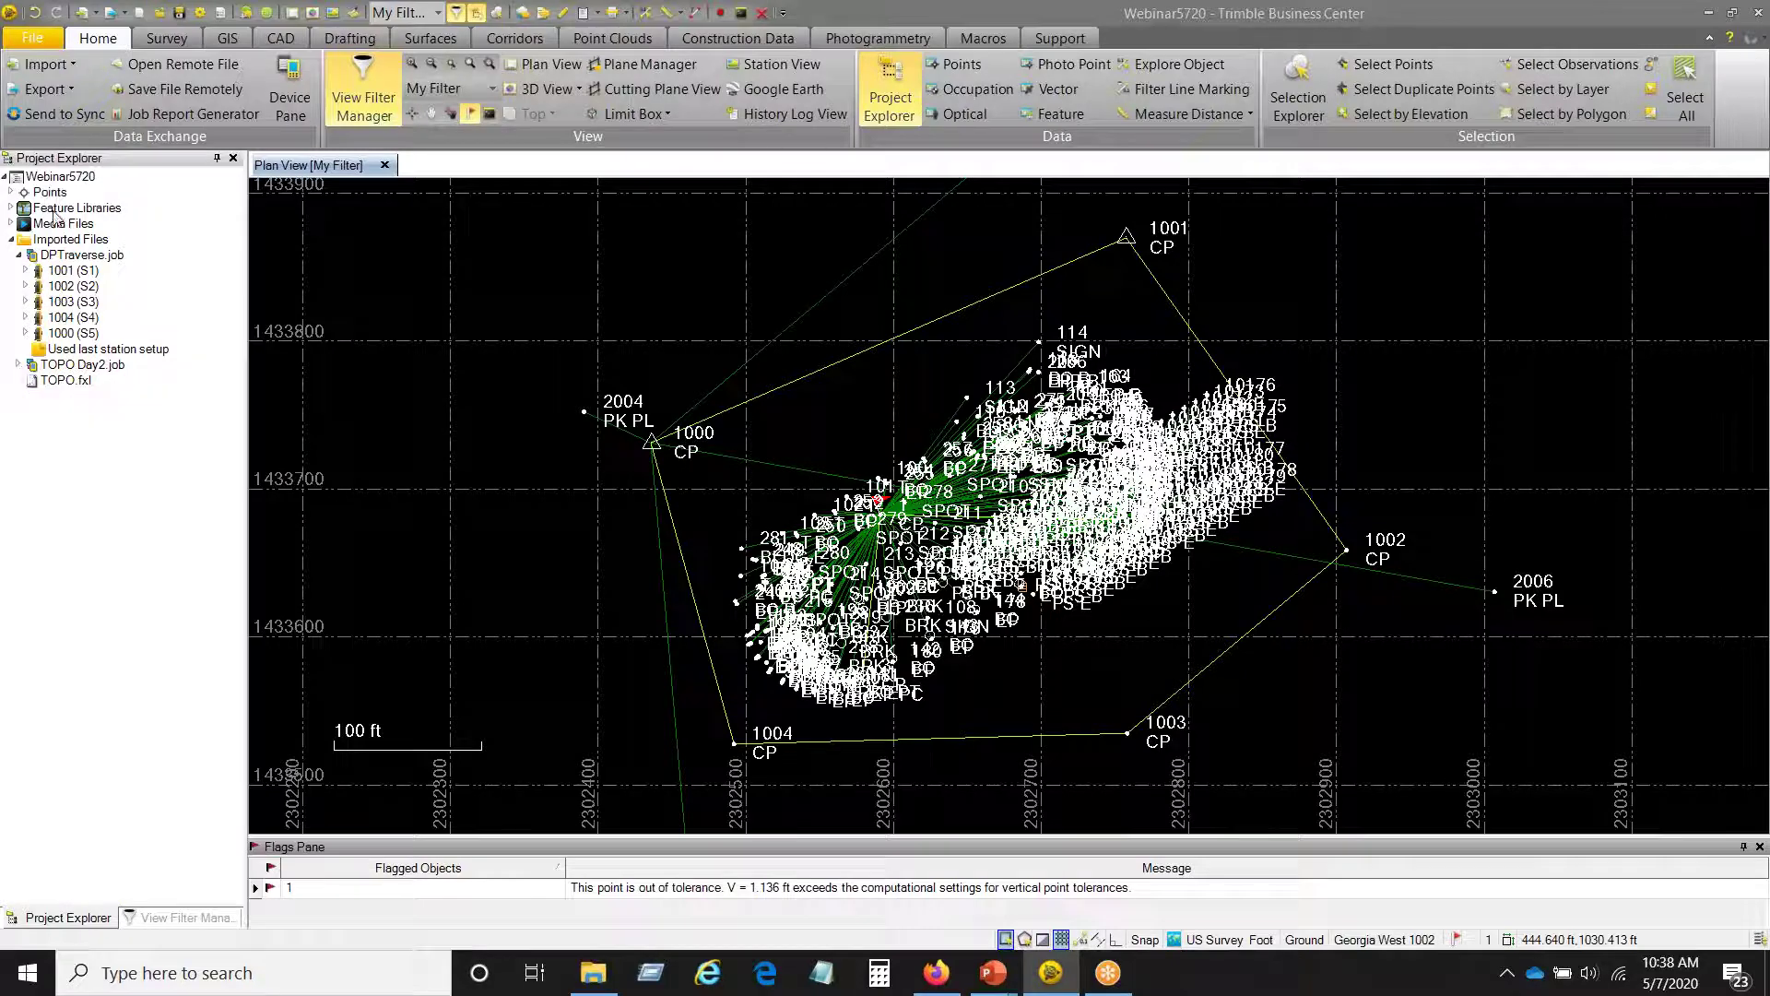
{"action": "left_click", "coordinate": [20, 366]}
{"action": "left_click_drag", "start_coordinate": [230, 273], "coordinate": [224, 511]}
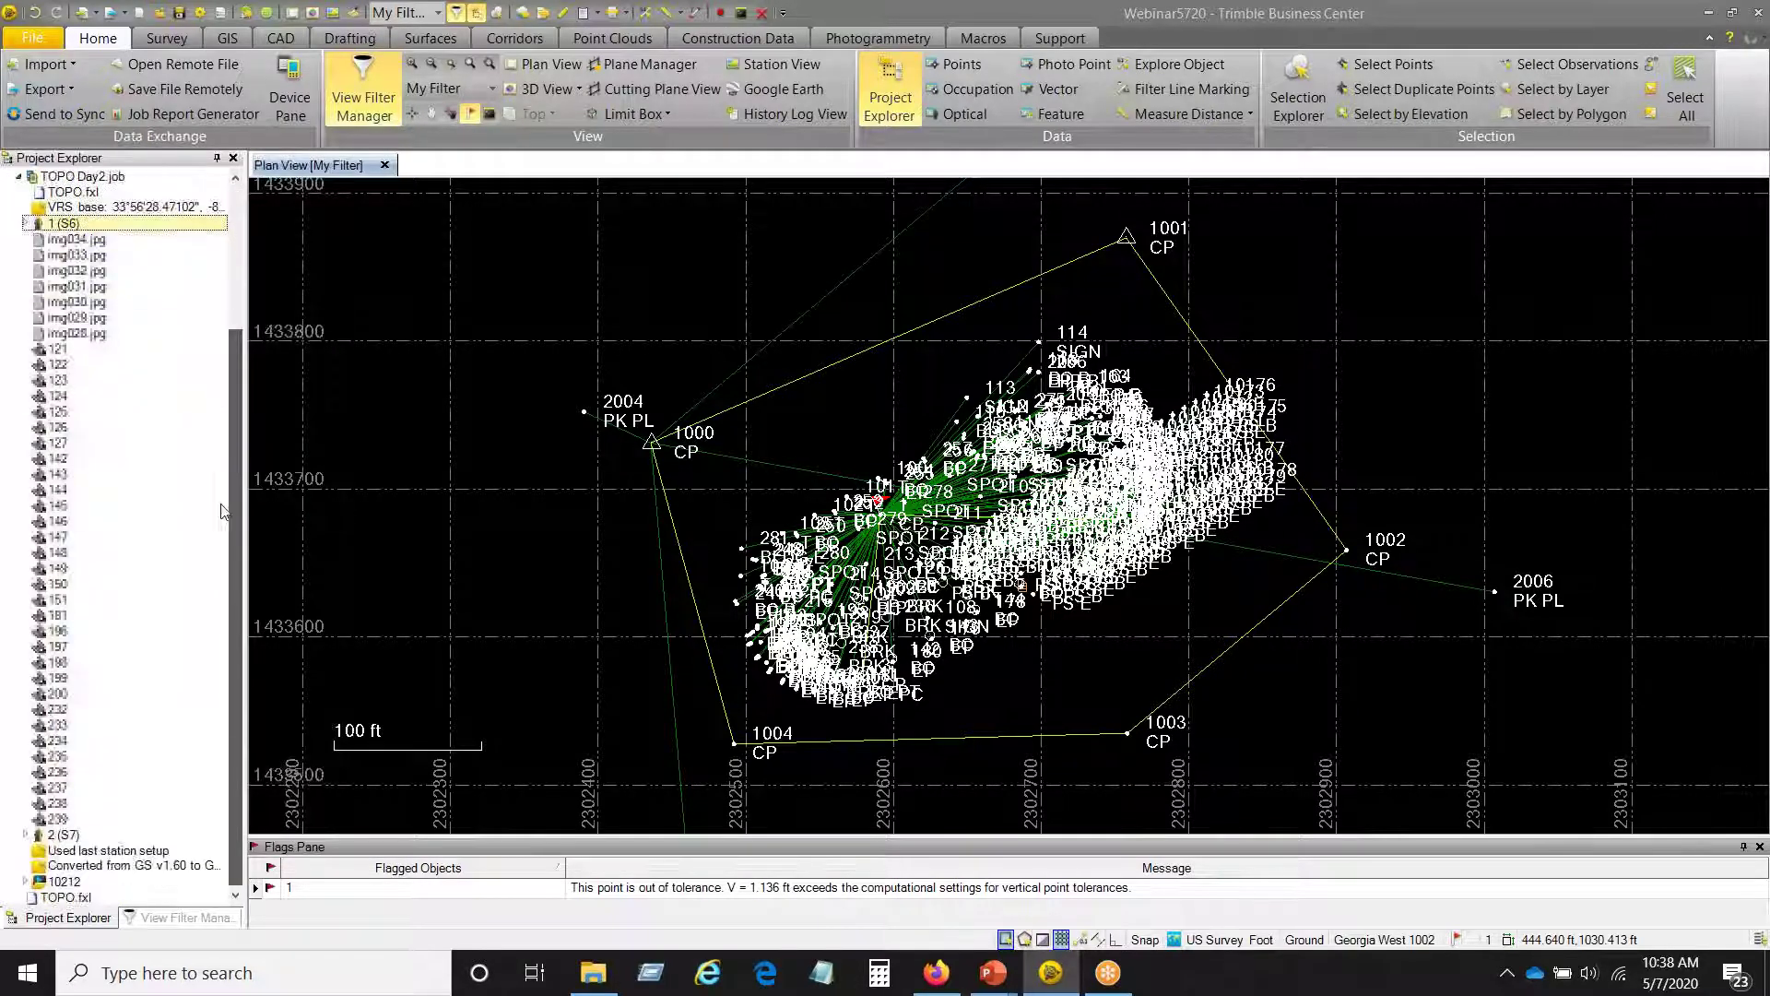
- Change the occupied point ID of station setup 2 (S7) to 1, merging it with the existing point
{"action": "left_click", "coordinate": [57, 835]}
{"action": "double_click", "coordinate": [56, 835]}
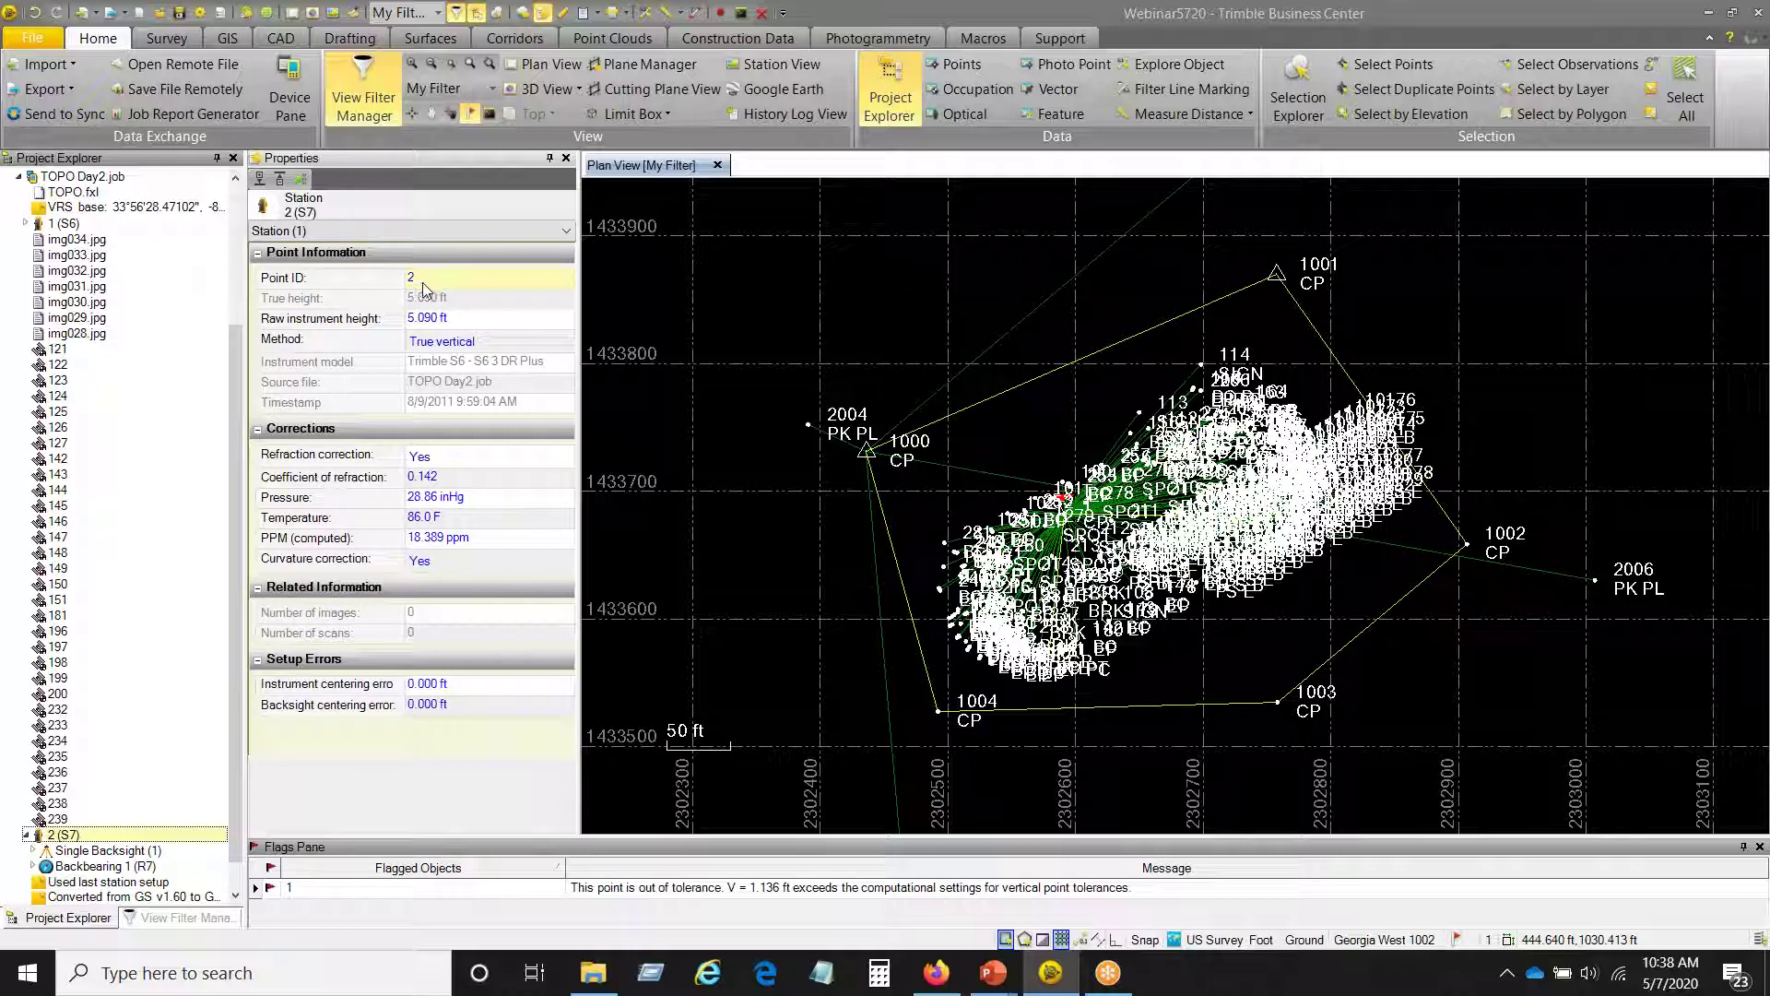
{"action": "left_click", "coordinate": [411, 277]}
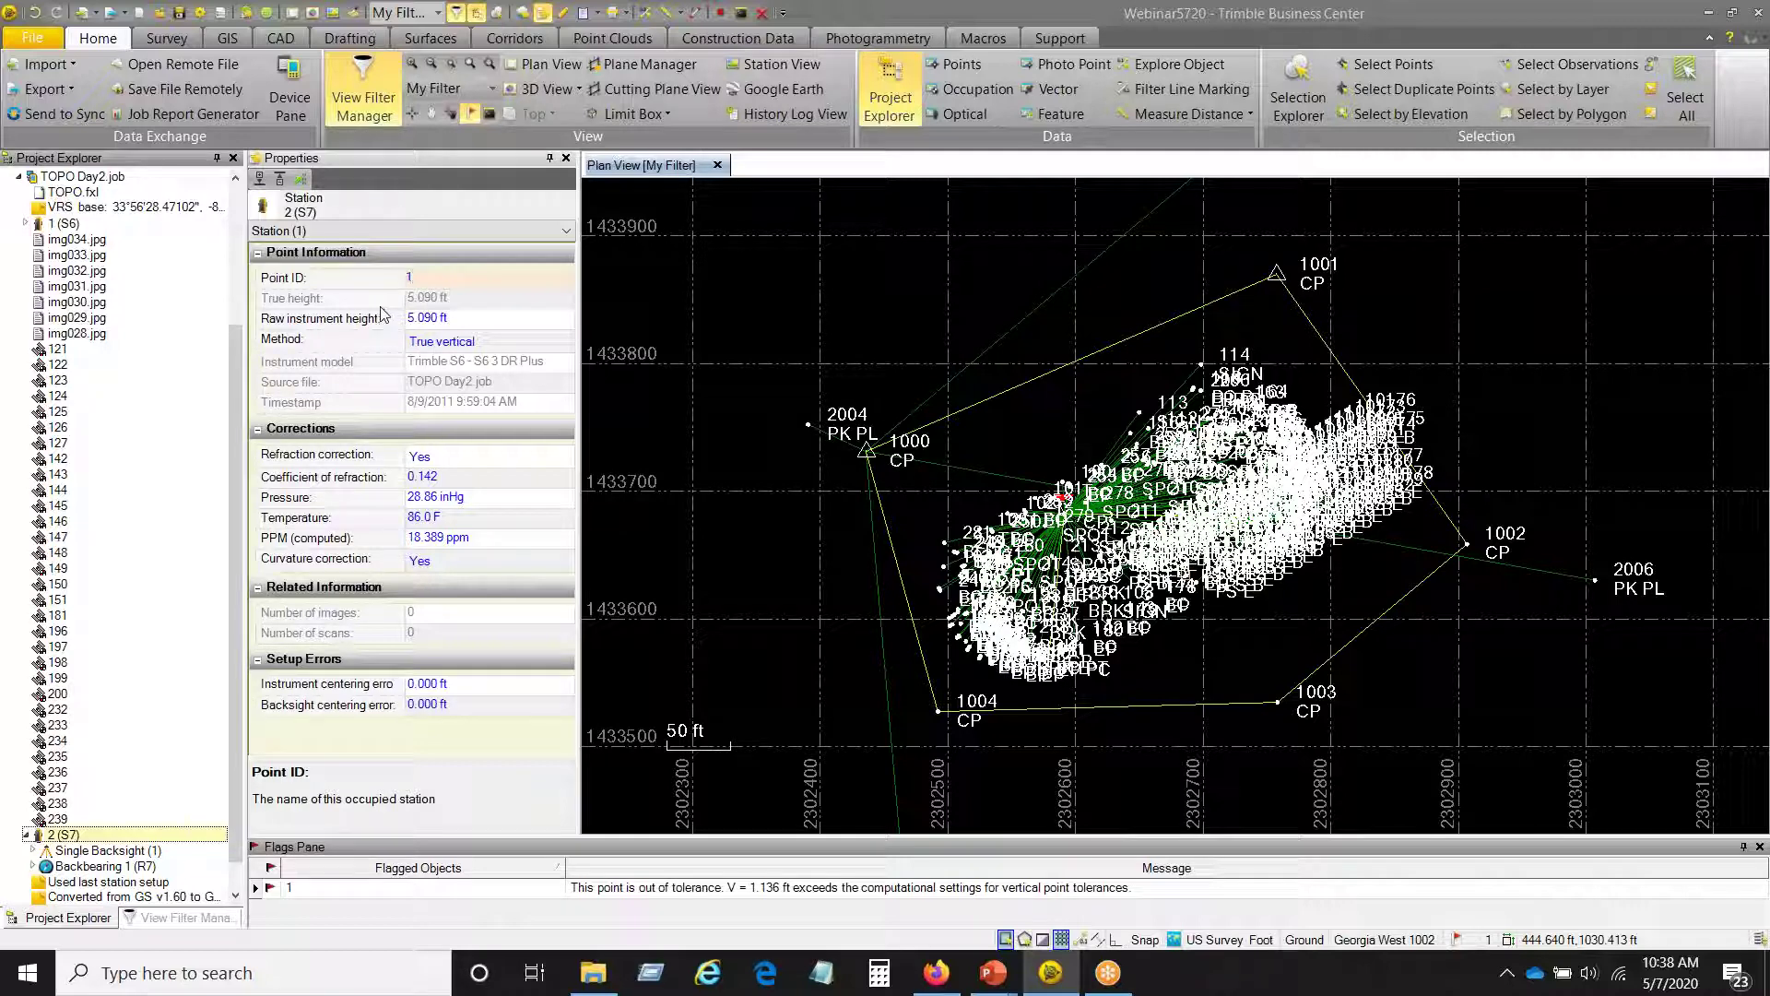
{"action": "key", "text": "Return"}
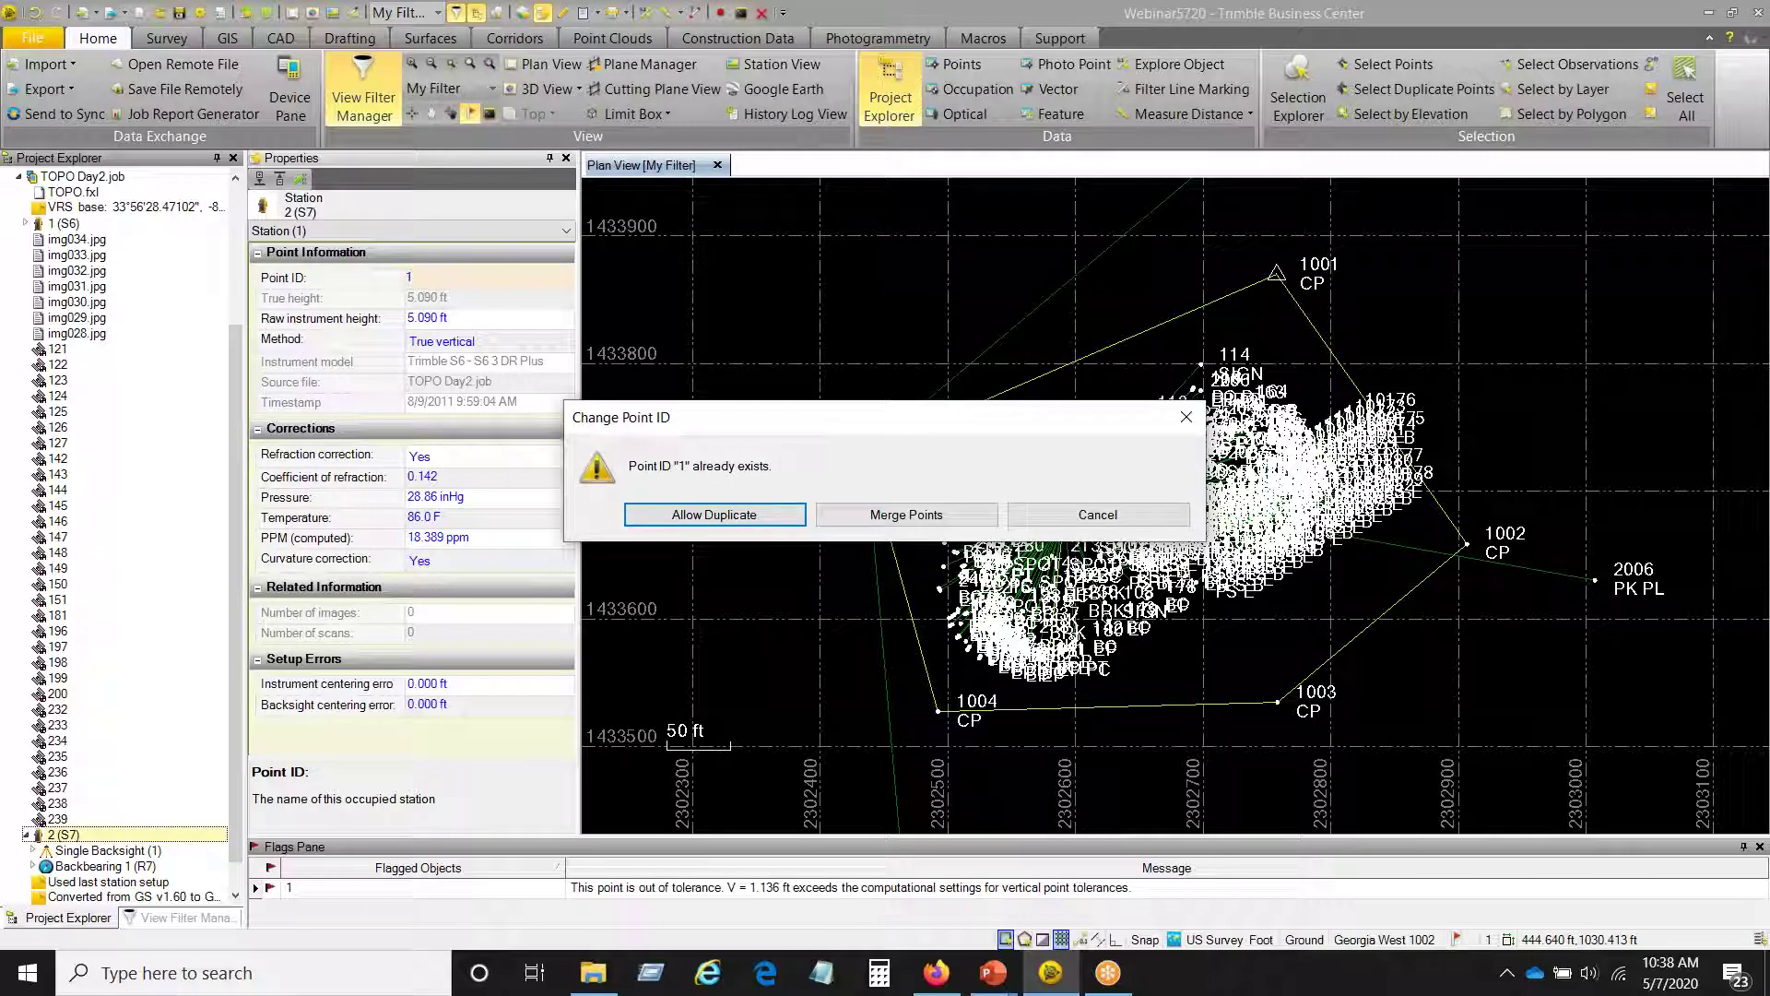
{"action": "left_click", "coordinate": [777, 515]}
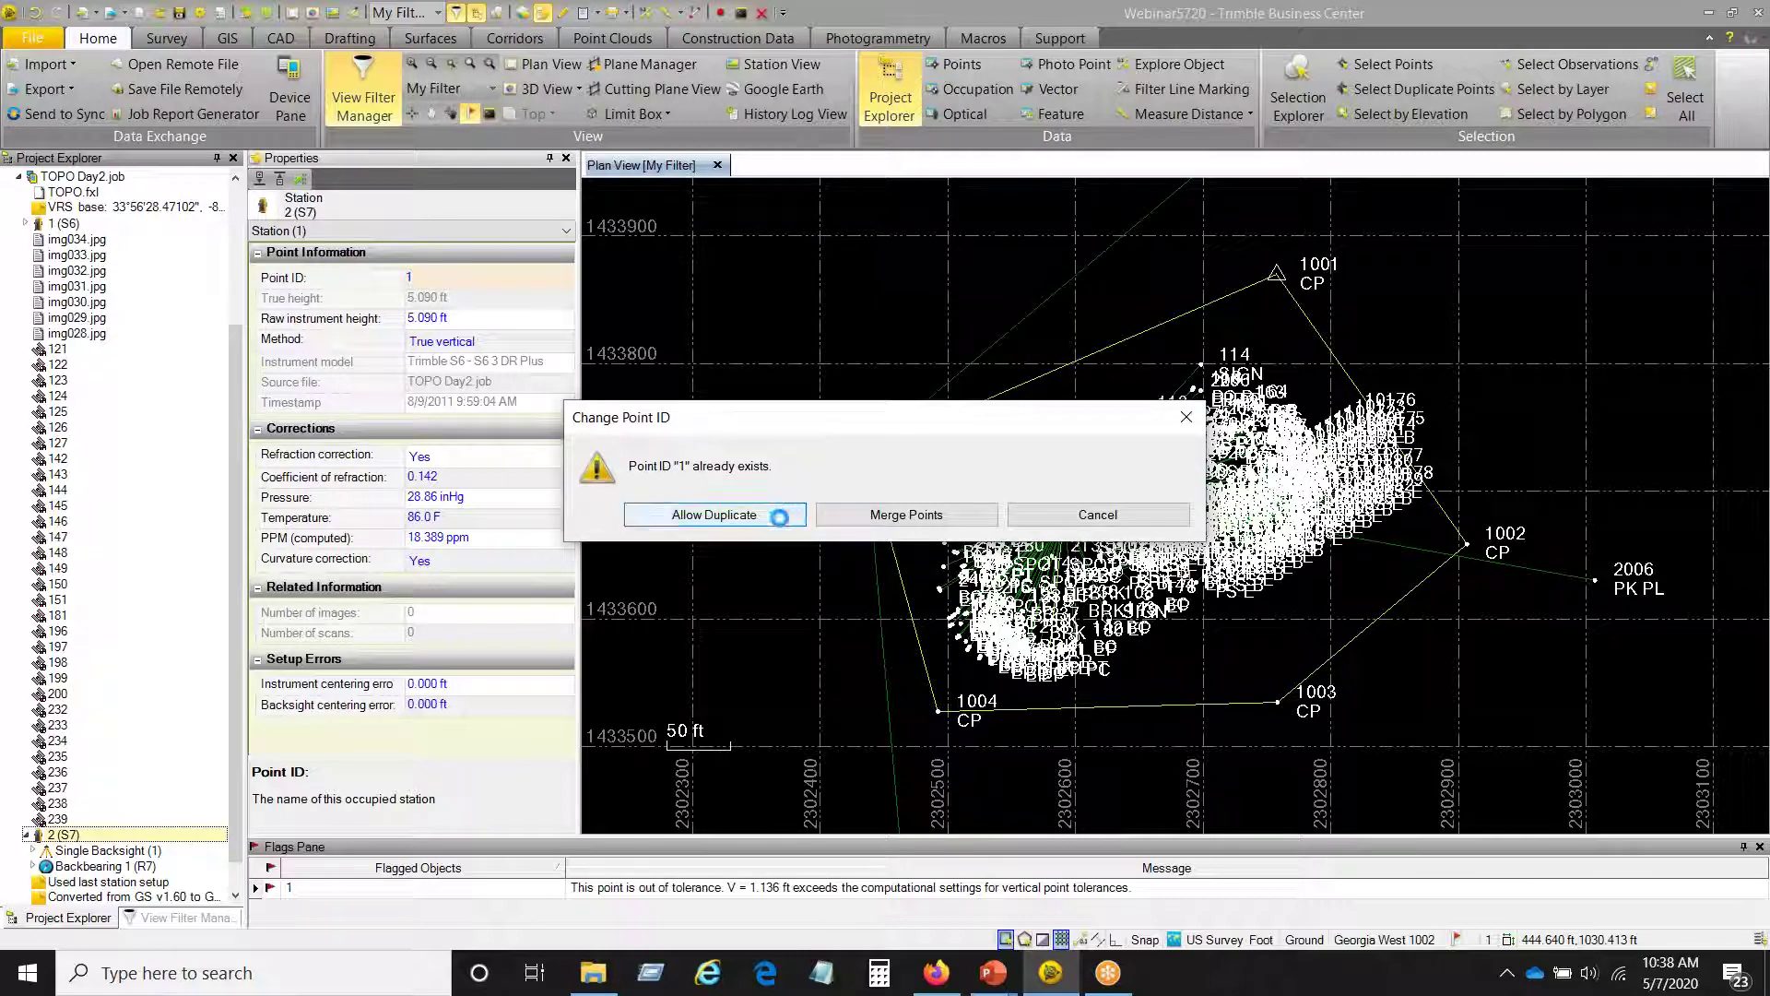
{"action": "left_click", "coordinate": [839, 514]}
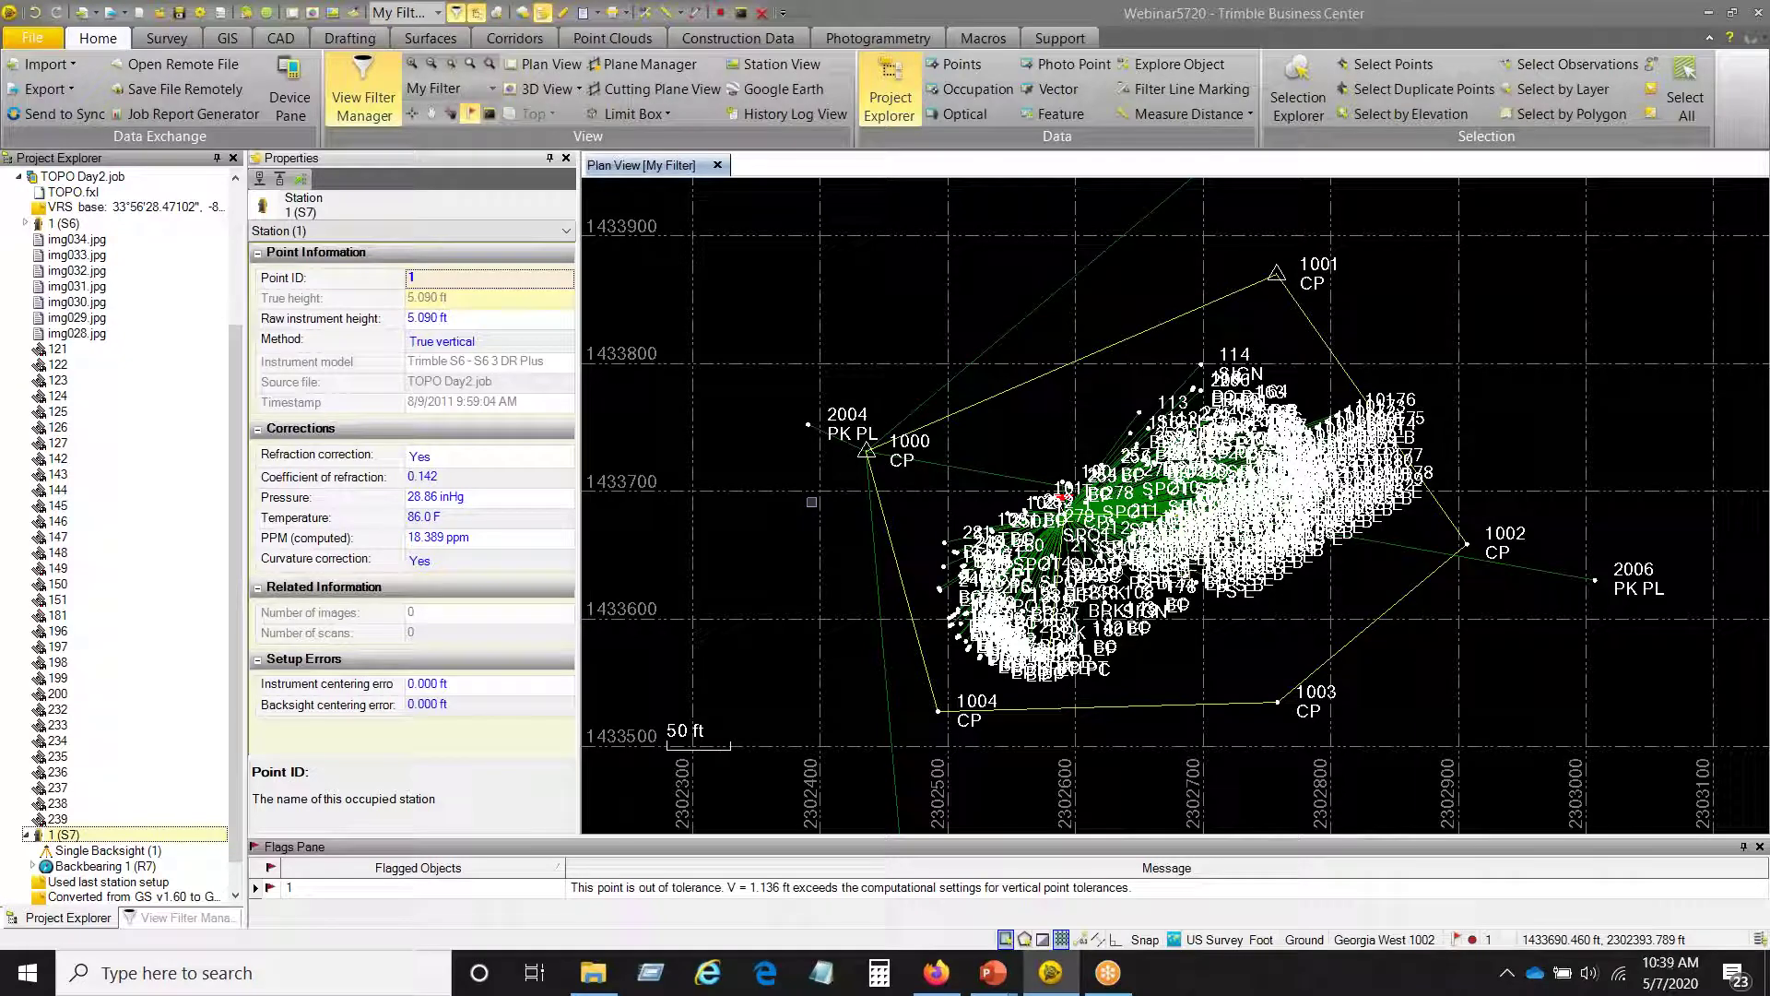
- Set the target point ID of station setup S7's backsight observation T184 to 2, merging it with the existing point
{"action": "left_click", "coordinate": [34, 867]}
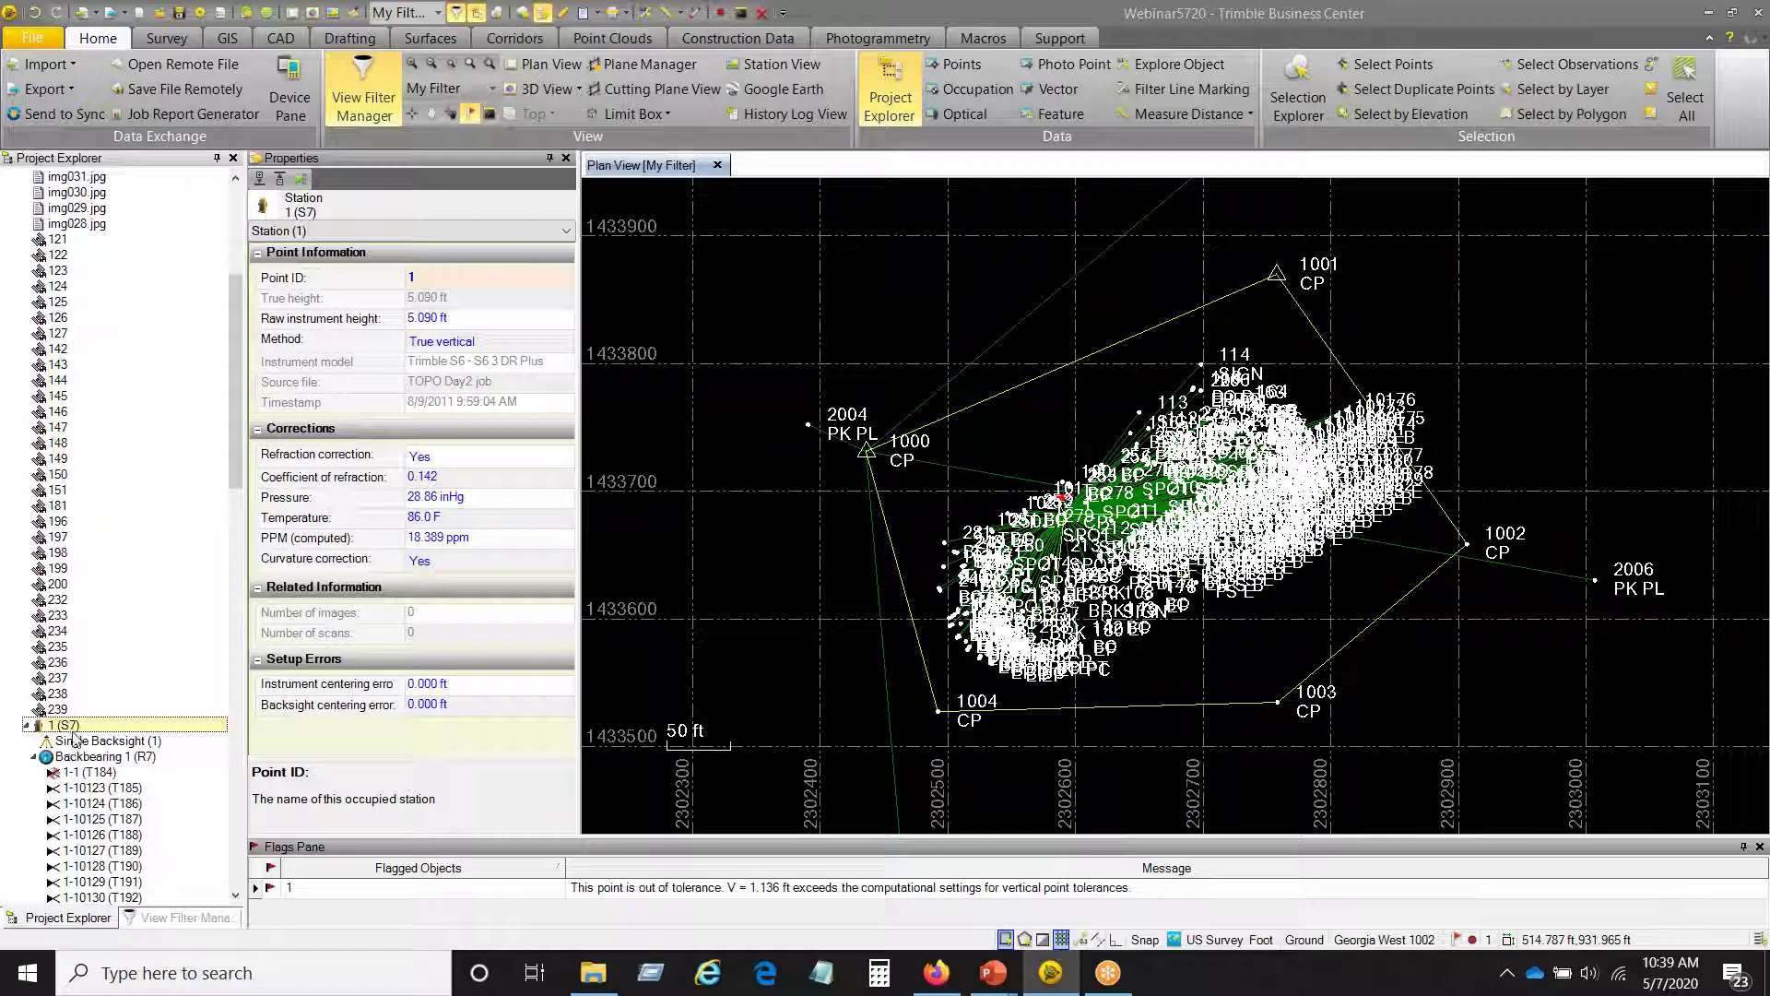
{"action": "left_click", "coordinate": [78, 773]}
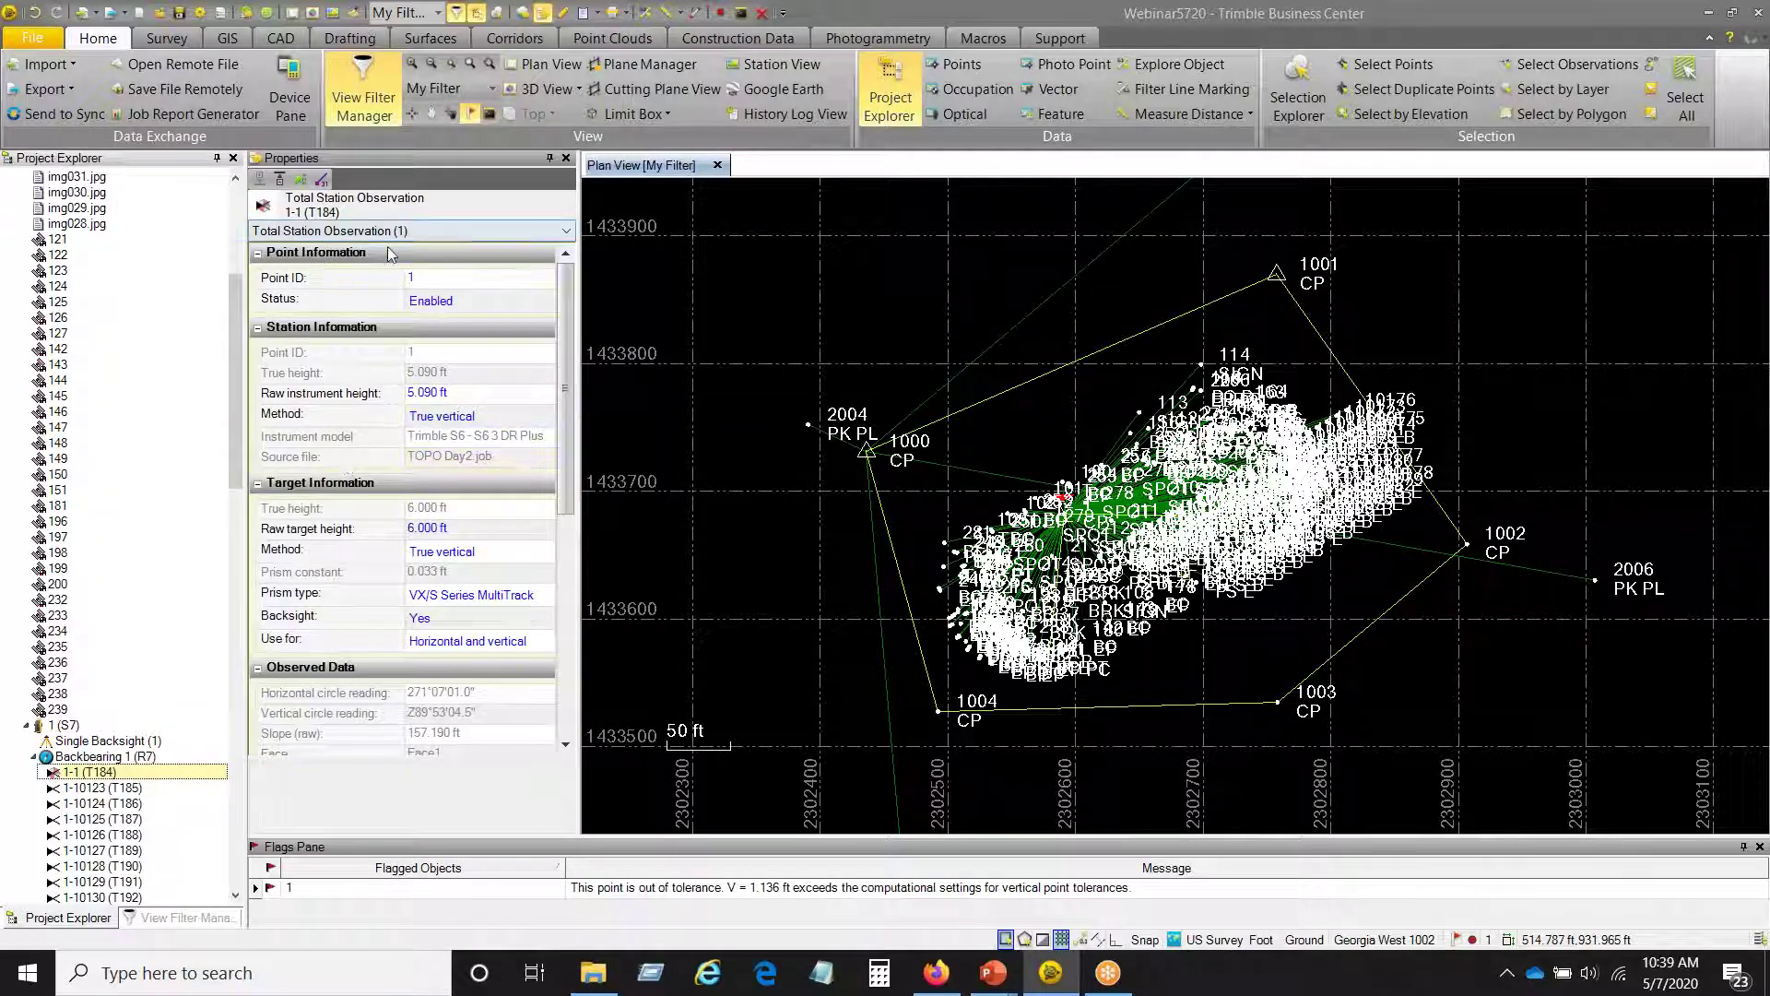
{"action": "left_click", "coordinate": [439, 279]}
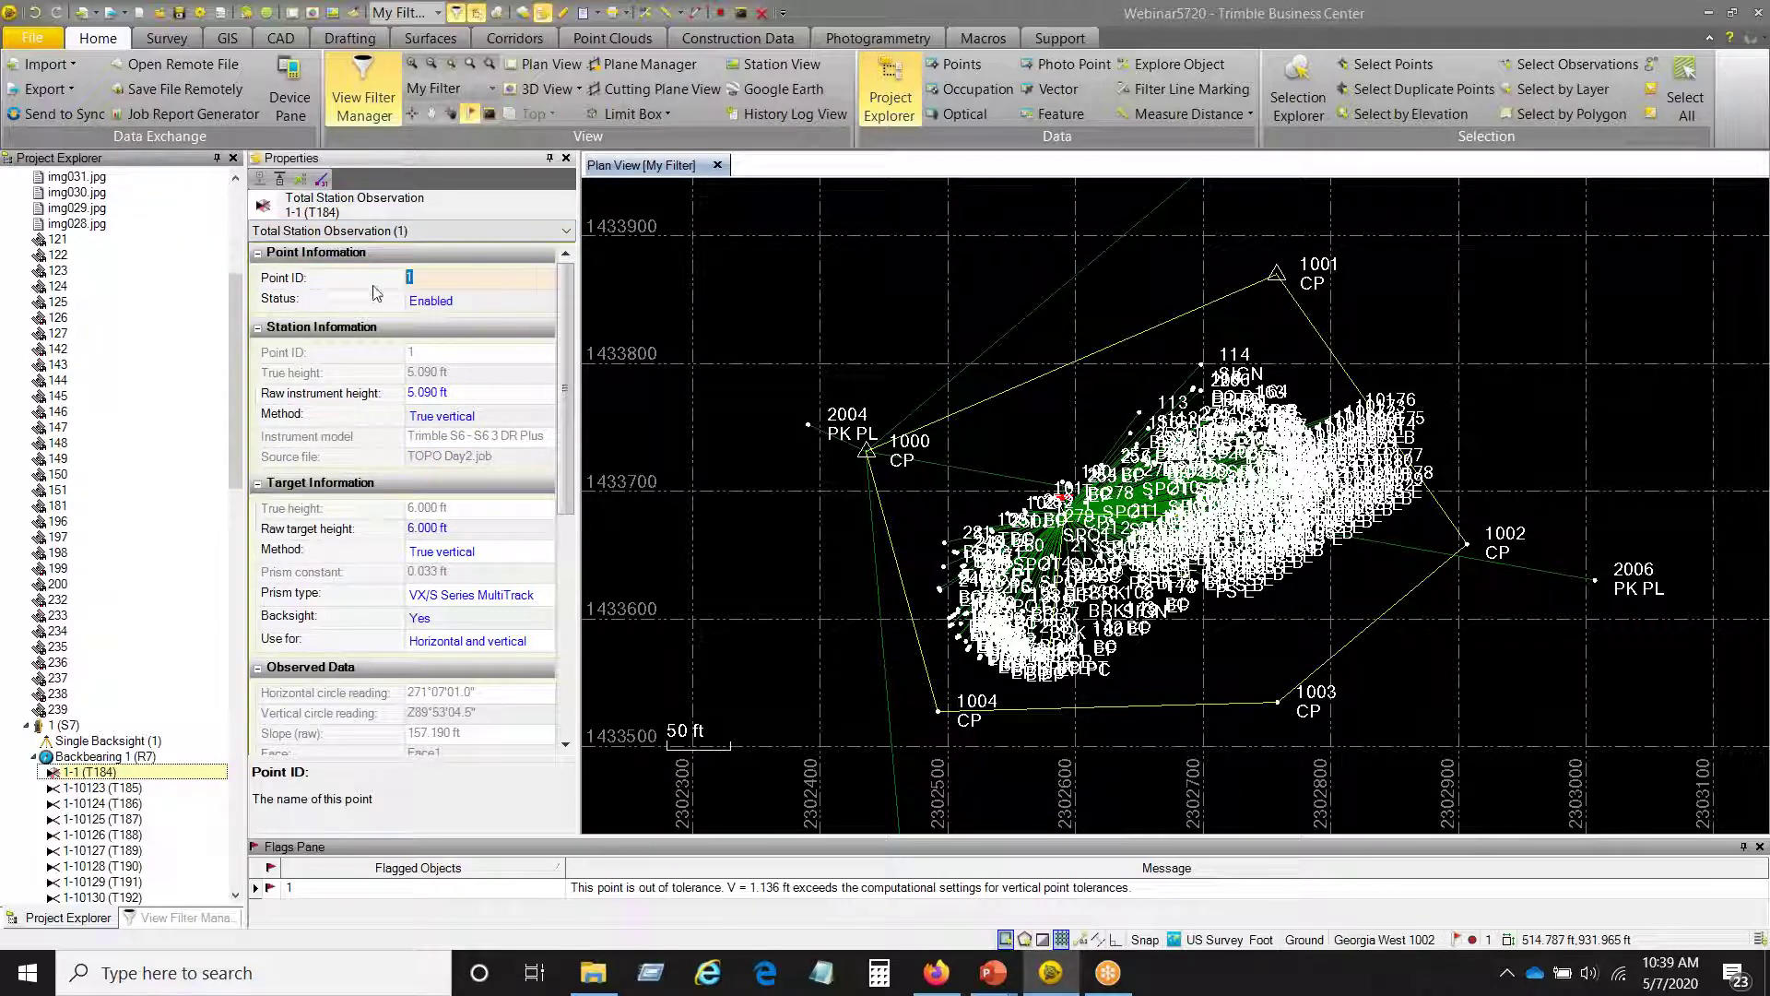
{"action": "type", "text": "2"}
{"action": "key", "text": "Return"}
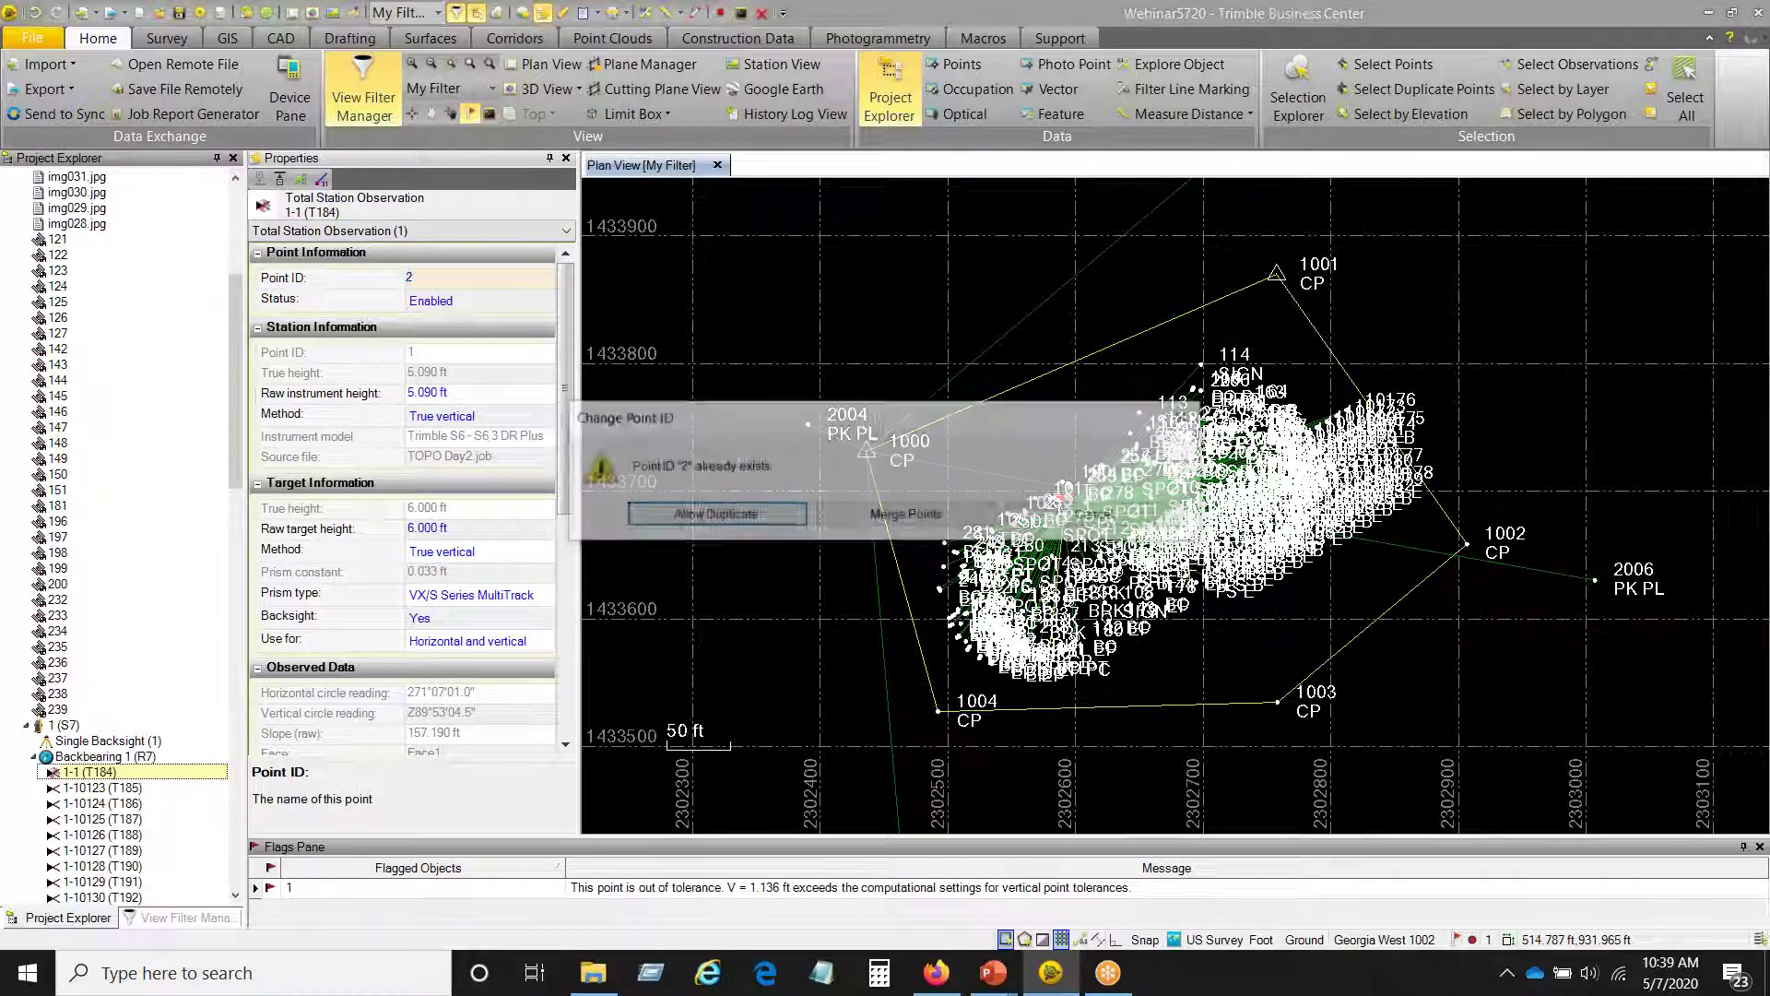
{"action": "left_click", "coordinate": [861, 514]}
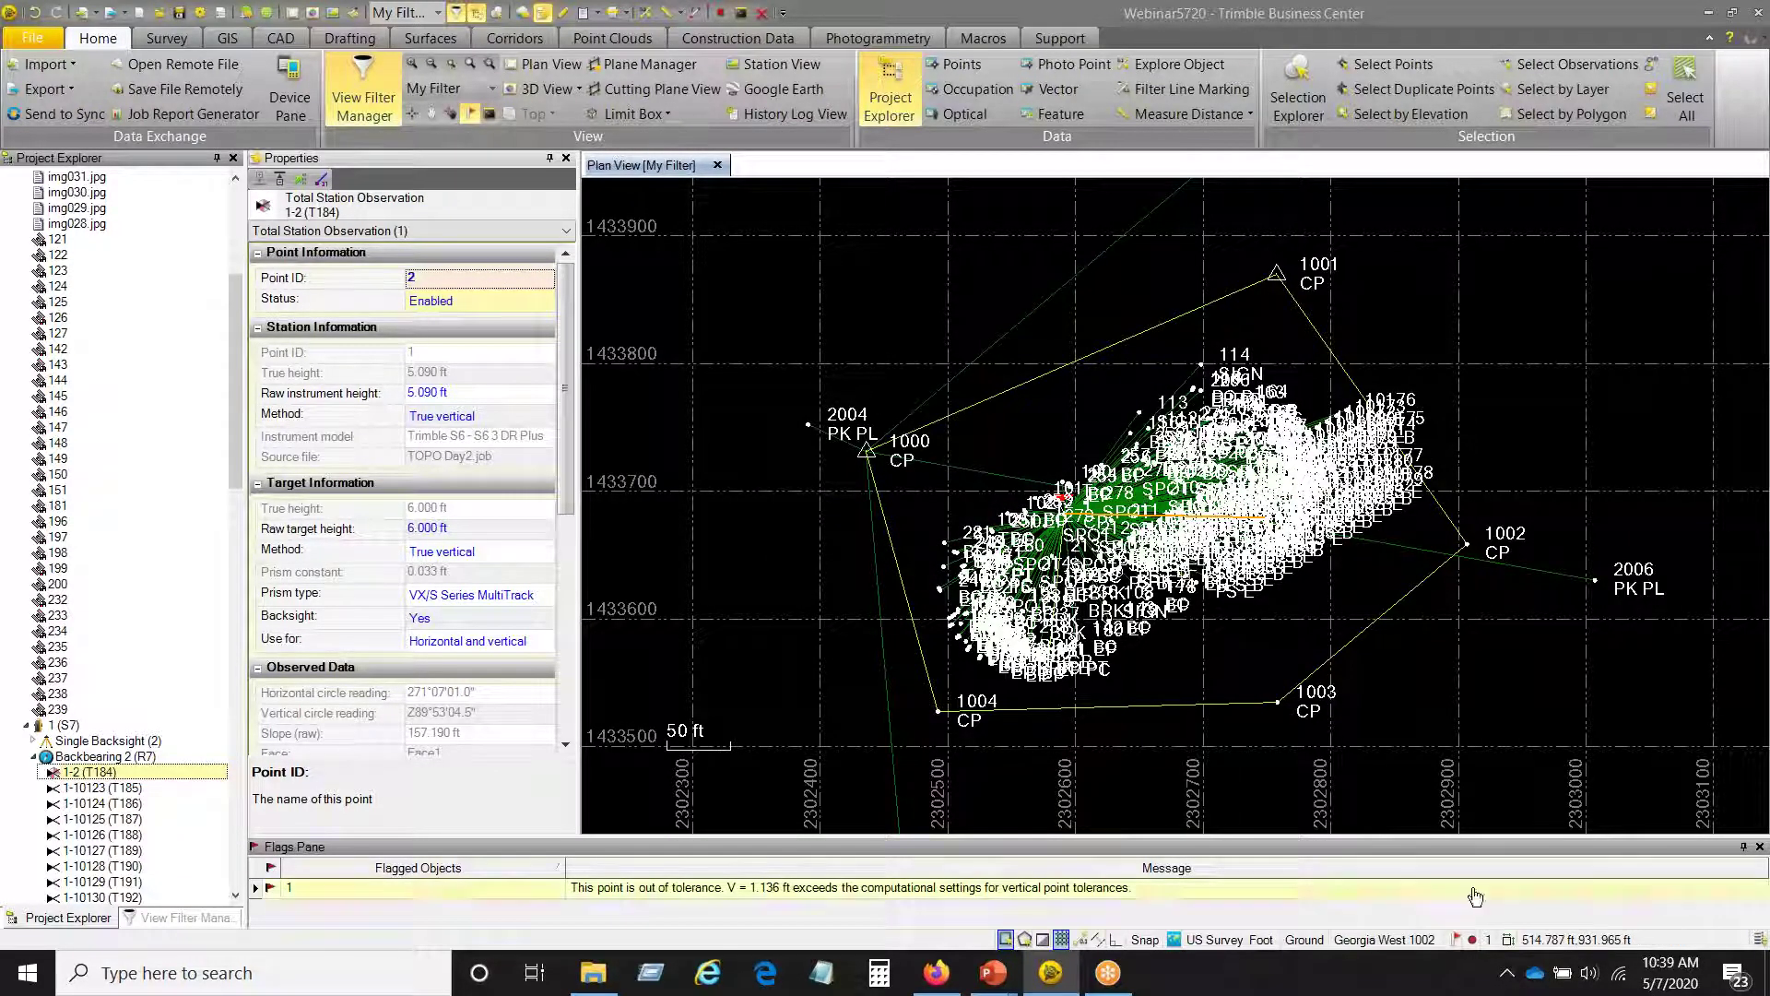
- Recompute the project and check the topo points around station 1 in the plan view
{"action": "left_click", "coordinate": [1472, 940]}
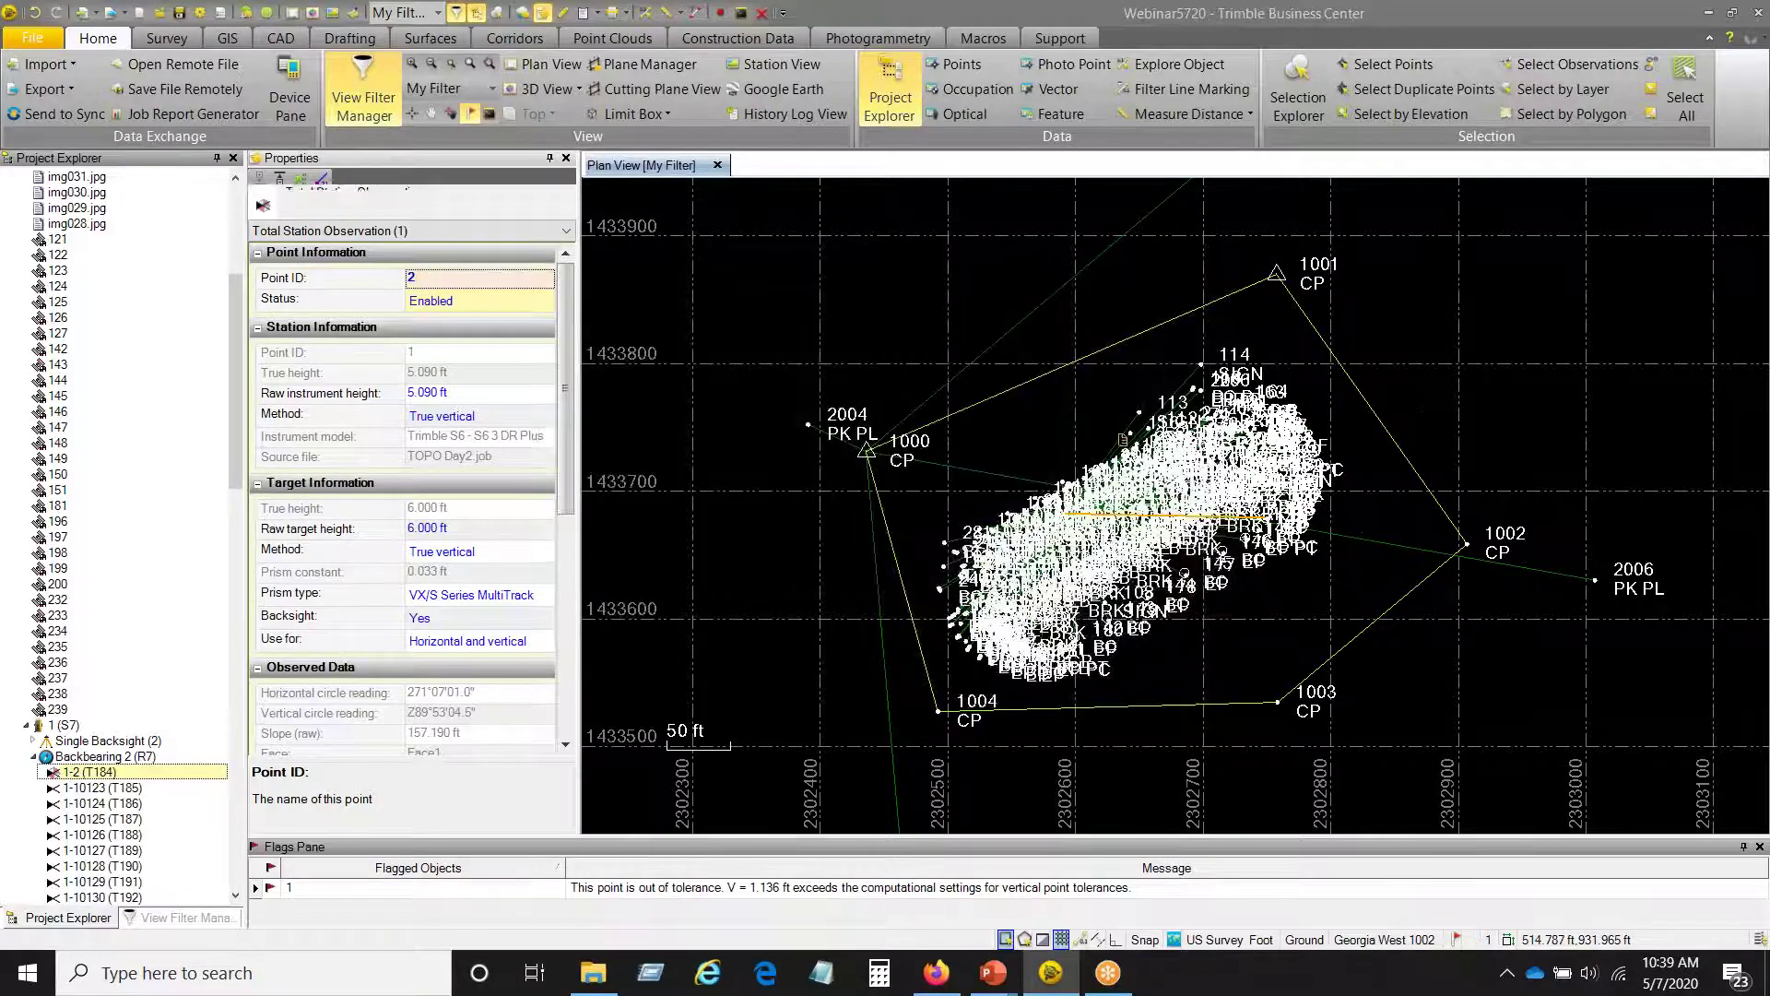
{"action": "left_click", "coordinate": [1445, 459]}
{"action": "scroll", "coordinate": [1212, 491], "scroll_direction": "up", "scroll_amount": 3}
{"action": "scroll", "coordinate": [933, 545], "scroll_direction": "up", "scroll_amount": 5}
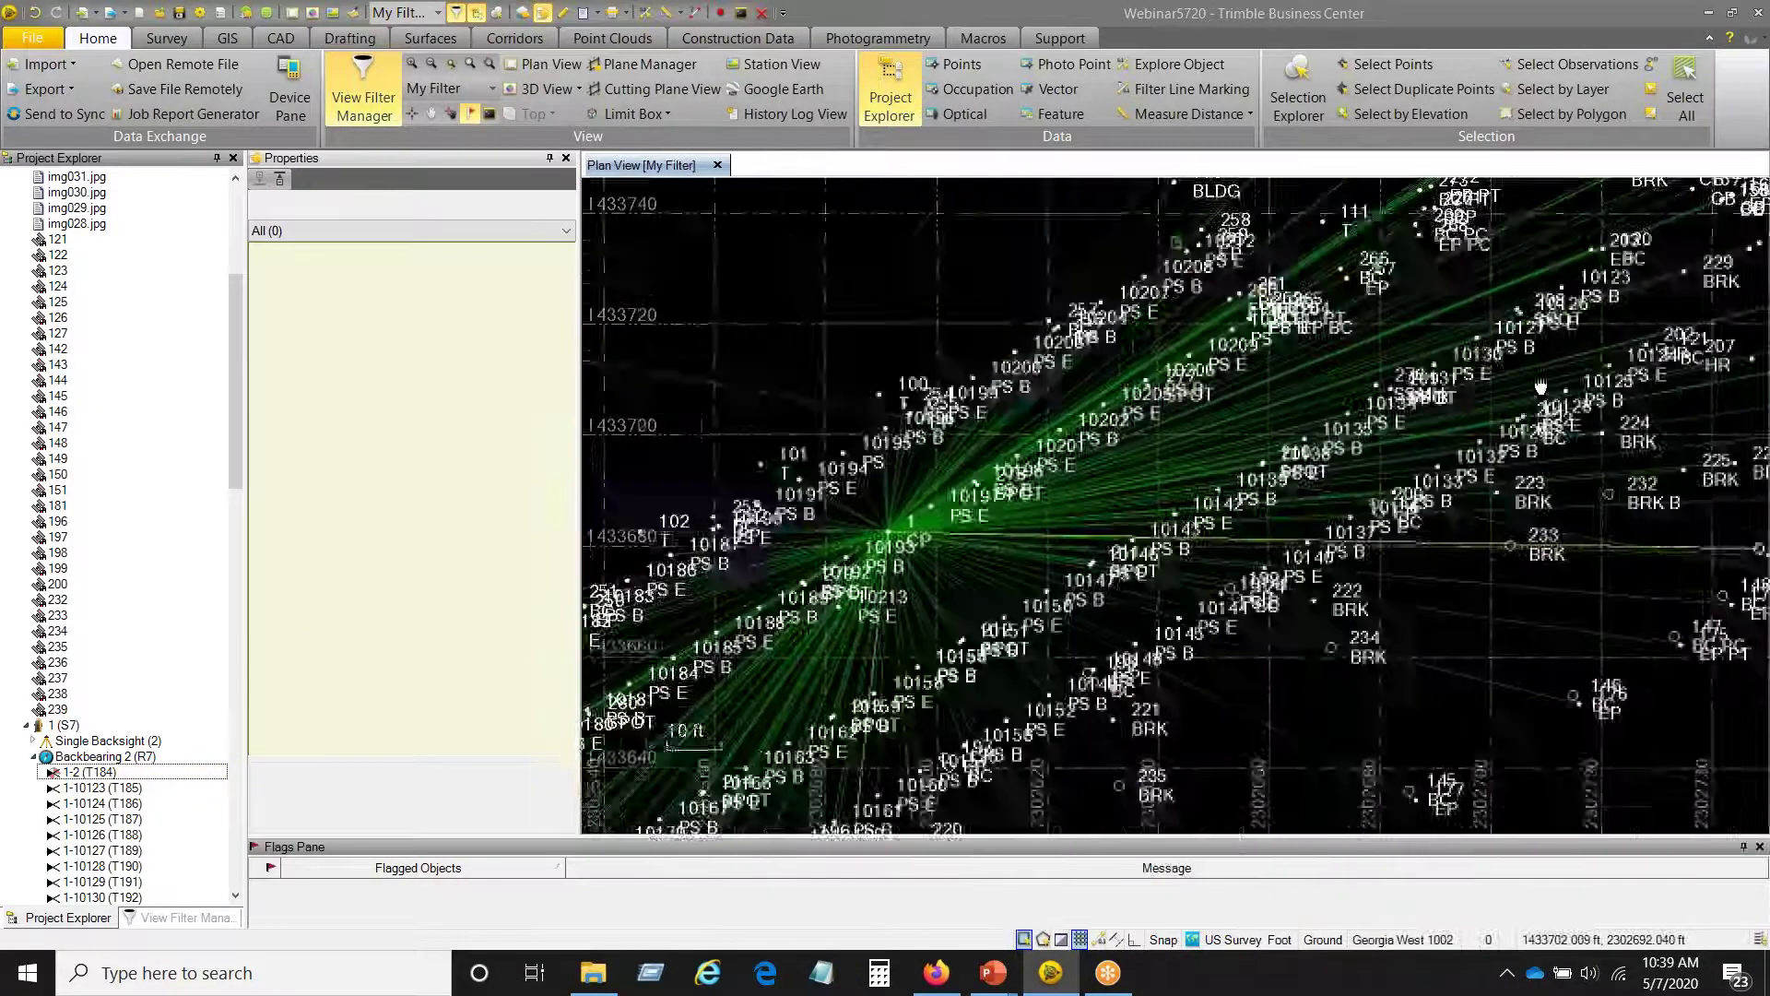
{"action": "scroll", "coordinate": [1226, 530], "scroll_direction": "down", "scroll_amount": 5}
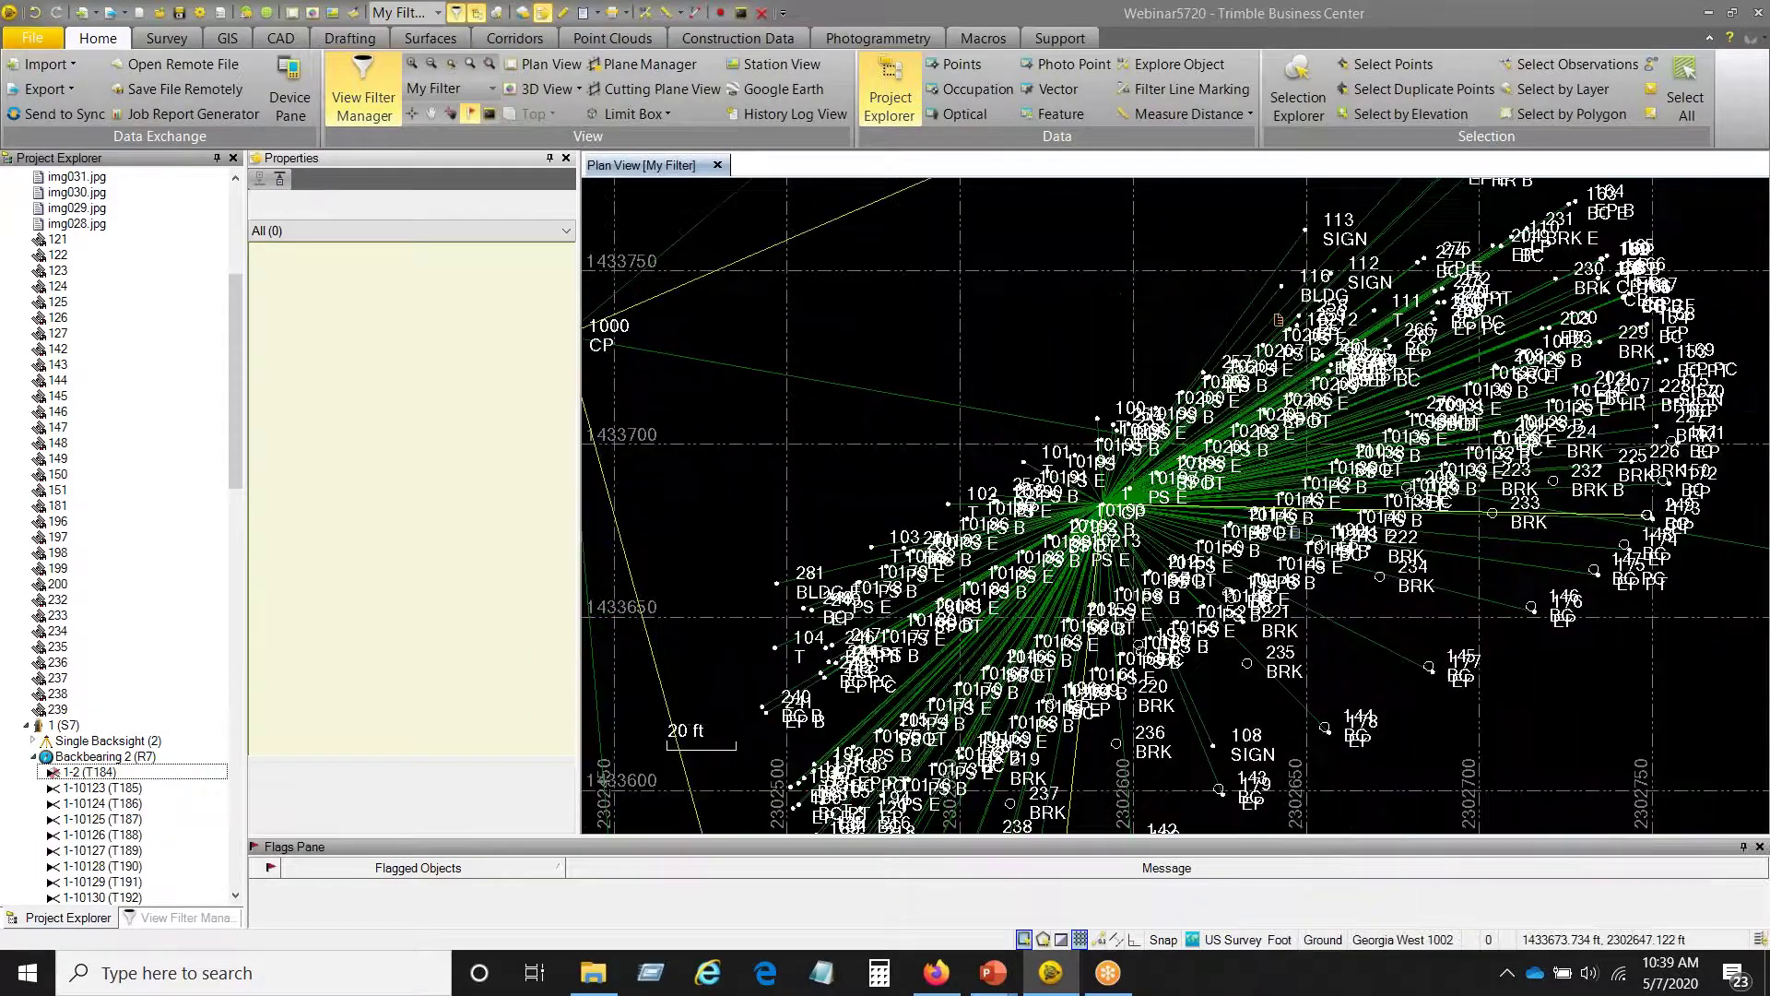
- Collapse station setup 1 (S7) and review the instrument height and height method options of station setup 1 (S6)
{"action": "left_click", "coordinate": [33, 757]}
{"action": "left_click", "coordinate": [27, 805]}
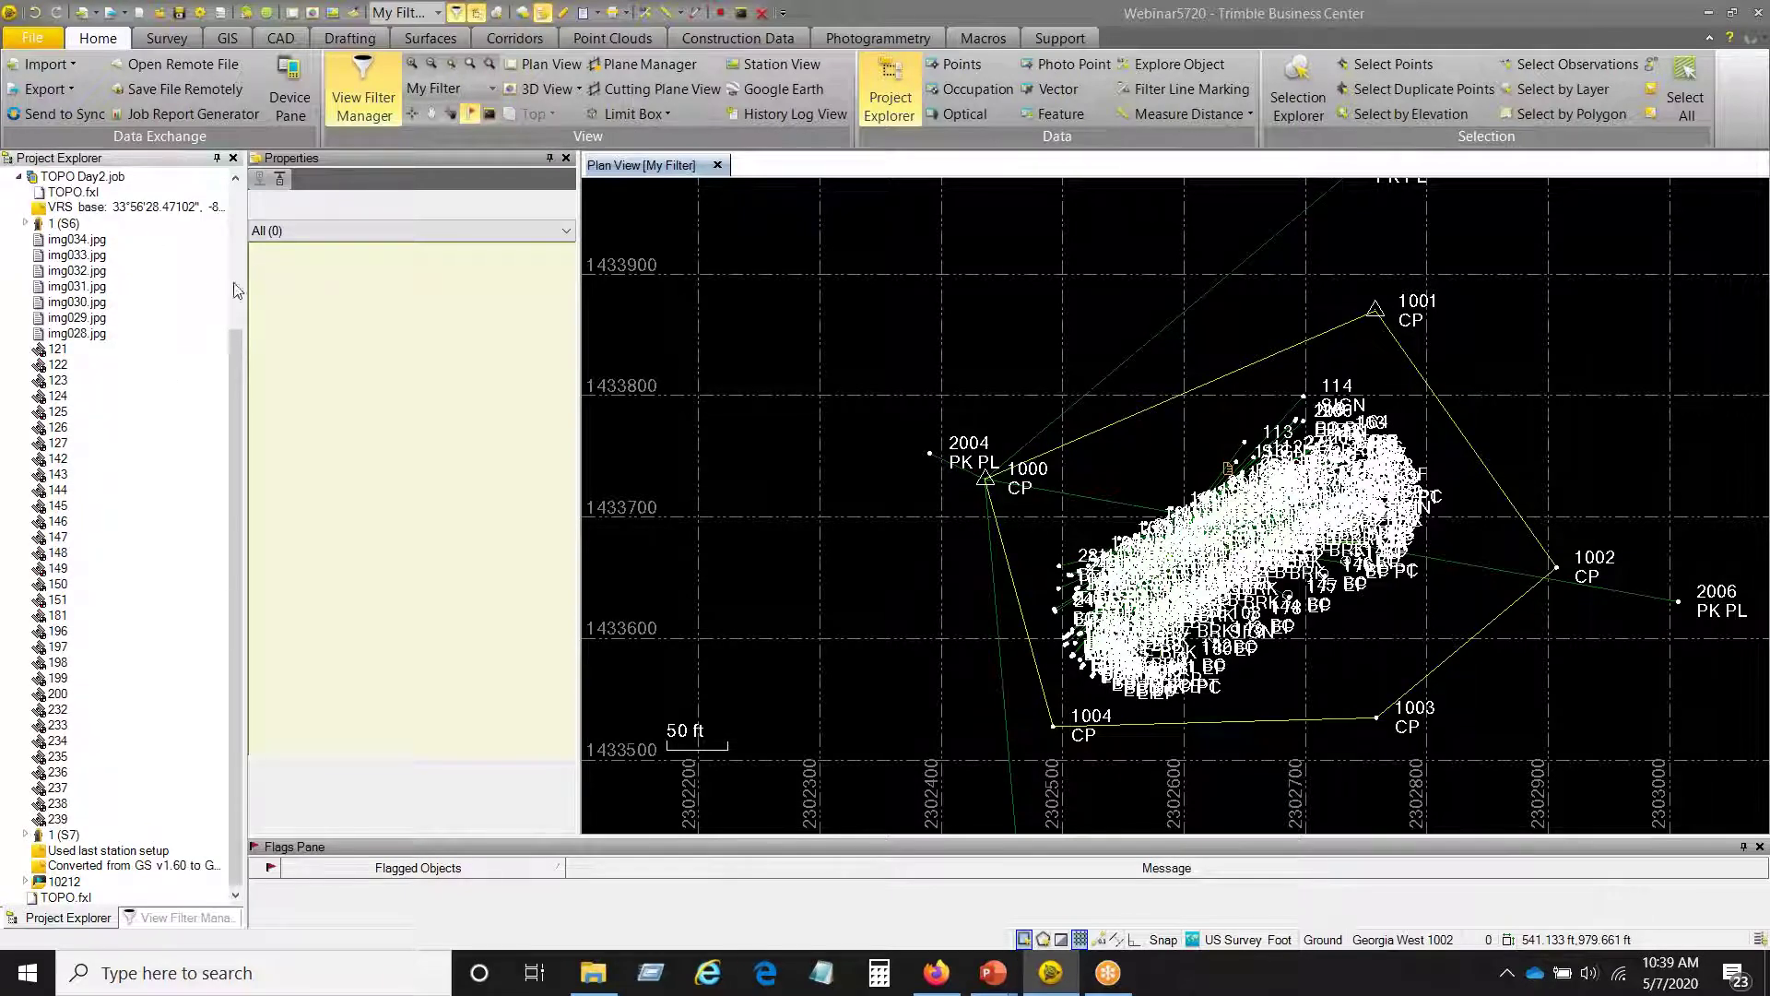
{"action": "scroll", "coordinate": [120, 342], "scroll_direction": "up", "scroll_amount": 3}
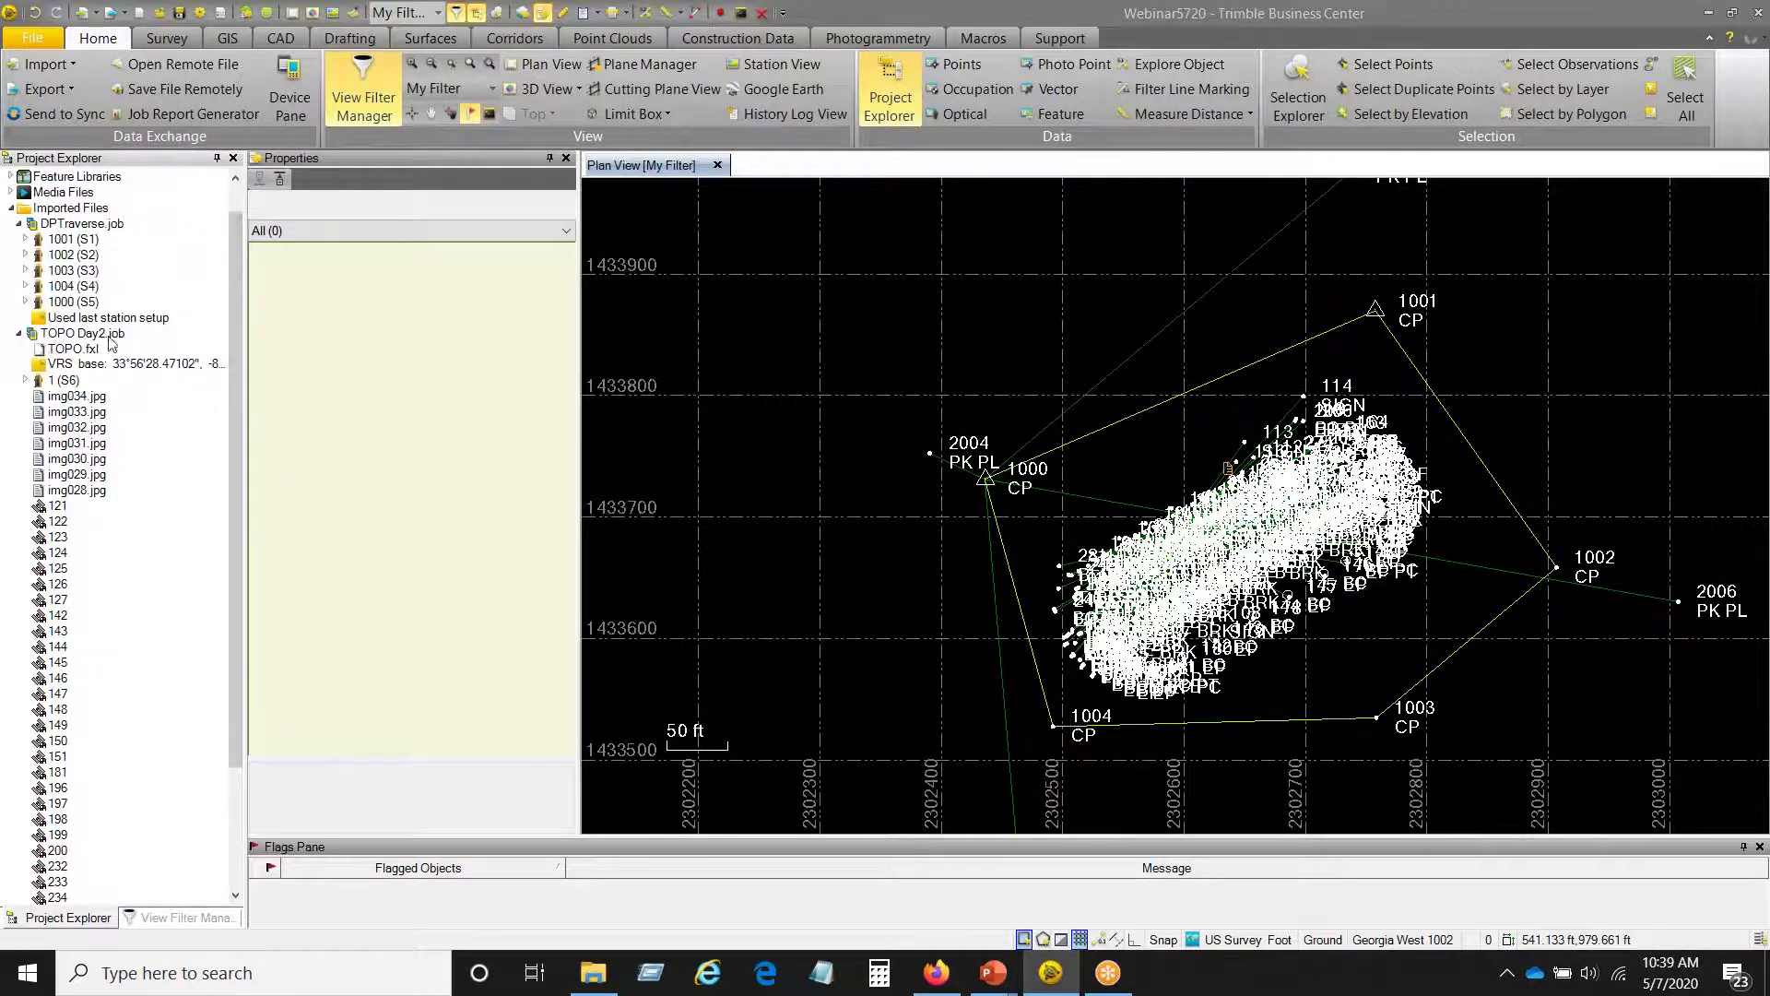
{"action": "left_click", "coordinate": [57, 378]}
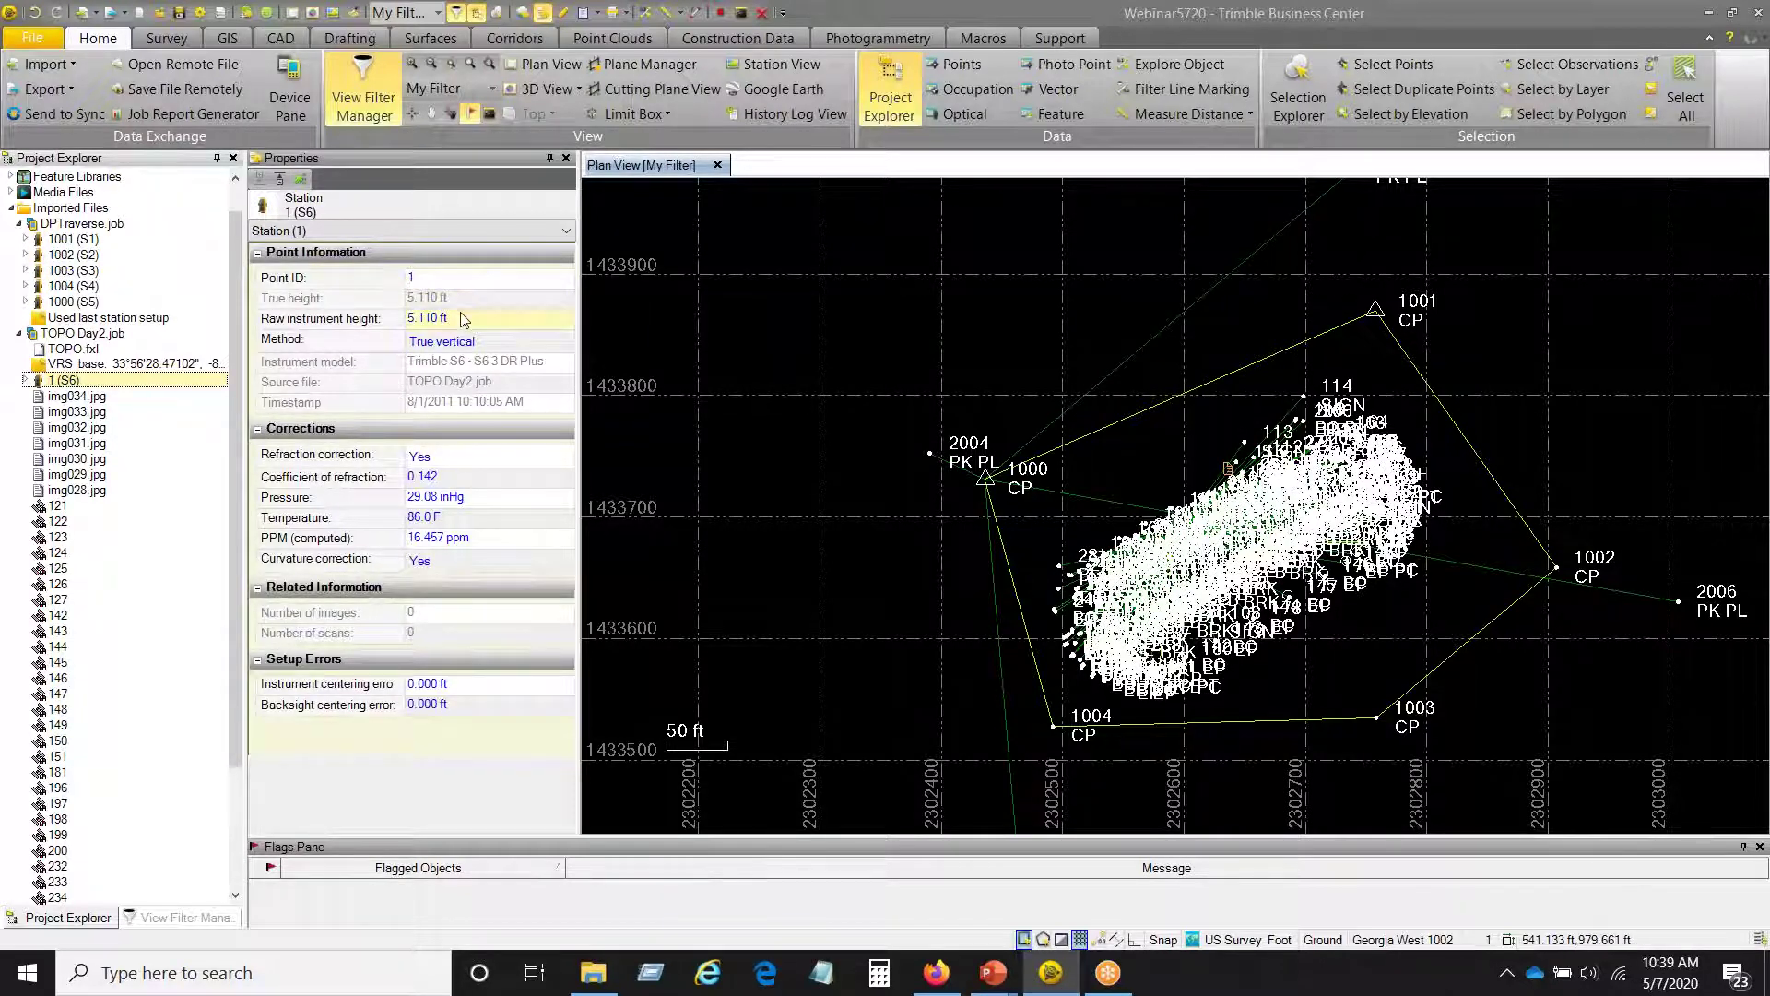
{"action": "left_click", "coordinate": [472, 343]}
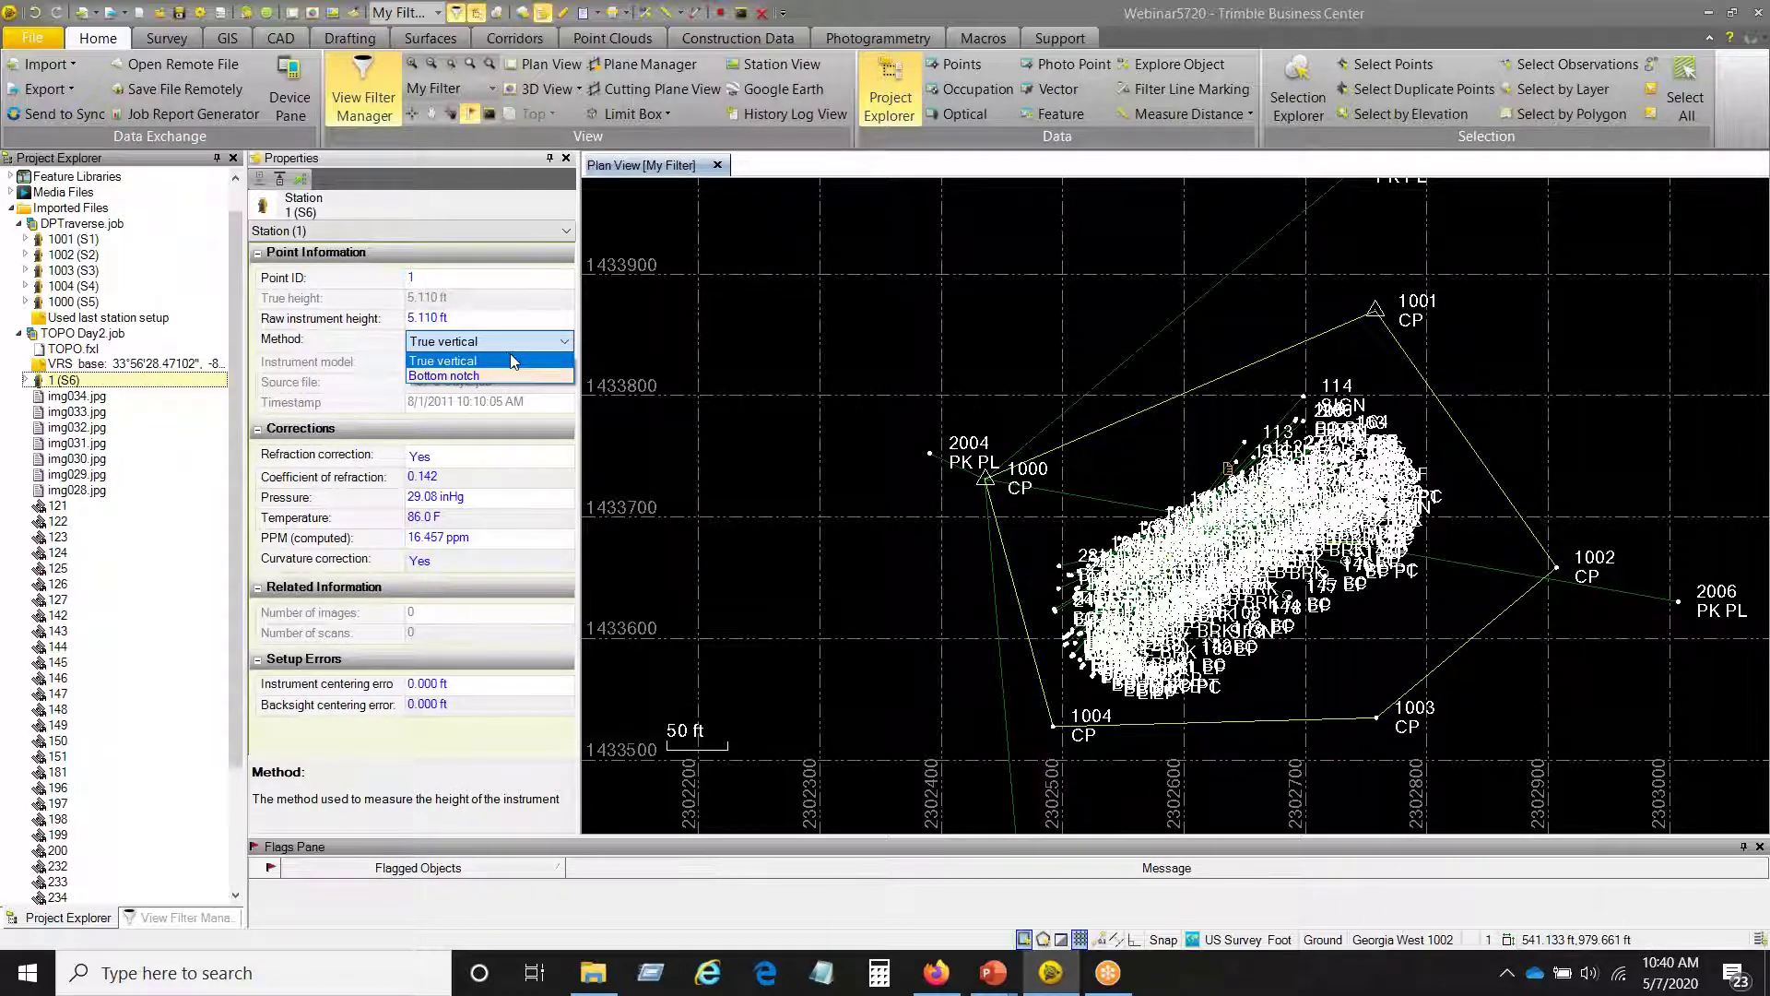
{"action": "left_click", "coordinate": [505, 348]}
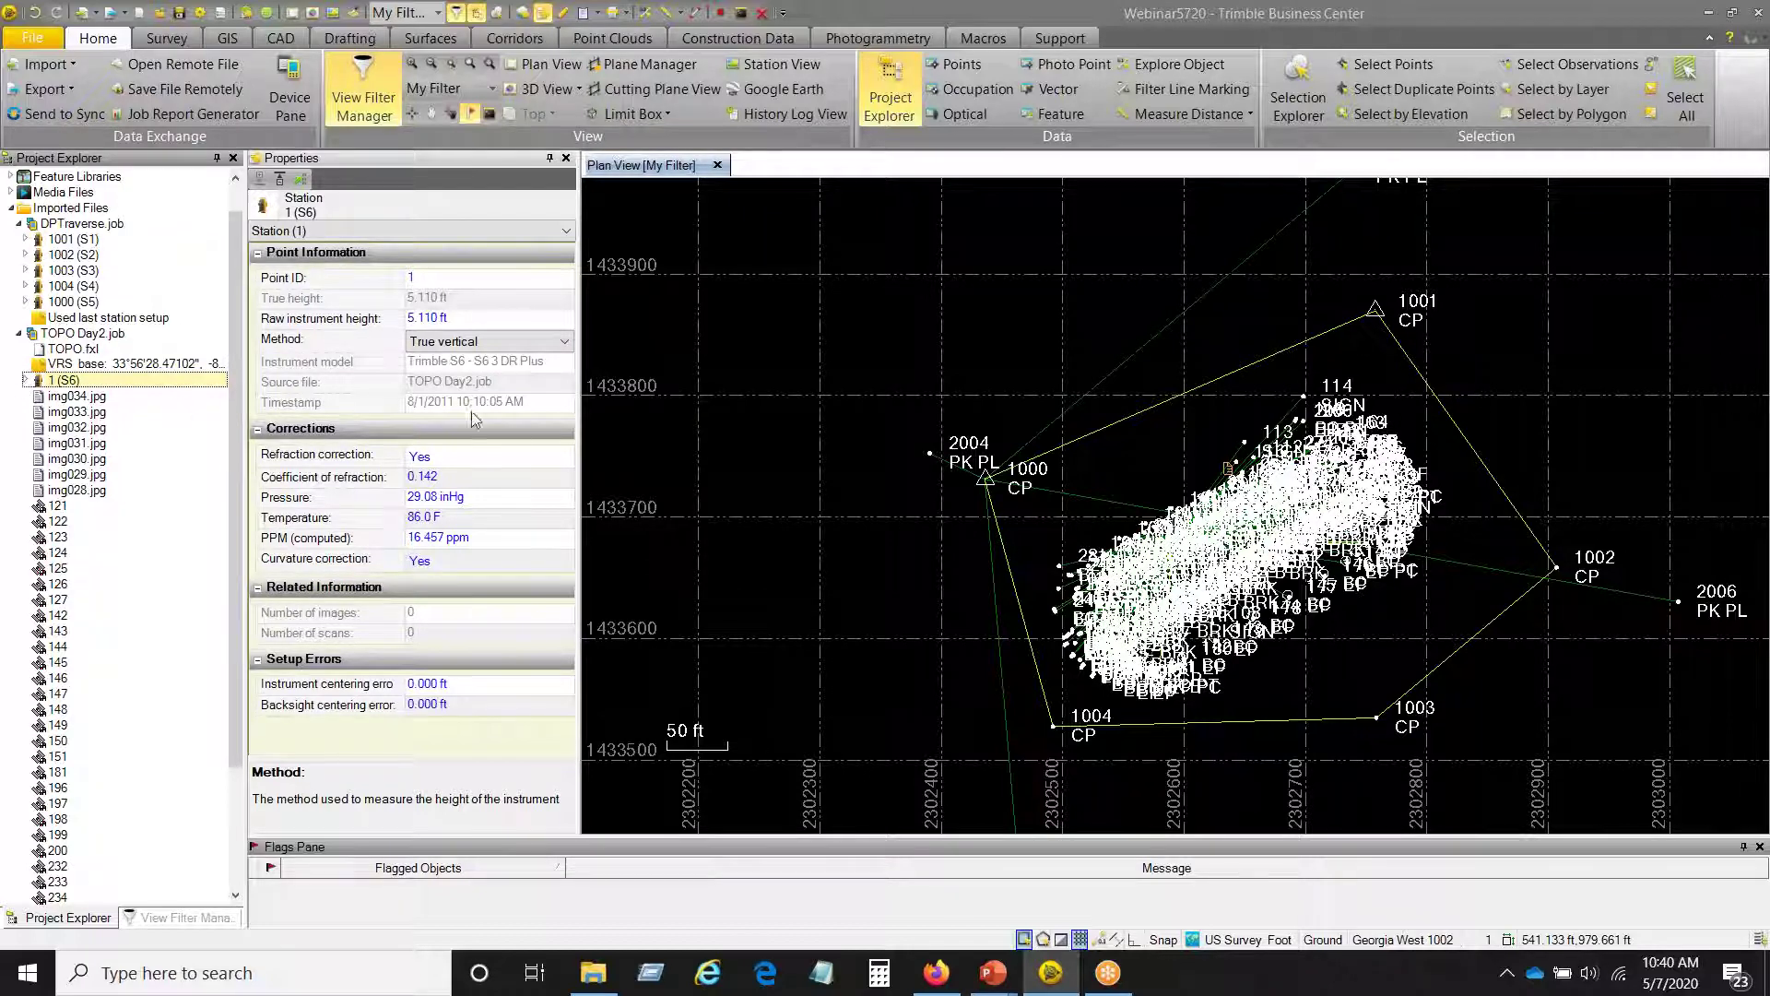
{"action": "left_click", "coordinate": [26, 380]}
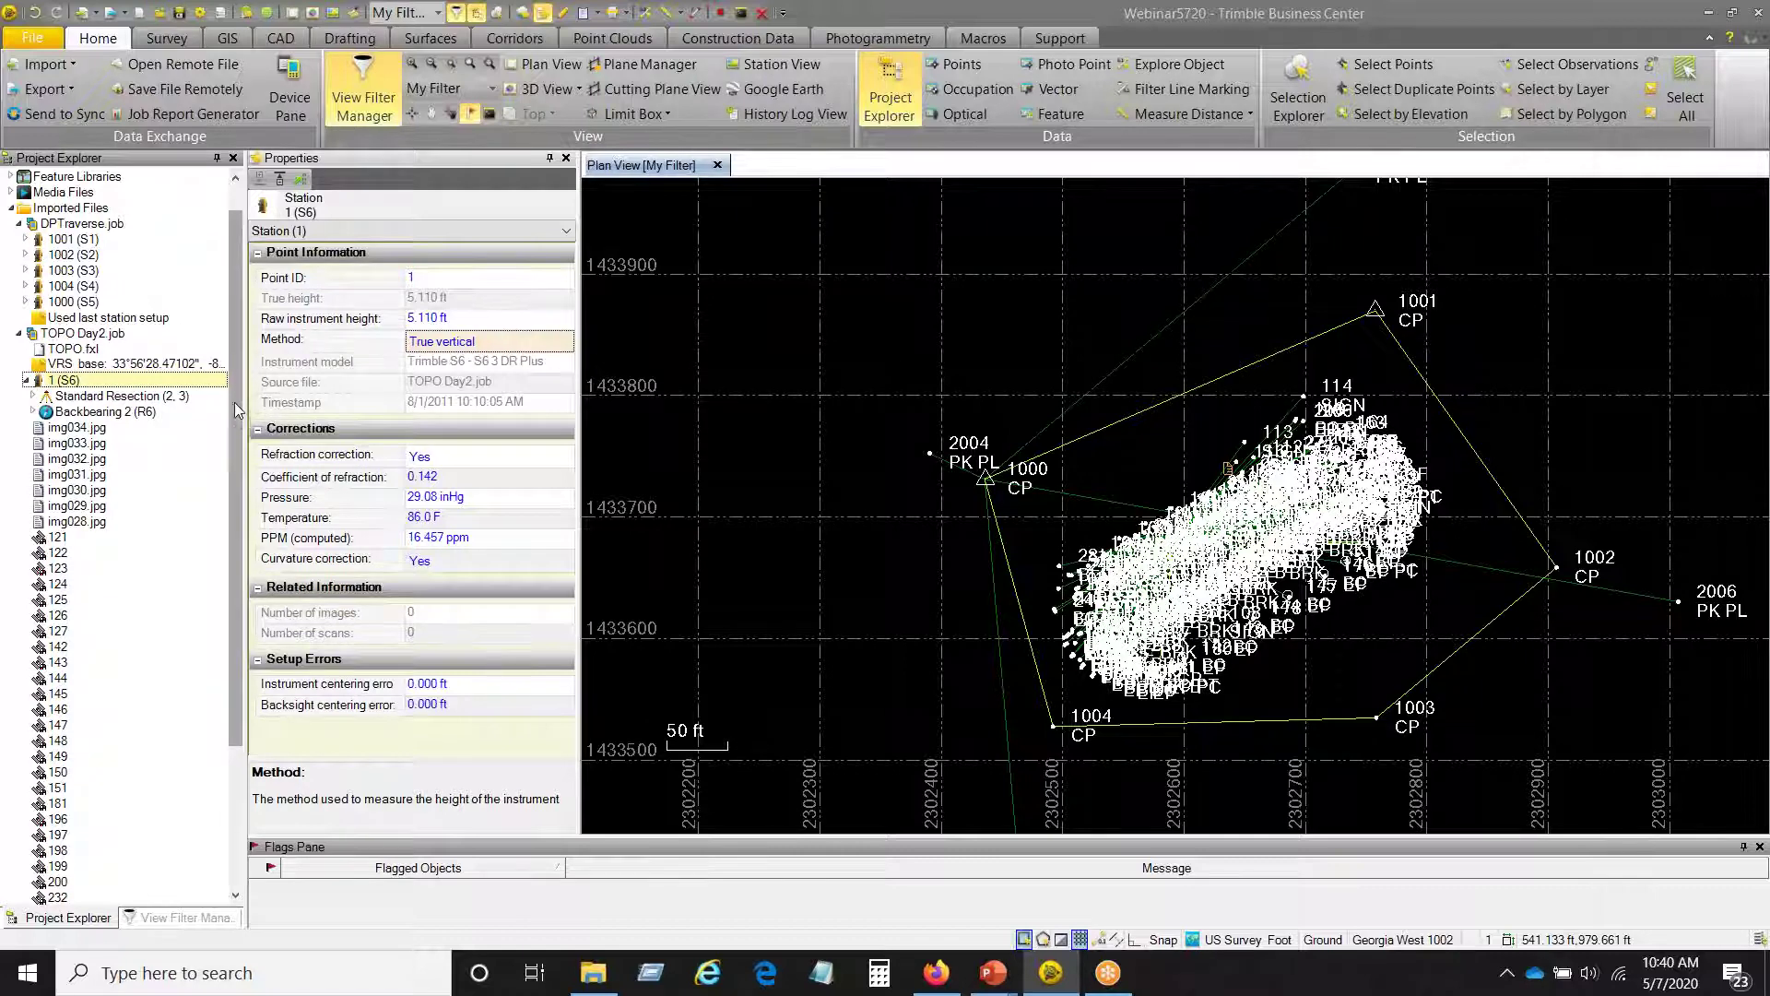
- Inspect point 102's properties and its total station observation 1-102 (T35) in the project's Points list
{"action": "scroll", "coordinate": [138, 387], "scroll_direction": "up", "scroll_amount": 1}
{"action": "left_click", "coordinate": [12, 191]}
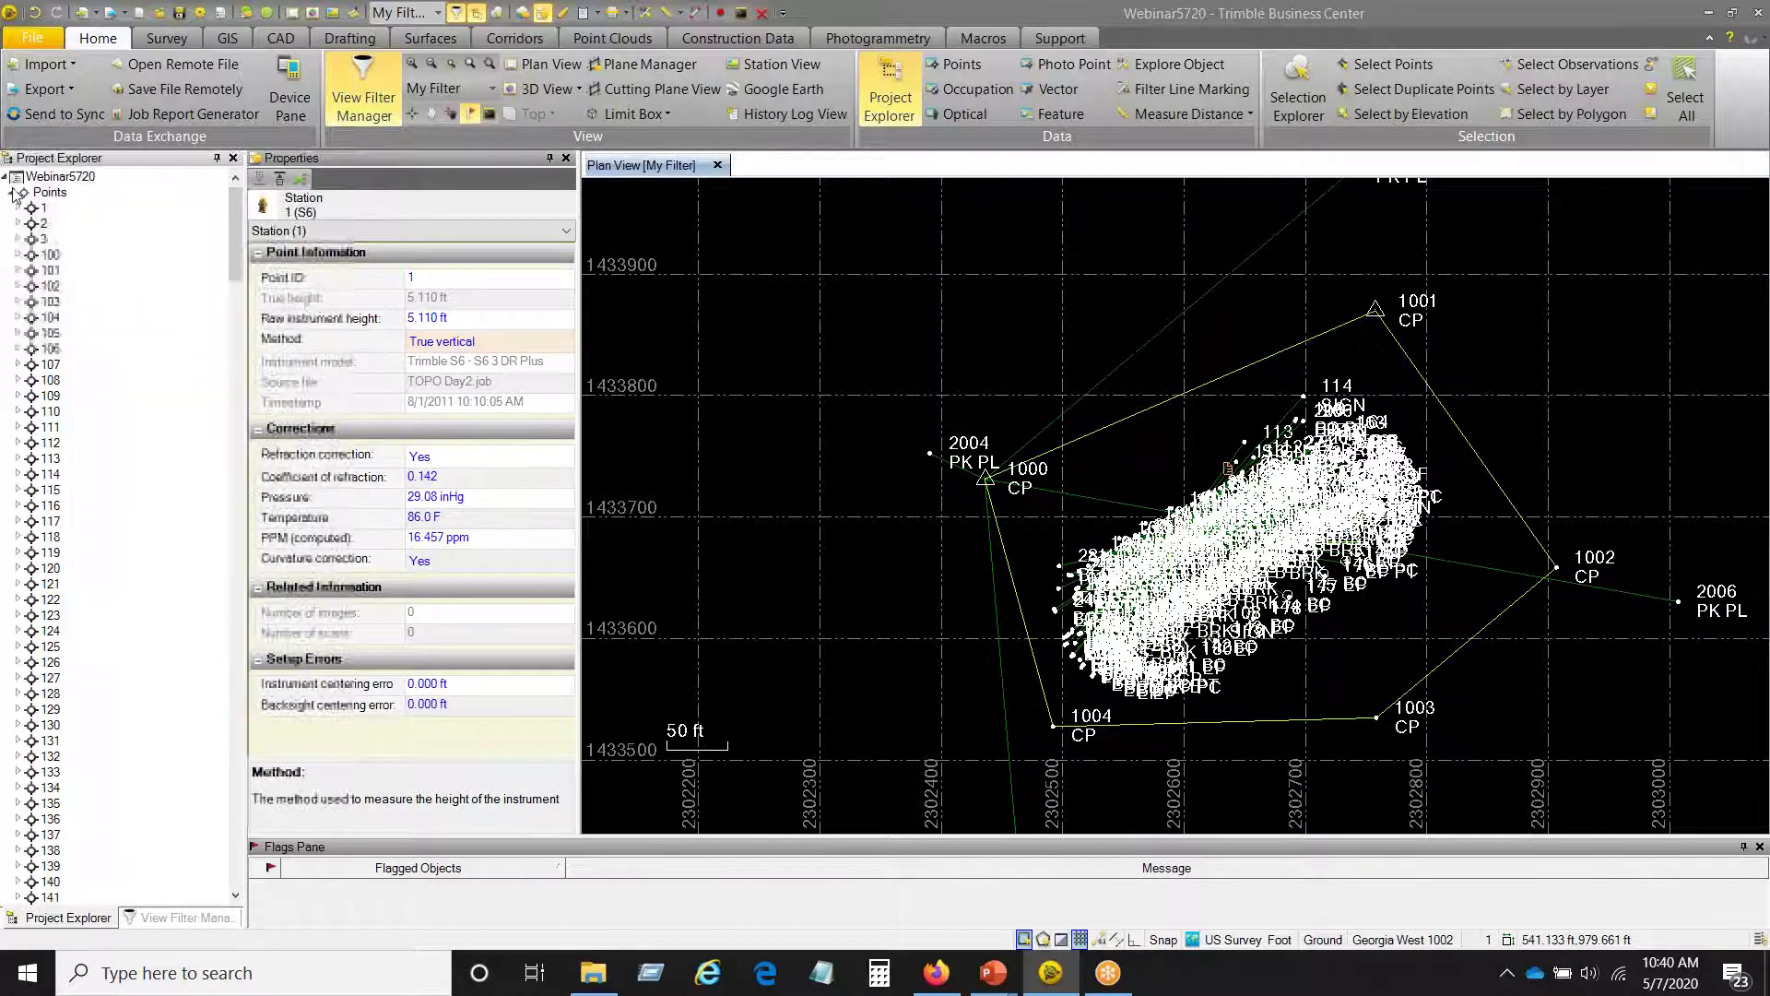
{"action": "left_click", "coordinate": [50, 286]}
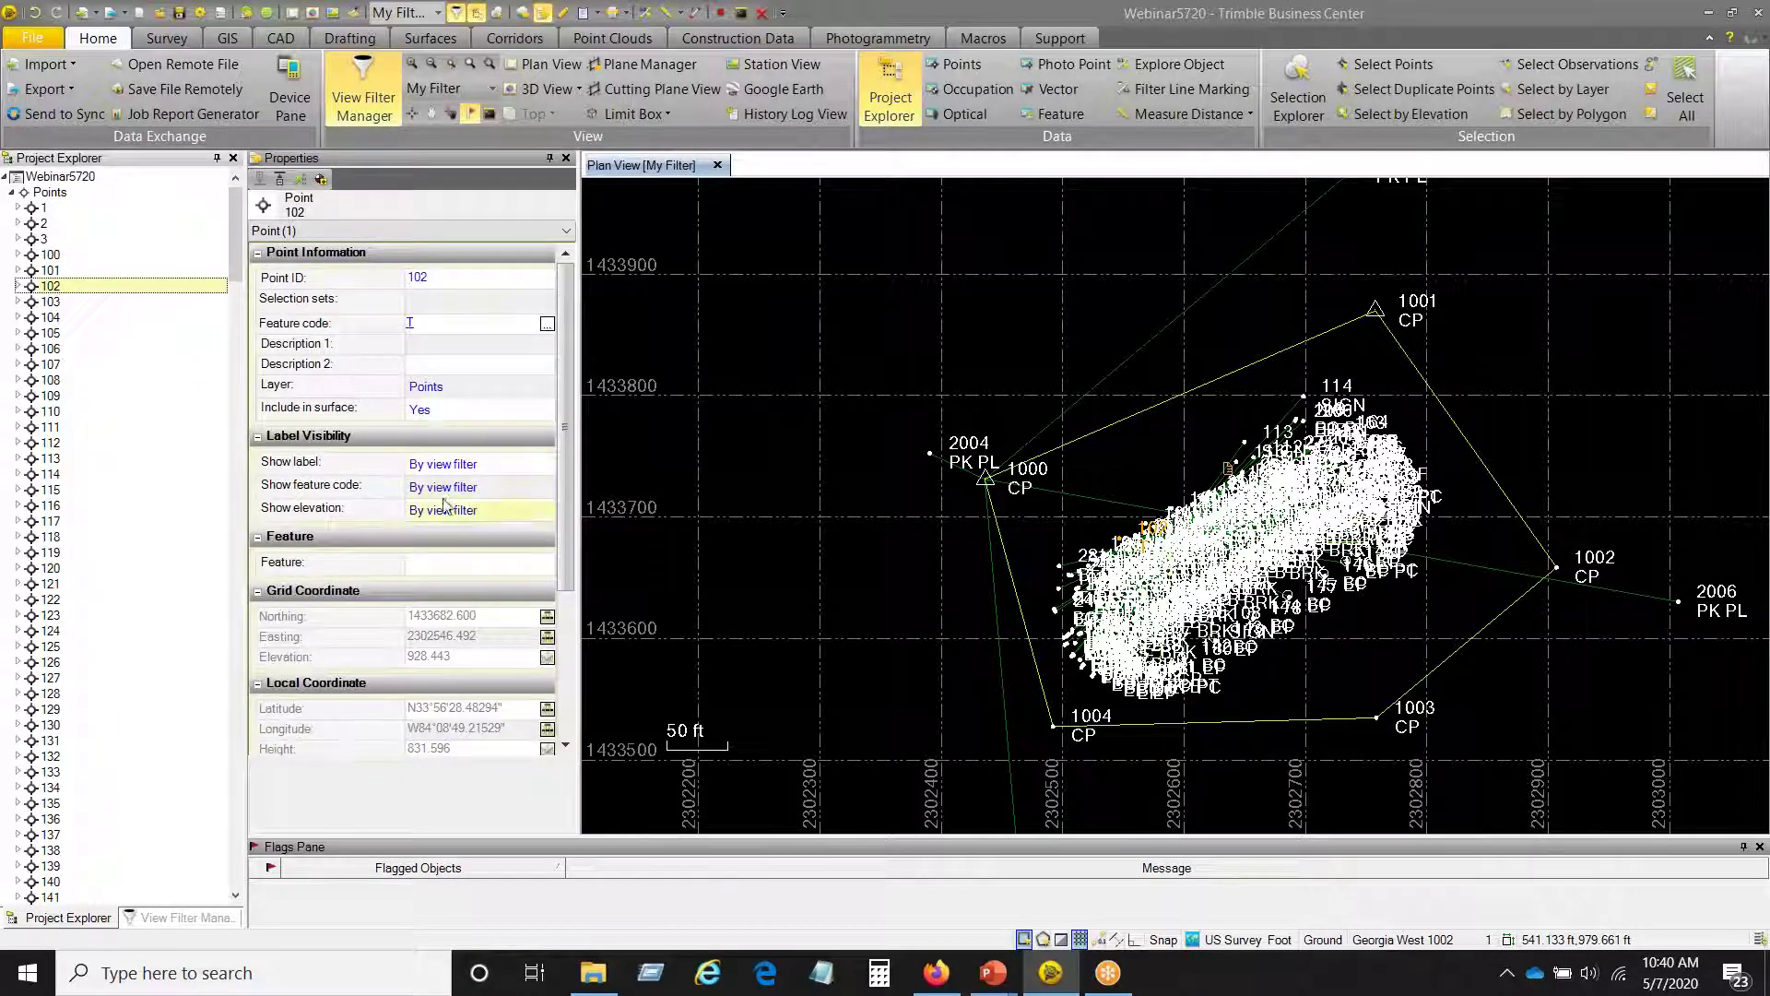
{"action": "left_click", "coordinate": [18, 286]}
{"action": "left_click", "coordinate": [58, 303]}
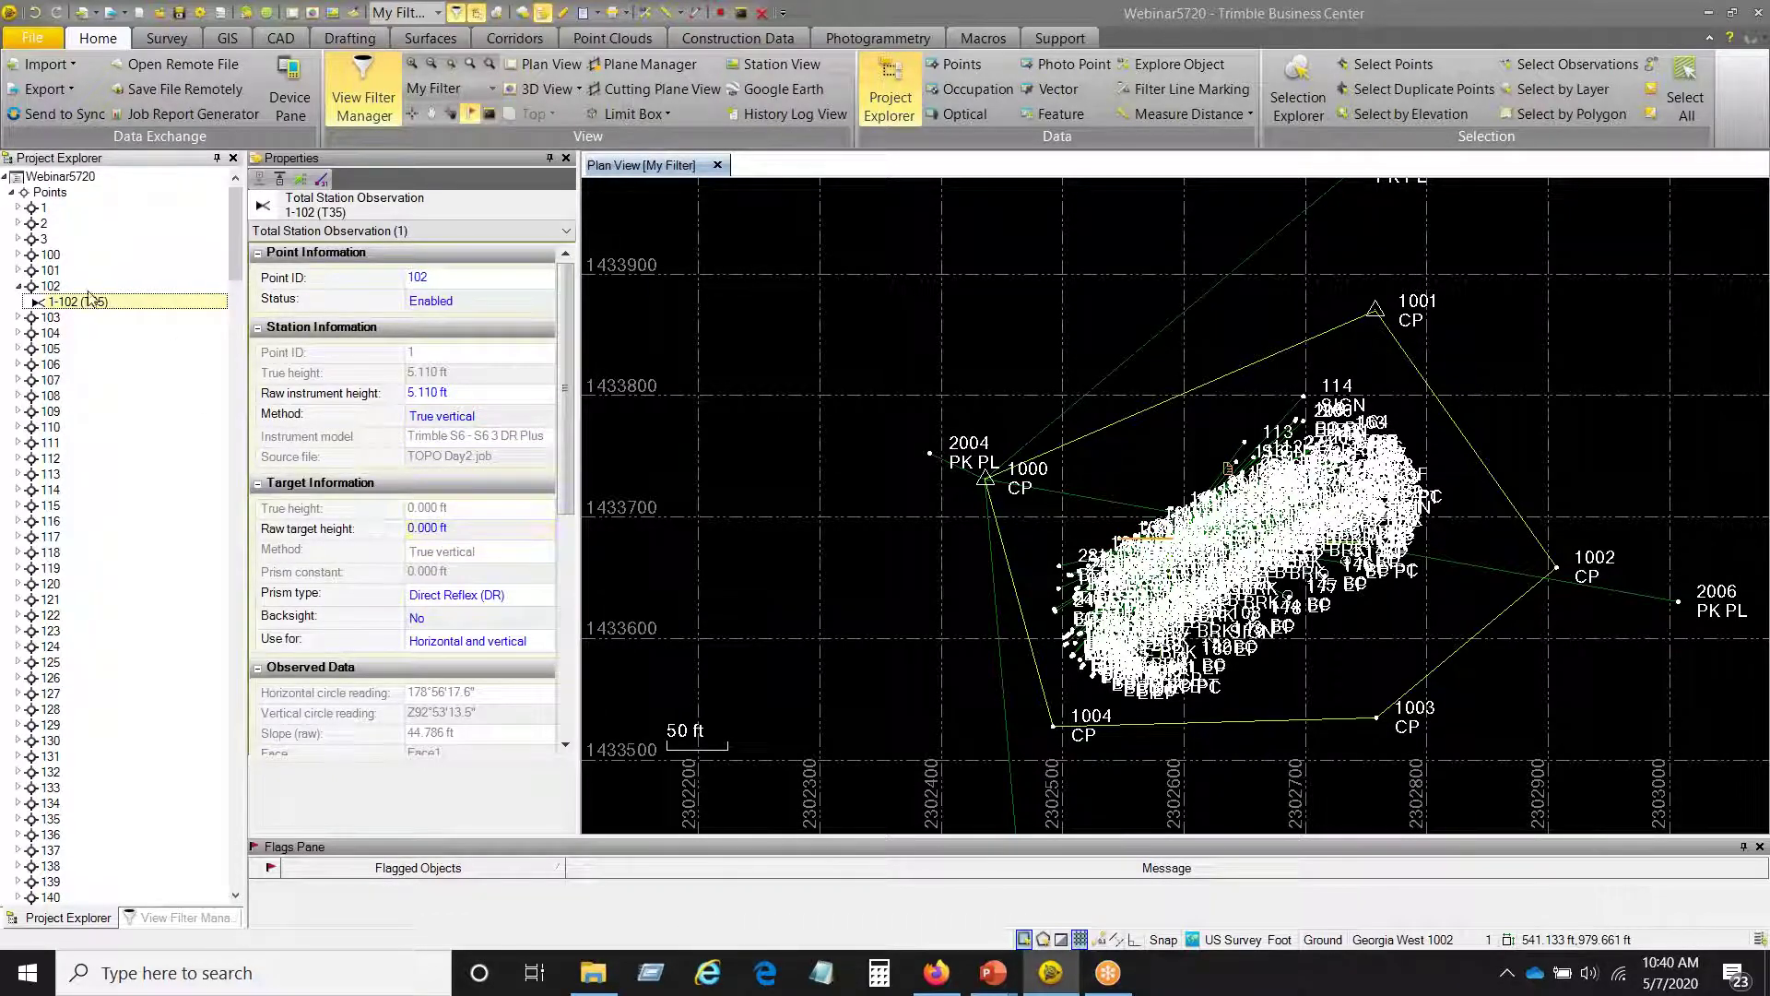
{"action": "left_click", "coordinate": [49, 287]}
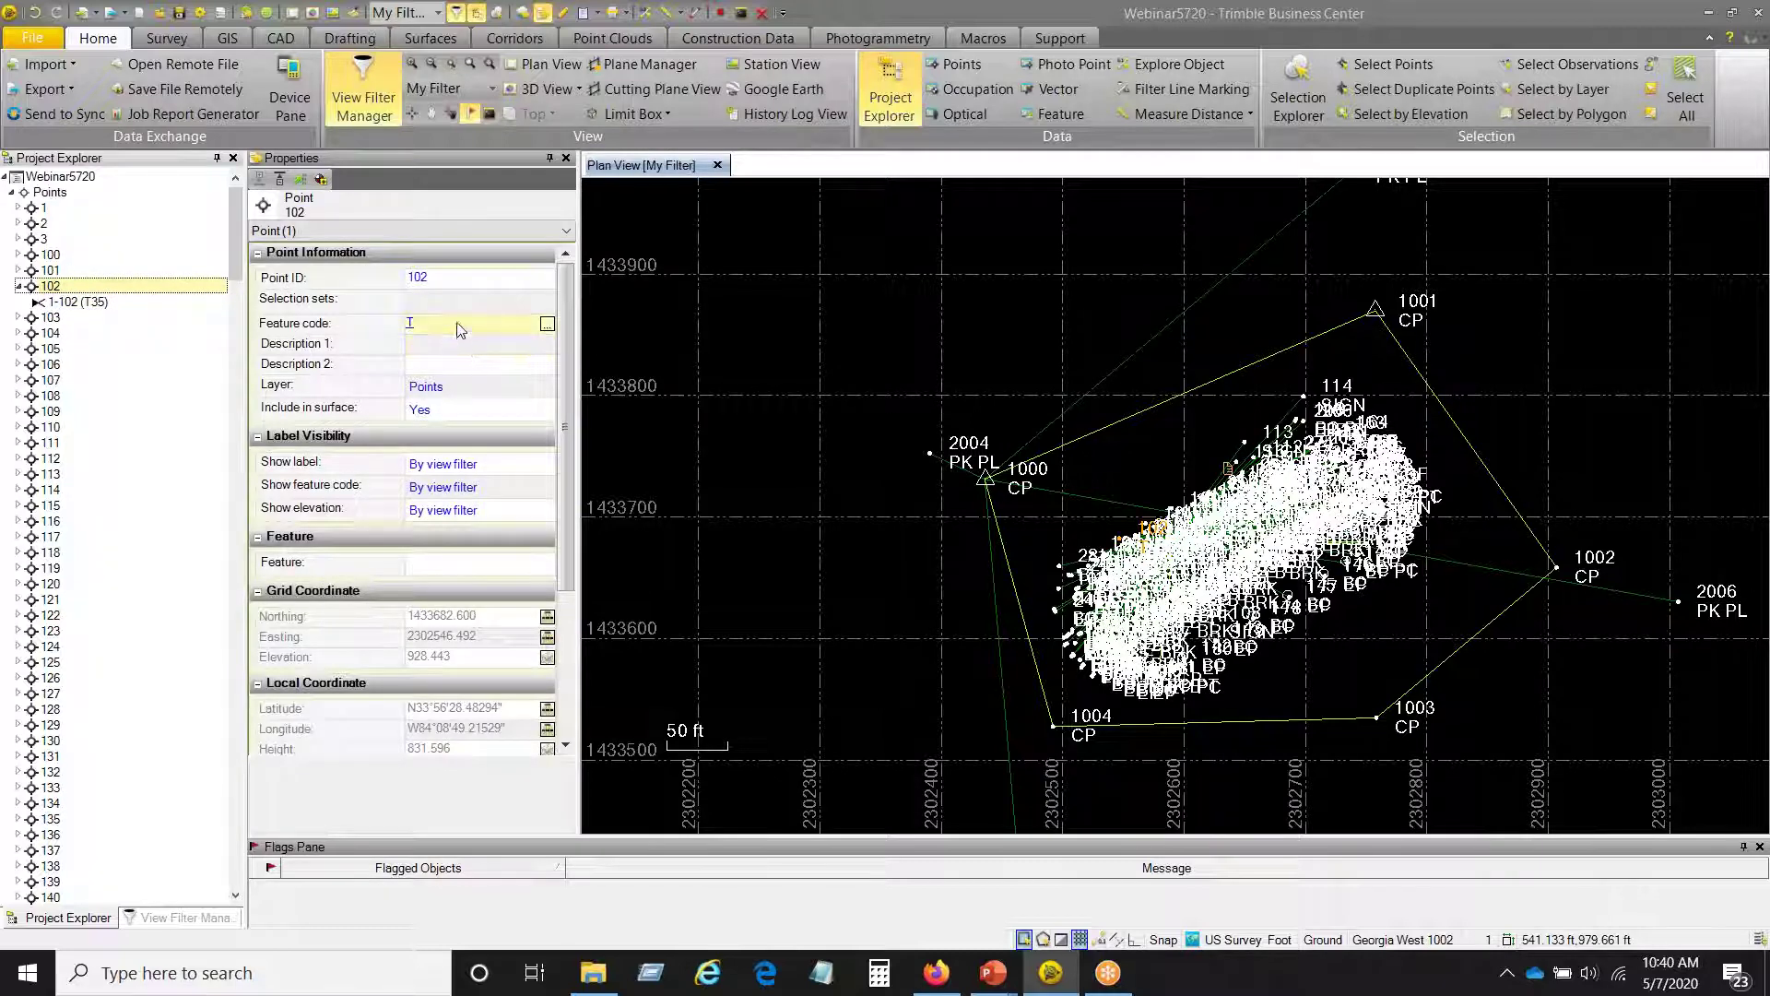
- Collapse point 102 in the project tree and create a new traverse named 1 with Adjust Traverse
{"action": "left_click", "coordinate": [19, 286]}
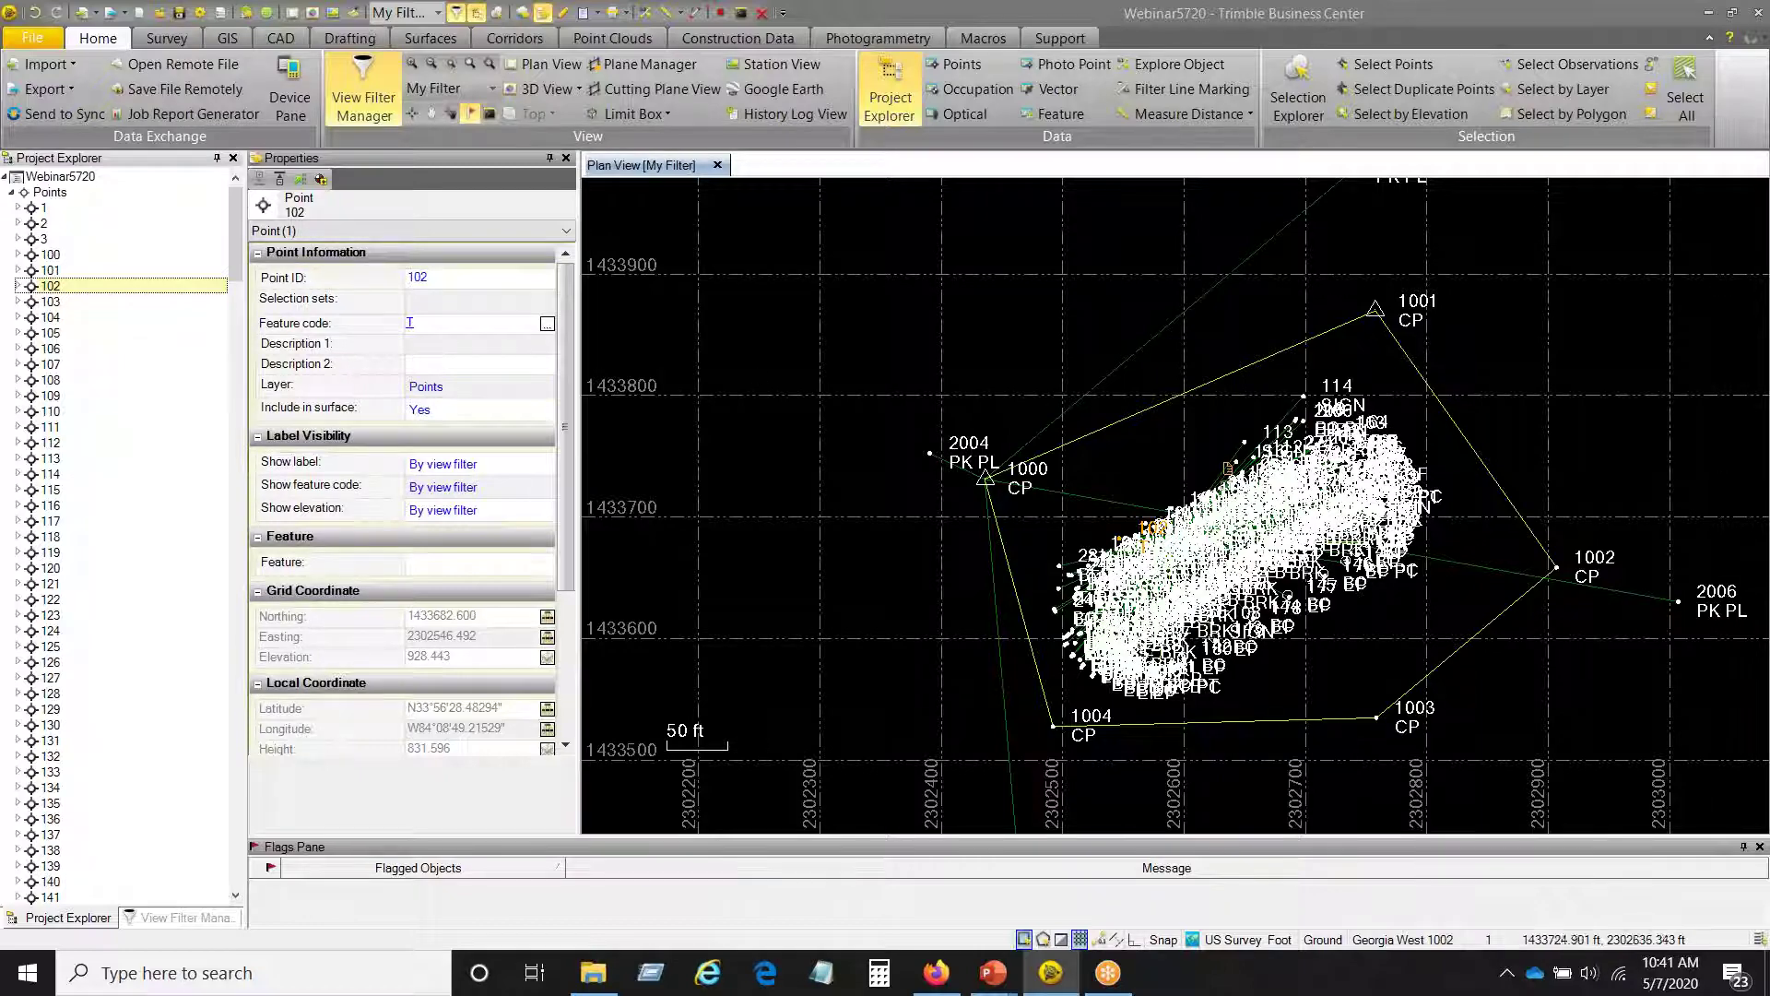
{"action": "middle_click_drag", "start_coordinate": [1156, 469], "coordinate": [1142, 357]}
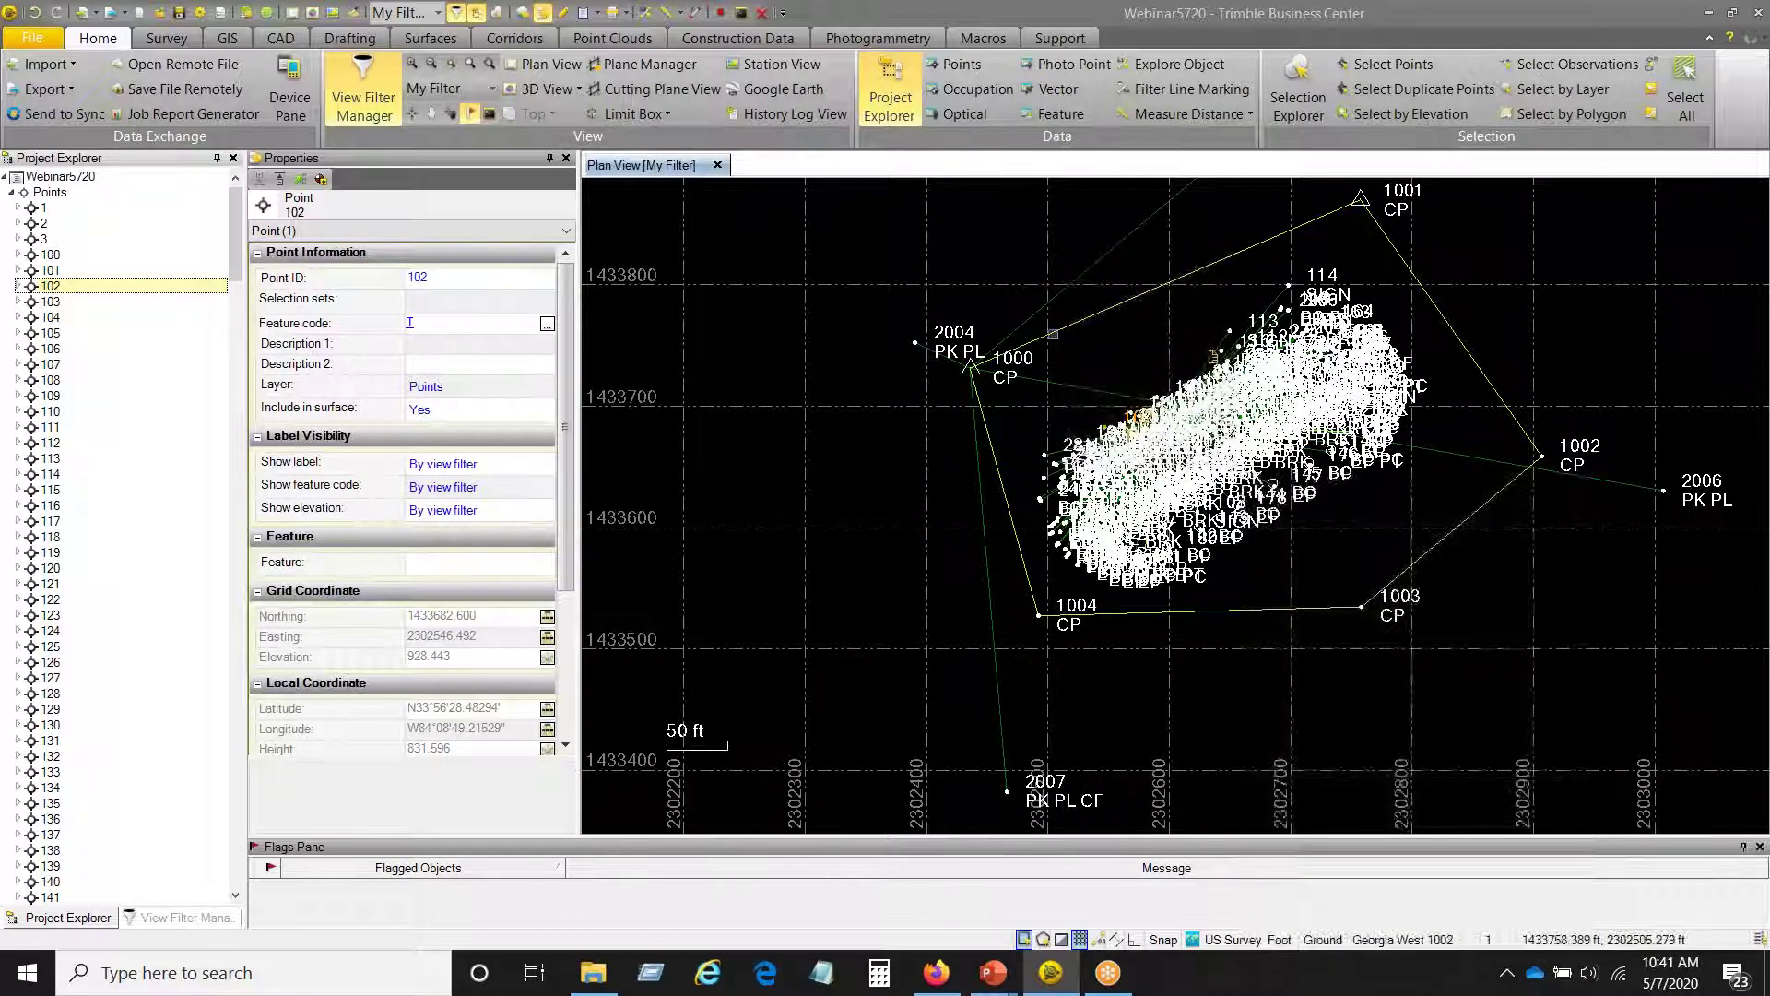
{"action": "left_click", "coordinate": [188, 42]}
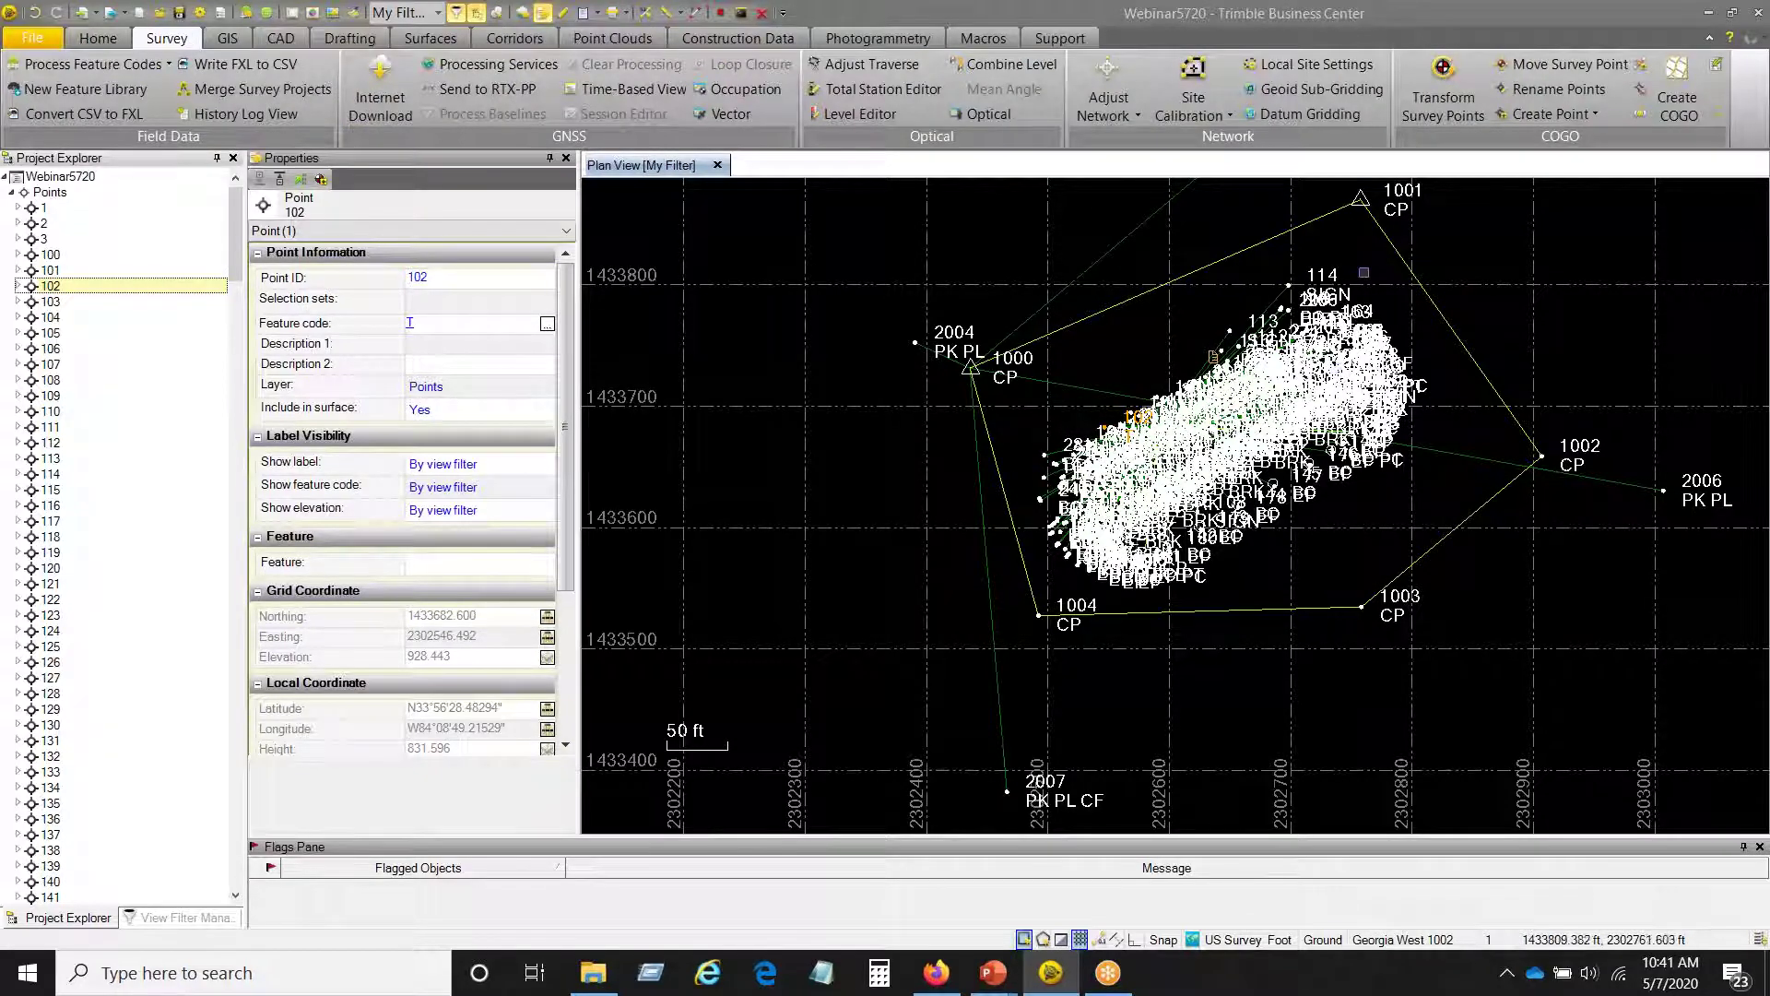
{"action": "left_click", "coordinate": [892, 68]}
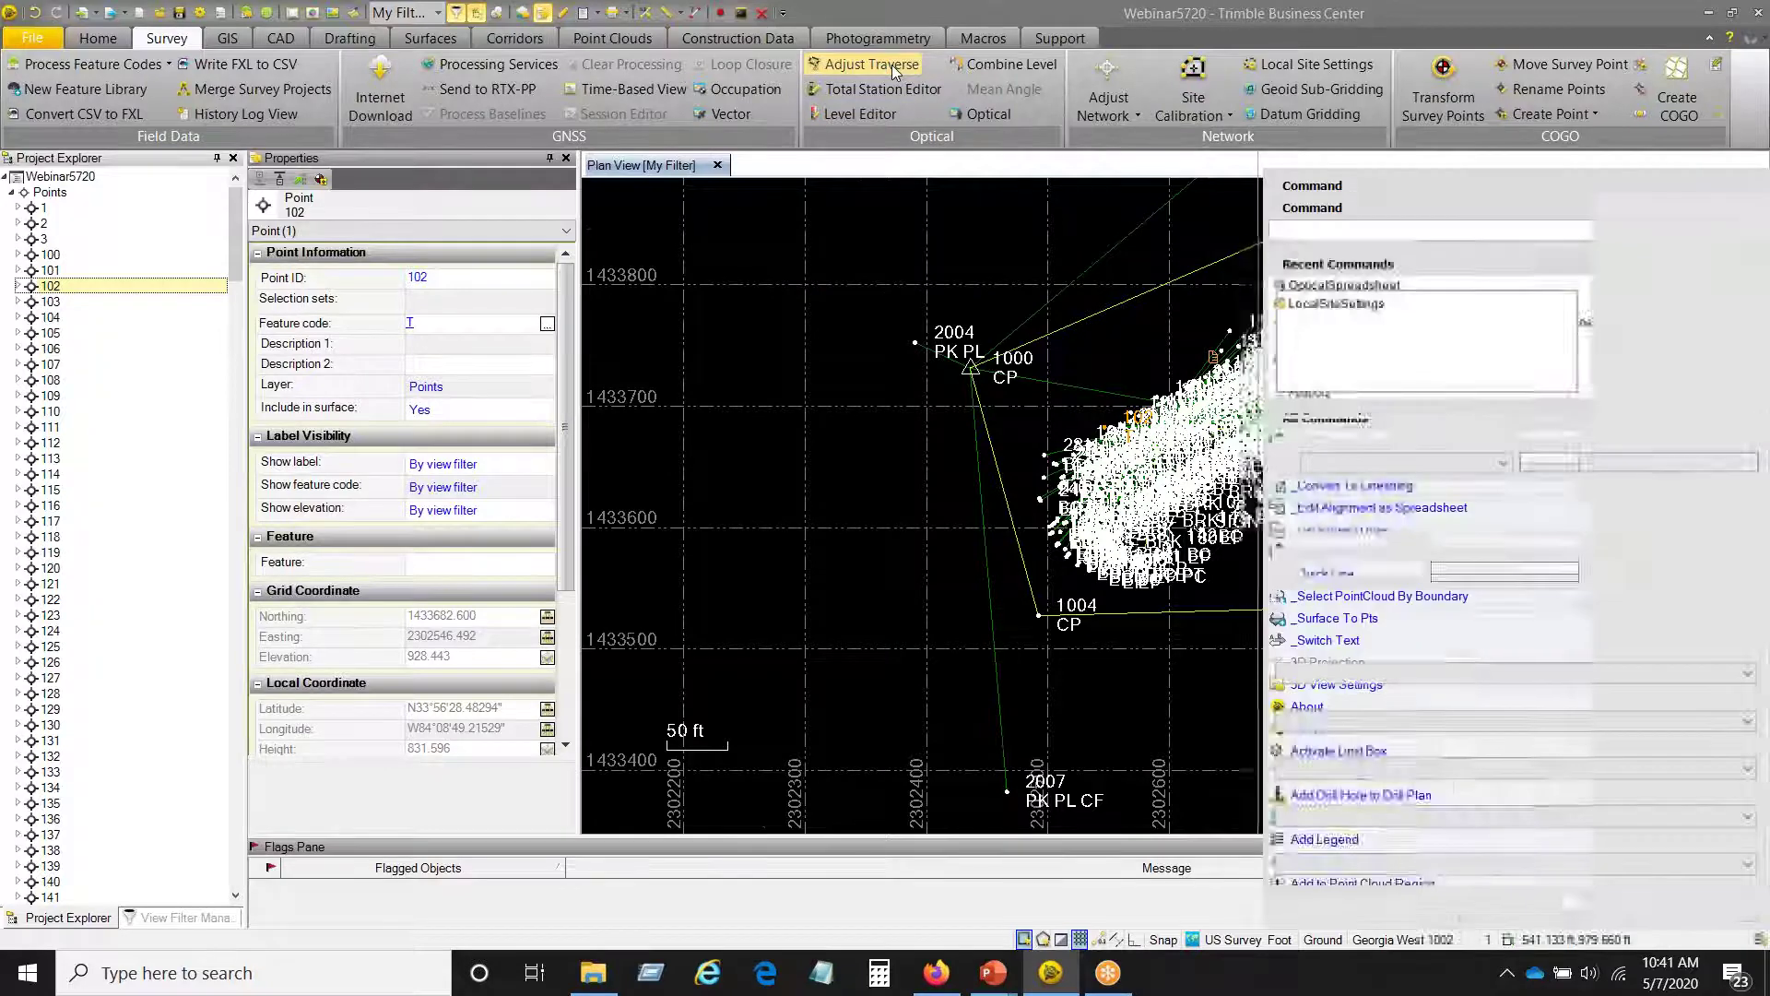
{"action": "left_click", "coordinate": [1633, 250]}
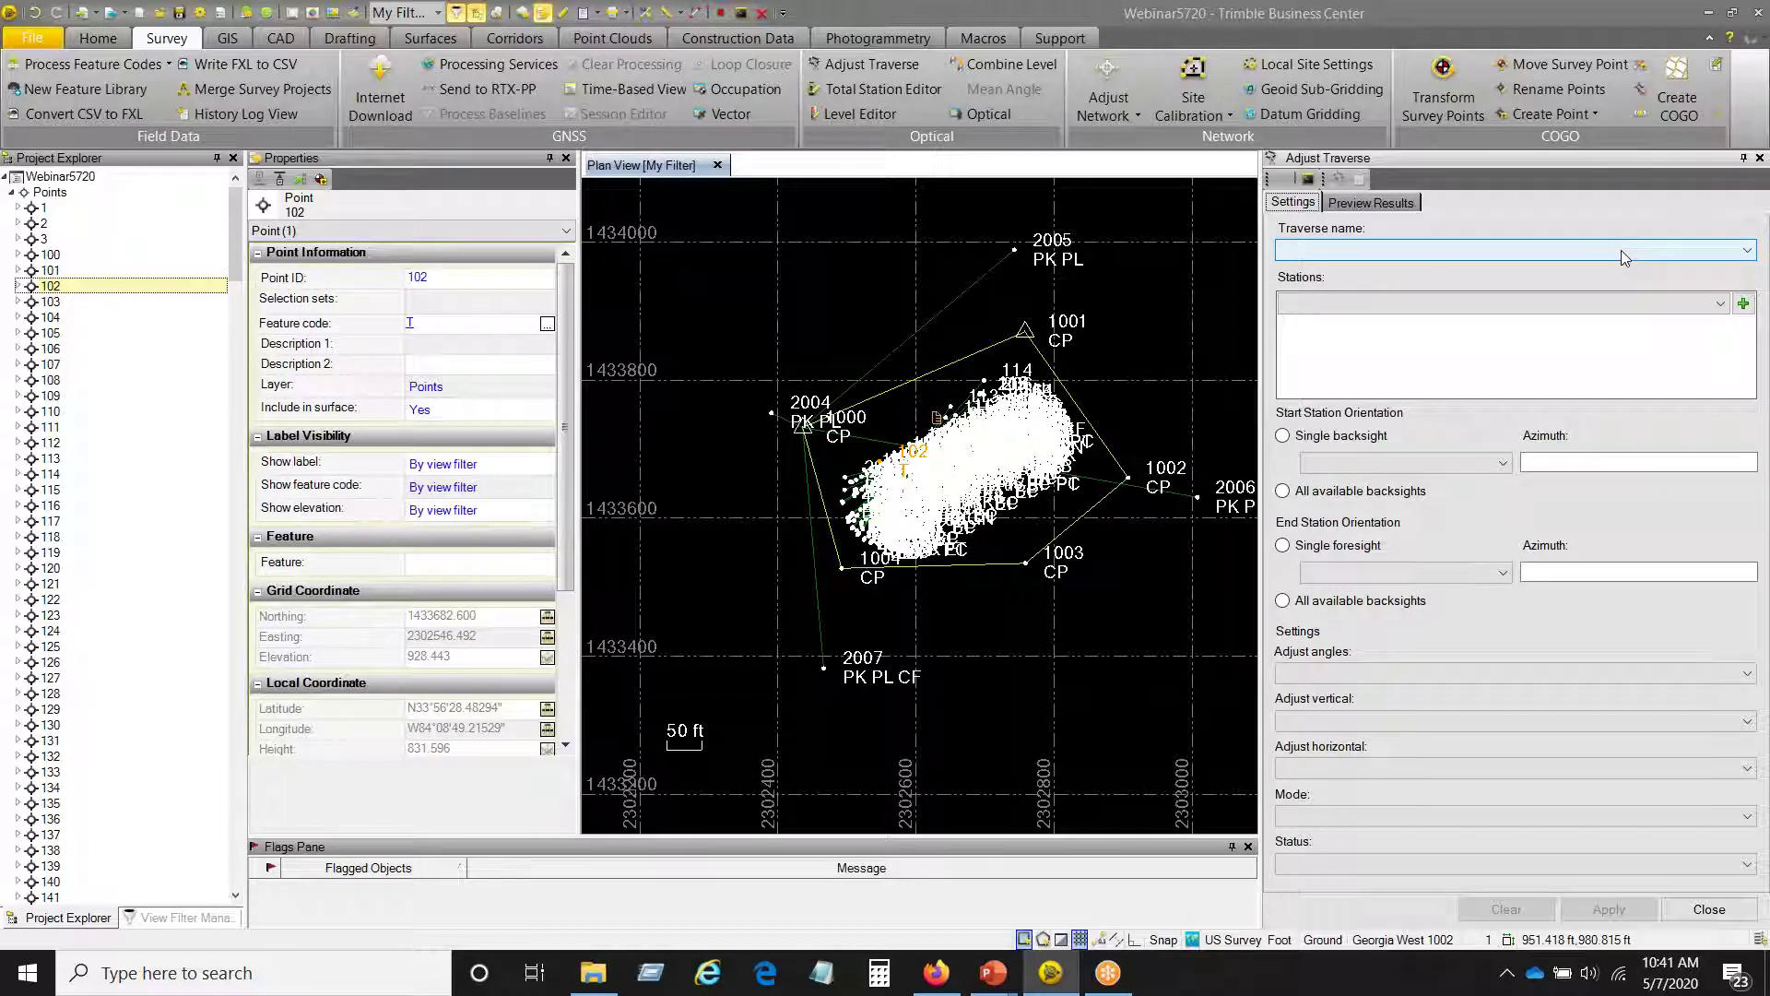
{"action": "left_click", "coordinate": [1620, 251]}
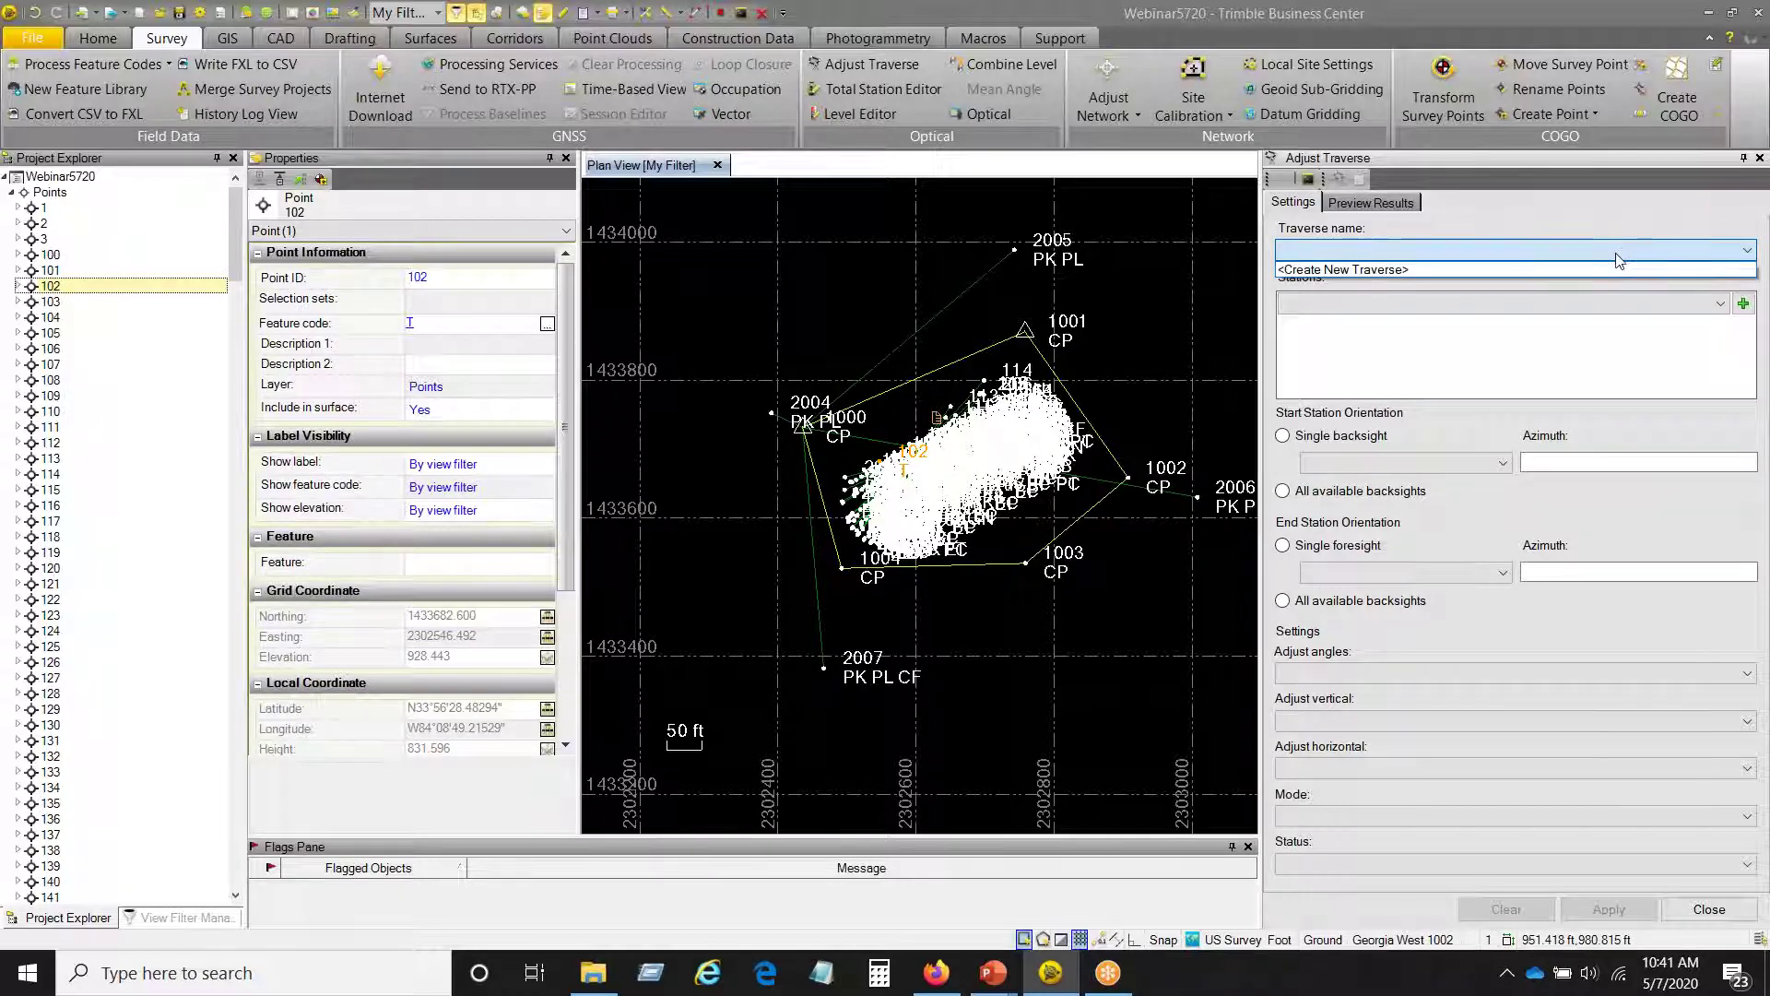
{"action": "left_click", "coordinate": [1517, 269]}
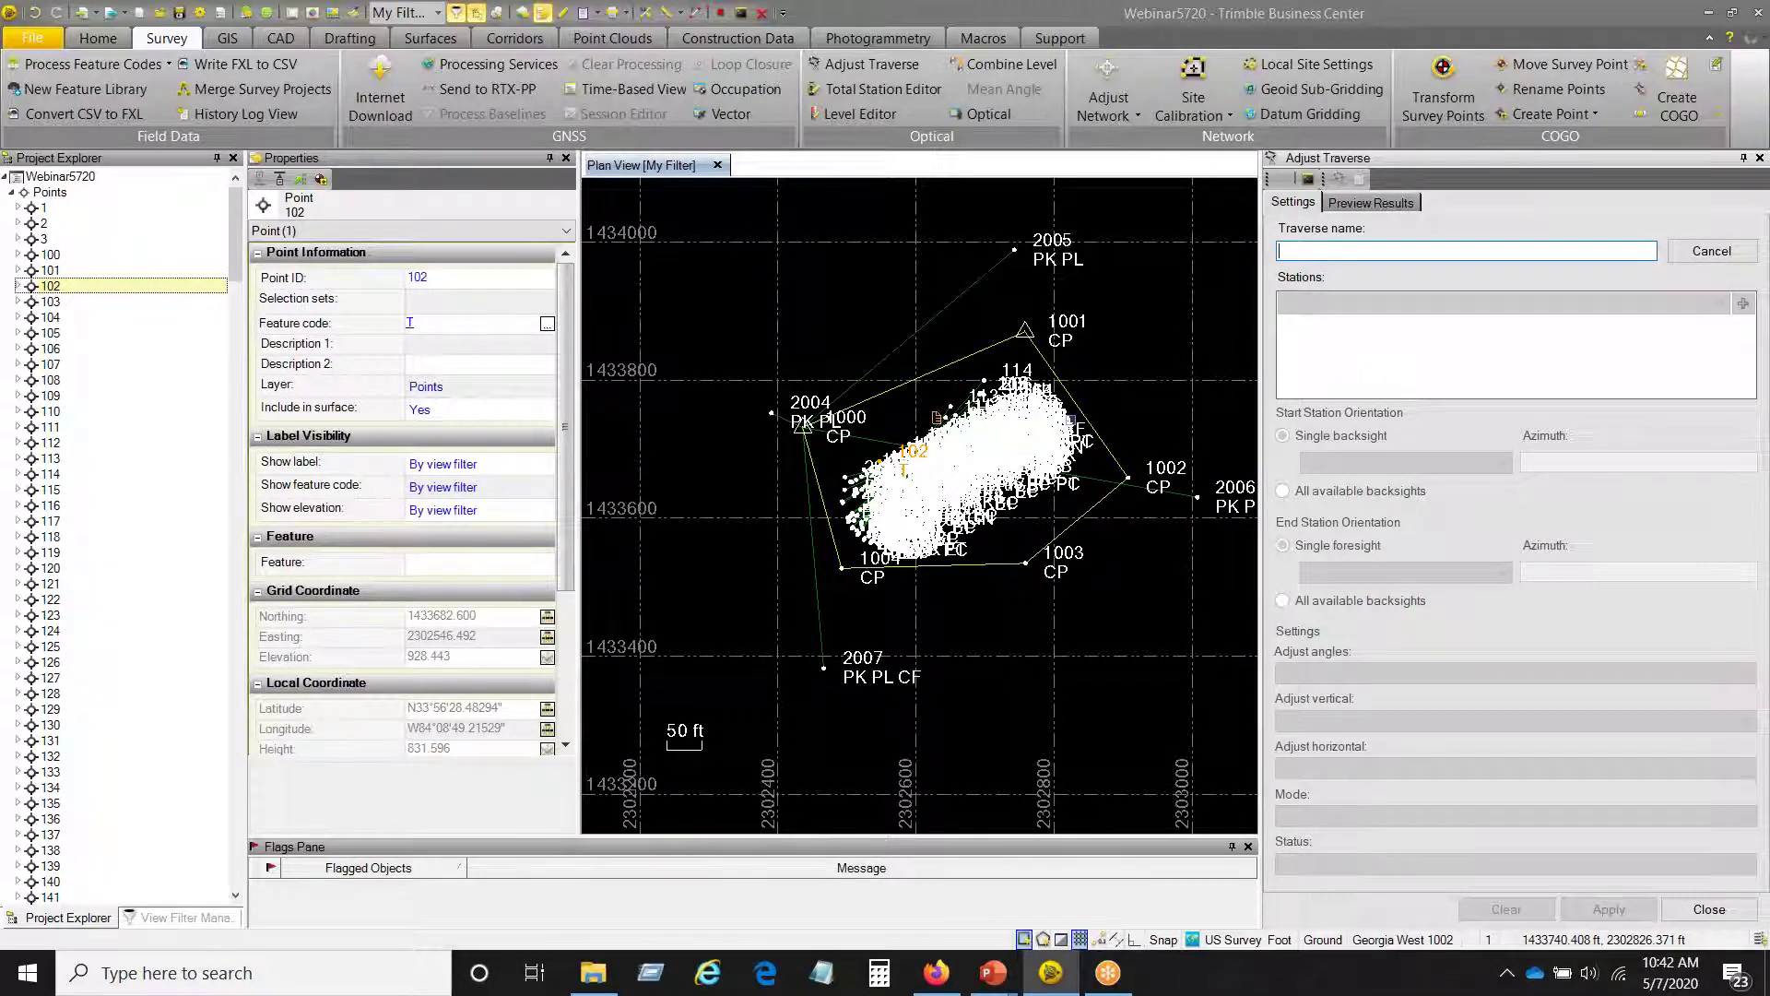
{"action": "type", "text": "1"}
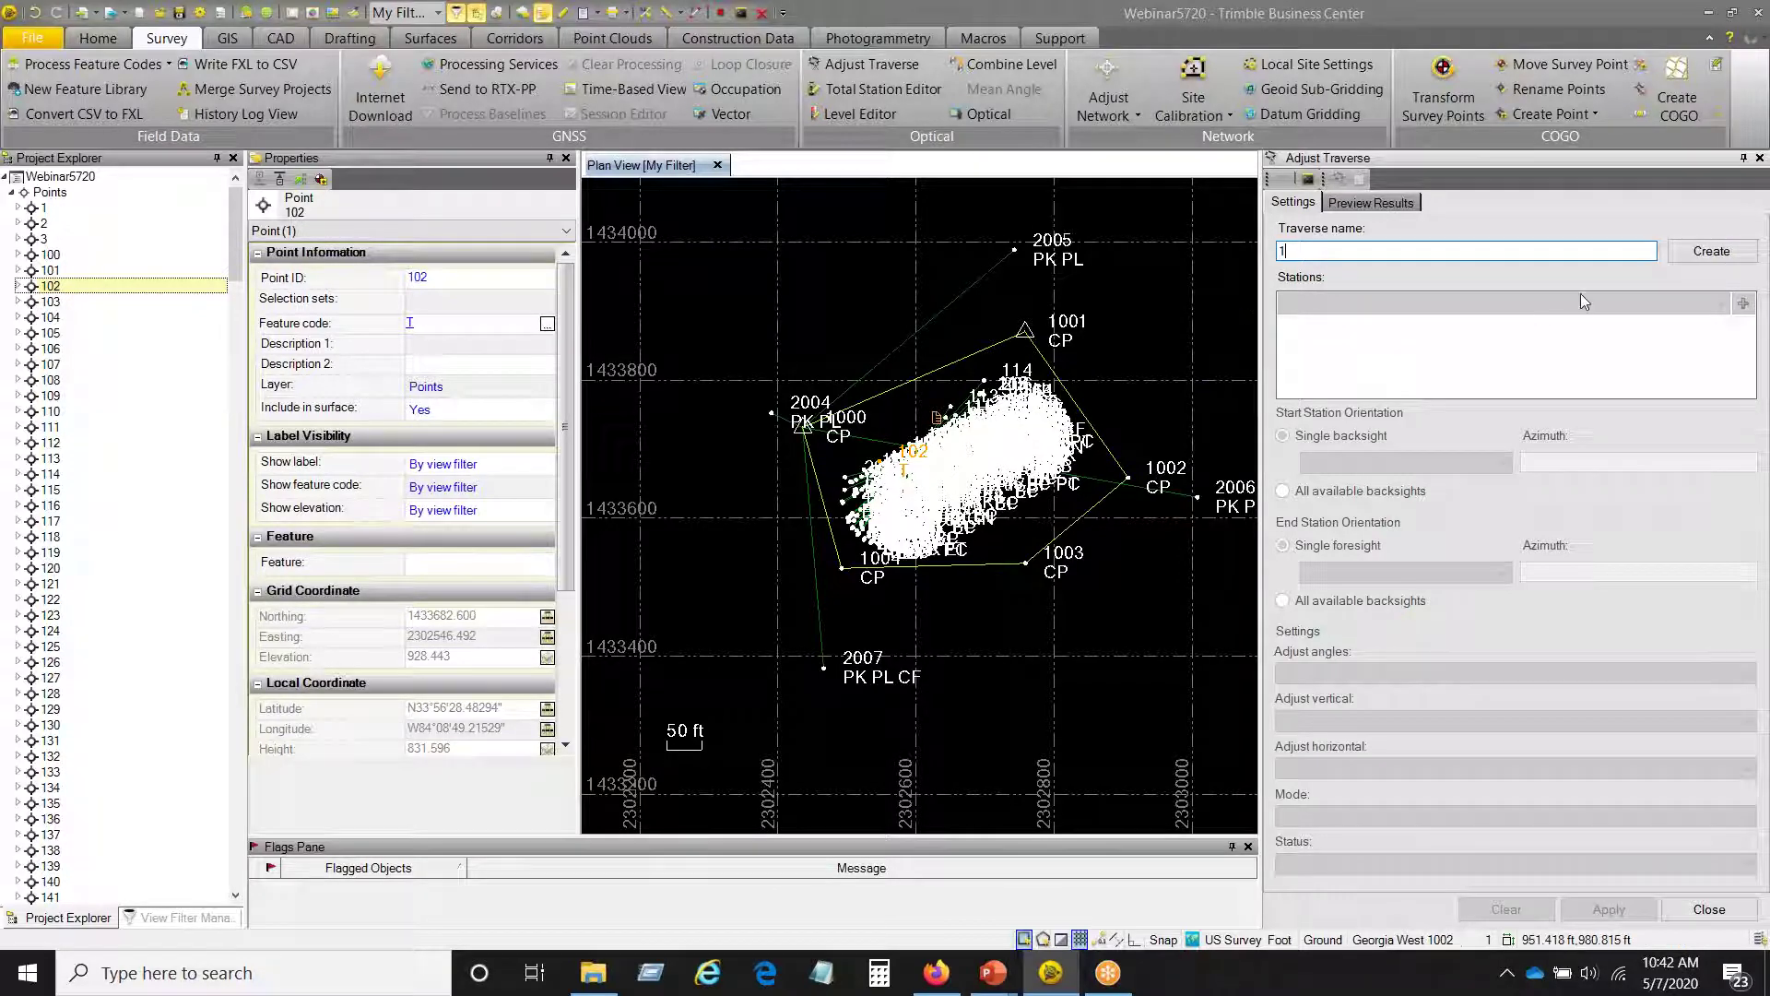
{"action": "left_click", "coordinate": [1701, 247]}
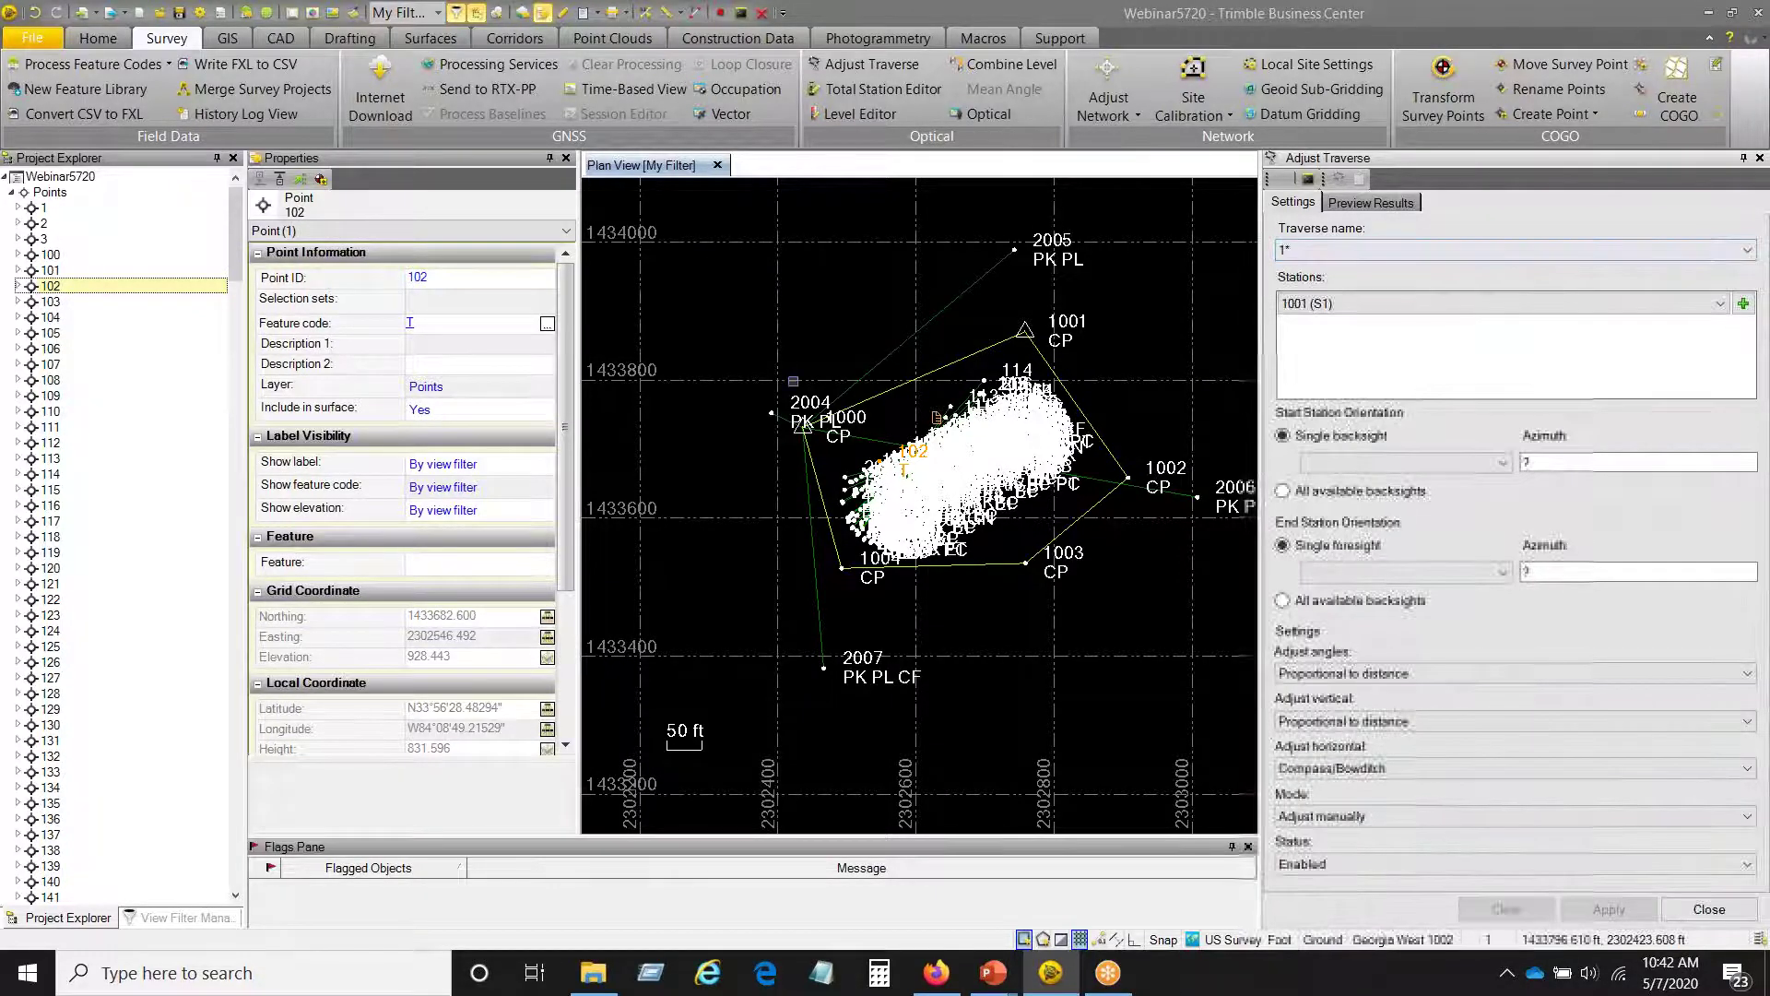
- Collapse the Points list and TOPO Day2.job, and add station 1001 (S1) as the traverse's first station
{"action": "left_click", "coordinate": [11, 193]}
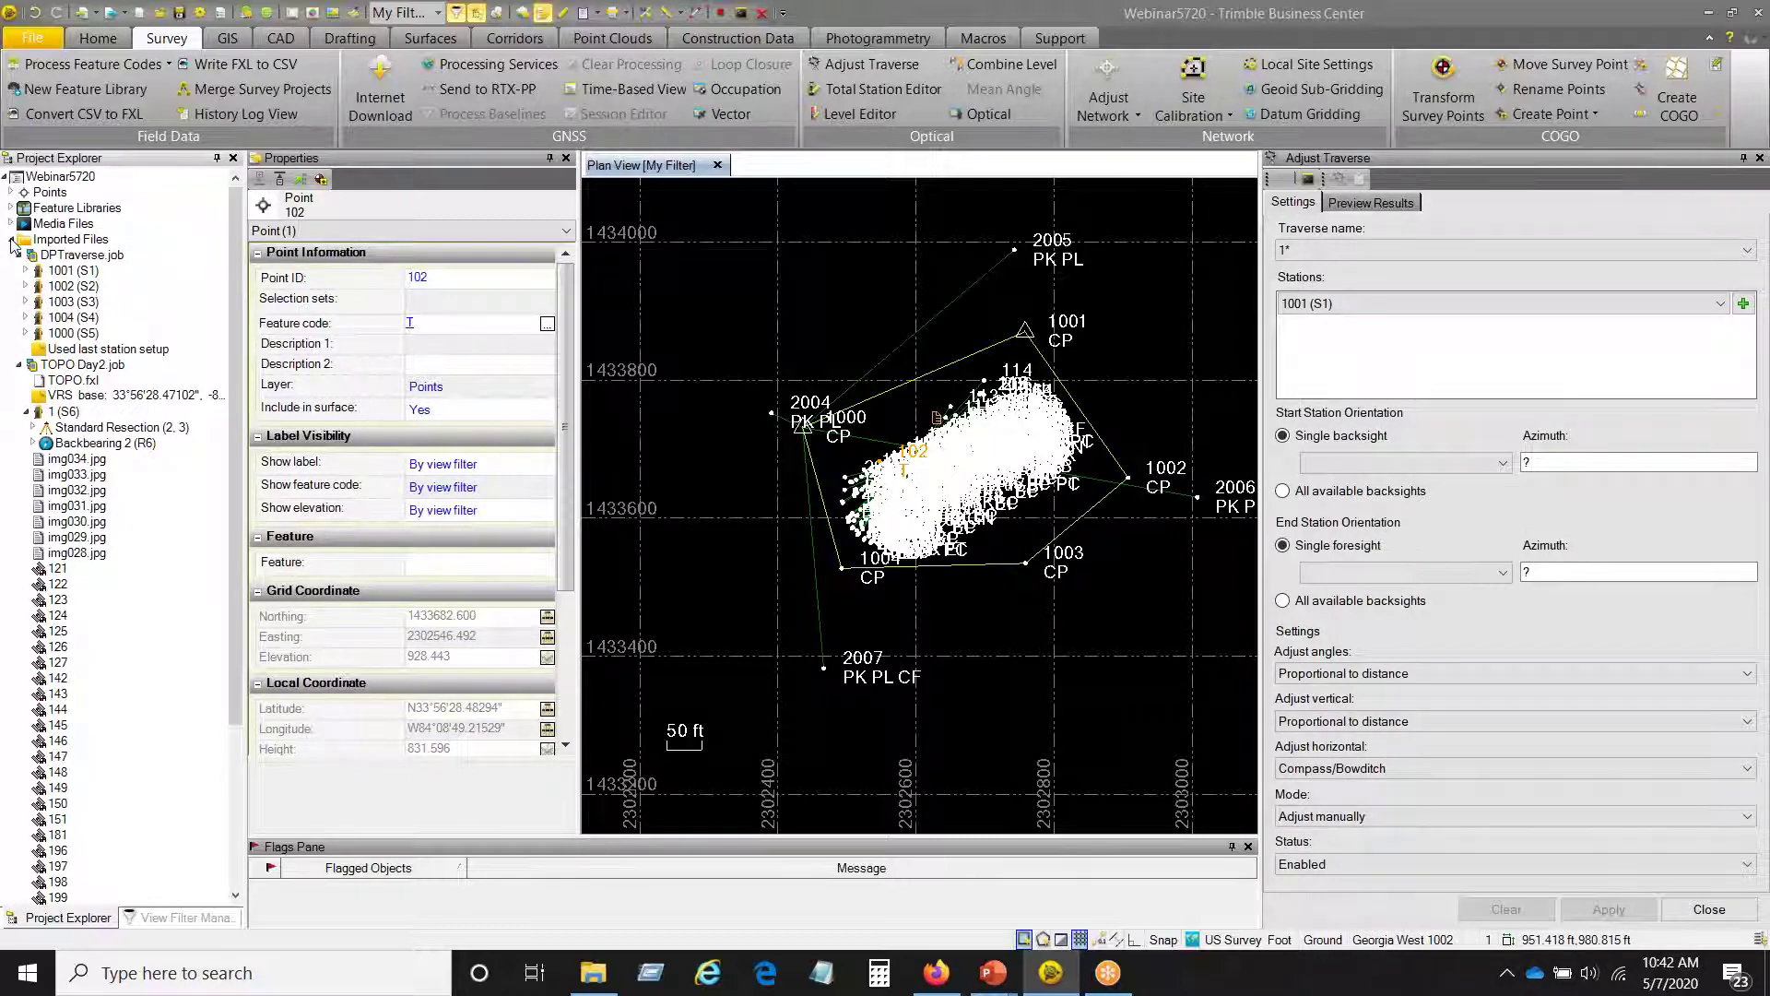
{"action": "left_click", "coordinate": [19, 364]}
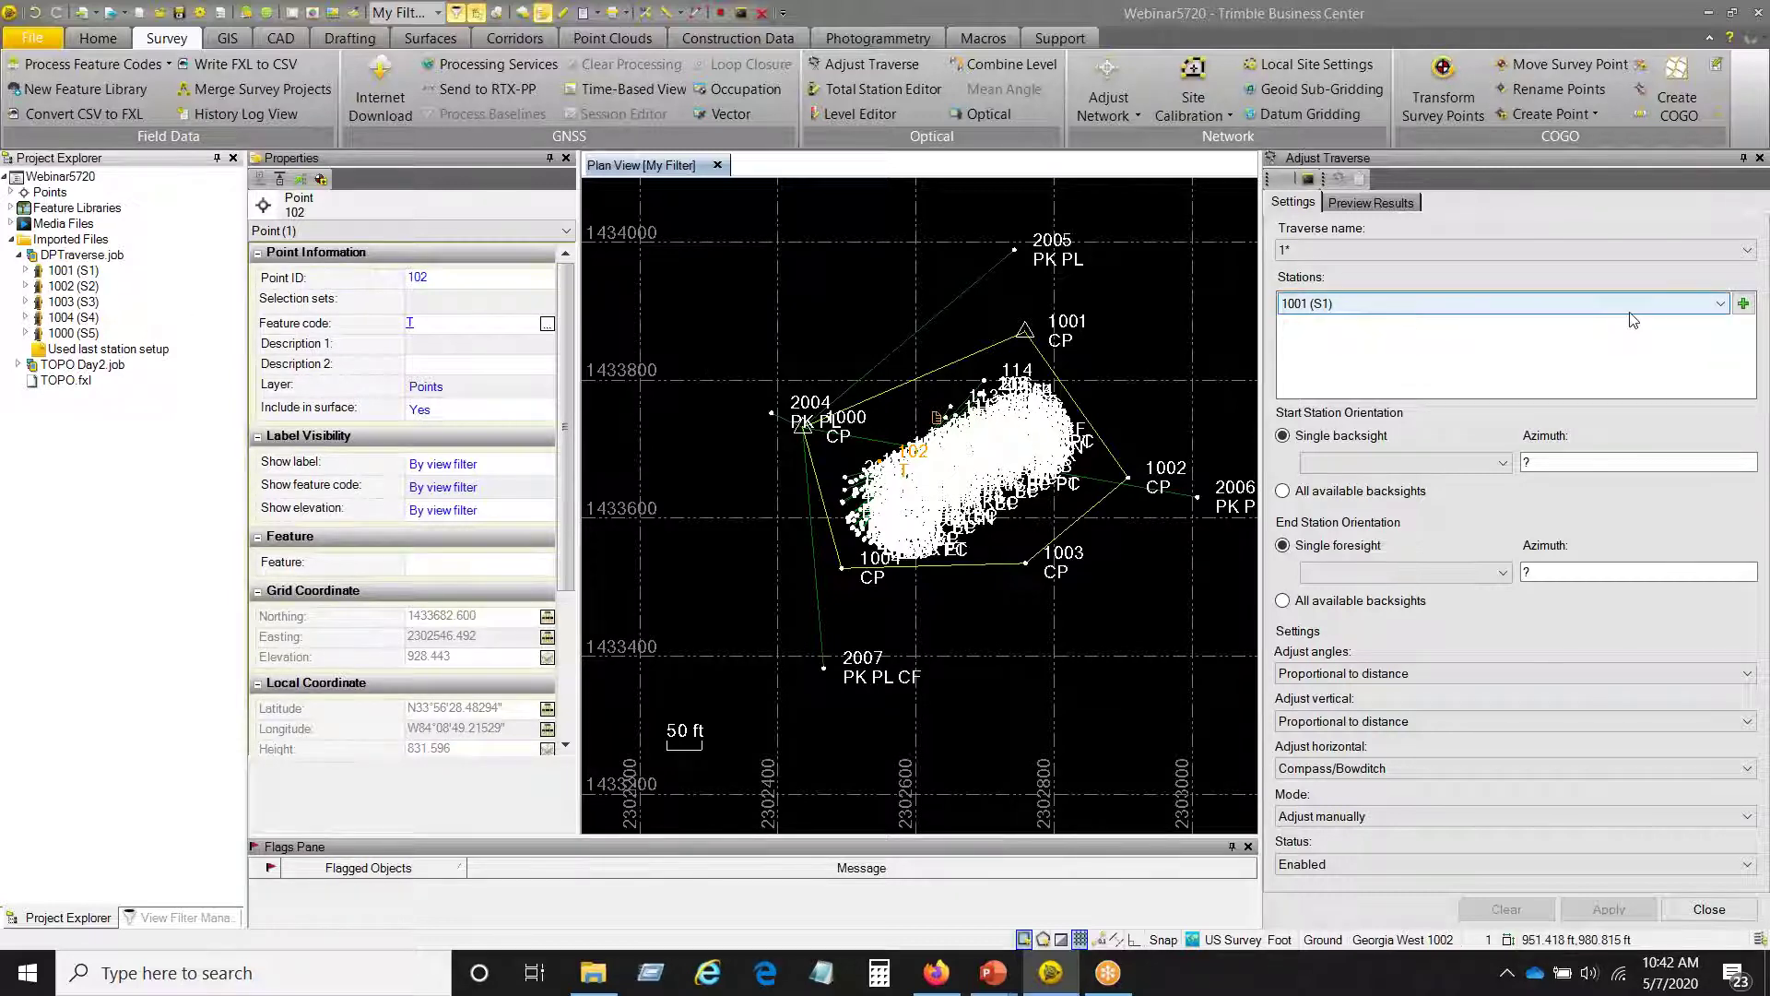
{"action": "left_click", "coordinate": [1742, 309]}
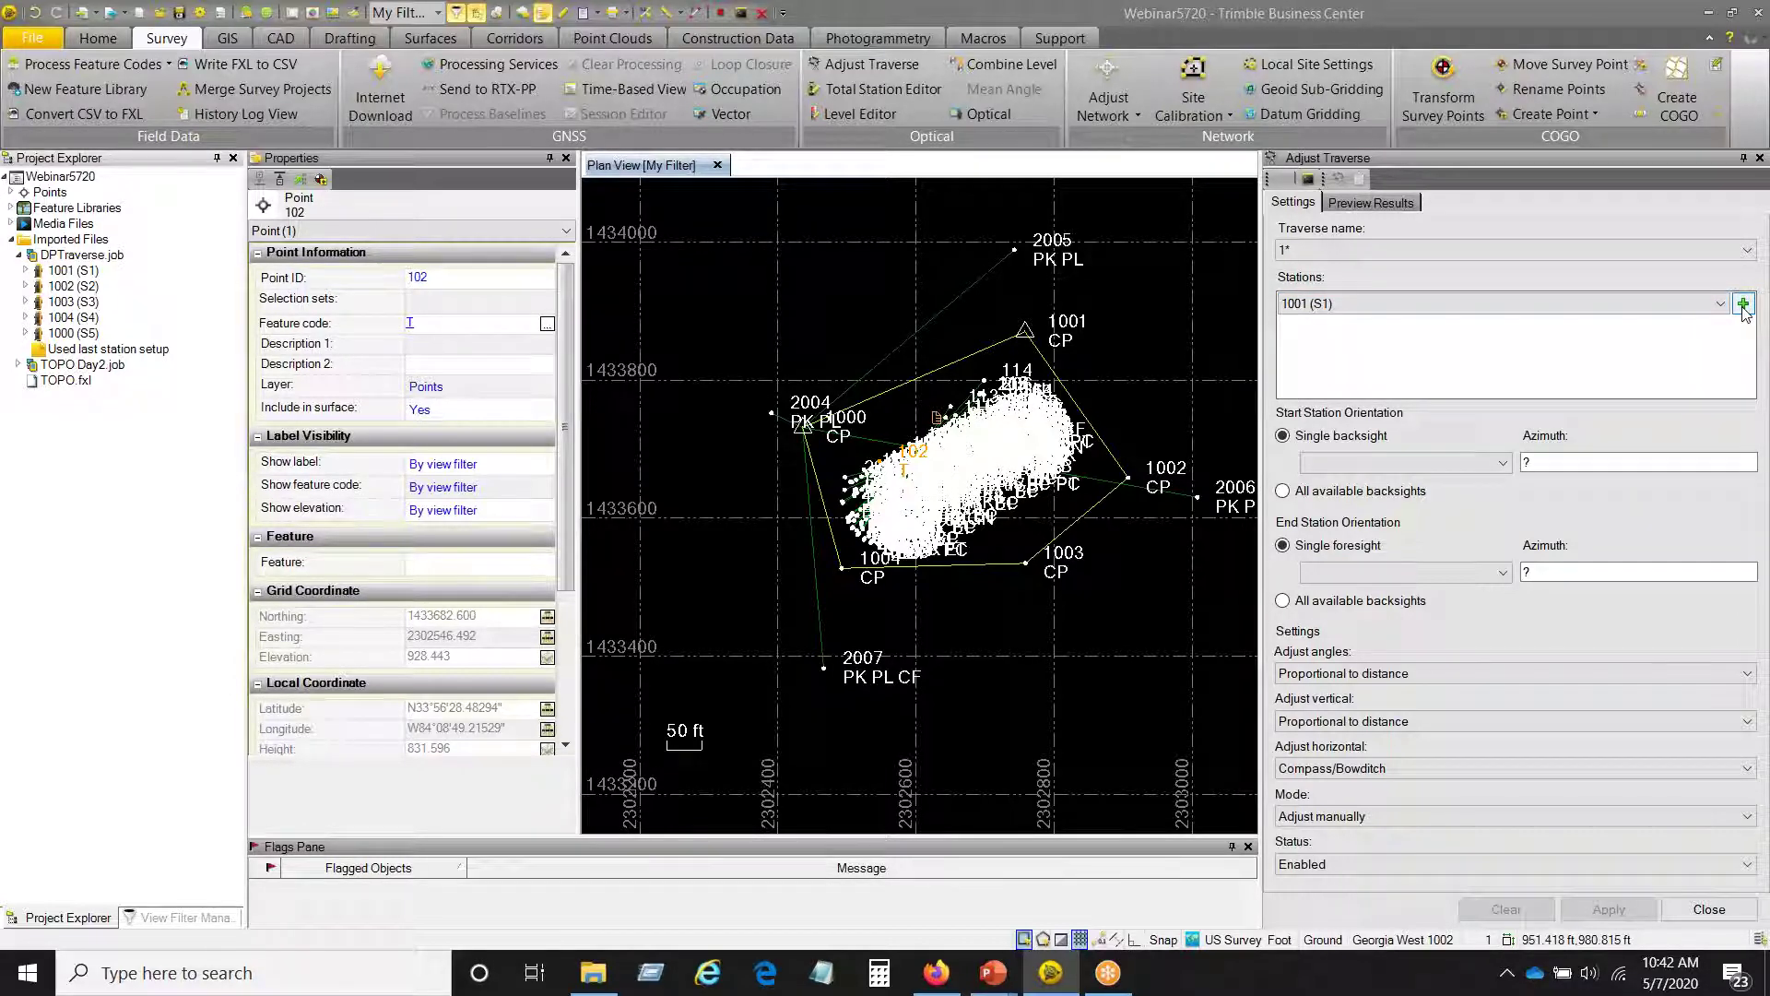
{"action": "left_click", "coordinate": [1743, 304]}
{"action": "left_click", "coordinate": [1696, 307]}
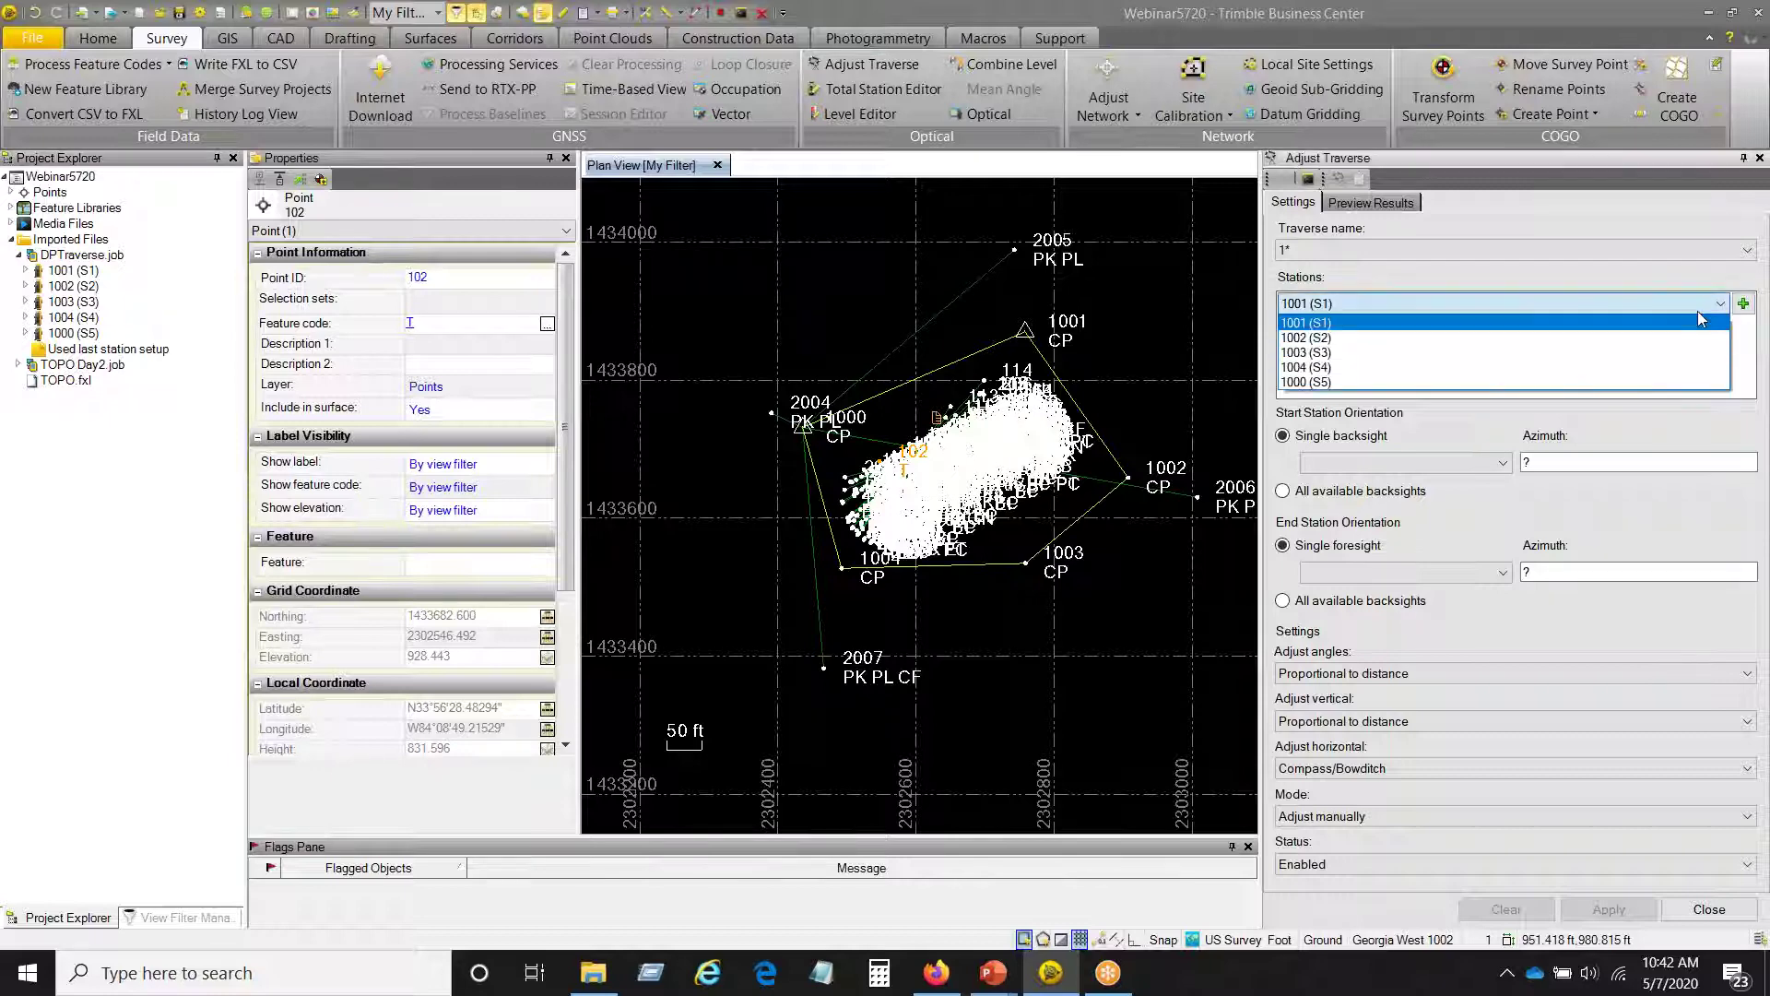
{"action": "left_click", "coordinate": [1636, 308]}
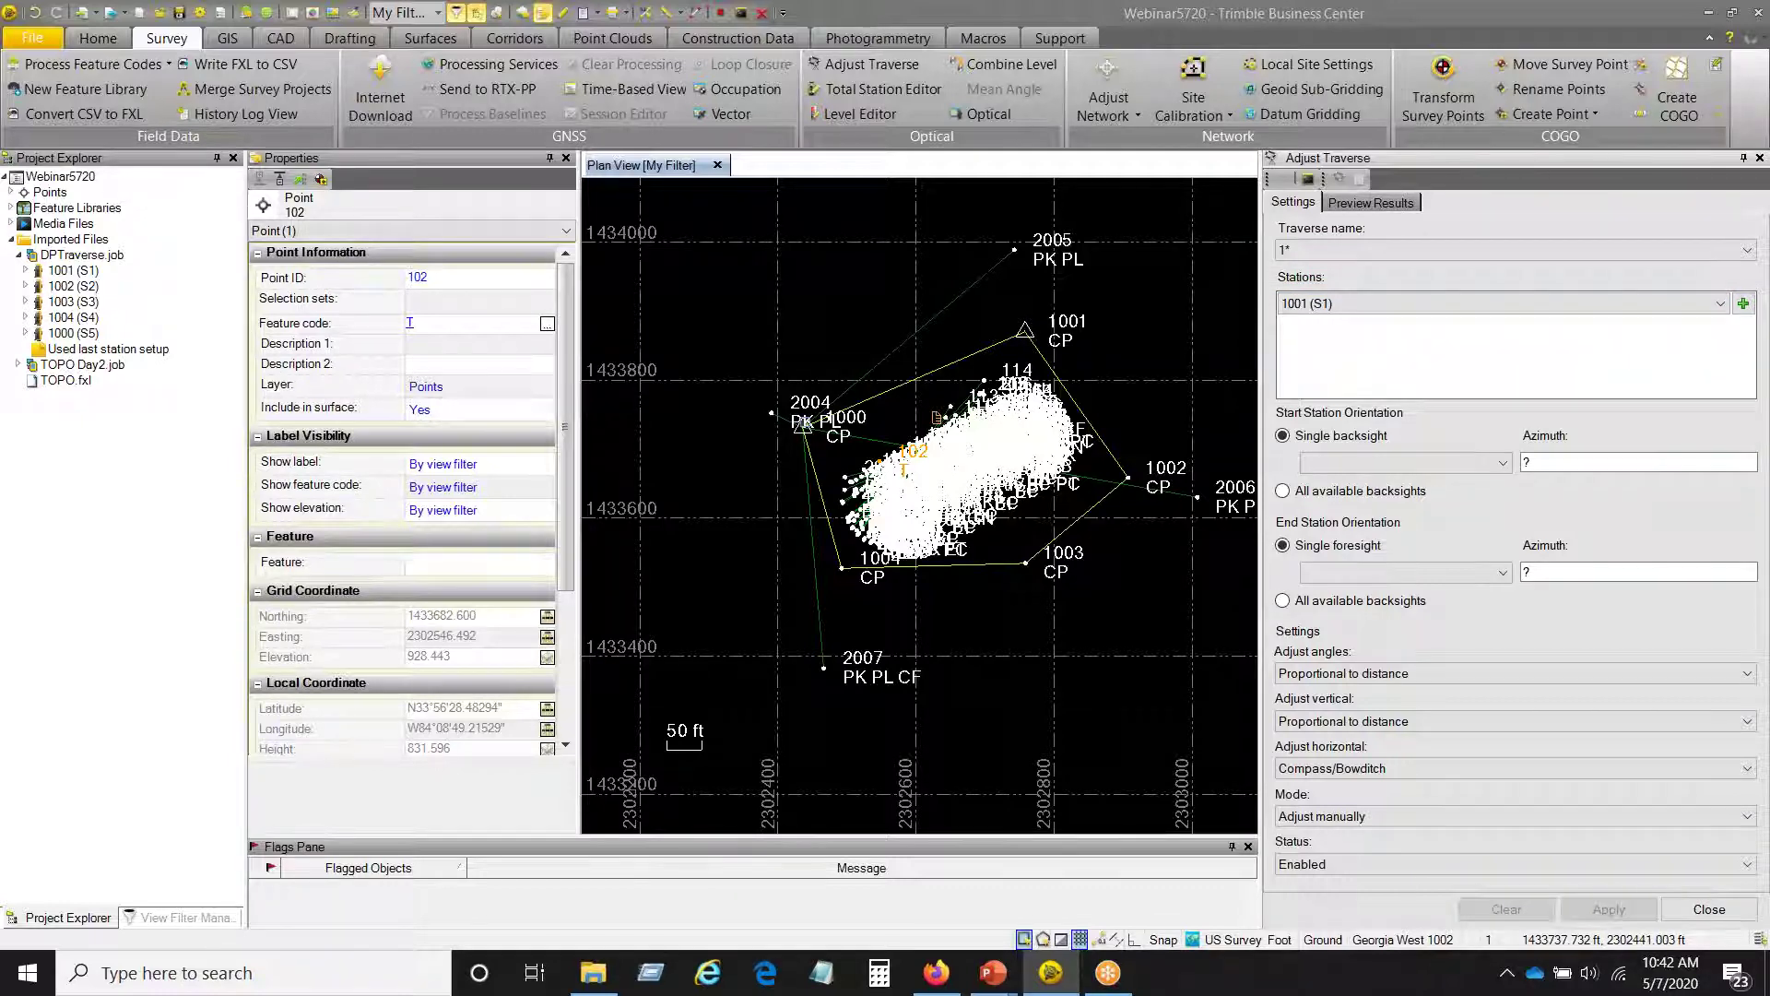
{"action": "left_click", "coordinate": [1743, 304]}
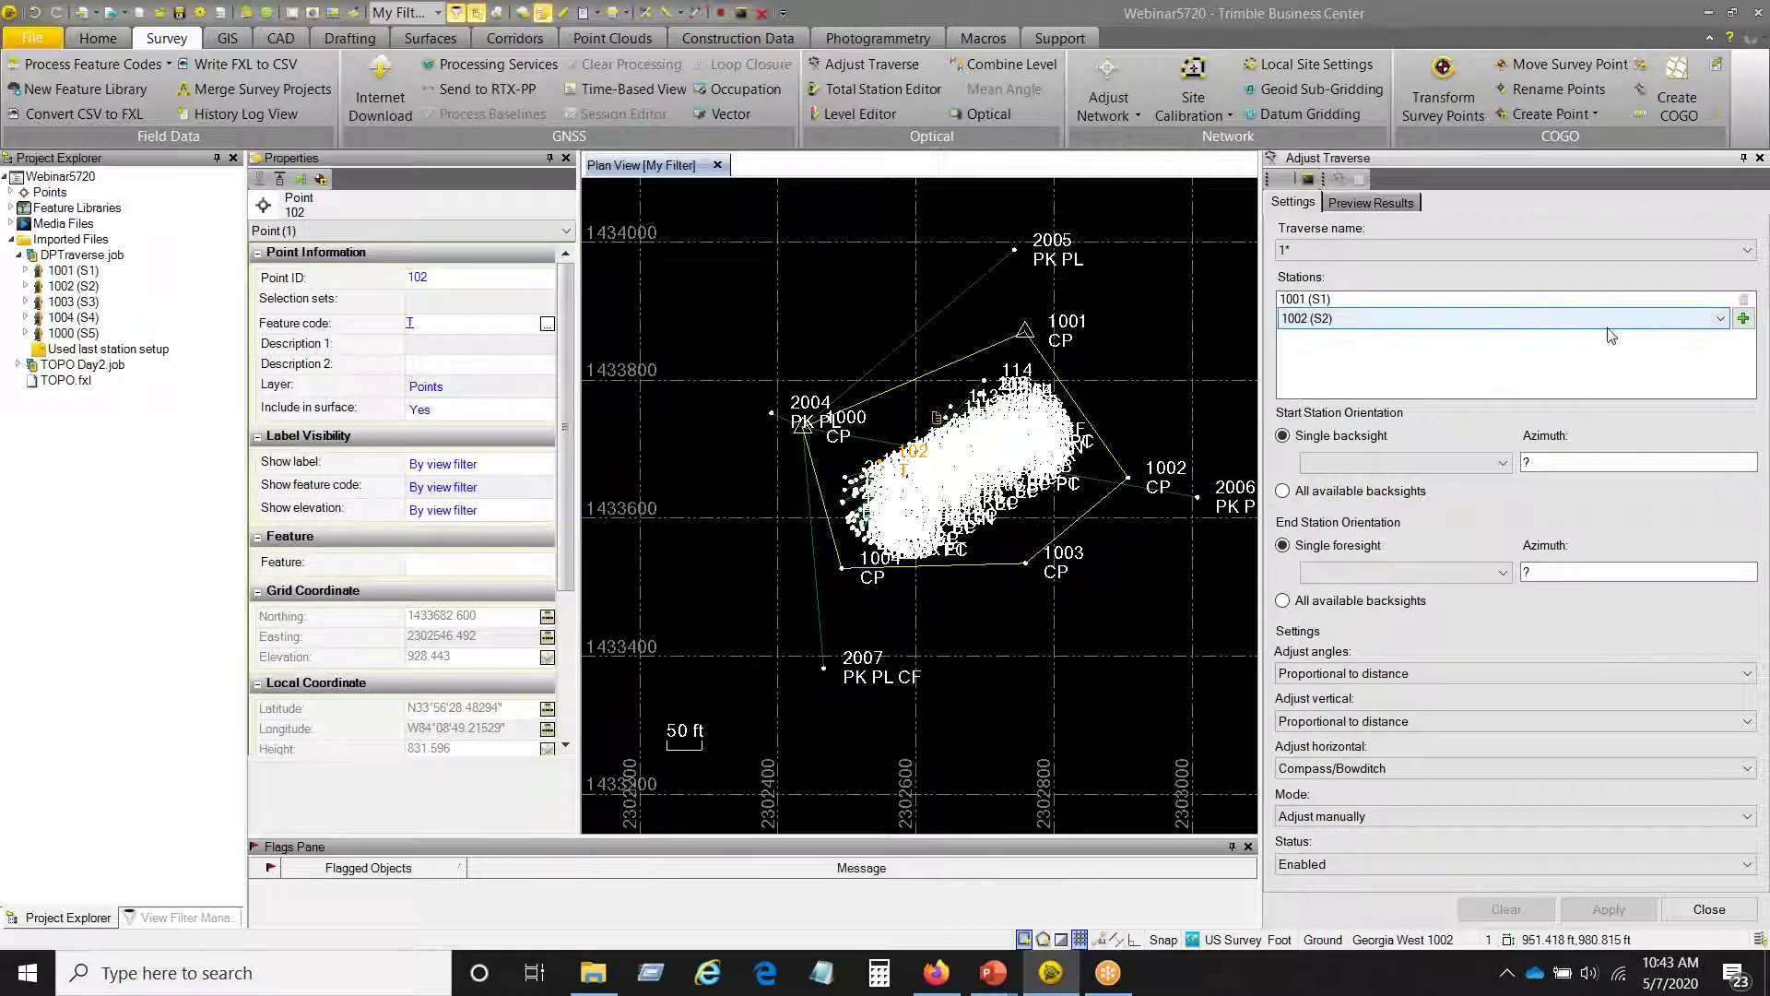
- Add stations 1002 (S2), 1003 (S3), 1004 (S4) and 1000 (S5) to traverse 1 in order to close the loop
{"action": "left_click", "coordinate": [1723, 320]}
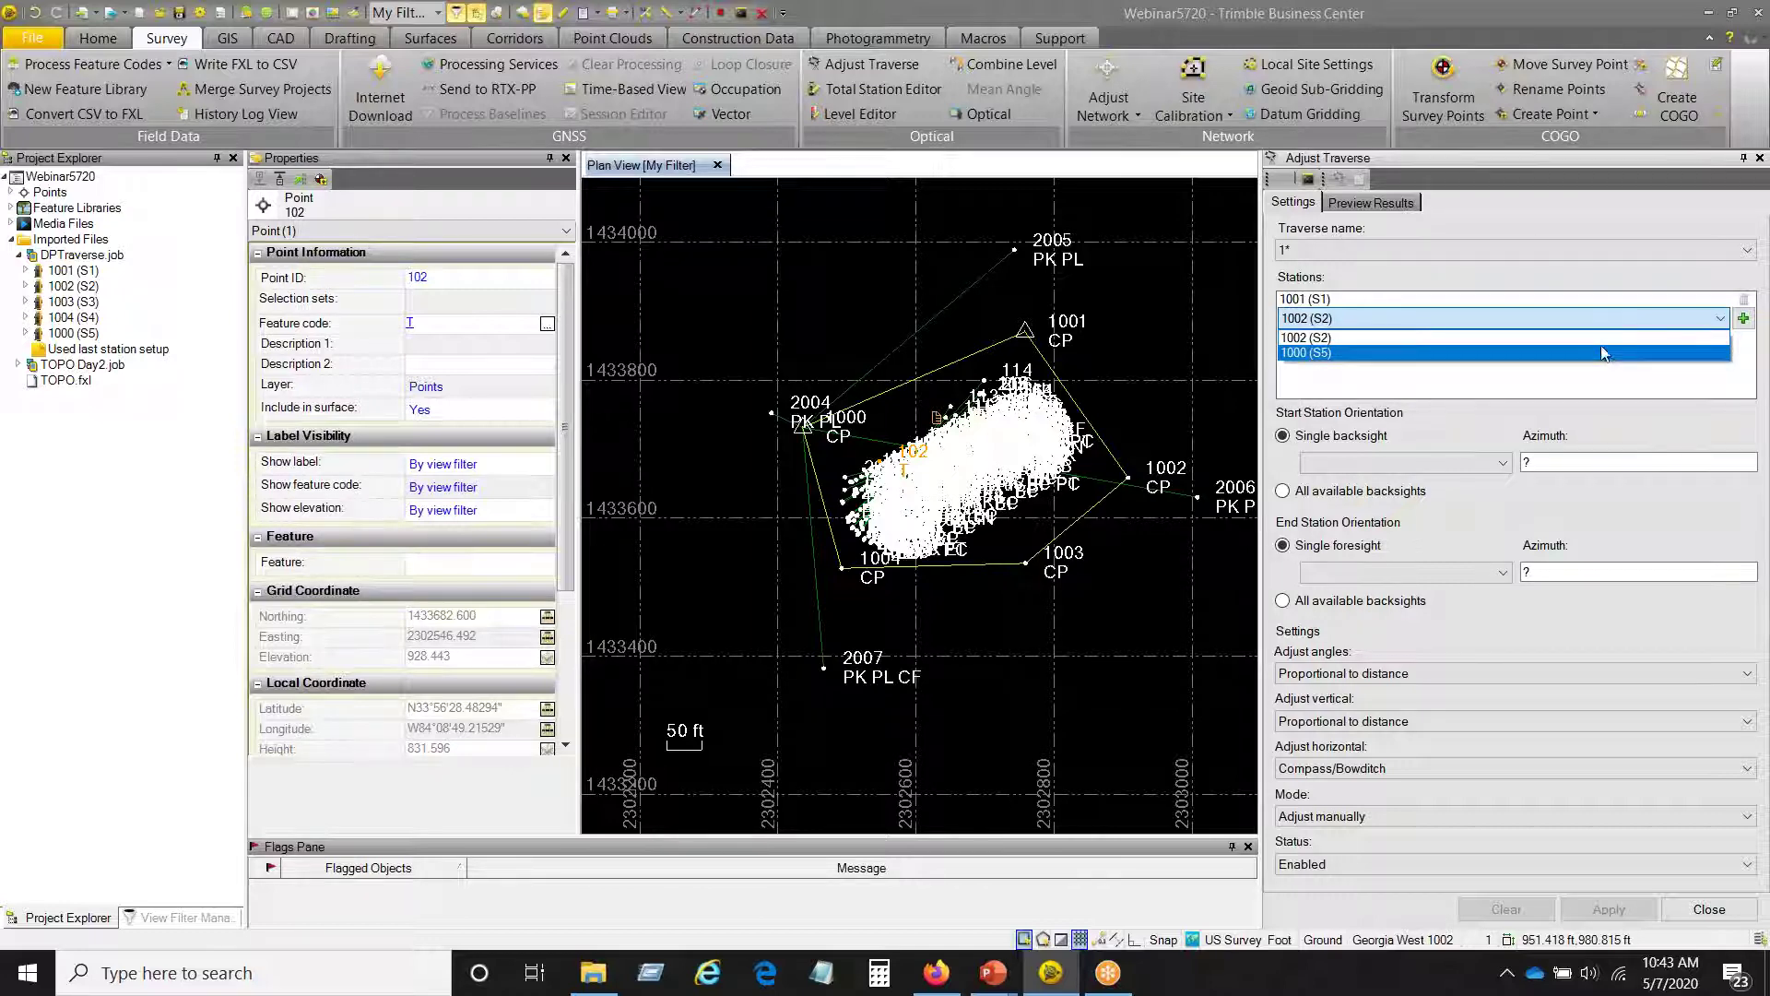
{"action": "left_click", "coordinate": [1602, 353]}
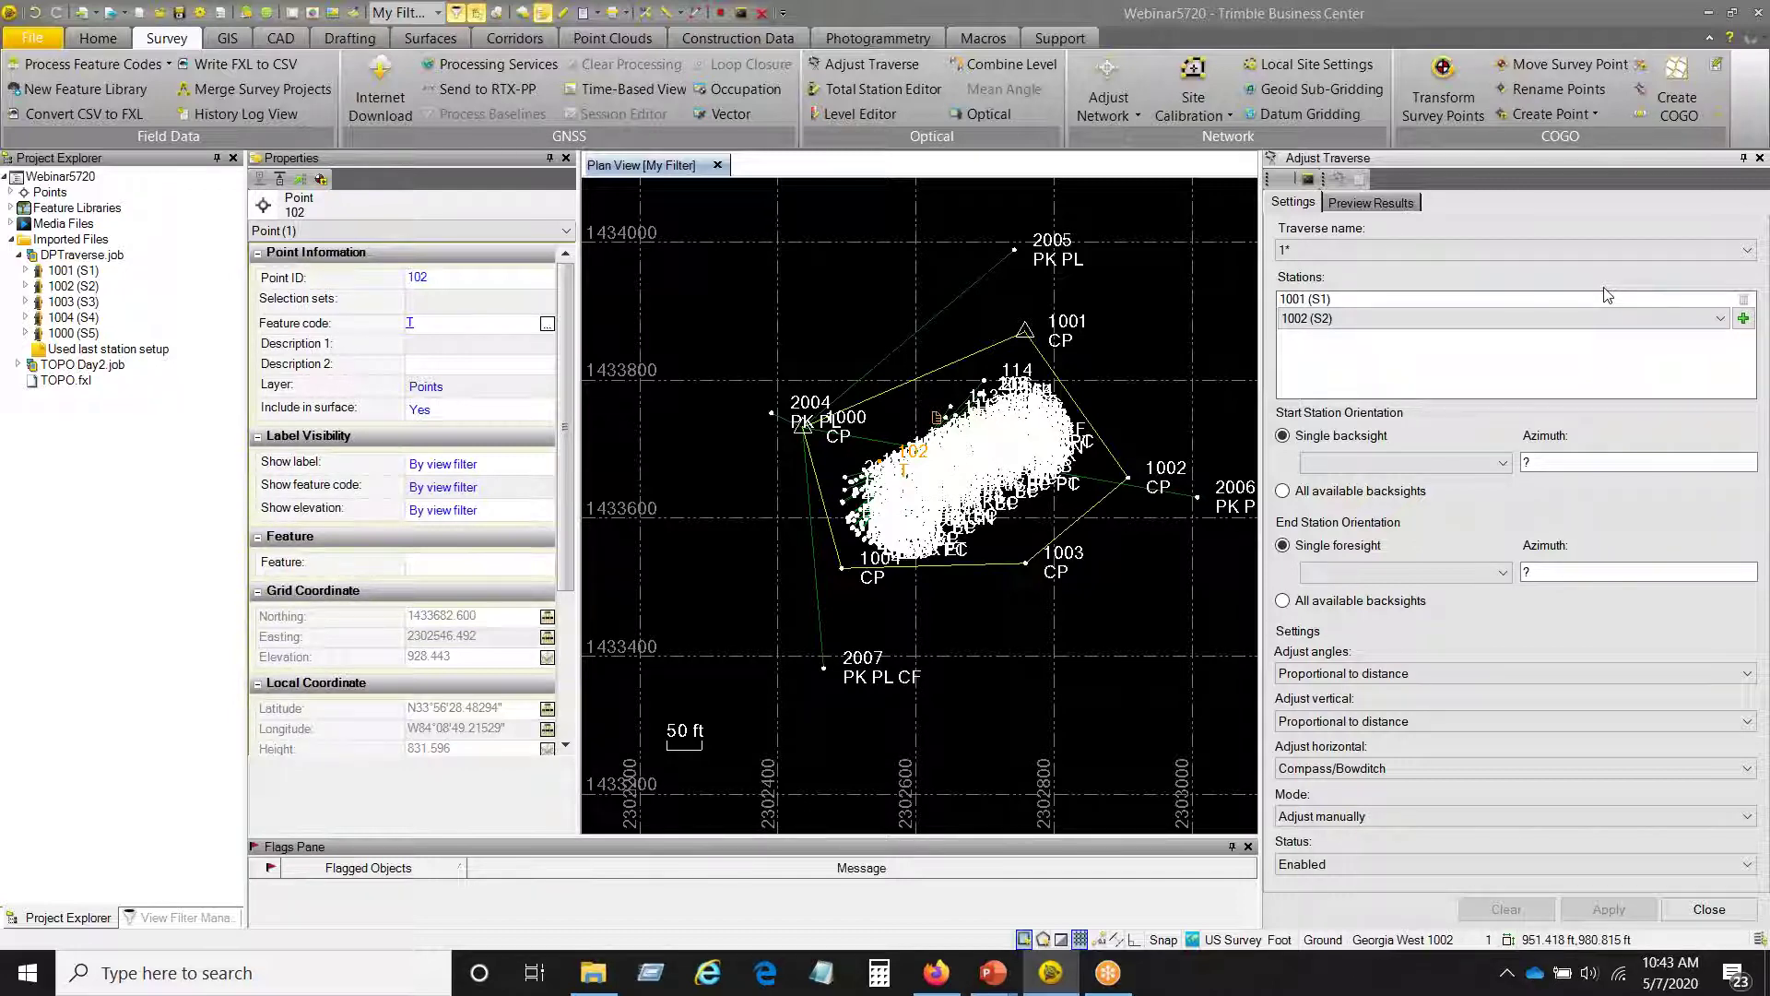
{"action": "left_click", "coordinate": [1744, 318]}
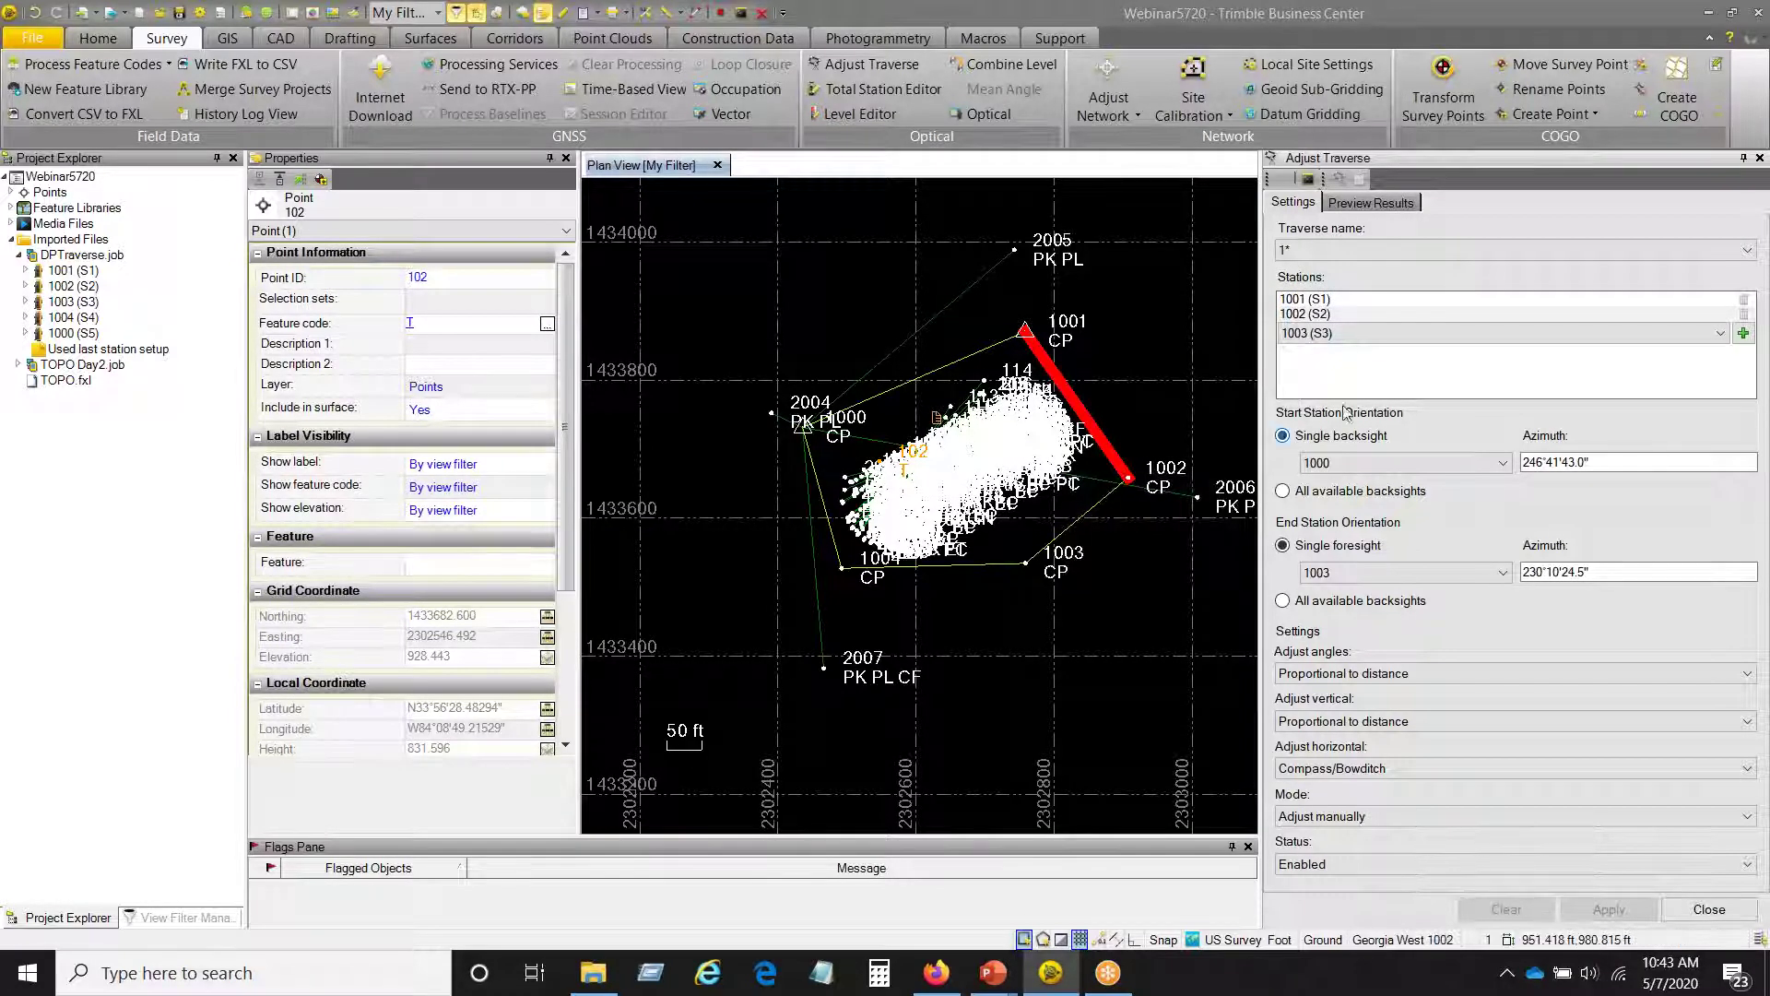
{"action": "left_click", "coordinate": [1401, 333]}
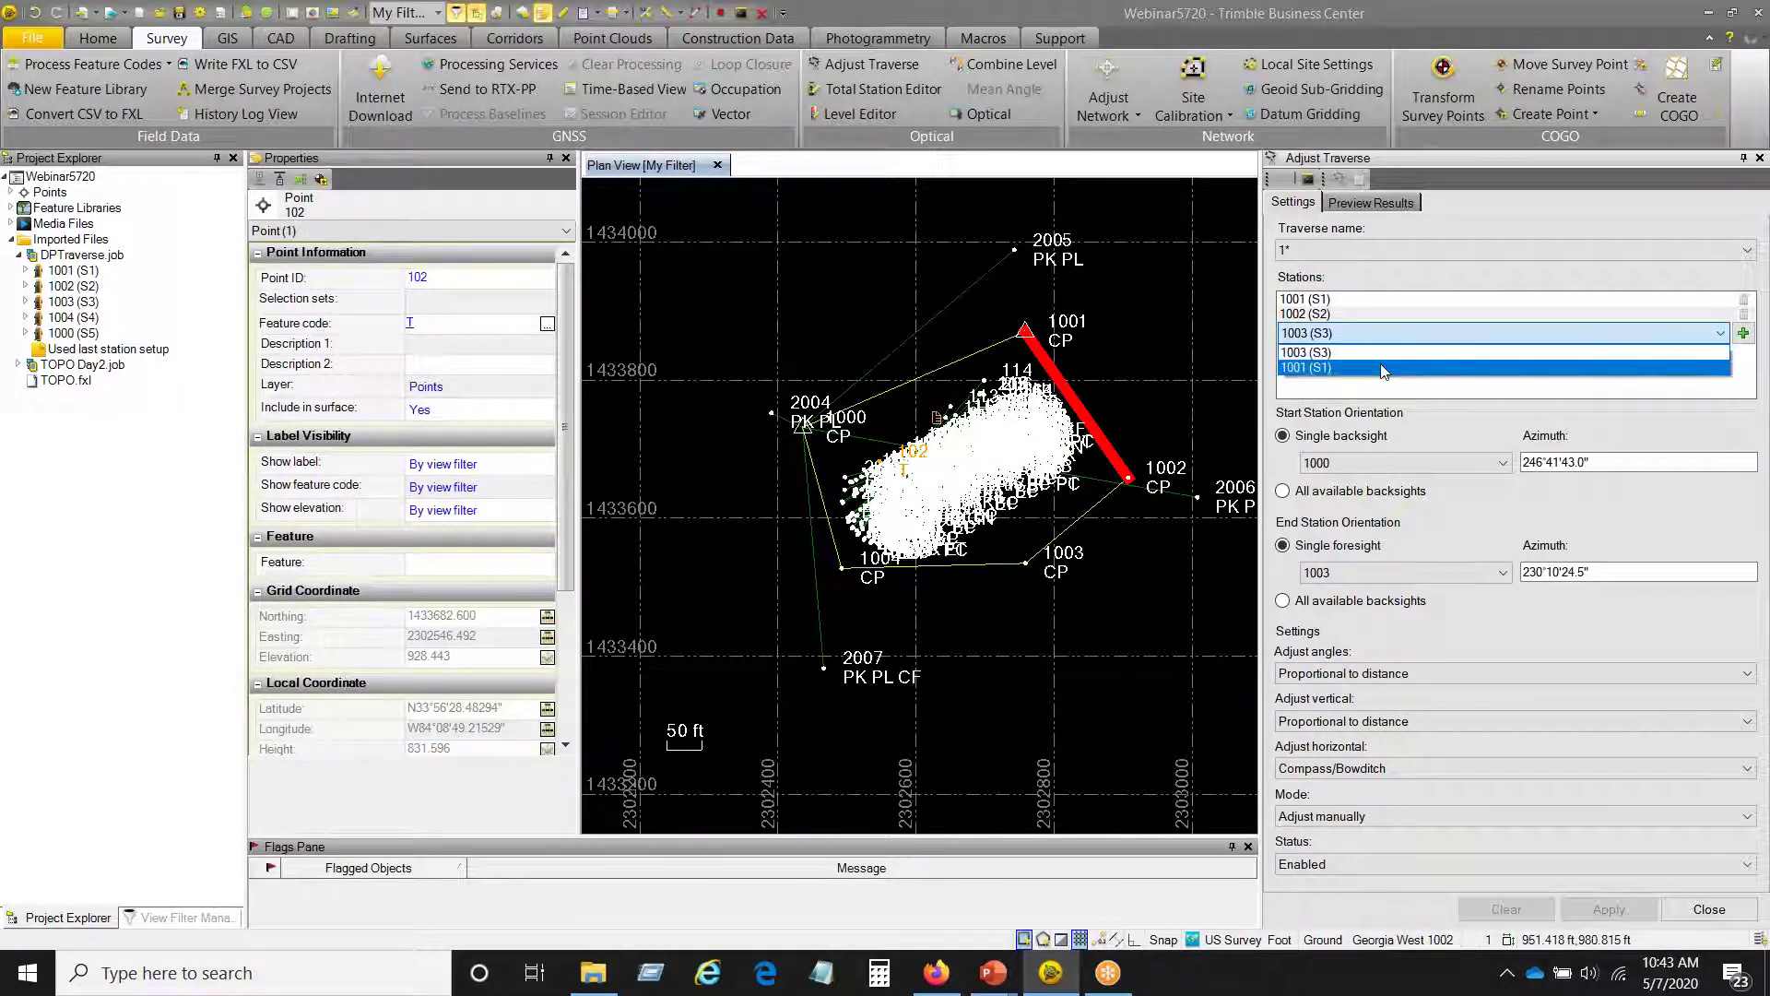
{"action": "left_click", "coordinate": [1382, 354]}
{"action": "left_click", "coordinate": [1742, 335]}
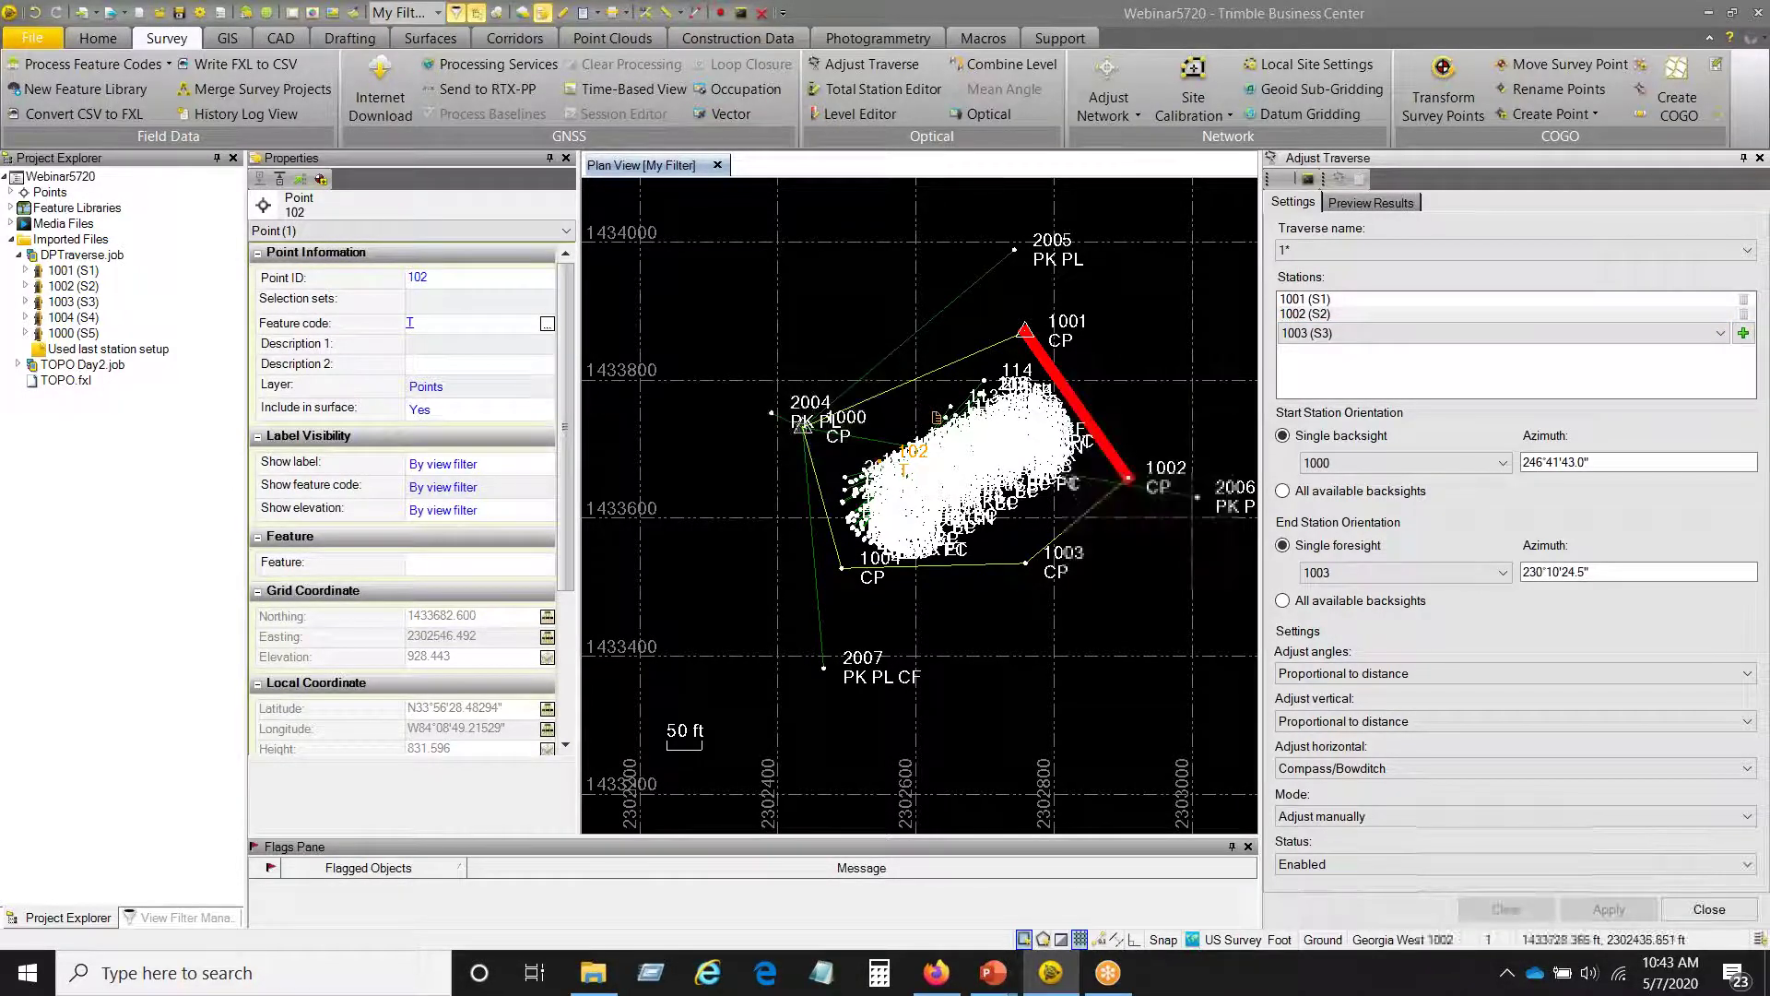
{"action": "left_click", "coordinate": [1745, 336]}
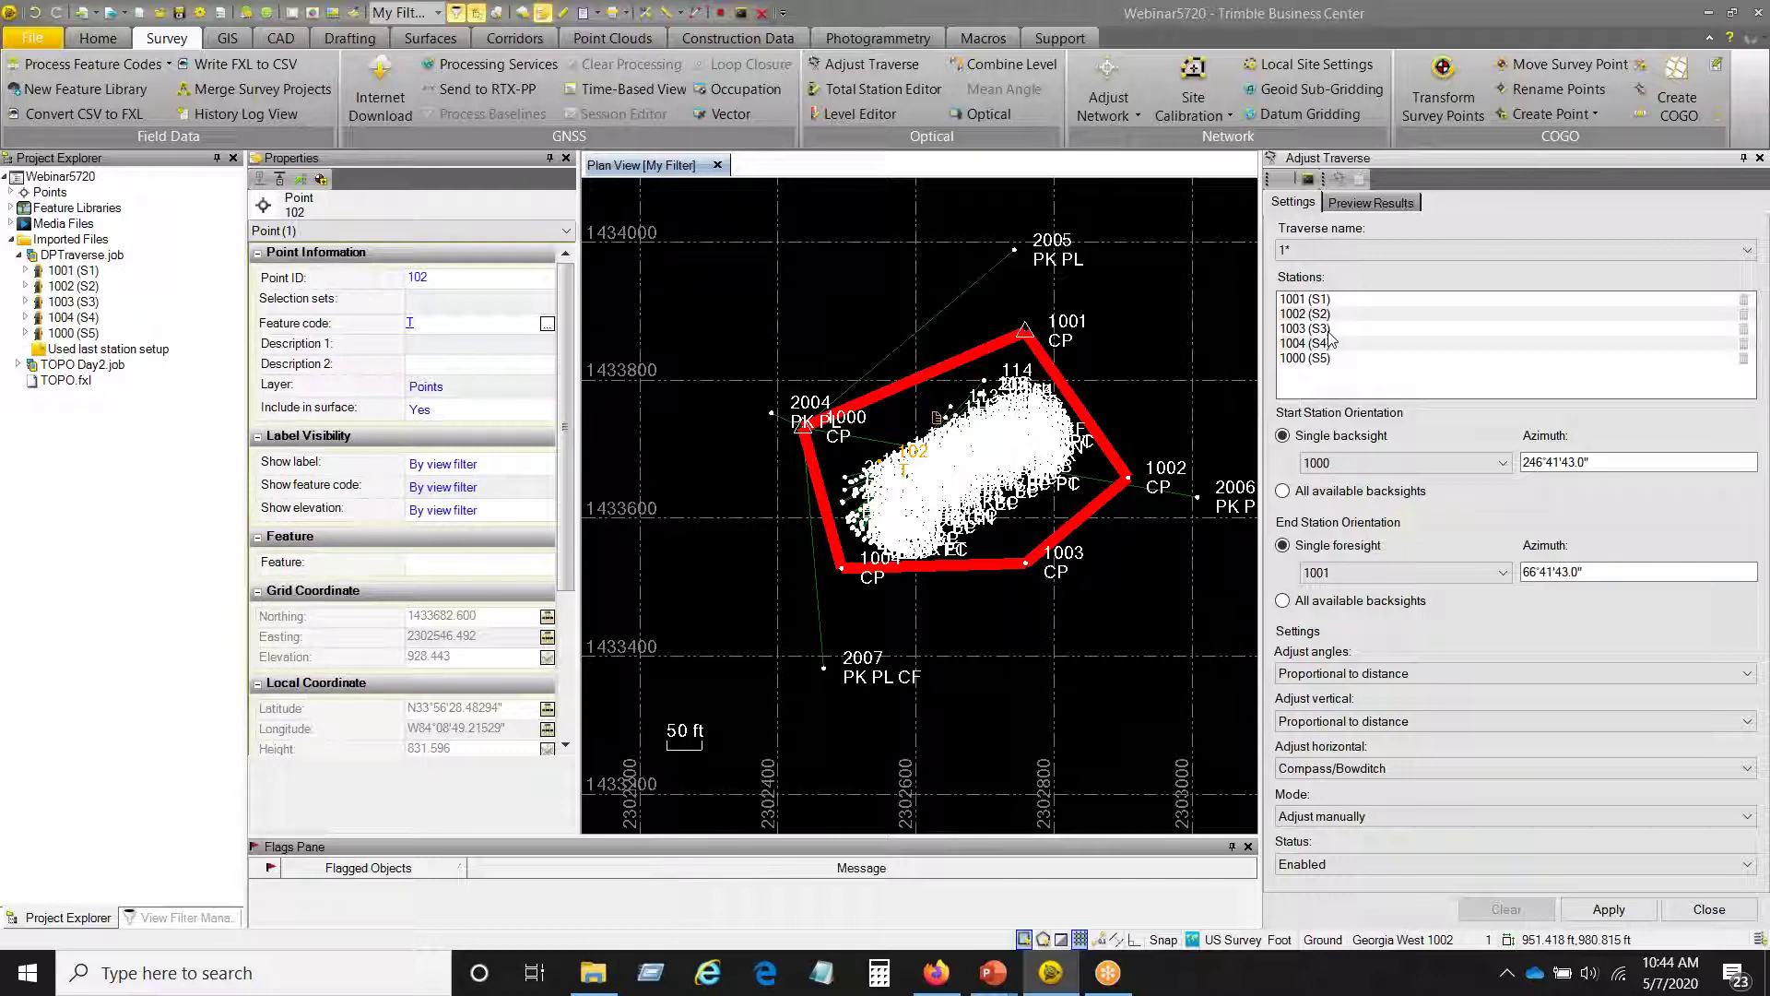
- Check the traverse's orientation choices, keeping single backsight 1000 at the start station and single foresight 1001 at the end station
{"action": "left_click", "coordinate": [1502, 465]}
{"action": "left_click", "coordinate": [1502, 465]}
{"action": "left_click", "coordinate": [1503, 576]}
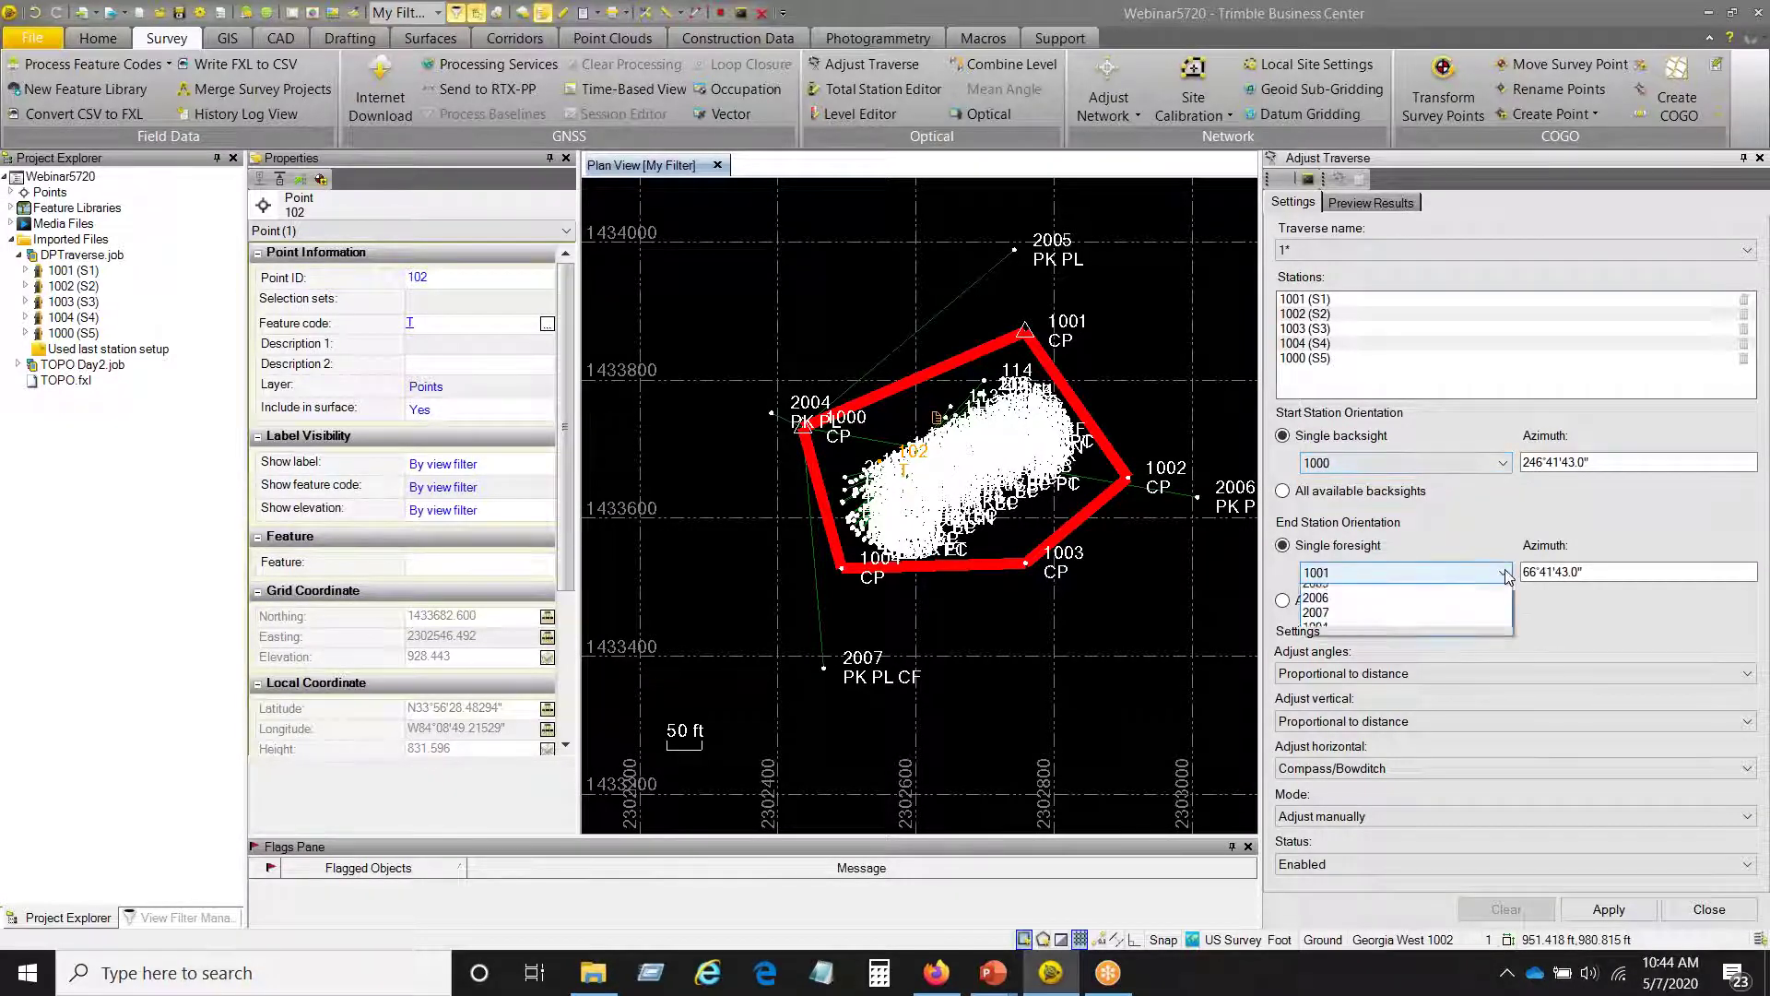
{"action": "left_click", "coordinate": [1499, 573]}
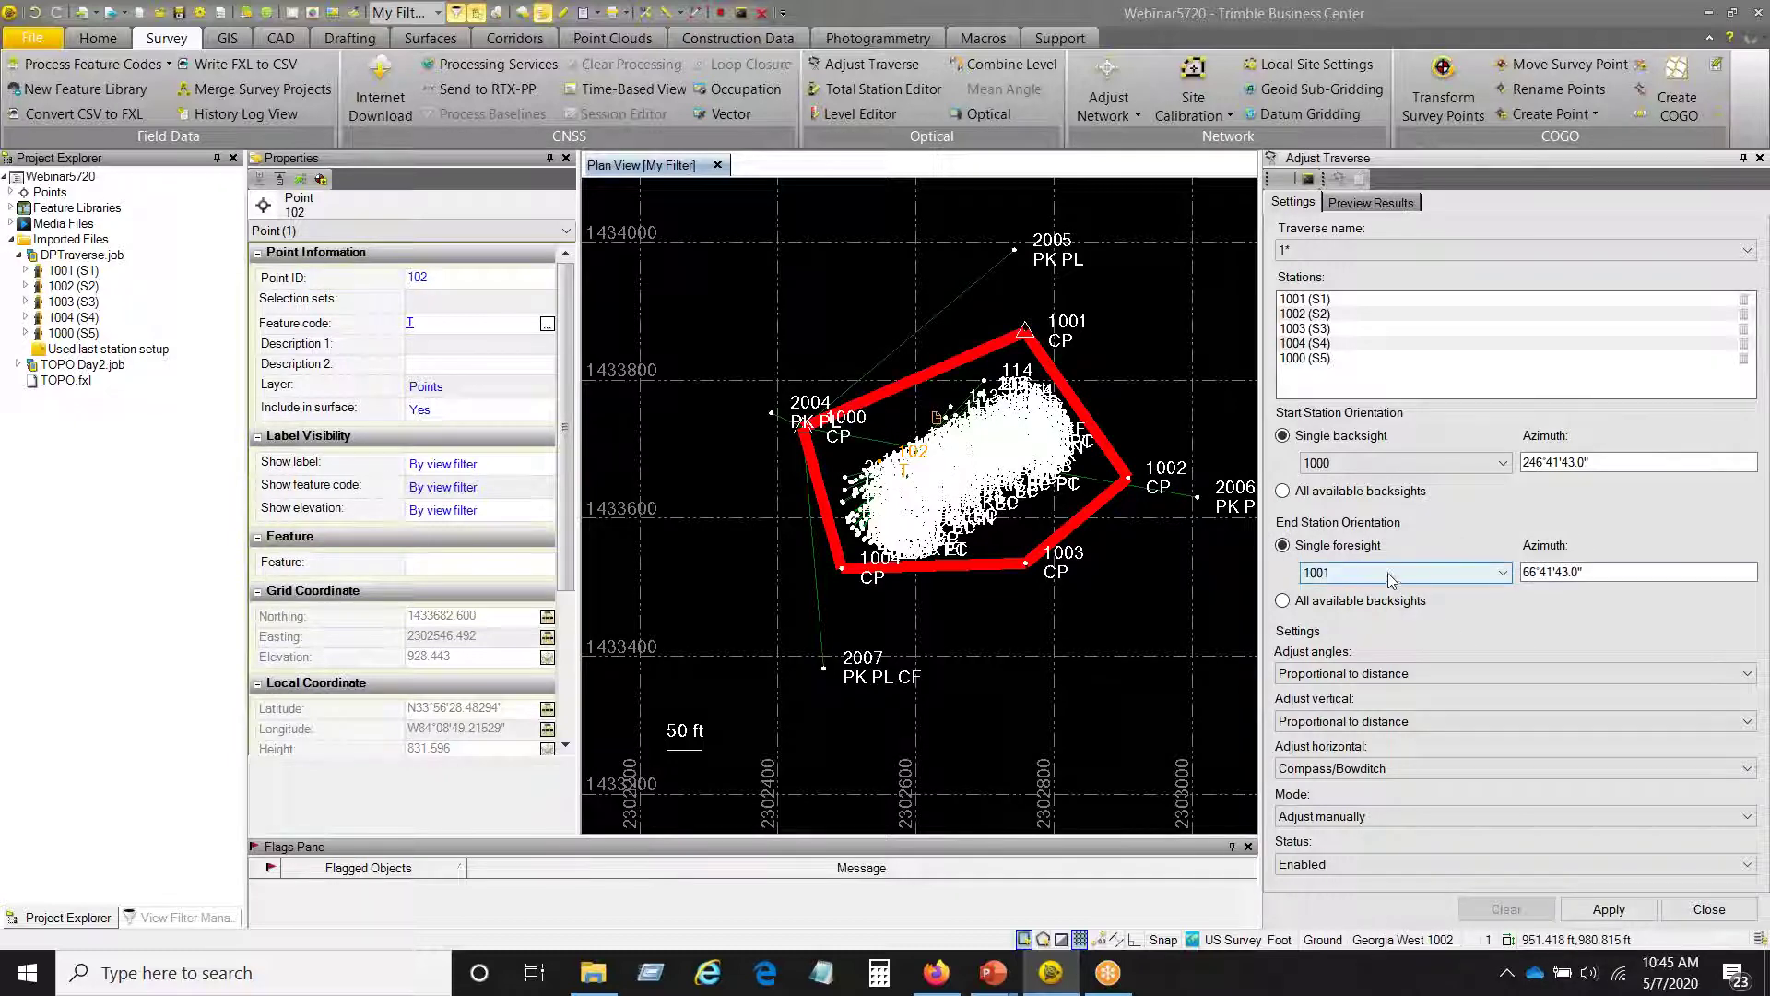
- Set angle and vertical adjustment to Proportional to distance and horizontal adjustment to Compass/Bowditch, keeping the mode at Adjust manually
{"action": "left_click", "coordinate": [1452, 674]}
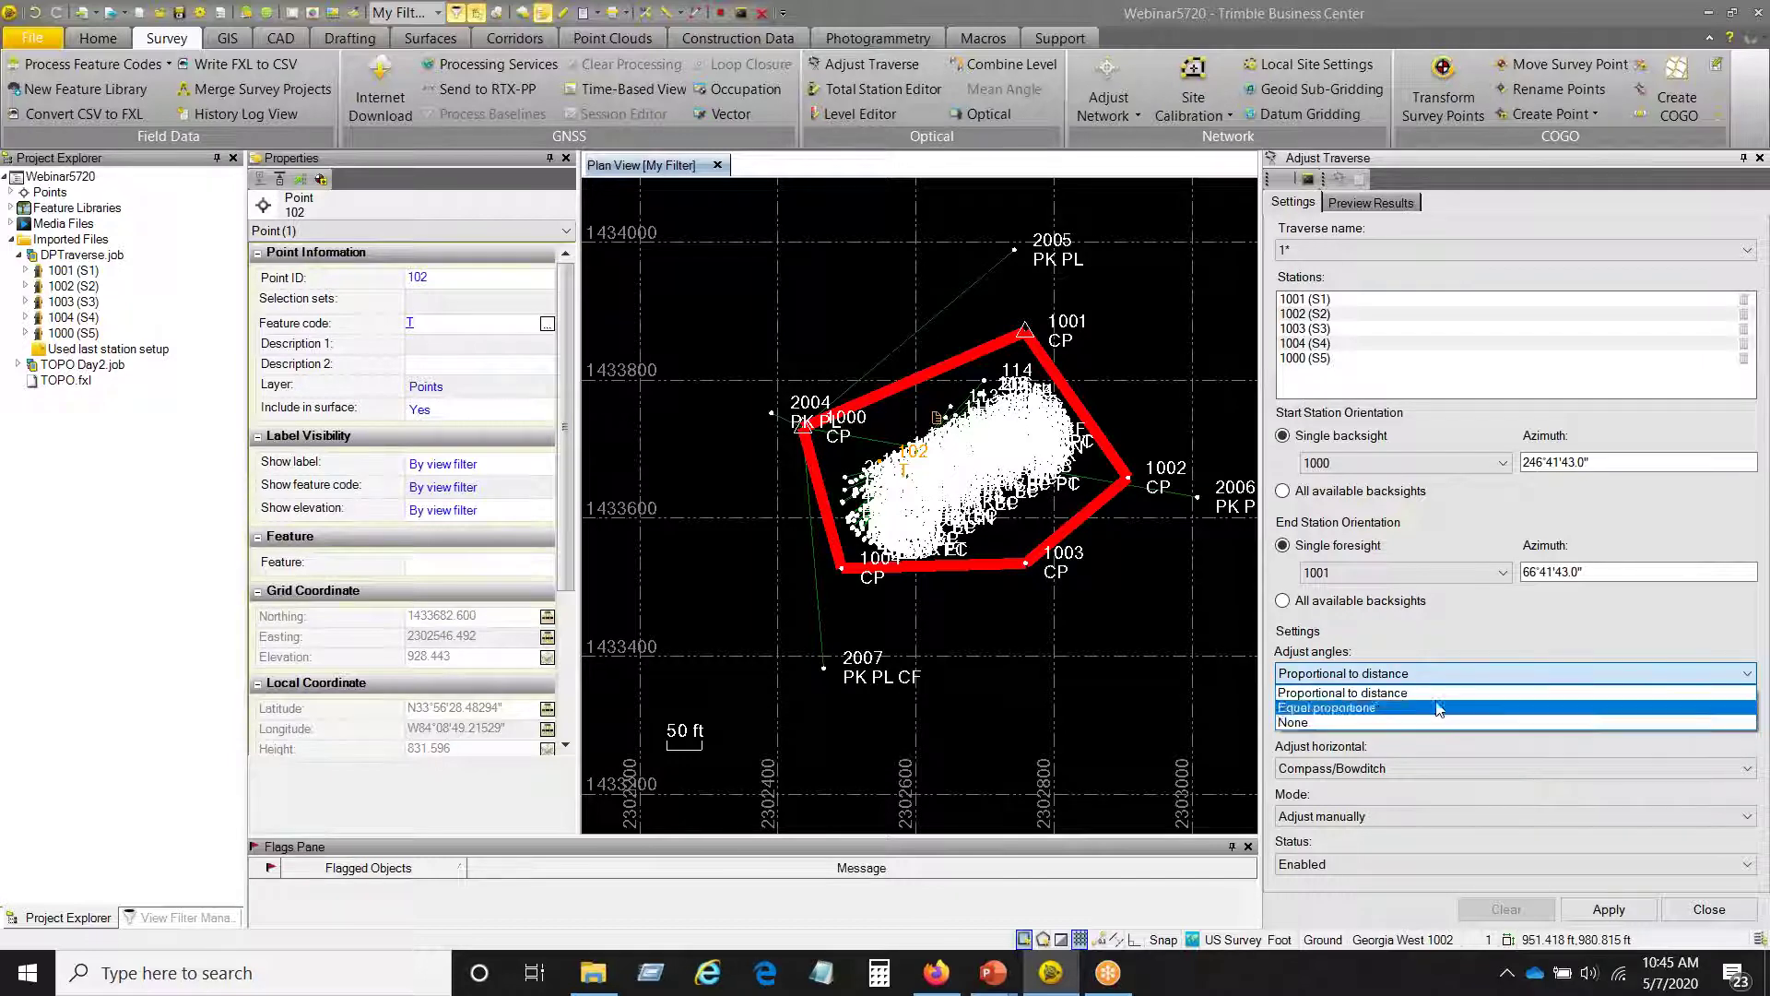
{"action": "left_click", "coordinate": [1443, 693]}
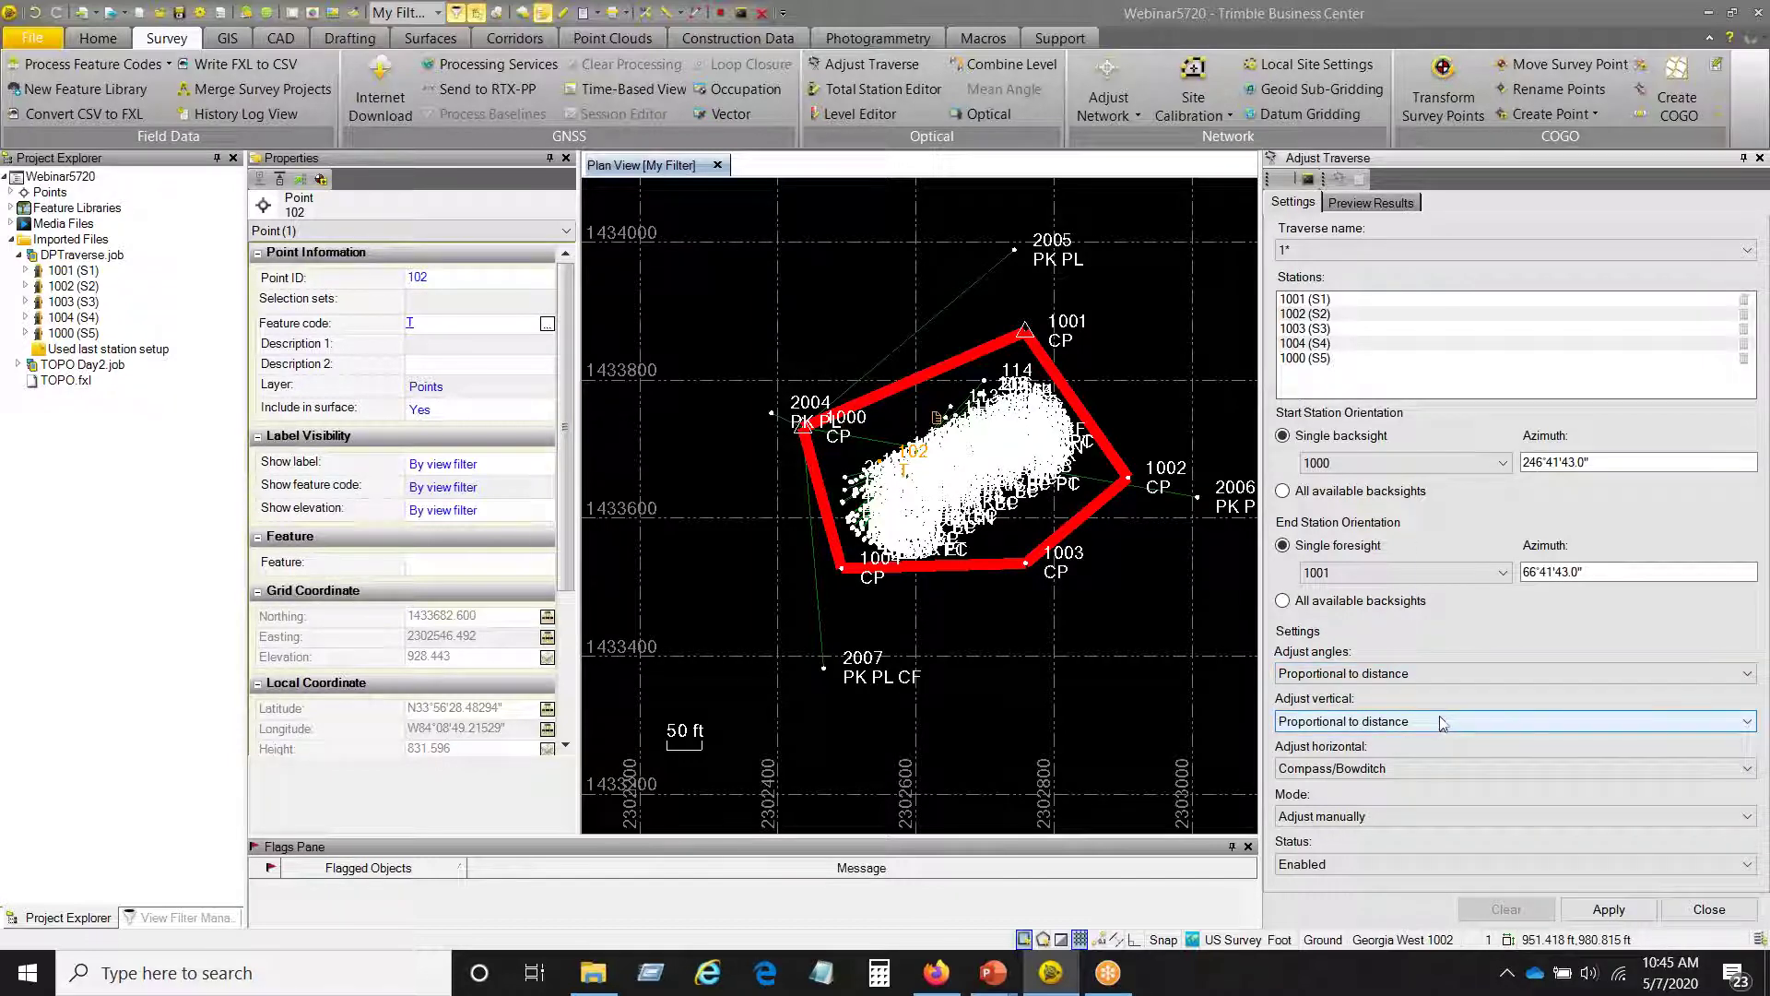
{"action": "left_click", "coordinate": [1442, 721]}
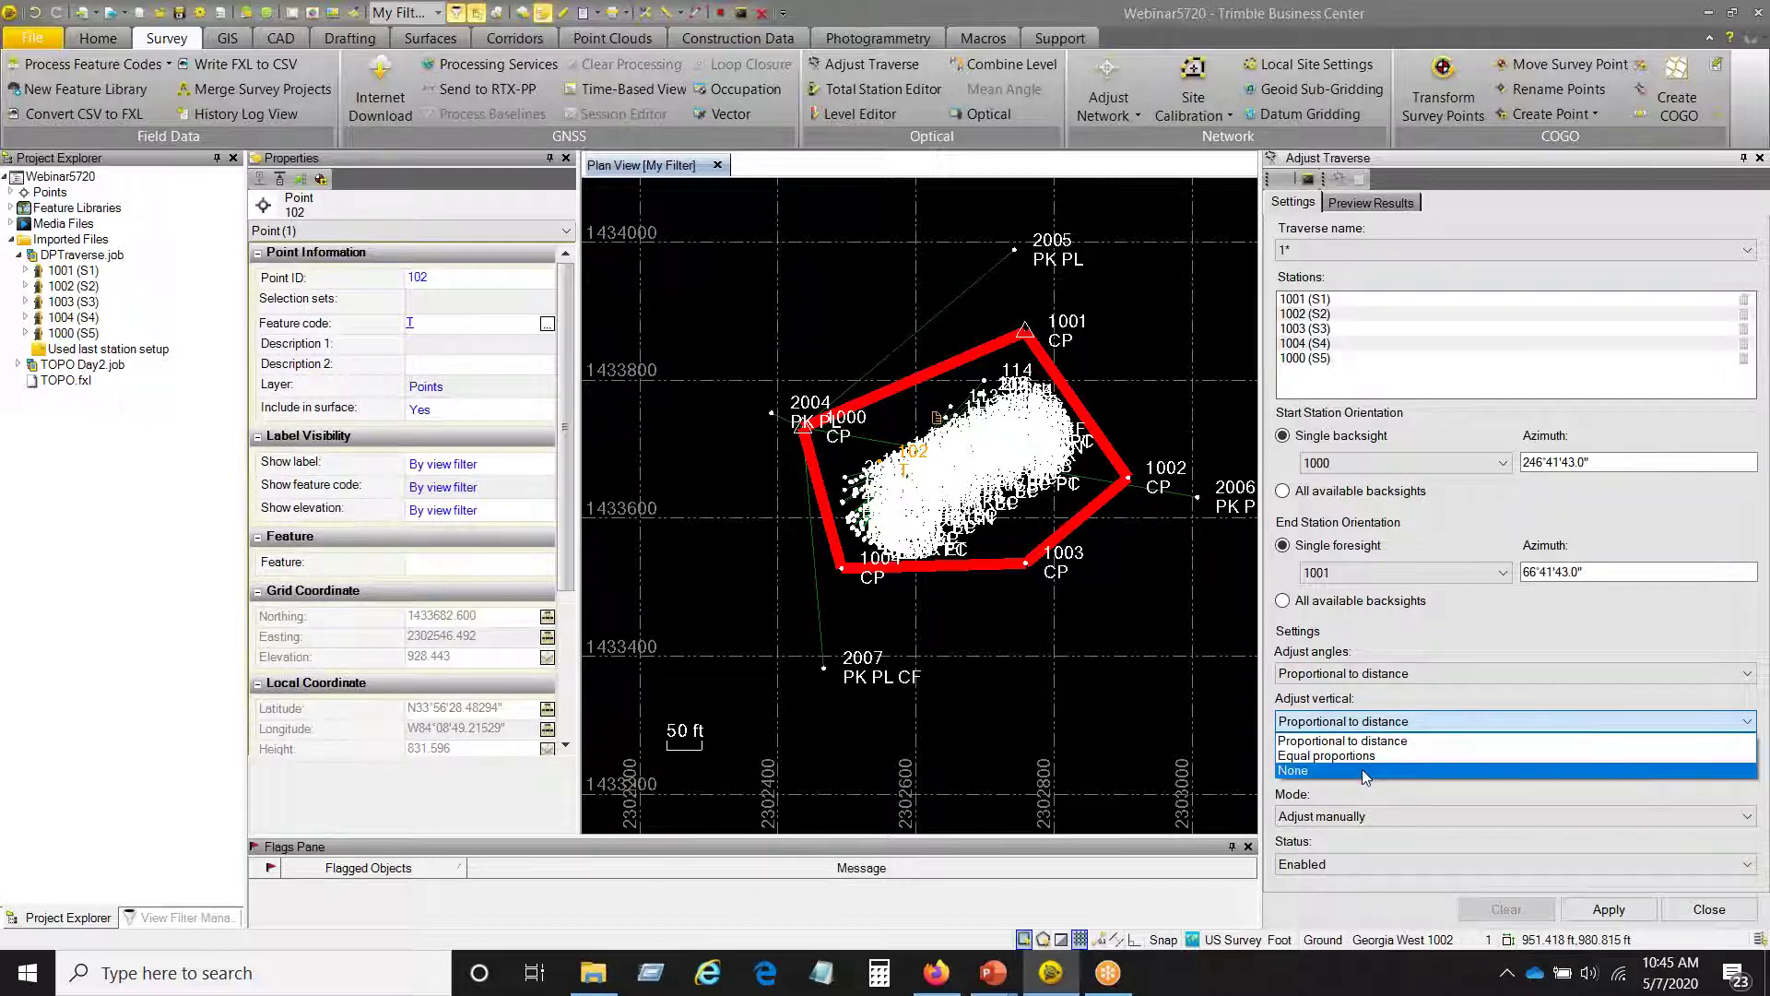
{"action": "left_click", "coordinate": [1396, 747]}
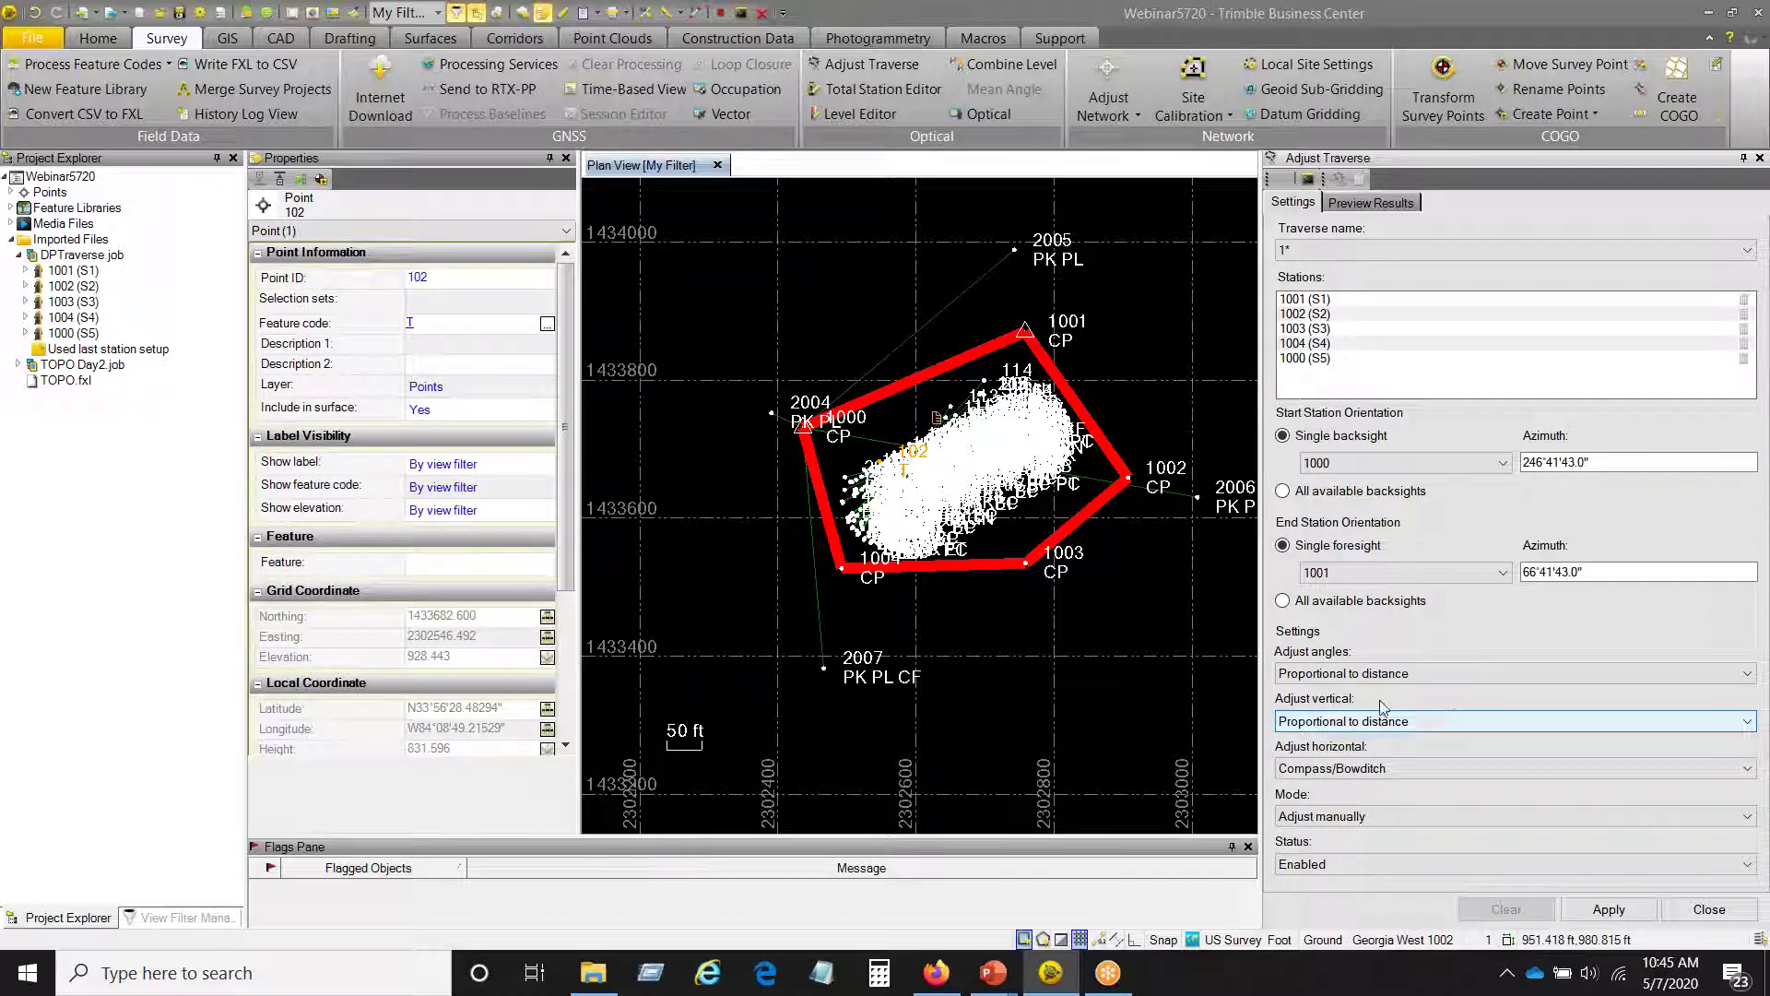
{"action": "left_click", "coordinate": [1434, 768]}
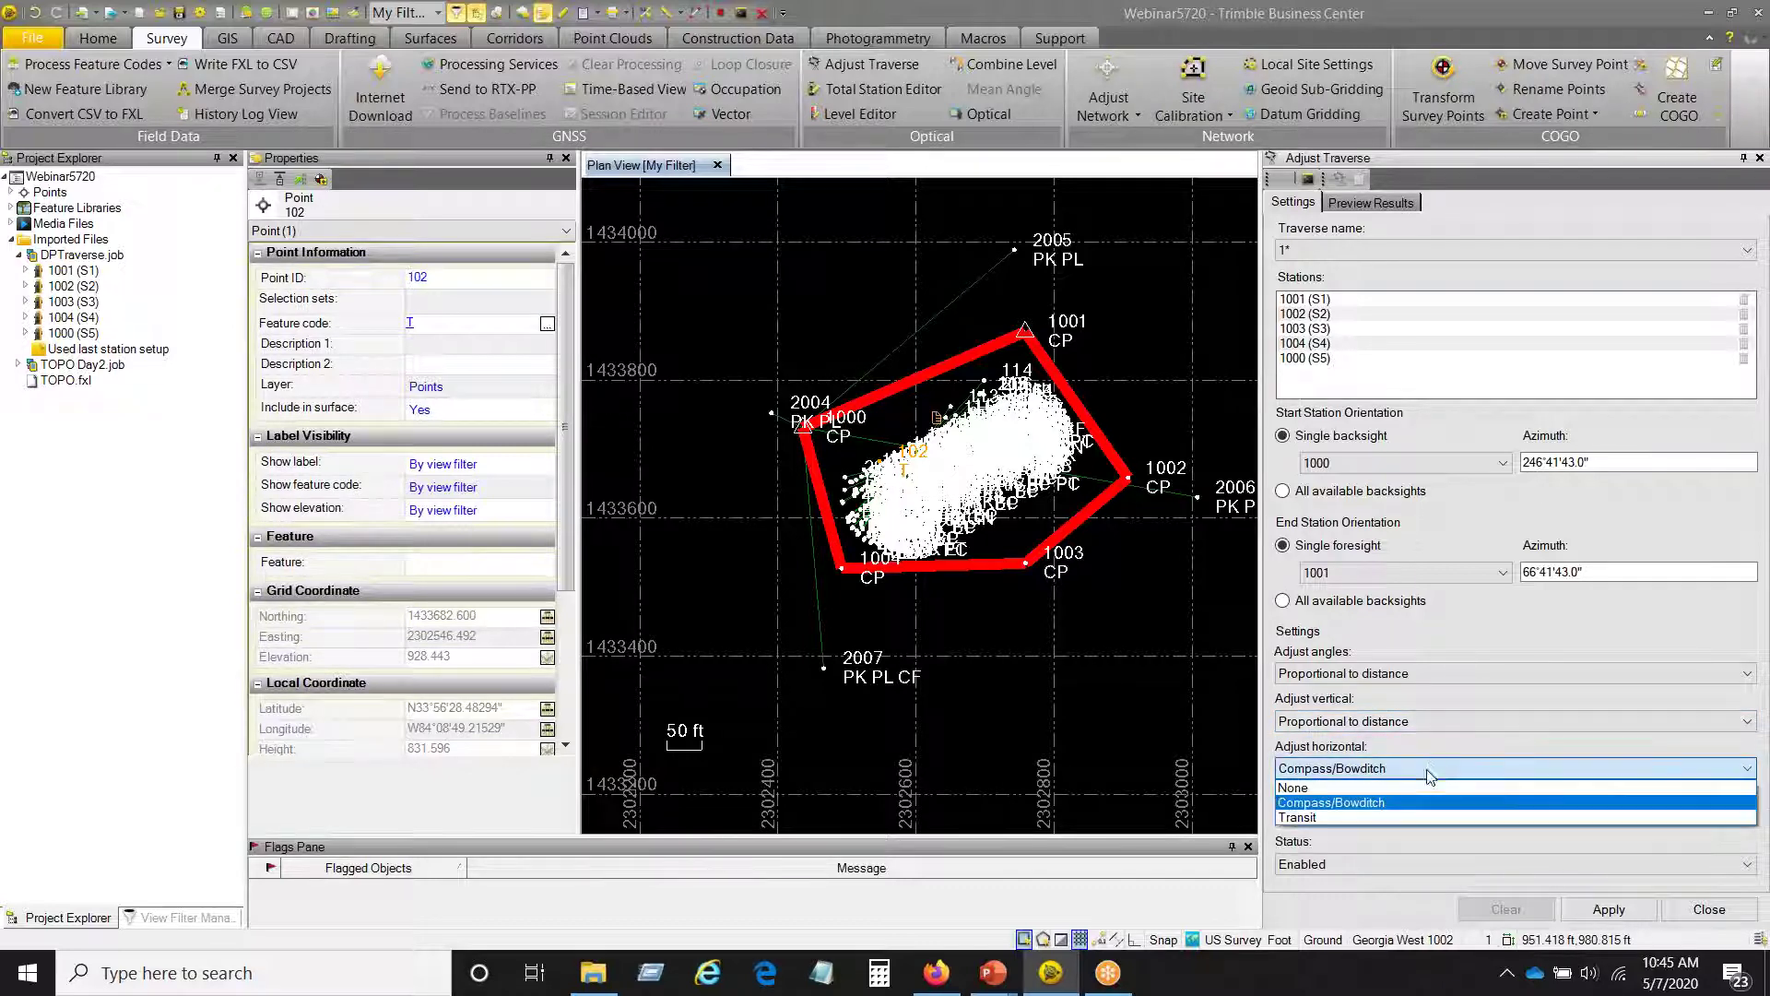
{"action": "left_click", "coordinate": [1384, 802]}
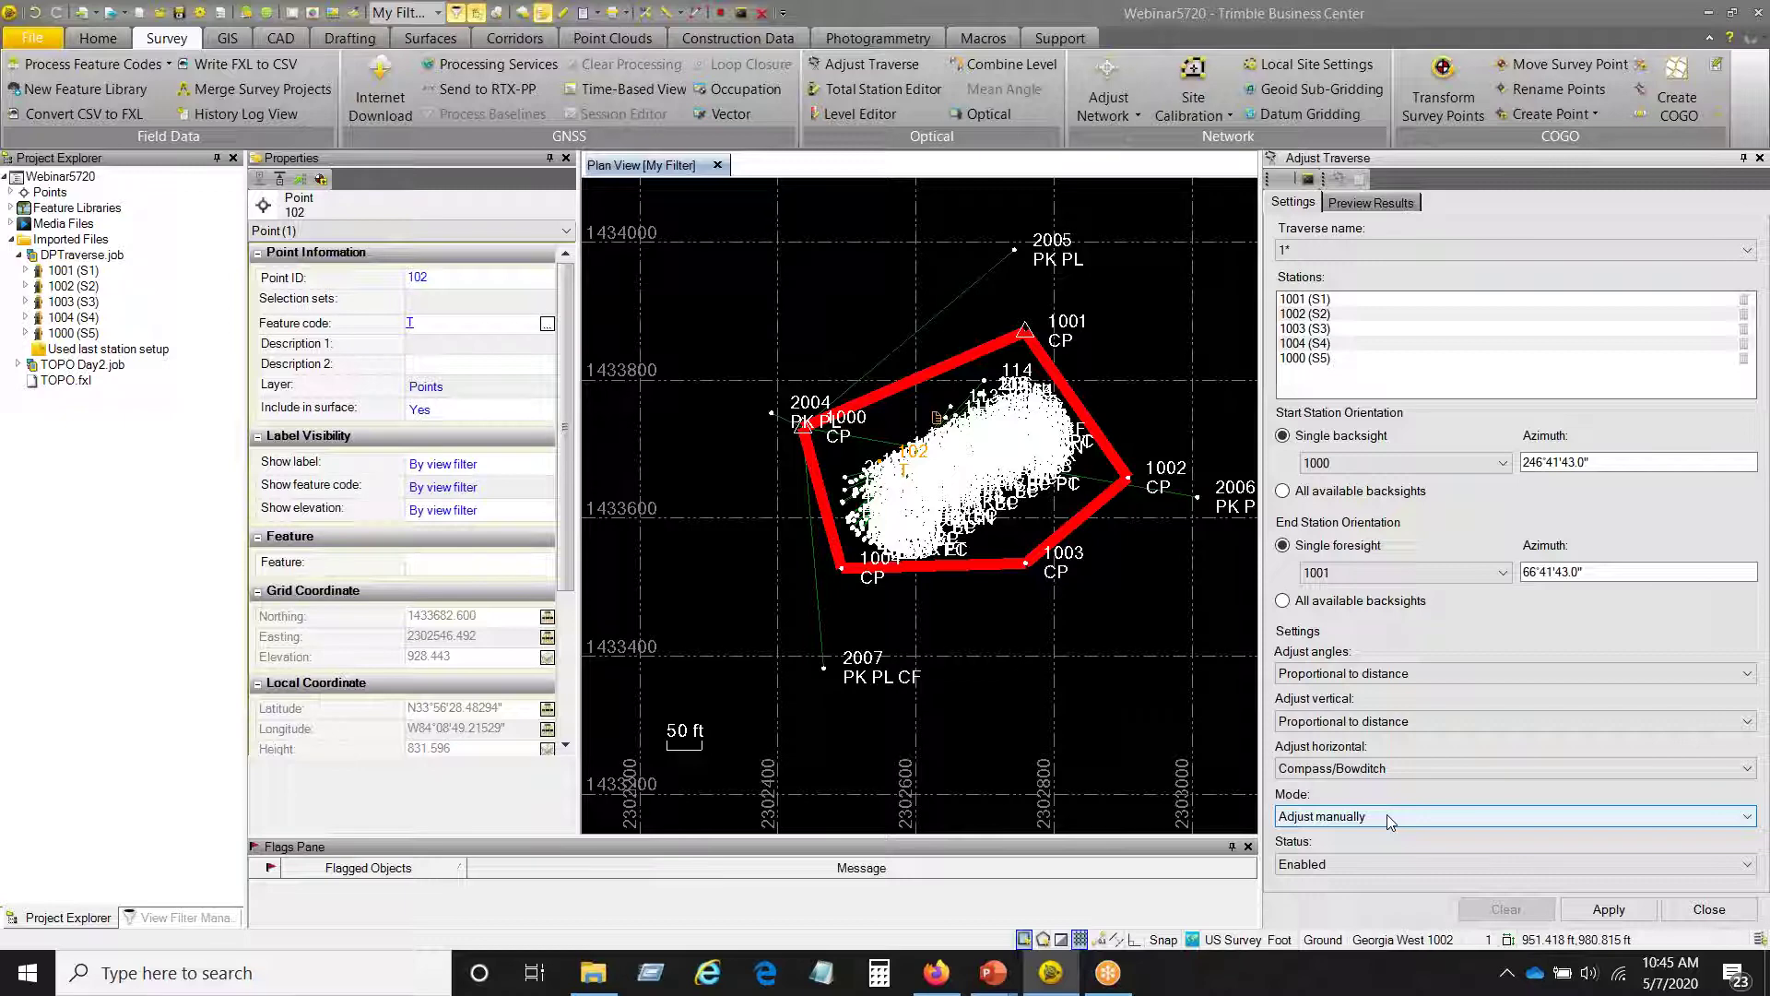
{"action": "left_click", "coordinate": [1386, 815]}
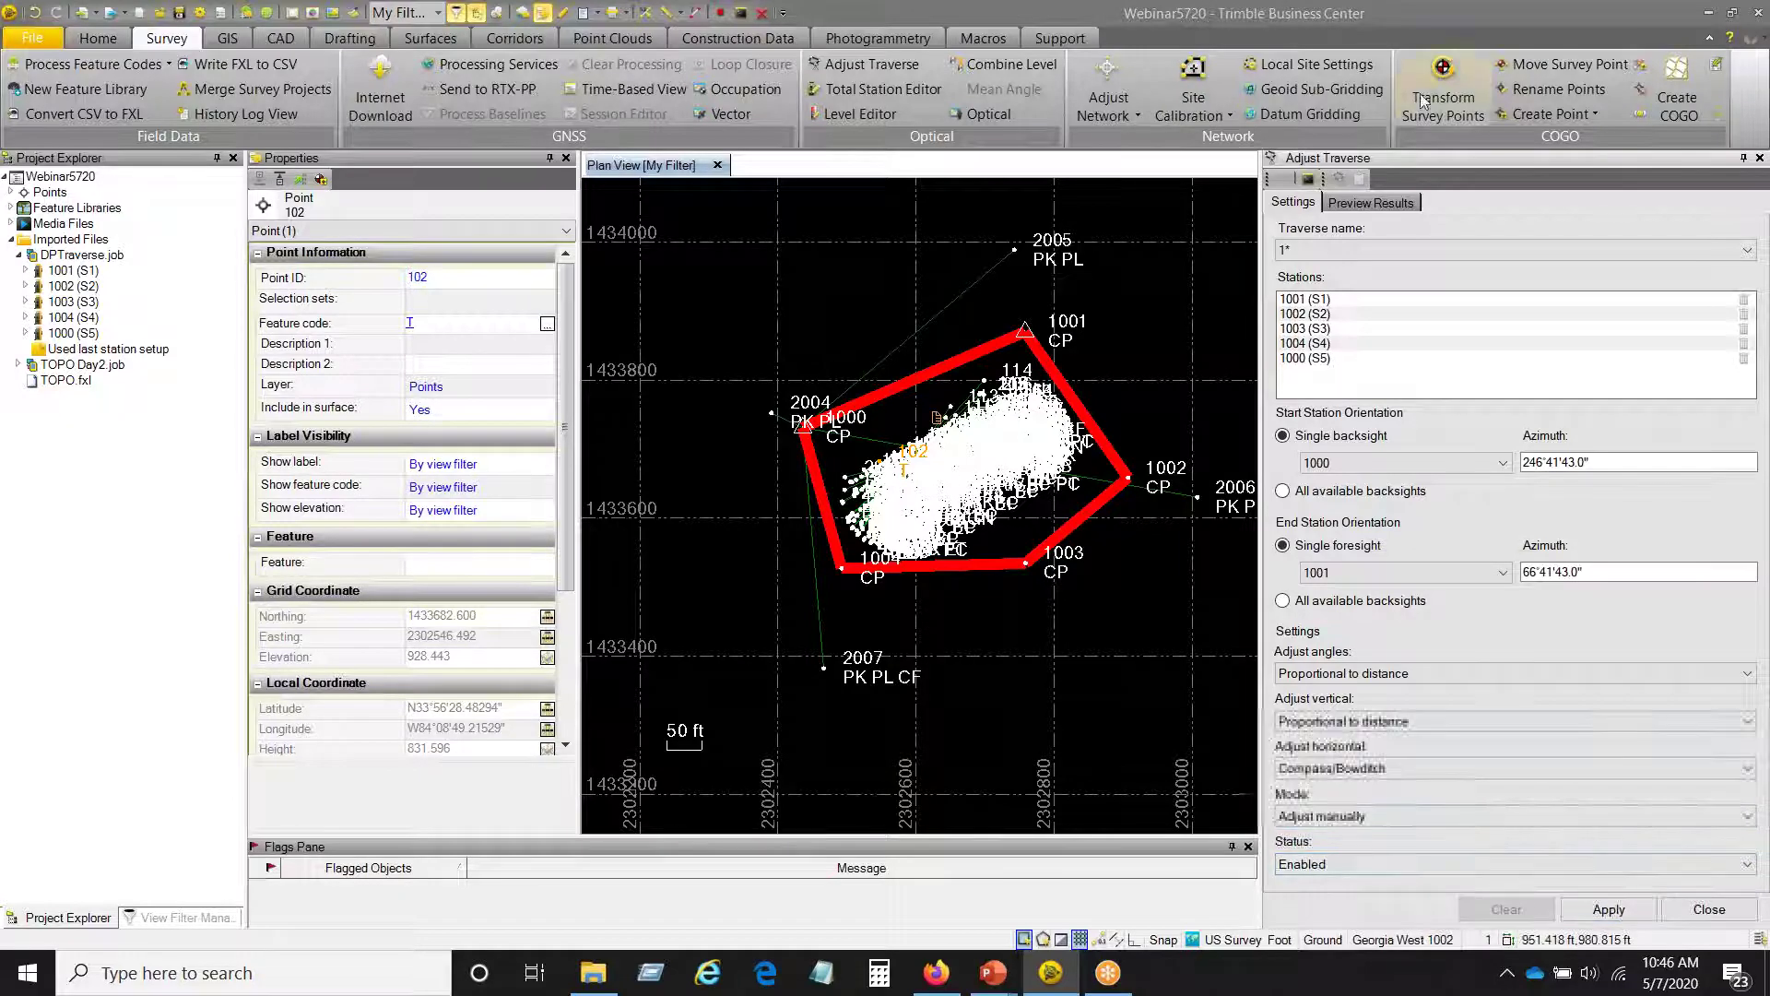
- Preview the results of traverse 1, apply the adjustment and close Adjust Traverse
{"action": "left_click", "coordinate": [1375, 202]}
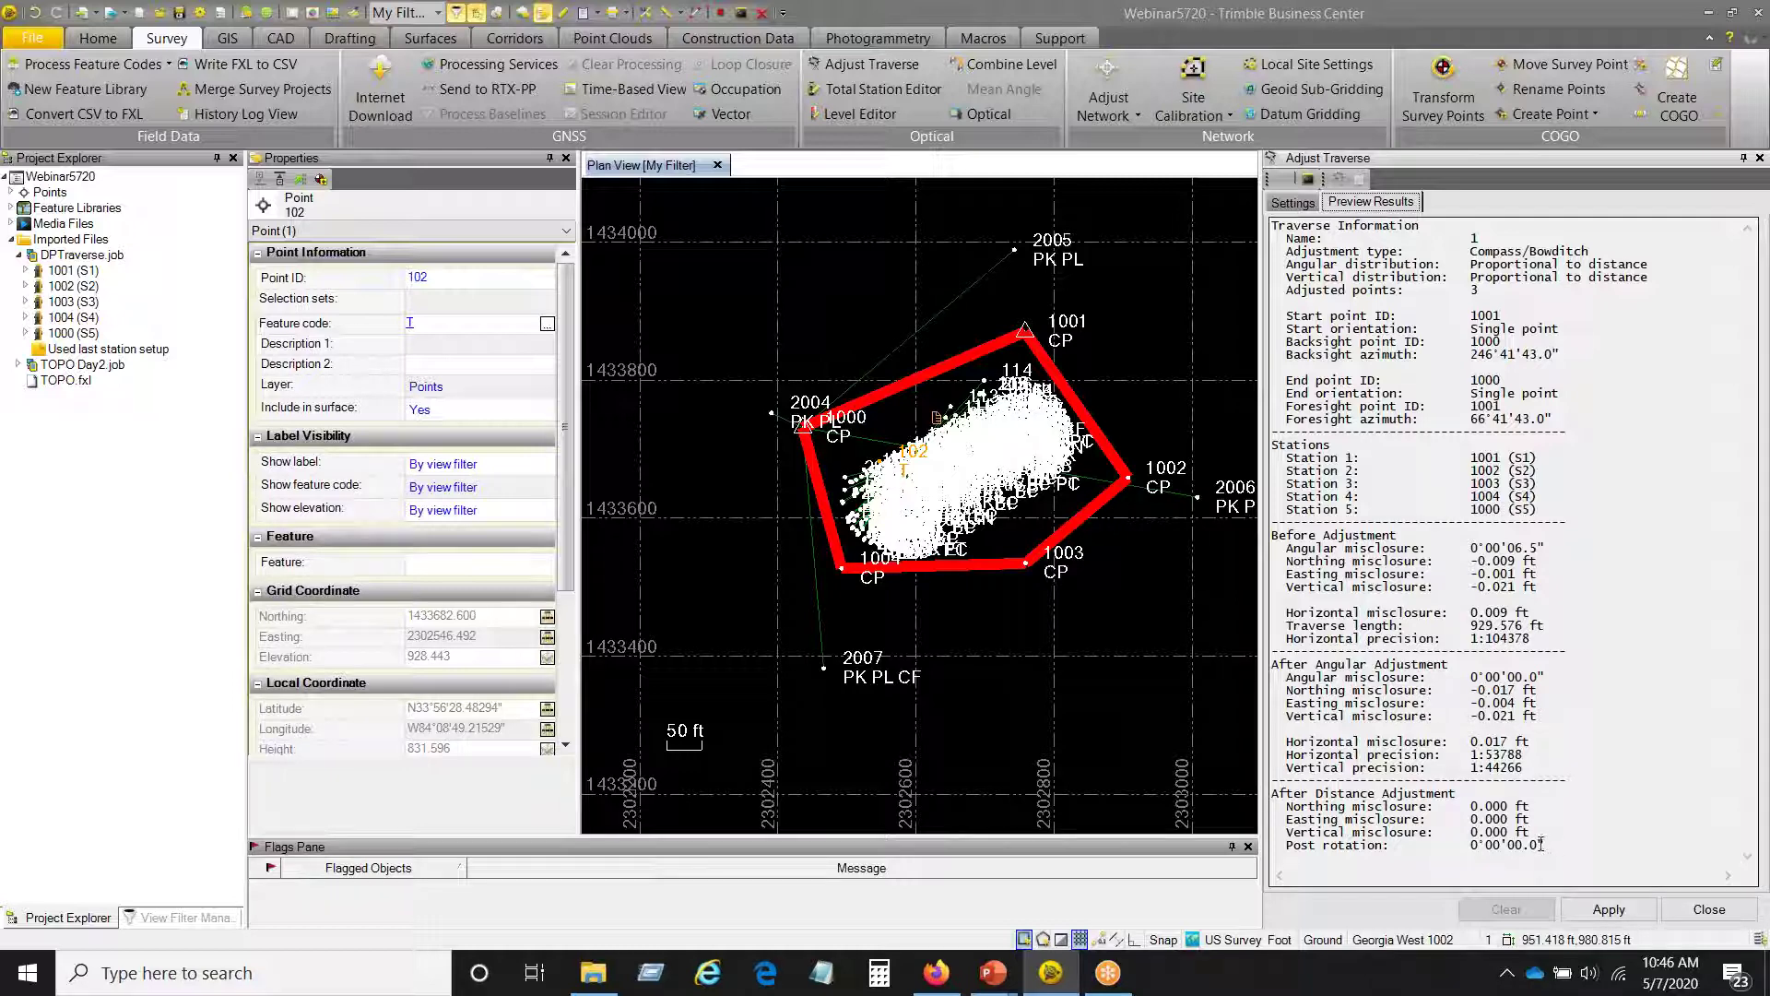
{"action": "left_click", "coordinate": [1606, 909]}
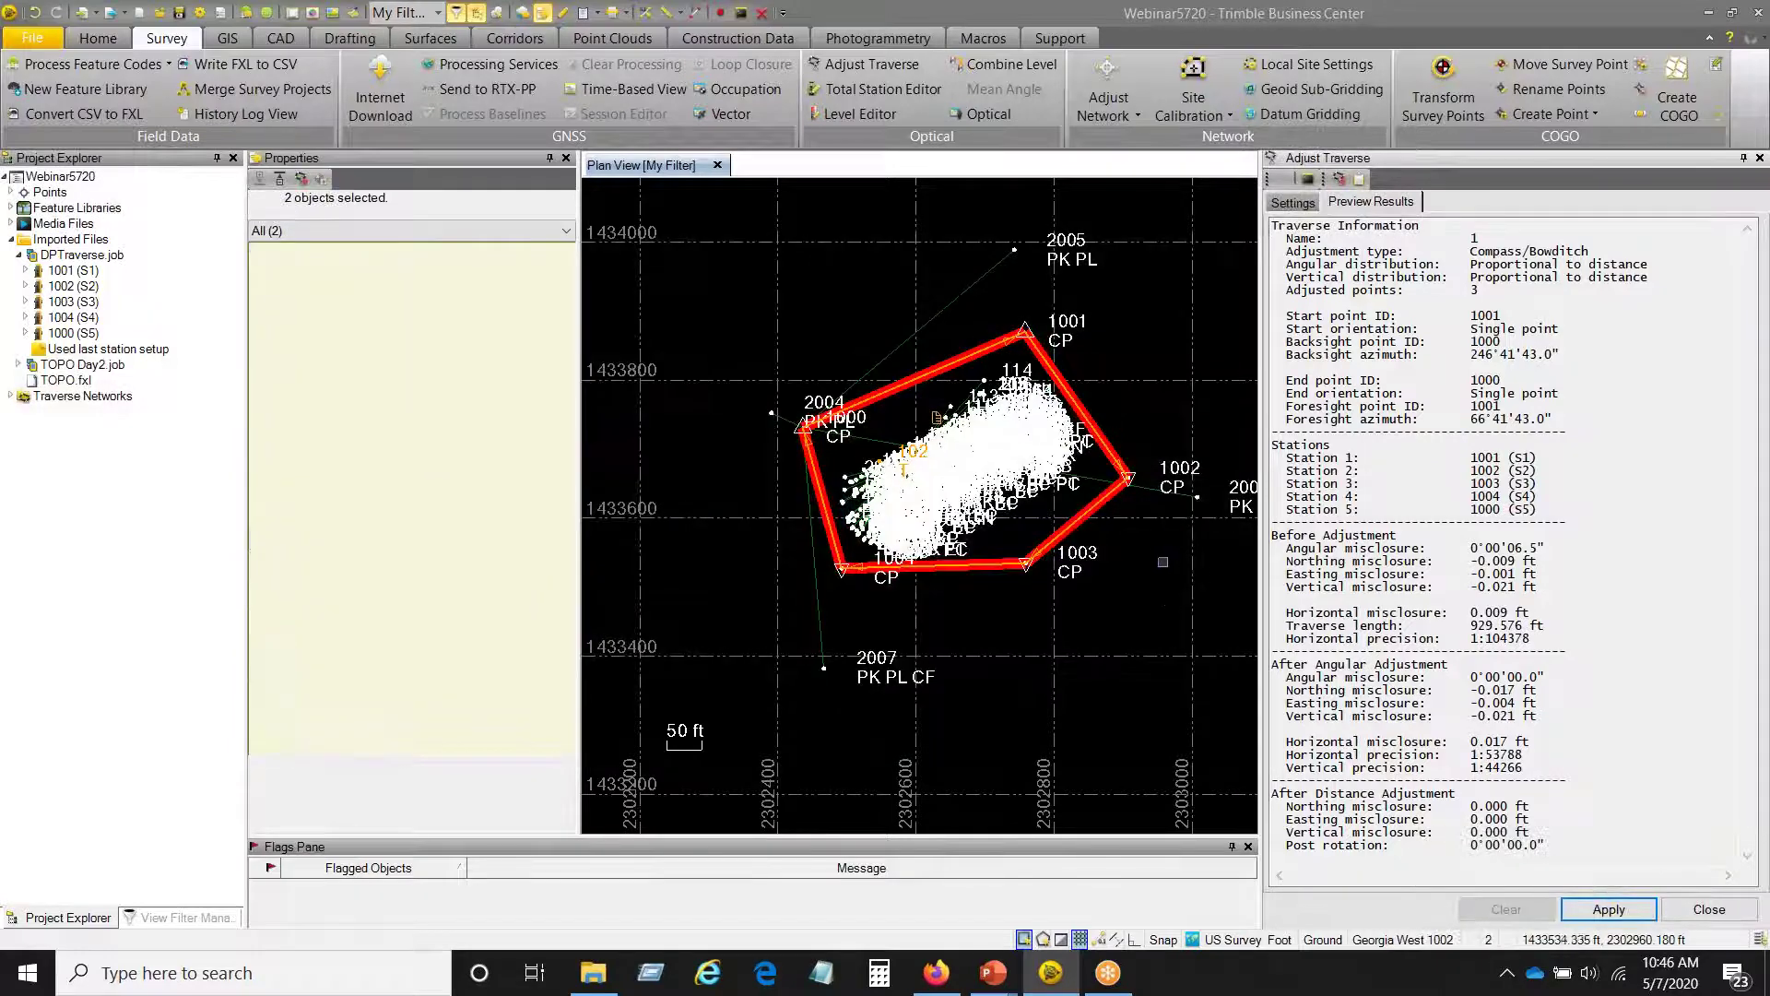
{"action": "left_click", "coordinate": [1694, 914]}
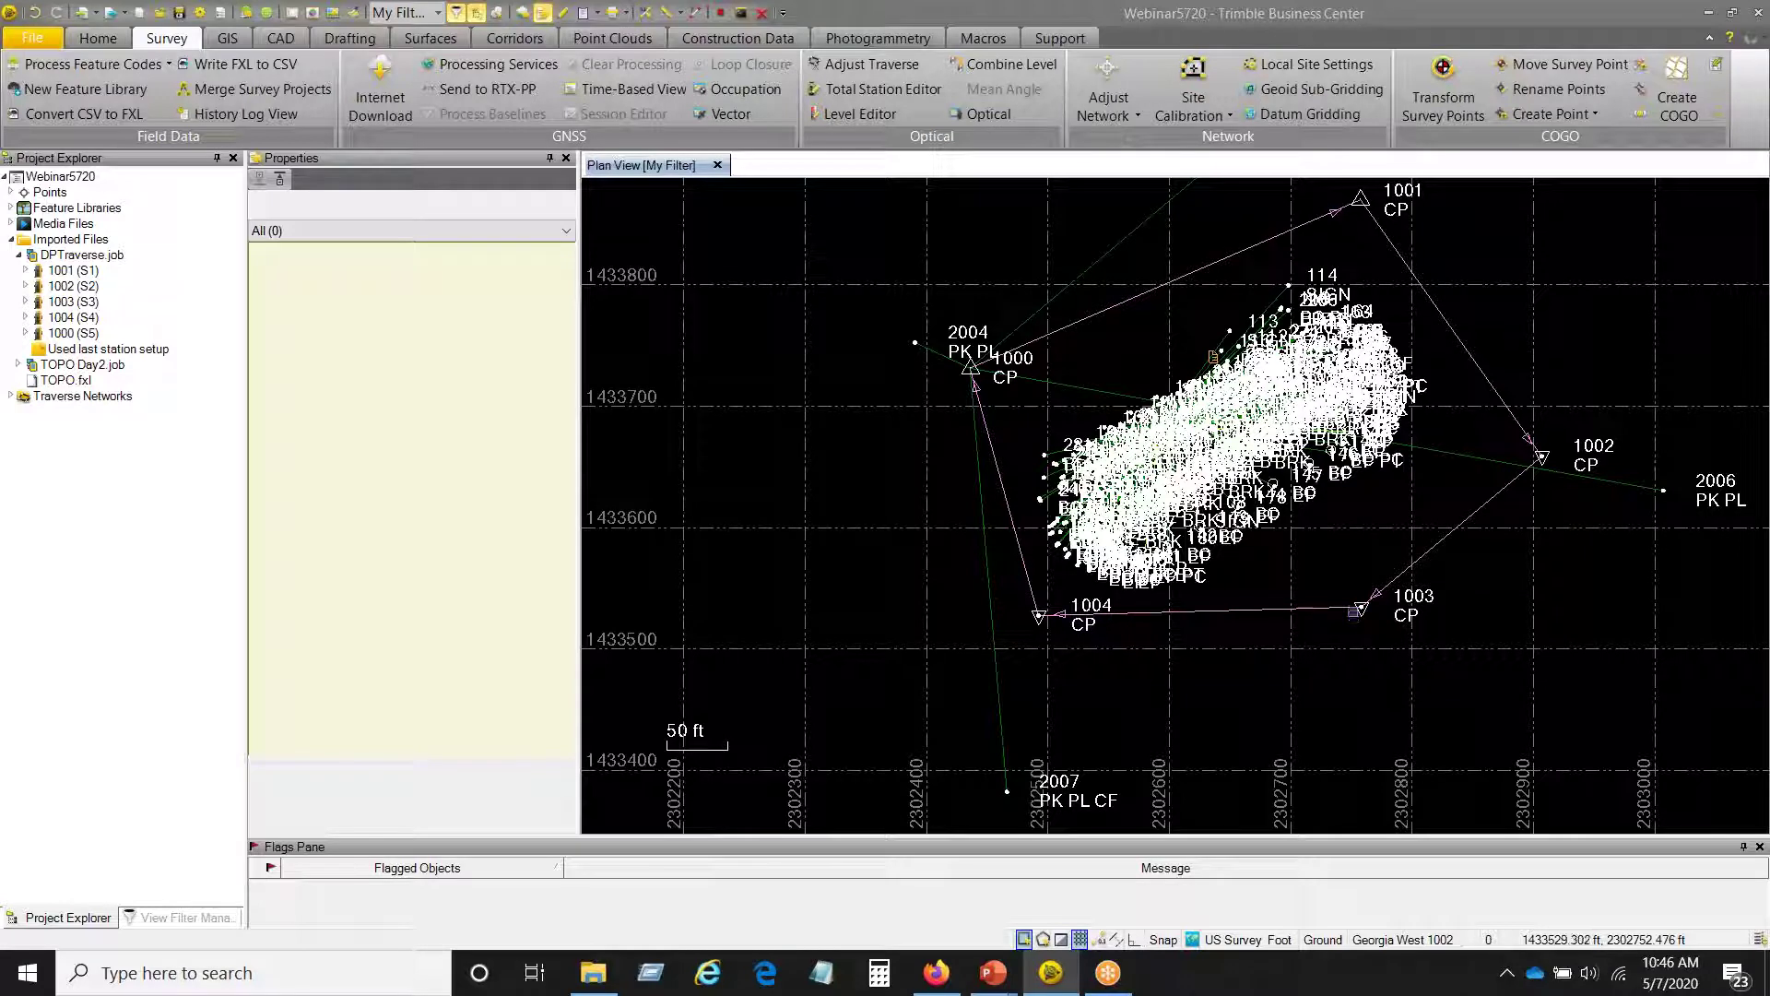
- Inspect the Traverse Adjusted entry and mean angles under point 1004, and examine the adjusted traverse in the plan view
{"action": "left_click", "coordinate": [10, 193]}
{"action": "left_click_drag", "start_coordinate": [241, 255], "coordinate": [241, 642]}
{"action": "left_click", "coordinate": [19, 568]}
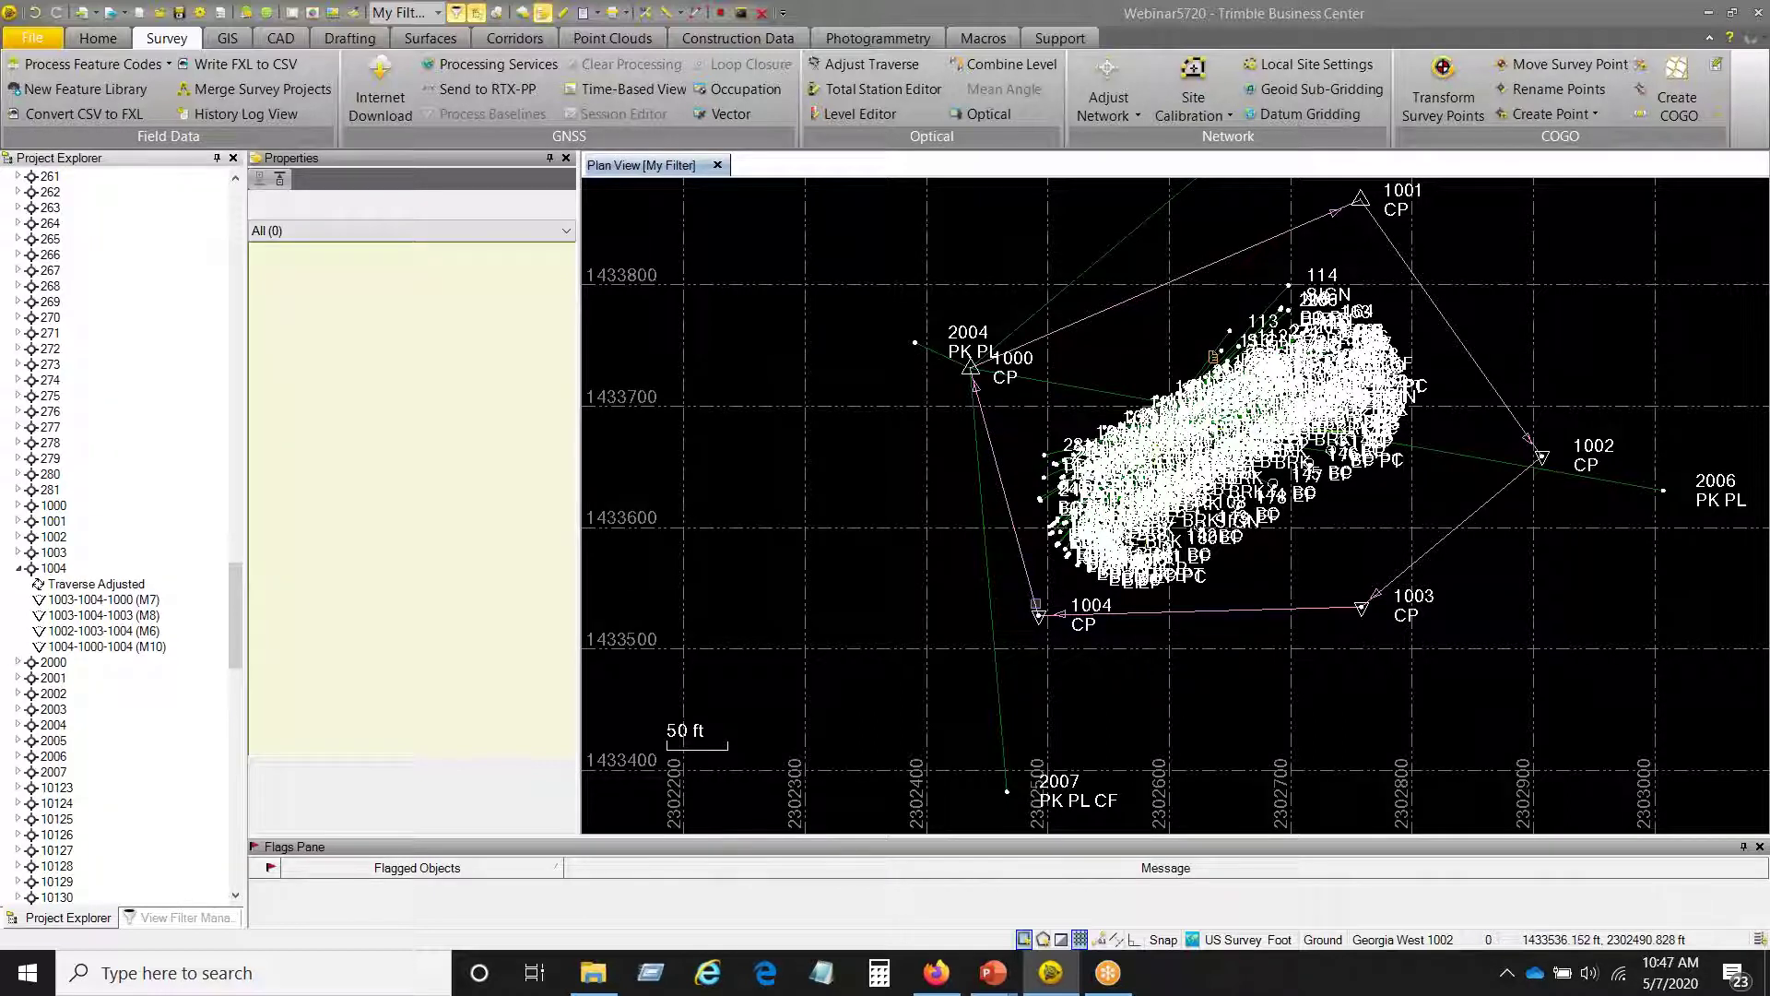
{"action": "mouse_move", "coordinate": [1035, 605]}
{"action": "scroll", "coordinate": [1080, 450], "scroll_direction": "up", "scroll_amount": 2}
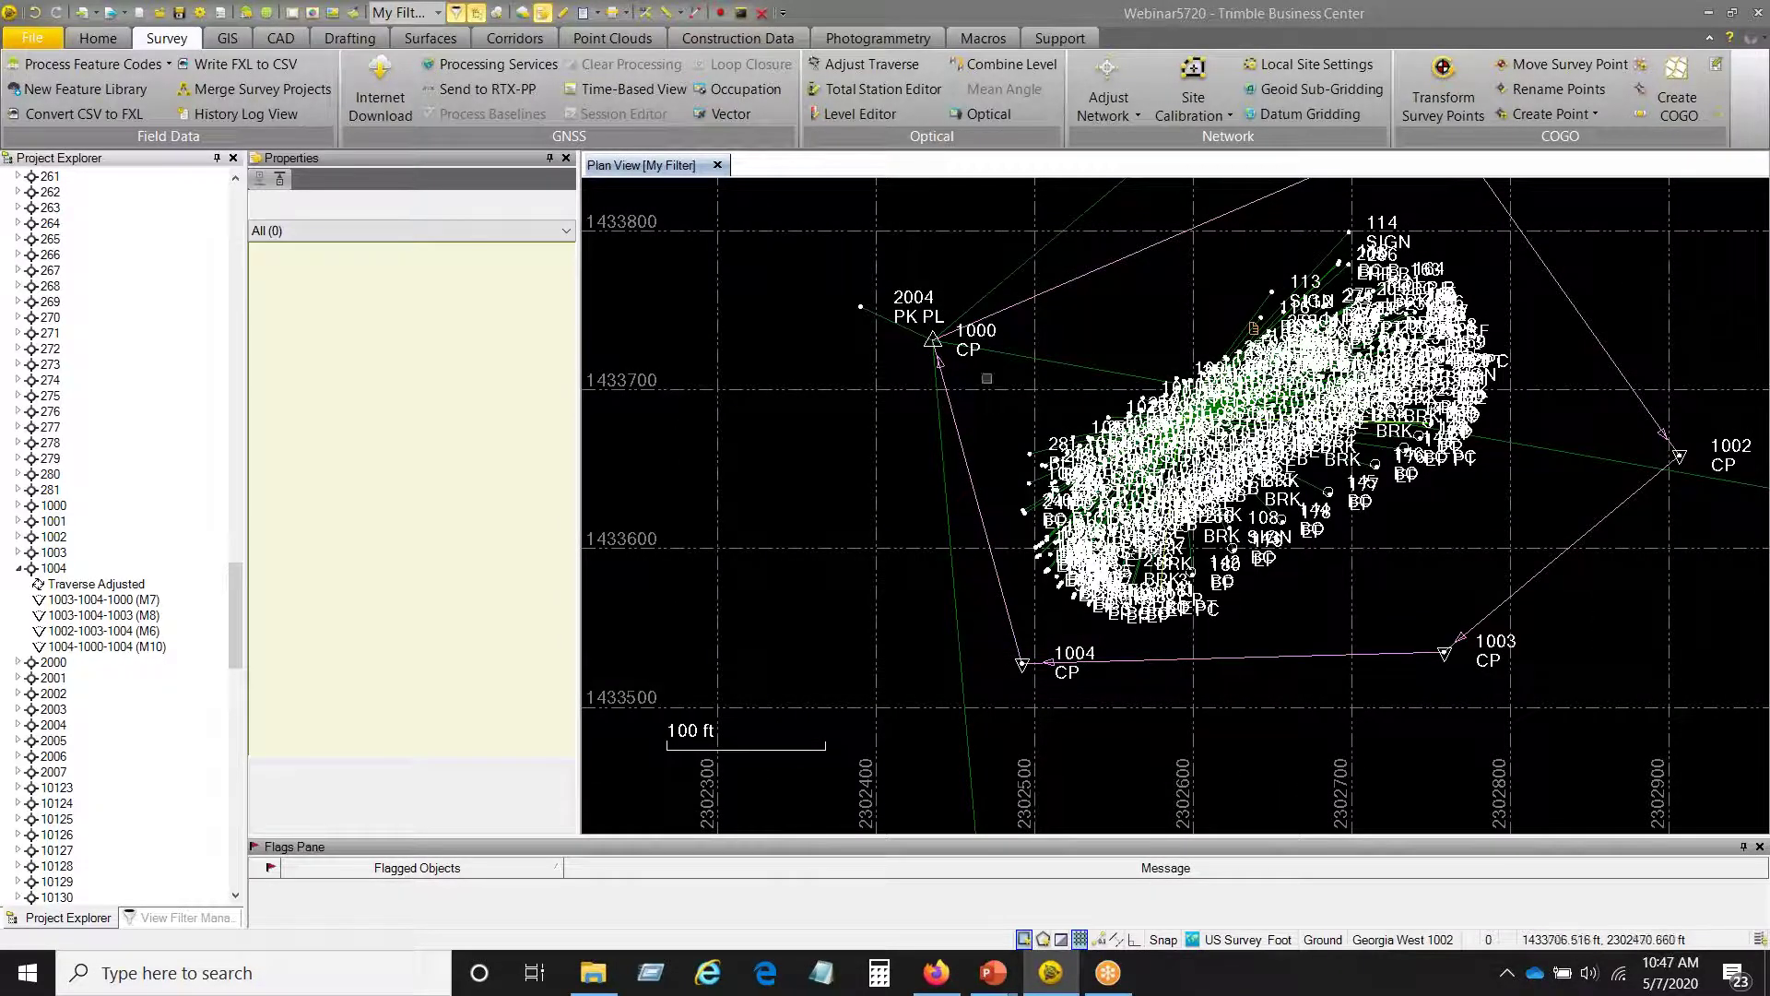
- Start a data export and choose the custom P,N,E,elev,Code format
{"action": "scroll", "coordinate": [1030, 412], "scroll_direction": "down", "scroll_amount": 1}
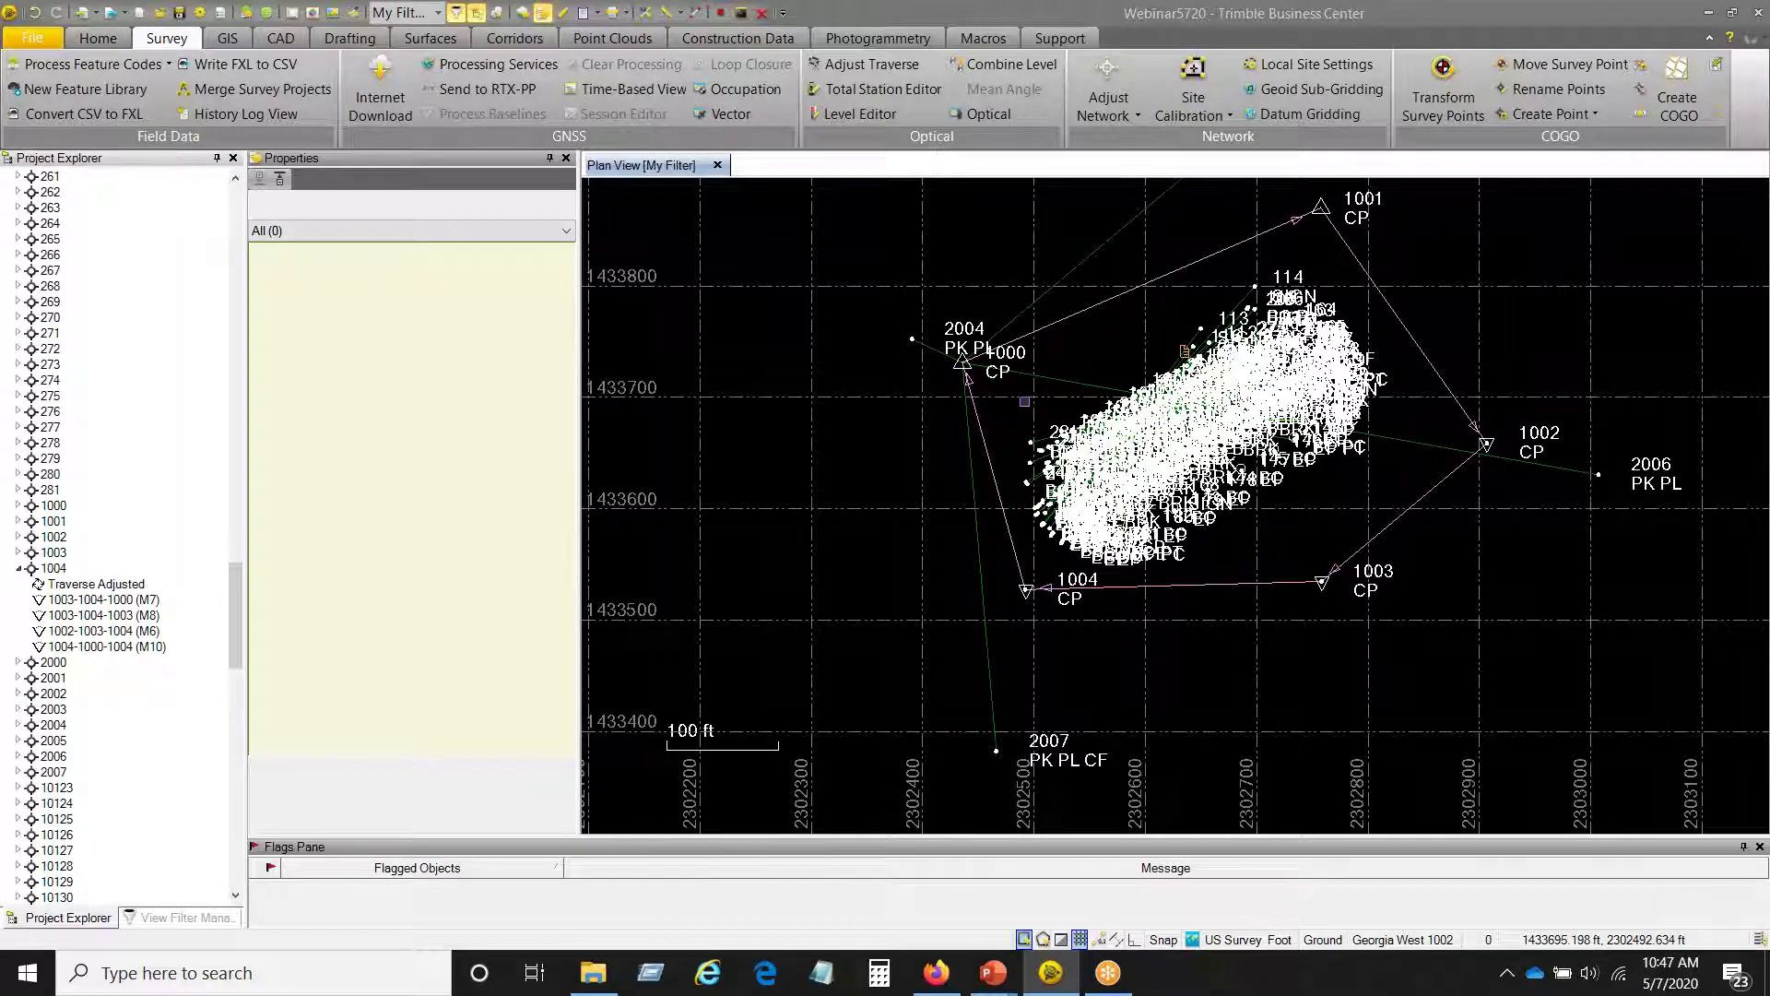
{"action": "scroll", "coordinate": [1024, 402], "scroll_direction": "down", "scroll_amount": 1}
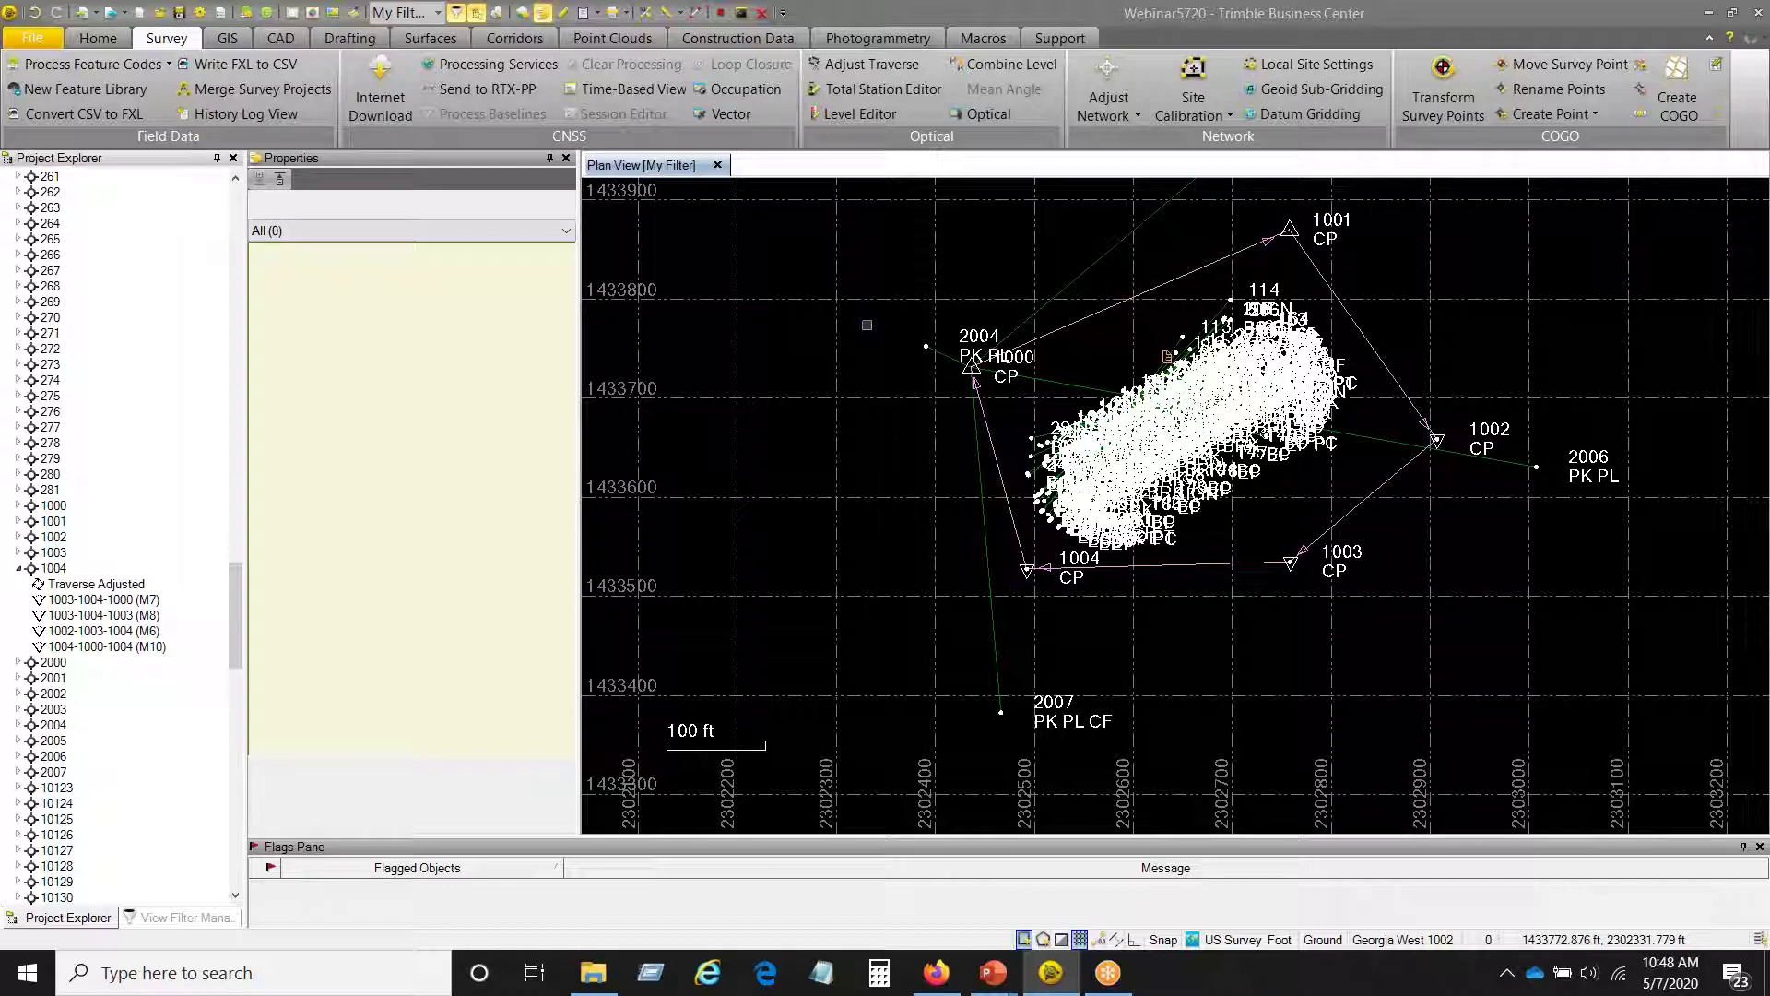
{"action": "left_click", "coordinate": [99, 39]}
{"action": "left_click", "coordinate": [44, 95]}
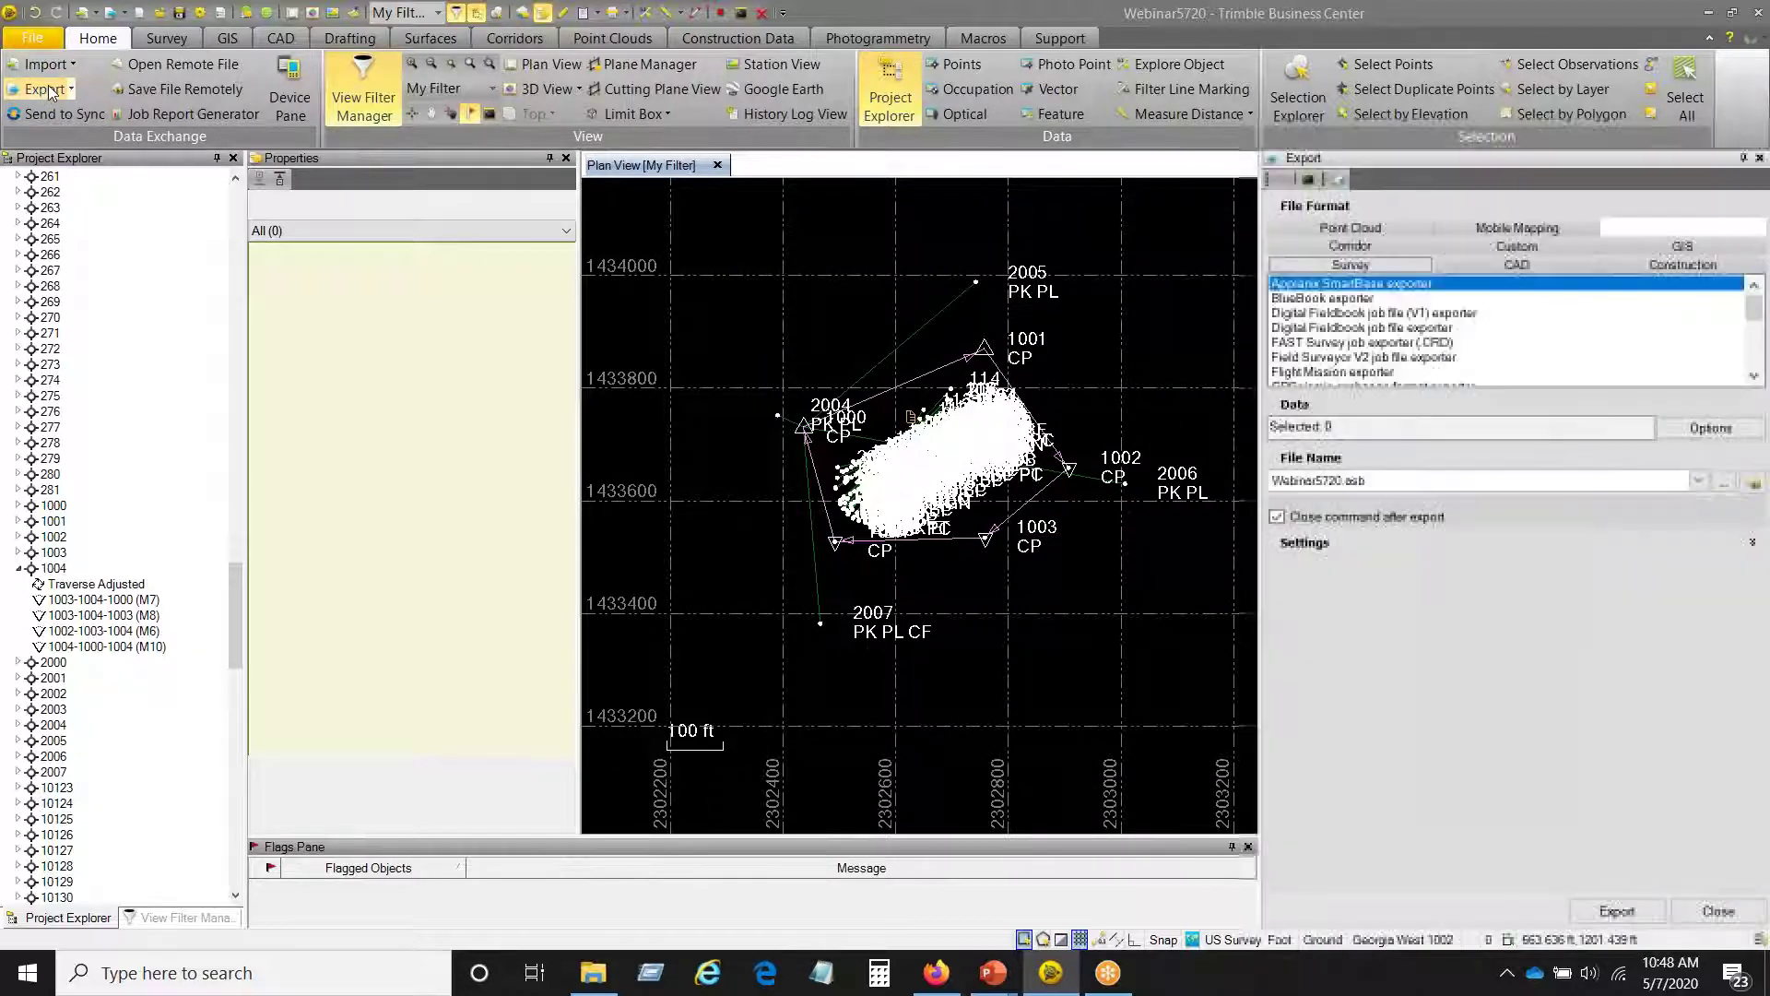
{"action": "left_click", "coordinate": [1516, 246]}
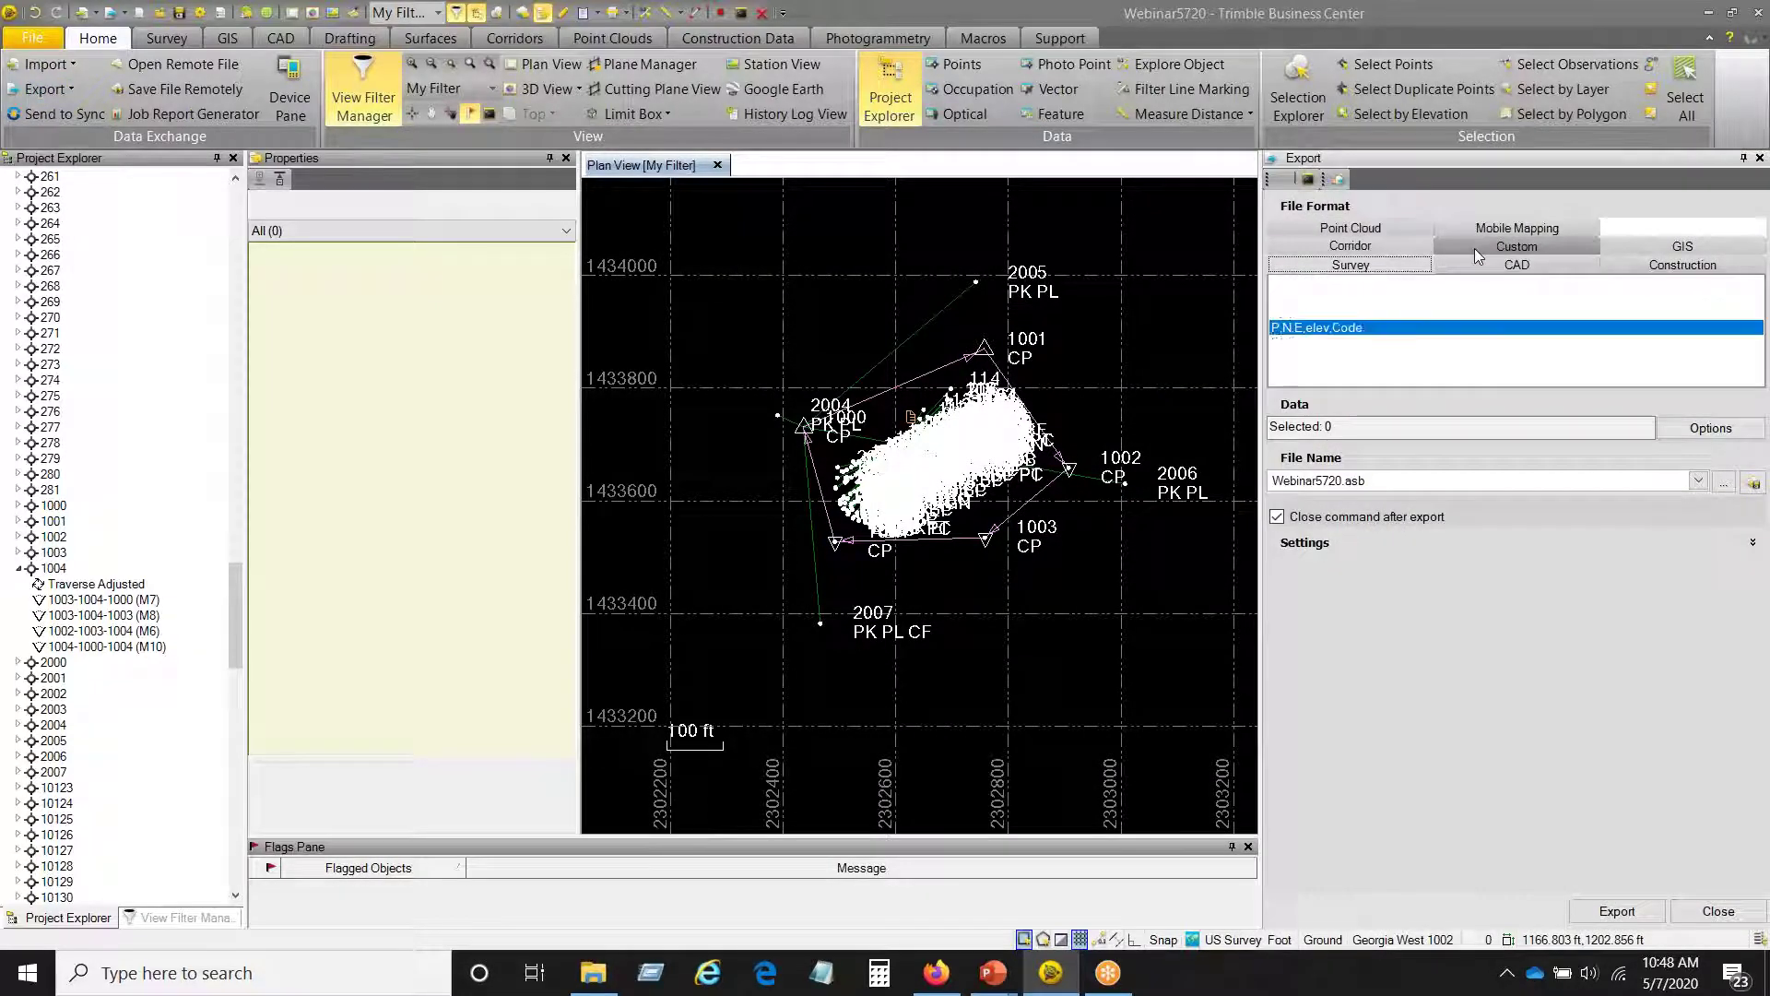
{"action": "left_click", "coordinate": [1343, 328]}
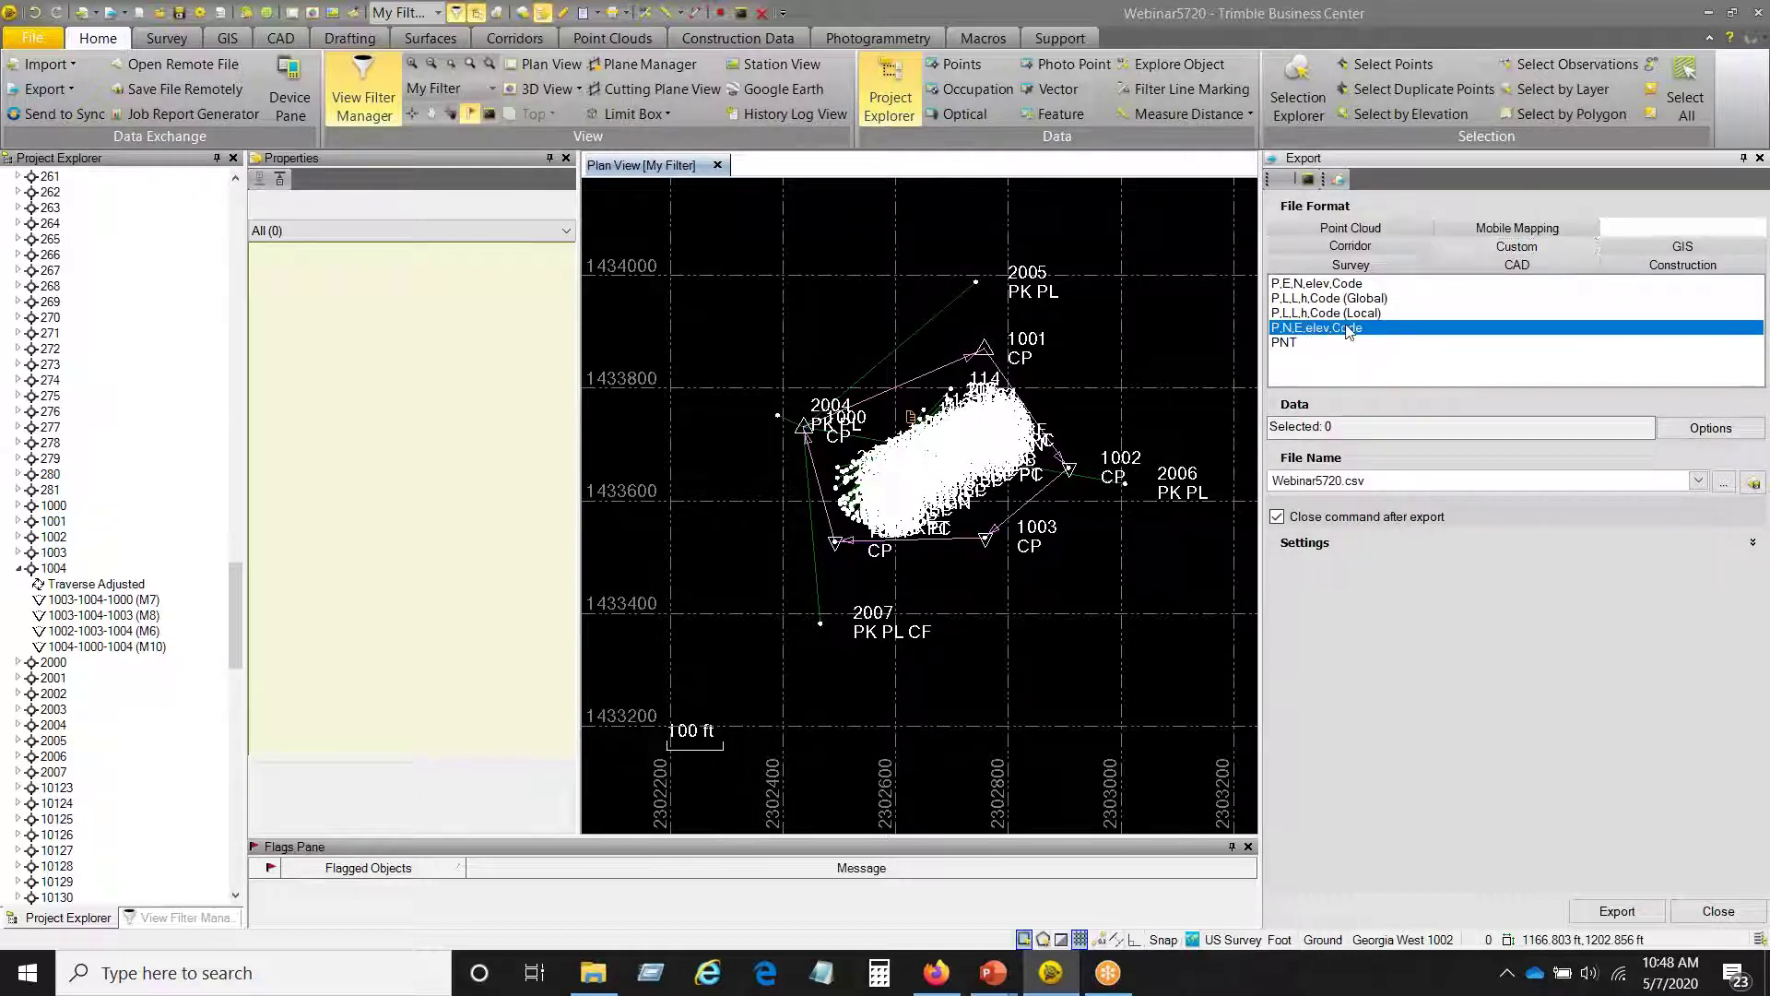
- Select all project points for the export using Select Points without any filter criteria
{"action": "left_click", "coordinate": [1705, 431]}
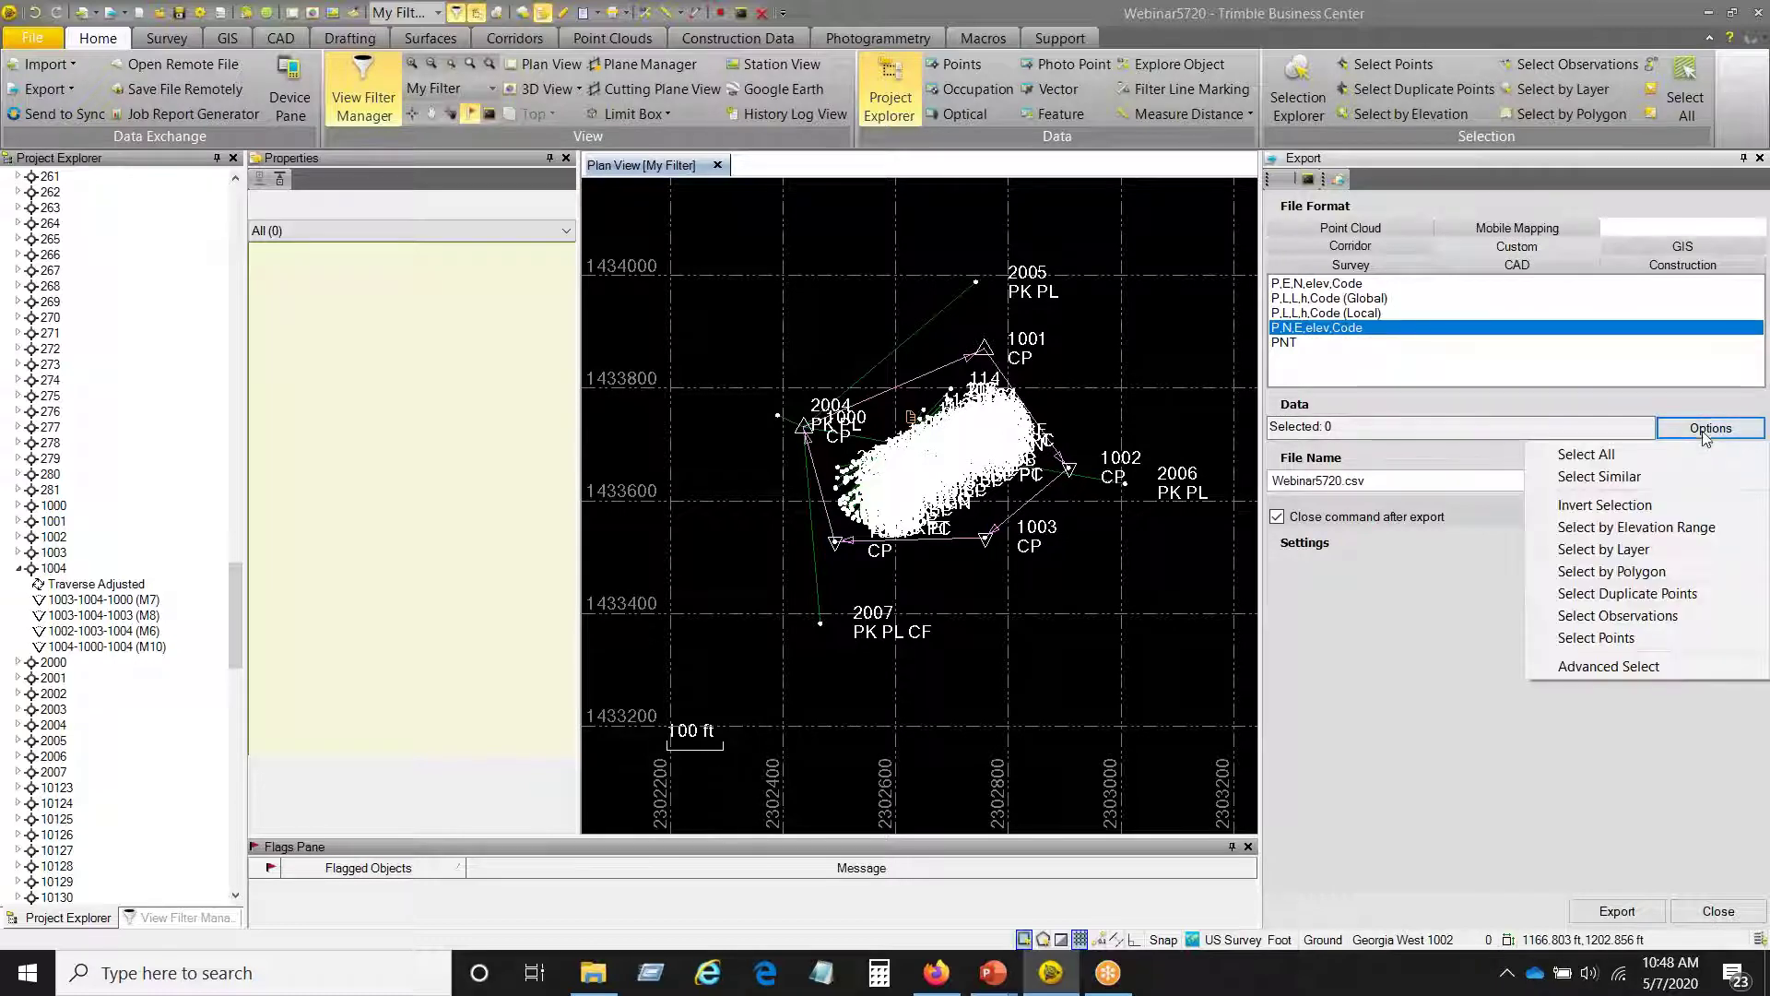
{"action": "left_click", "coordinate": [1630, 640]}
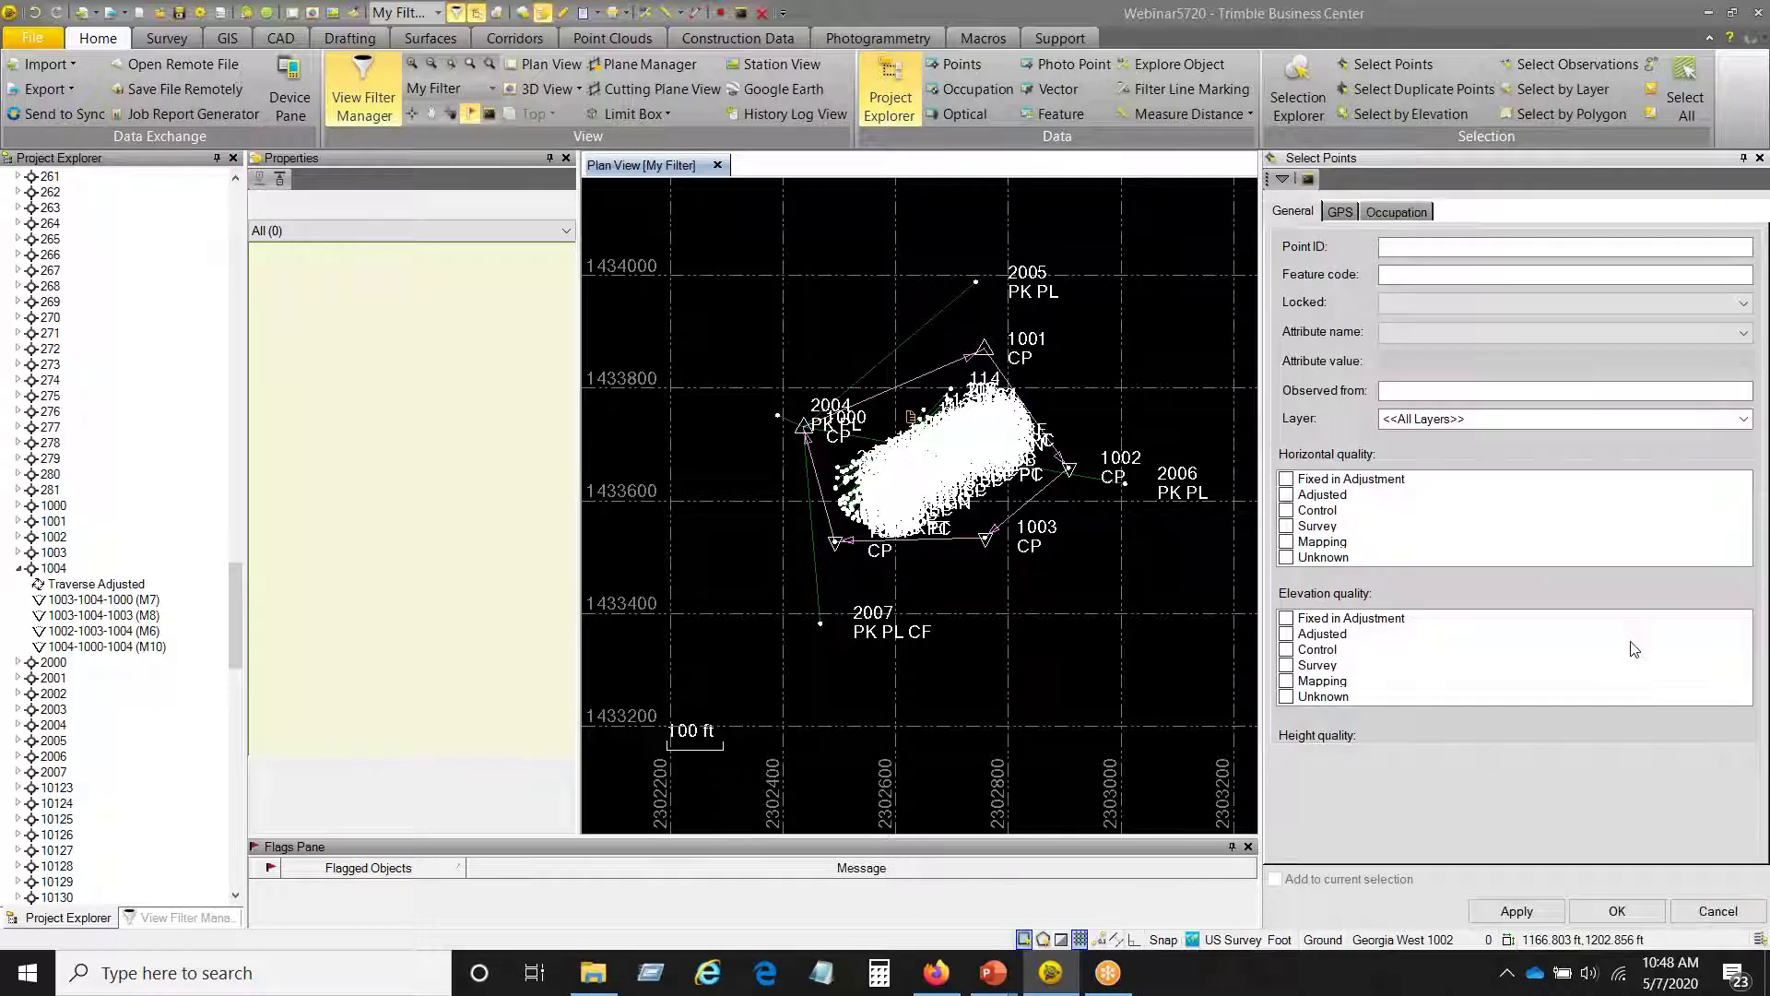
{"action": "left_click", "coordinate": [1617, 911]}
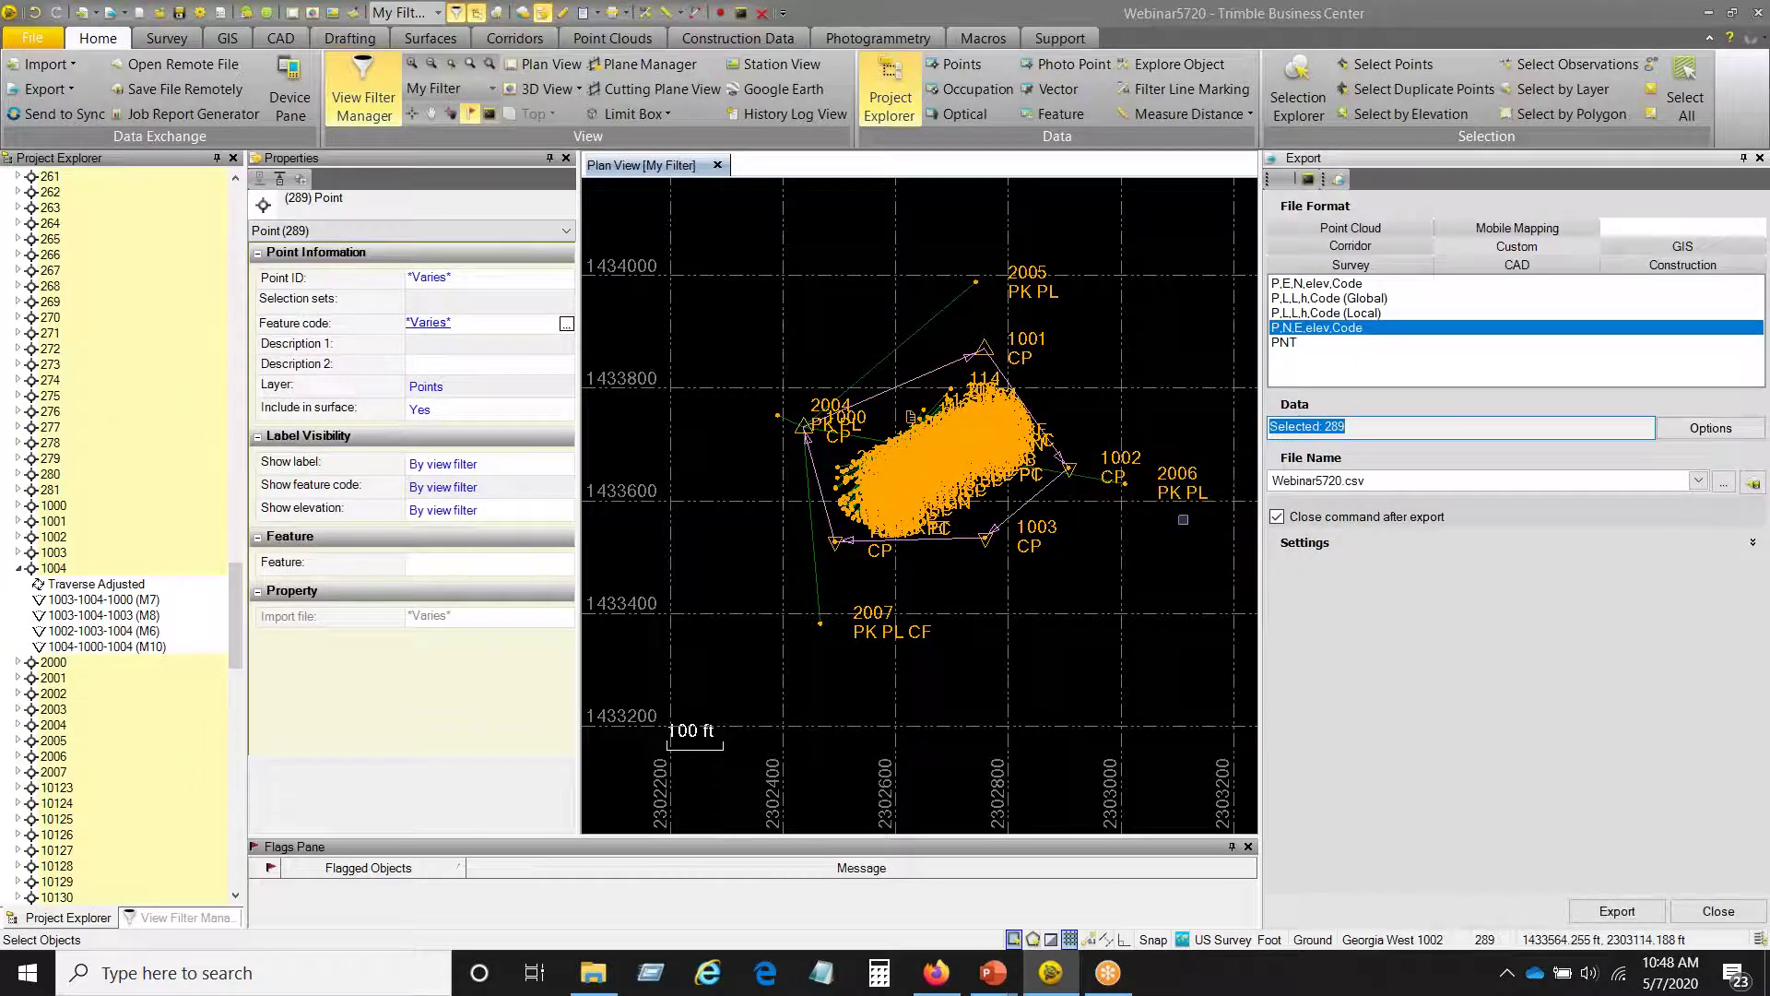
- Clear the selection, window-select the upper-left points in the plan view, and clear that selection too
{"action": "left_click", "coordinate": [763, 610]}
{"action": "left_click_drag", "start_coordinate": [788, 247], "coordinate": [1102, 480]}
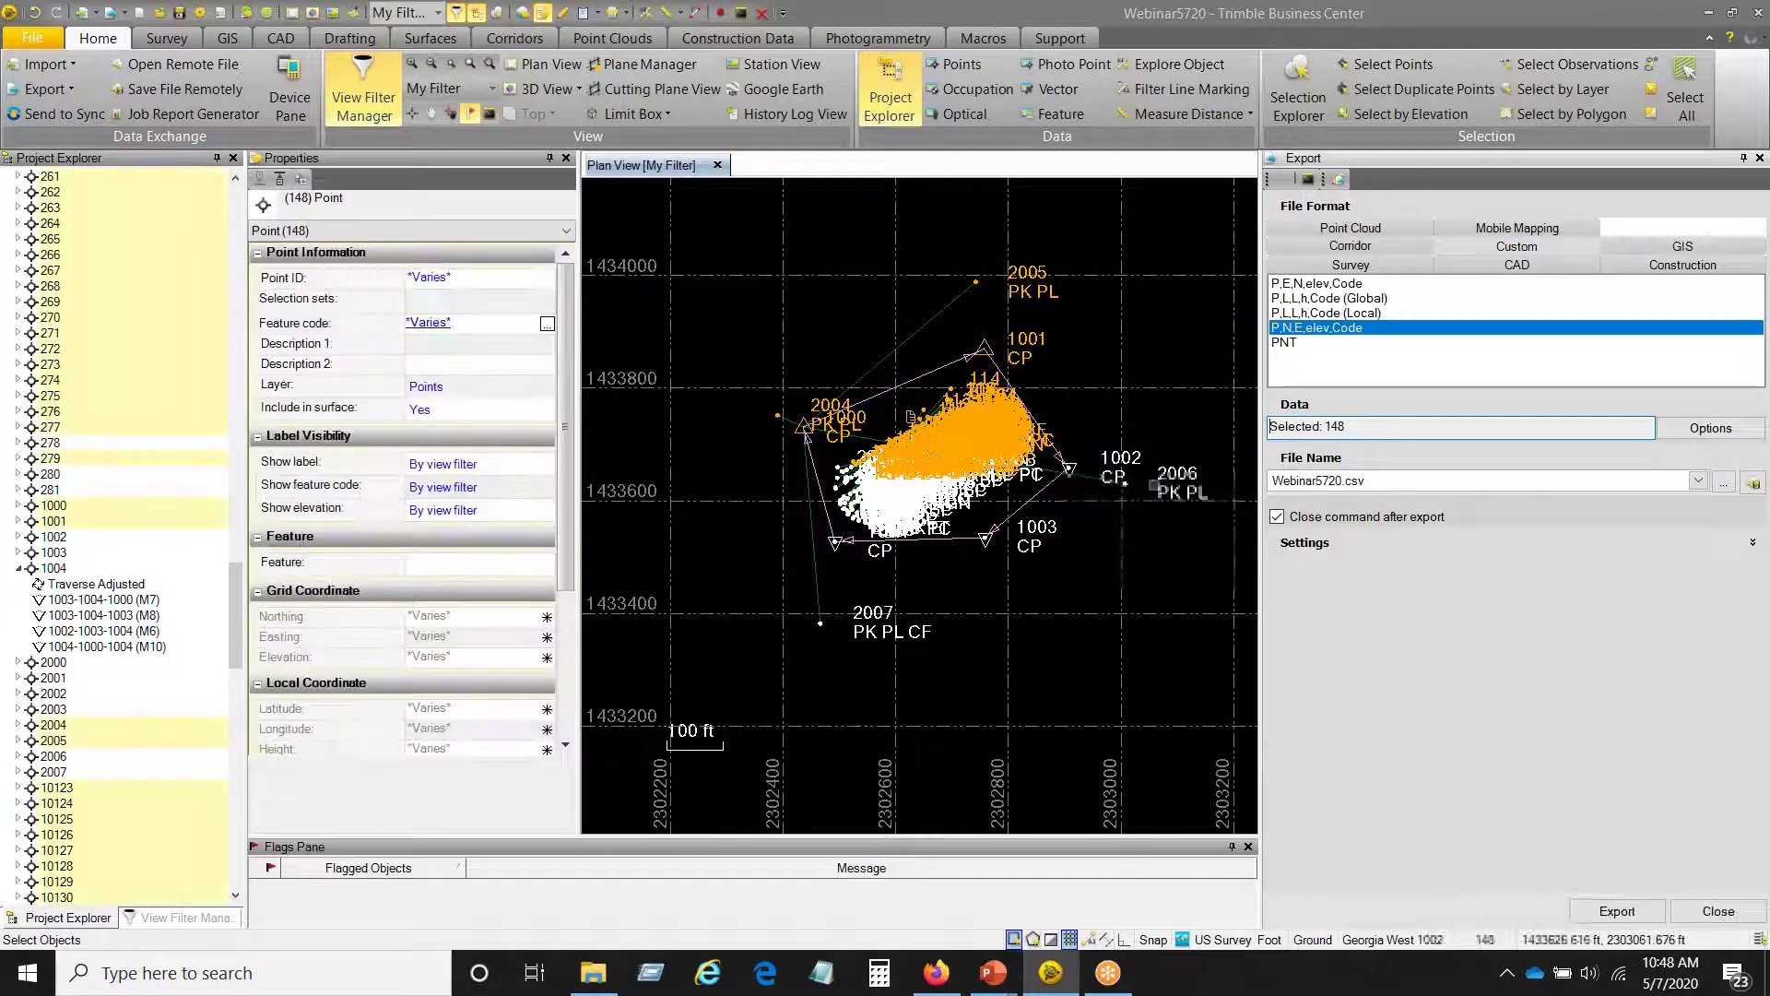
{"action": "left_click", "coordinate": [1135, 352]}
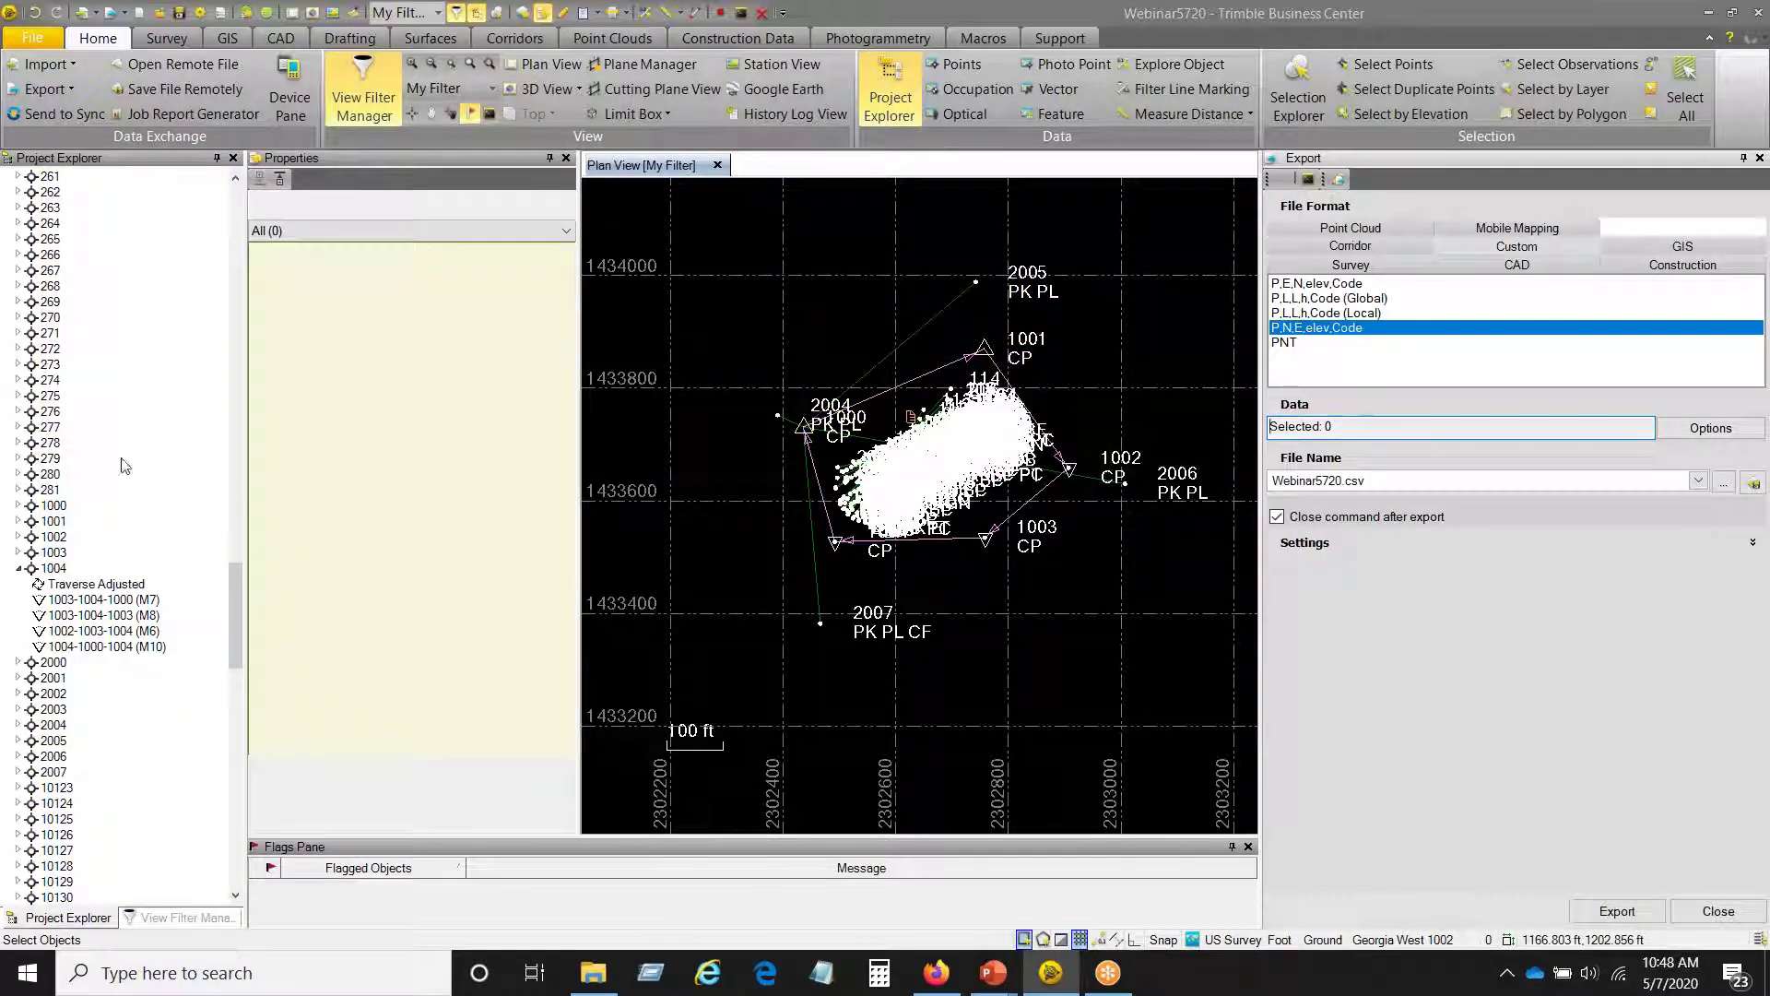
- Collapse point 1004 in Project Explorer, select points 144 through 166 there, and clear the selection
{"action": "left_click", "coordinate": [19, 568]}
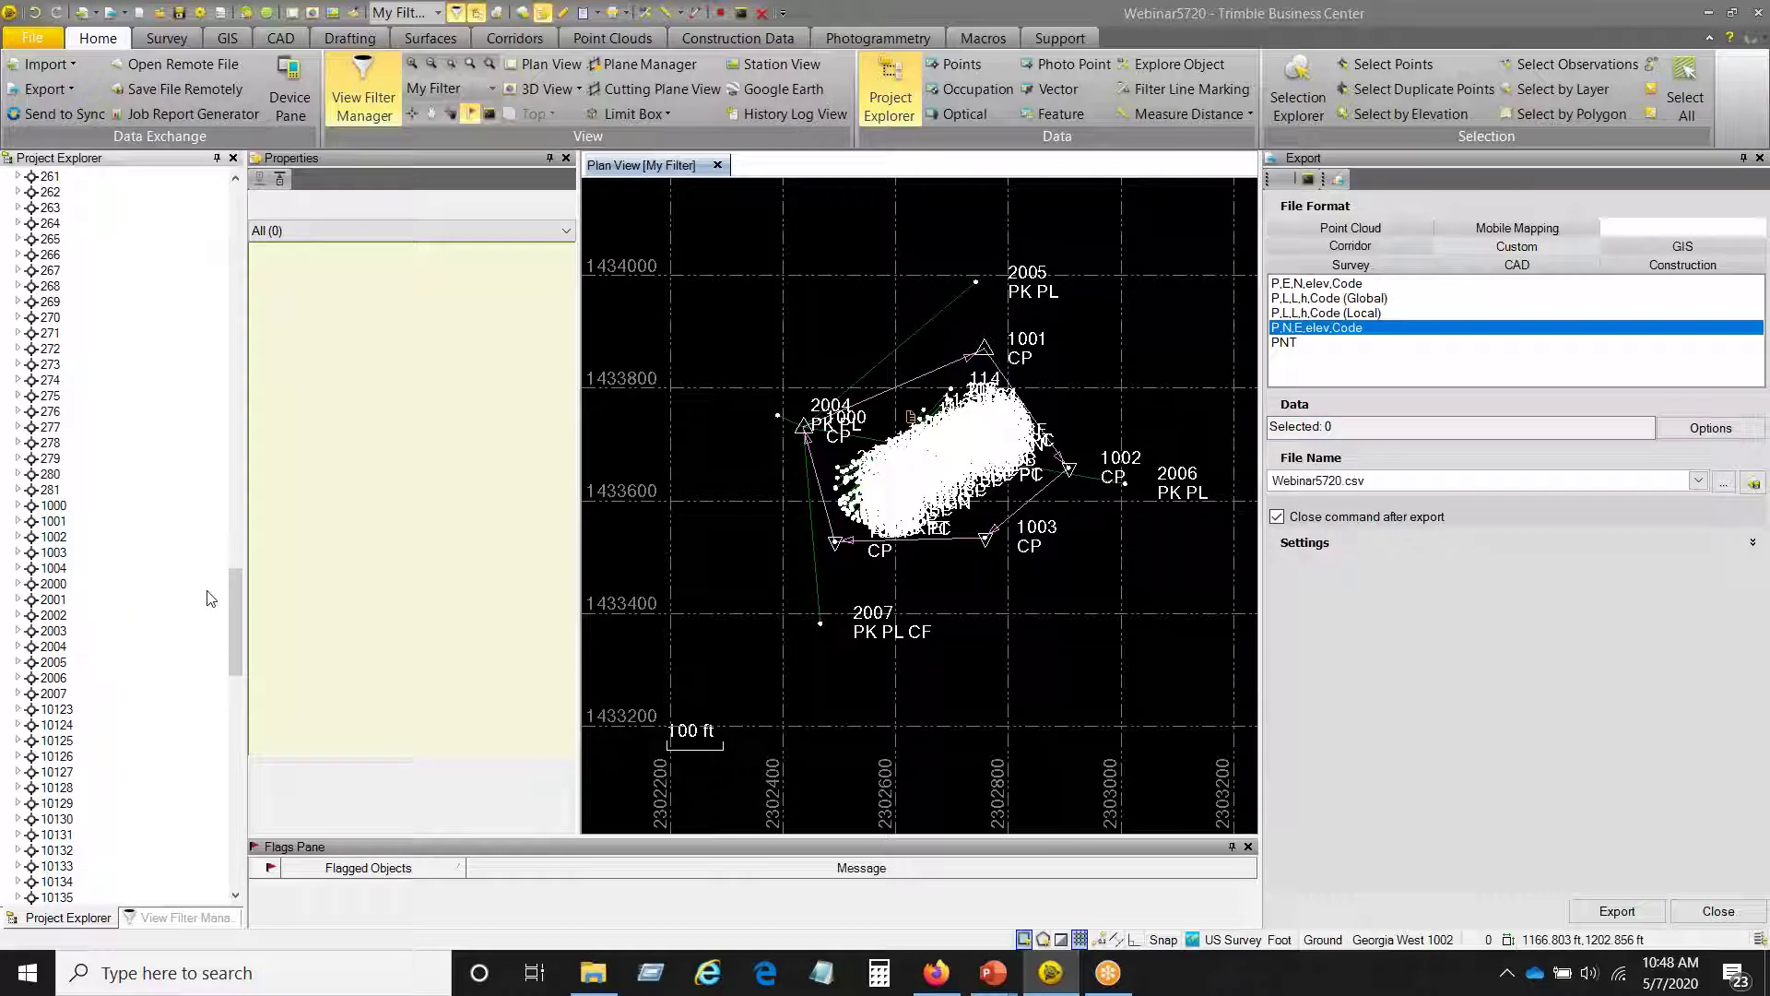
{"action": "left_click_drag", "start_coordinate": [234, 592], "coordinate": [228, 324]}
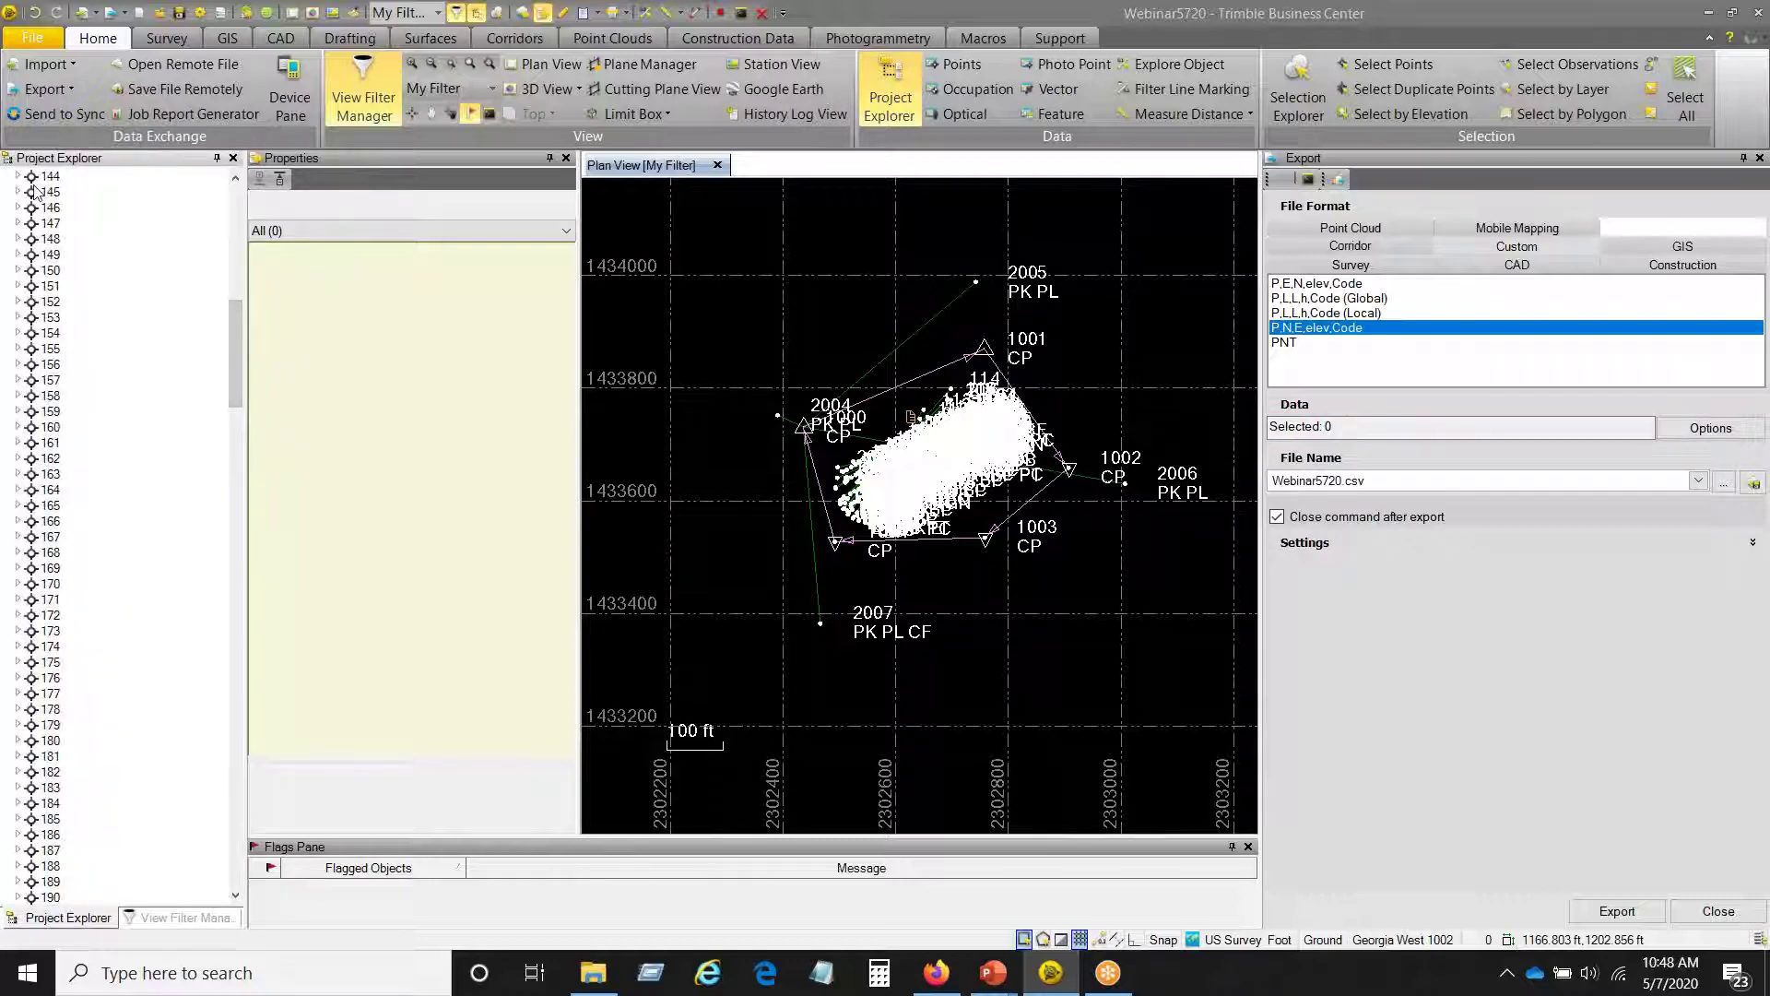
{"action": "left_click", "coordinate": [46, 177]}
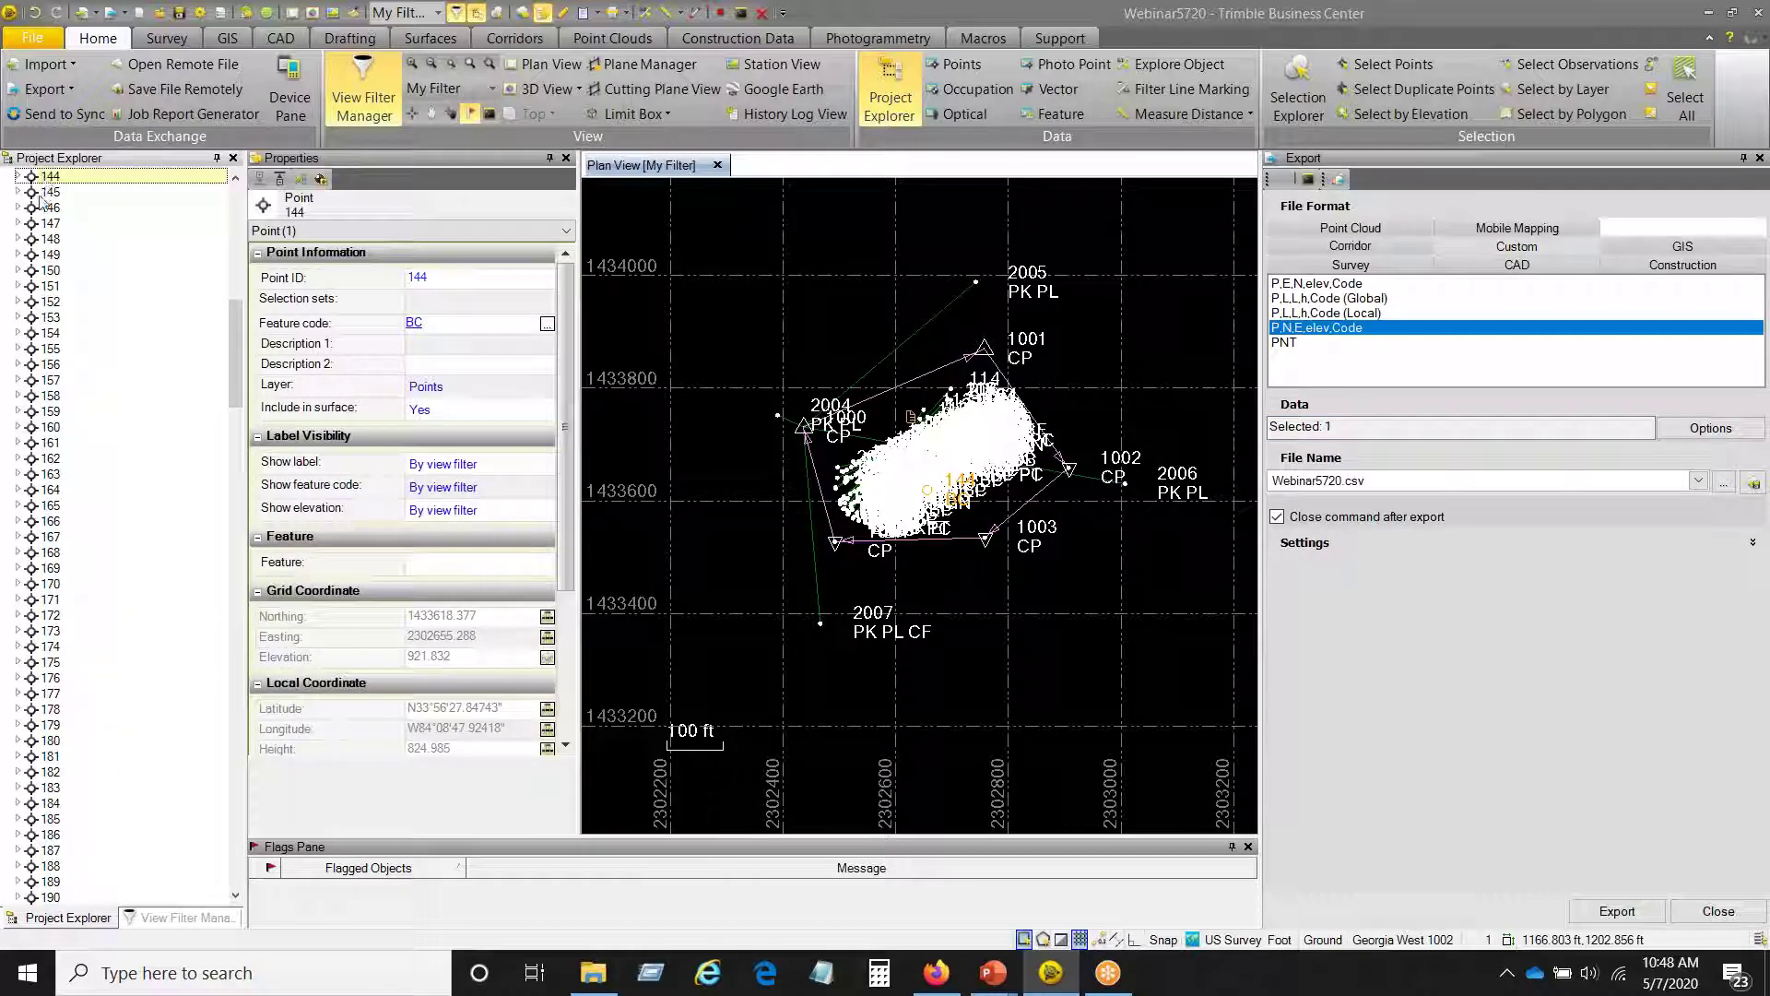
{"action": "left_click", "coordinate": [51, 521], "text": "shift"}
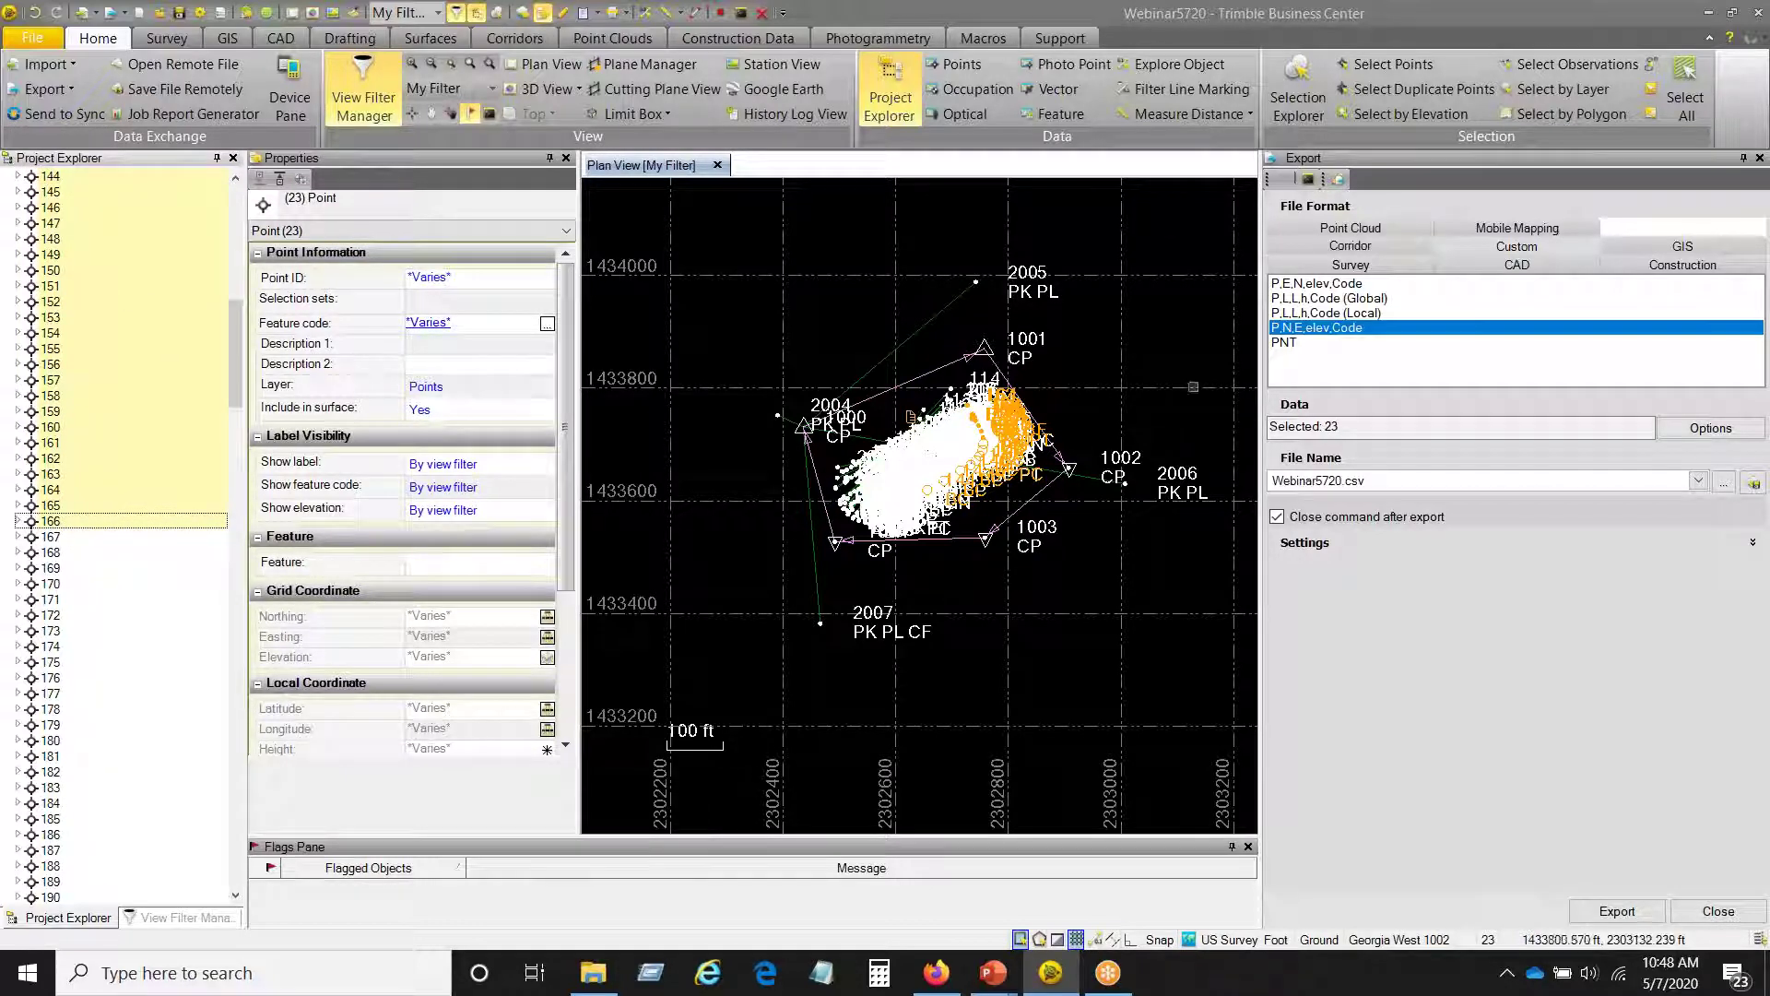
{"action": "left_click", "coordinate": [1072, 330]}
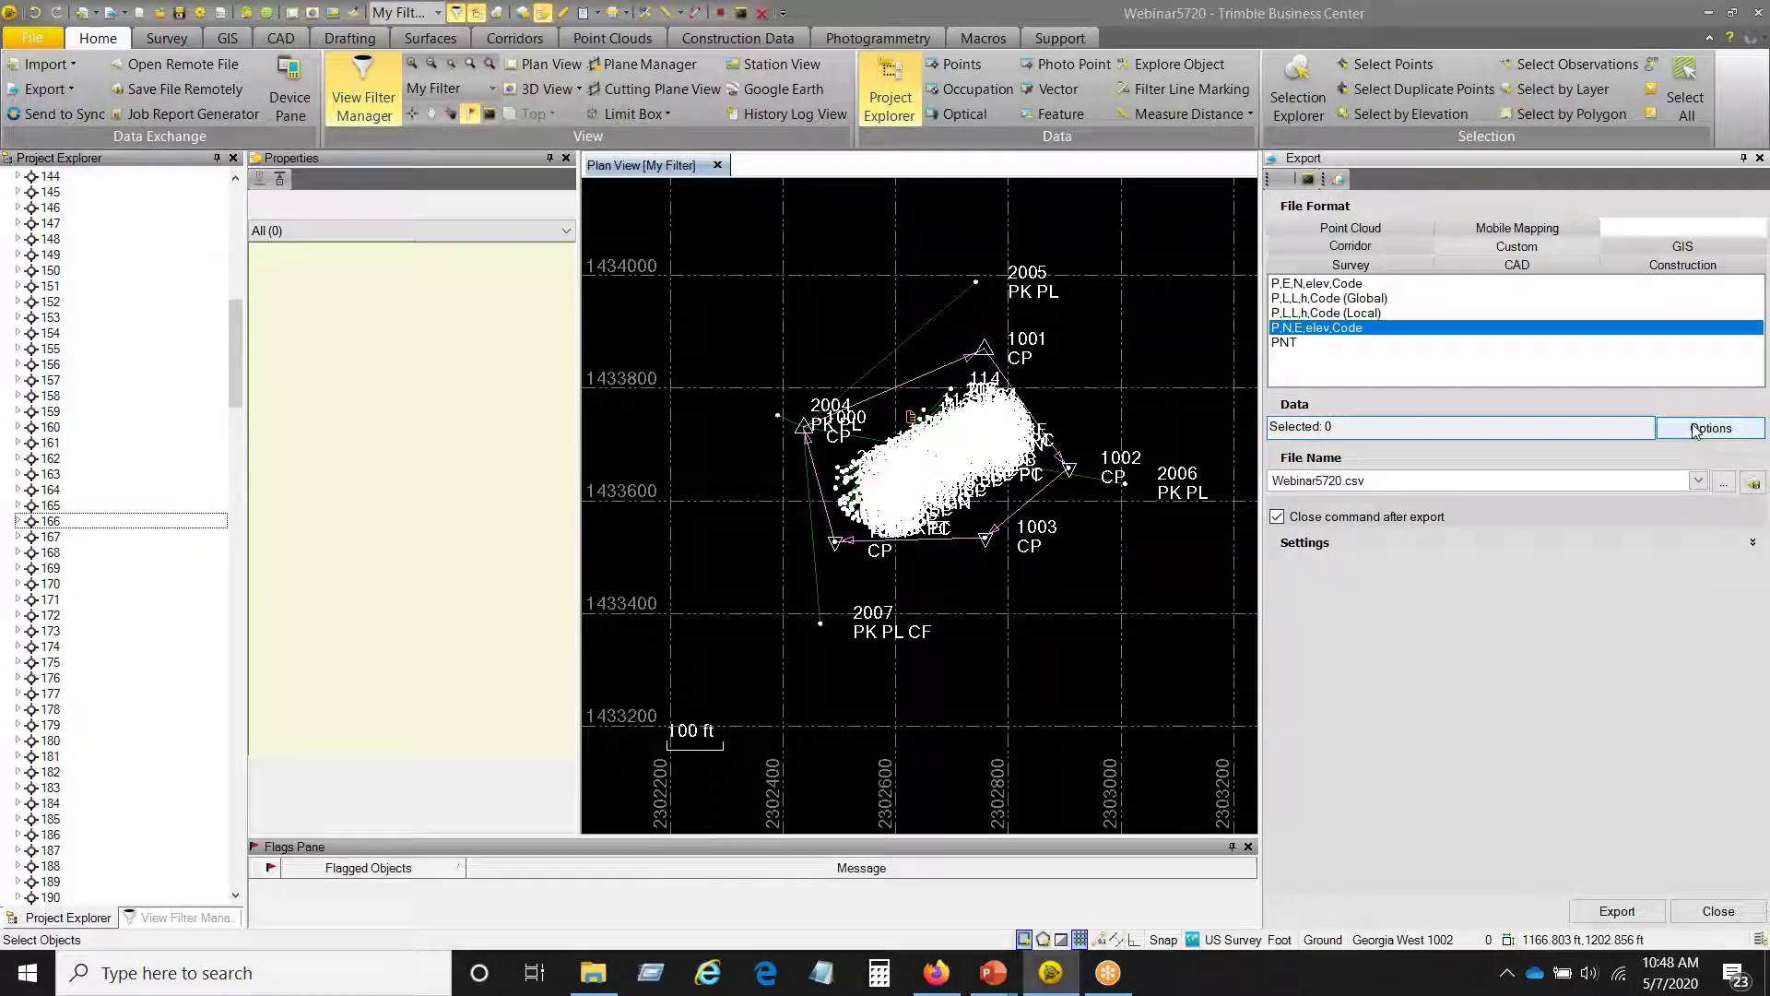
- Reselect every point as export data with an unfiltered Select Points query
{"action": "left_click", "coordinate": [1693, 428]}
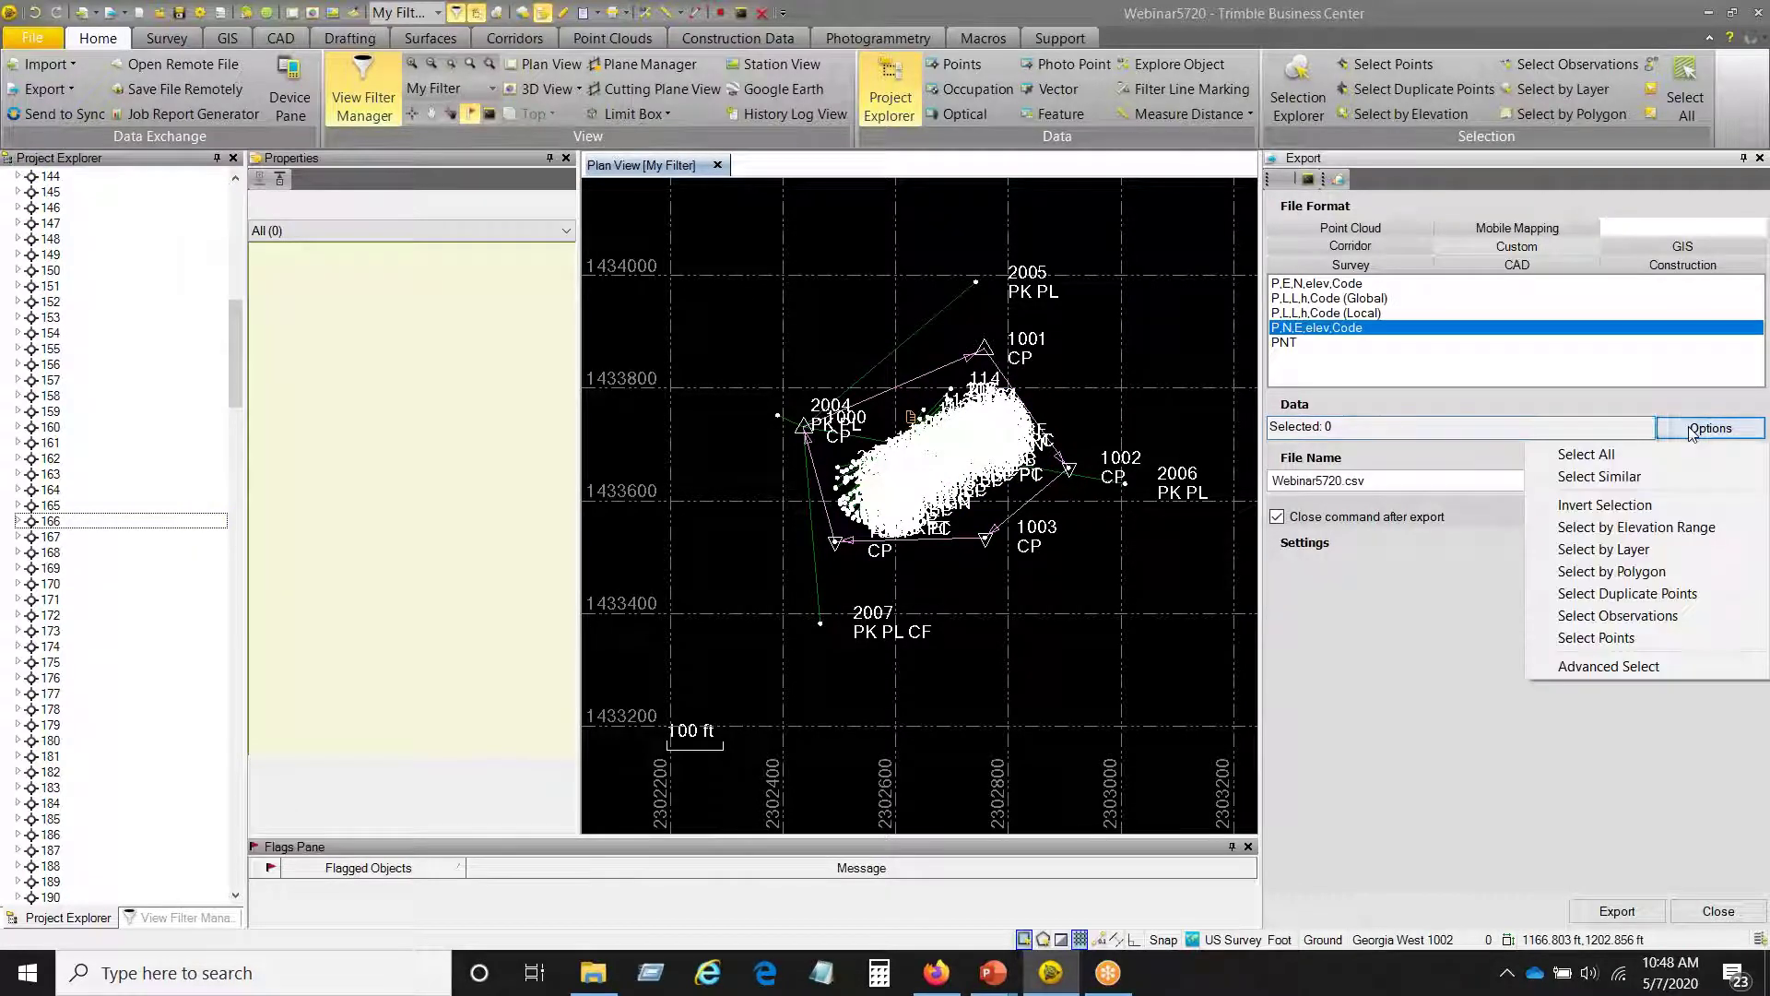
{"action": "left_click", "coordinate": [1600, 636]}
{"action": "left_click", "coordinate": [1617, 911]}
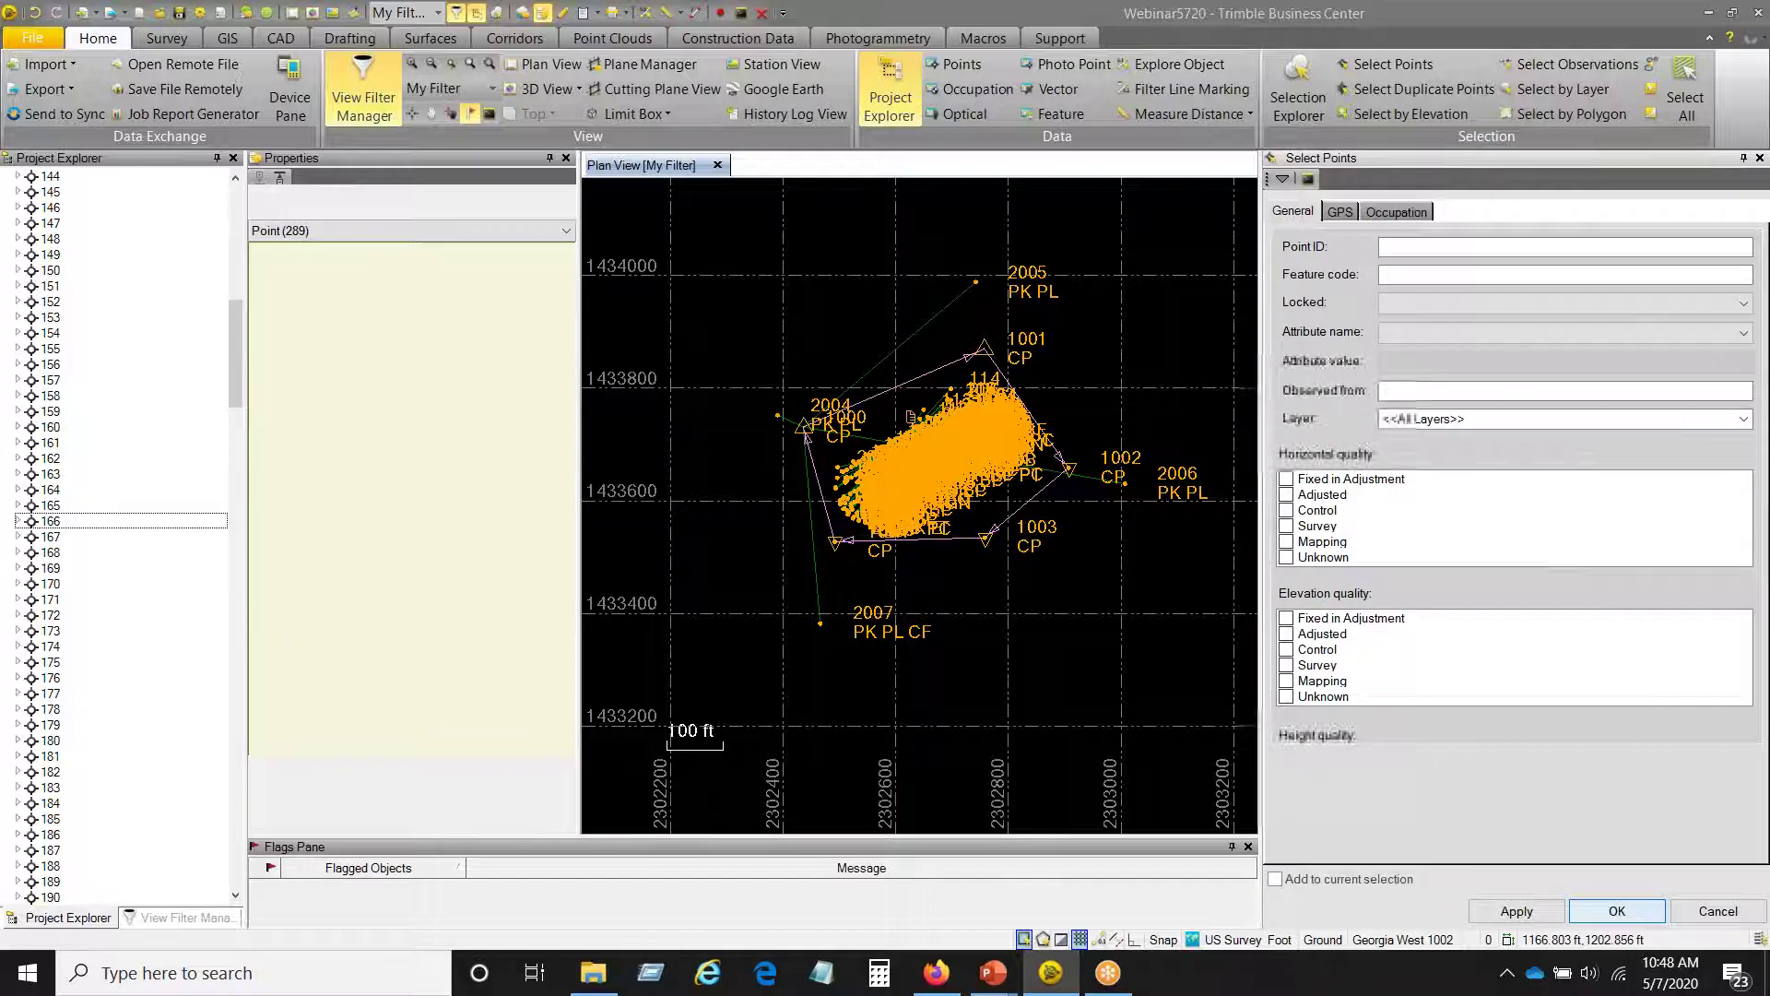
- Set the Desktop as the destination for Webinar5720.csv and export the selected points
{"action": "left_click", "coordinate": [1723, 483]}
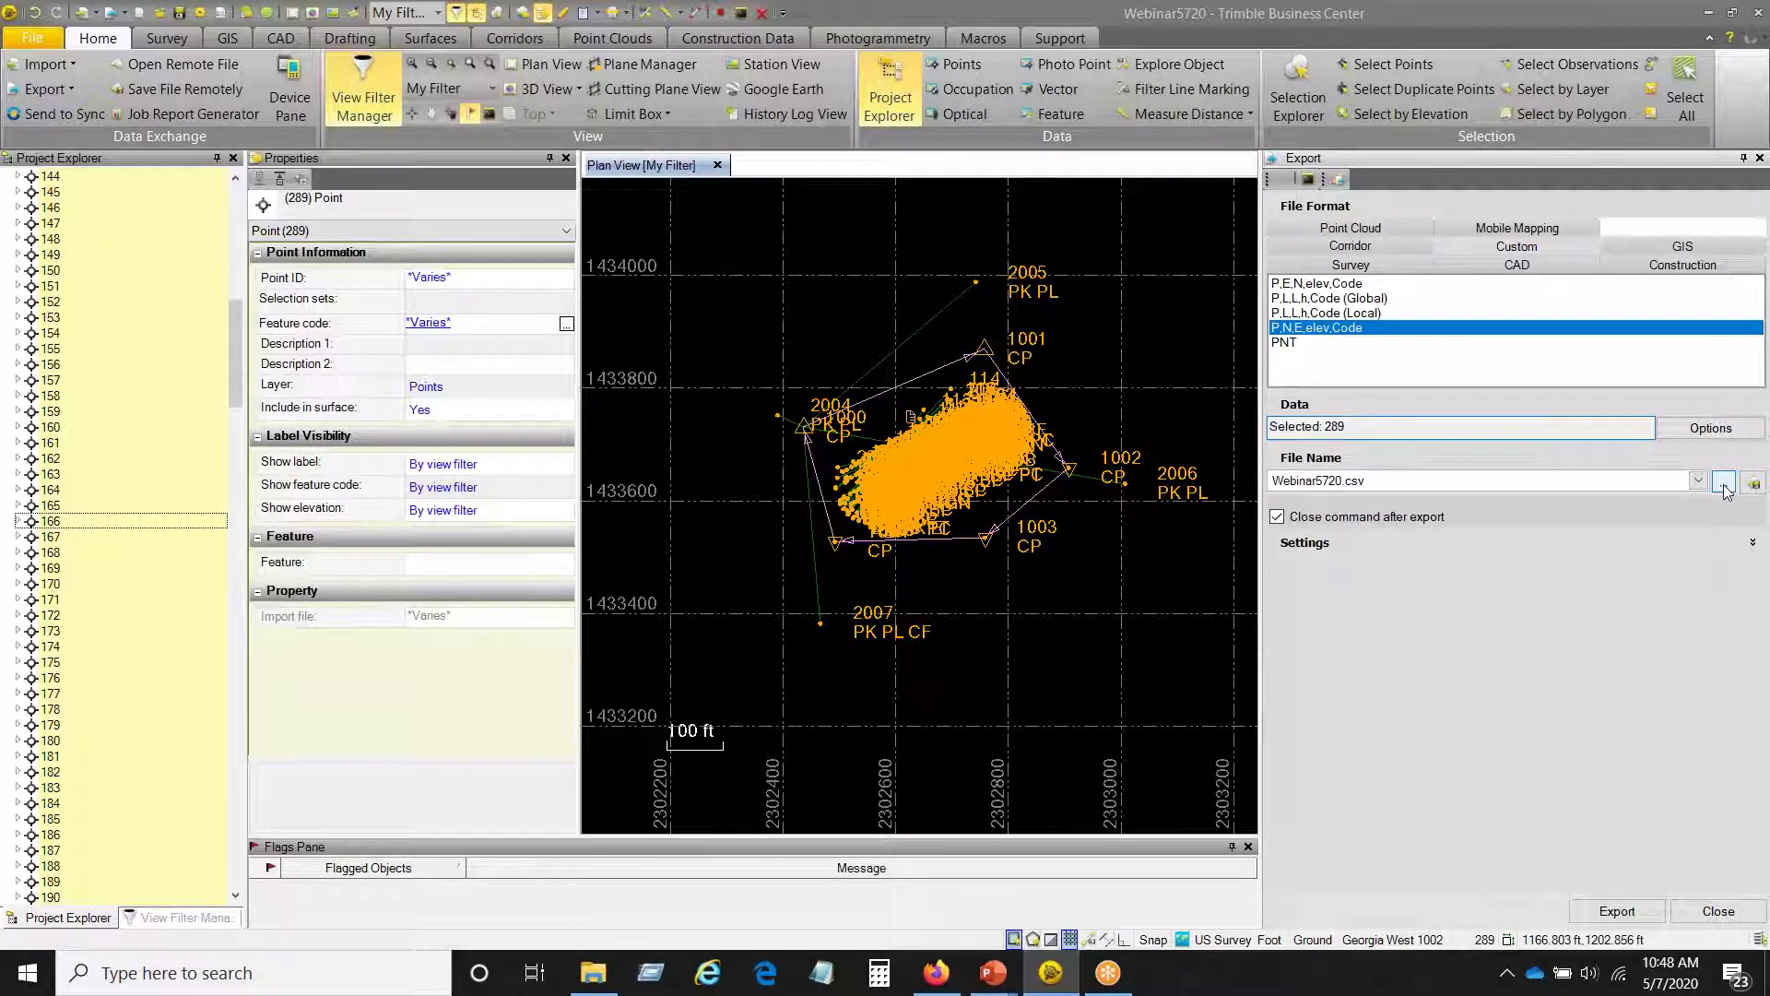
{"action": "left_click", "coordinate": [94, 233]}
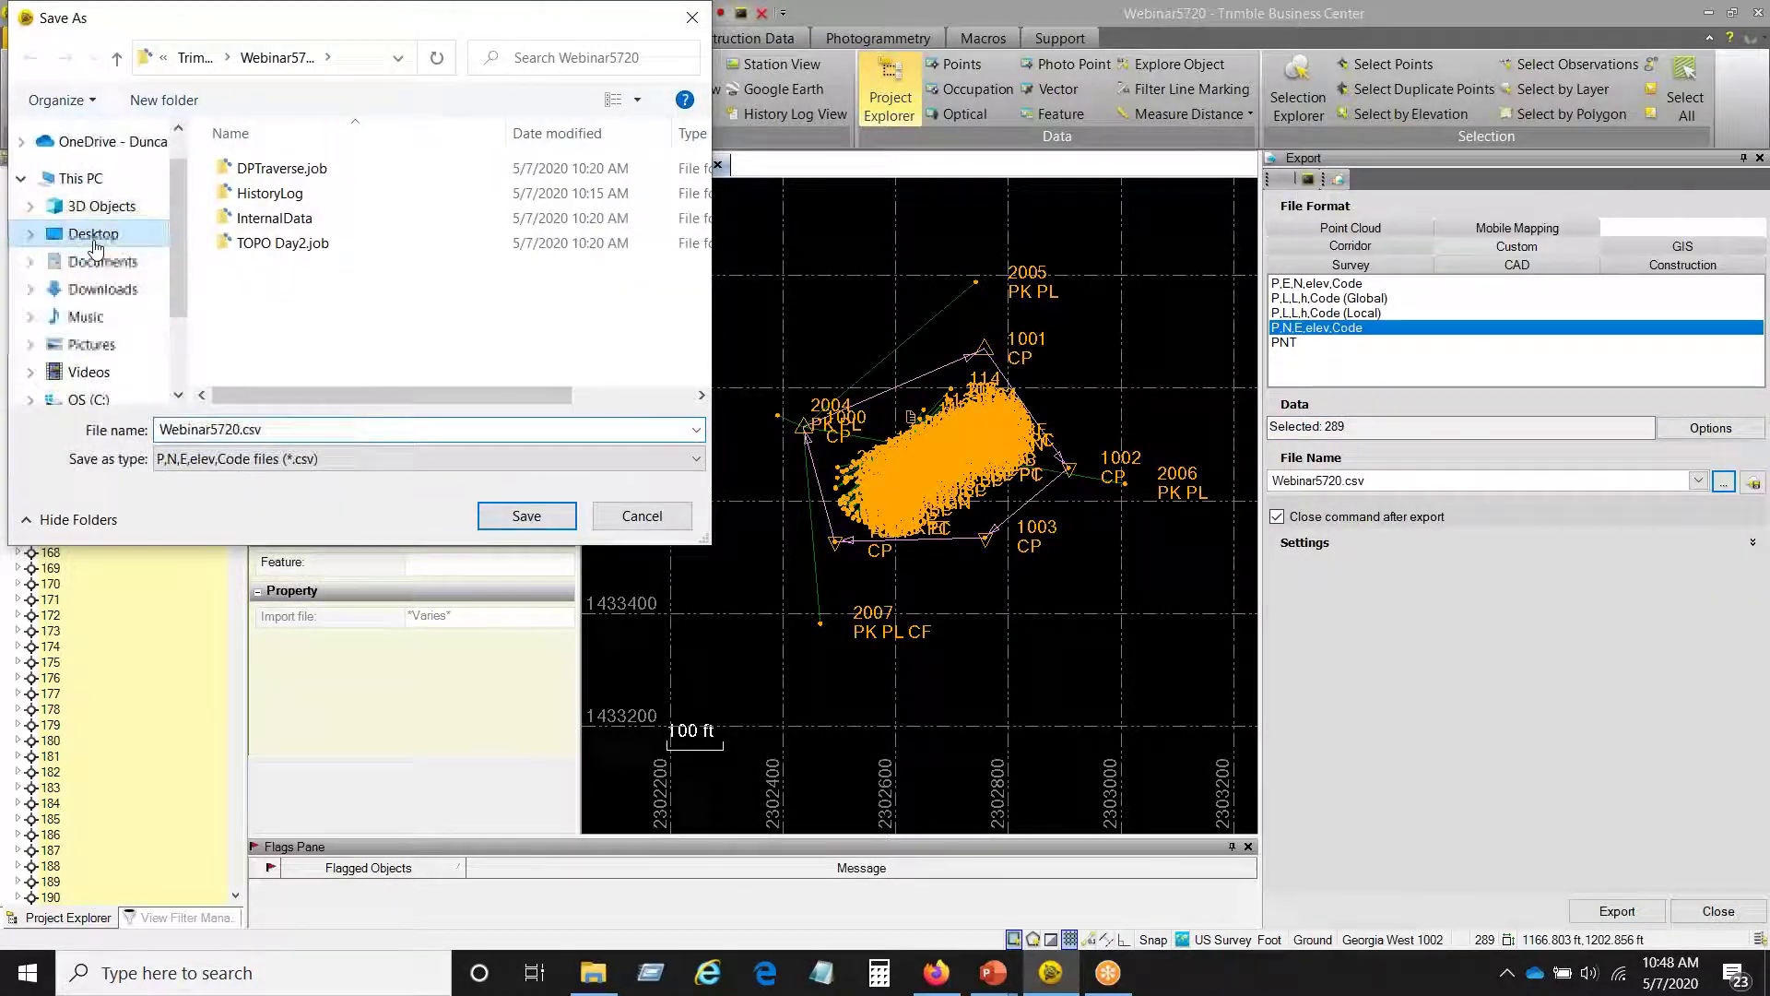
{"action": "left_click", "coordinate": [551, 518]}
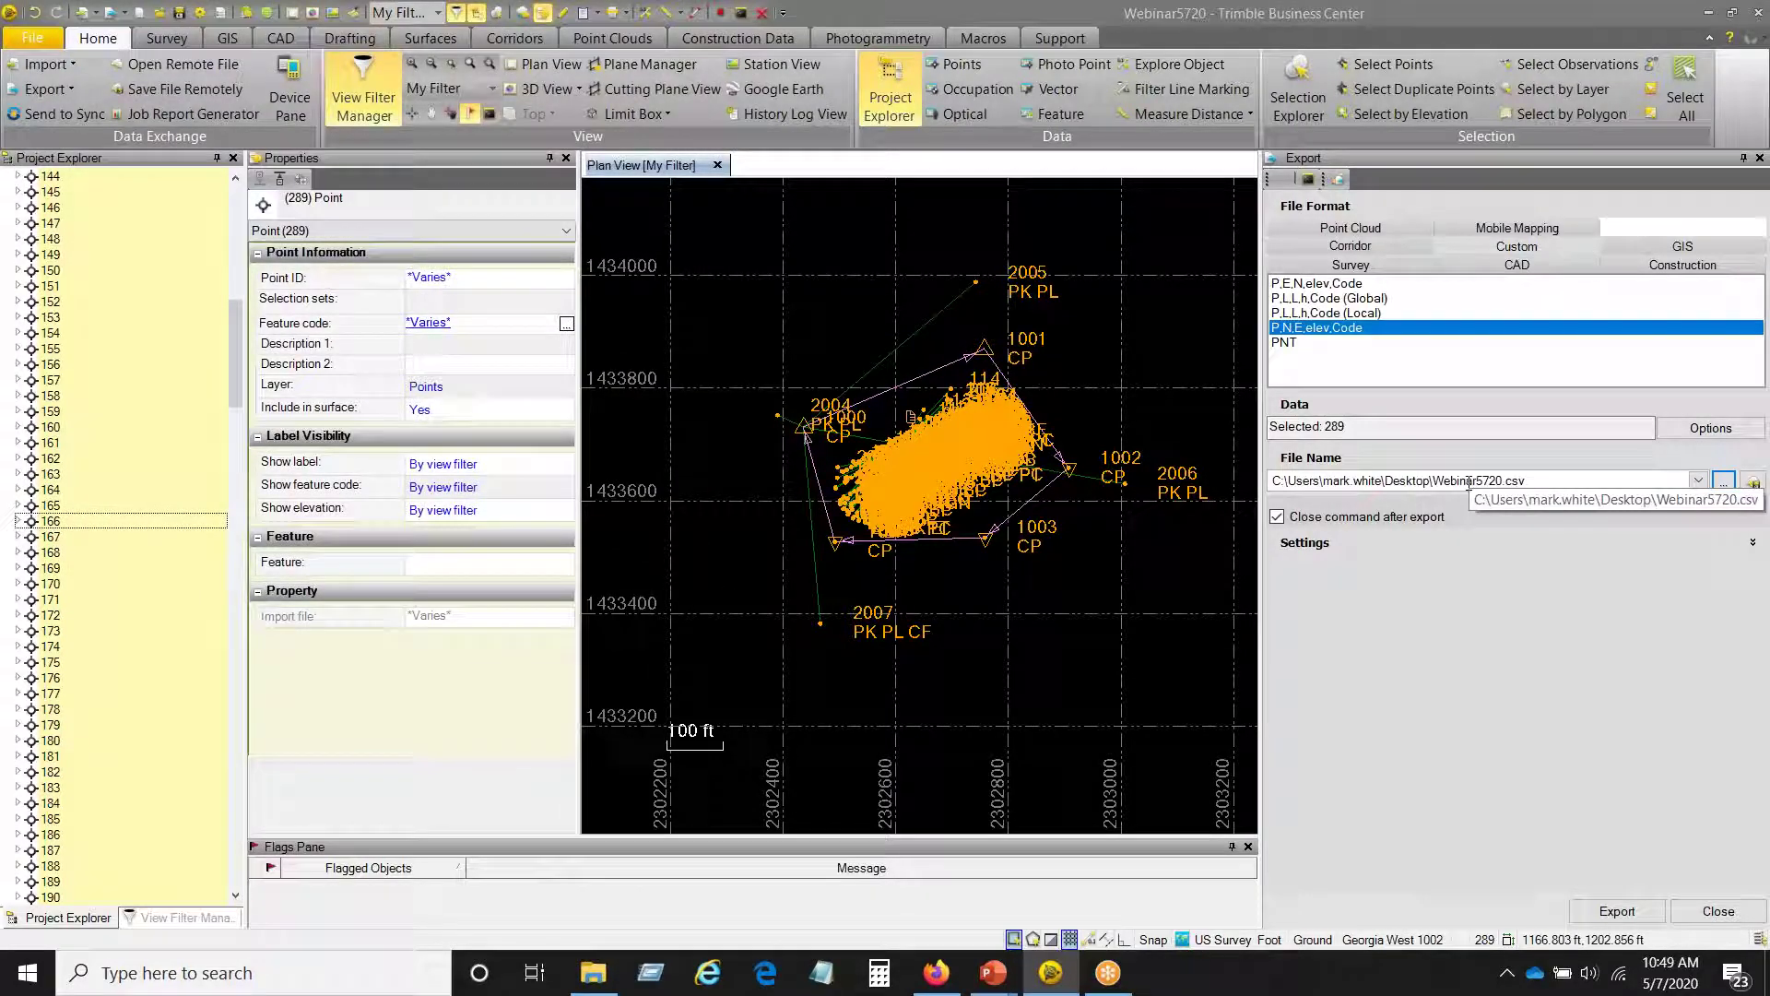
{"action": "left_click", "coordinate": [1618, 912]}
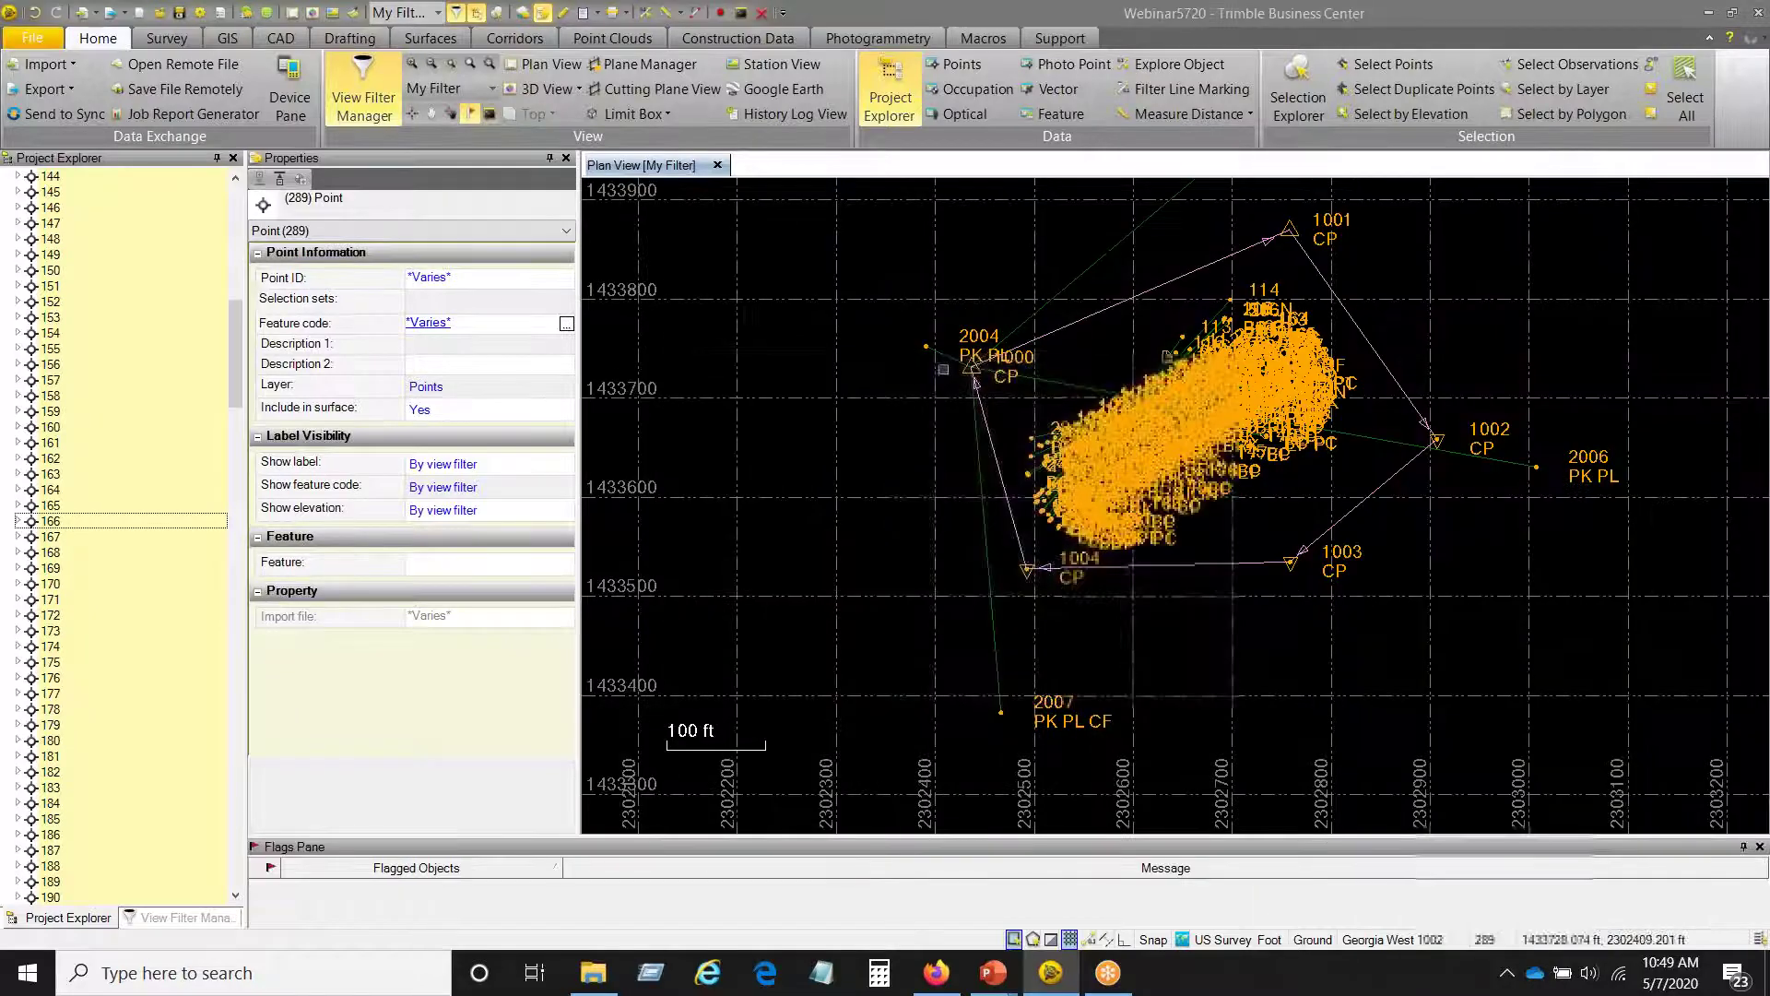
- Reopen Export and examine the CAD, Survey, GIS, Construction and Custom formats available for the selected points
{"action": "left_click", "coordinate": [44, 90]}
{"action": "left_click", "coordinate": [1512, 265]}
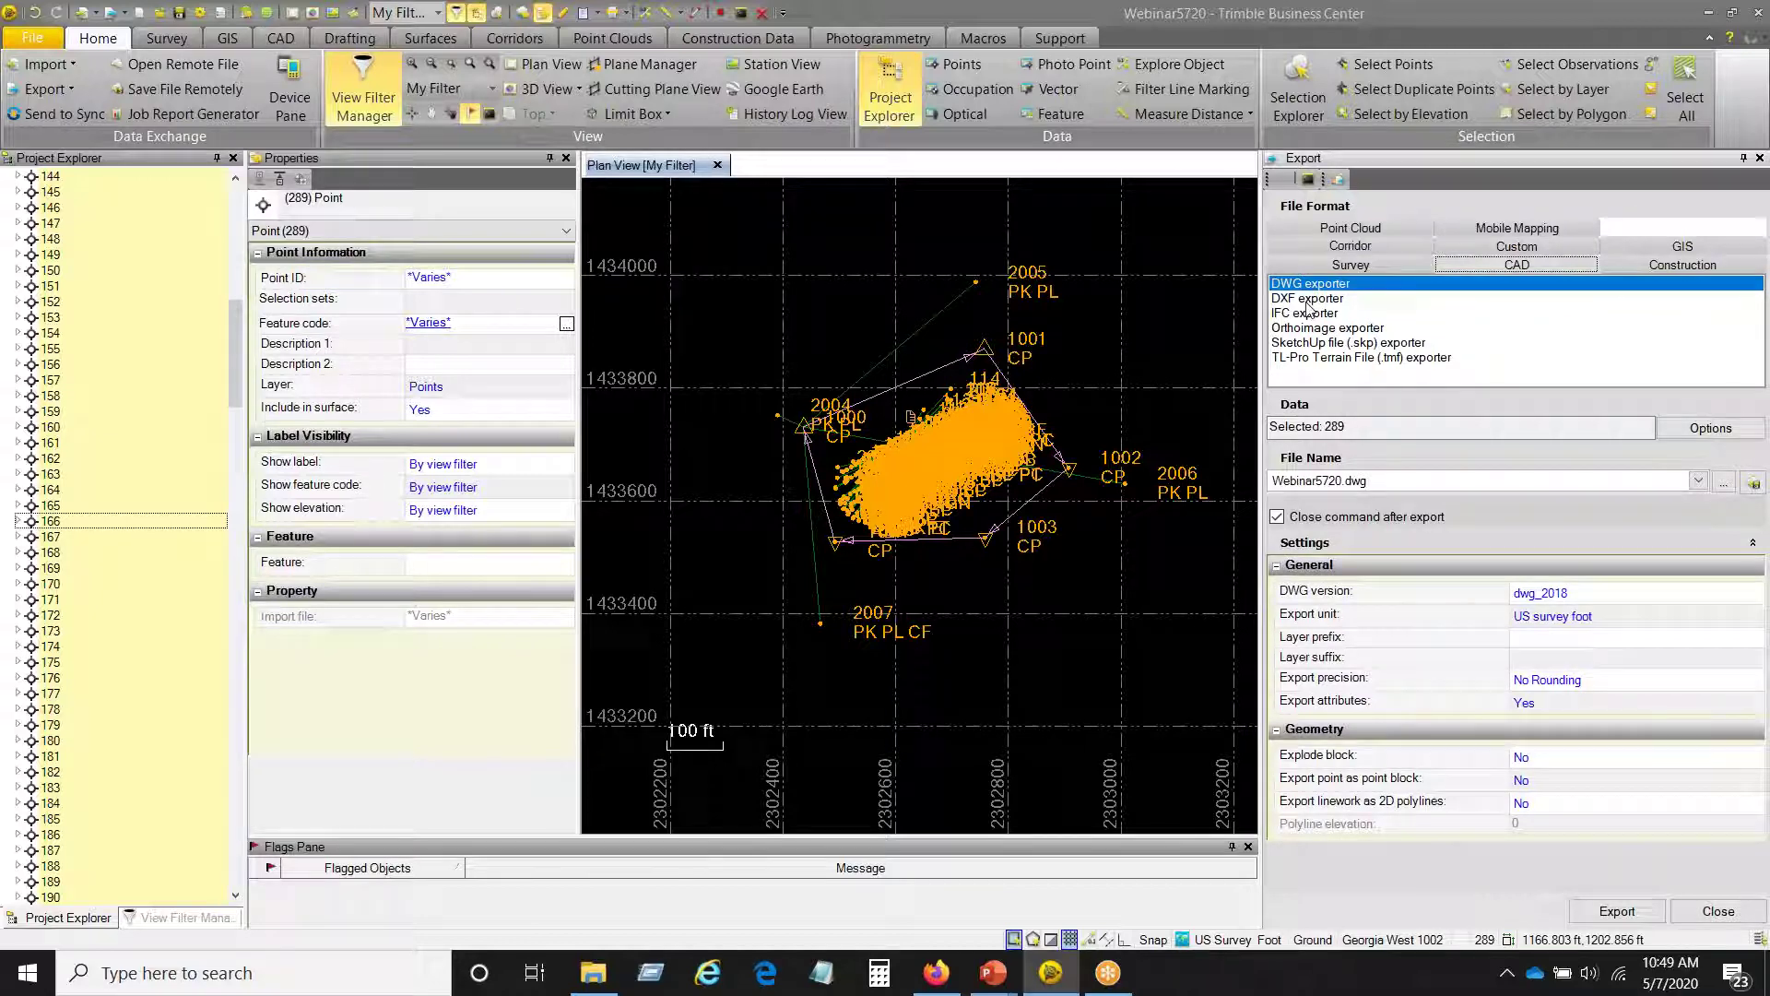
{"action": "left_click", "coordinate": [1350, 265]}
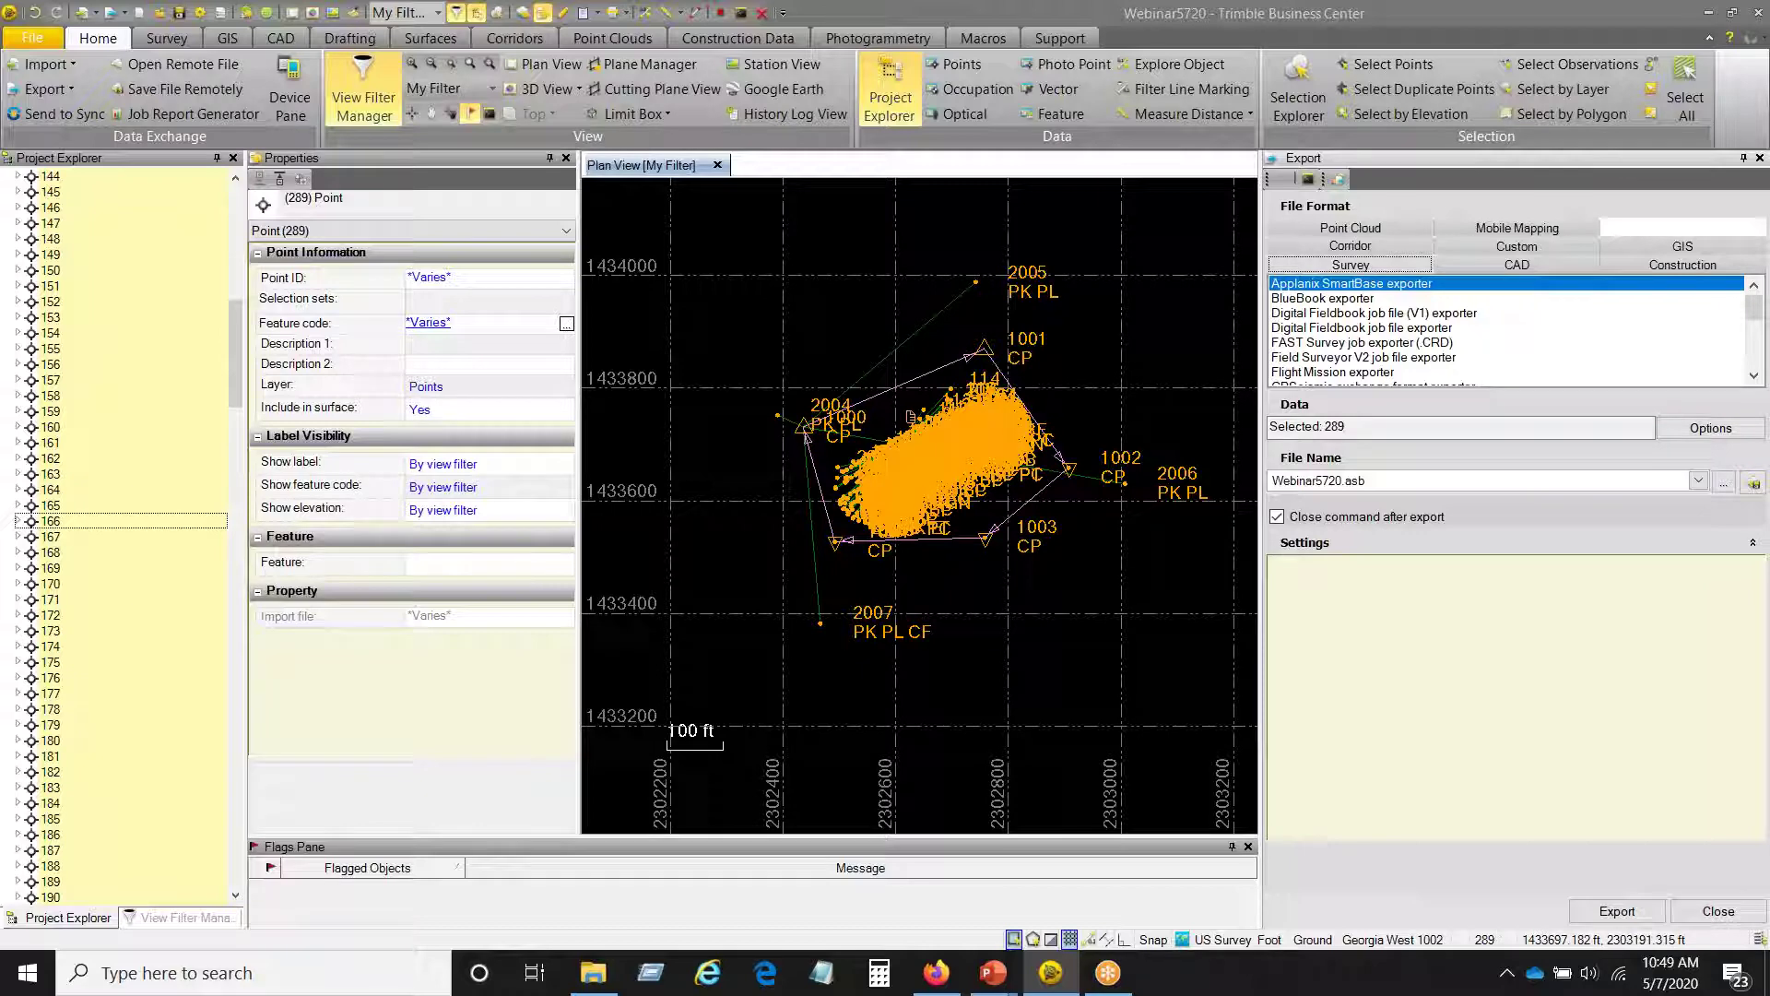
{"action": "left_click_drag", "start_coordinate": [1754, 317], "coordinate": [1754, 348]}
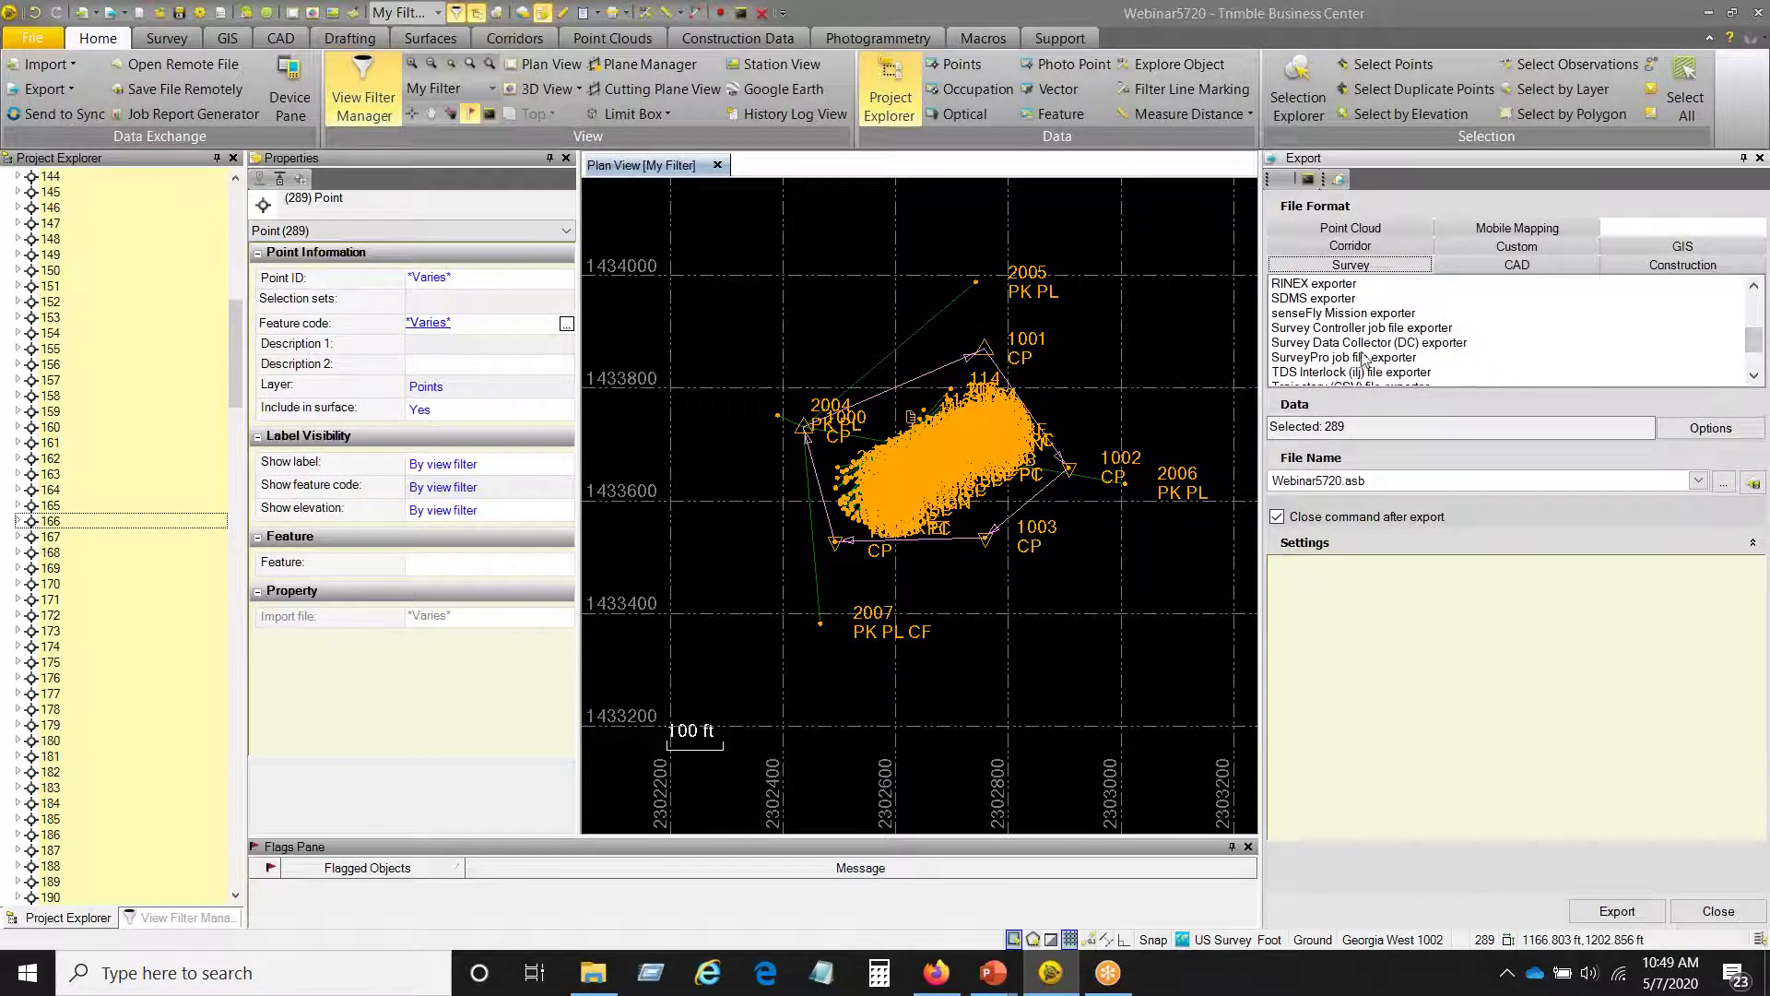
{"action": "left_click_drag", "start_coordinate": [1755, 349], "coordinate": [1755, 354]}
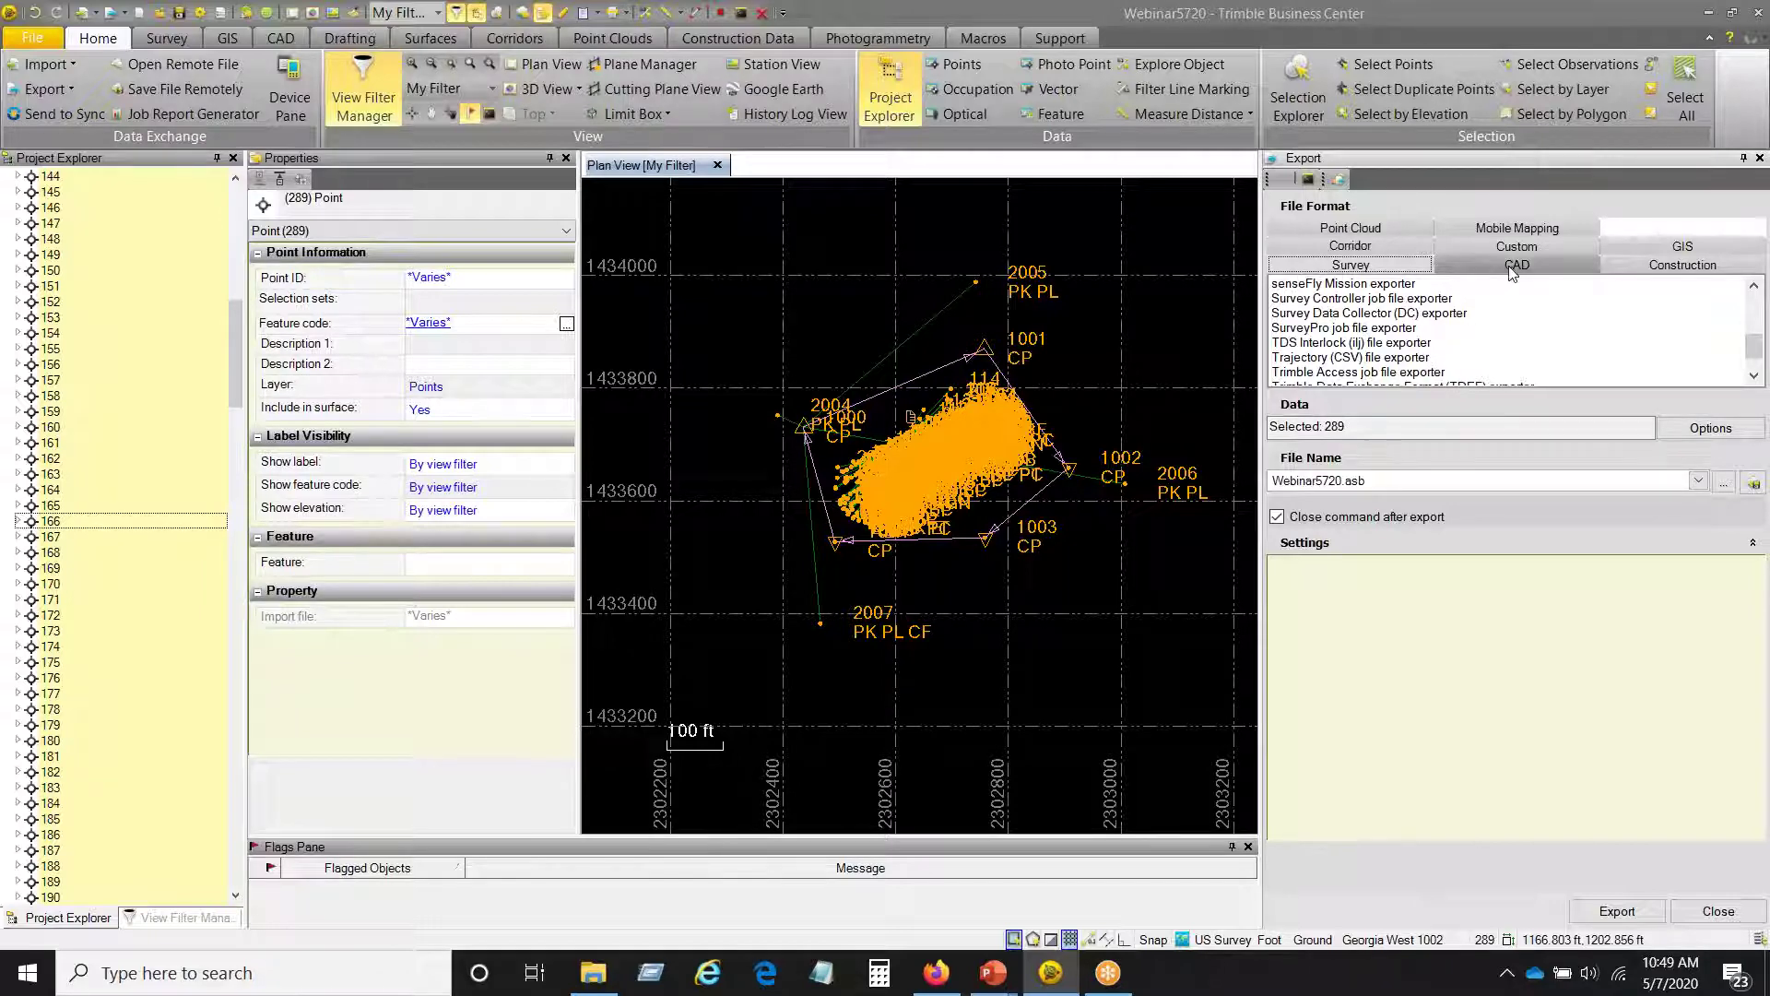
{"action": "left_click", "coordinate": [1682, 247]}
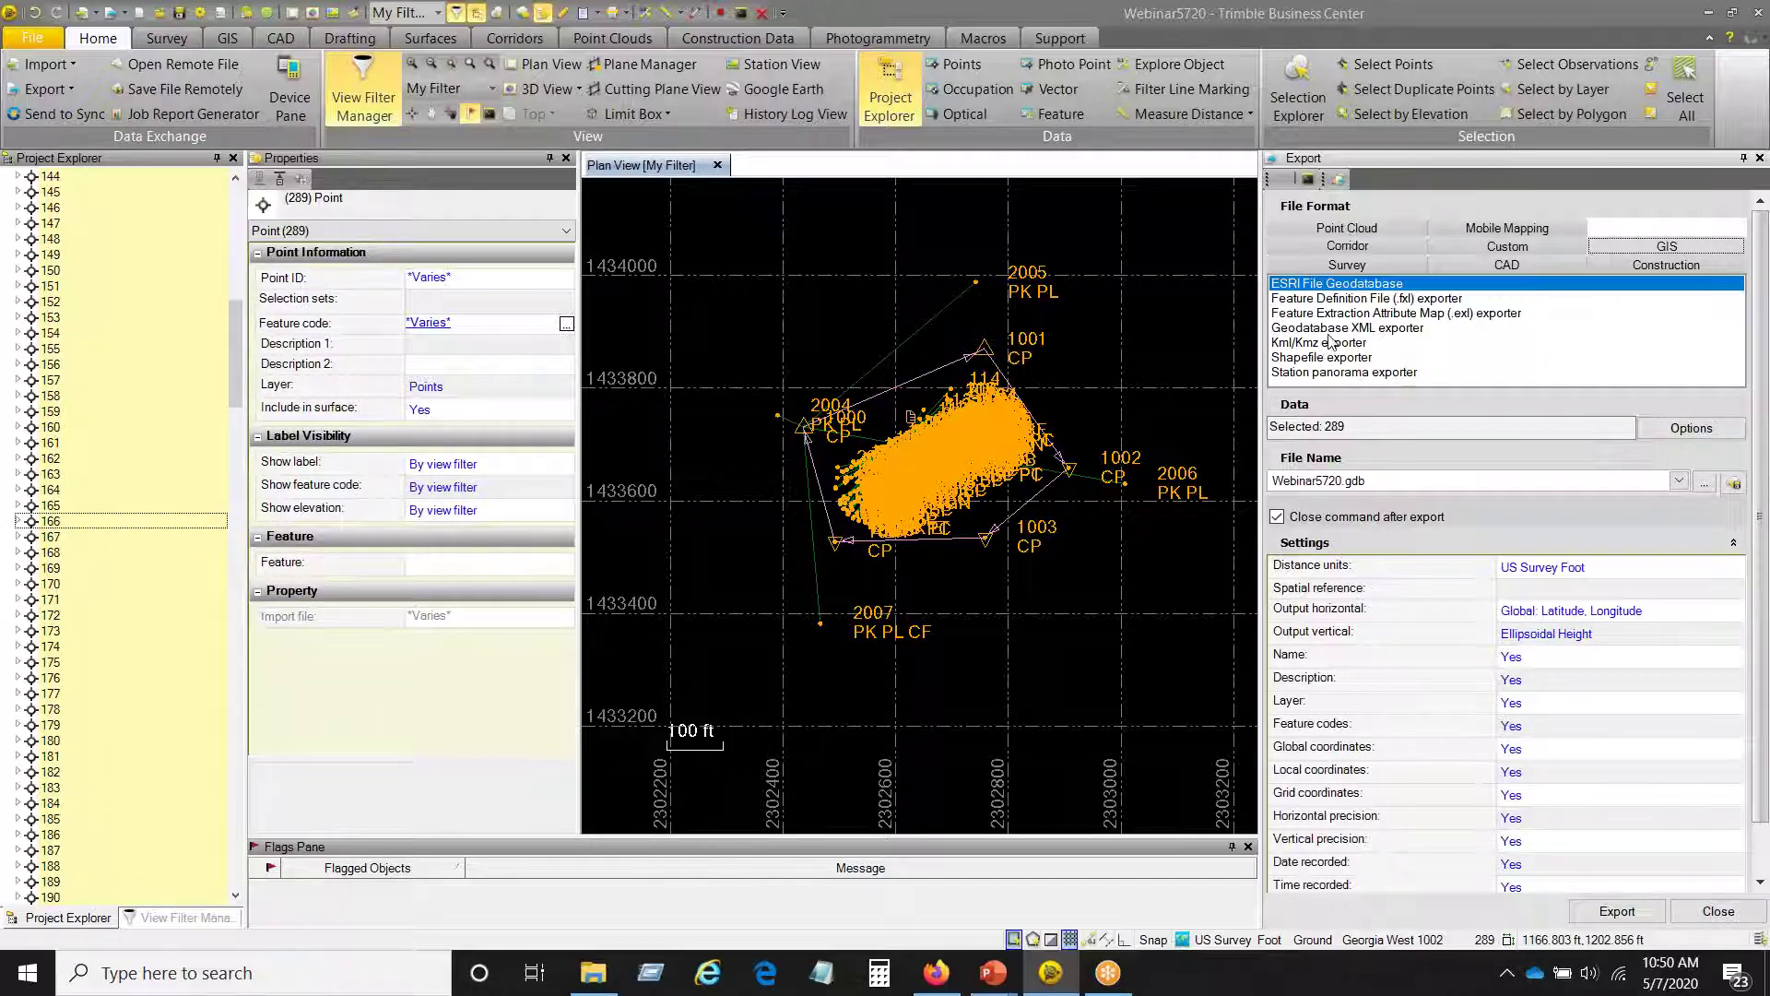
{"action": "left_click", "coordinate": [1681, 265]}
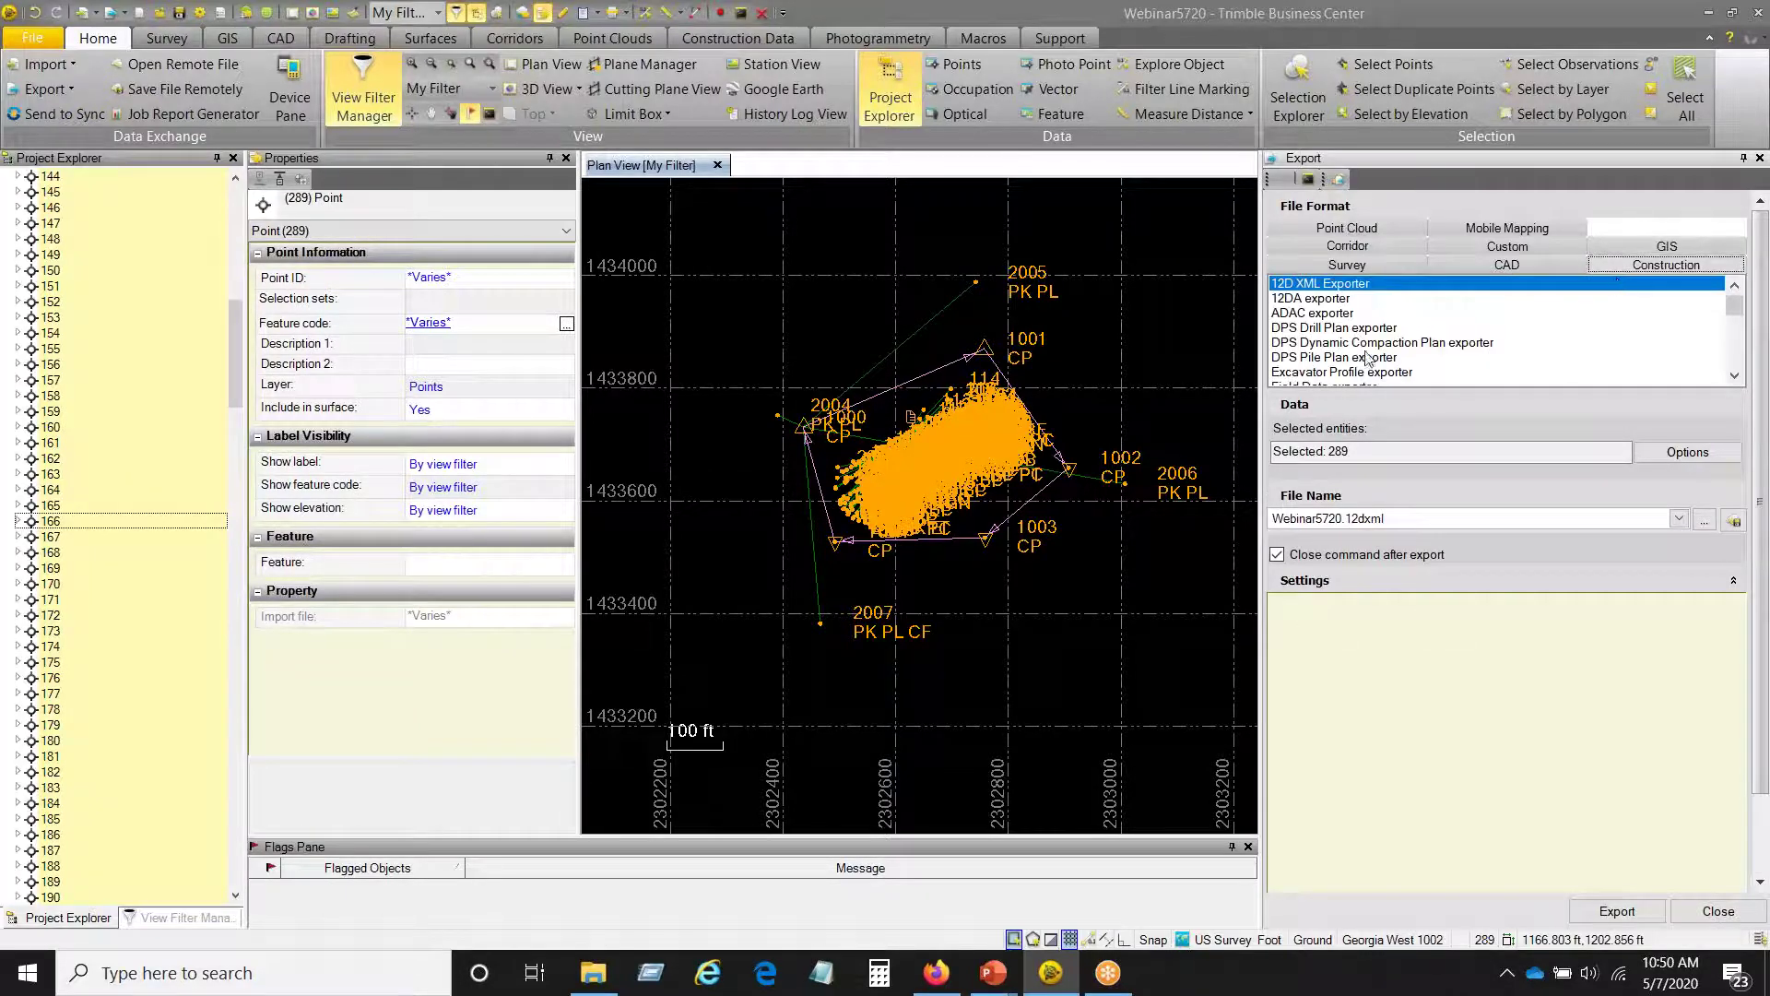
{"action": "scroll", "coordinate": [1382, 342], "scroll_direction": "down", "scroll_amount": 2}
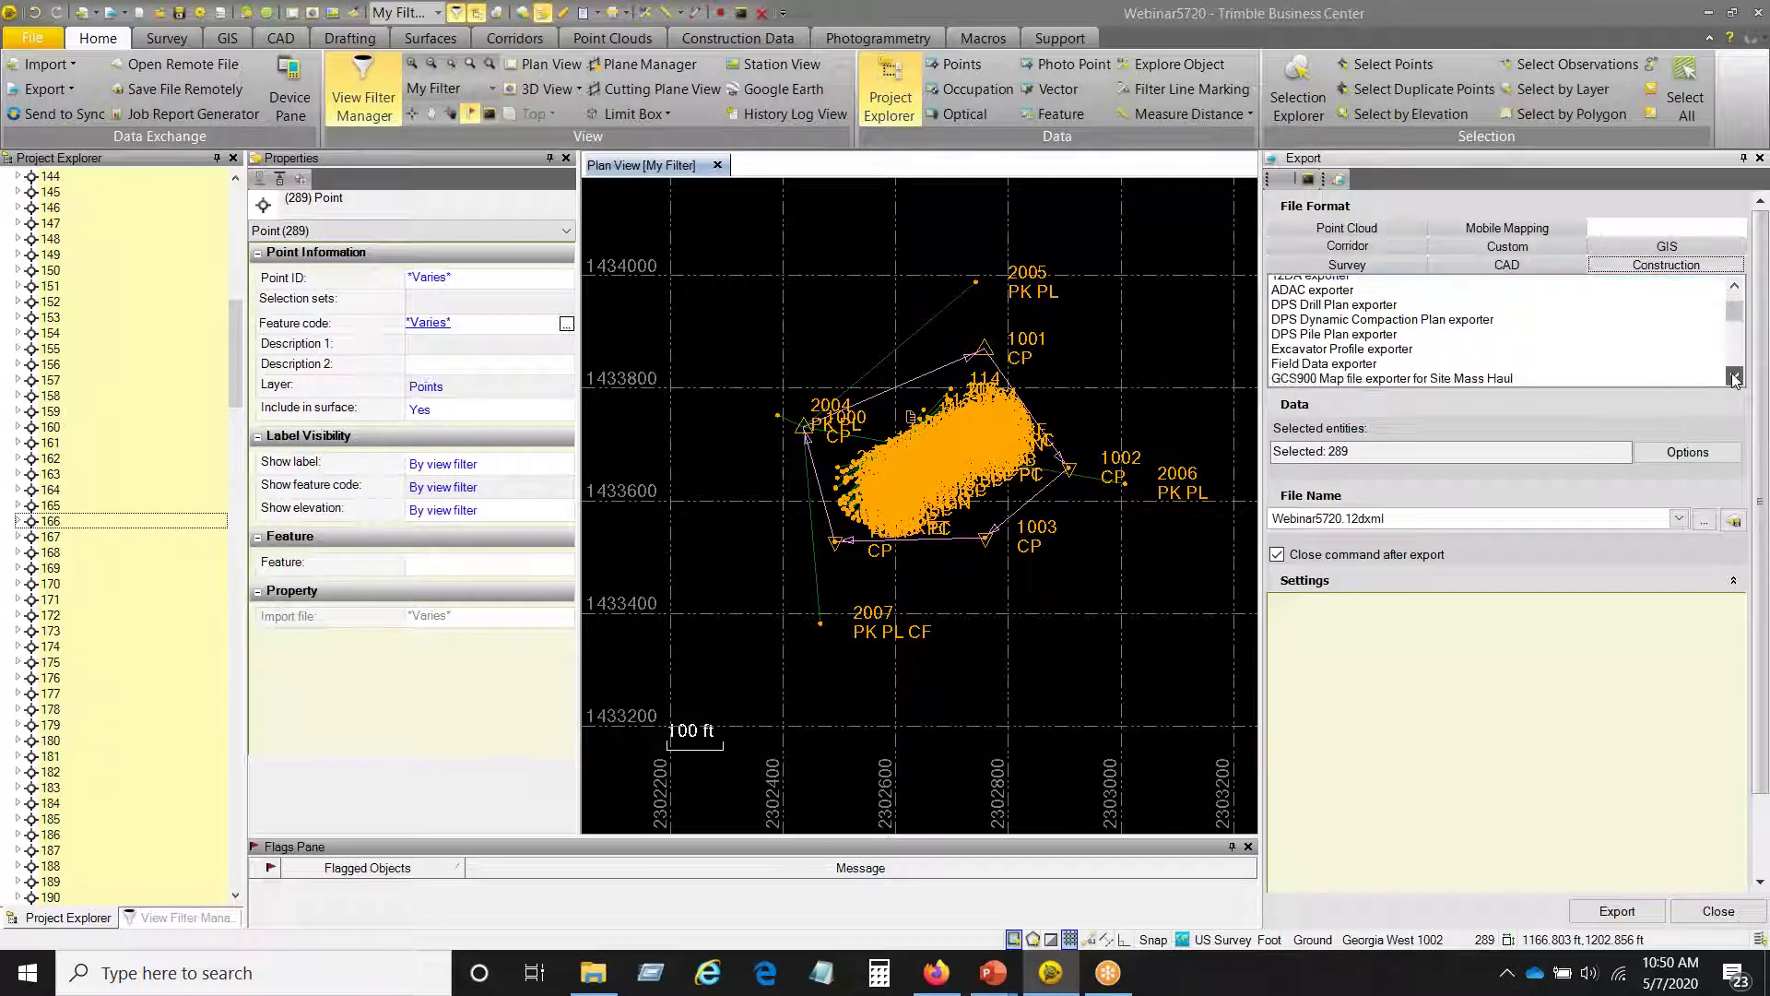
{"action": "left_click_drag", "start_coordinate": [1734, 317], "coordinate": [1734, 293]}
{"action": "left_click", "coordinate": [1514, 248]}
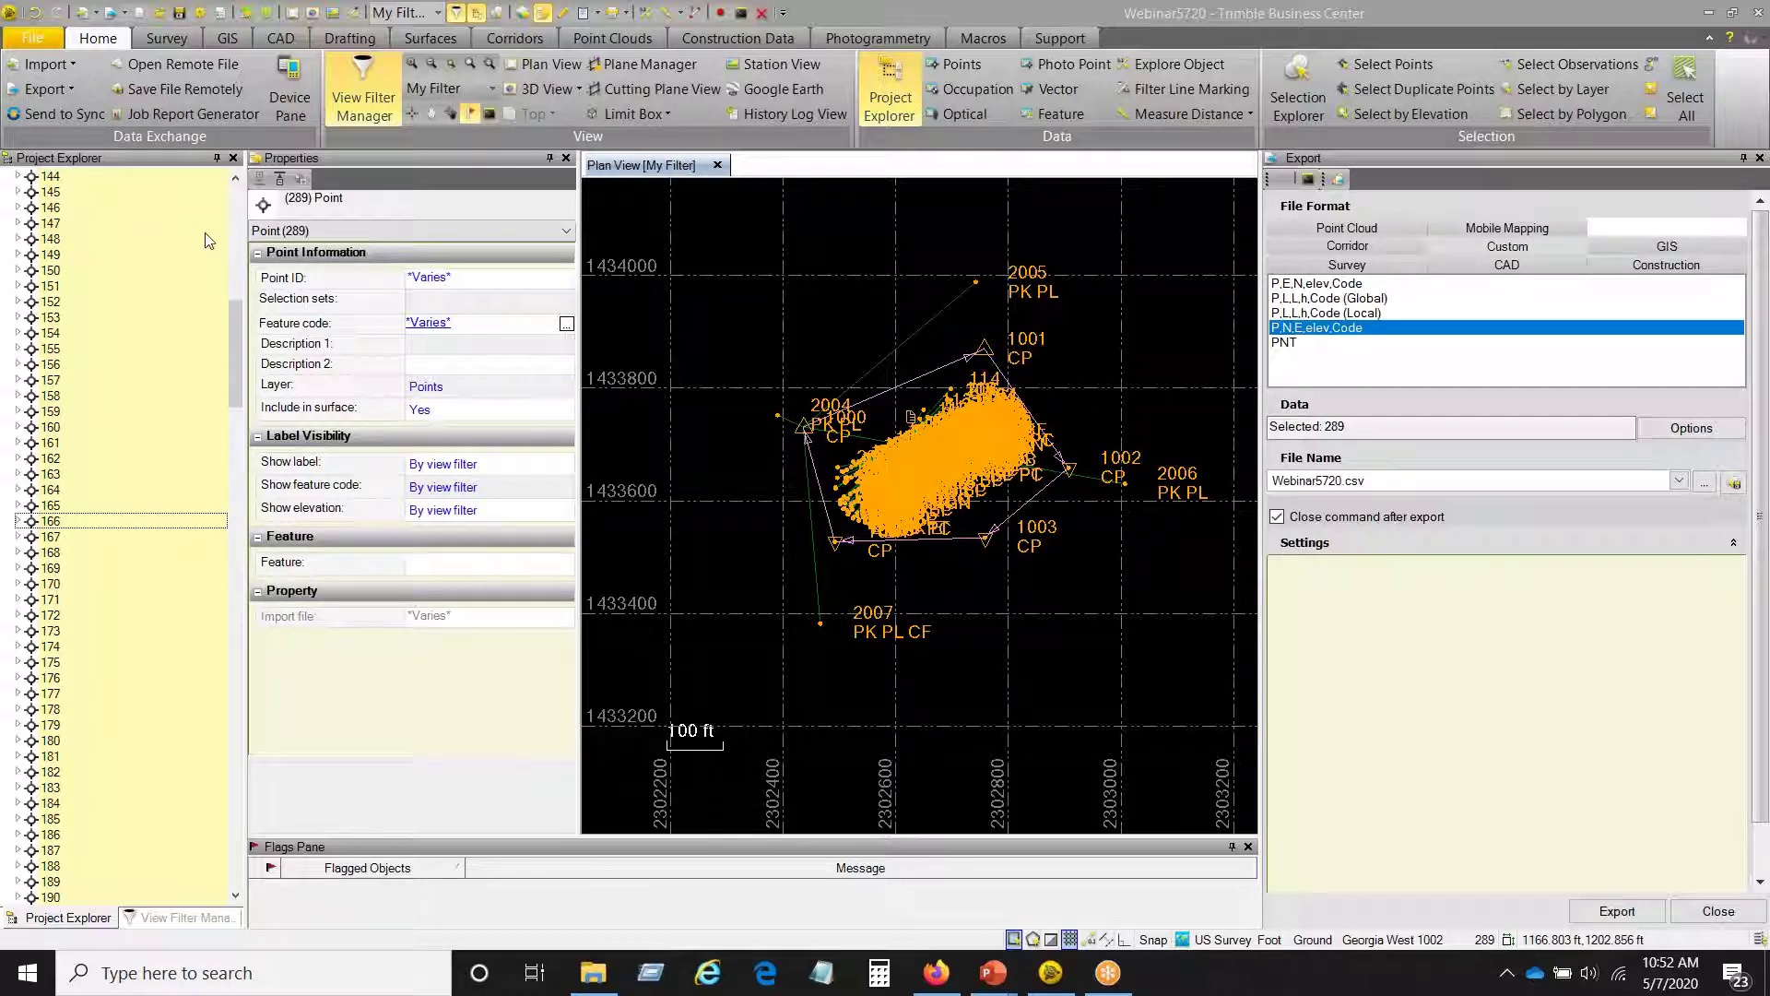
- Open the coordinate system summary in Project Settings and bring up the recently used systems for changing it
{"action": "left_click", "coordinate": [202, 12]}
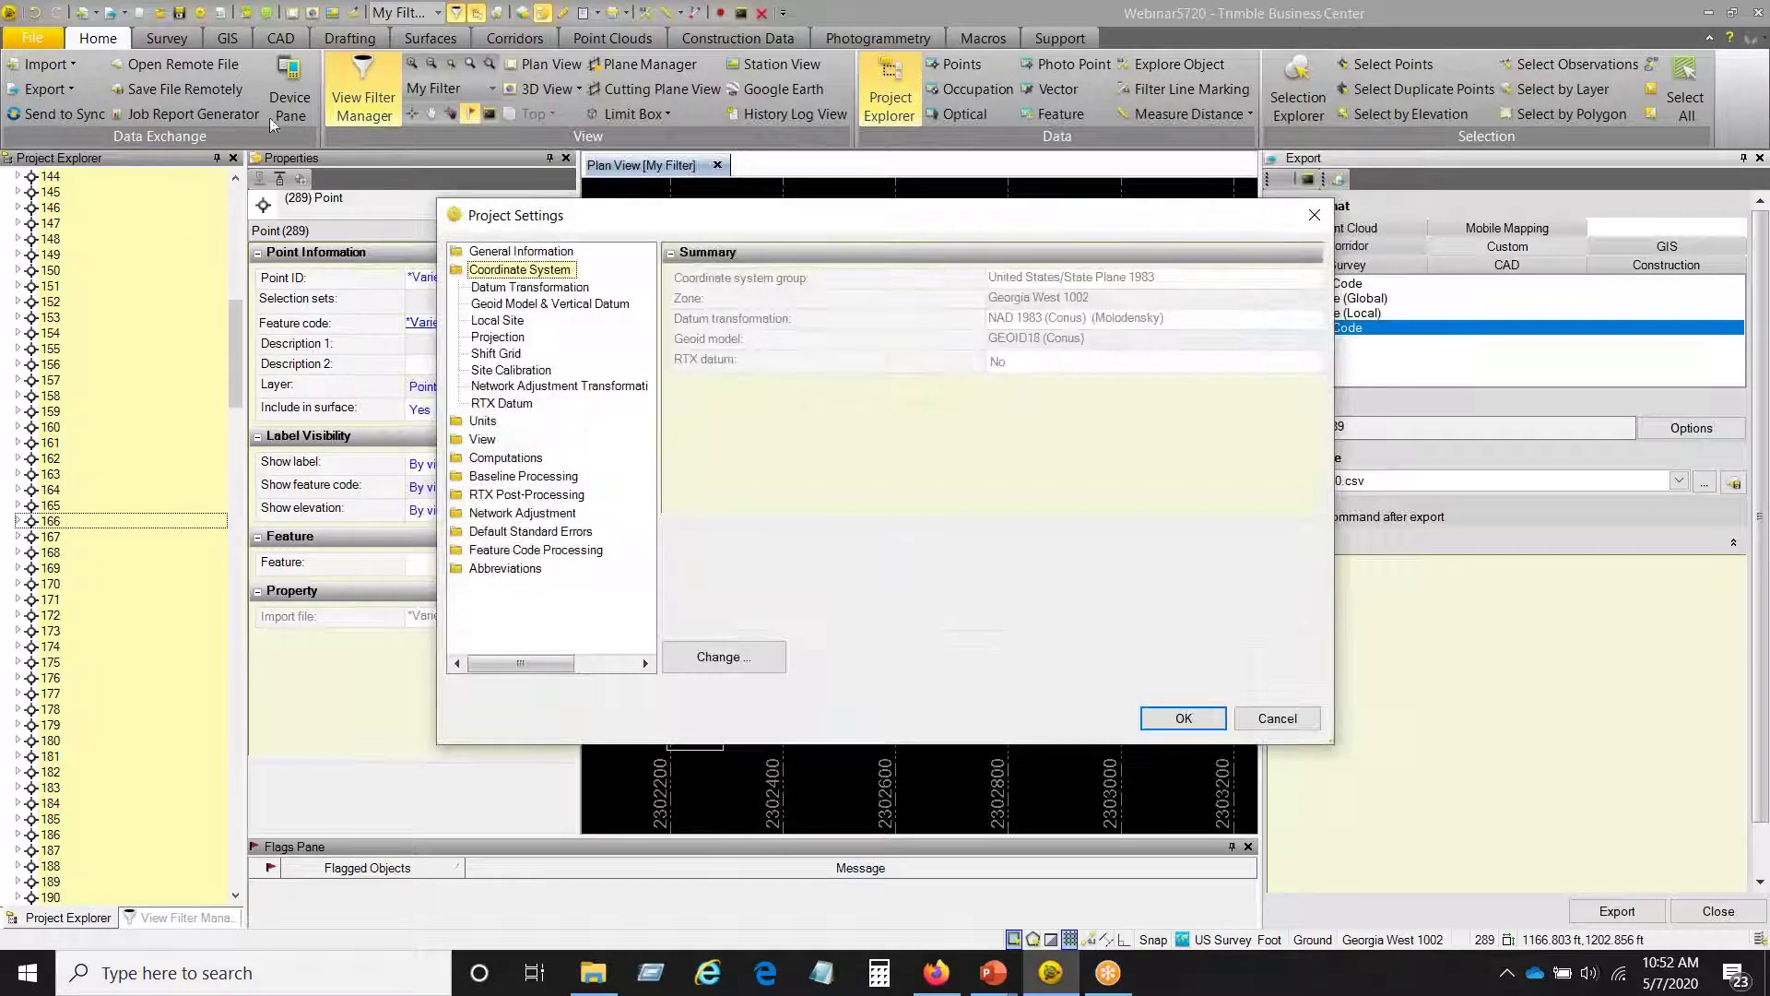
{"action": "left_click_drag", "start_coordinate": [817, 217], "coordinate": [699, 218]}
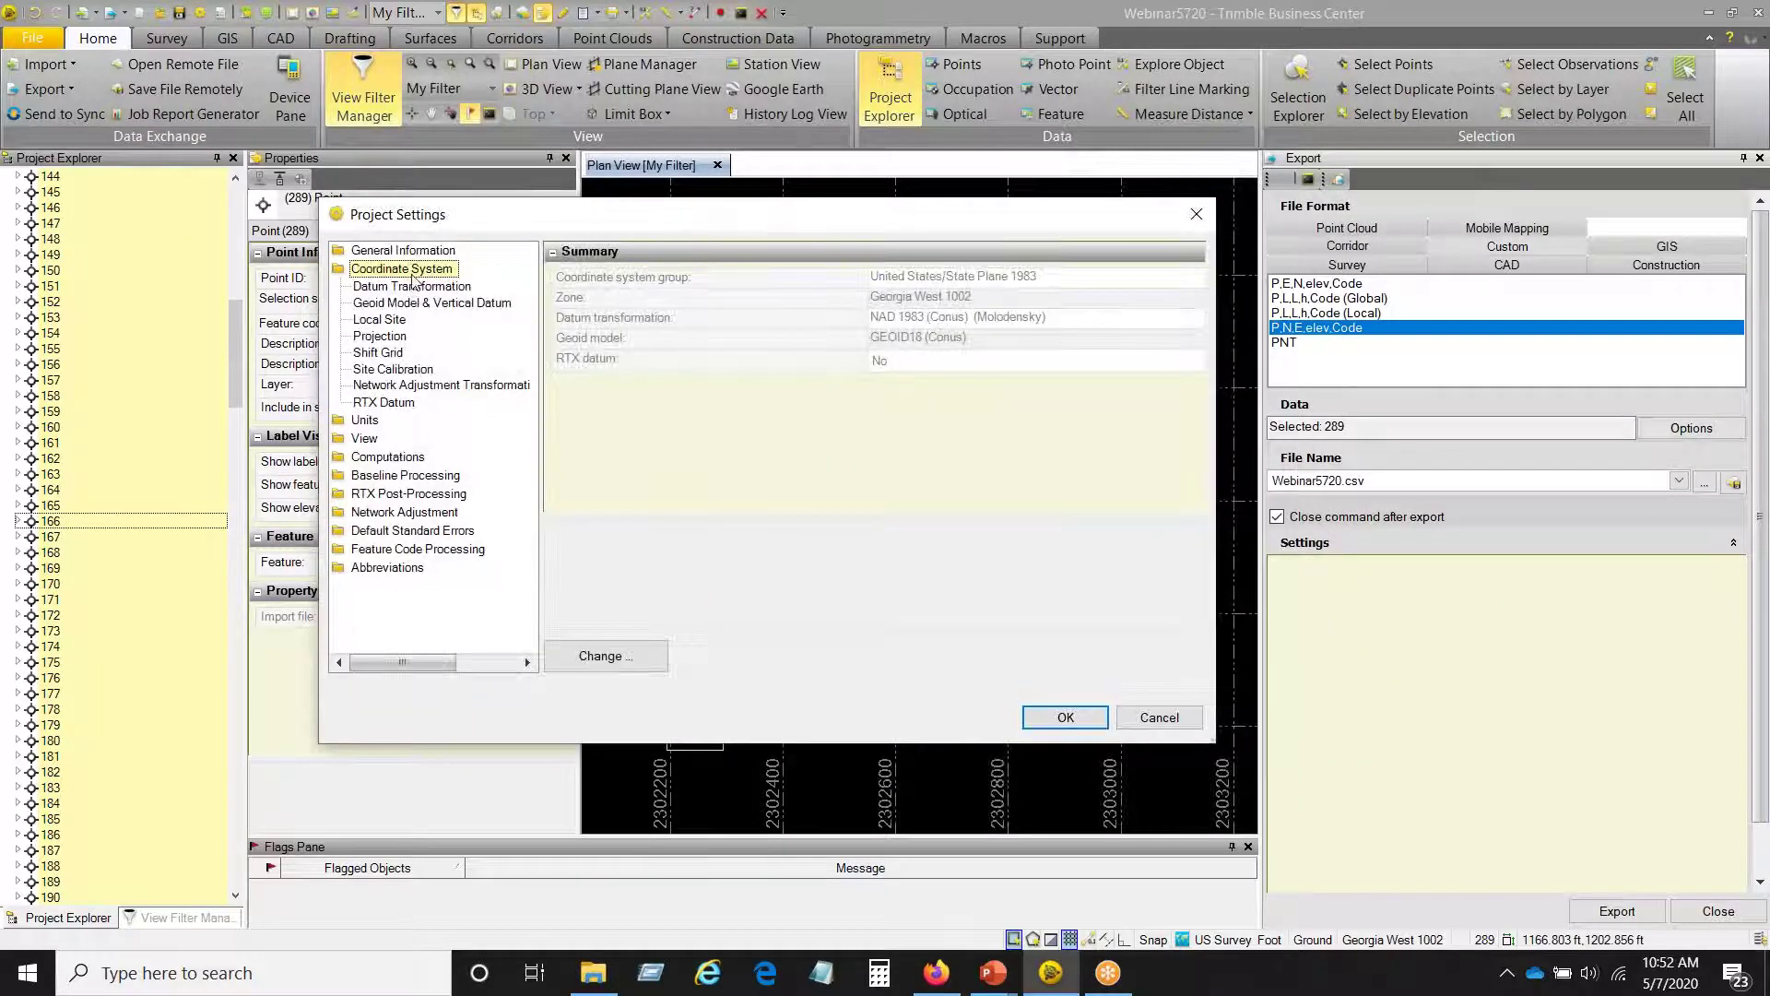
{"action": "left_click", "coordinate": [623, 662]}
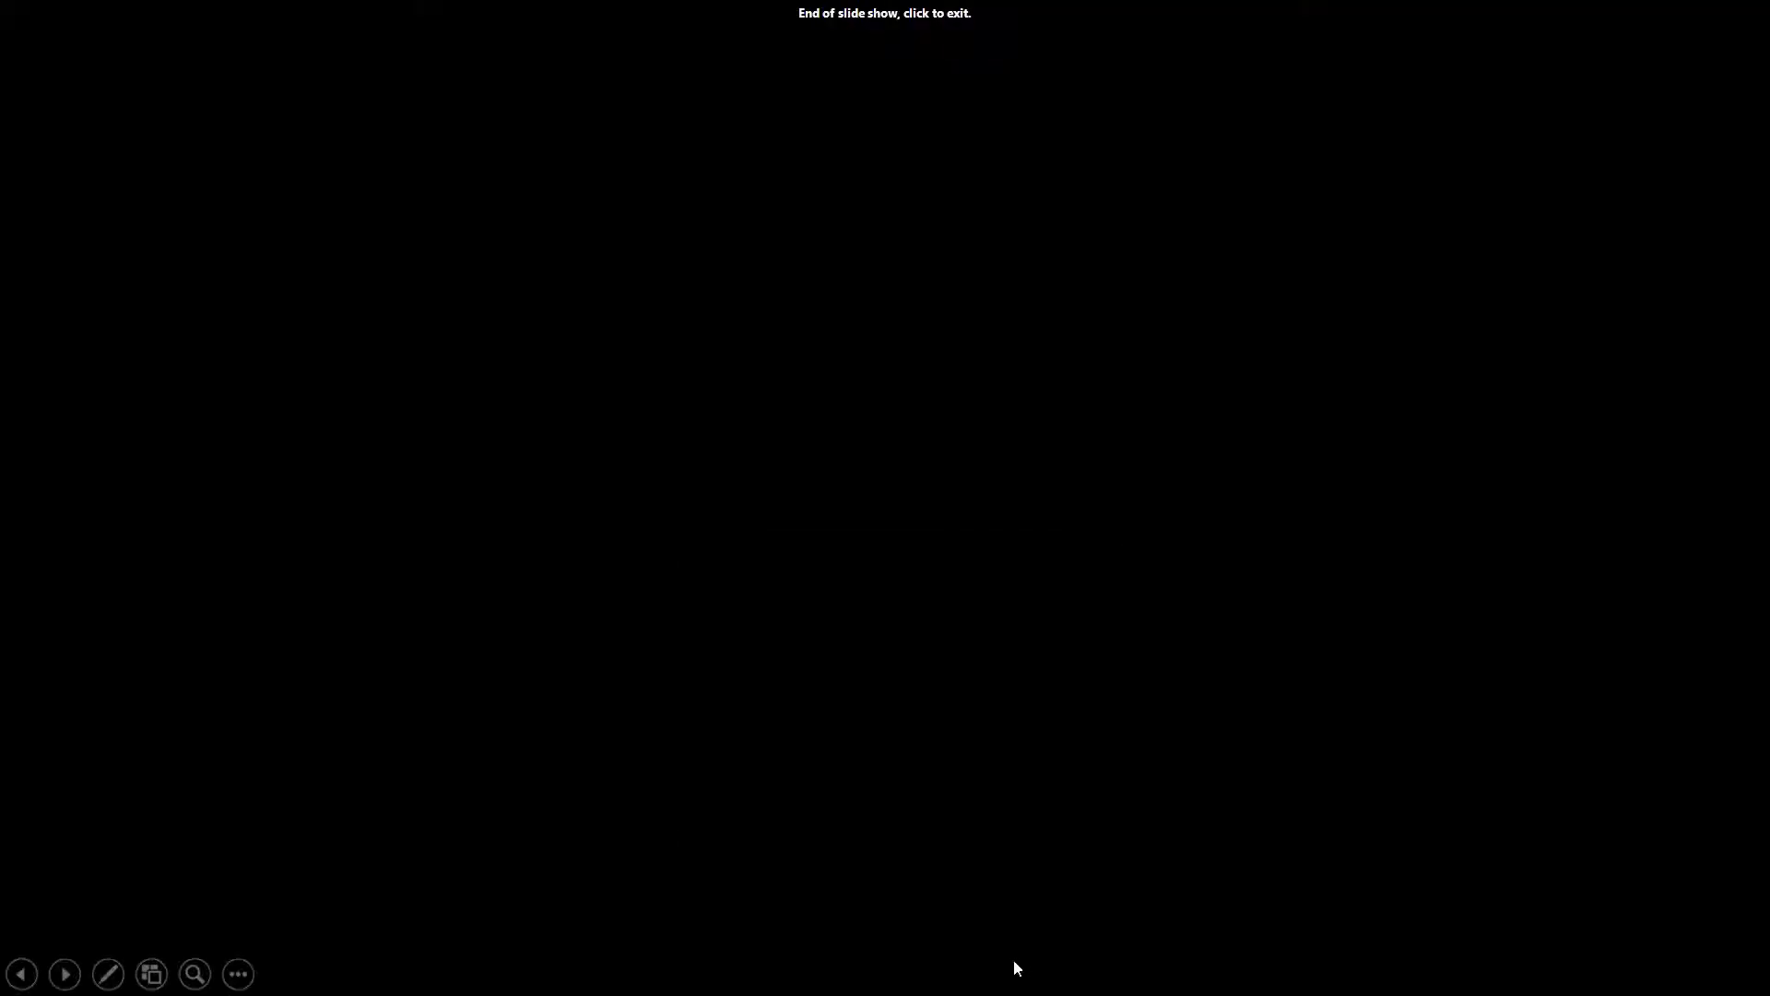
- Exit the ended PowerPoint slide show, return to Trimble Business Center, and move the Change Coordinate System dialog aside
{"action": "left_click", "coordinate": [1013, 963]}
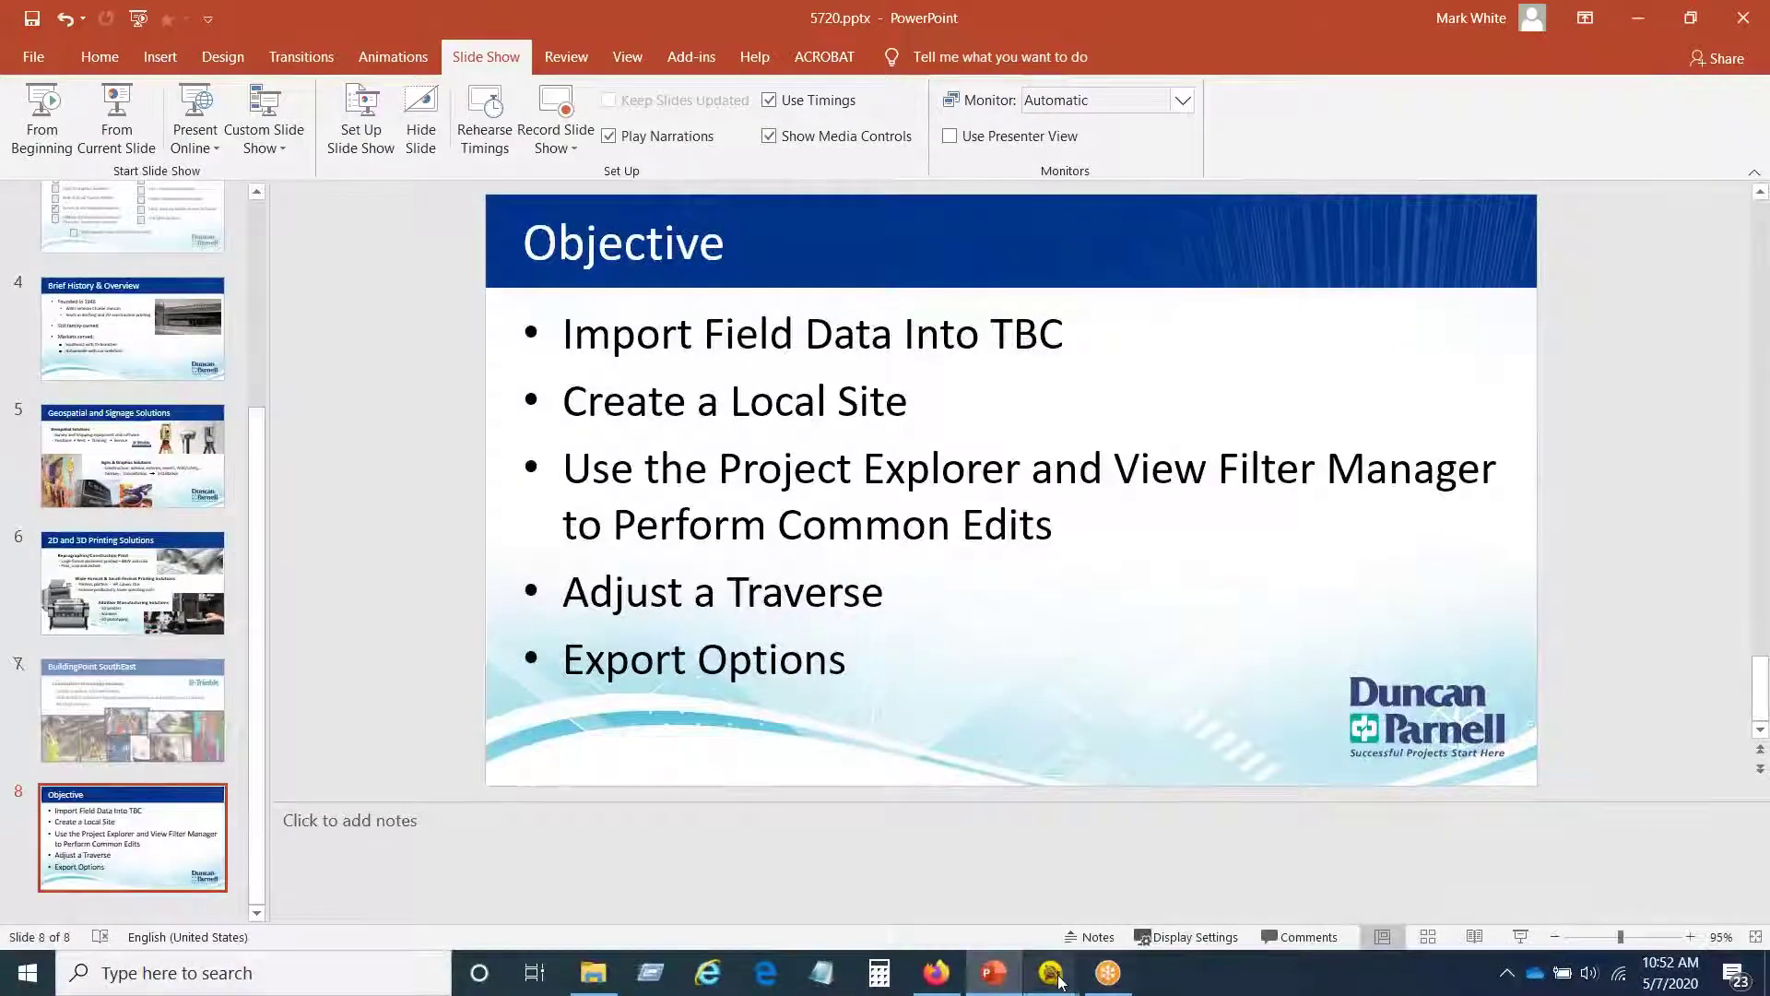
{"action": "mouse_move", "coordinate": [1057, 975]}
{"action": "left_click", "coordinate": [950, 915]}
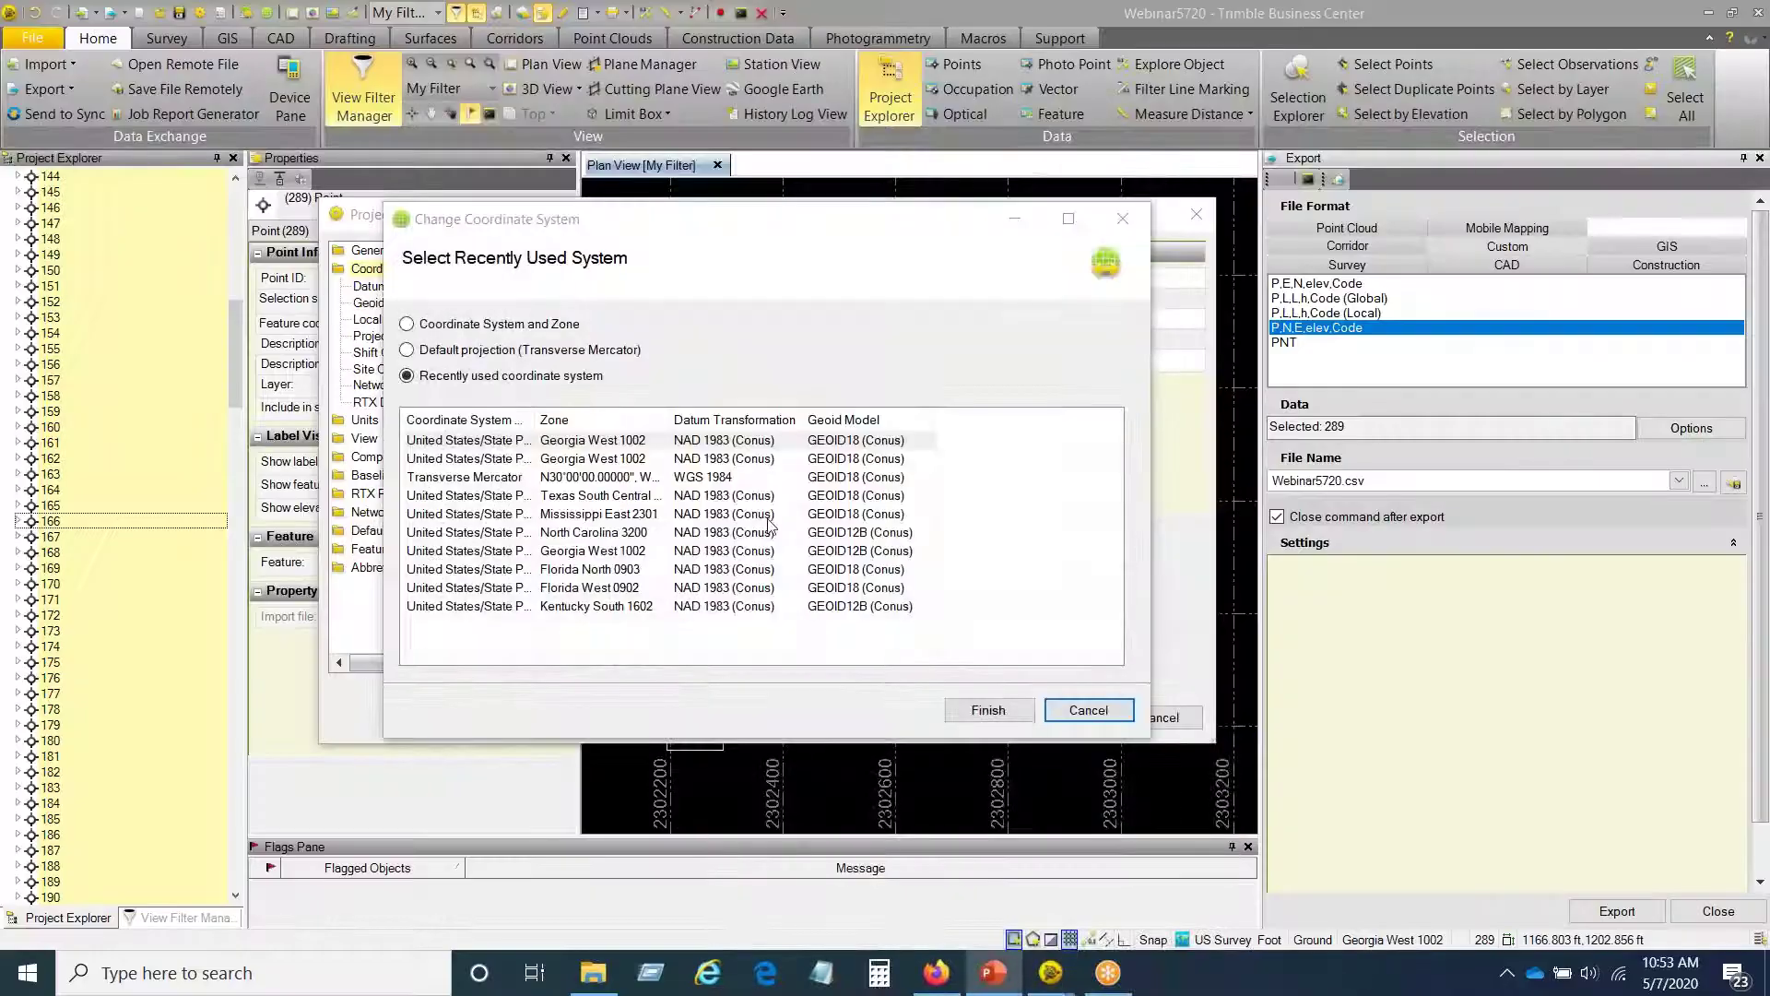
{"action": "left_click_drag", "start_coordinate": [831, 227], "coordinate": [574, 206]}
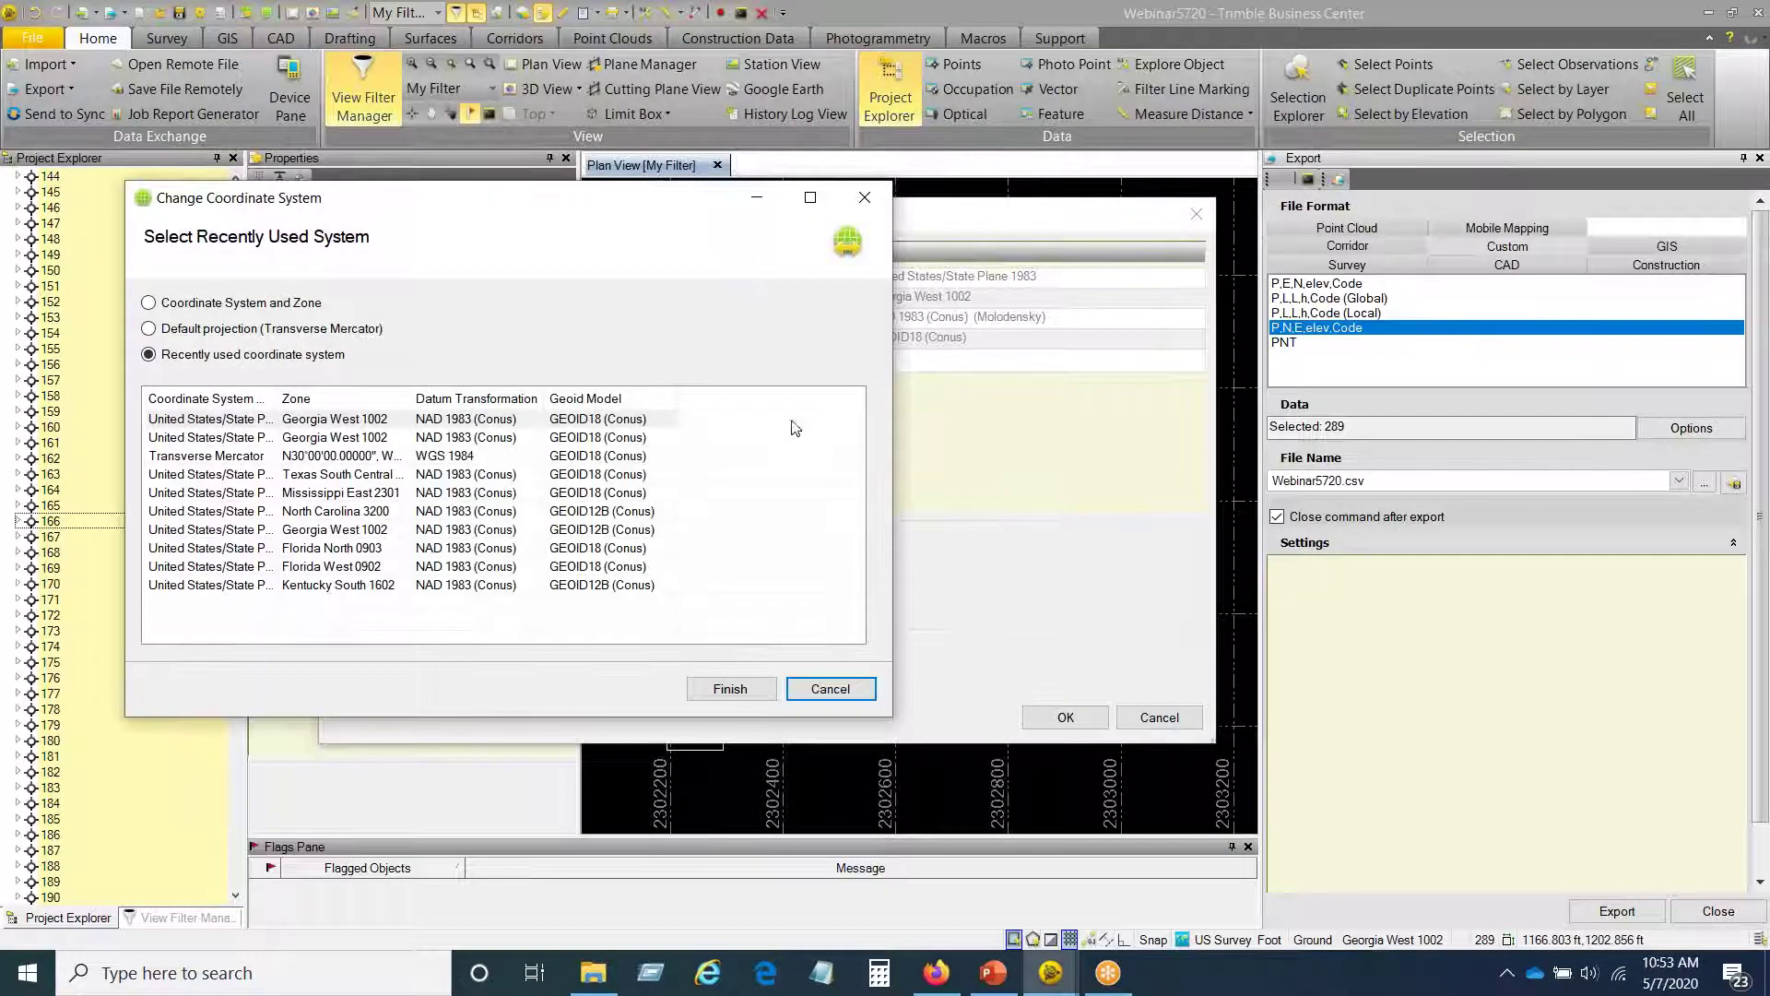
- Examine the project's Datum Transformation settings and its recently used coordinate systems, cancel the system change, and move Project Settings off the plotted points
{"action": "left_click", "coordinate": [830, 689]}
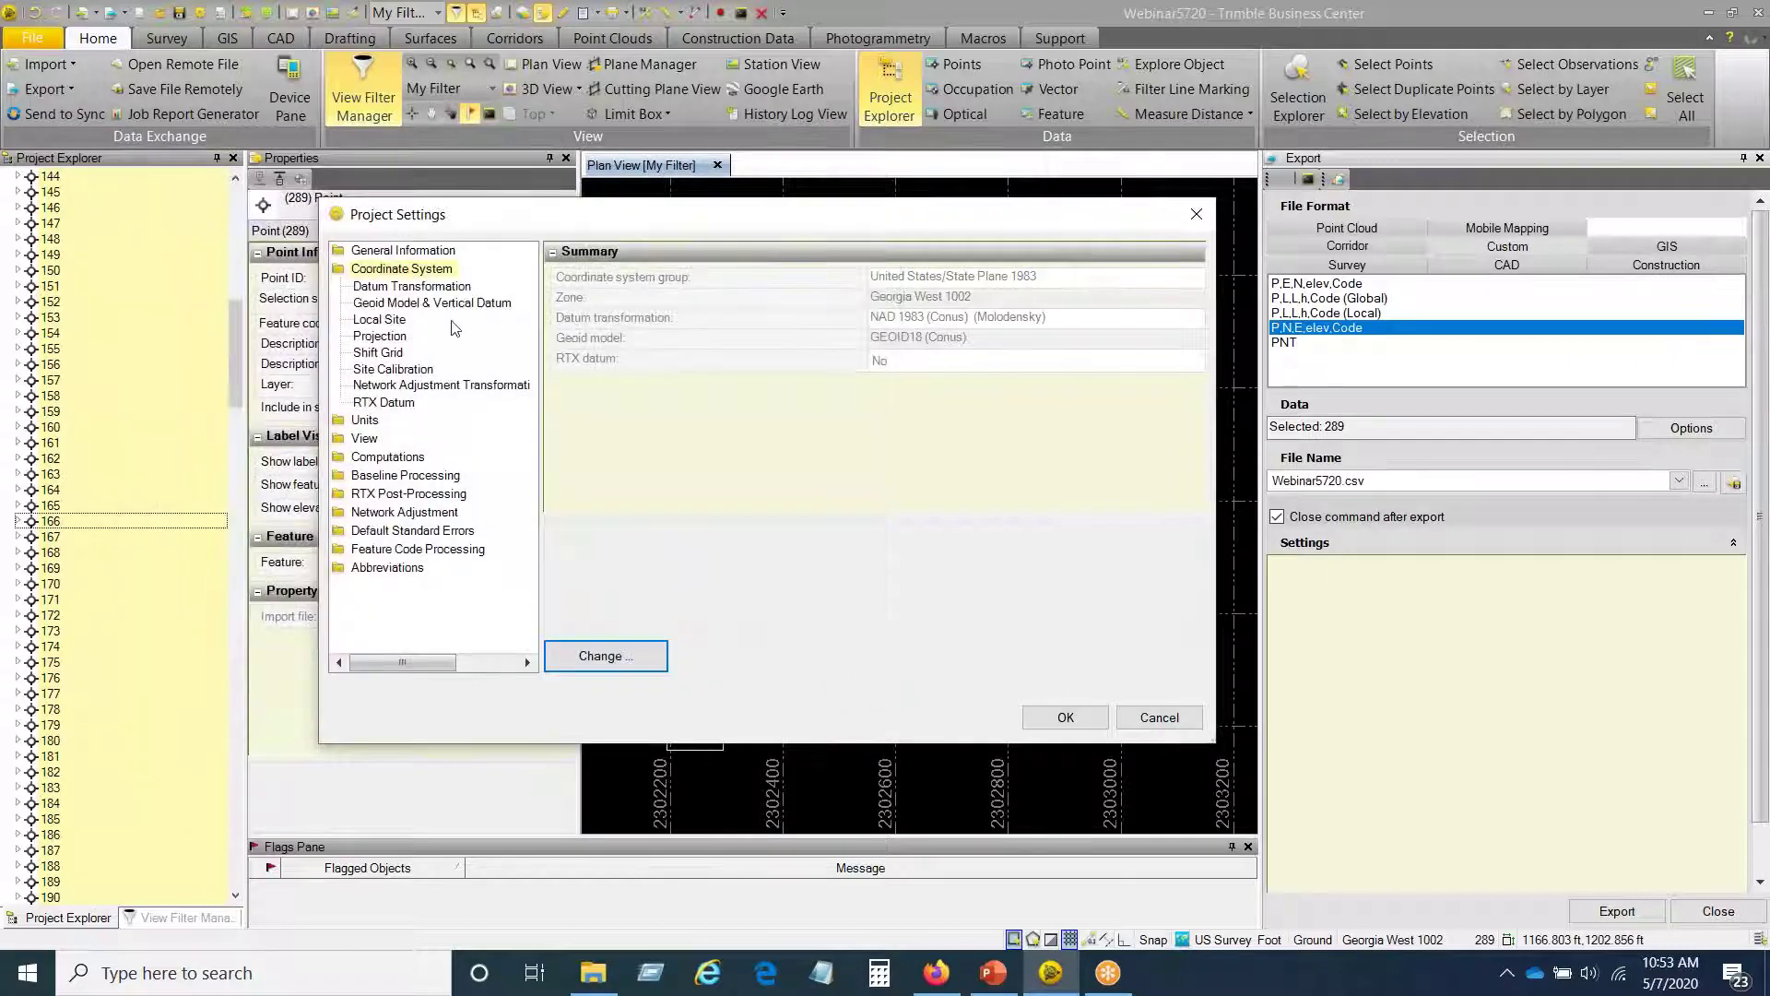
{"action": "left_click", "coordinate": [415, 290]}
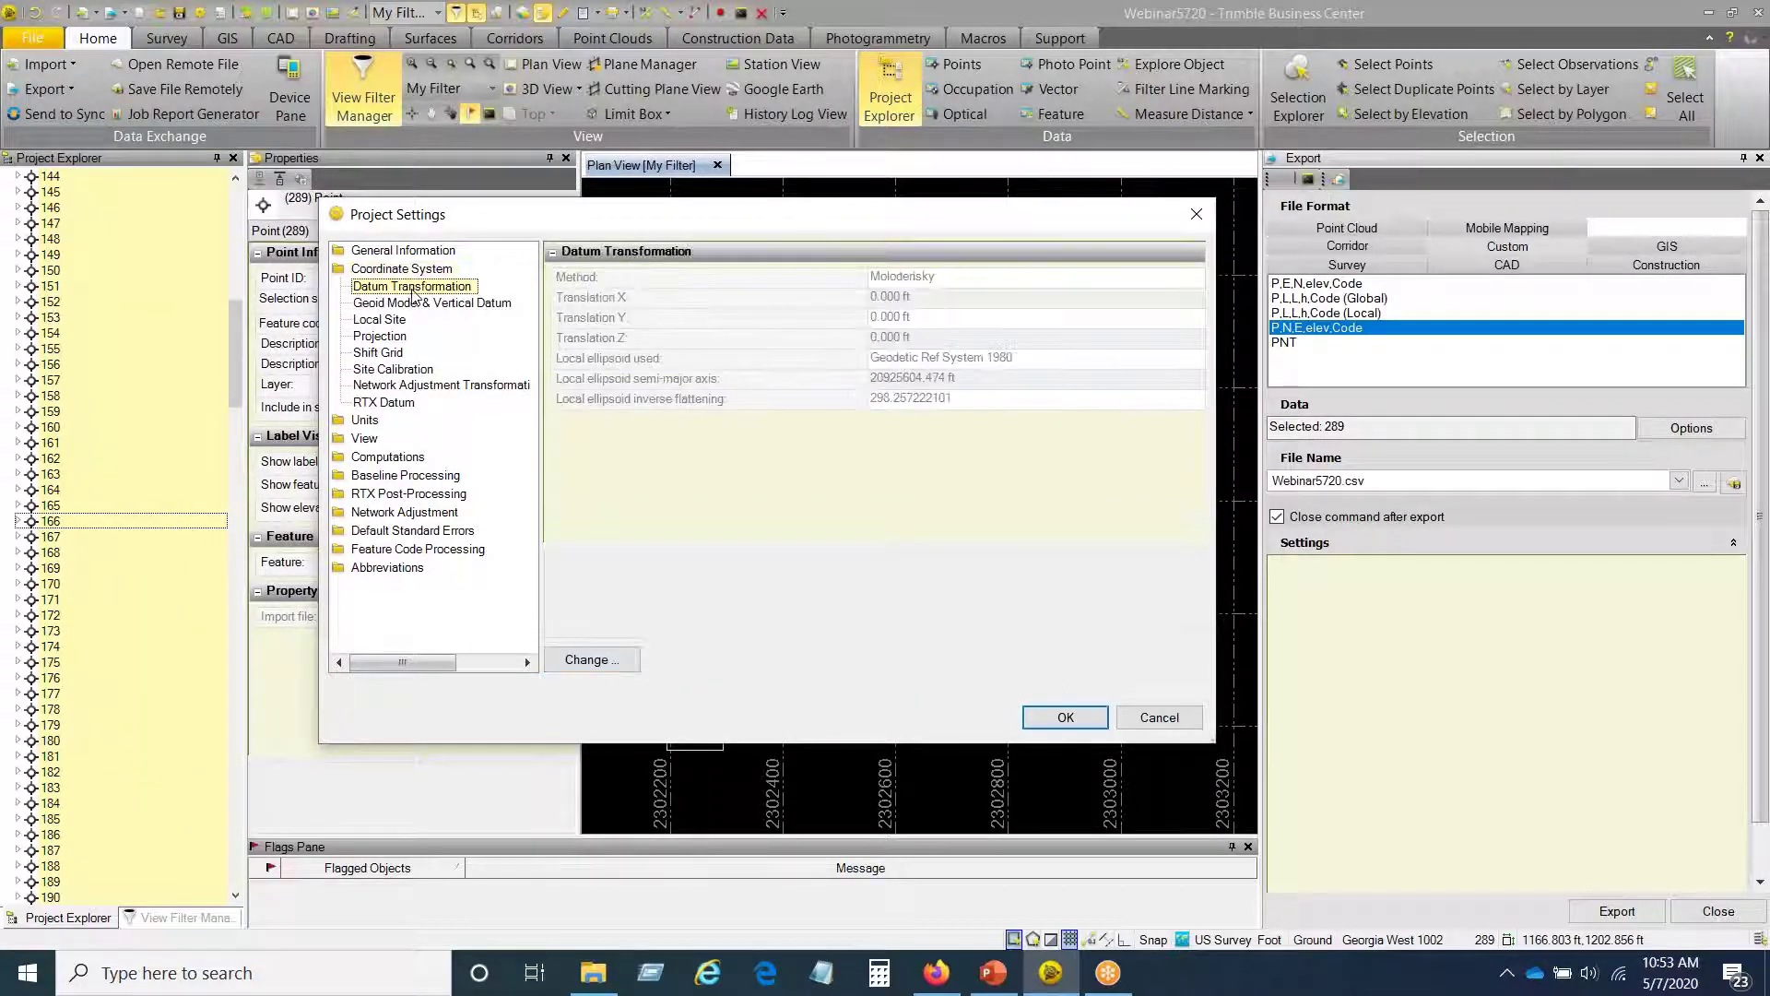
{"action": "left_click", "coordinate": [585, 657]}
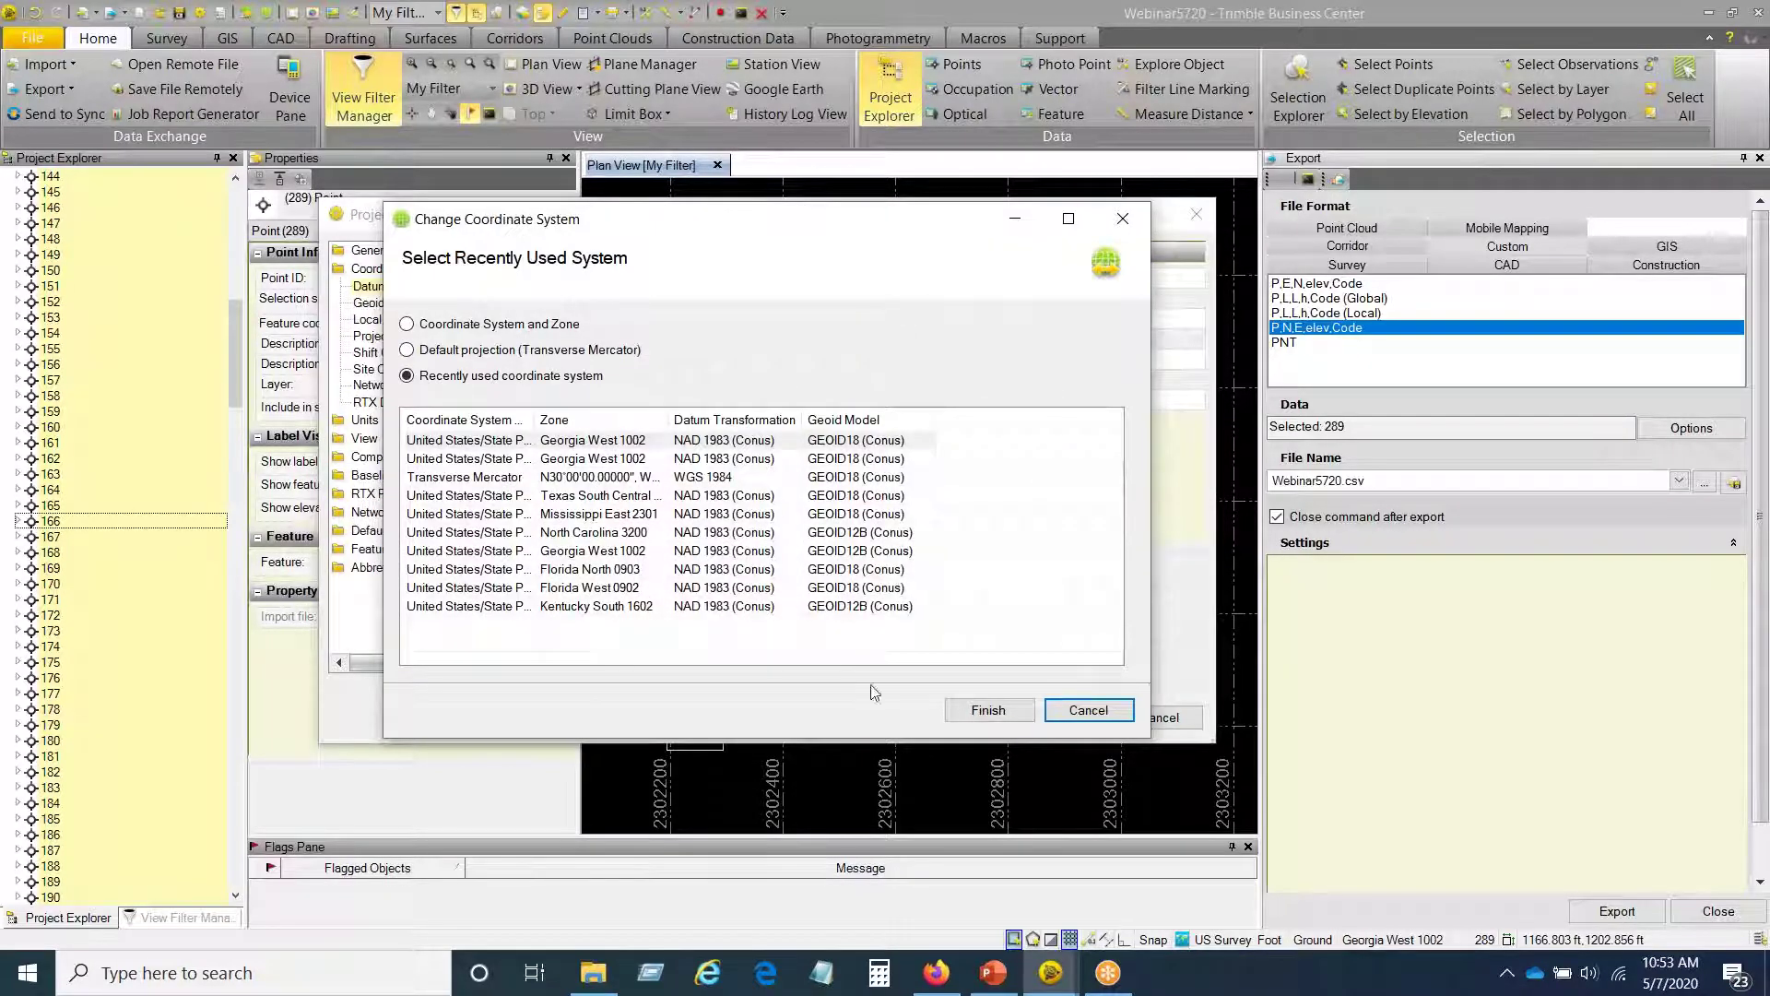
{"action": "left_click_drag", "start_coordinate": [797, 228], "coordinate": [507, 258]}
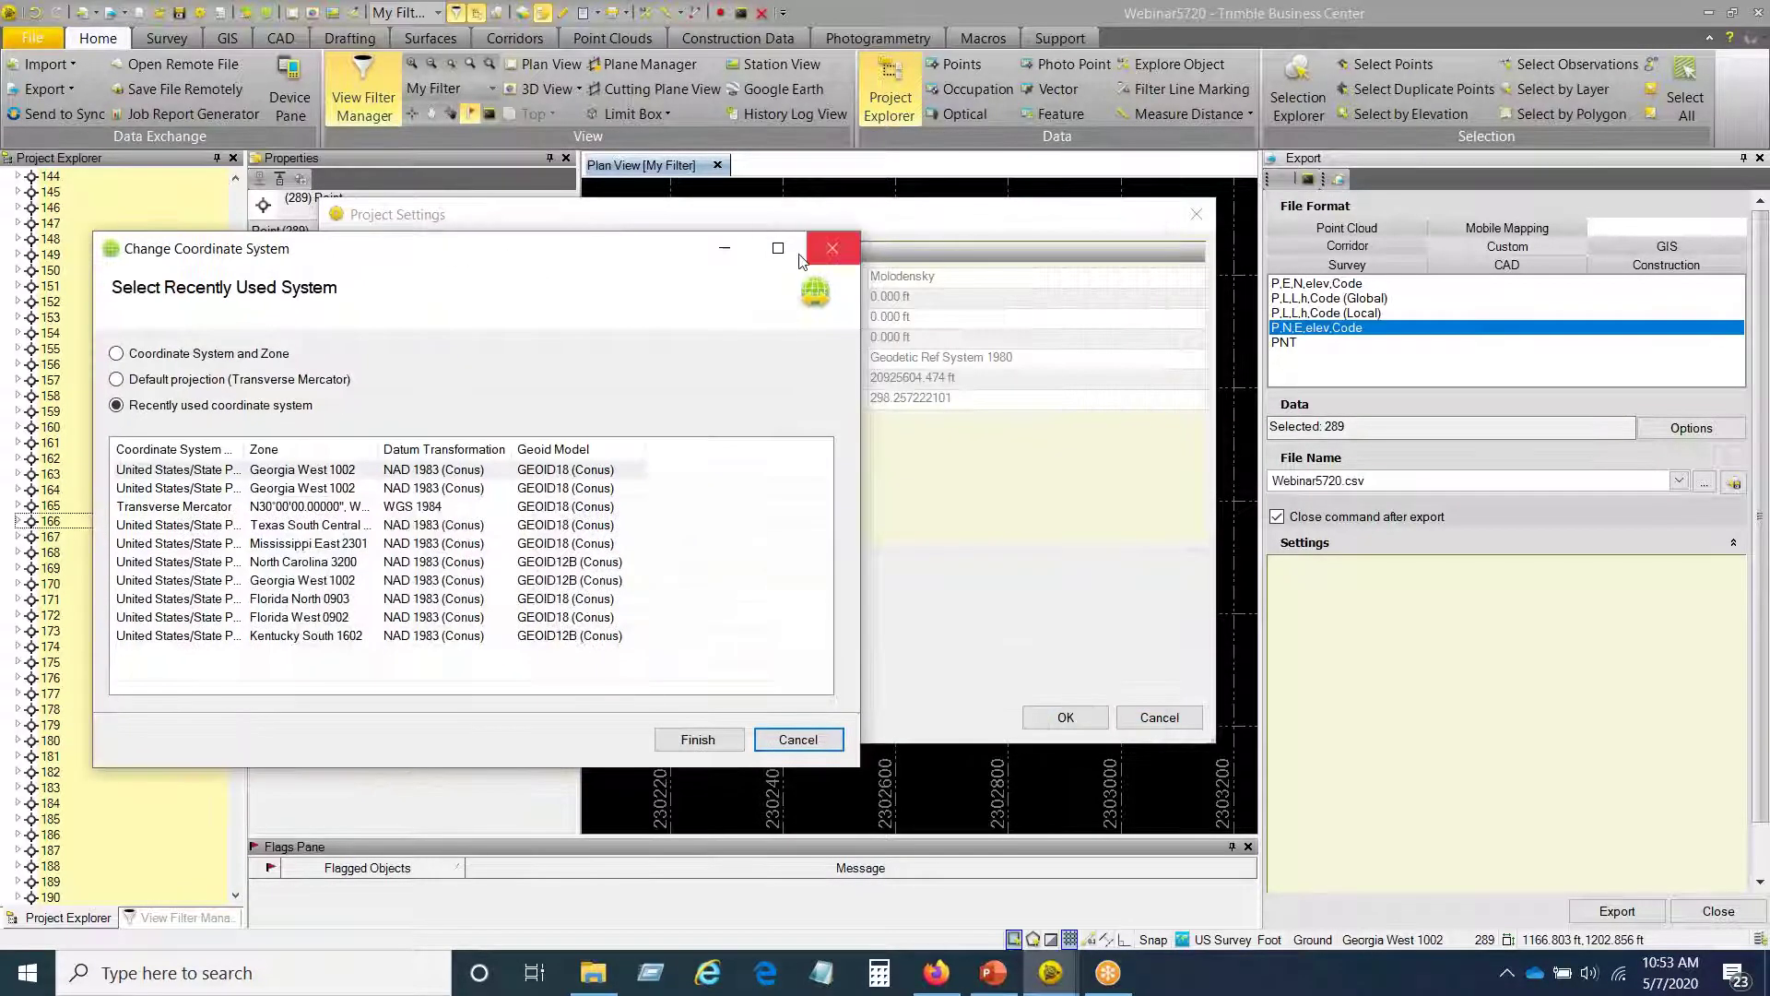
{"action": "left_click", "coordinate": [831, 248]}
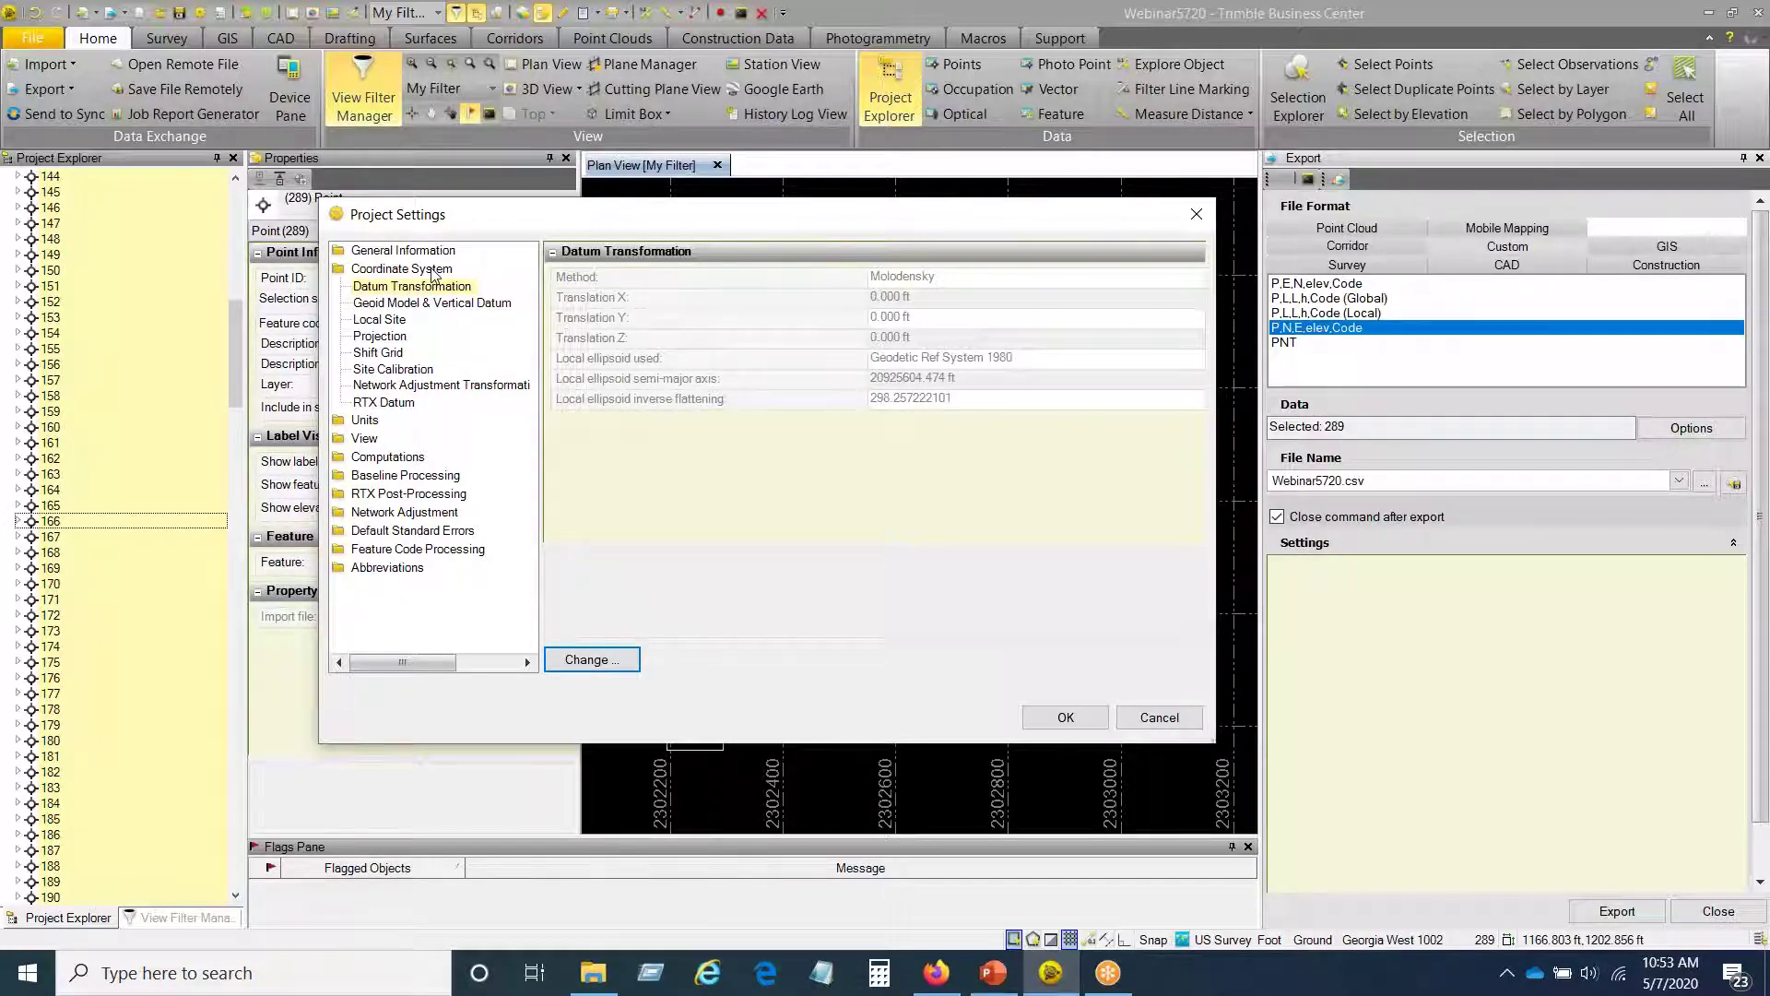
{"action": "left_click_drag", "start_coordinate": [755, 199], "coordinate": [580, 310]}
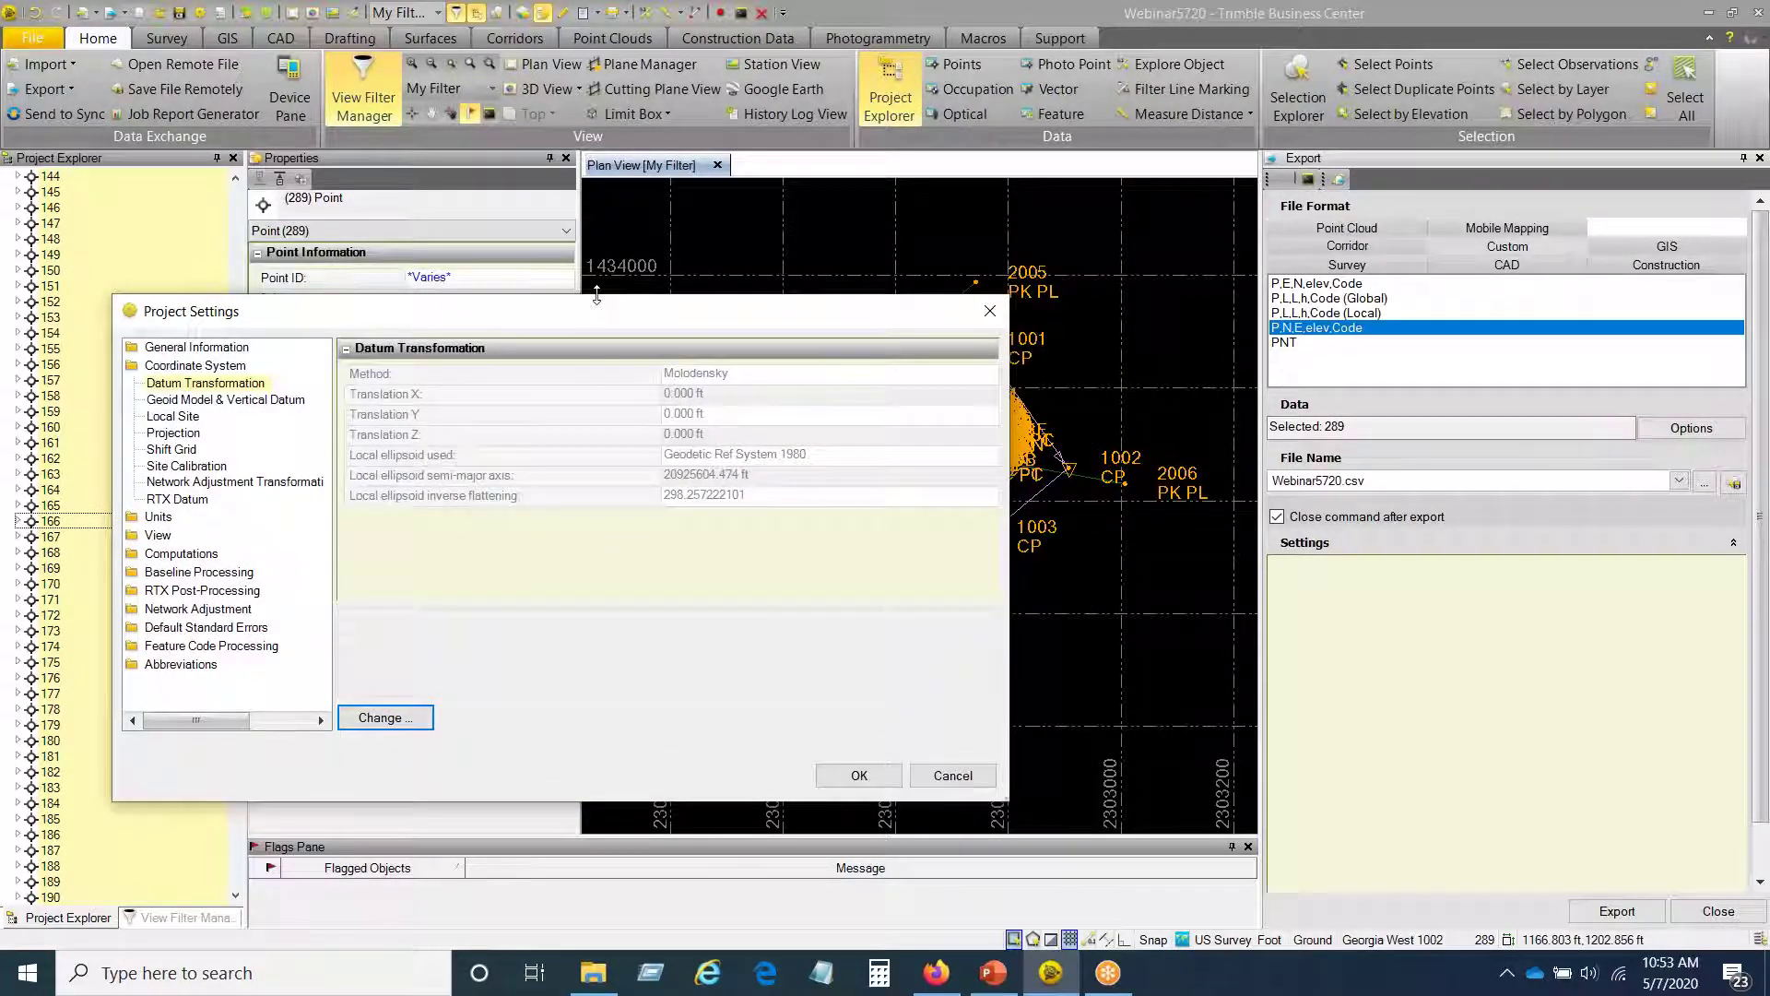